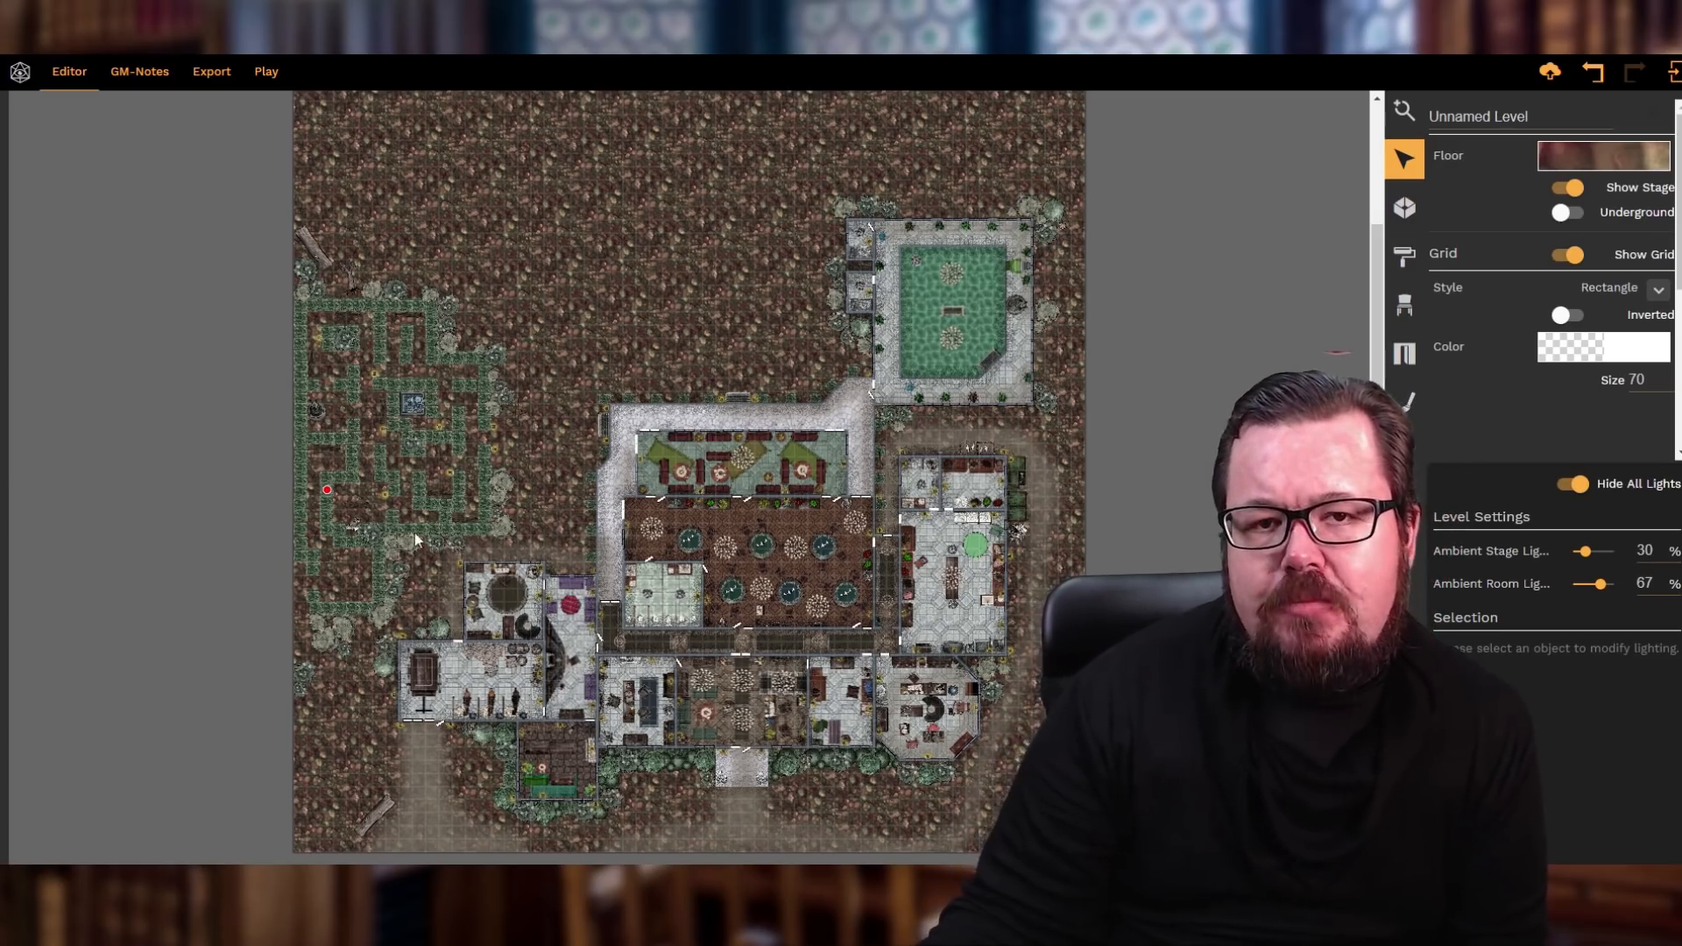
- Turn the map's lights back on and examine the lit mansion rooms at 70% zoom, from the front entrance to the rear lounge
{"action": "left_click", "coordinate": [1572, 484]}
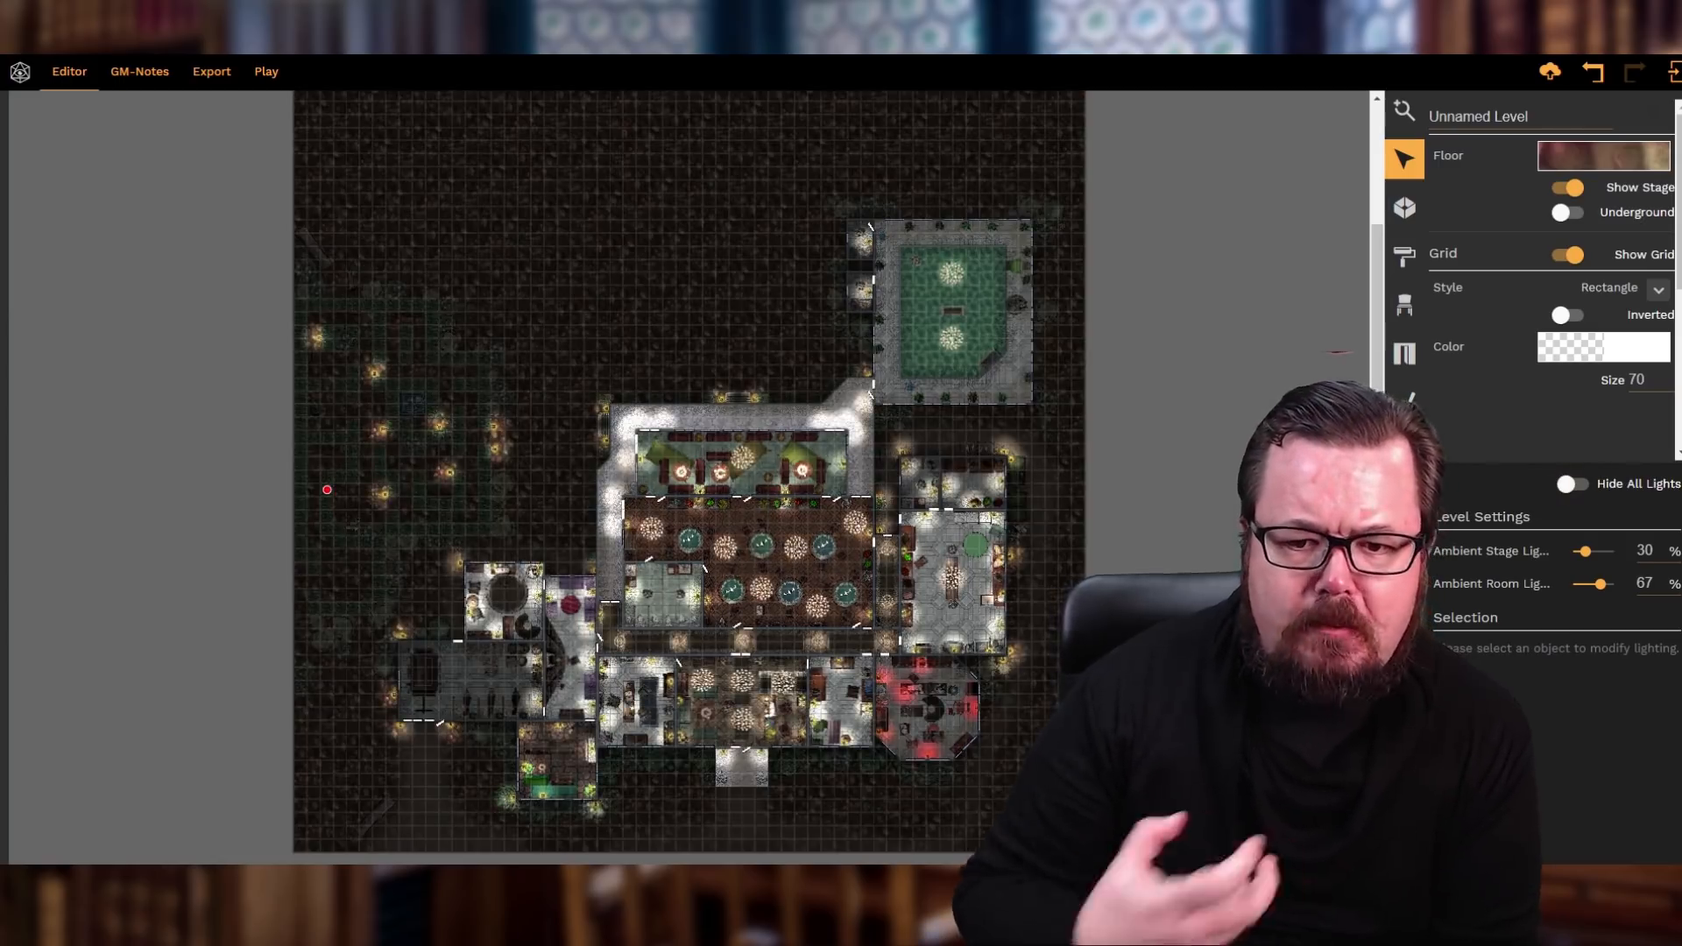
{"action": "left_click", "coordinate": [1402, 112]}
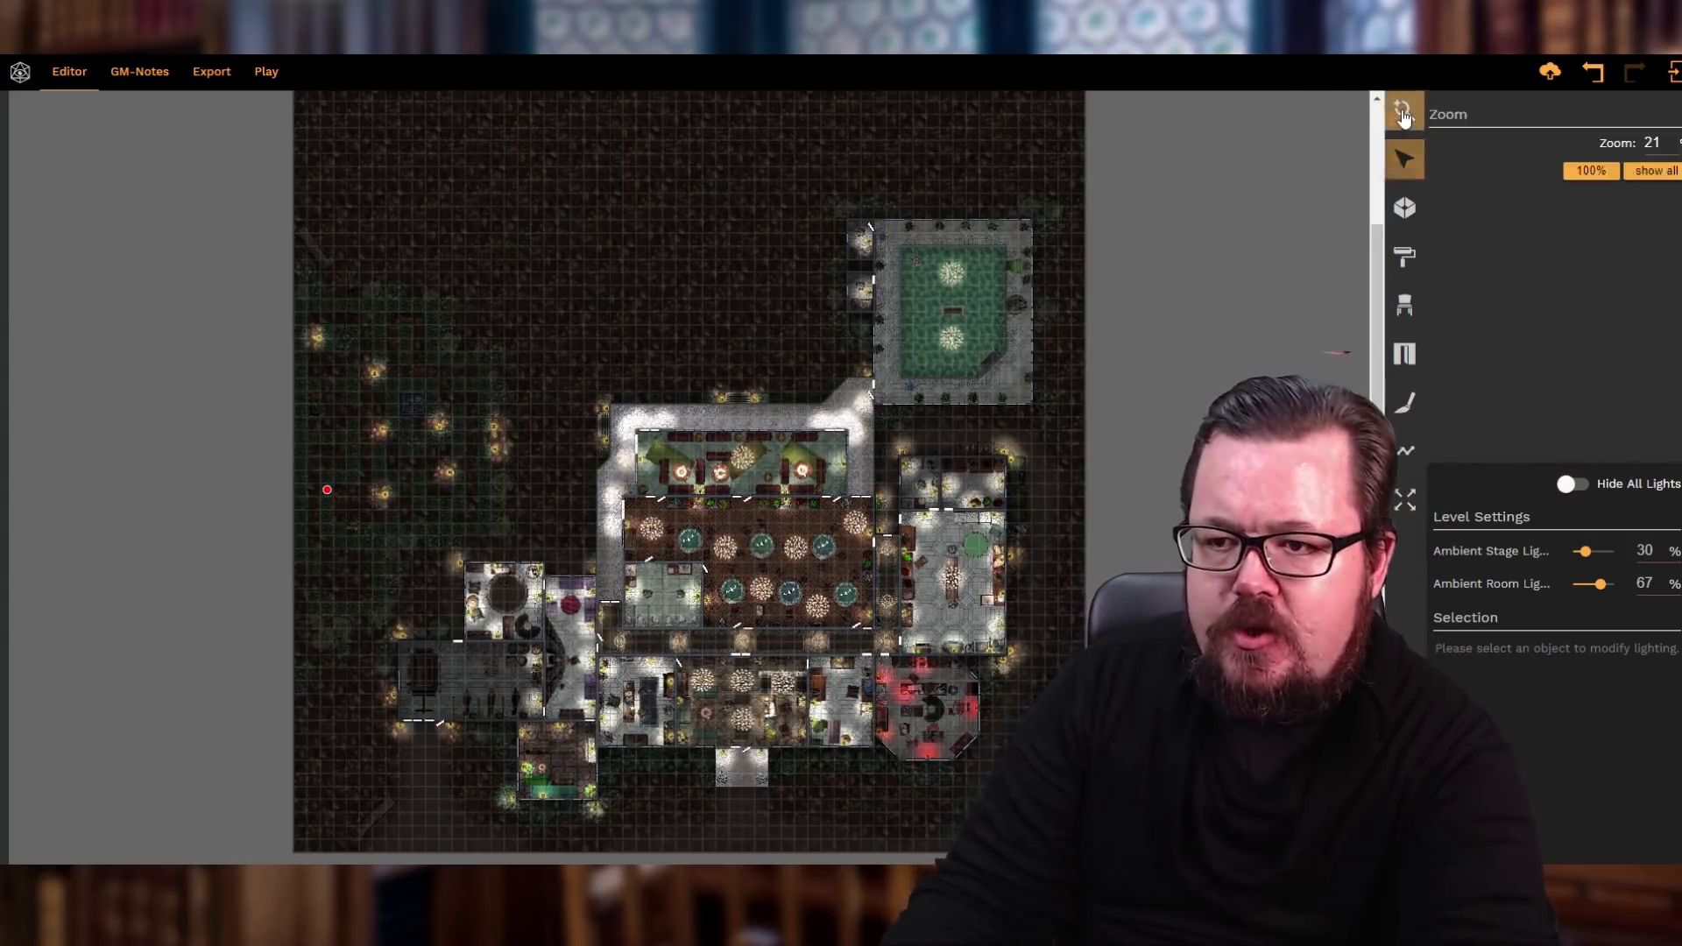
{"action": "left_click", "coordinate": [724, 574]}
{"action": "scroll", "coordinate": [725, 573], "scroll_direction": "down", "scroll_amount": 2}
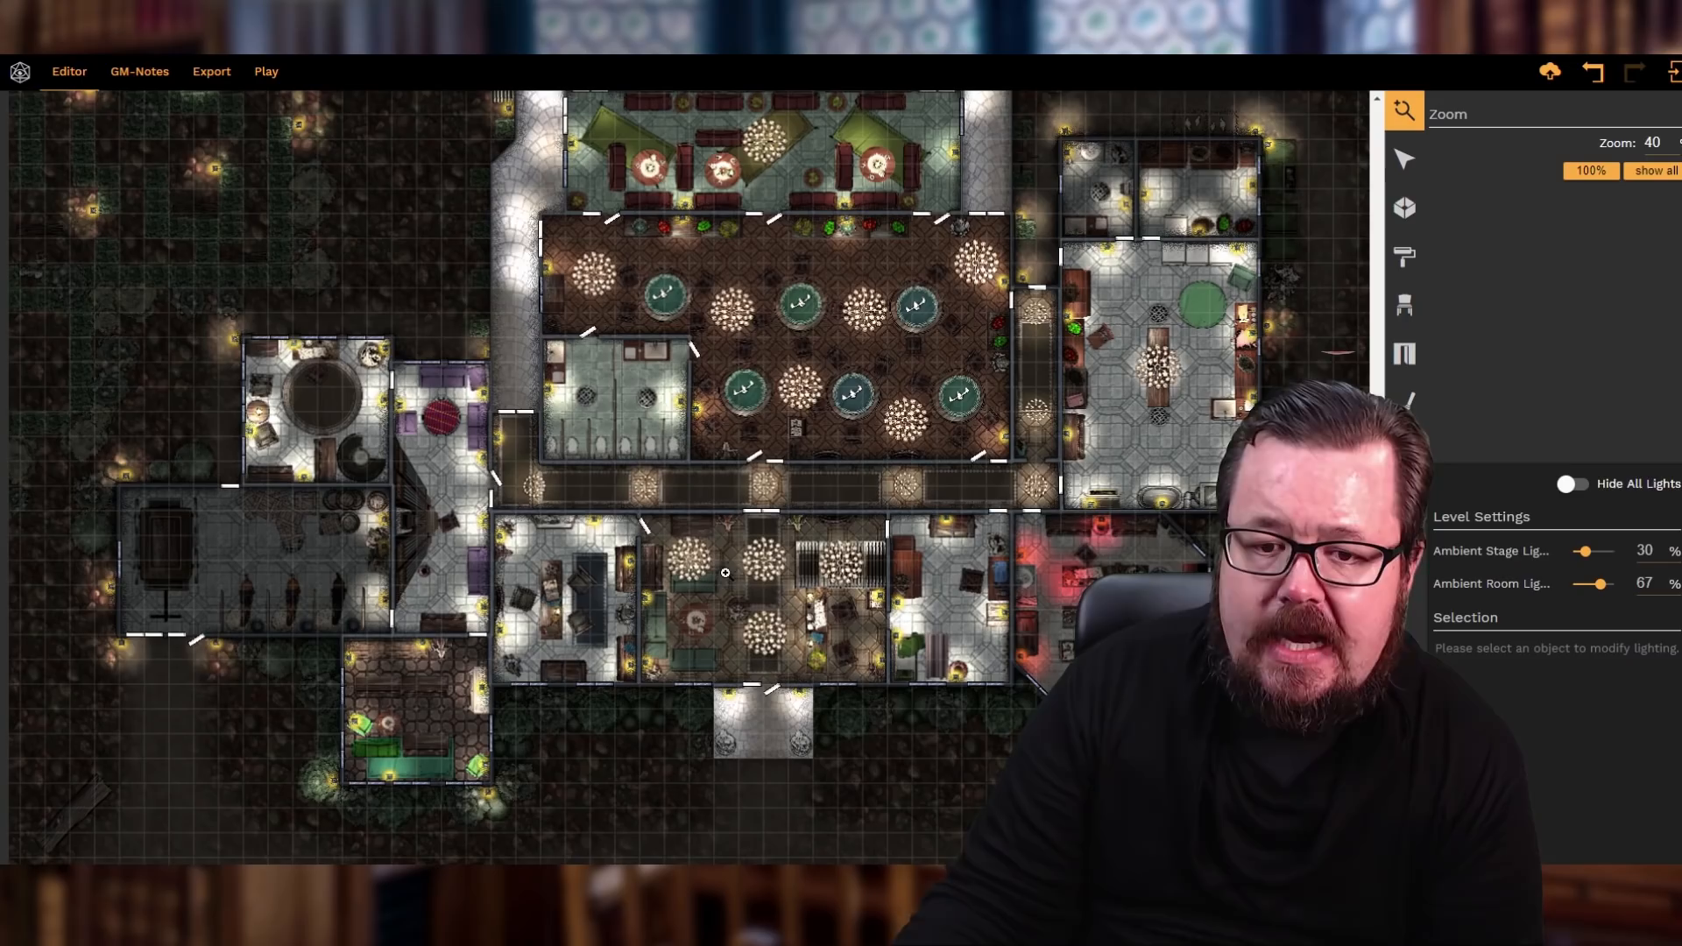
{"action": "left_click", "coordinate": [725, 572]}
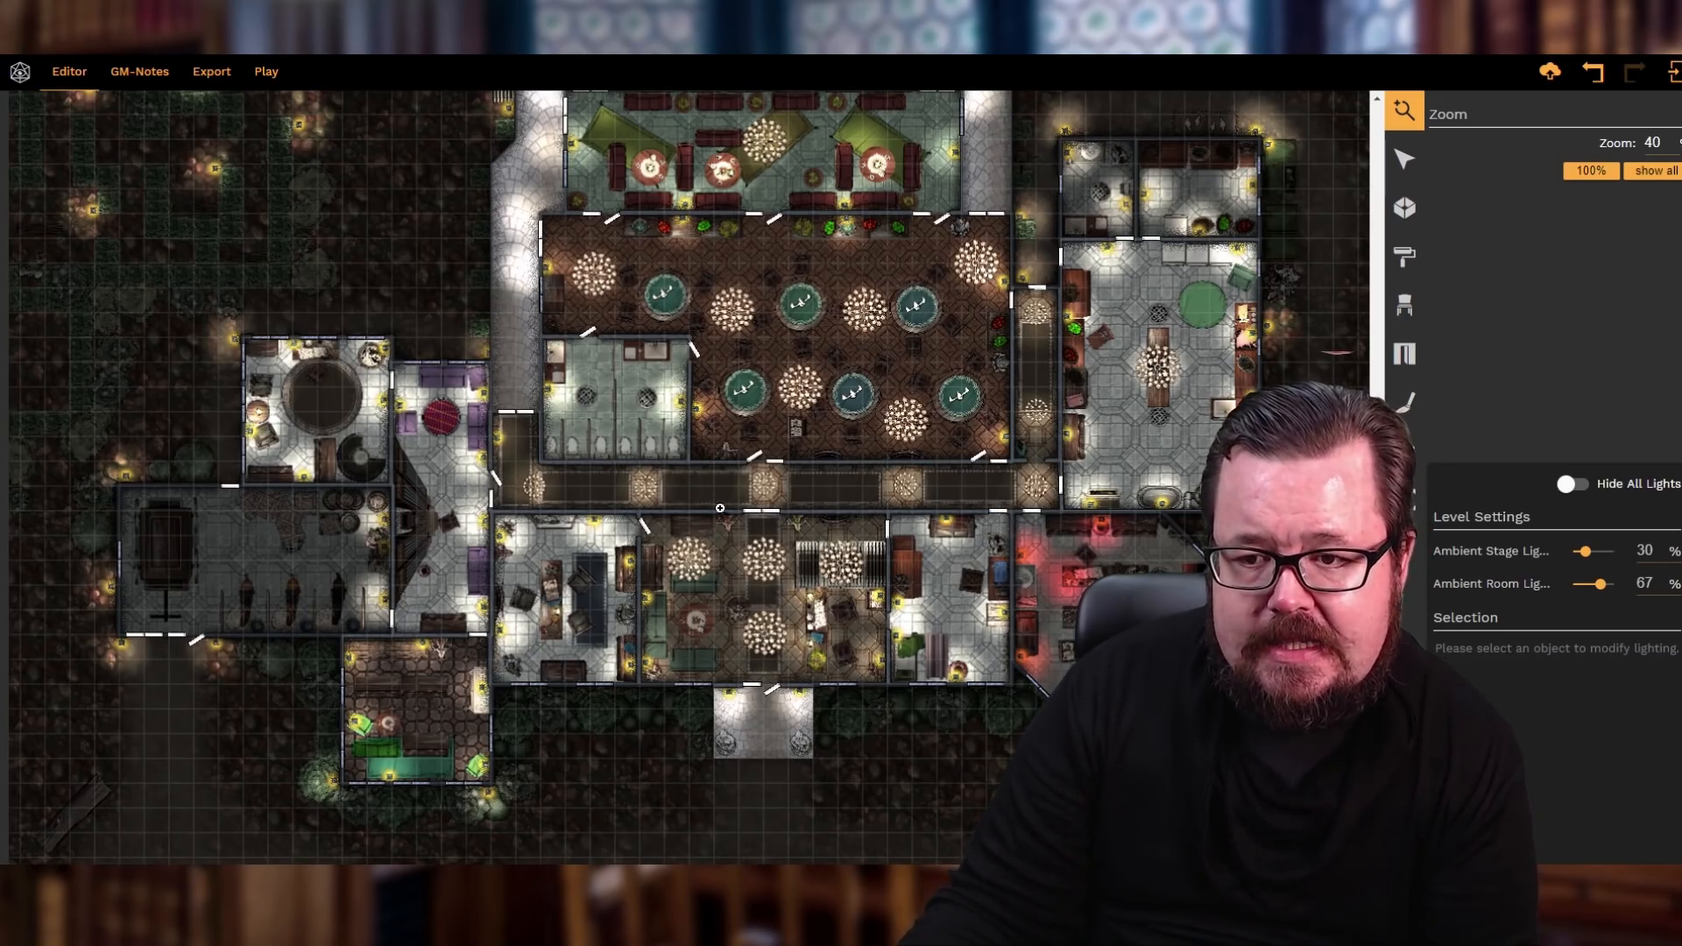
{"action": "left_click", "coordinate": [749, 572]}
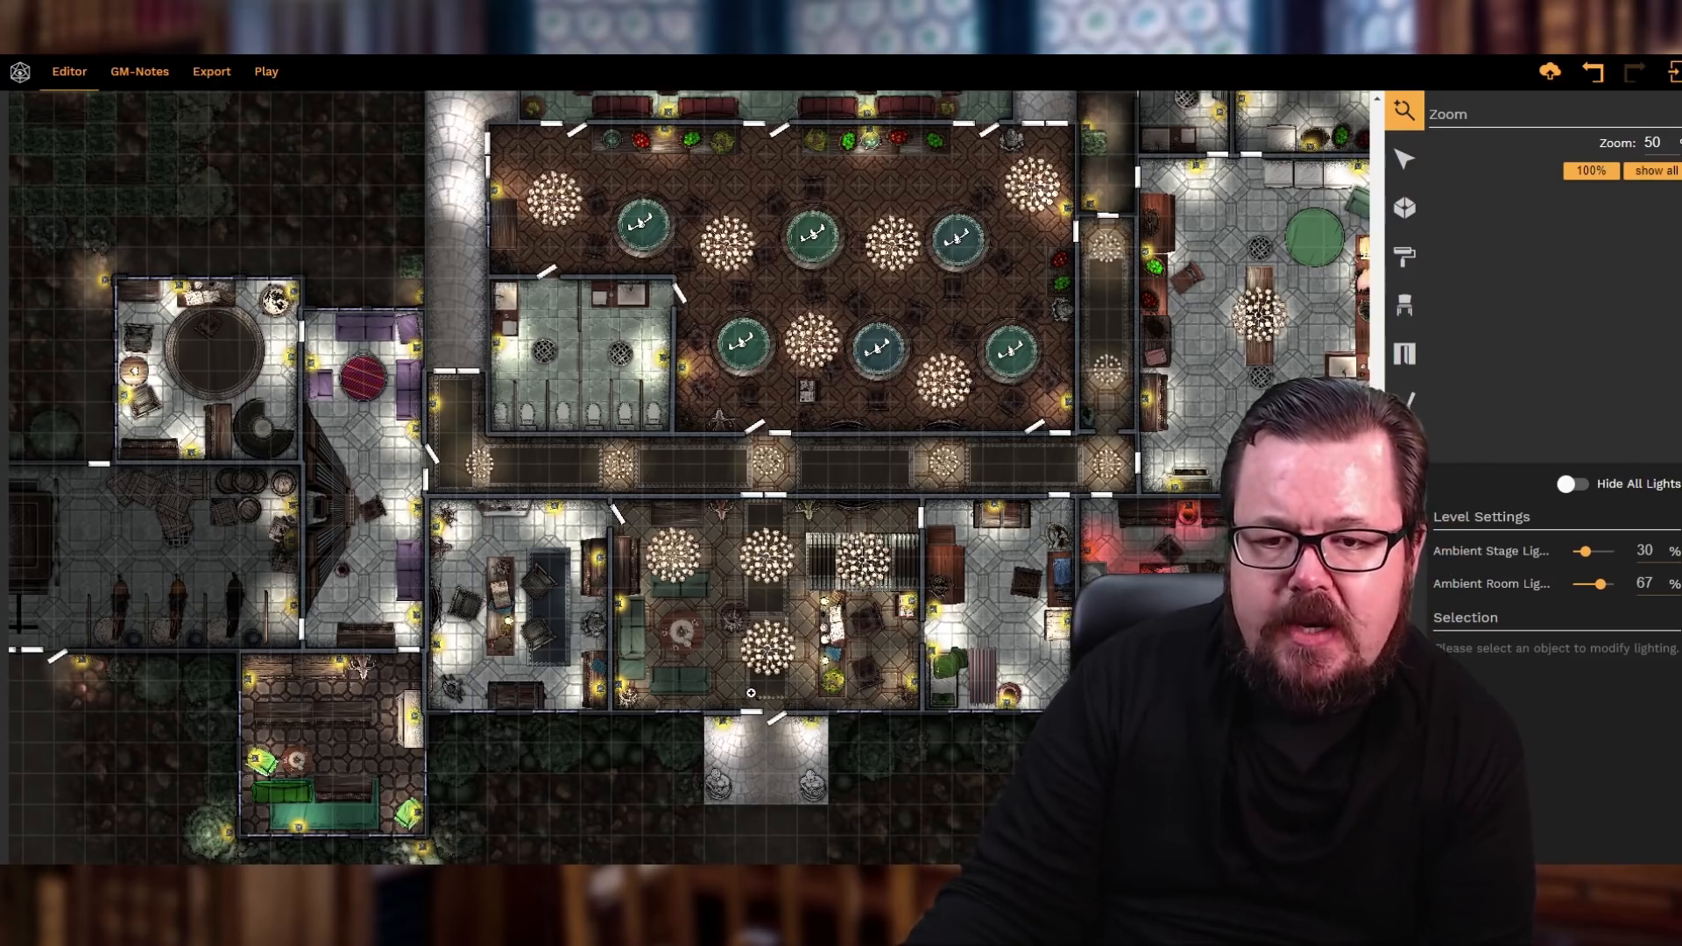
{"action": "scroll", "coordinate": [751, 693], "scroll_direction": "up", "scroll_amount": 1}
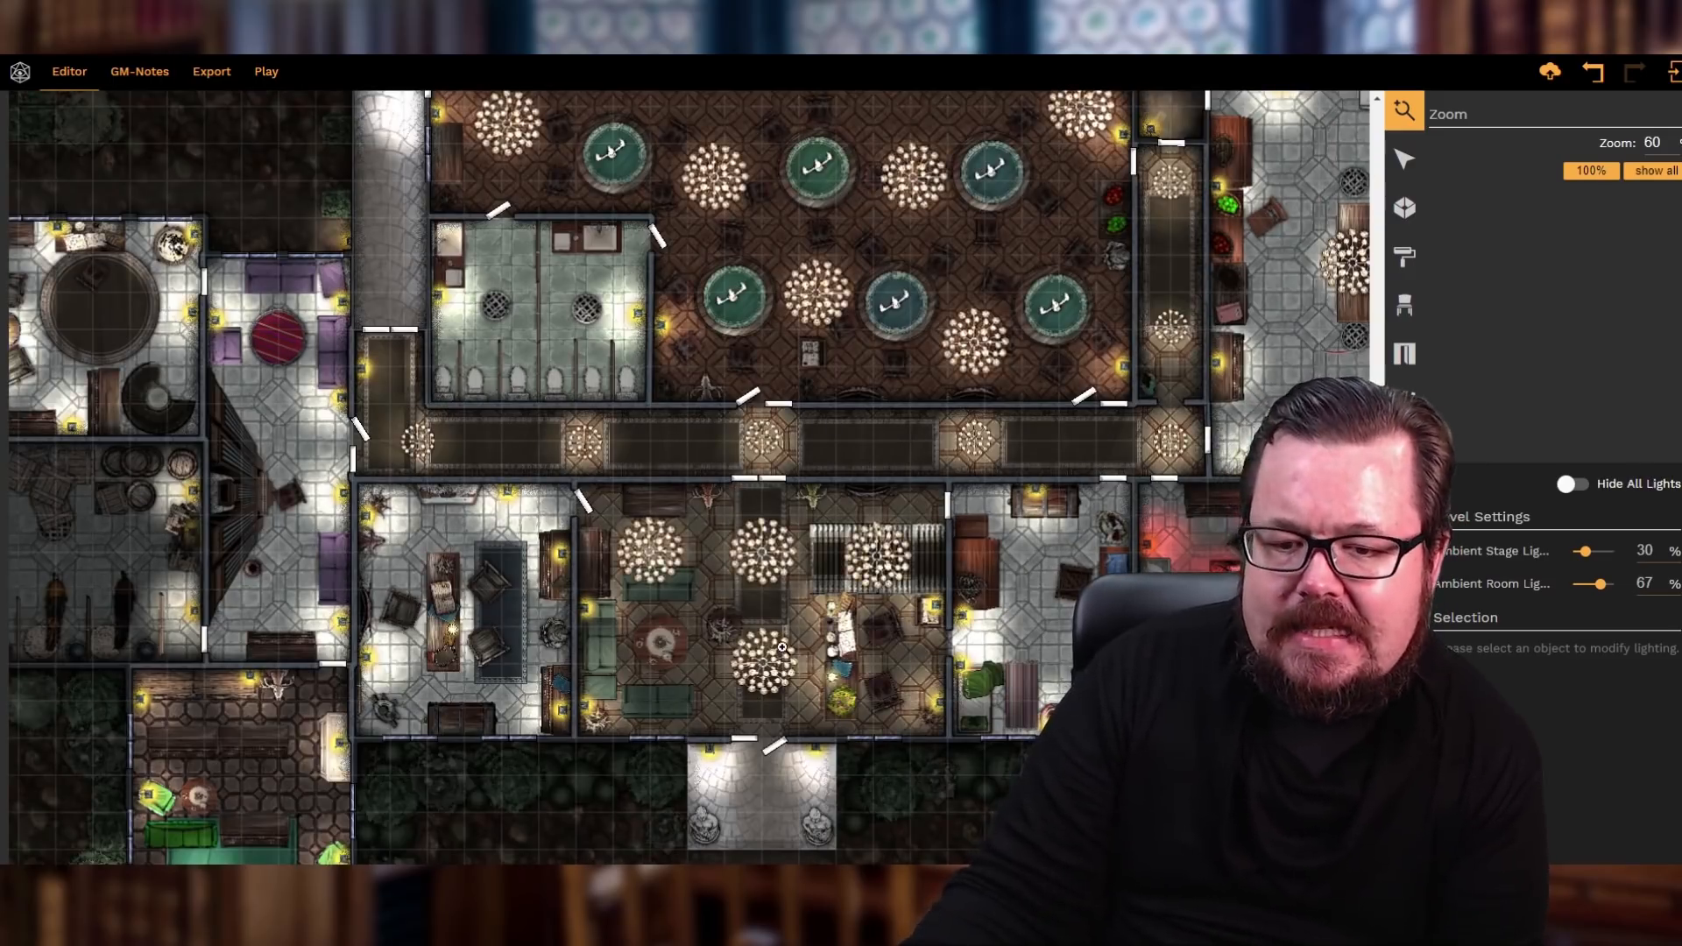
{"action": "scroll", "coordinate": [782, 647], "scroll_direction": "up", "scroll_amount": 1}
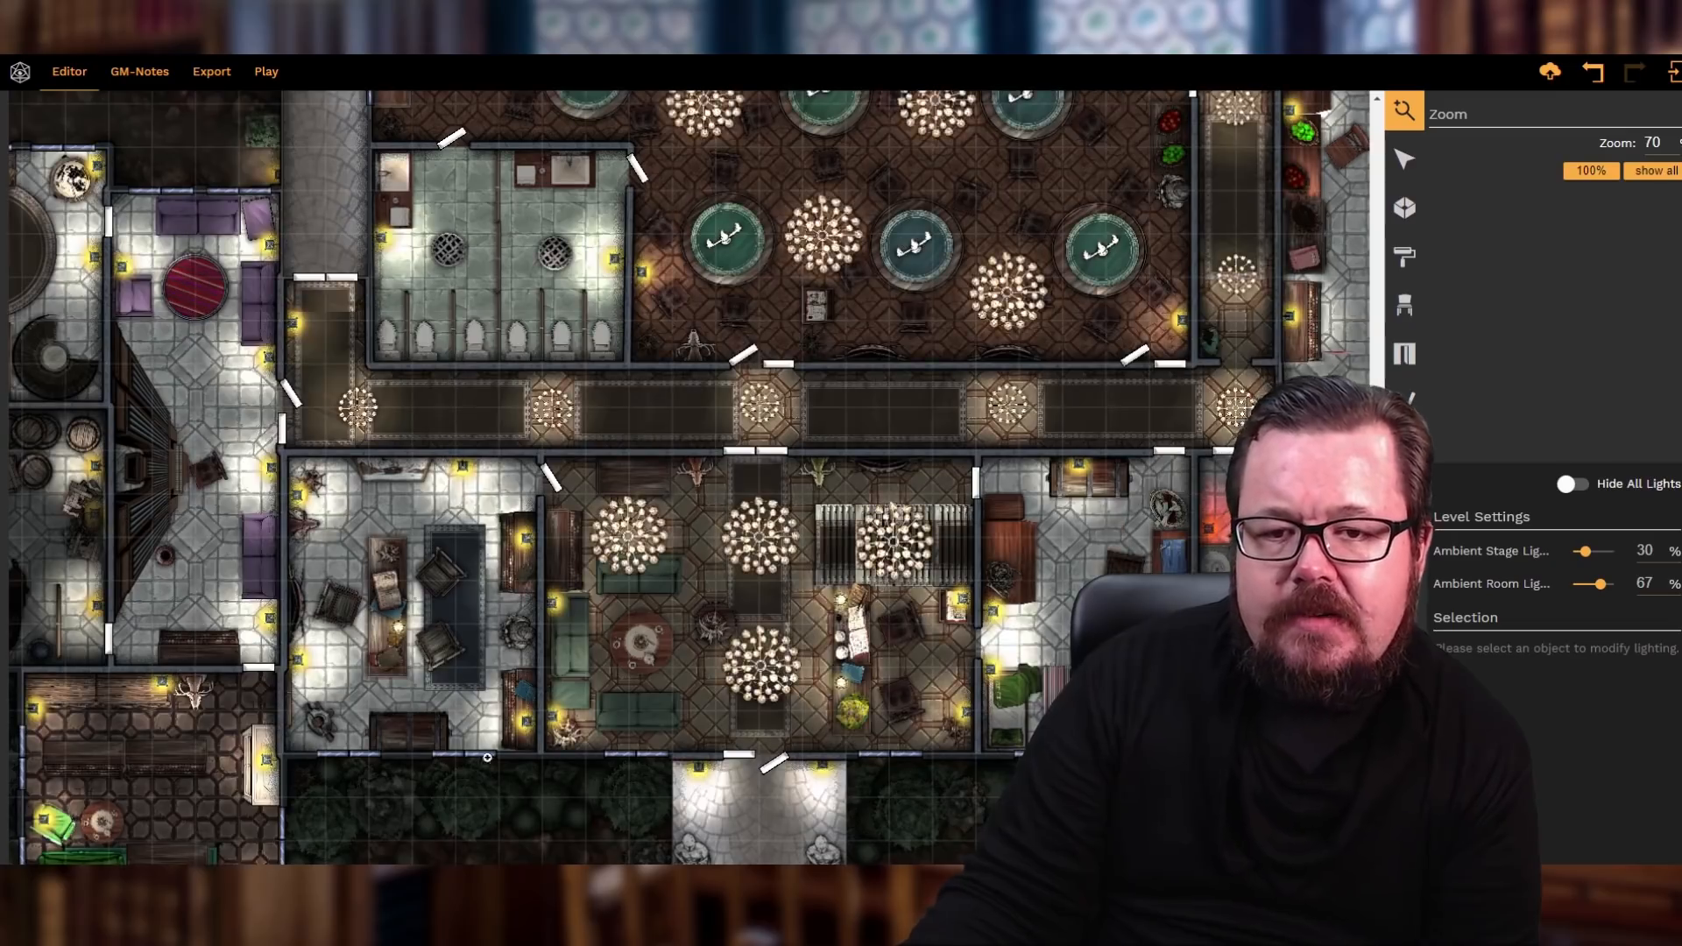
{"action": "scroll", "coordinate": [815, 499], "scroll_direction": "down", "scroll_amount": 3}
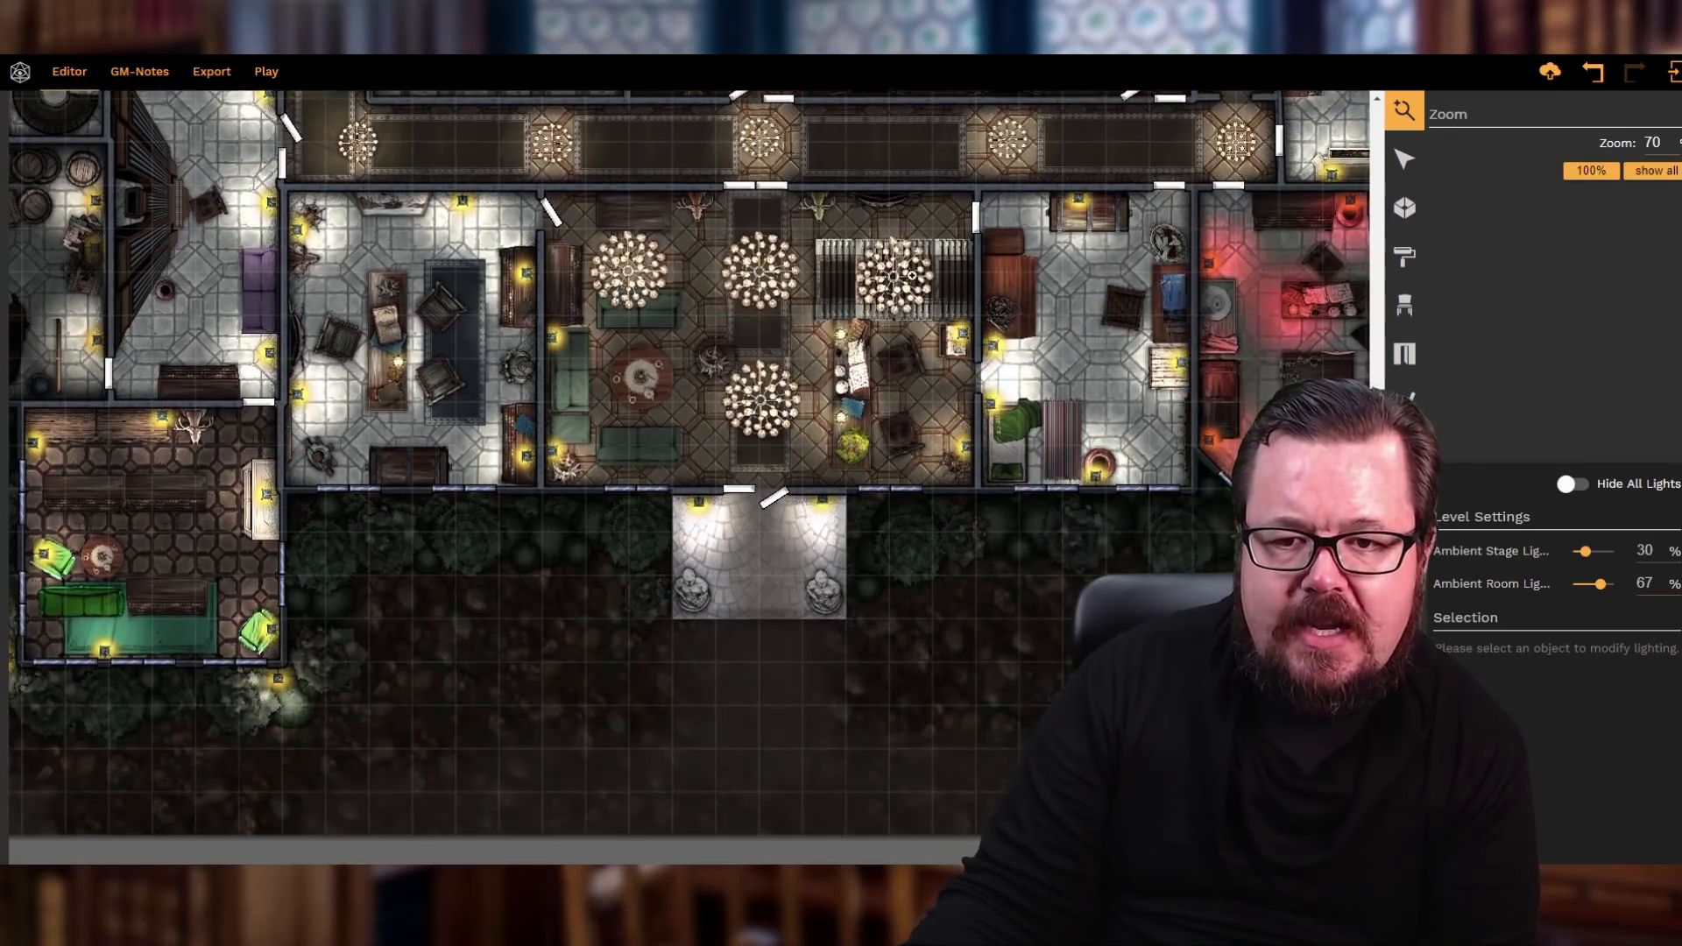
{"action": "scroll", "coordinate": [807, 504], "scroll_direction": "up", "scroll_amount": 2}
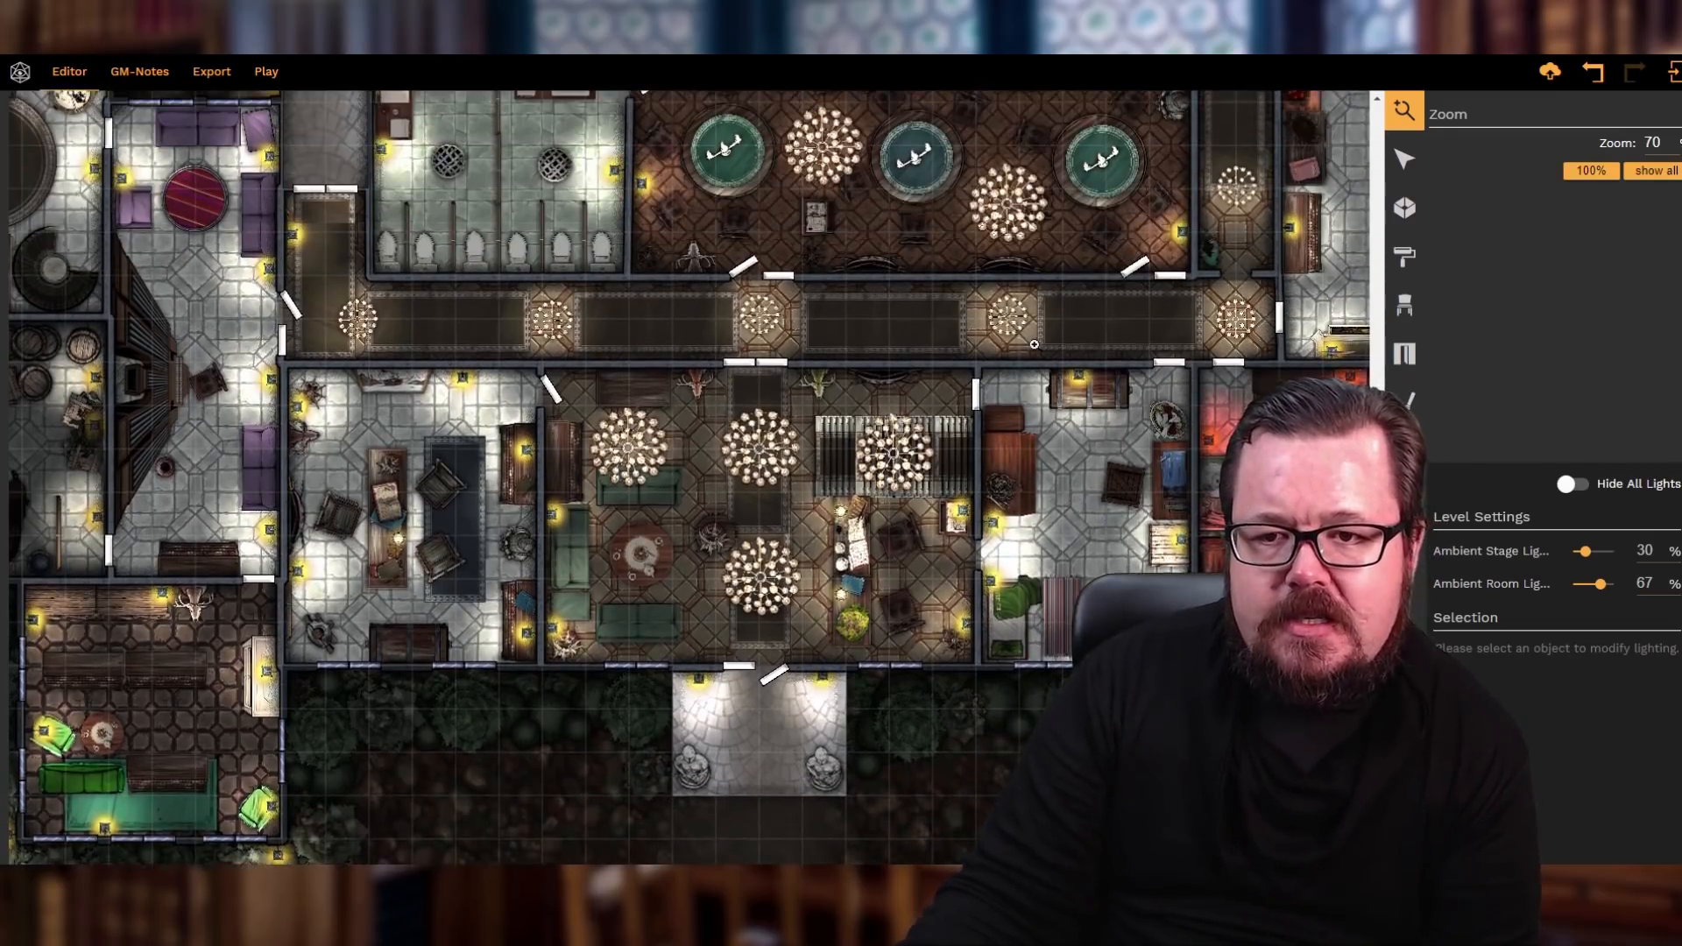
{"action": "scroll", "coordinate": [946, 461], "scroll_direction": "up", "scroll_amount": 4}
{"action": "scroll", "coordinate": [946, 462], "scroll_direction": "up", "scroll_amount": 3}
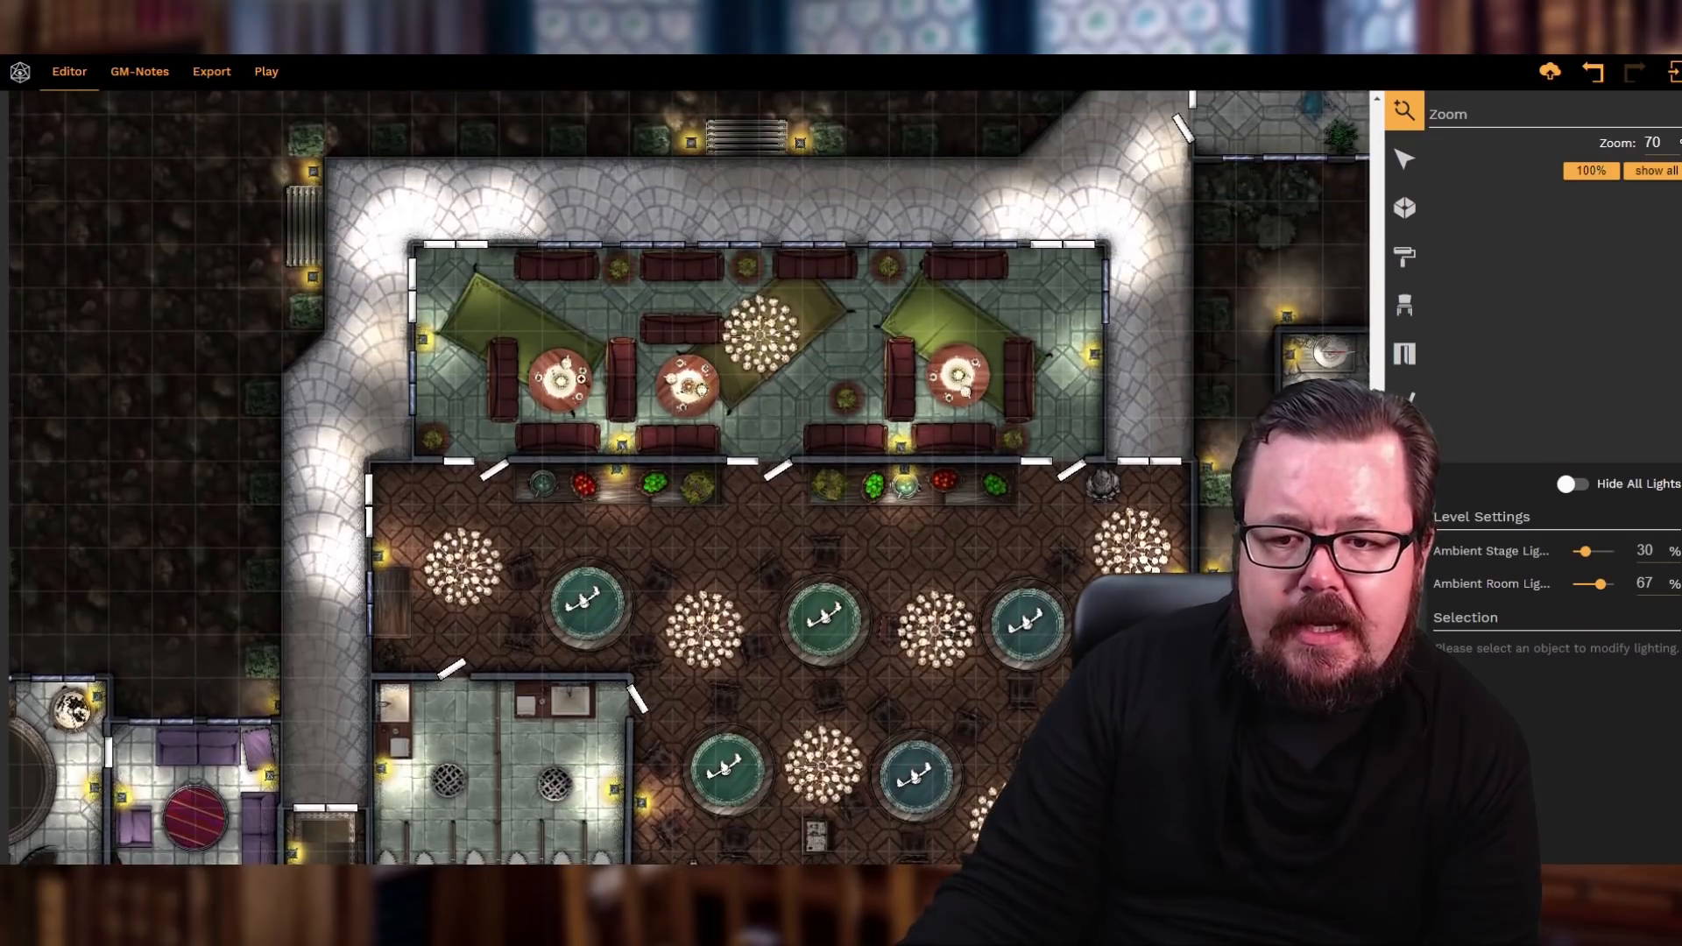
{"action": "scroll", "coordinate": [867, 406], "scroll_direction": "down", "scroll_amount": 5}
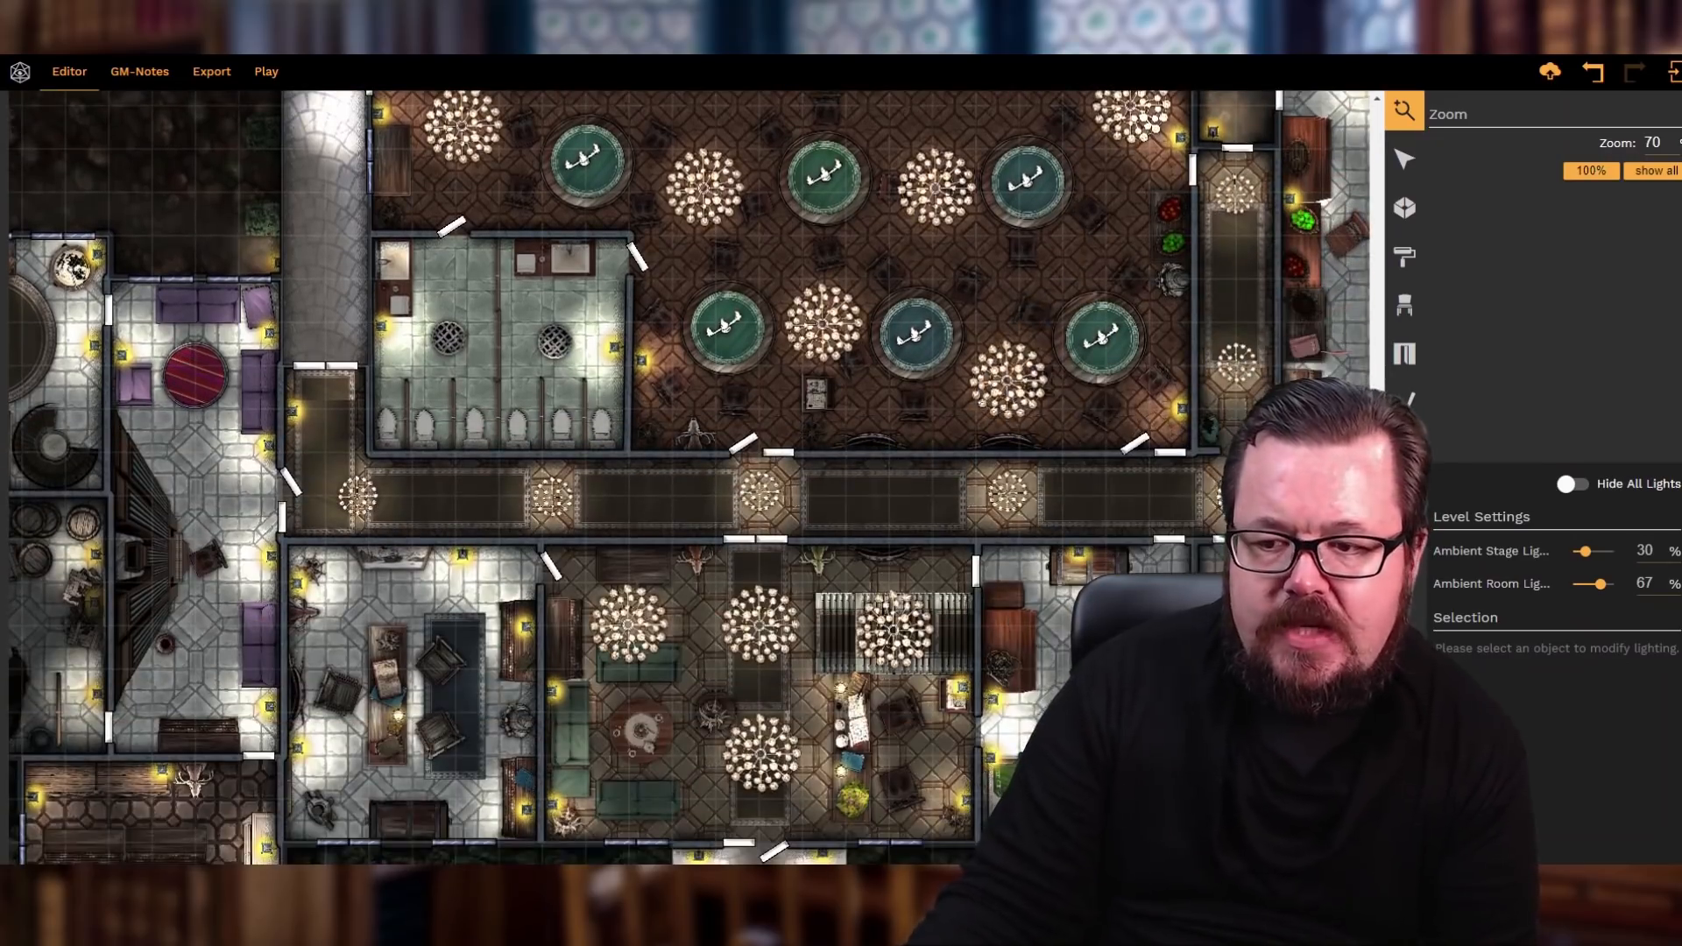
- Hide all lights and examine the unlit mansion, from the entrance hall through the kitchen to the pool house and hedge garden
{"action": "left_click", "coordinate": [1571, 485]}
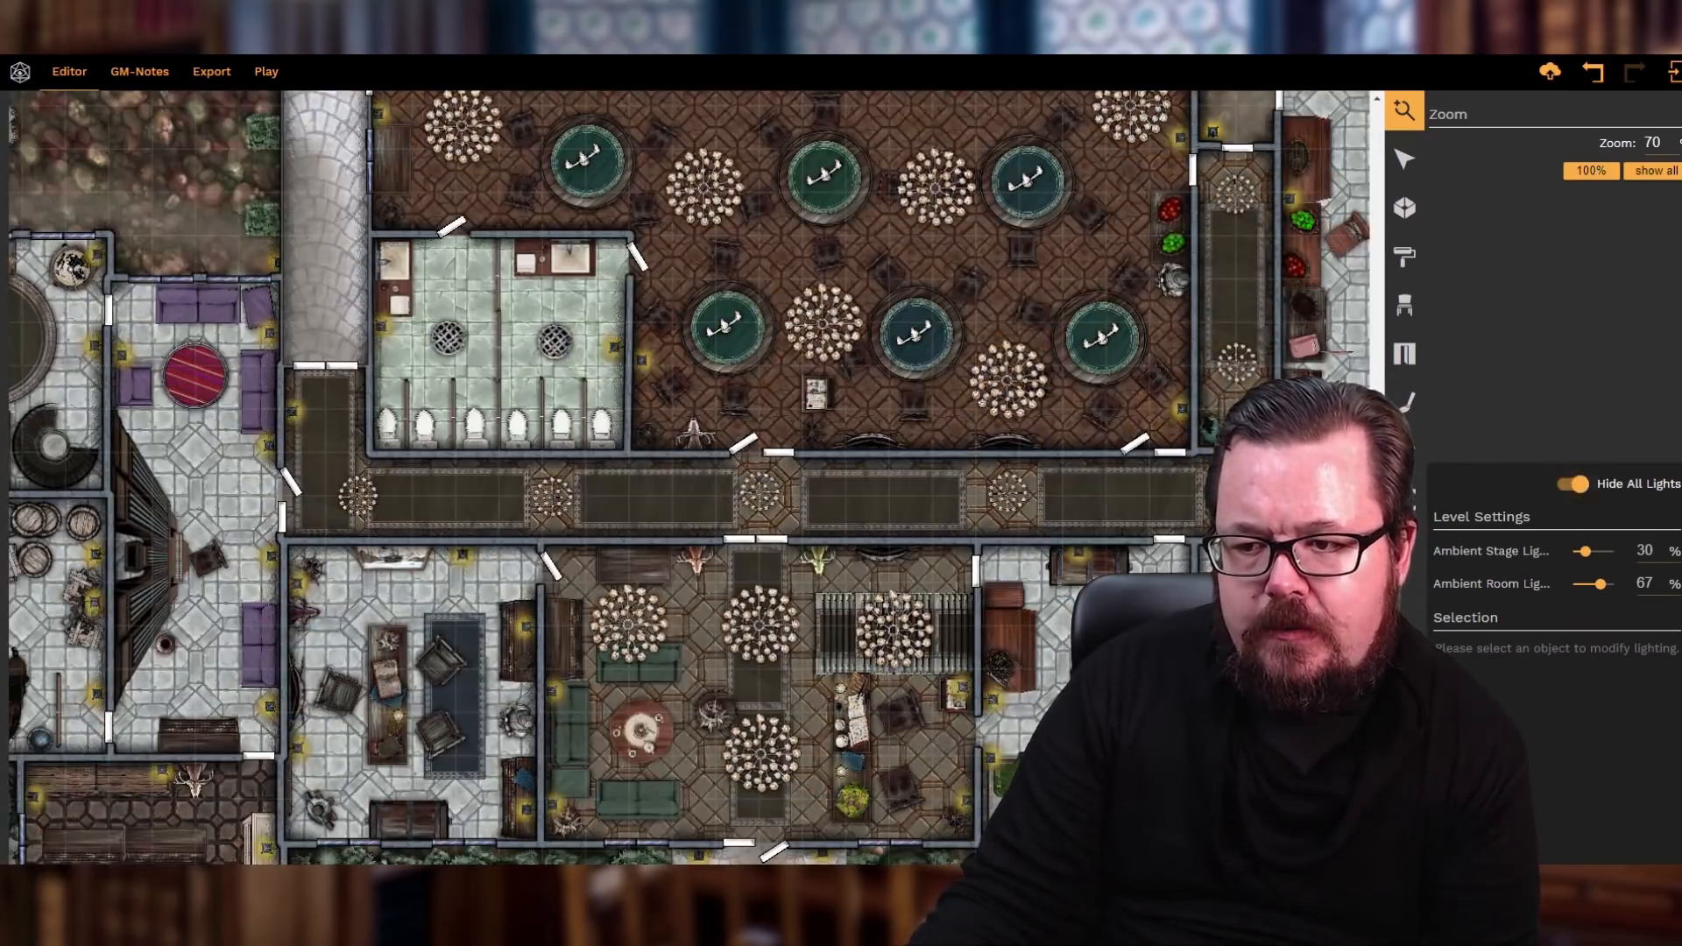
{"action": "scroll", "coordinate": [816, 527], "scroll_direction": "down", "scroll_amount": 4}
{"action": "scroll", "coordinate": [797, 495], "scroll_direction": "up", "scroll_amount": 12}
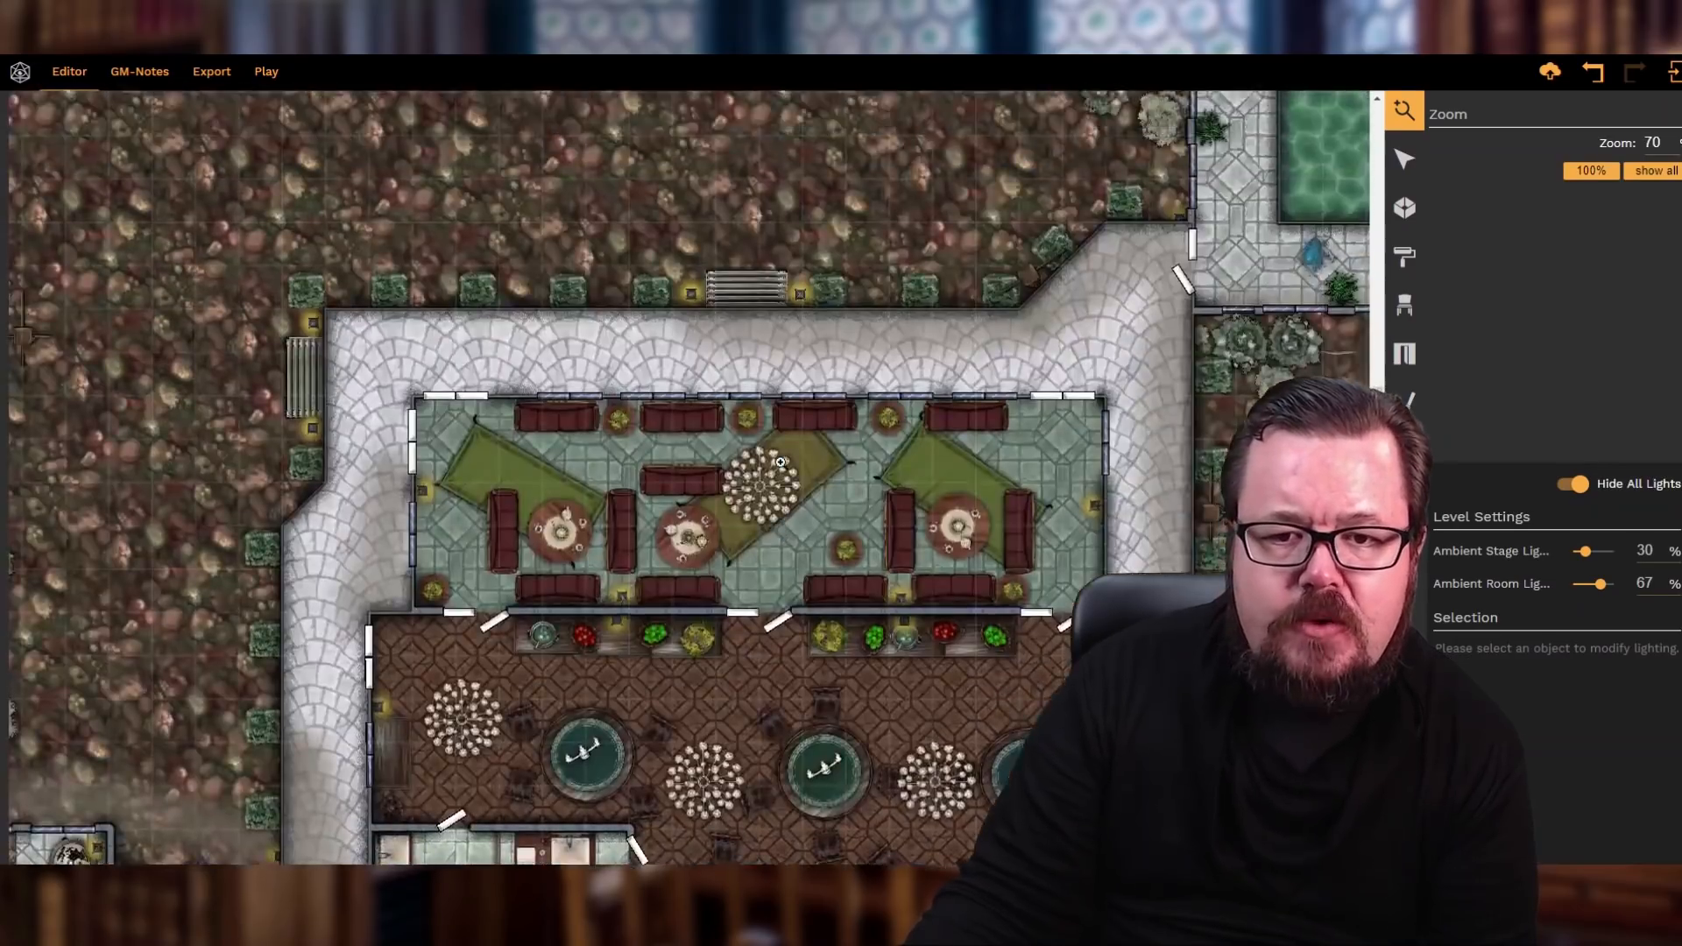
{"action": "scroll", "coordinate": [779, 461], "scroll_direction": "down", "scroll_amount": 10}
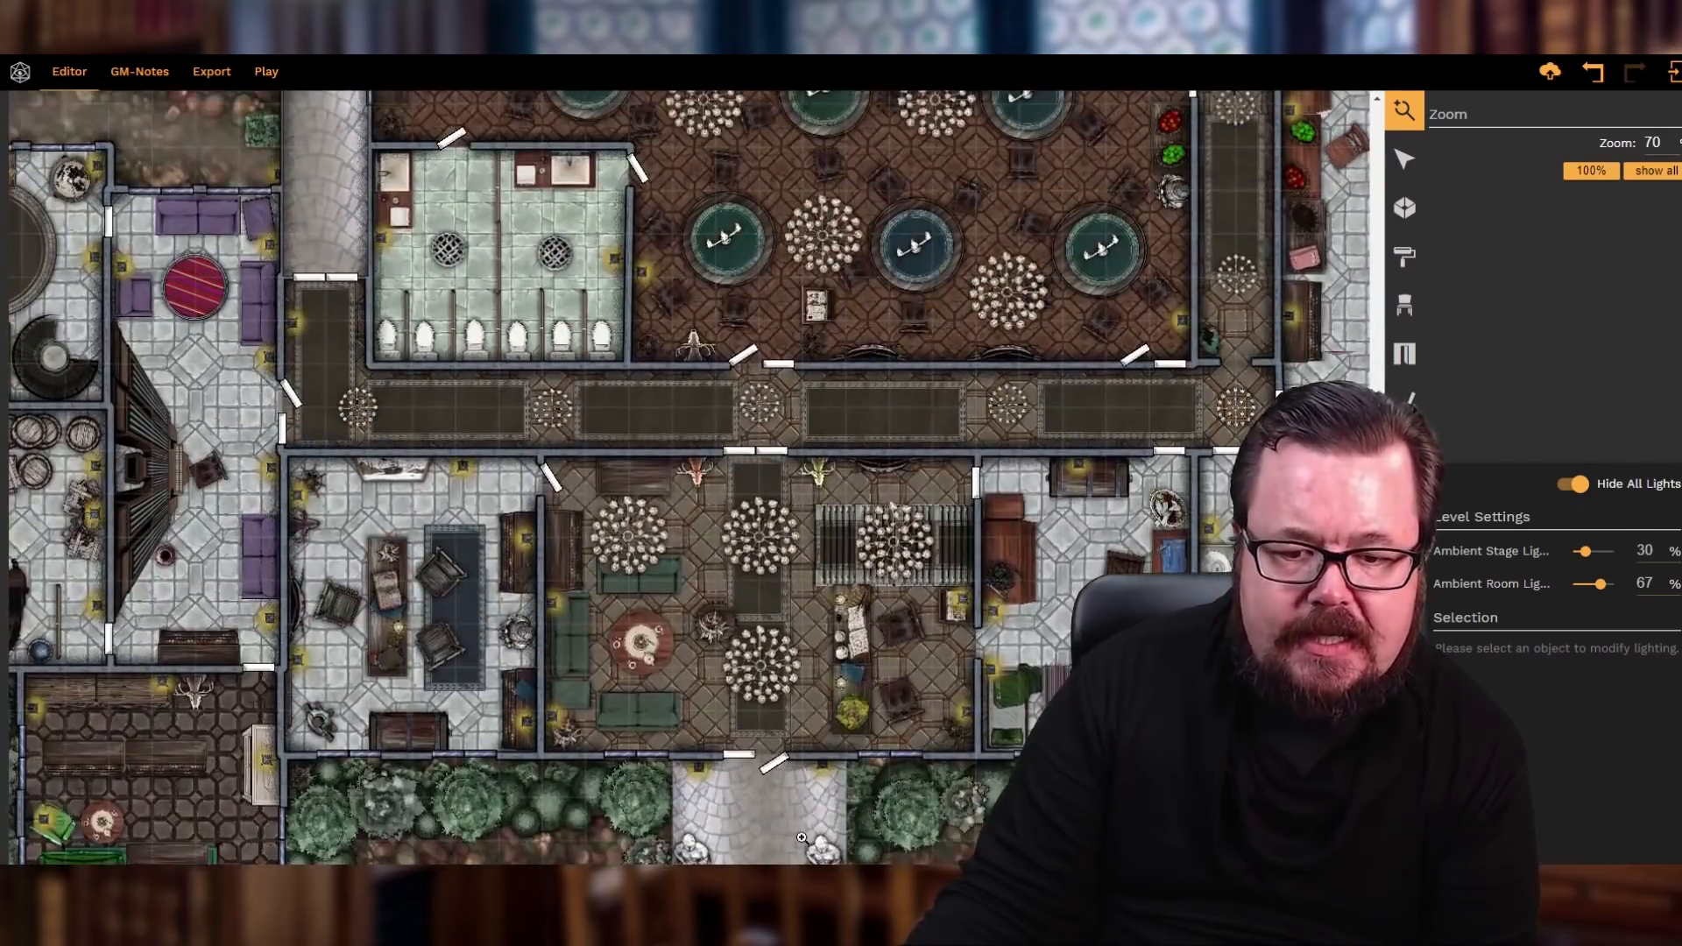
{"action": "left_click_drag", "start_coordinate": [801, 870], "coordinate": [1033, 869]}
{"action": "scroll", "coordinate": [990, 634], "scroll_direction": "up", "scroll_amount": 8}
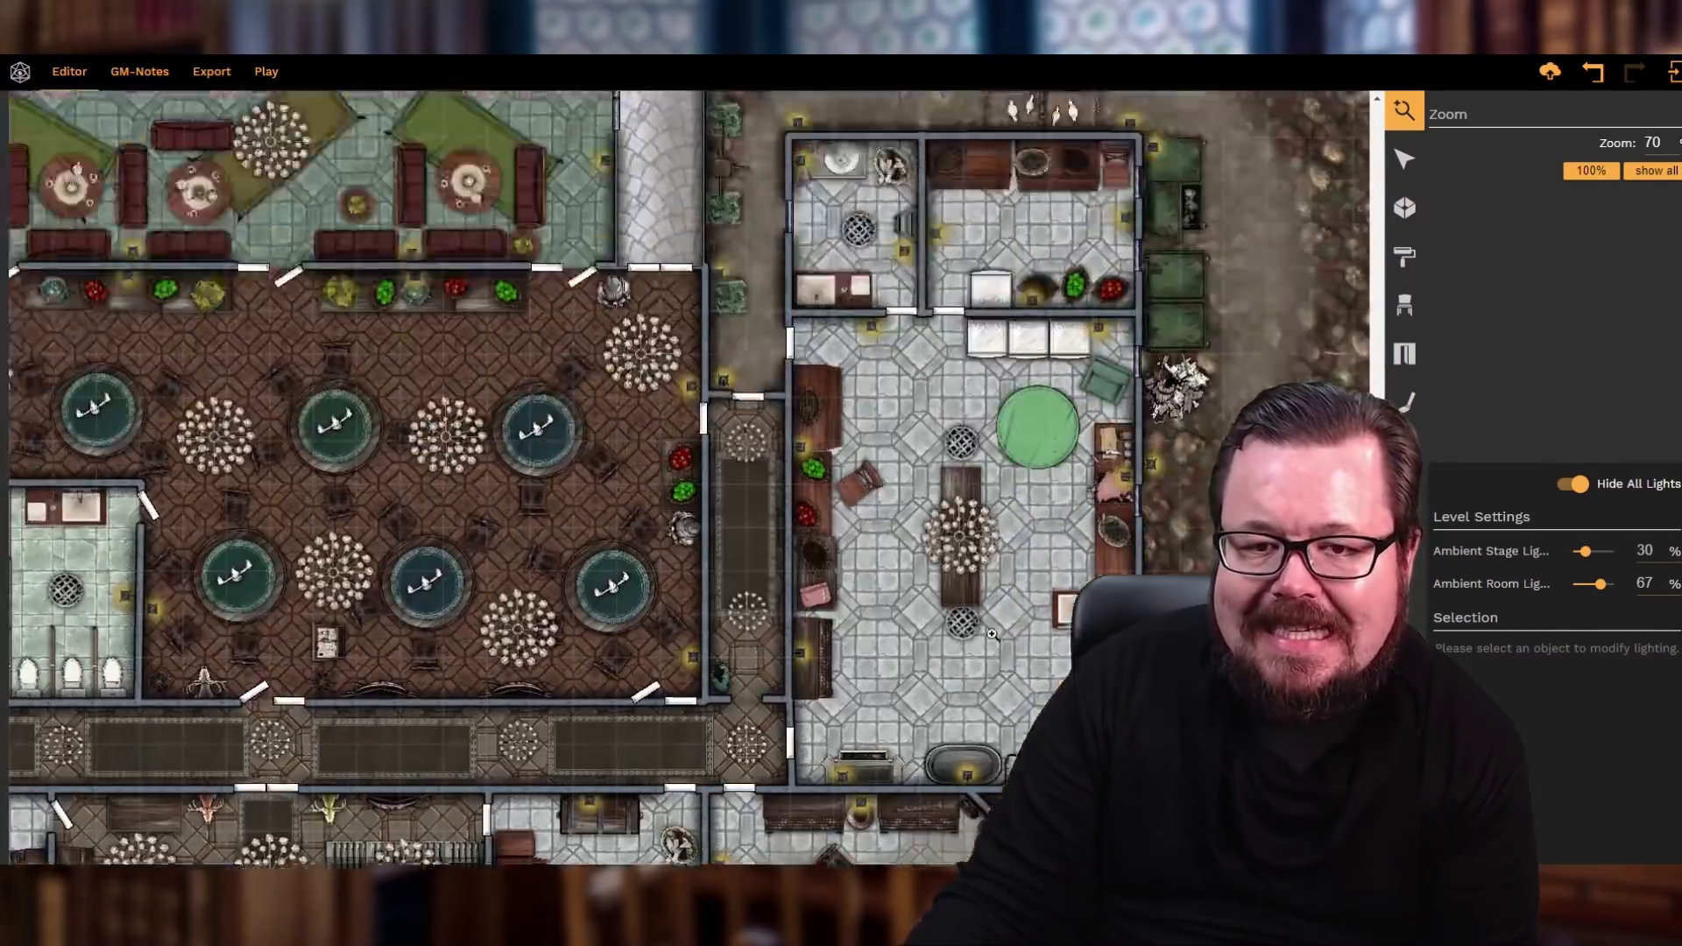
{"action": "scroll", "coordinate": [991, 634], "scroll_direction": "up", "scroll_amount": 5}
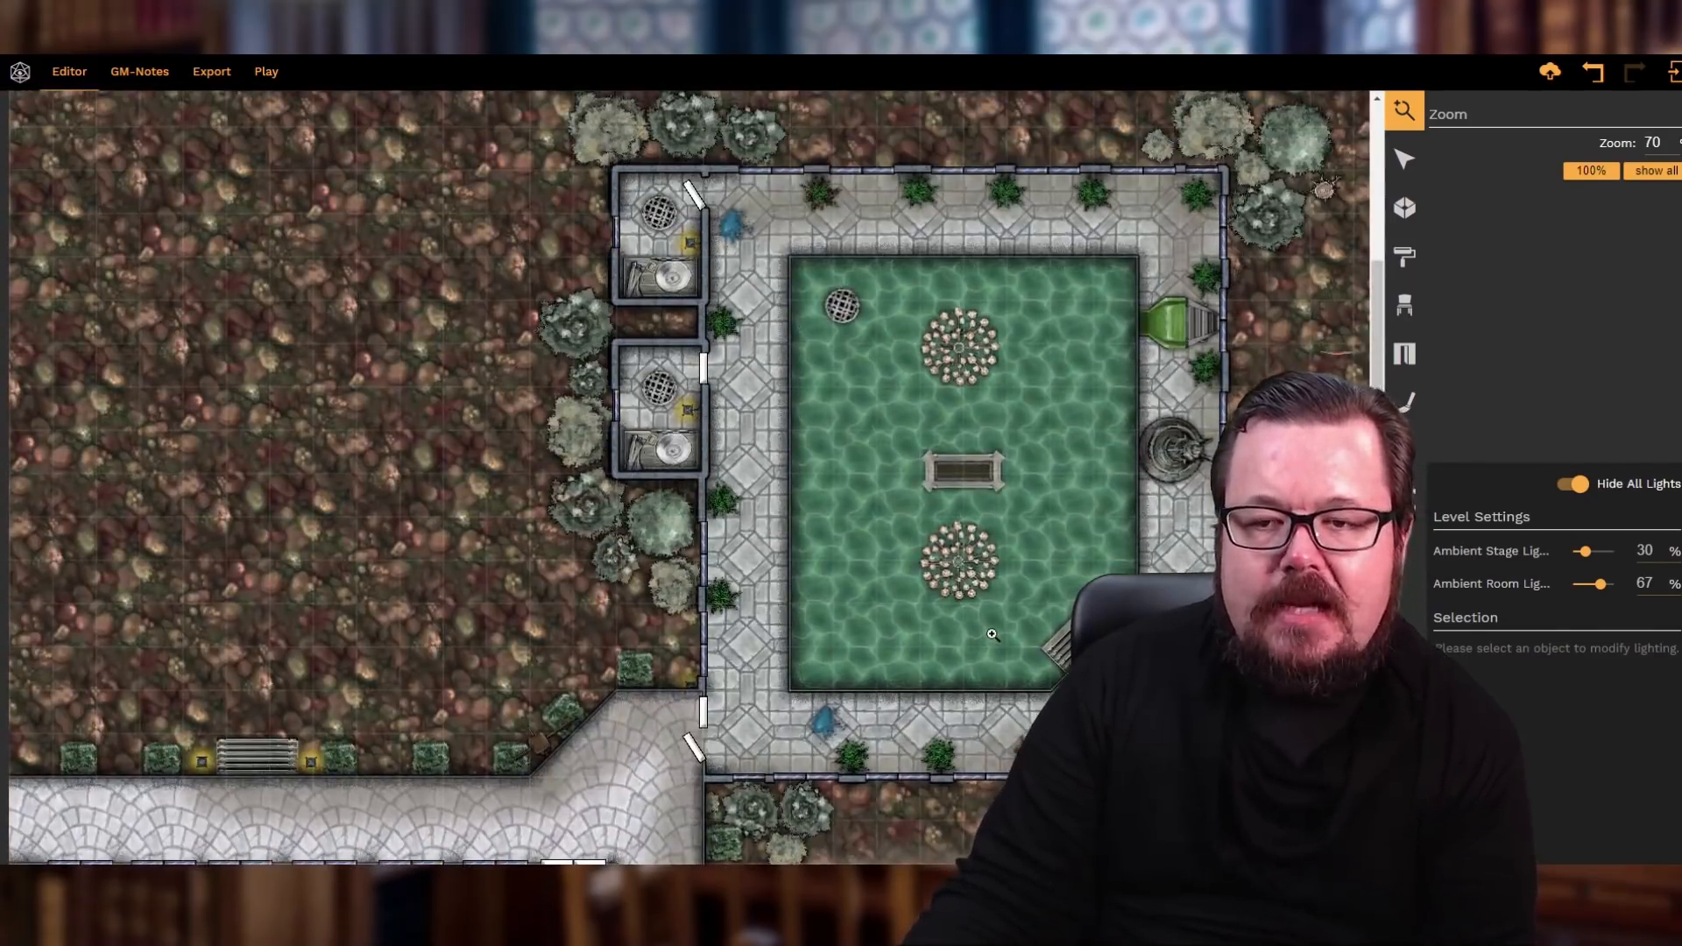
{"action": "scroll", "coordinate": [993, 634], "scroll_direction": "up", "scroll_amount": 2}
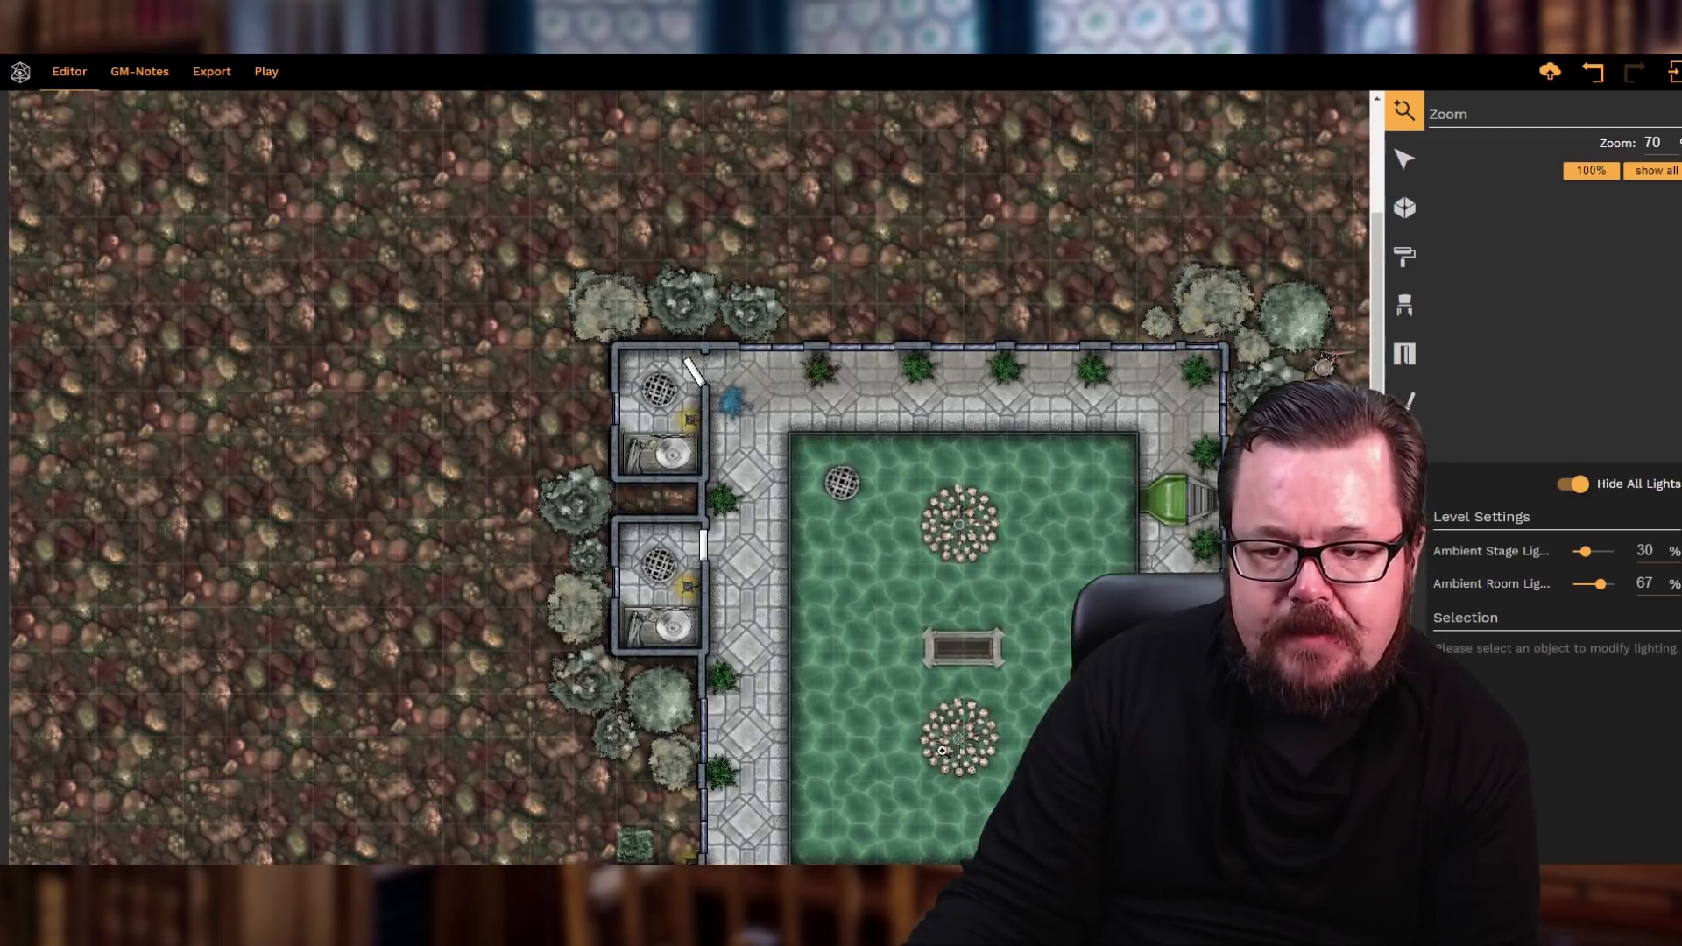
{"action": "scroll", "coordinate": [1161, 445], "scroll_direction": "left", "scroll_amount": 13}
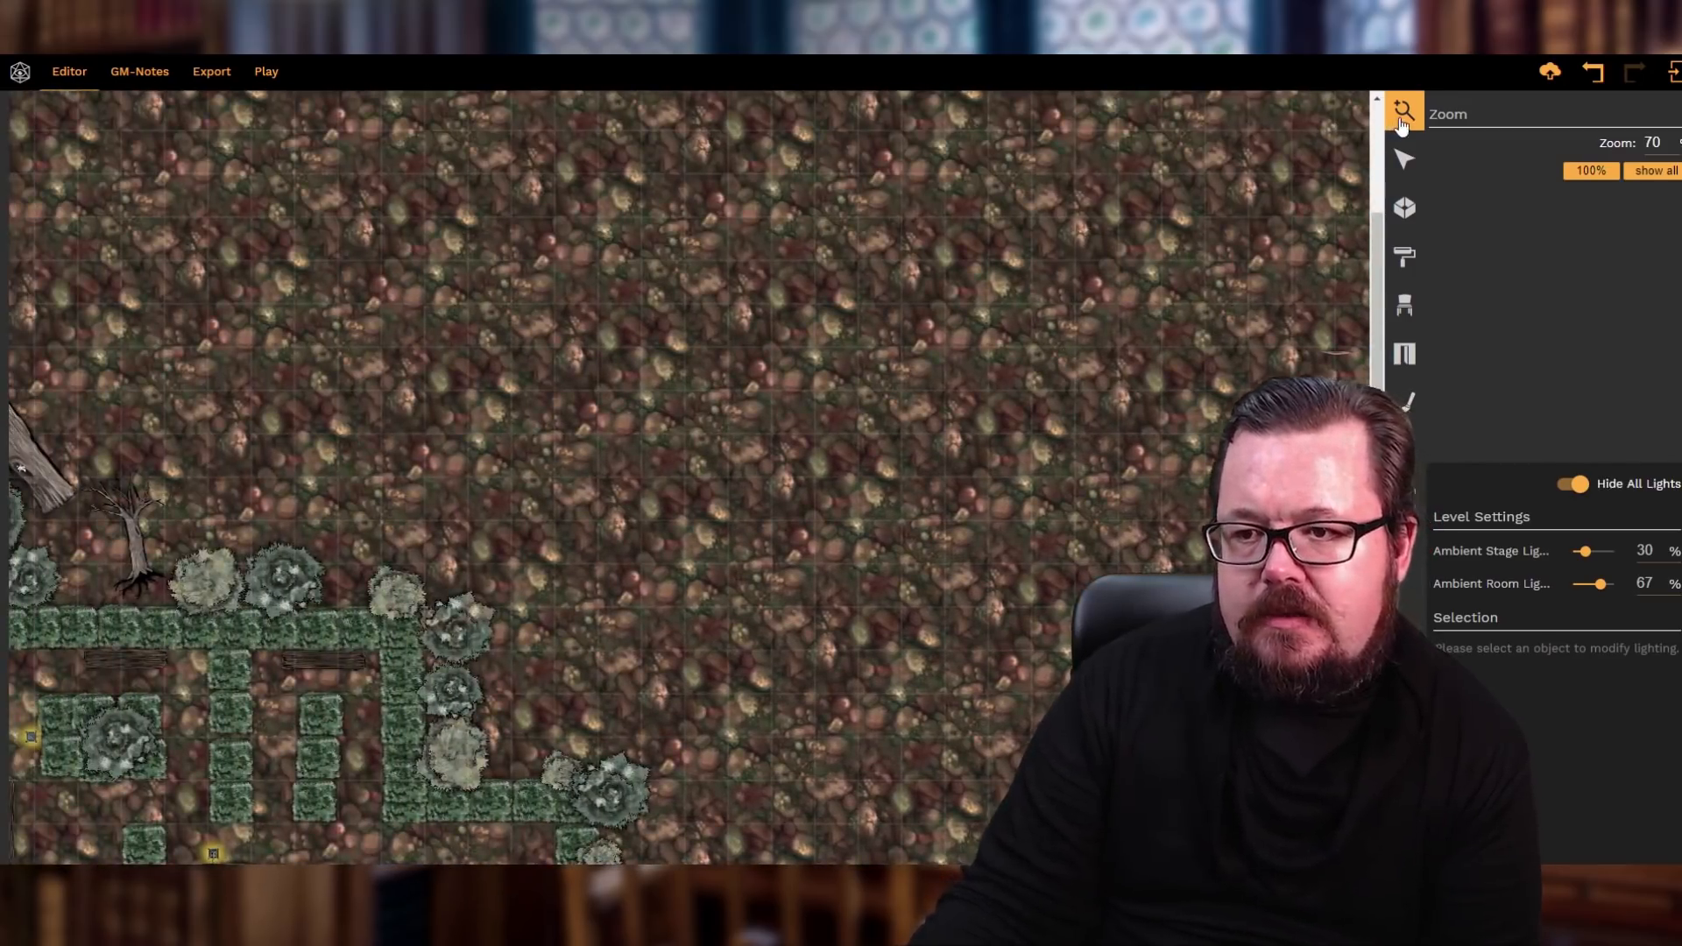
- Fit the whole level in view and look over the full estate layout
{"action": "left_click", "coordinate": [1650, 171]}
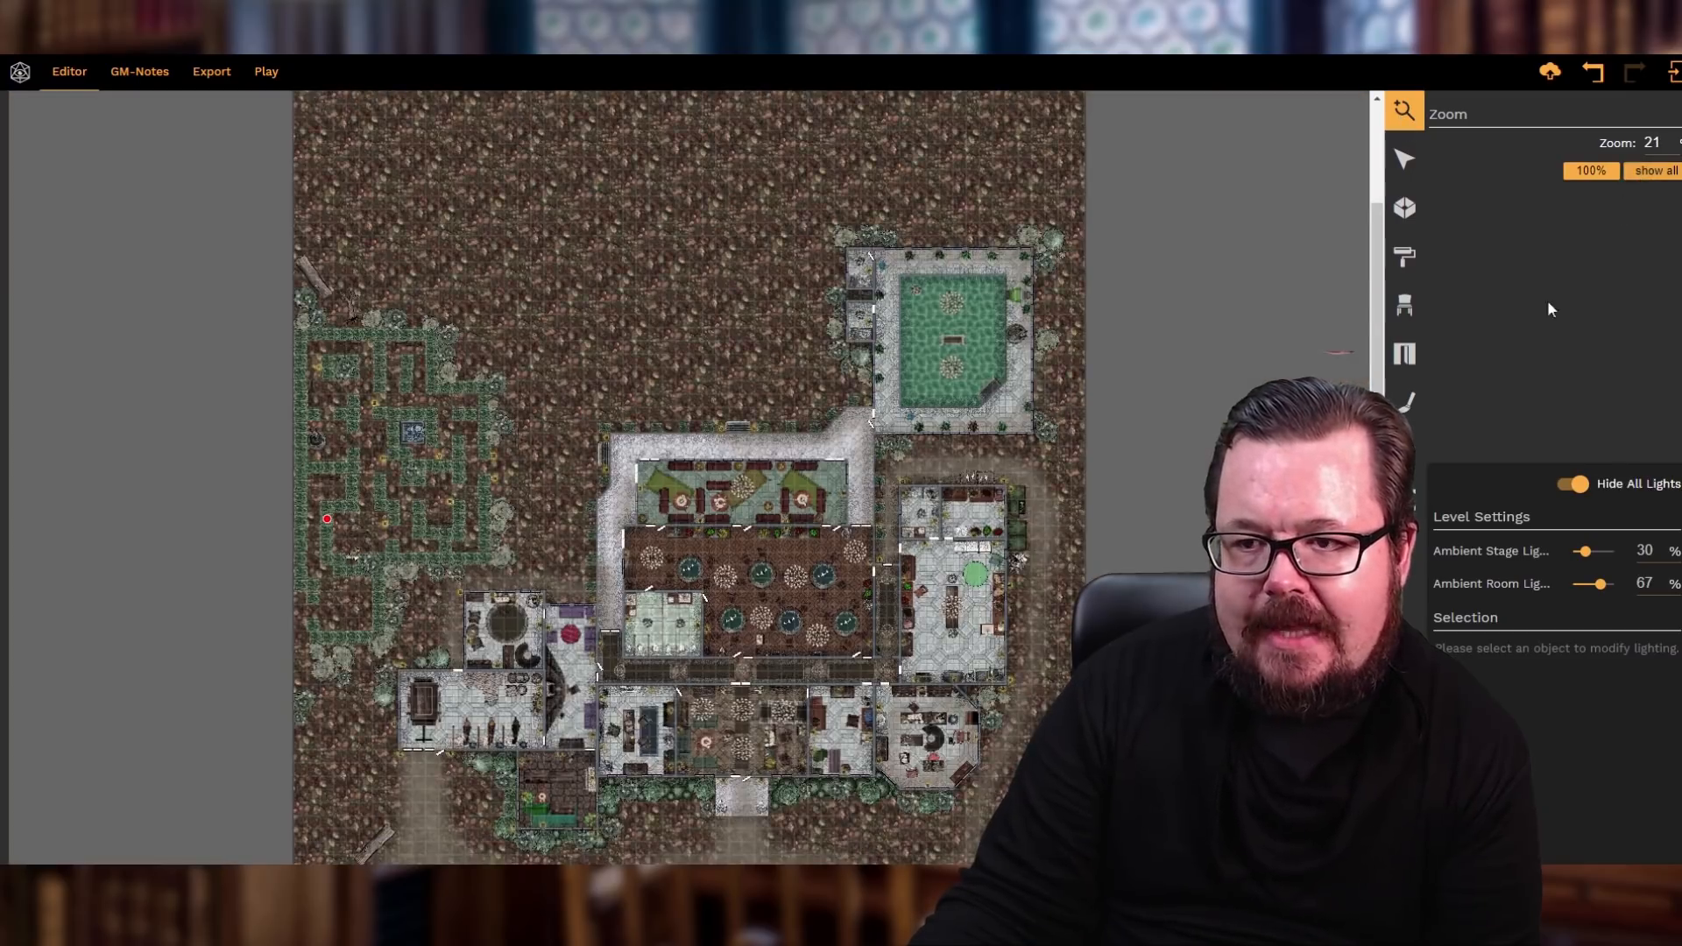
{"action": "scroll", "coordinate": [1173, 332], "scroll_direction": "up", "scroll_amount": 2}
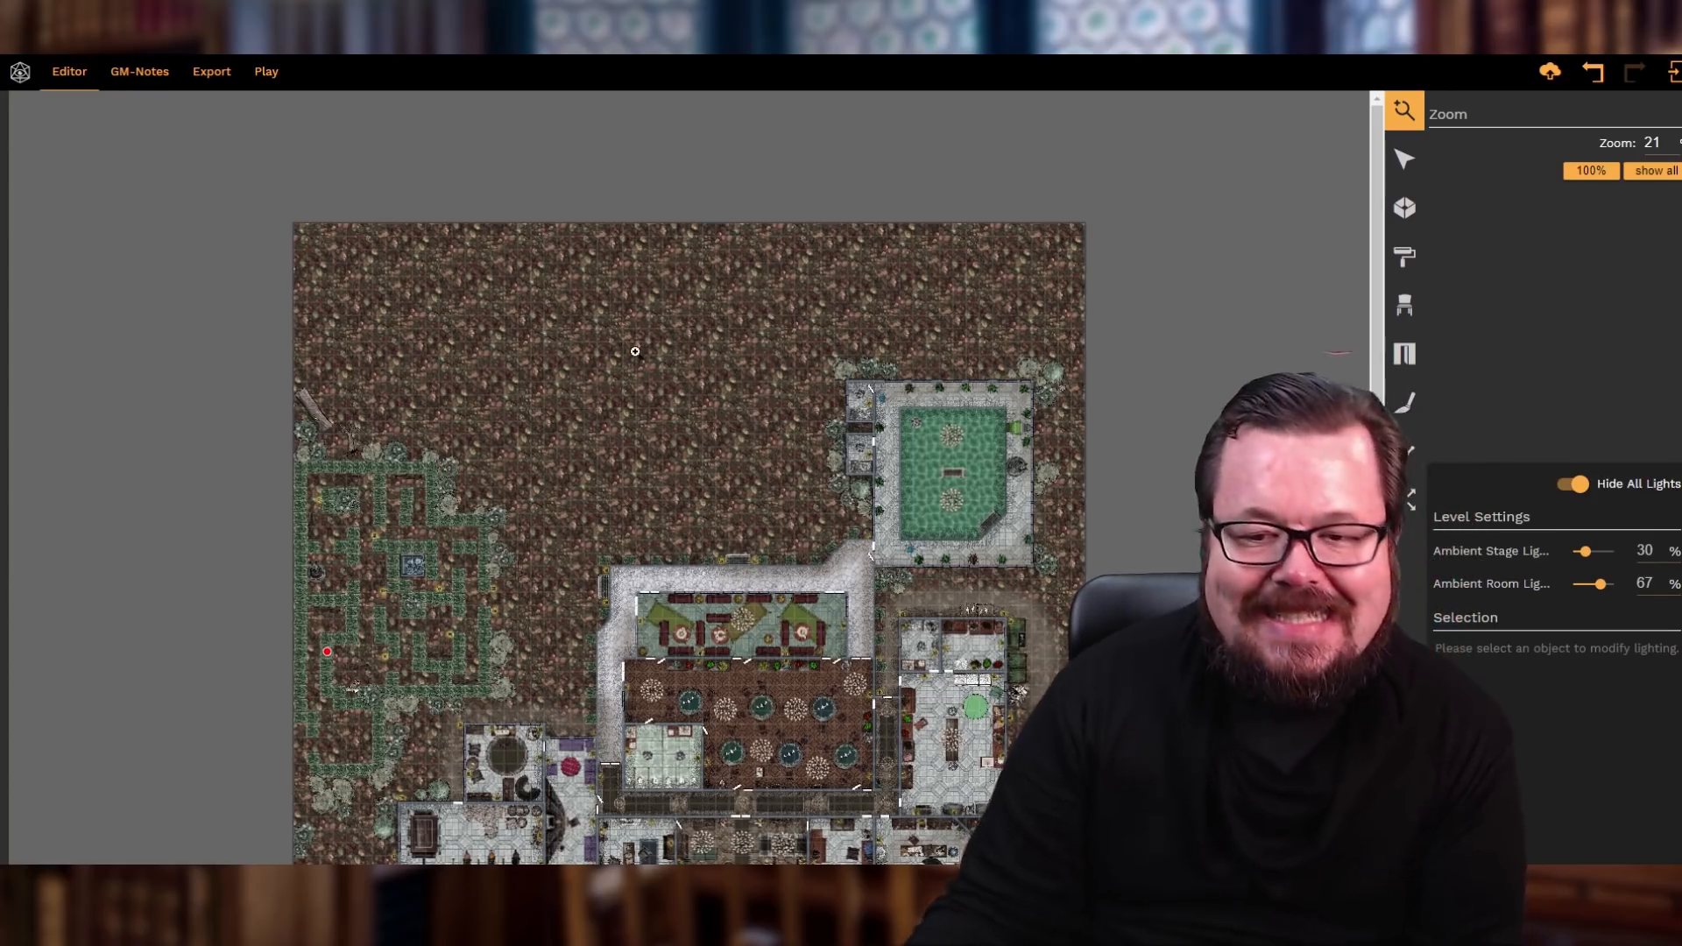
{"action": "scroll", "coordinate": [614, 315], "scroll_direction": "down", "scroll_amount": 3}
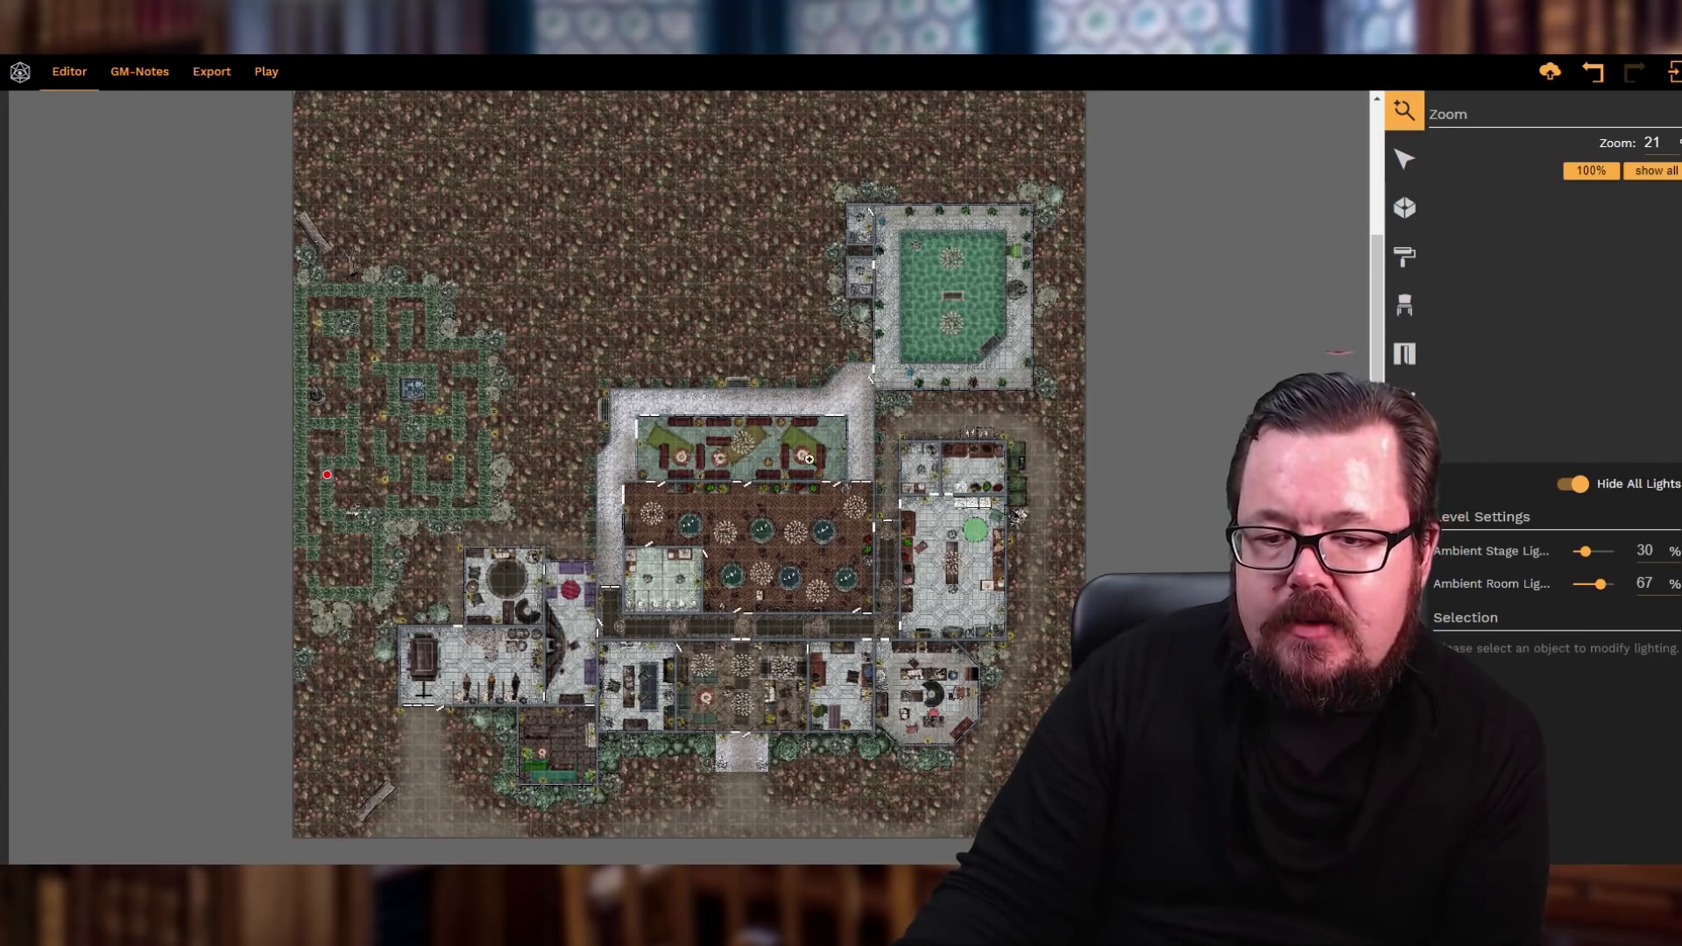
- Examine the entrance hall, the east-side rooms, the kitchen and the large dining hall at 70% zoom
{"action": "scroll", "coordinate": [764, 577], "scroll_direction": "up", "scroll_amount": 3}
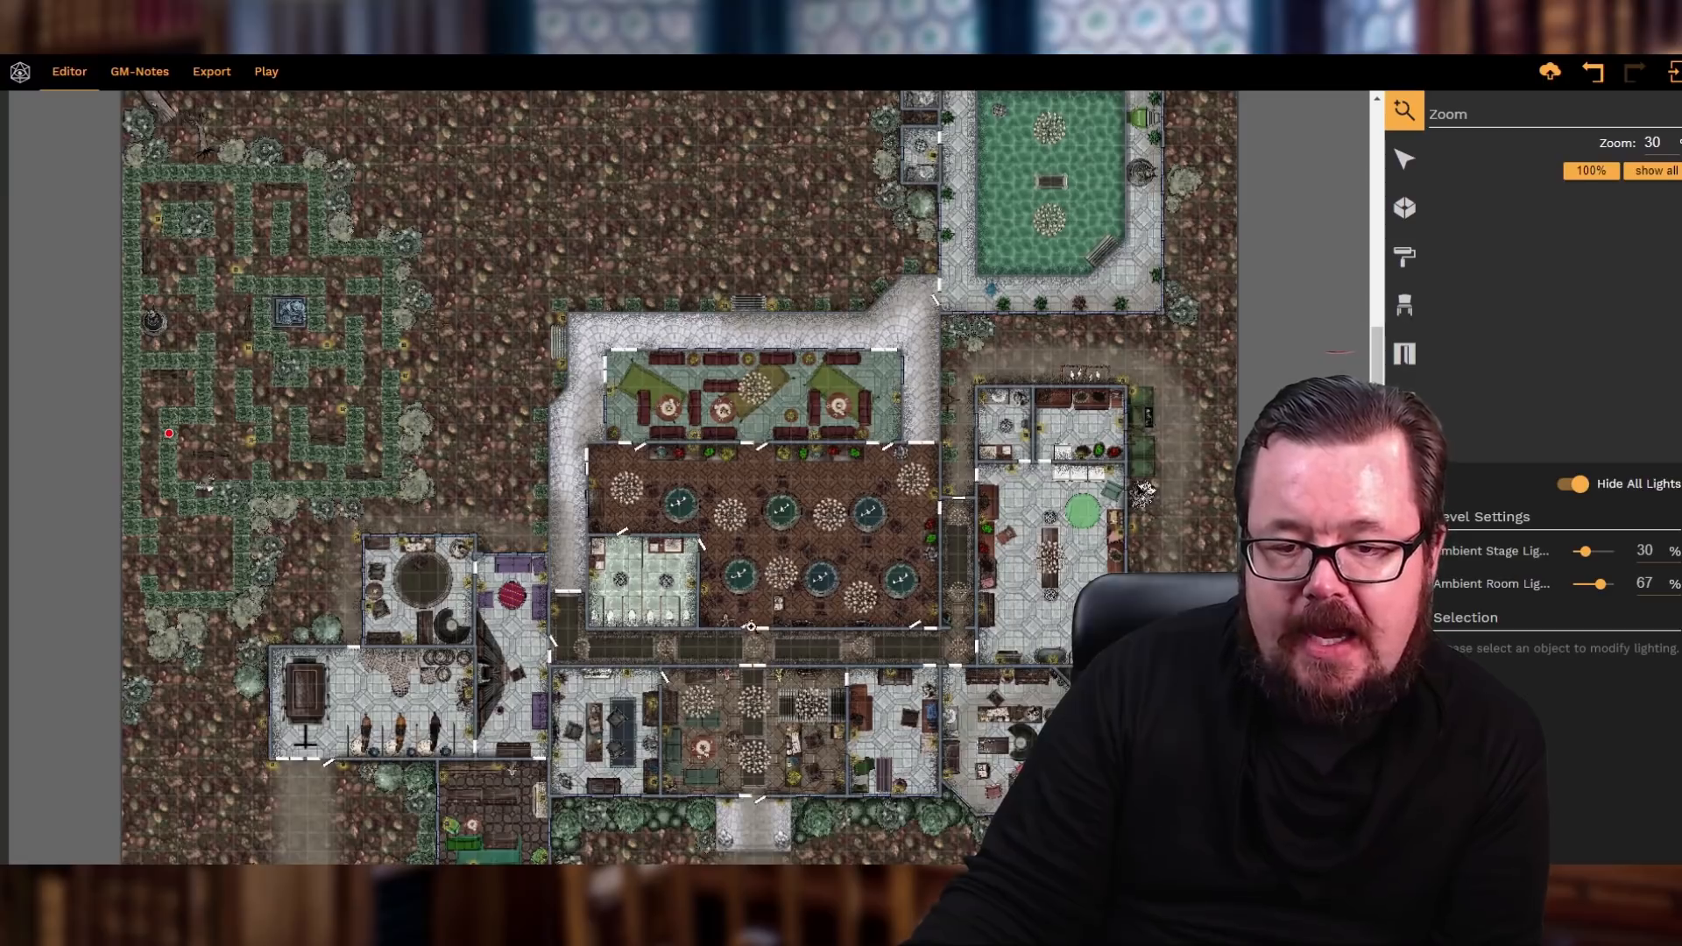
{"action": "scroll", "coordinate": [752, 632], "scroll_direction": "up", "scroll_amount": 3}
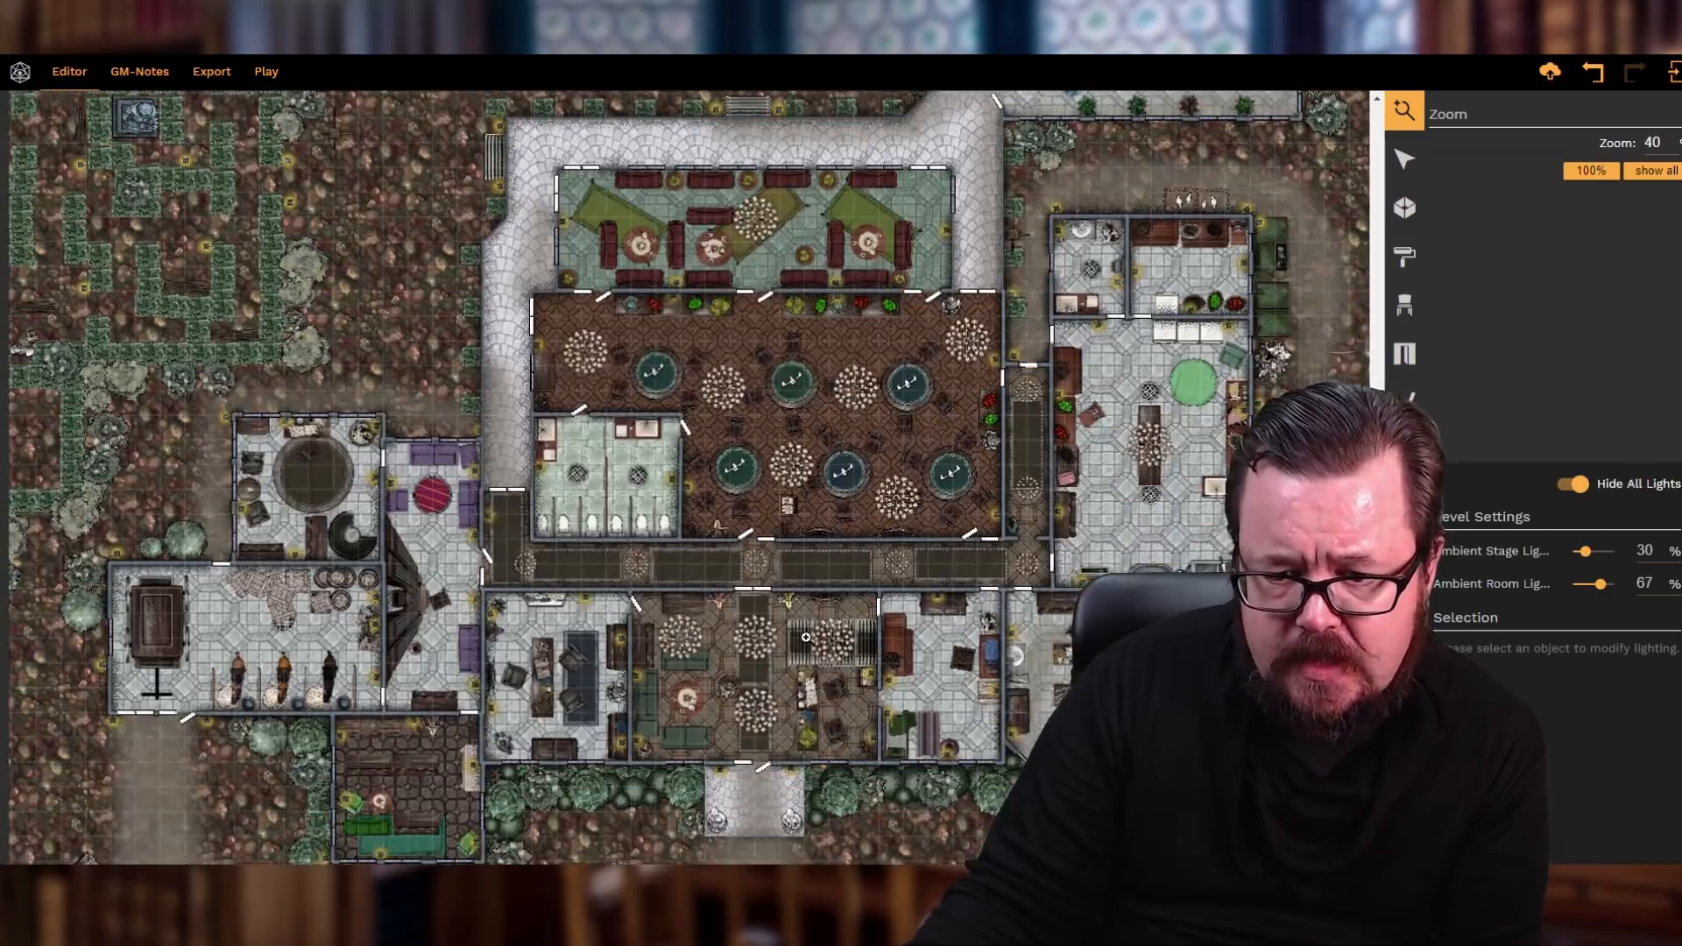
{"action": "scroll", "coordinate": [802, 685], "scroll_direction": "up", "scroll_amount": 2}
{"action": "scroll", "coordinate": [930, 543], "scroll_direction": "down", "scroll_amount": 2}
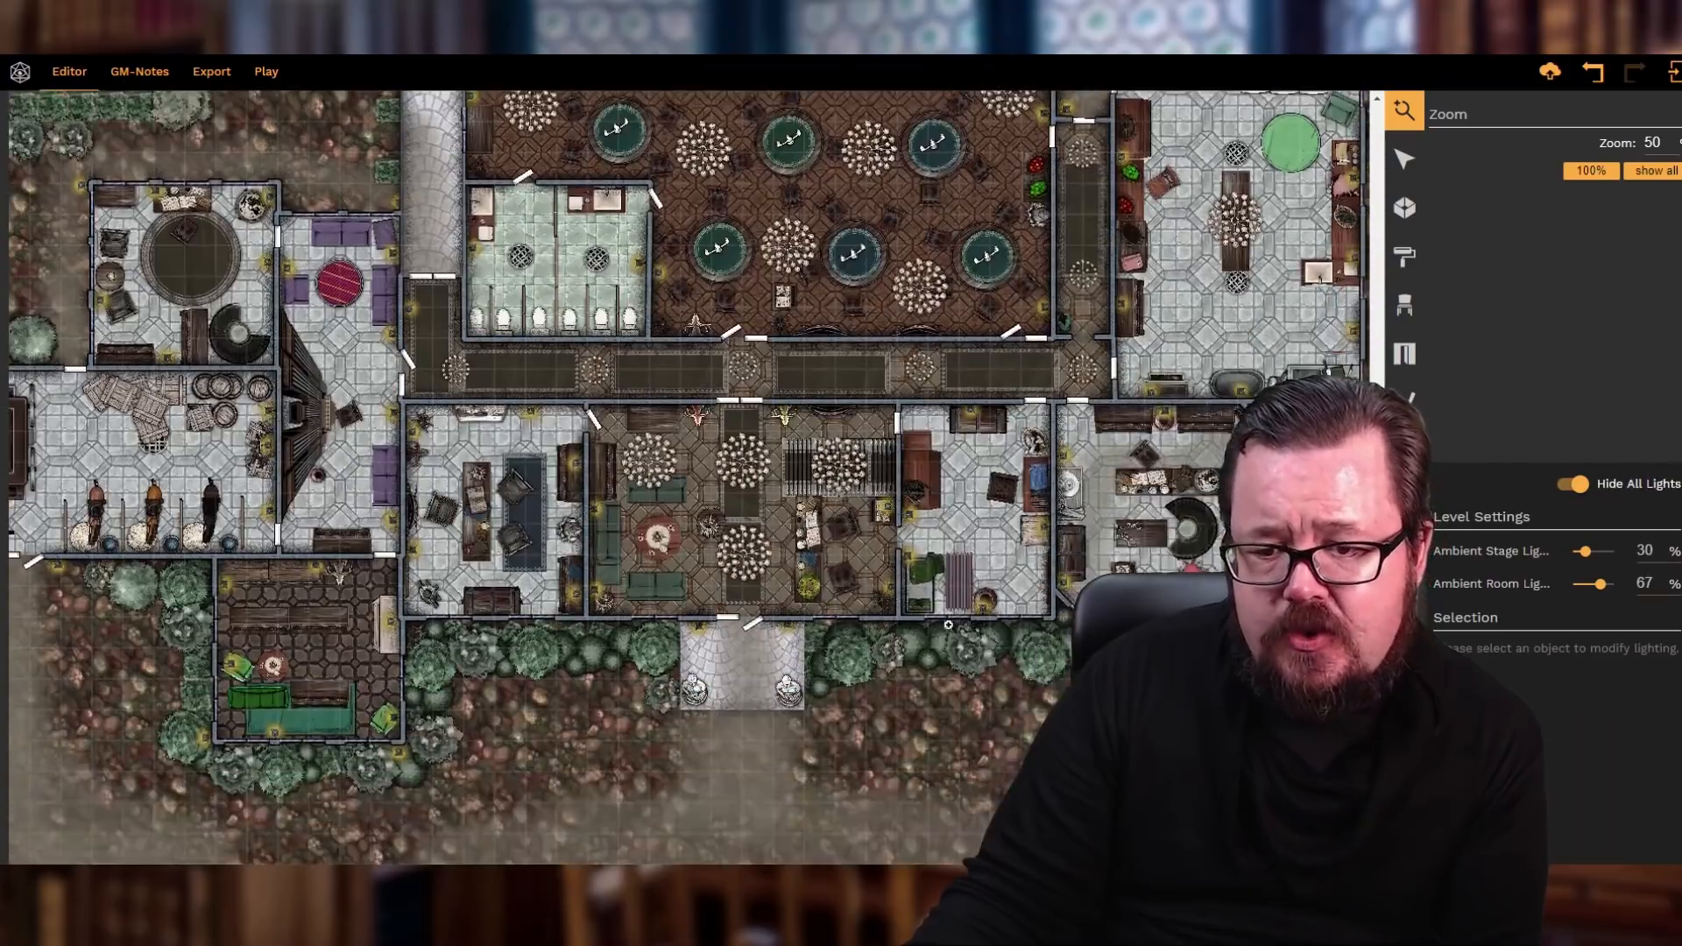
{"action": "scroll", "coordinate": [987, 471], "scroll_direction": "up", "scroll_amount": 1}
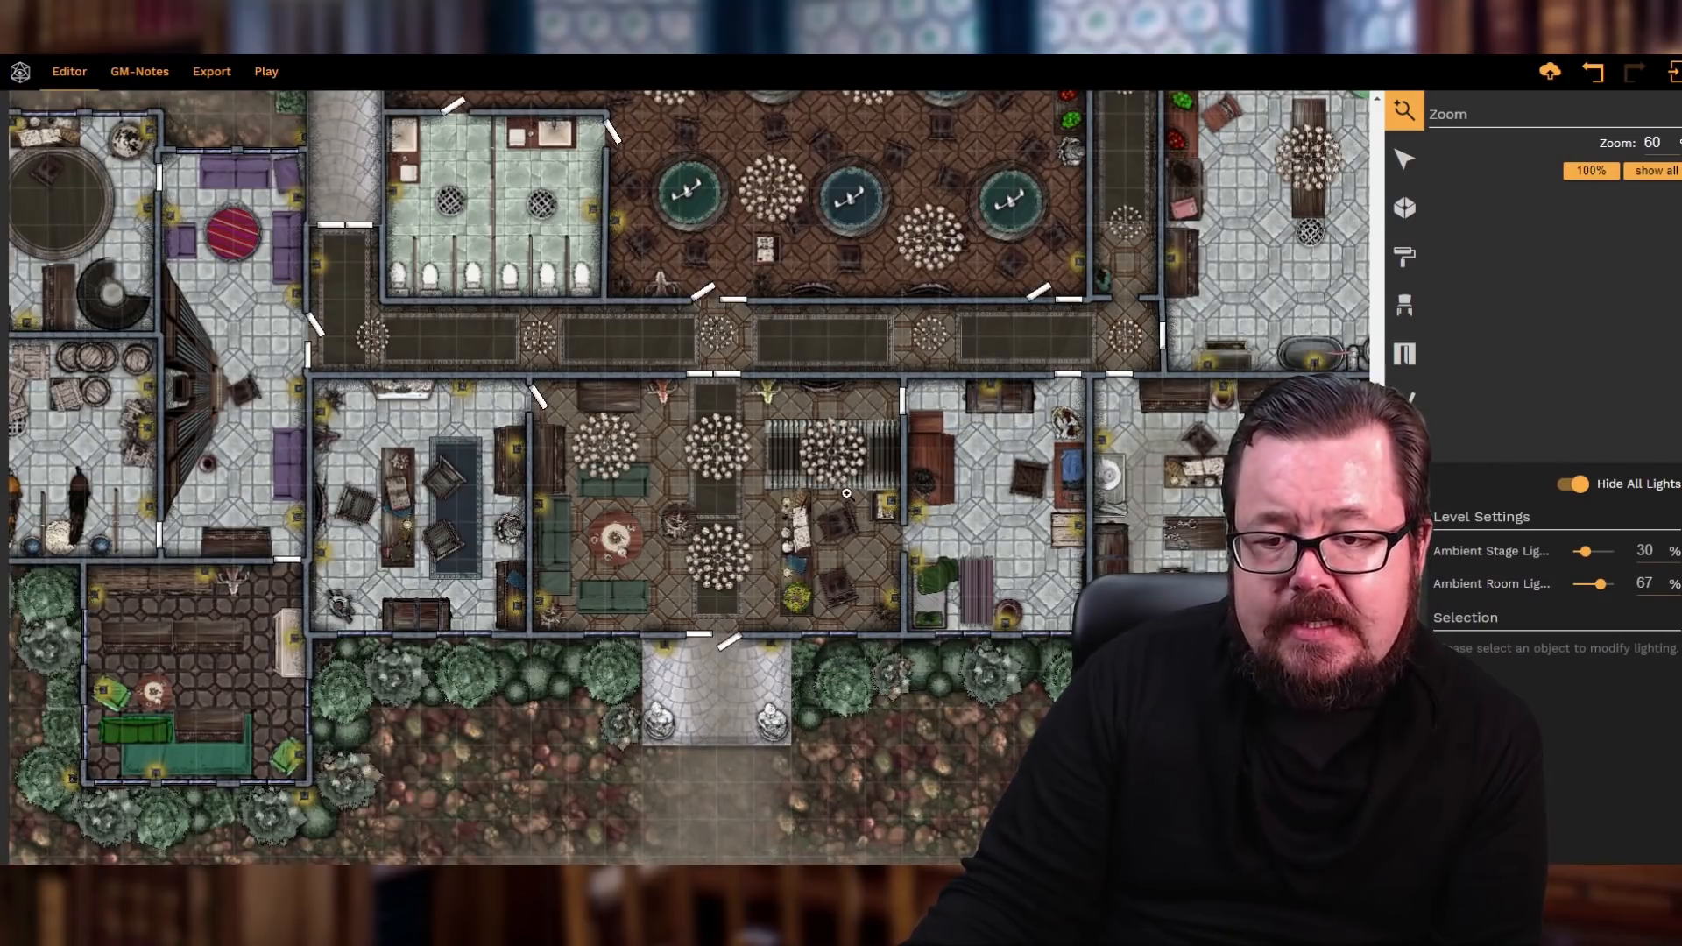
{"action": "scroll", "coordinate": [834, 468], "scroll_direction": "up", "scroll_amount": 1}
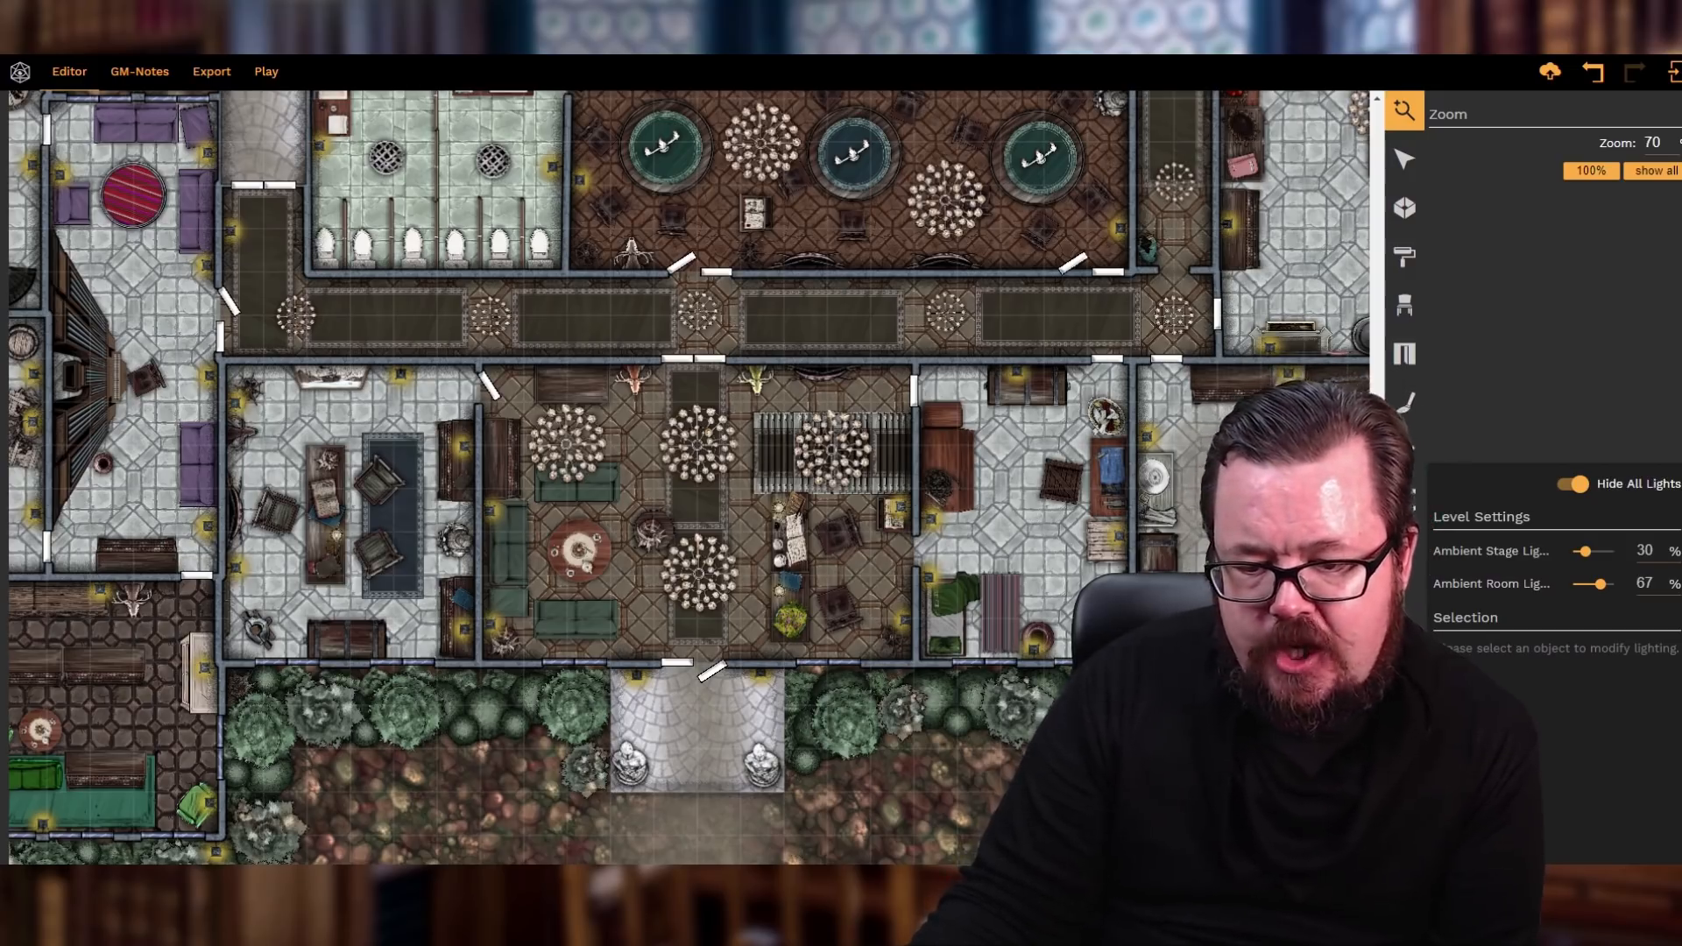
{"action": "scroll", "coordinate": [688, 478], "scroll_direction": "right", "scroll_amount": 3}
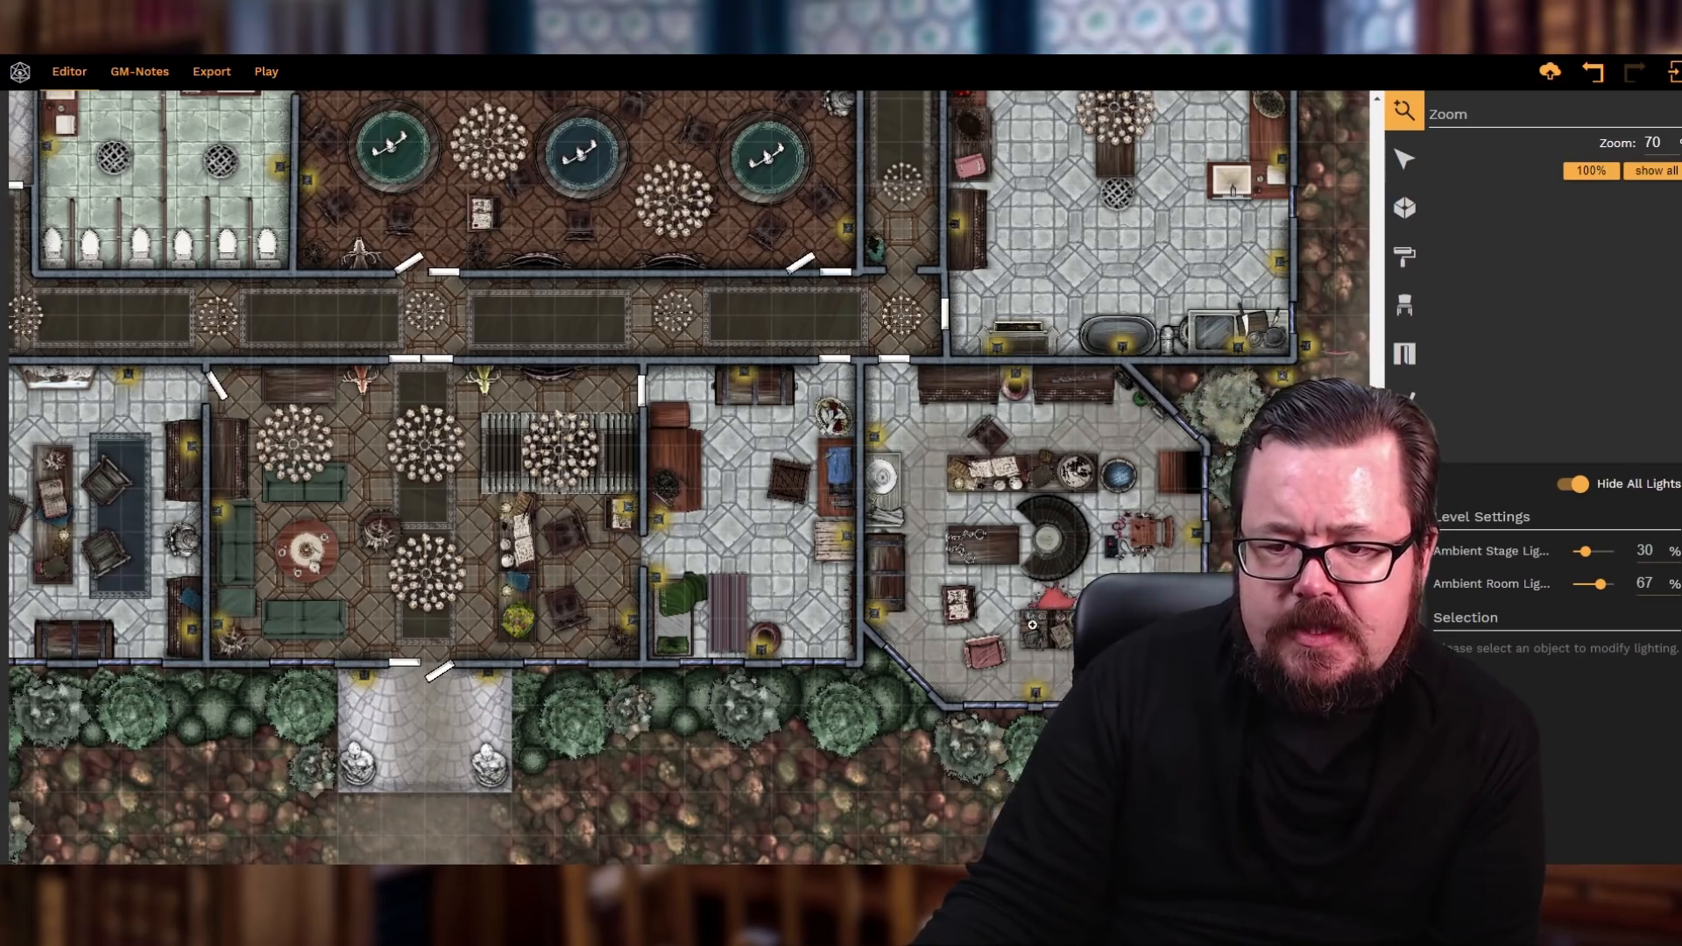
{"action": "scroll", "coordinate": [1078, 592], "scroll_direction": "up", "scroll_amount": 5}
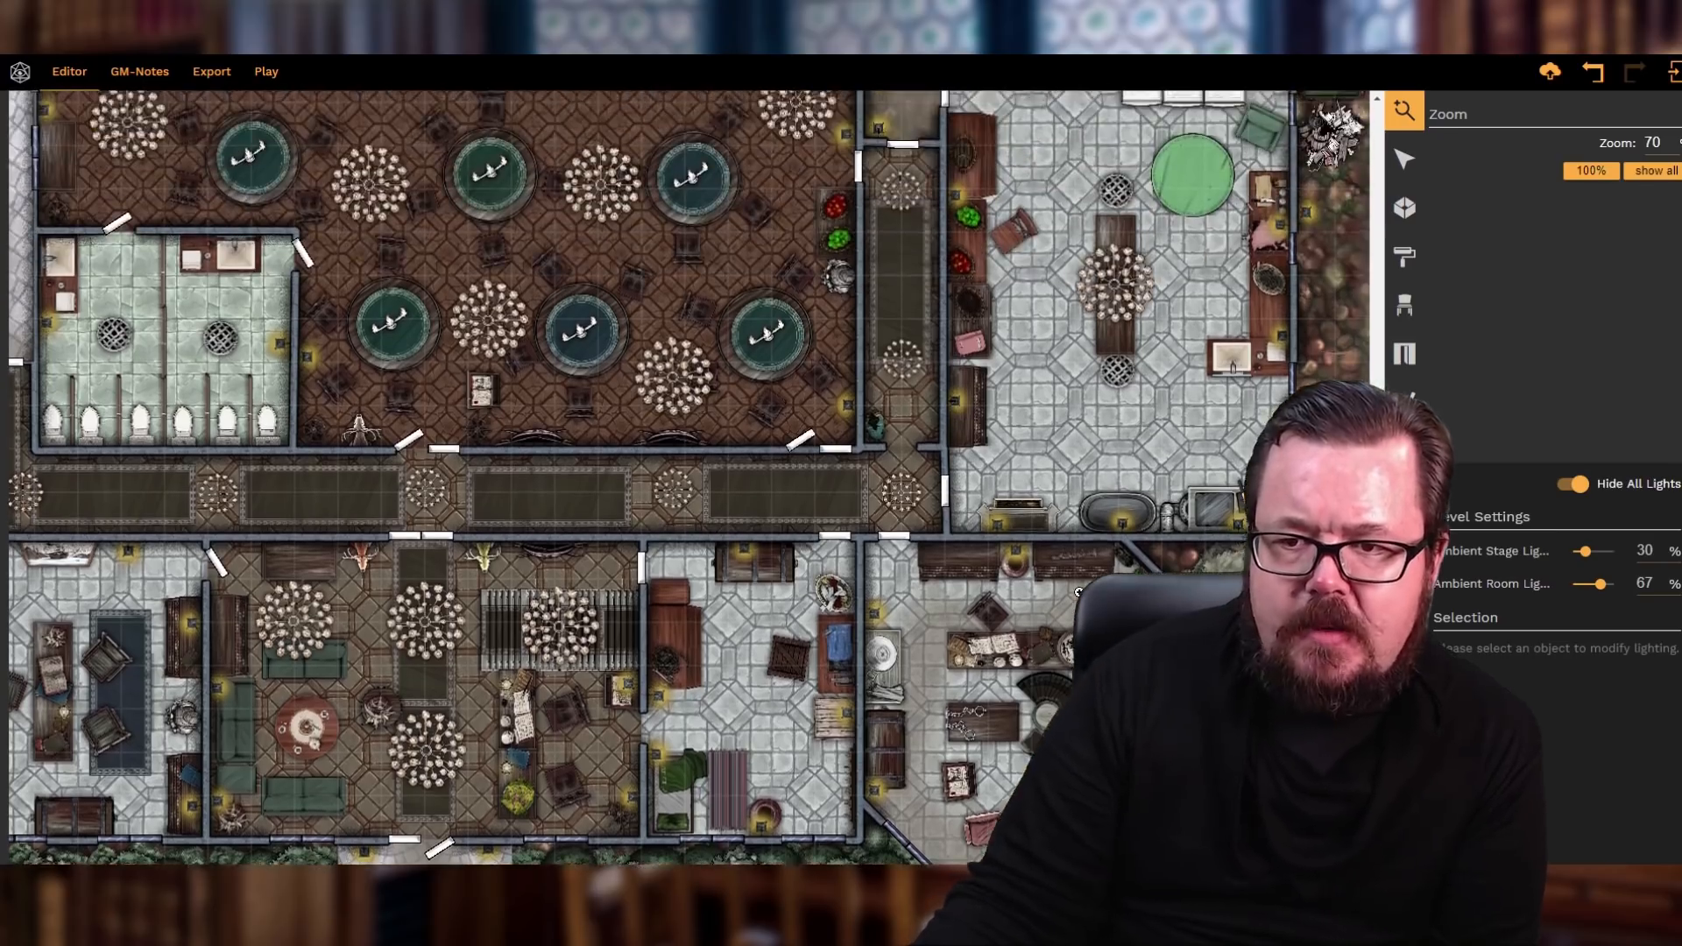
{"action": "scroll", "coordinate": [1078, 591], "scroll_direction": "up", "scroll_amount": 1}
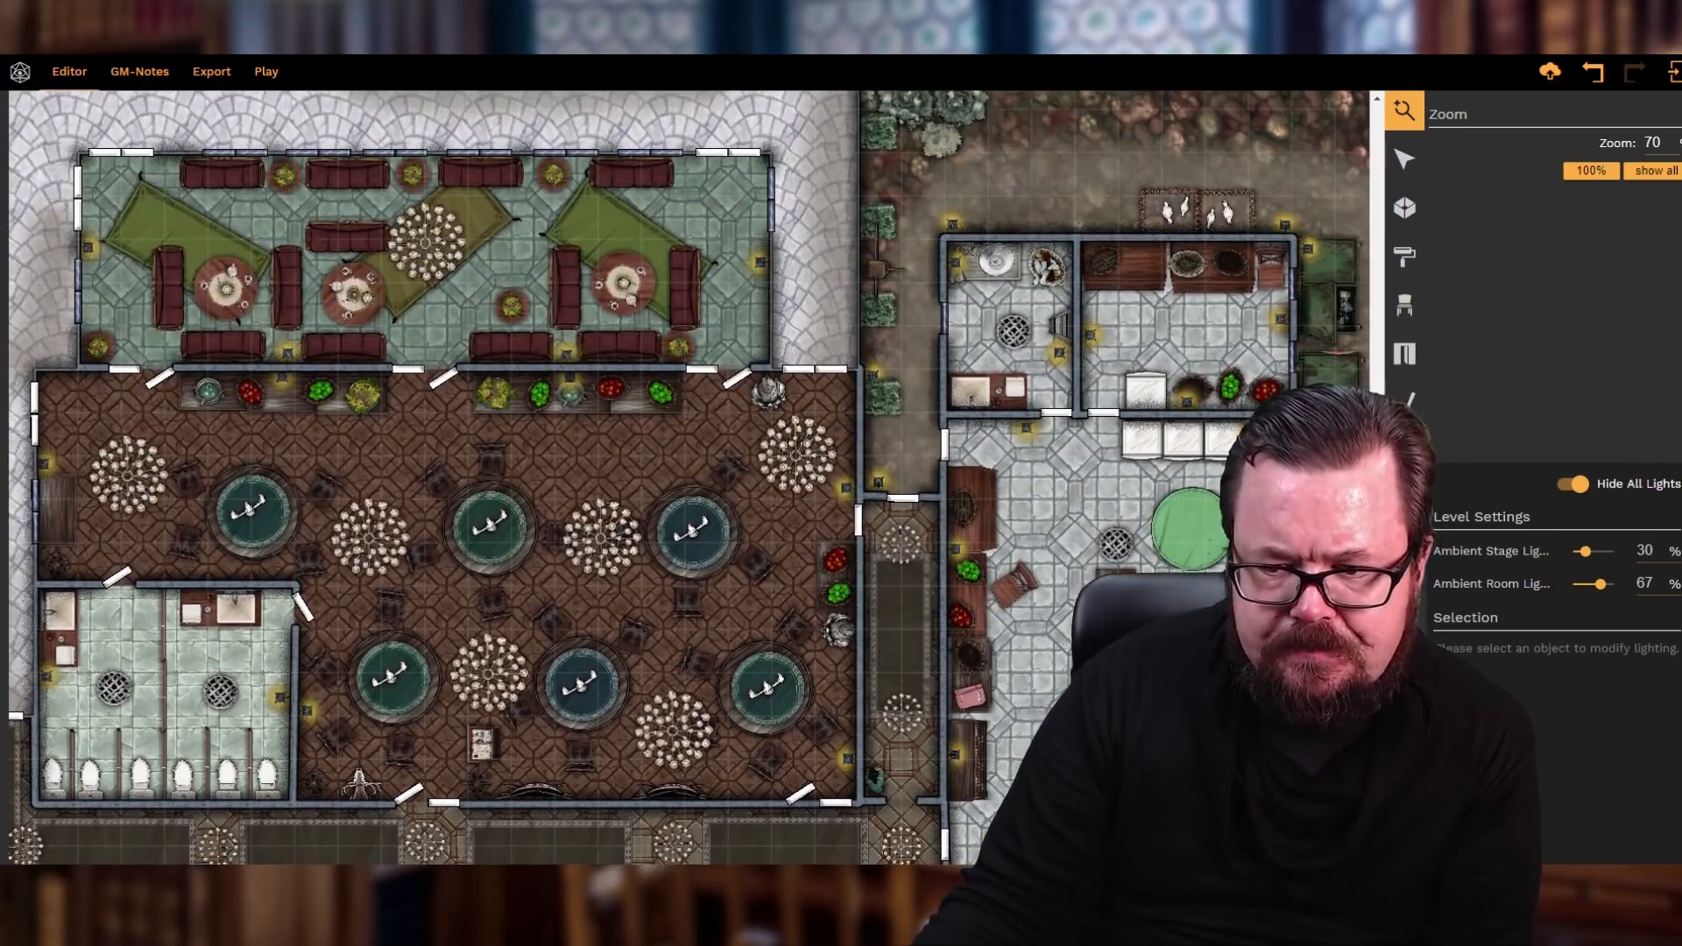
- Examine the west wing with its stage room, stable and green-sofa room, continuing up to the hedge maze
{"action": "scroll", "coordinate": [689, 477], "scroll_direction": "left", "scroll_amount": 10}
{"action": "scroll", "coordinate": [565, 708], "scroll_direction": "down", "scroll_amount": 3}
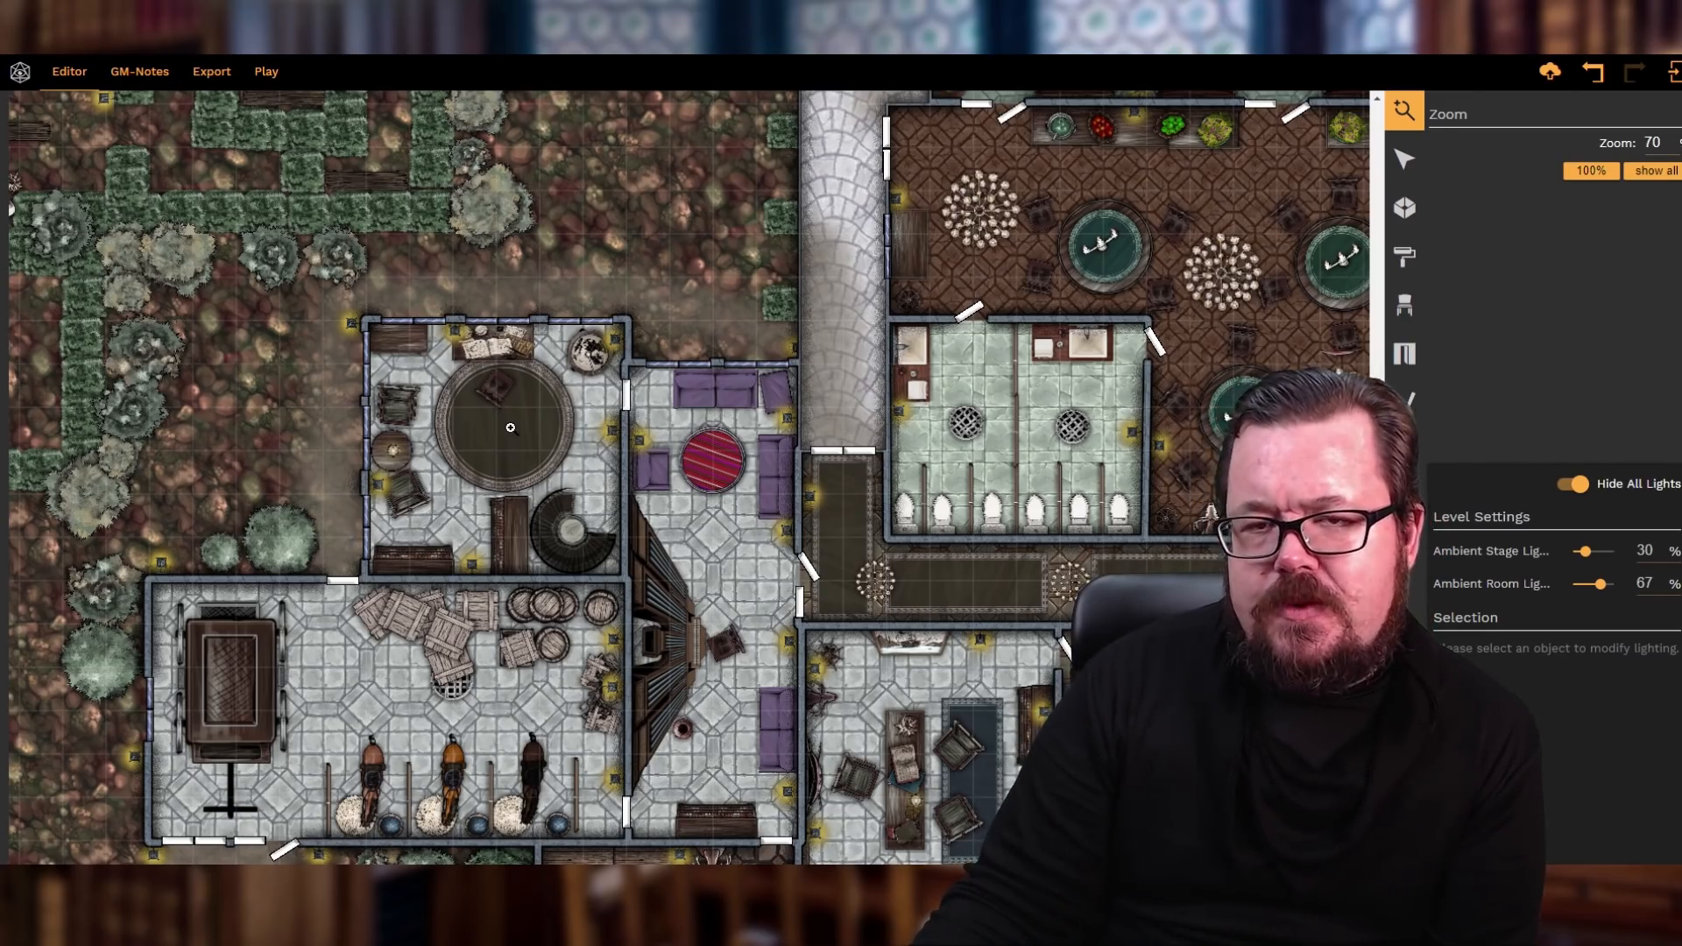
{"action": "scroll", "coordinate": [511, 428], "scroll_direction": "down", "scroll_amount": 3}
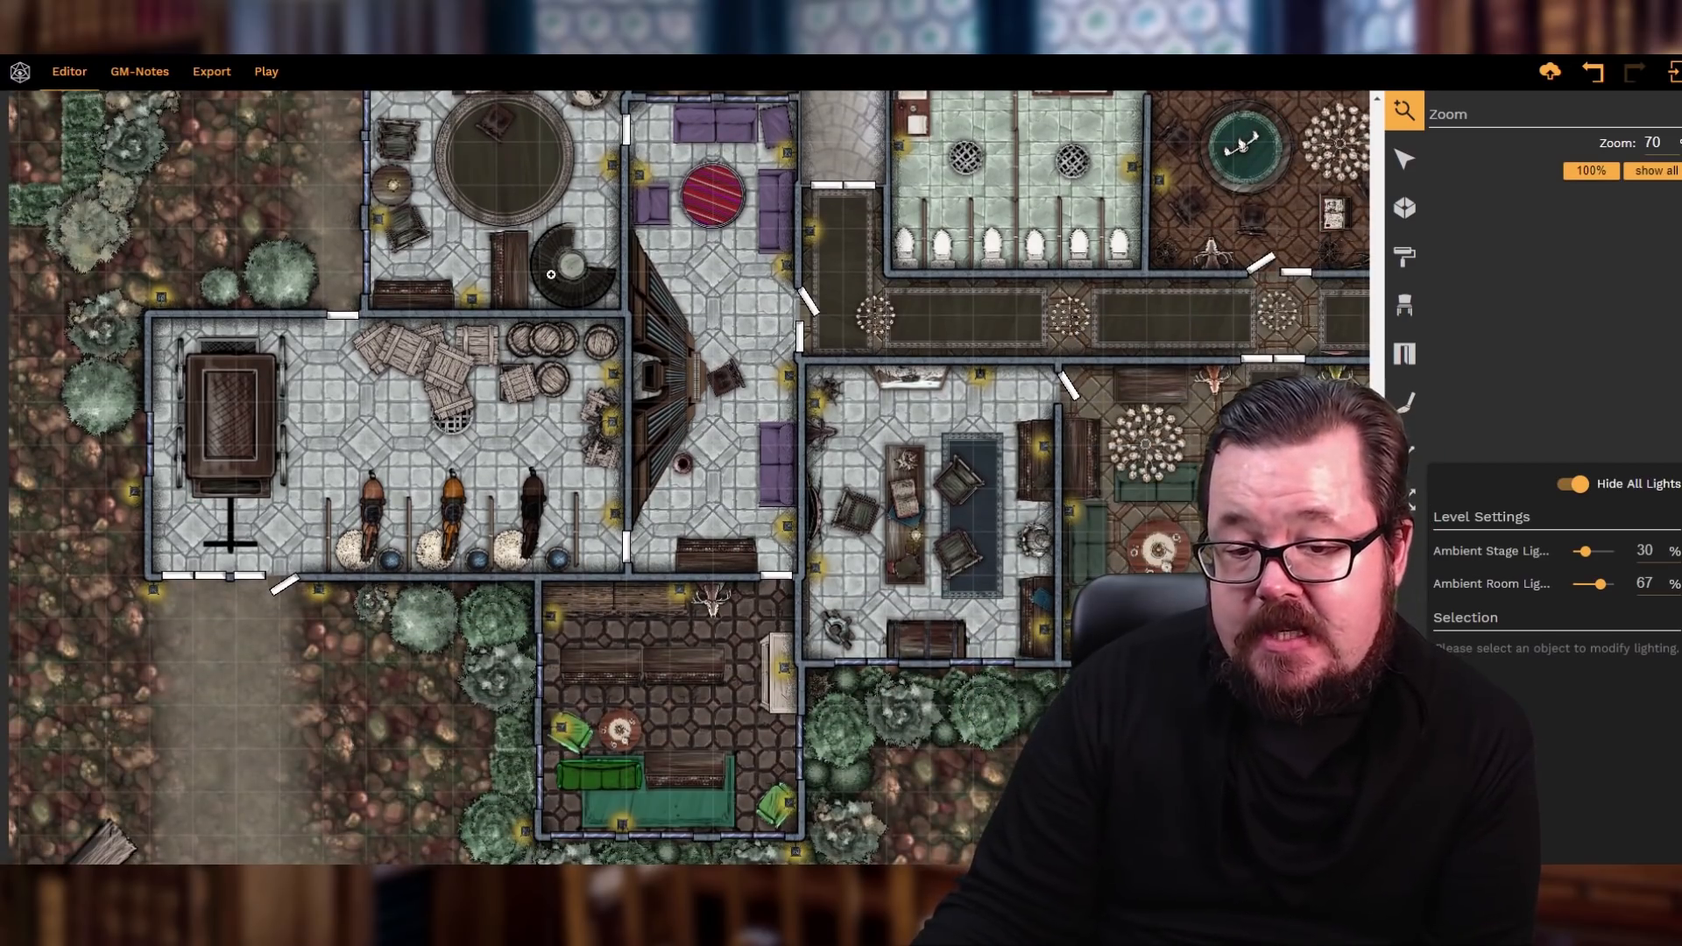
{"action": "scroll", "coordinate": [550, 276], "scroll_direction": "down", "scroll_amount": 2}
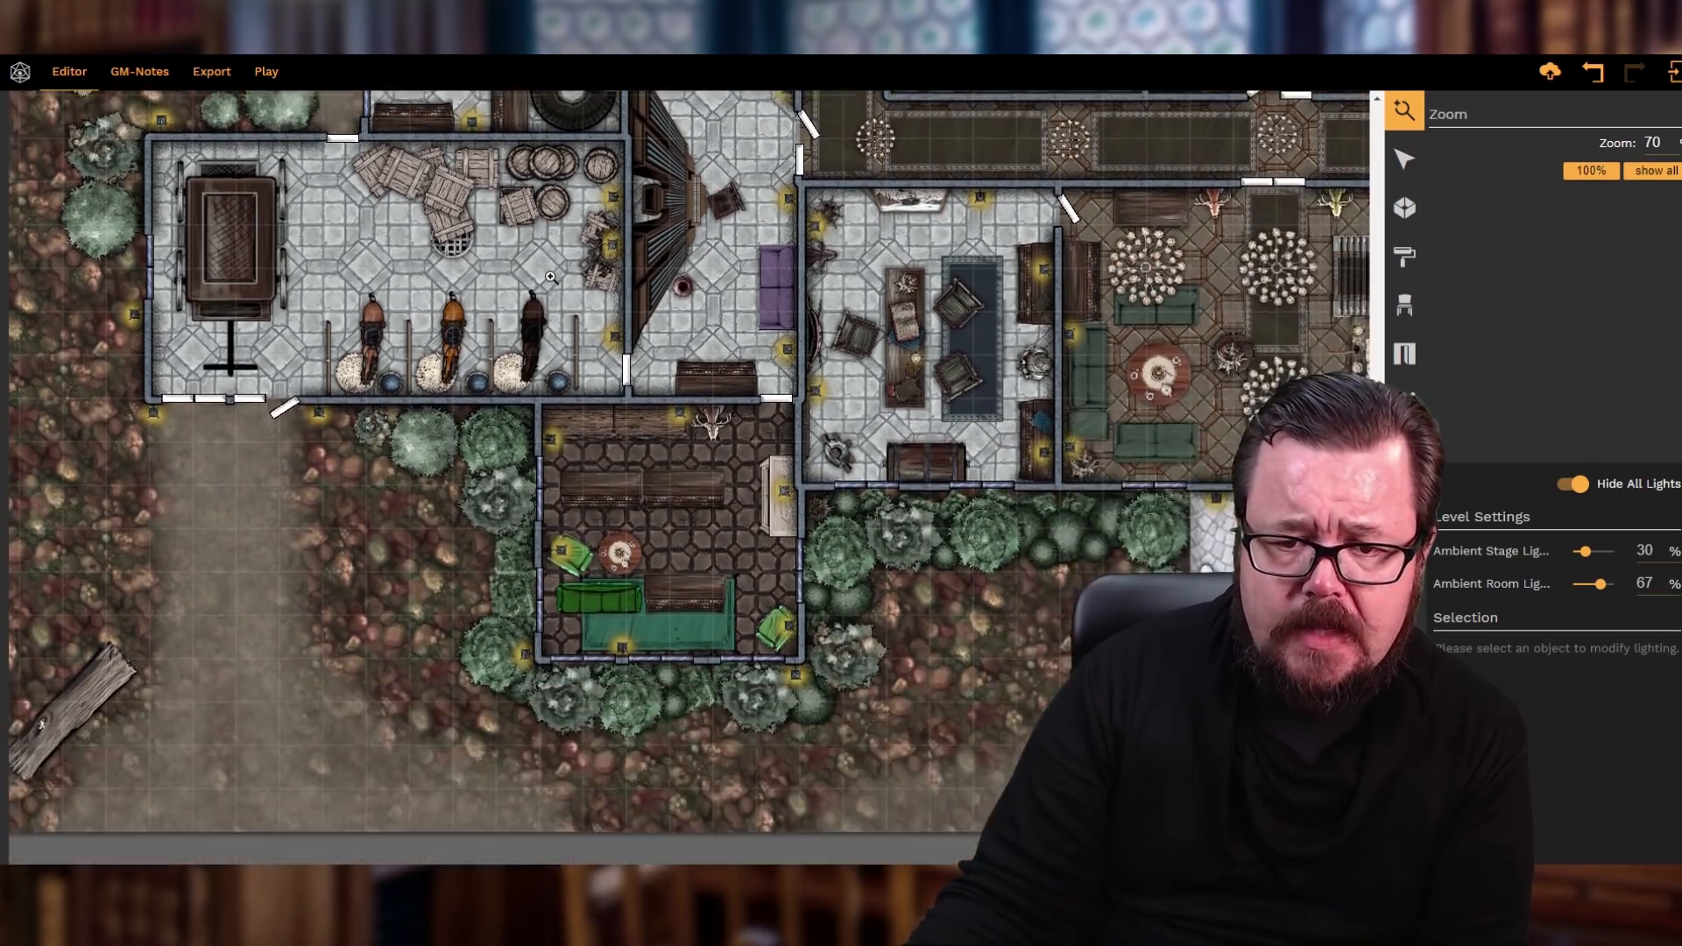
{"action": "scroll", "coordinate": [781, 581], "scroll_direction": "up", "scroll_amount": 4}
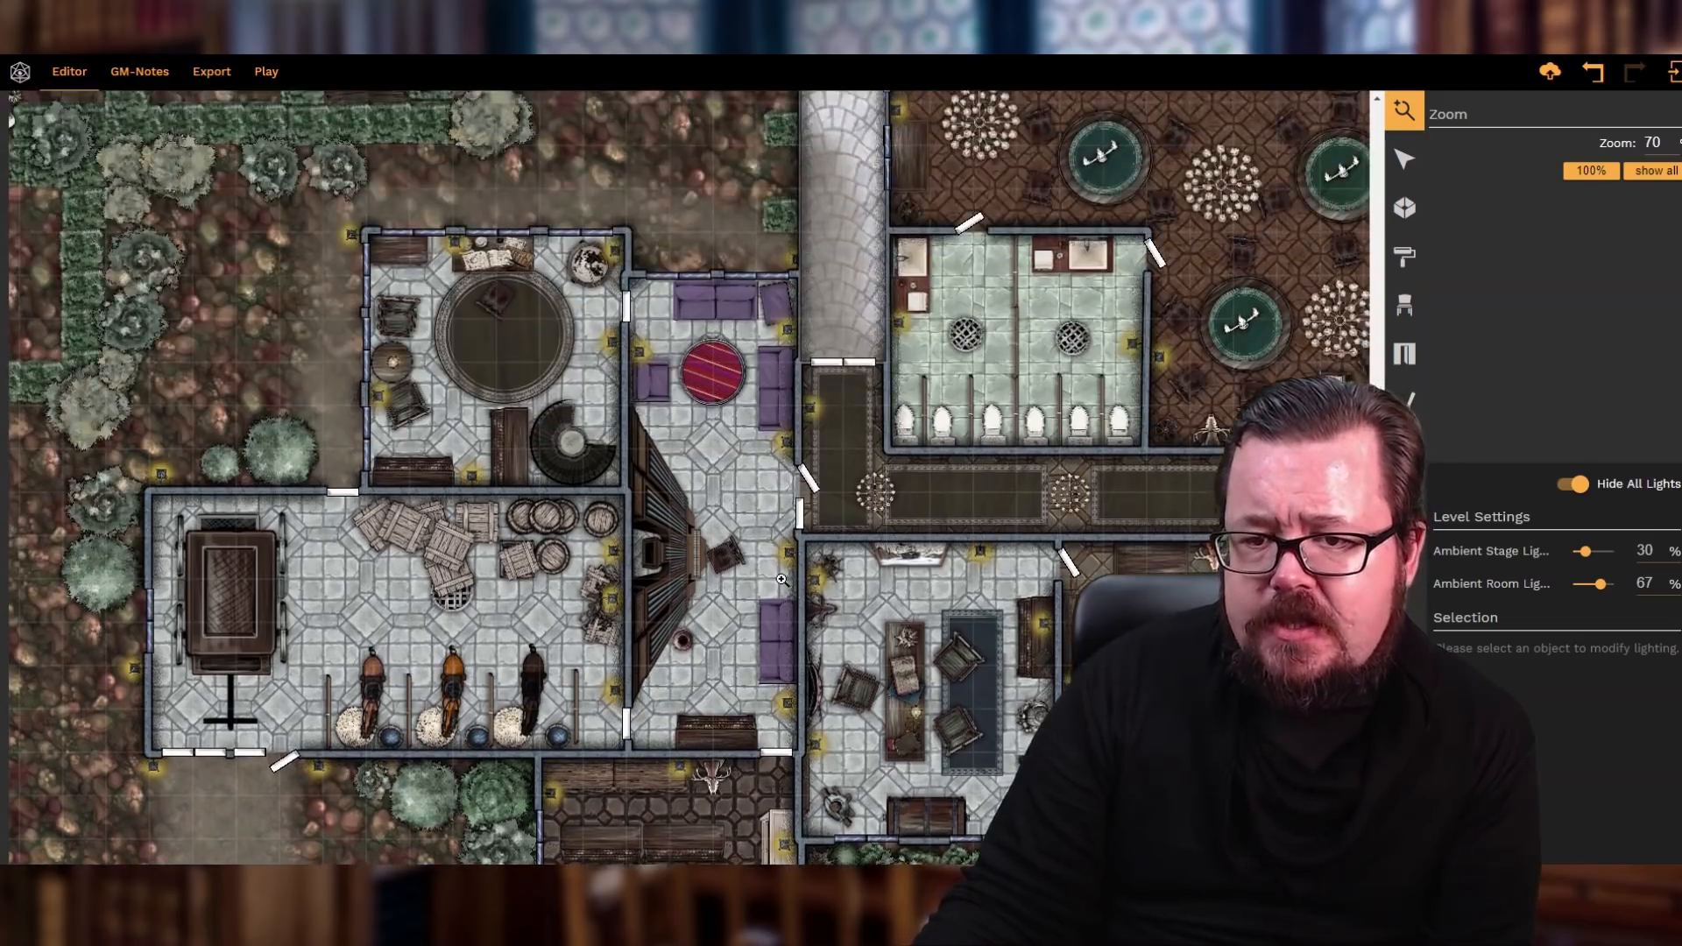
{"action": "scroll", "coordinate": [782, 579], "scroll_direction": "up", "scroll_amount": 2}
{"action": "scroll", "coordinate": [782, 579], "scroll_direction": "up", "scroll_amount": 1}
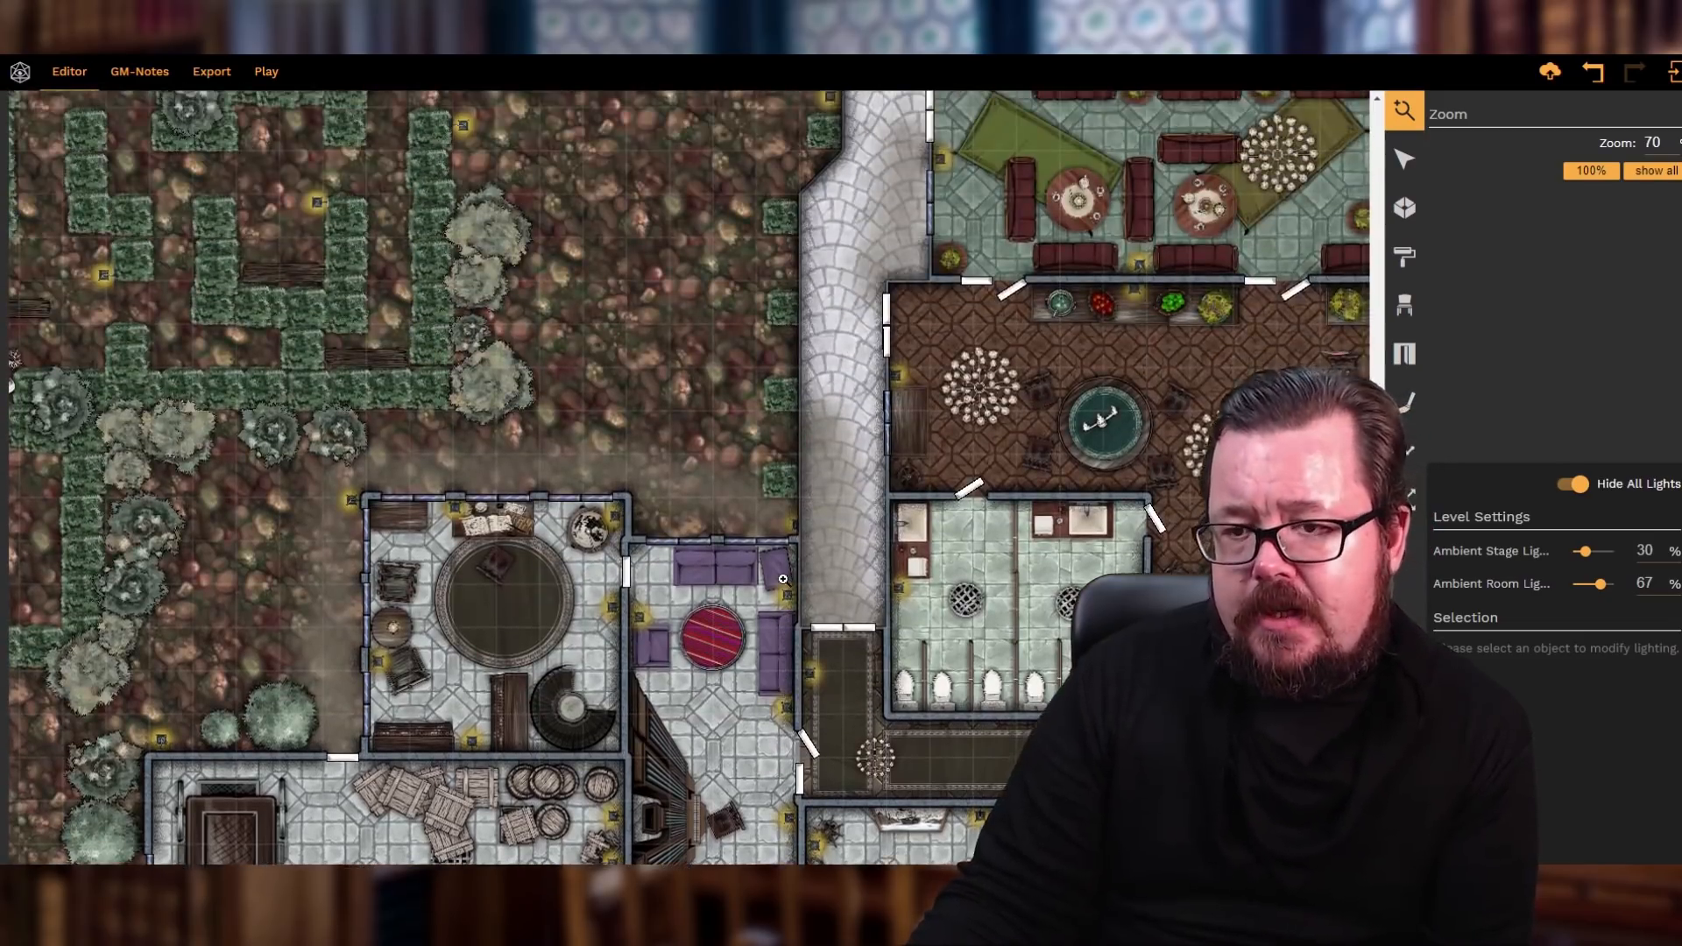
{"action": "scroll", "coordinate": [782, 579], "scroll_direction": "up", "scroll_amount": 6}
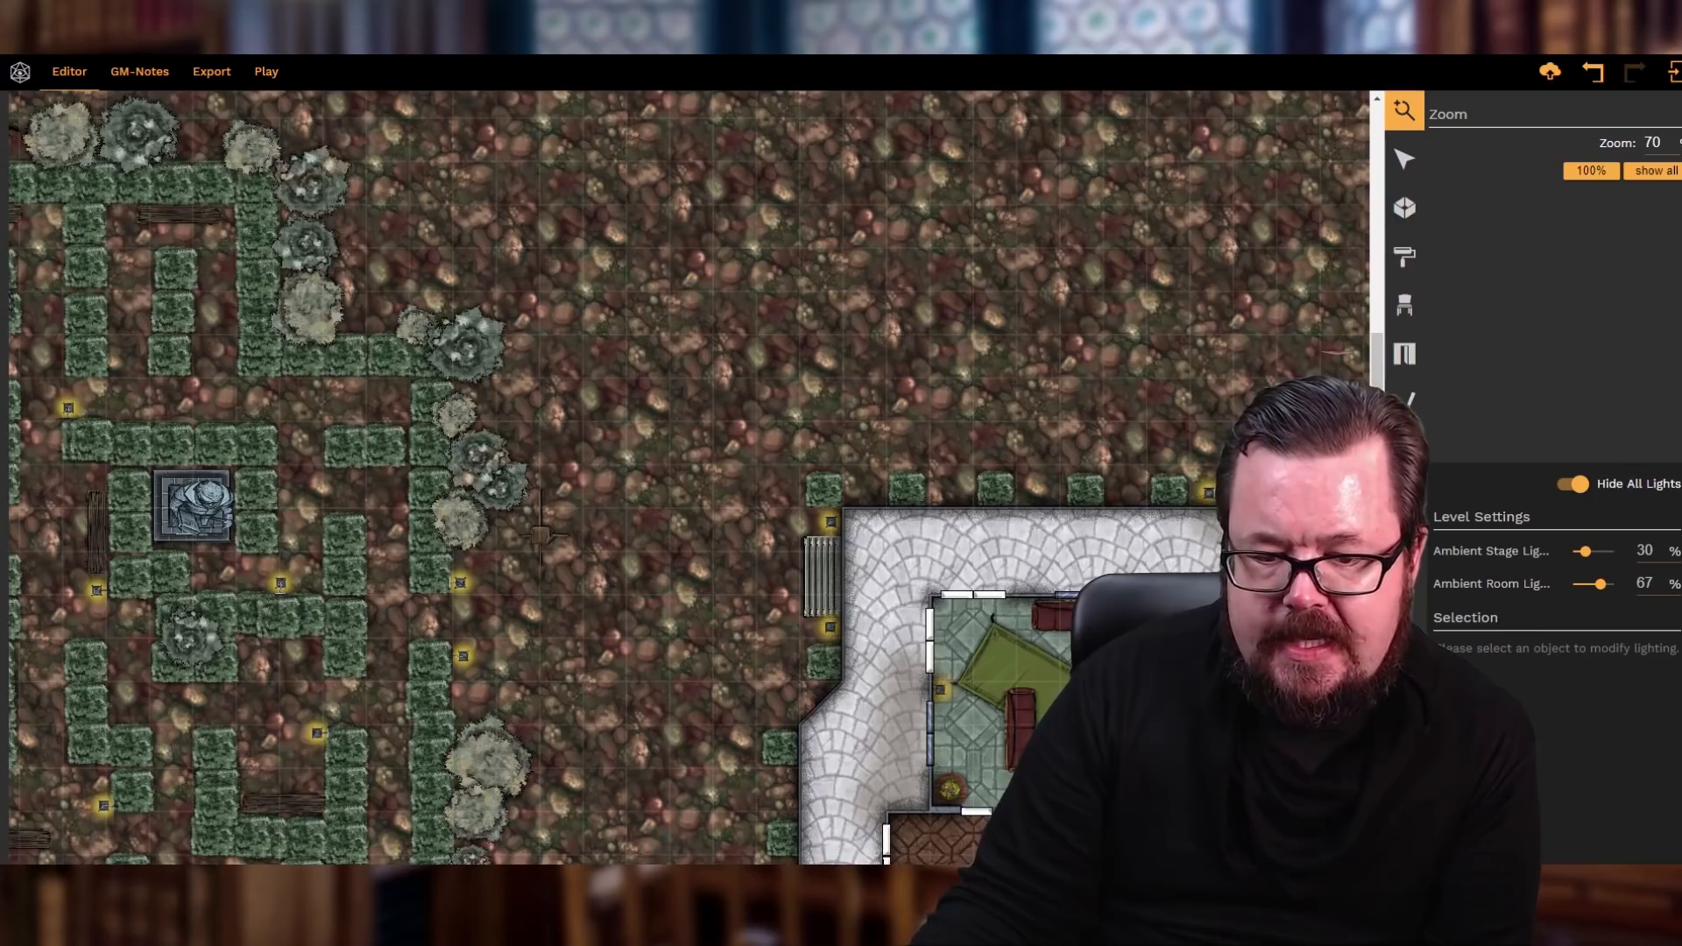
- Examine the pool house, the kitchen, the octagonal study and the rooms around the entrance hall on the unlit map
{"action": "scroll", "coordinate": [782, 579], "scroll_direction": "right", "scroll_amount": 13}
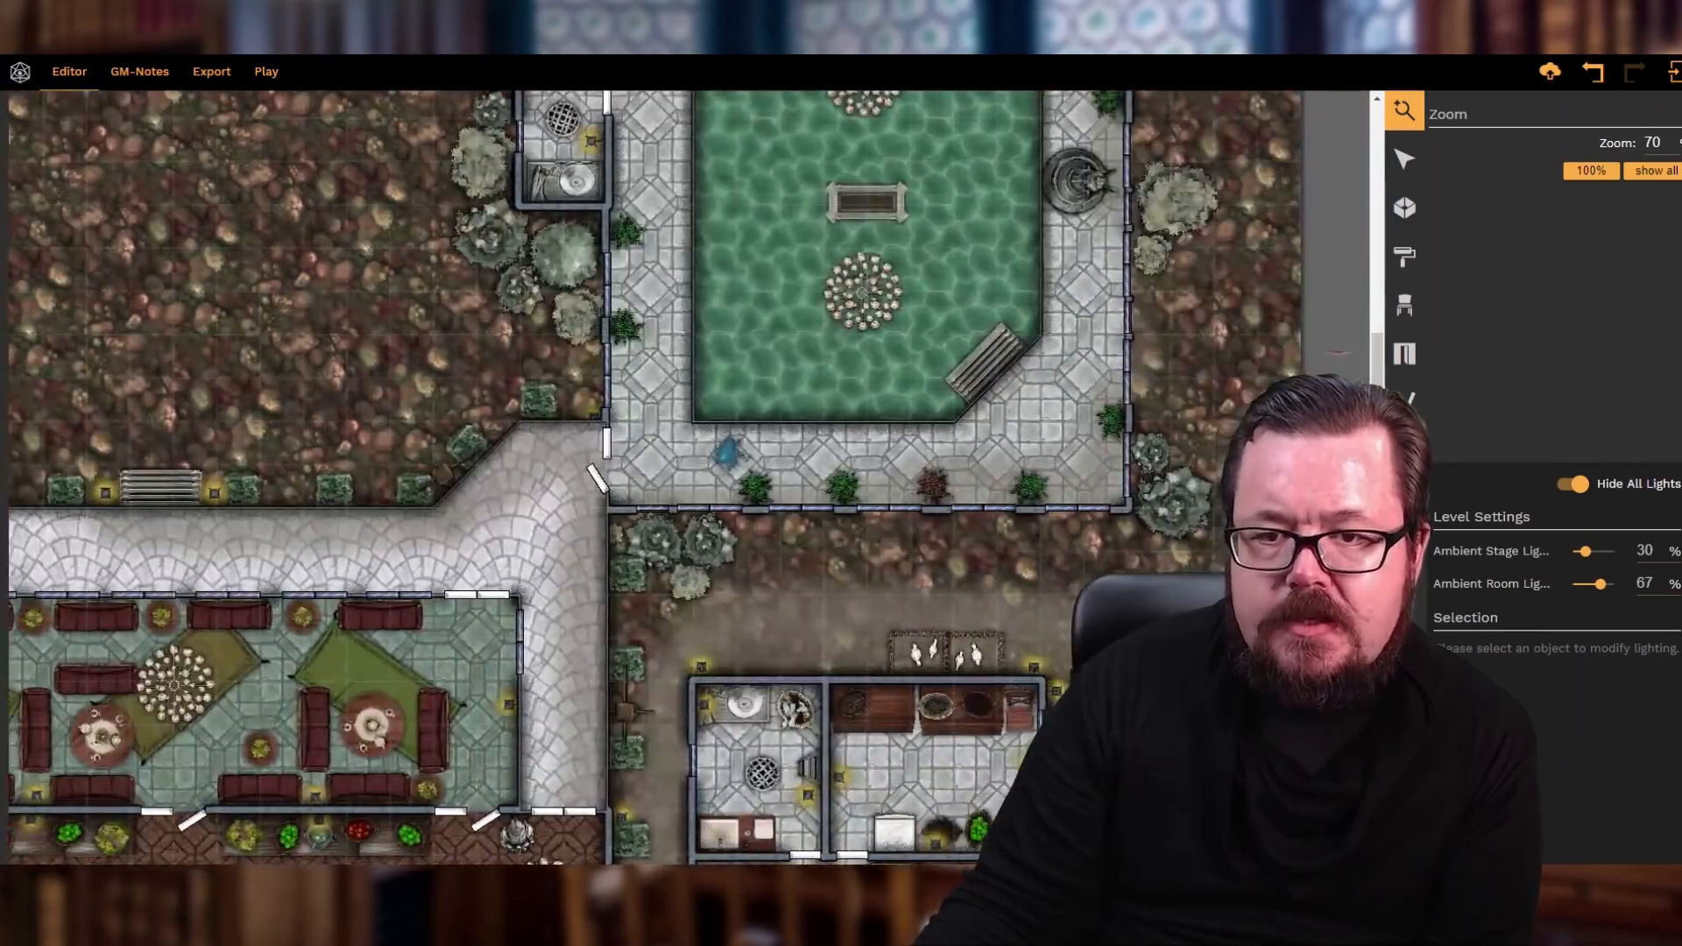
{"action": "scroll", "coordinate": [782, 579], "scroll_direction": "up", "scroll_amount": 2}
{"action": "scroll", "coordinate": [1153, 425], "scroll_direction": "up", "scroll_amount": 1}
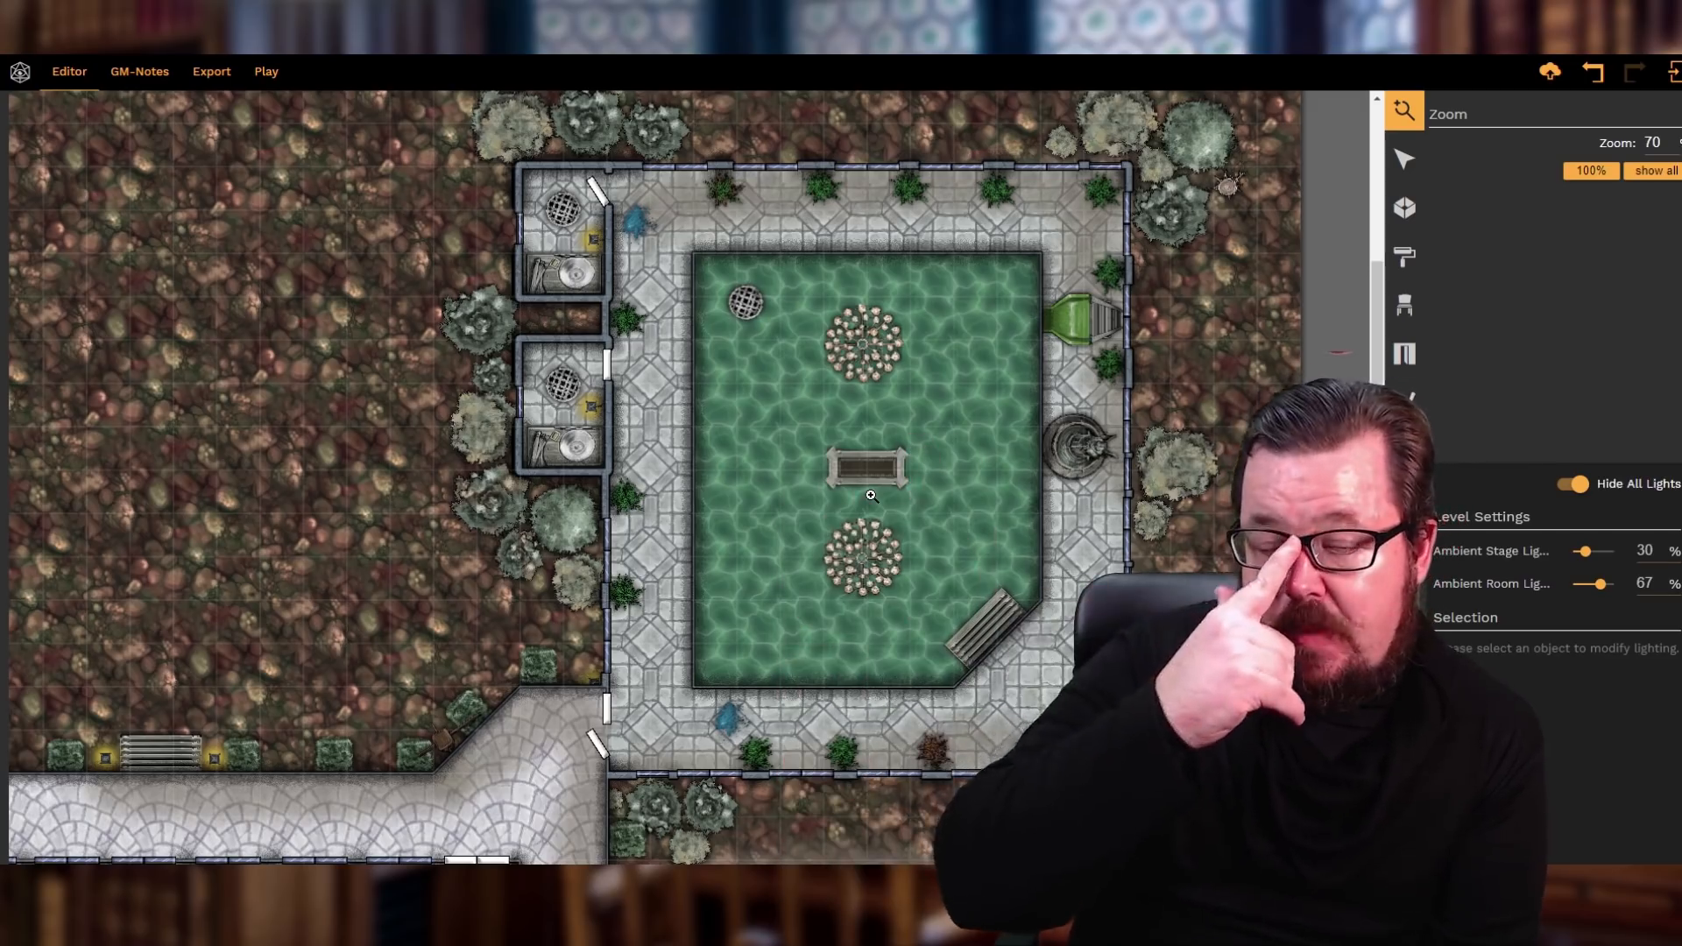
{"action": "scroll", "coordinate": [768, 352], "scroll_direction": "down", "scroll_amount": 8}
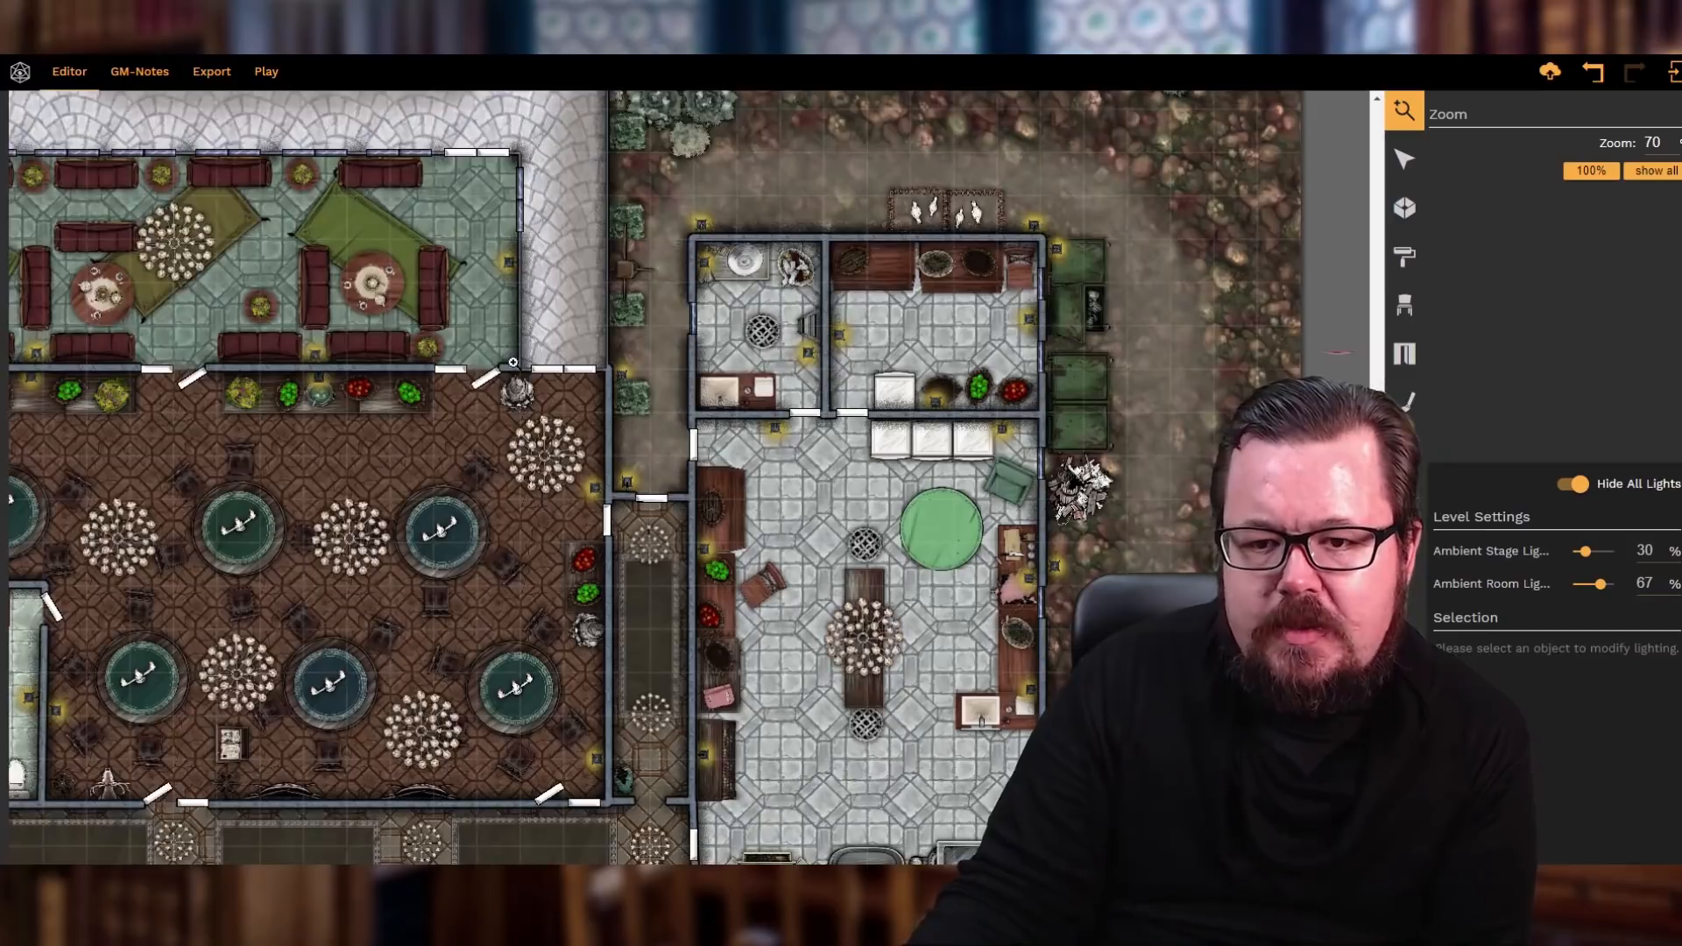
{"action": "scroll", "coordinate": [440, 406], "scroll_direction": "down", "scroll_amount": 5}
{"action": "scroll", "coordinate": [739, 567], "scroll_direction": "up", "scroll_amount": 1}
{"action": "scroll", "coordinate": [737, 678], "scroll_direction": "down", "scroll_amount": 3}
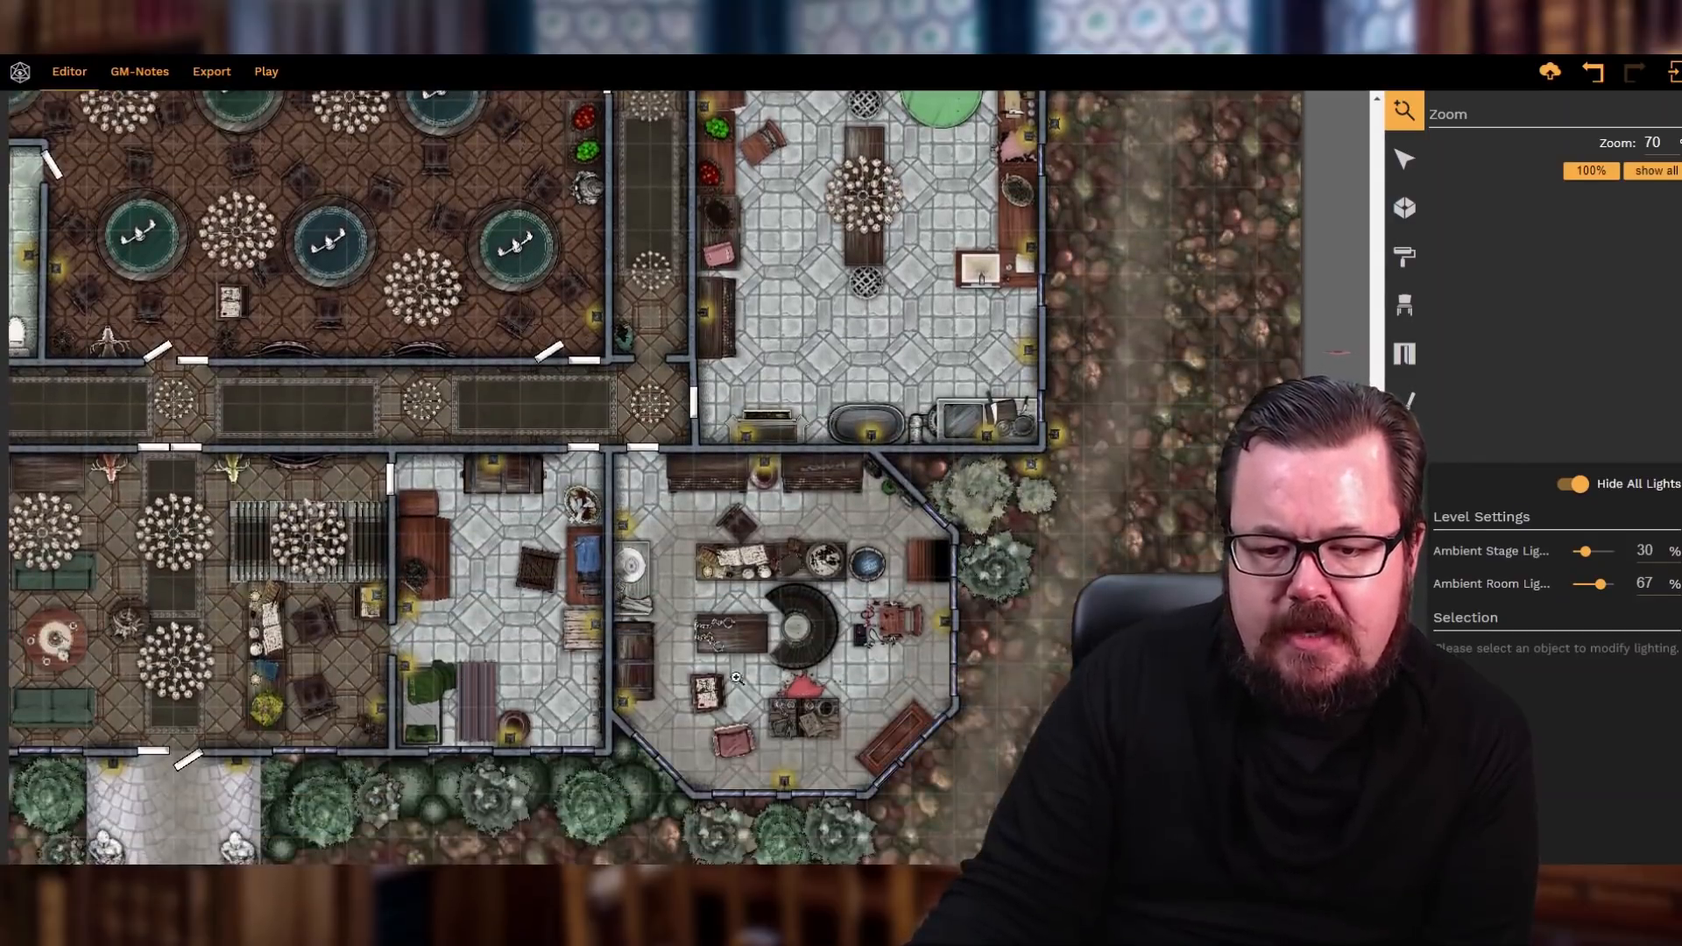
{"action": "scroll", "coordinate": [690, 477], "scroll_direction": "left", "scroll_amount": 6}
{"action": "scroll", "coordinate": [689, 477], "scroll_direction": "right", "scroll_amount": 1}
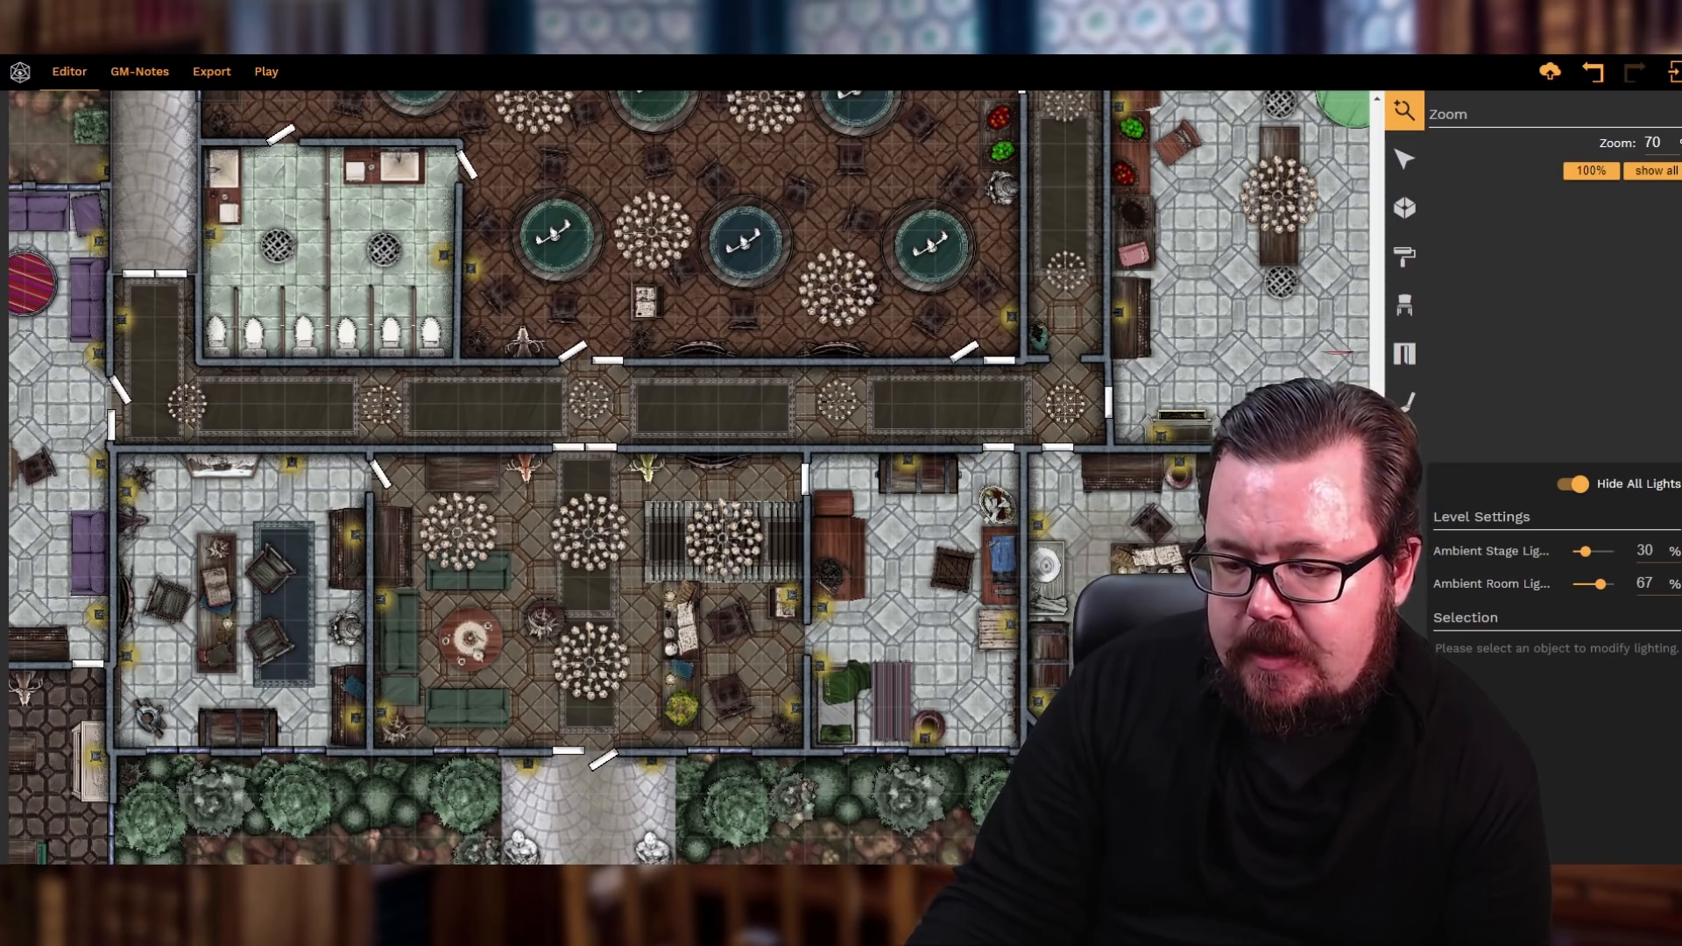
- Add a new level above the mansion's ground floor
{"action": "left_click", "coordinate": [1619, 127]}
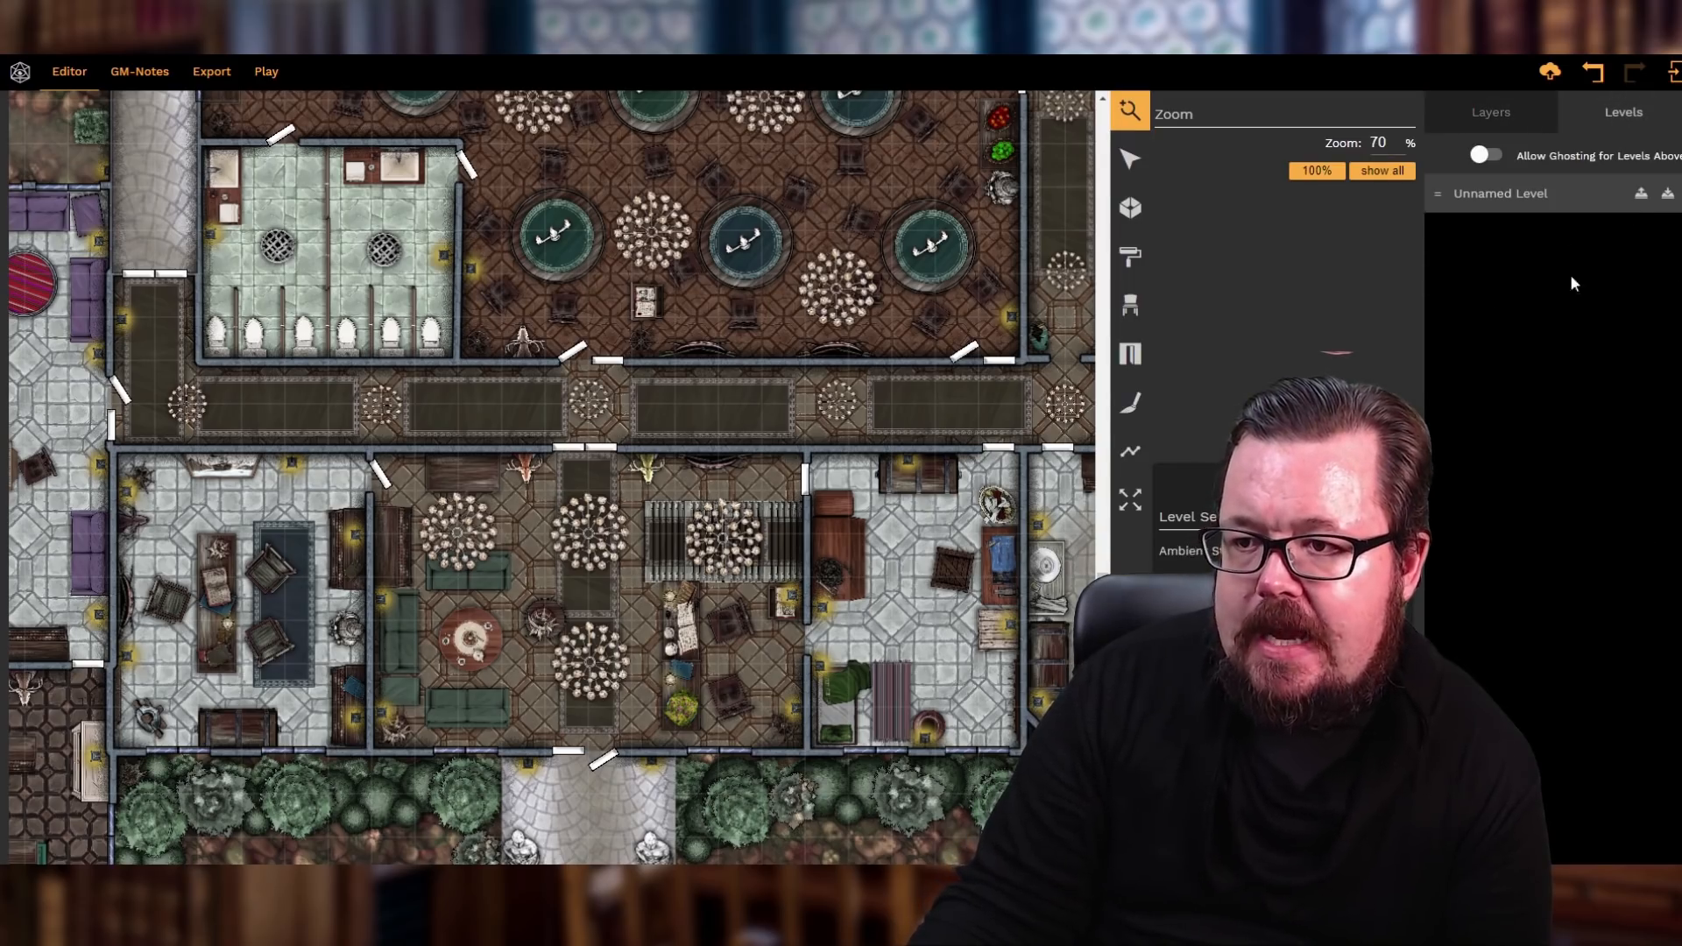
{"action": "left_click", "coordinate": [1640, 198]}
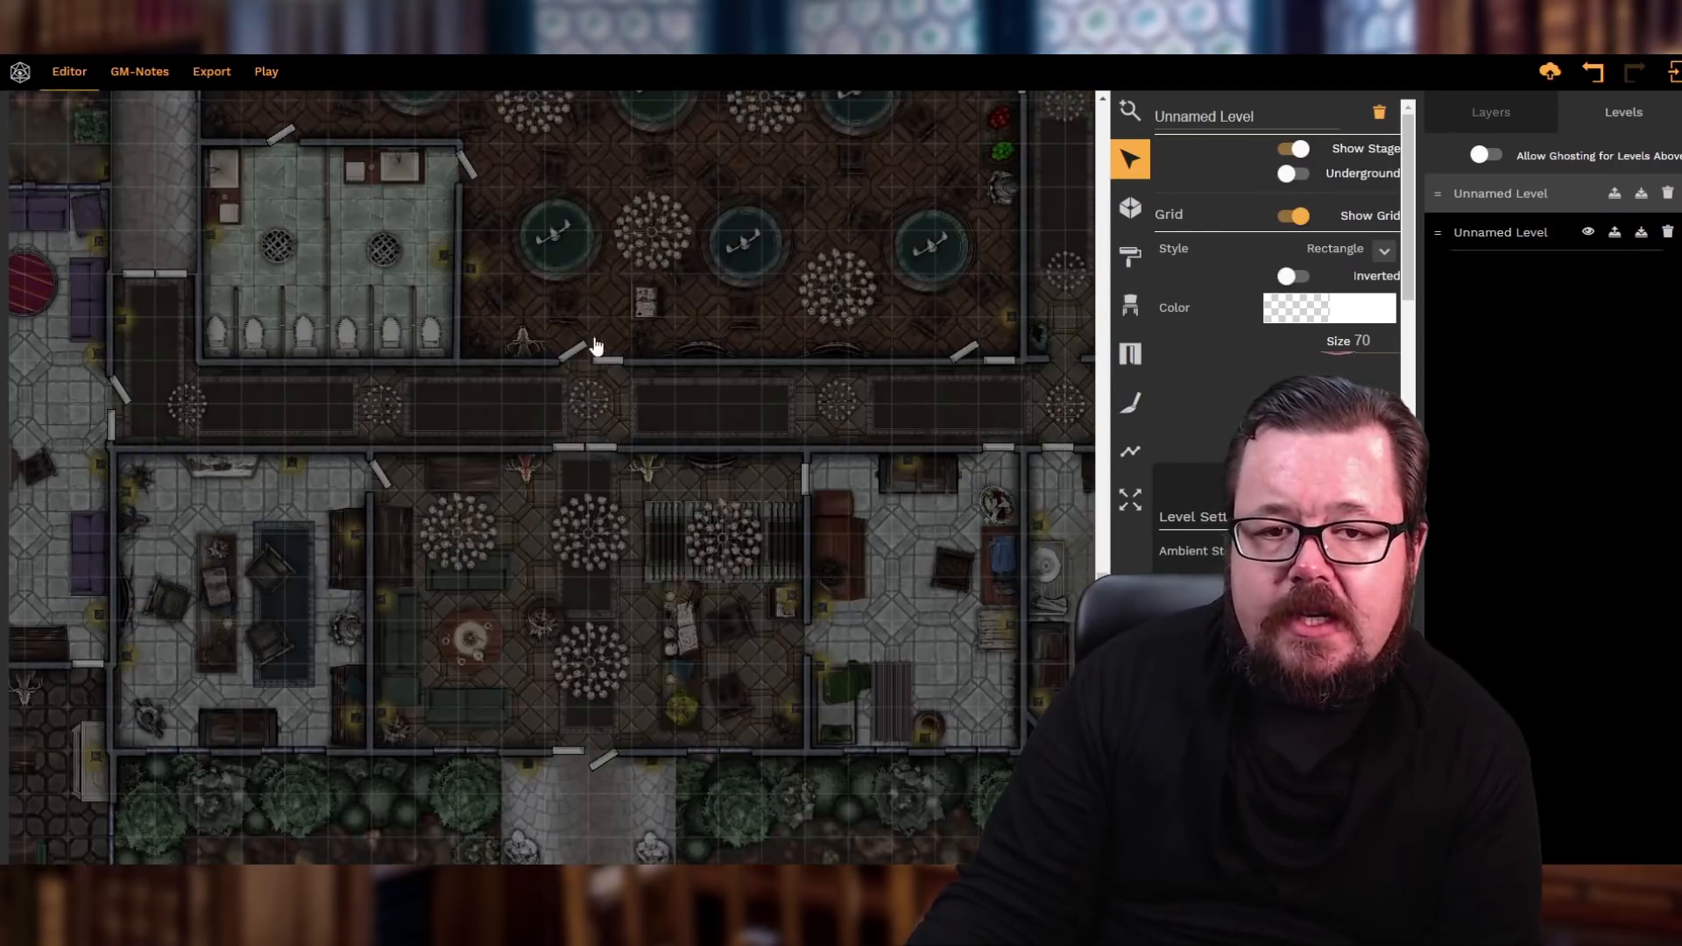
- Examine the dimmed ground floor beneath the new level, from the dining hall and entrance to the octagonal study and kitchen
{"action": "scroll", "coordinate": [593, 352], "scroll_direction": "up", "scroll_amount": 5}
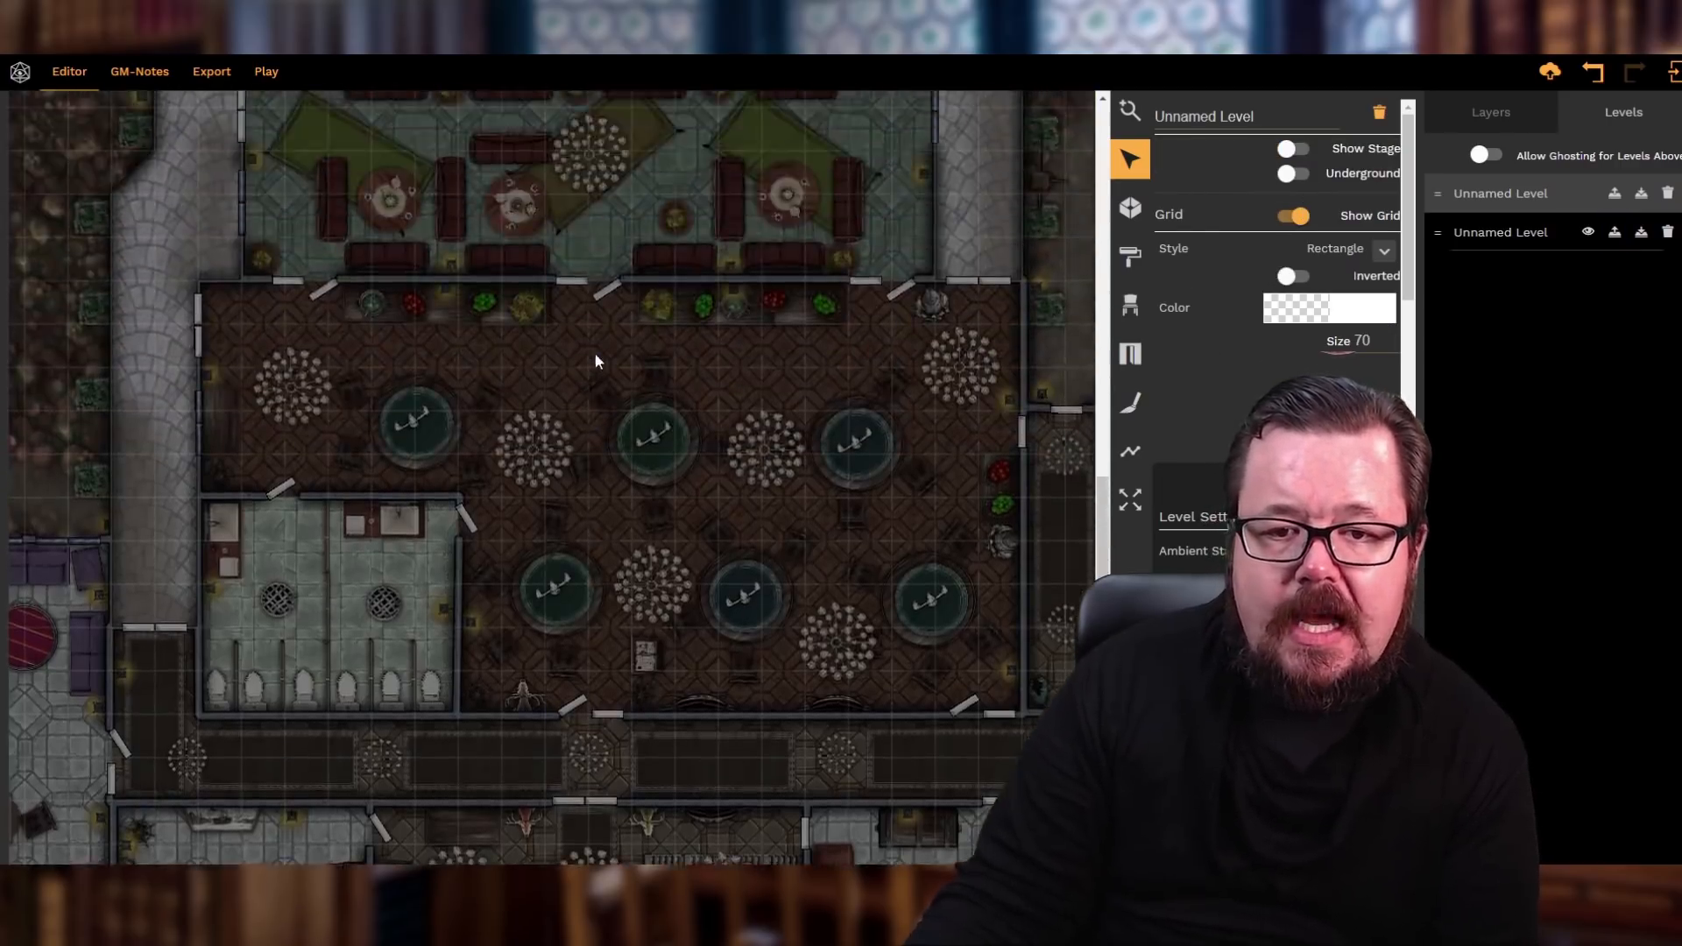
{"action": "scroll", "coordinate": [601, 351], "scroll_direction": "down", "scroll_amount": 5}
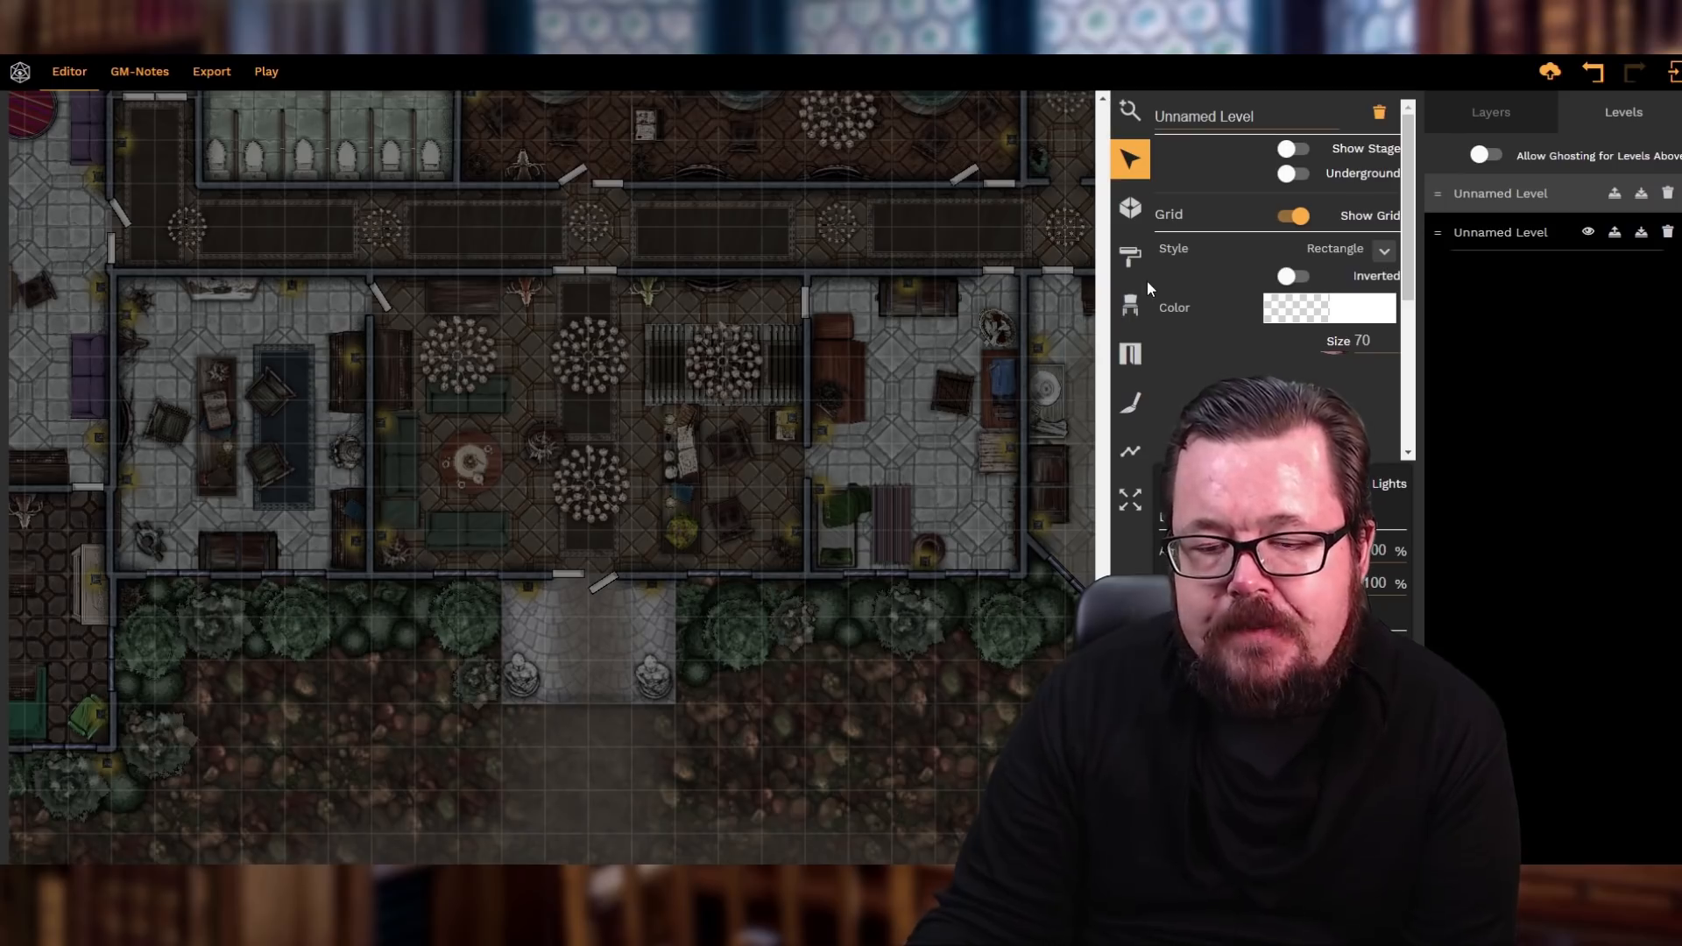
{"action": "scroll", "coordinate": [552, 477], "scroll_direction": "right", "scroll_amount": 5}
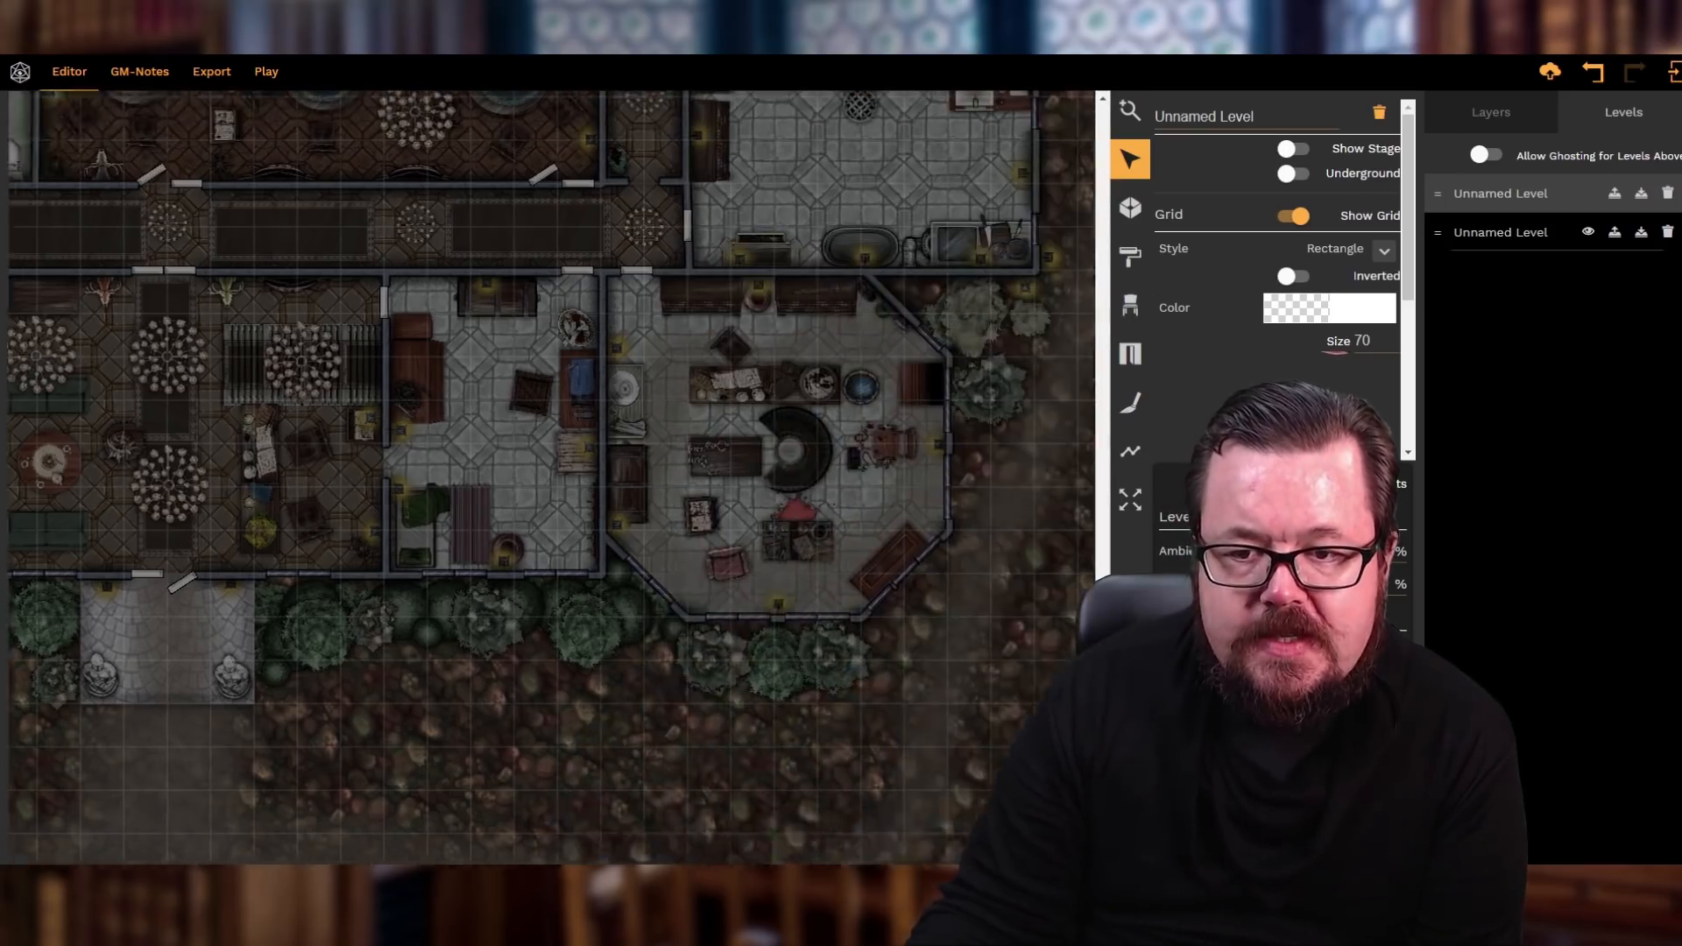
{"action": "scroll", "coordinate": [863, 644], "scroll_direction": "up", "scroll_amount": 10}
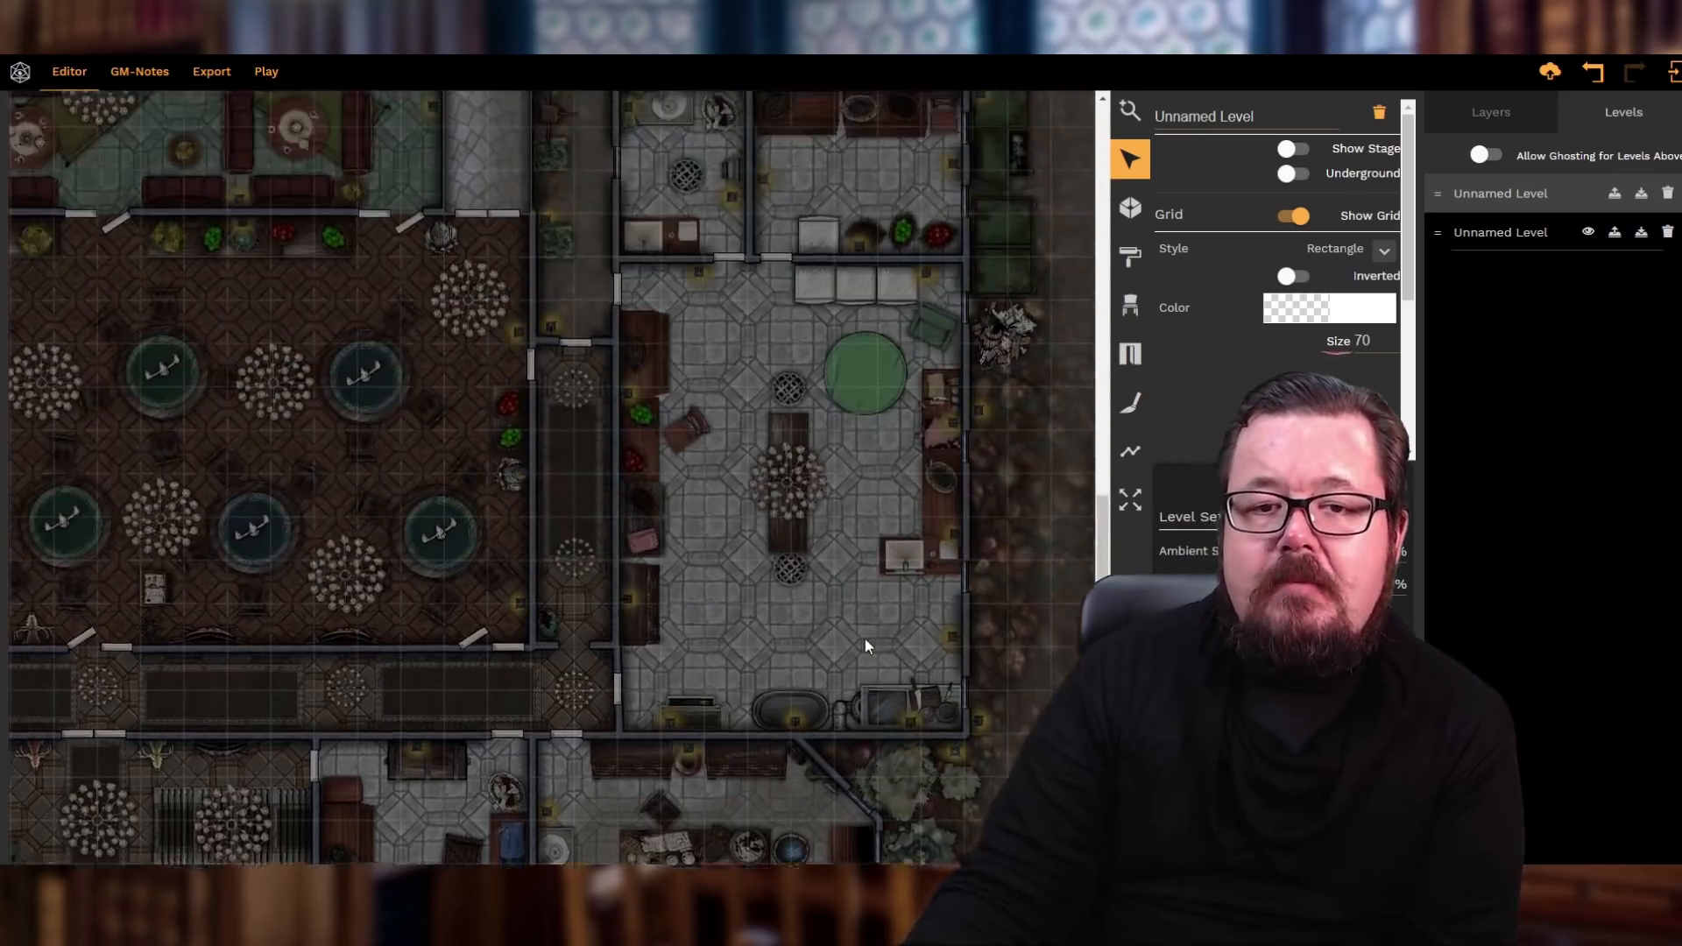
{"action": "scroll", "coordinate": [823, 617], "scroll_direction": "up", "scroll_amount": 4}
{"action": "scroll", "coordinate": [823, 616], "scroll_direction": "down", "scroll_amount": 7}
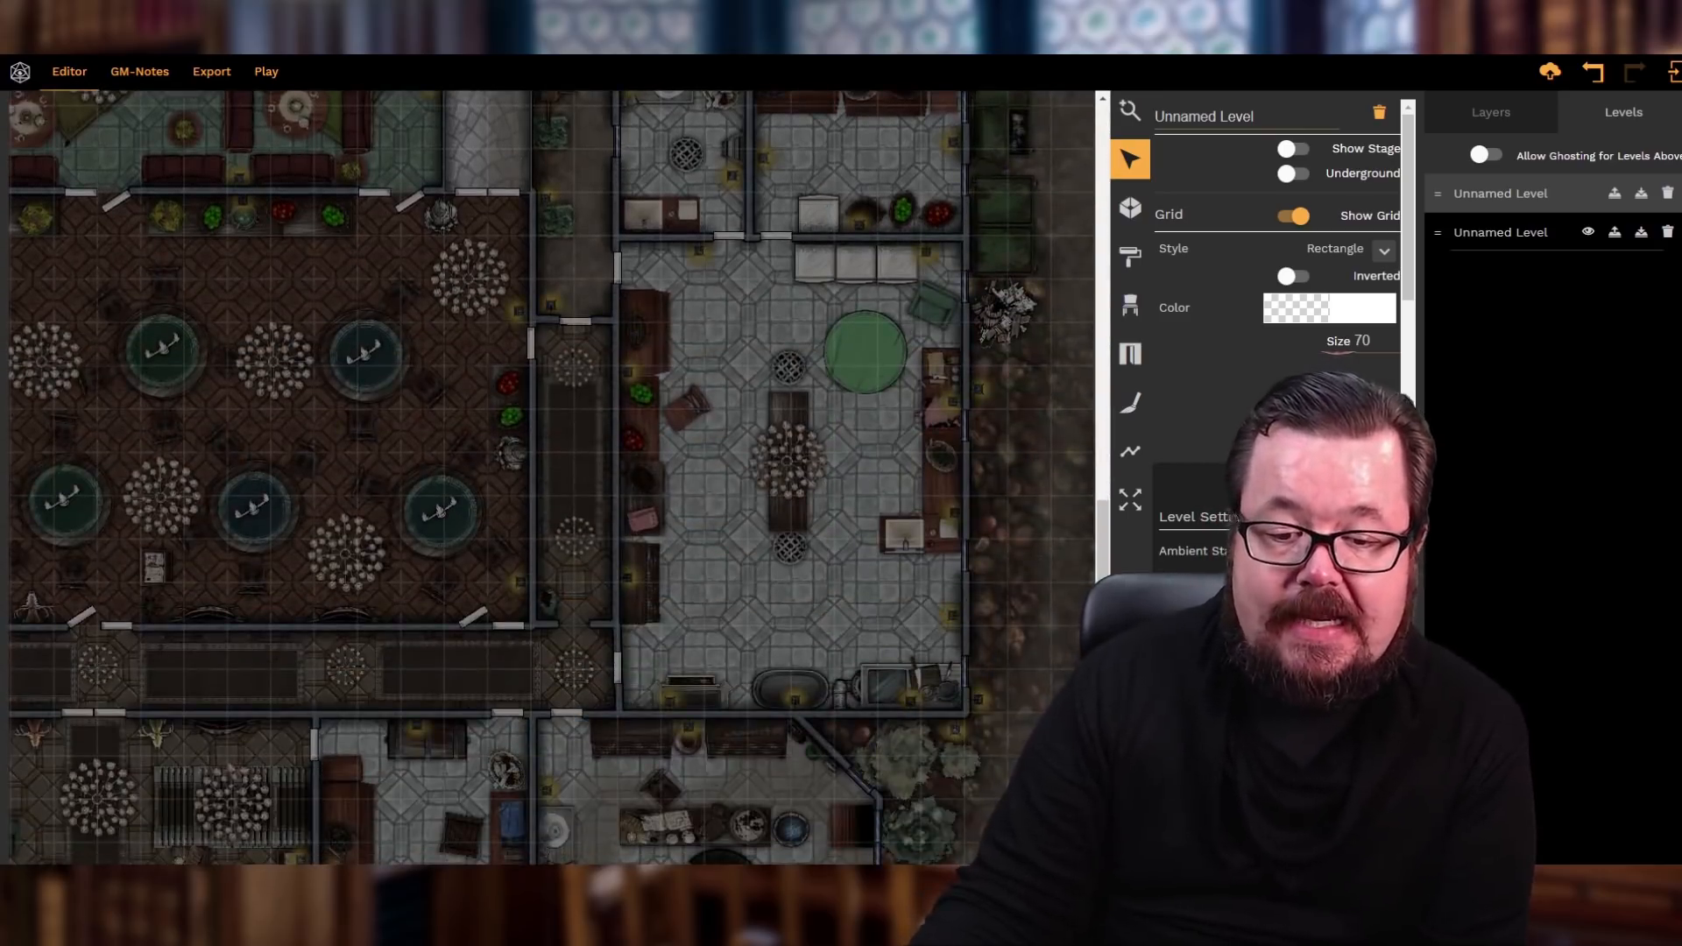
{"action": "scroll", "coordinate": [552, 477], "scroll_direction": "left", "scroll_amount": 6}
{"action": "scroll", "coordinate": [428, 592], "scroll_direction": "down", "scroll_amount": 1}
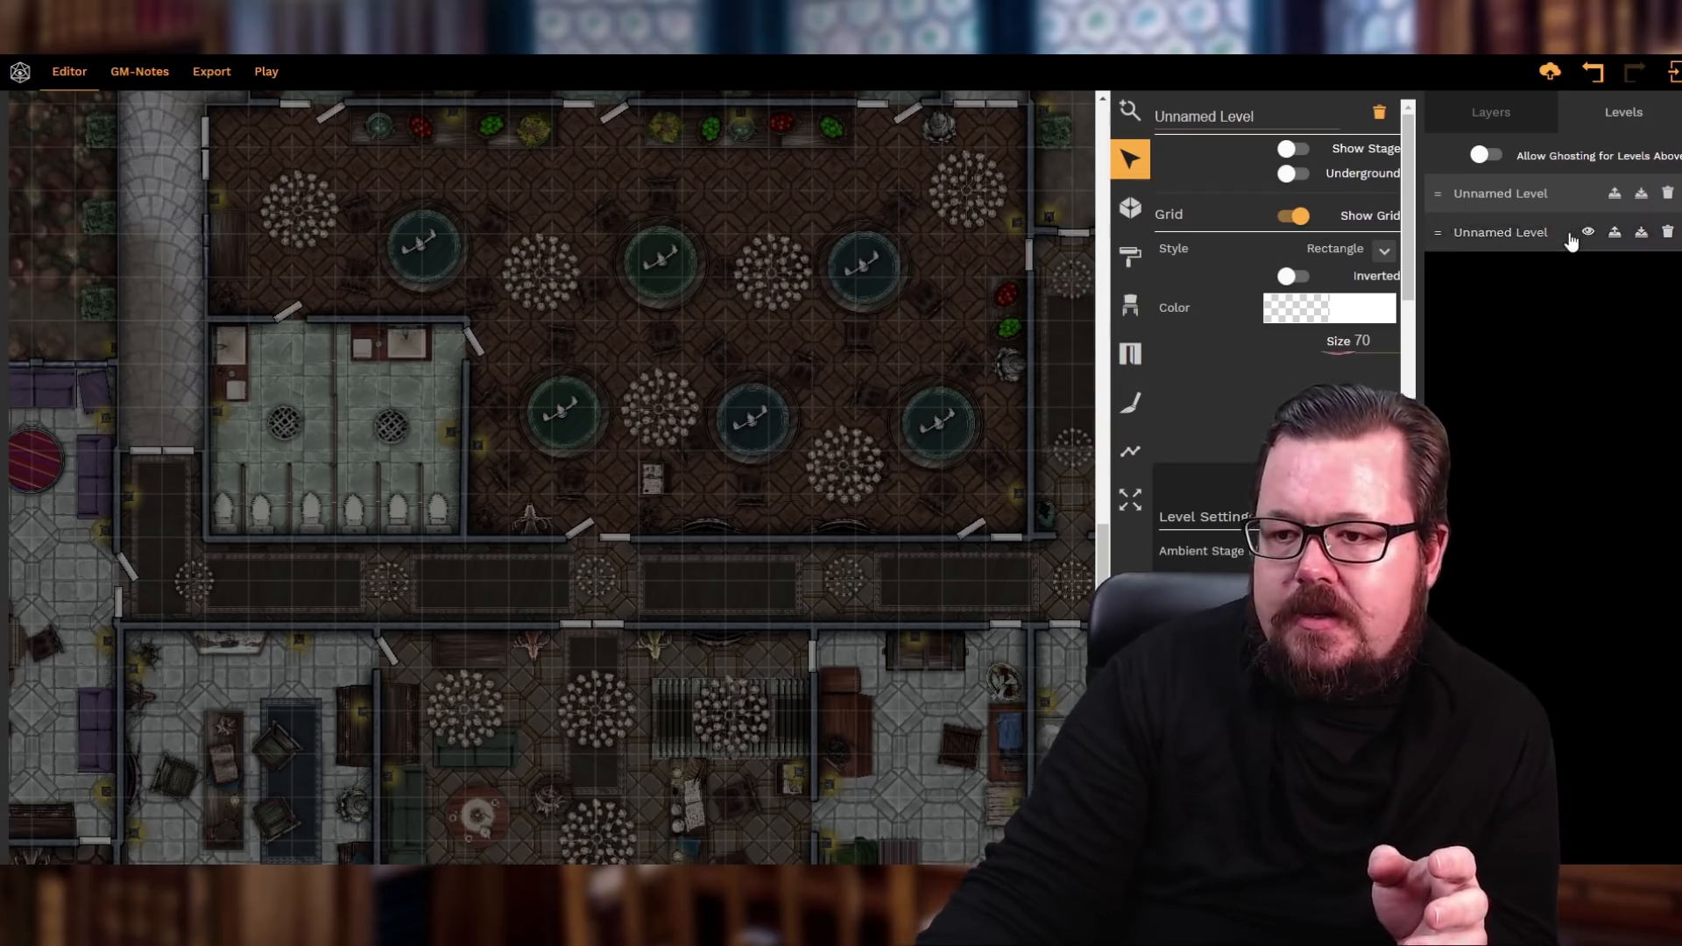
- Switch back to the ground-floor level and examine the entrance hall, octagonal study, kitchen, dining hall and green-floored lounge
{"action": "left_click", "coordinate": [1507, 232]}
{"action": "scroll", "coordinate": [680, 466], "scroll_direction": "down", "scroll_amount": 5}
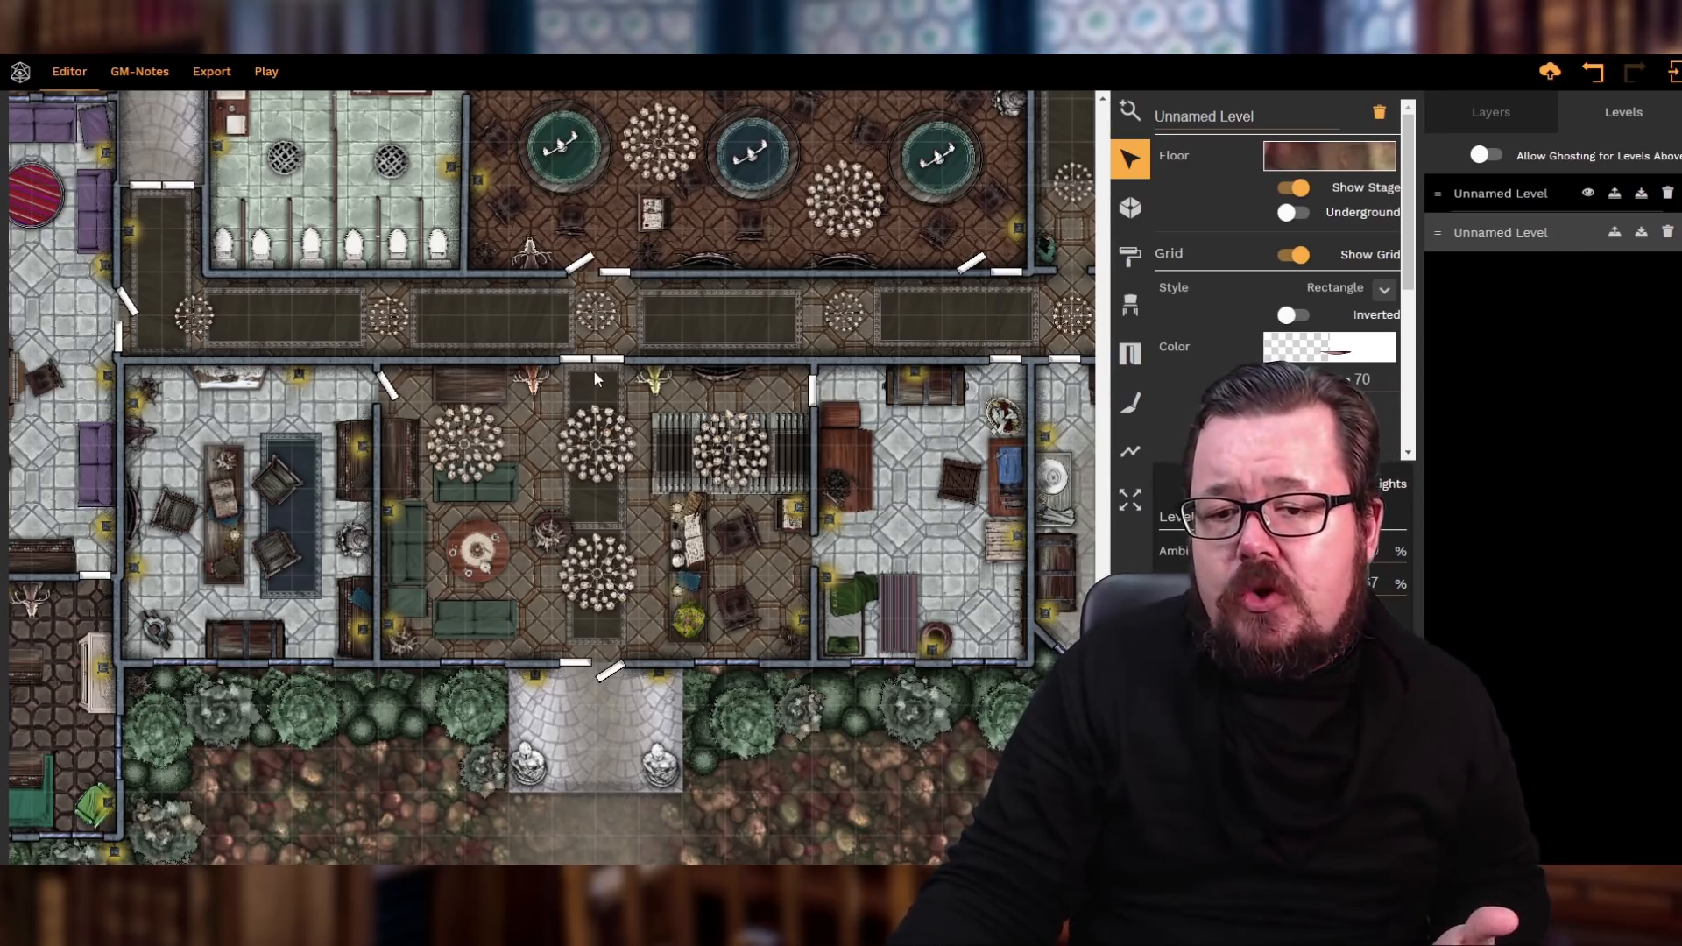
{"action": "scroll", "coordinate": [593, 370], "scroll_direction": "up", "scroll_amount": 2}
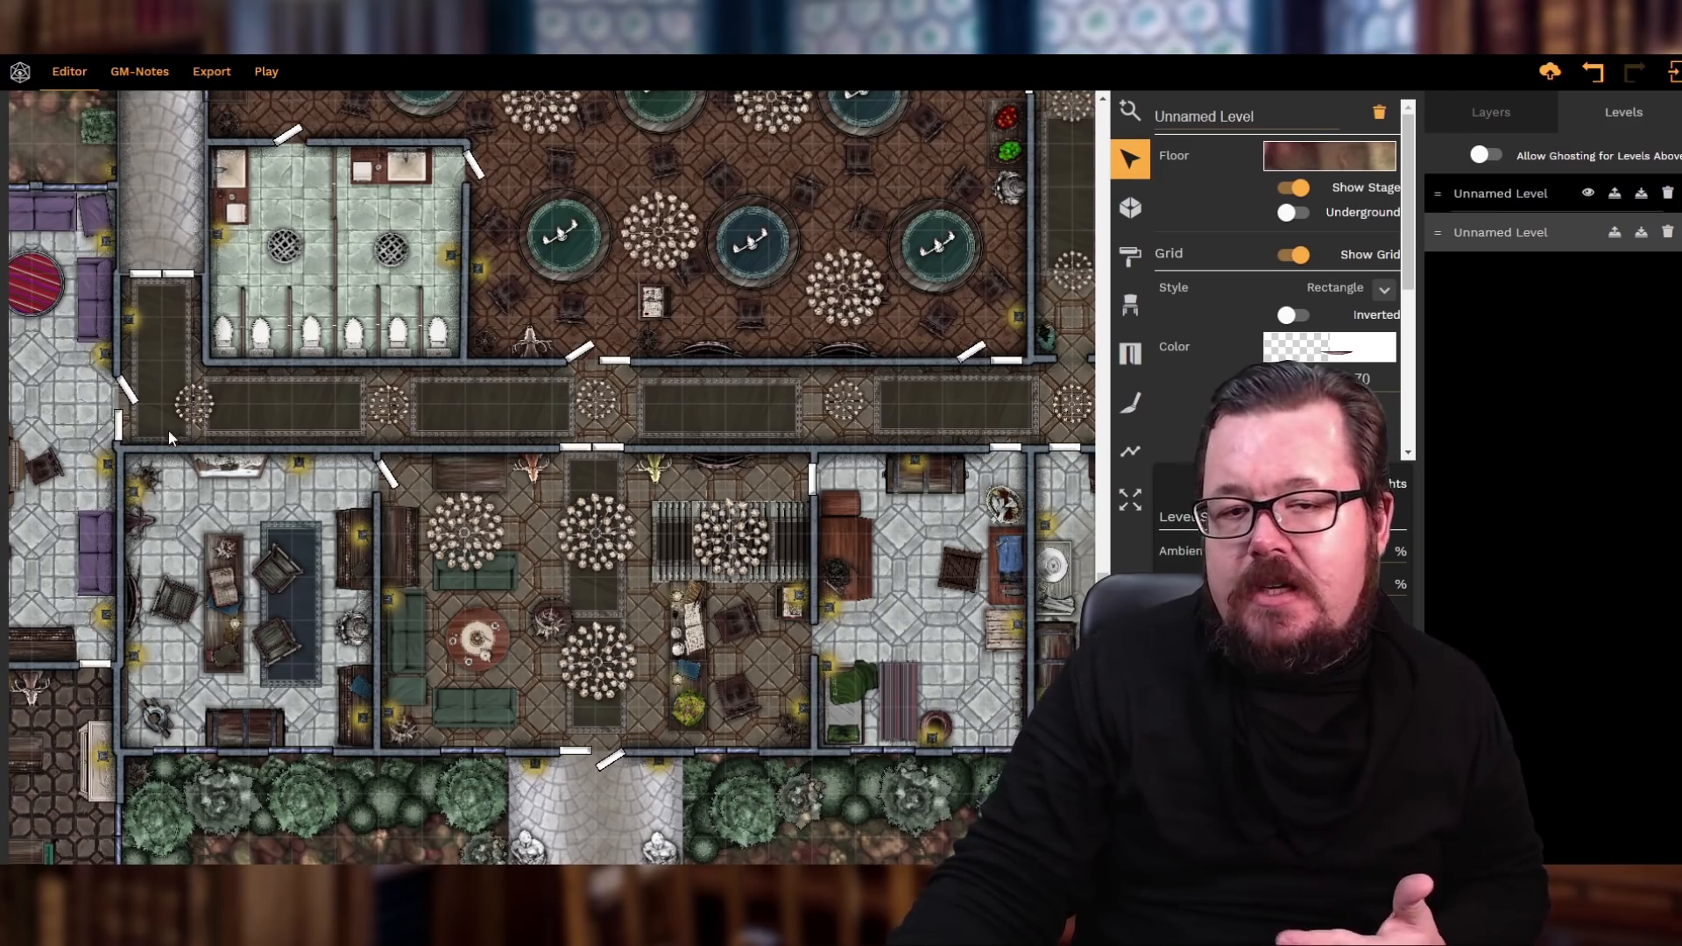
{"action": "scroll", "coordinate": [552, 477], "scroll_direction": "right", "scroll_amount": 5}
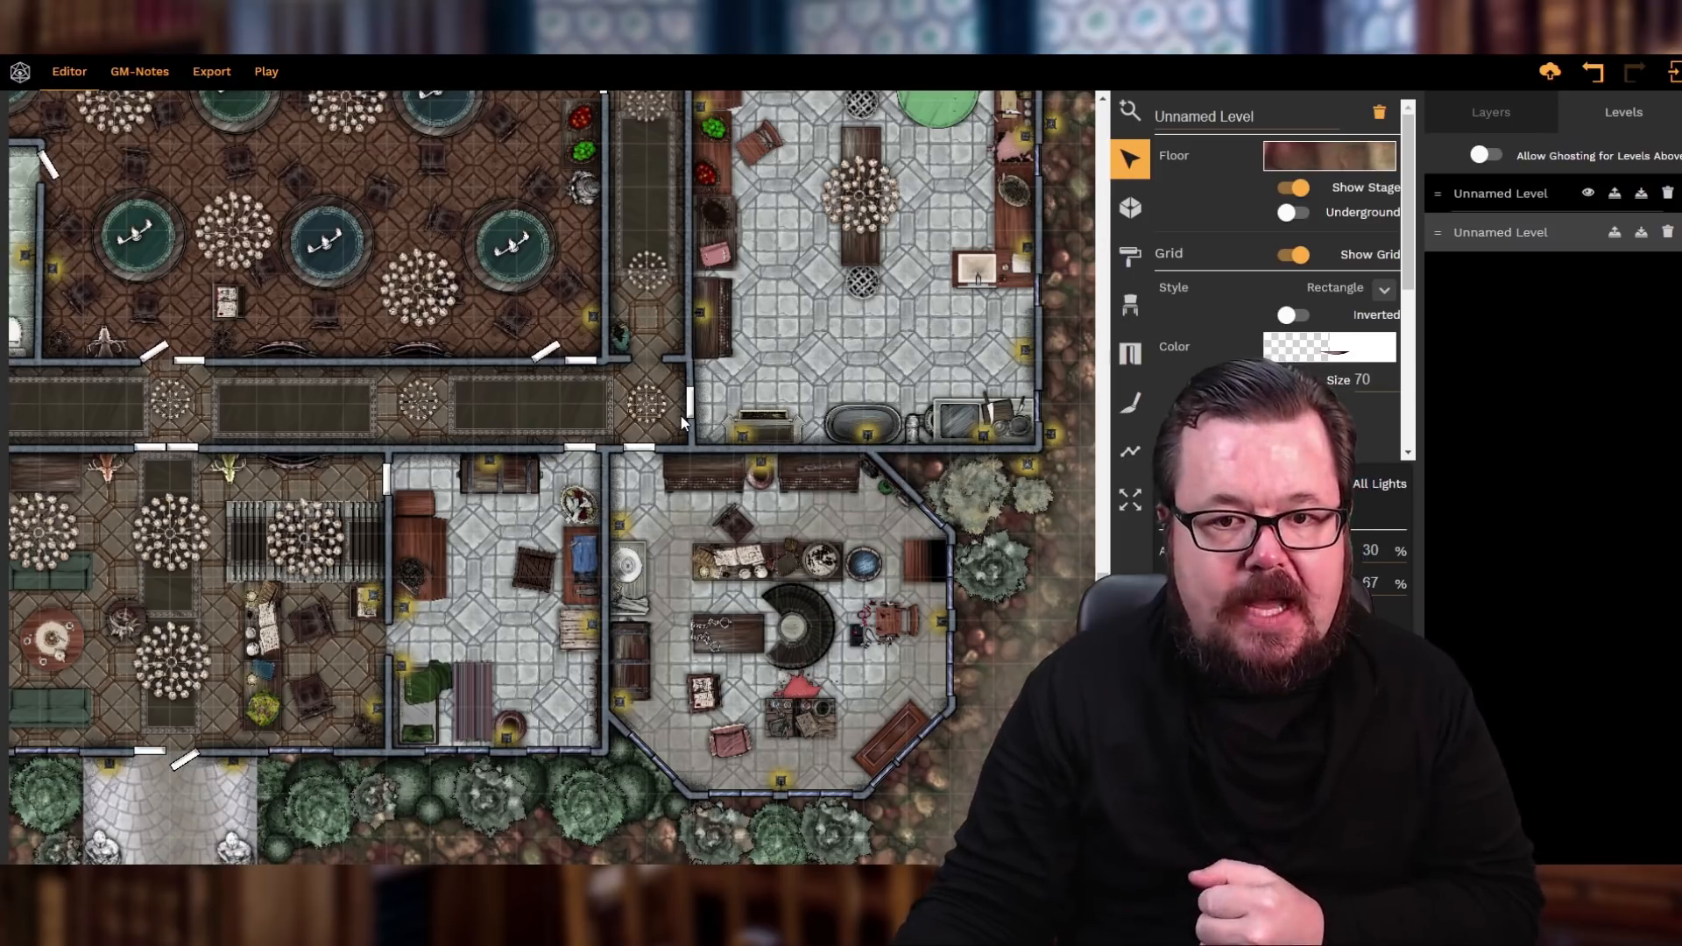
{"action": "scroll", "coordinate": [303, 413], "scroll_direction": "up", "scroll_amount": 3}
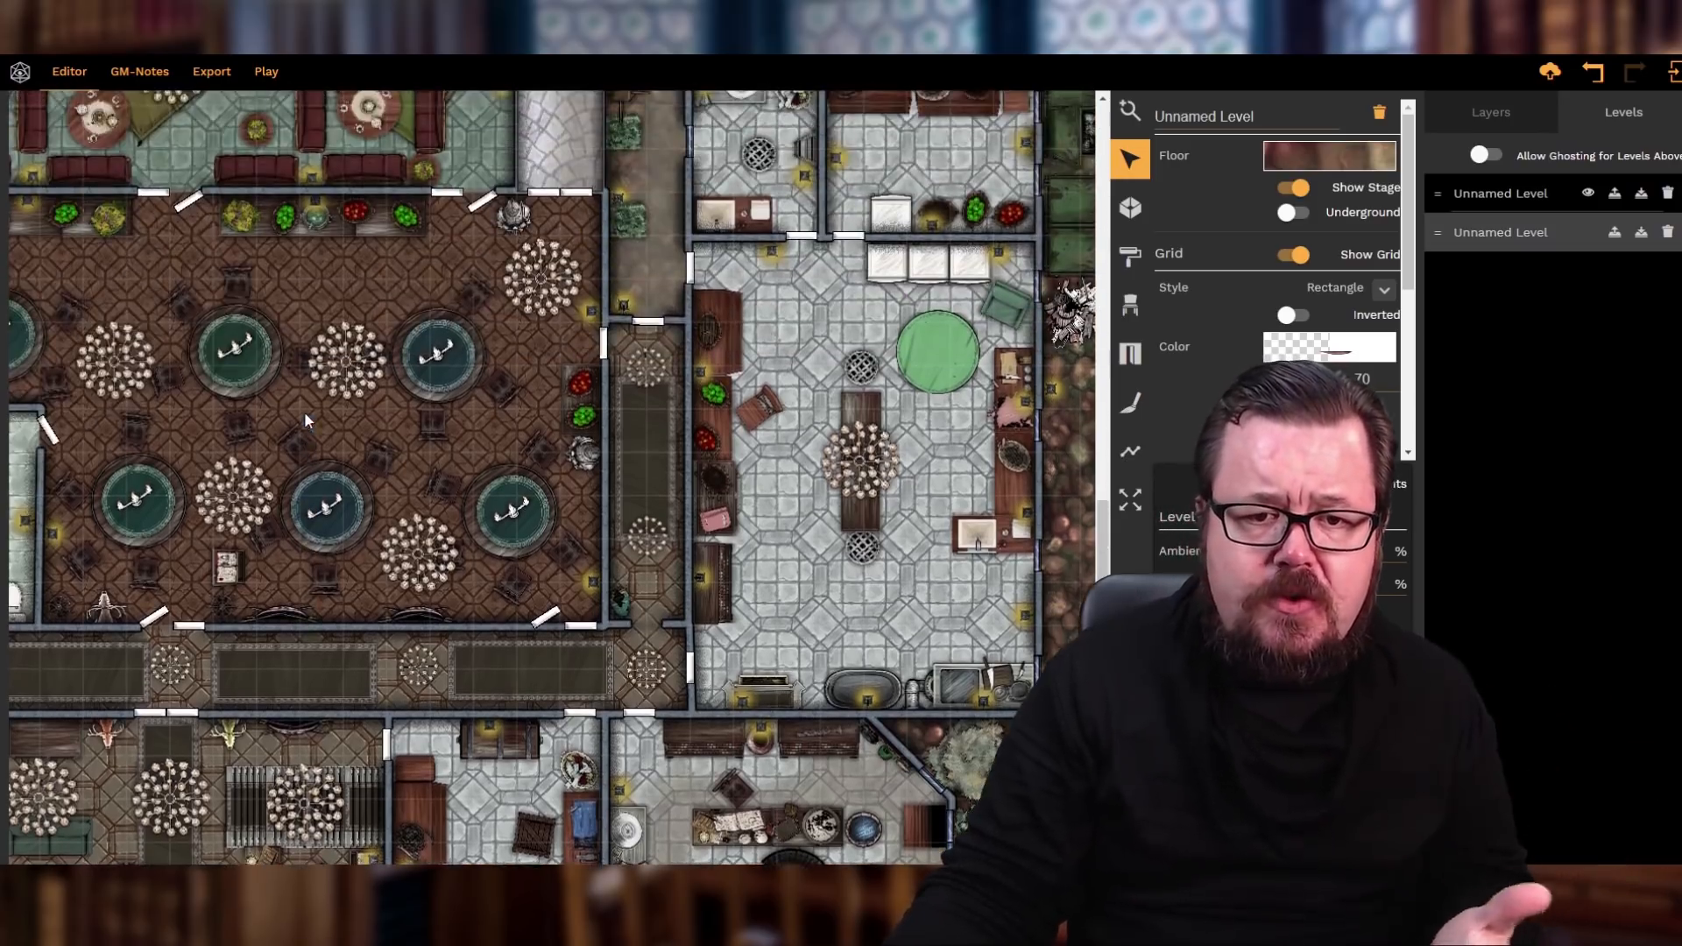
{"action": "scroll", "coordinate": [302, 429], "scroll_direction": "up", "scroll_amount": 3}
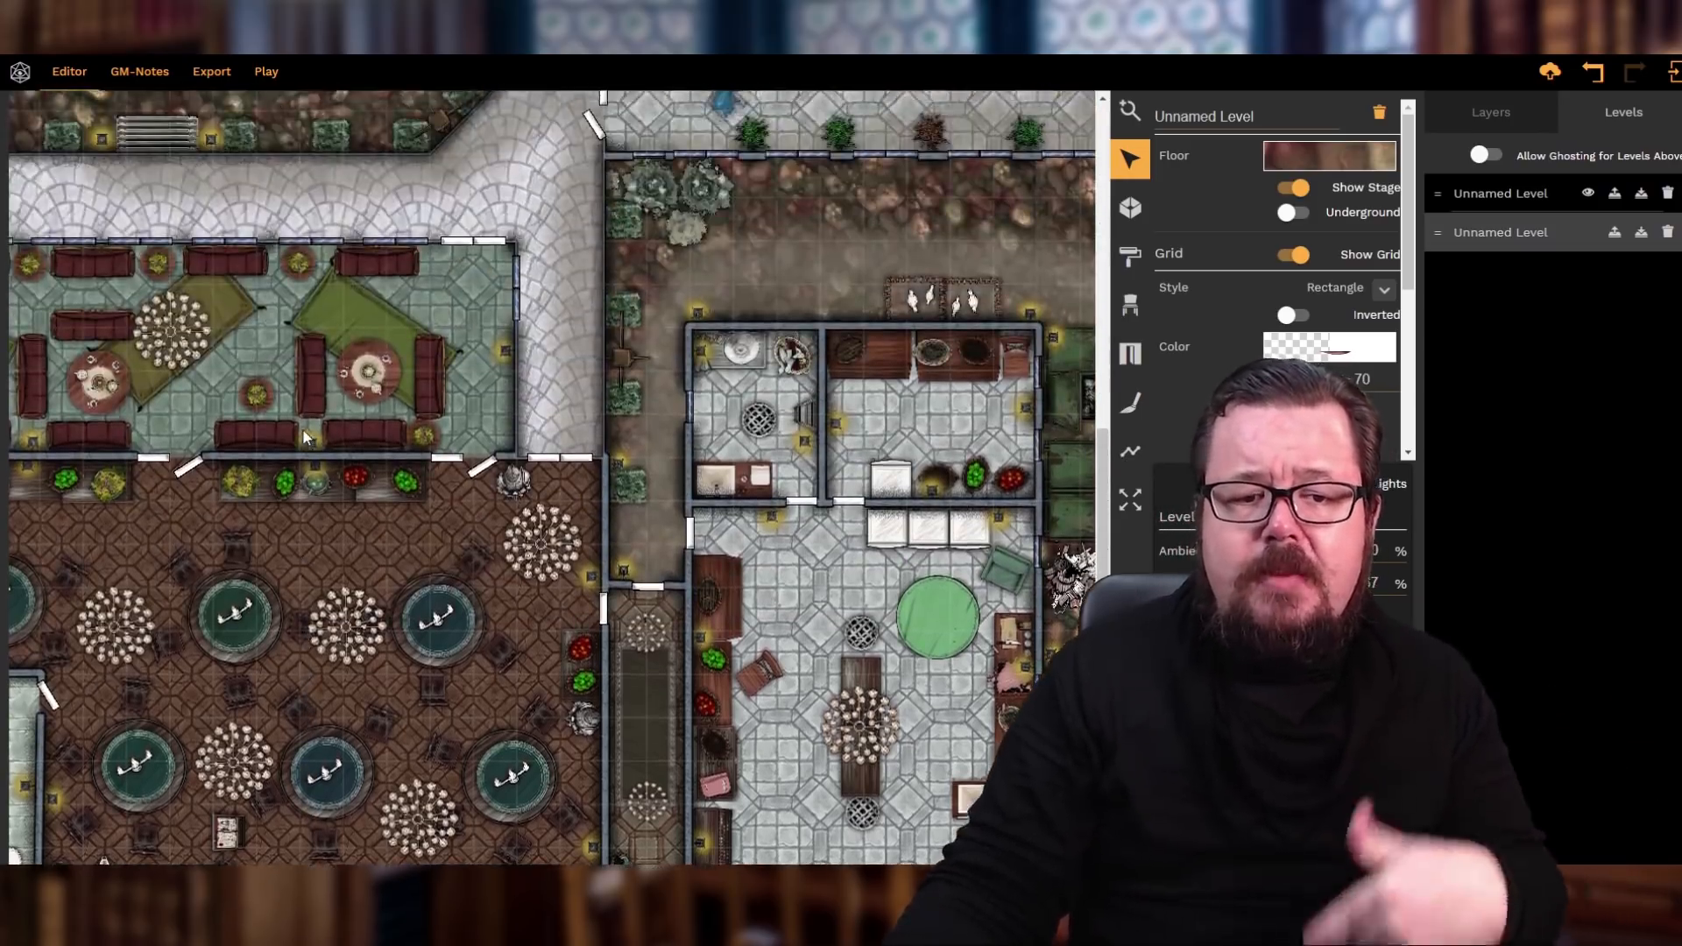
{"action": "scroll", "coordinate": [552, 478], "scroll_direction": "left", "scroll_amount": 4}
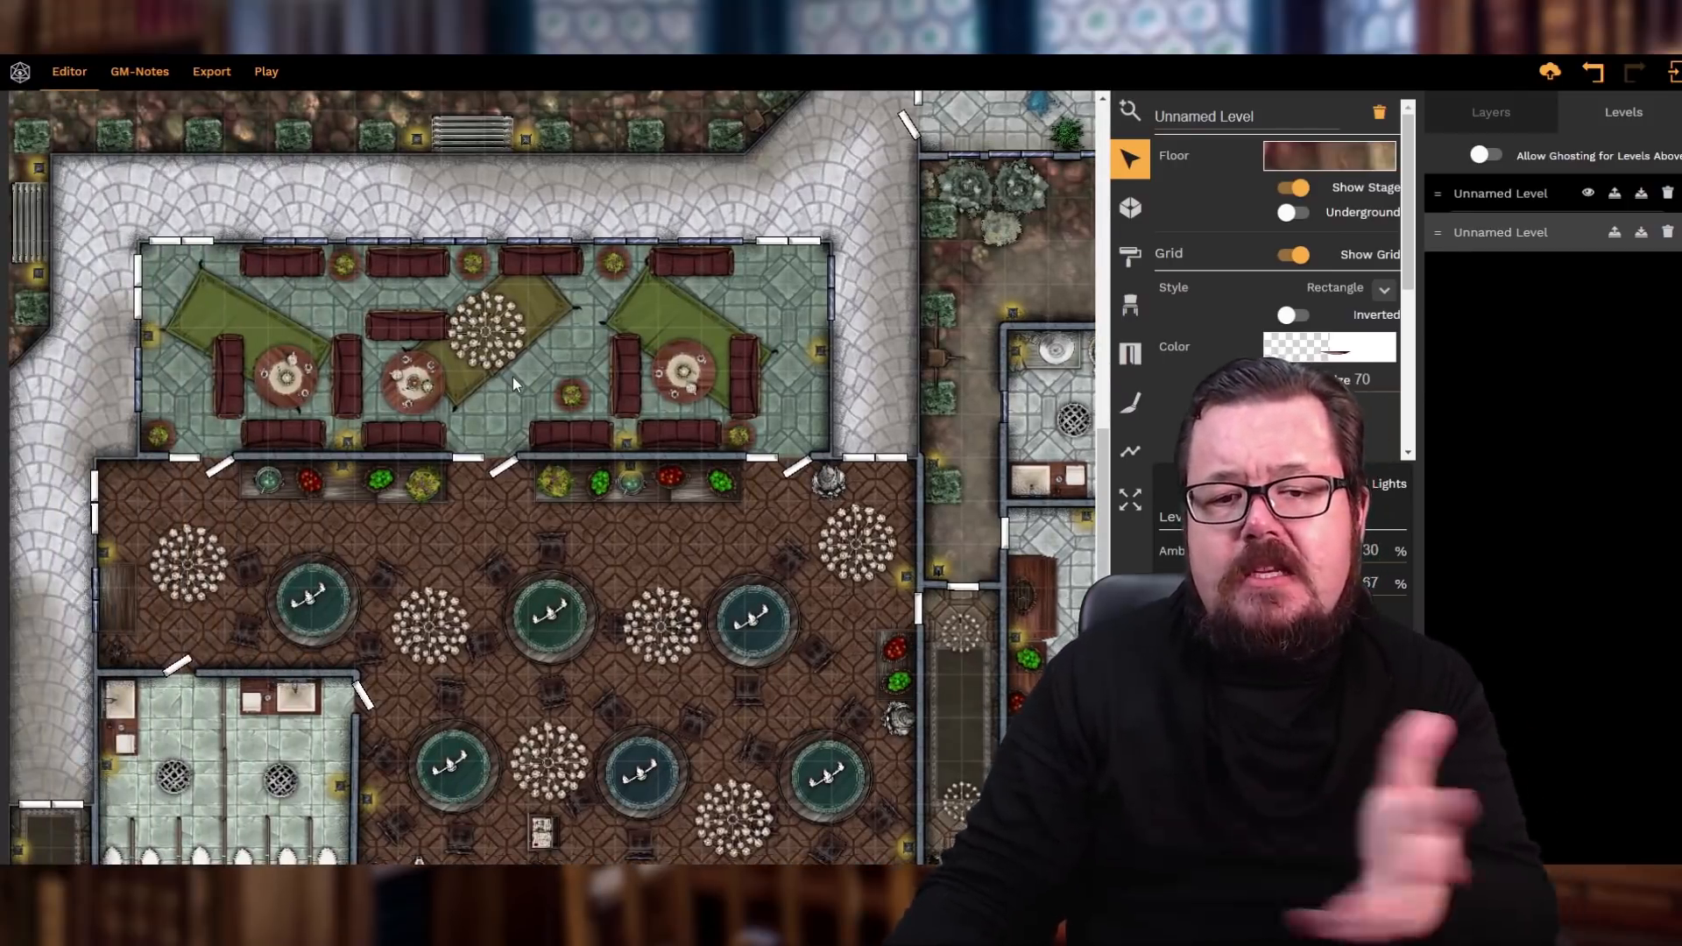
{"action": "scroll", "coordinate": [514, 378], "scroll_direction": "up", "scroll_amount": 3}
{"action": "scroll", "coordinate": [513, 376], "scroll_direction": "up", "scroll_amount": 2}
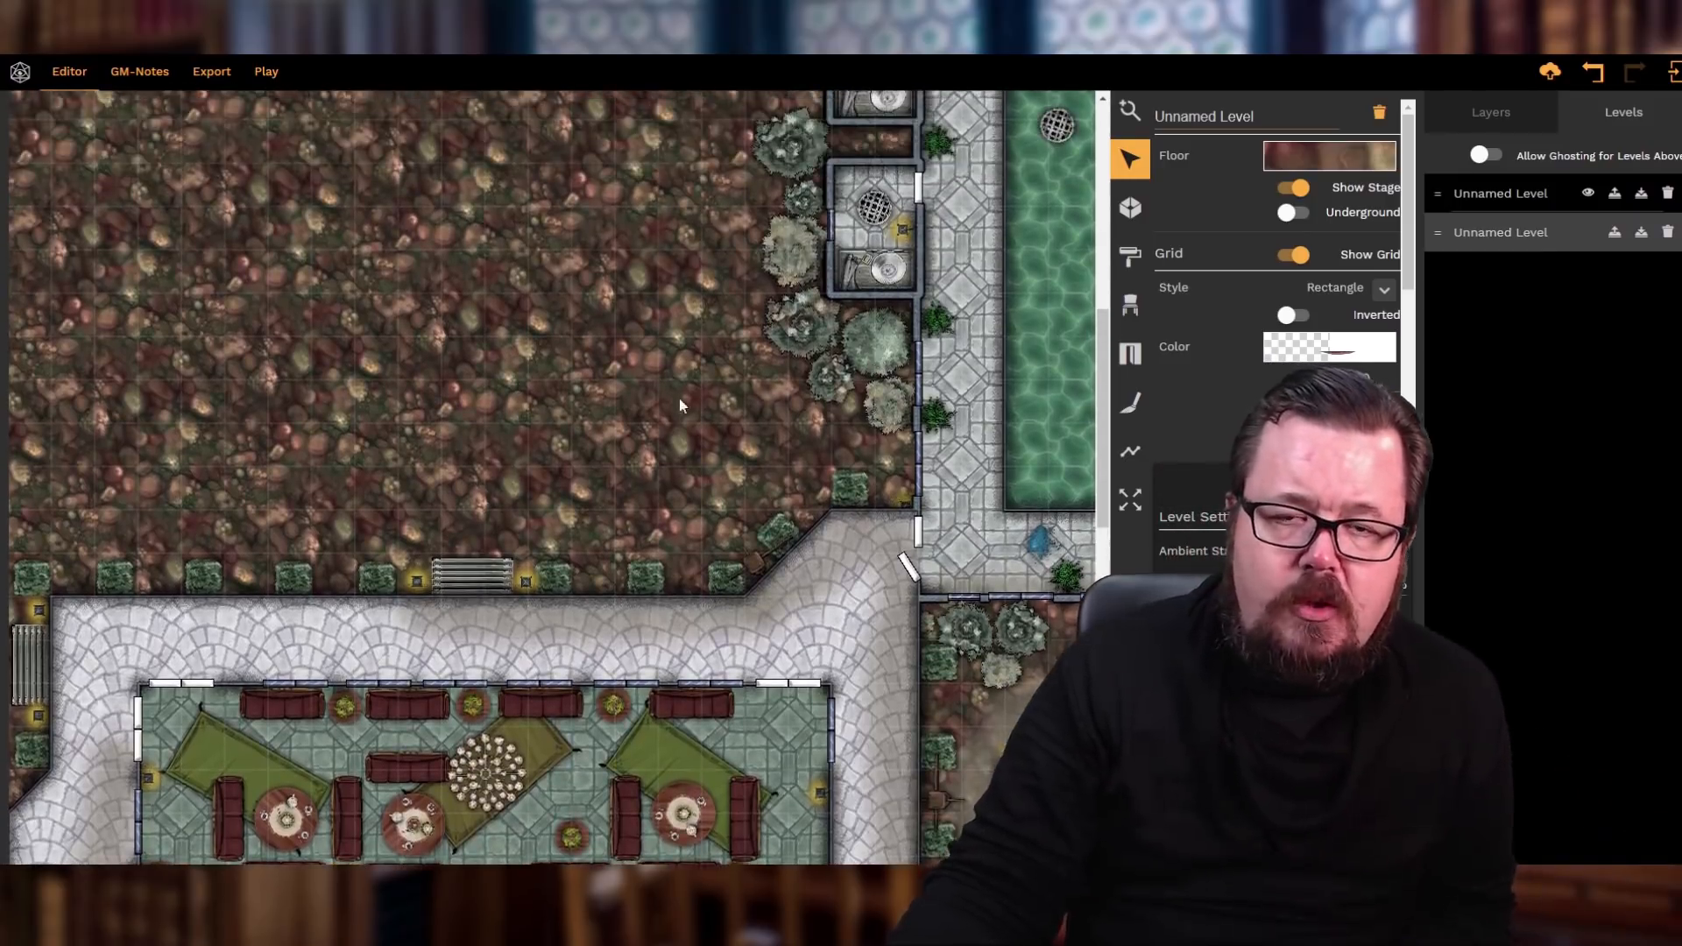
{"action": "scroll", "coordinate": [679, 398], "scroll_direction": "down", "scroll_amount": 10}
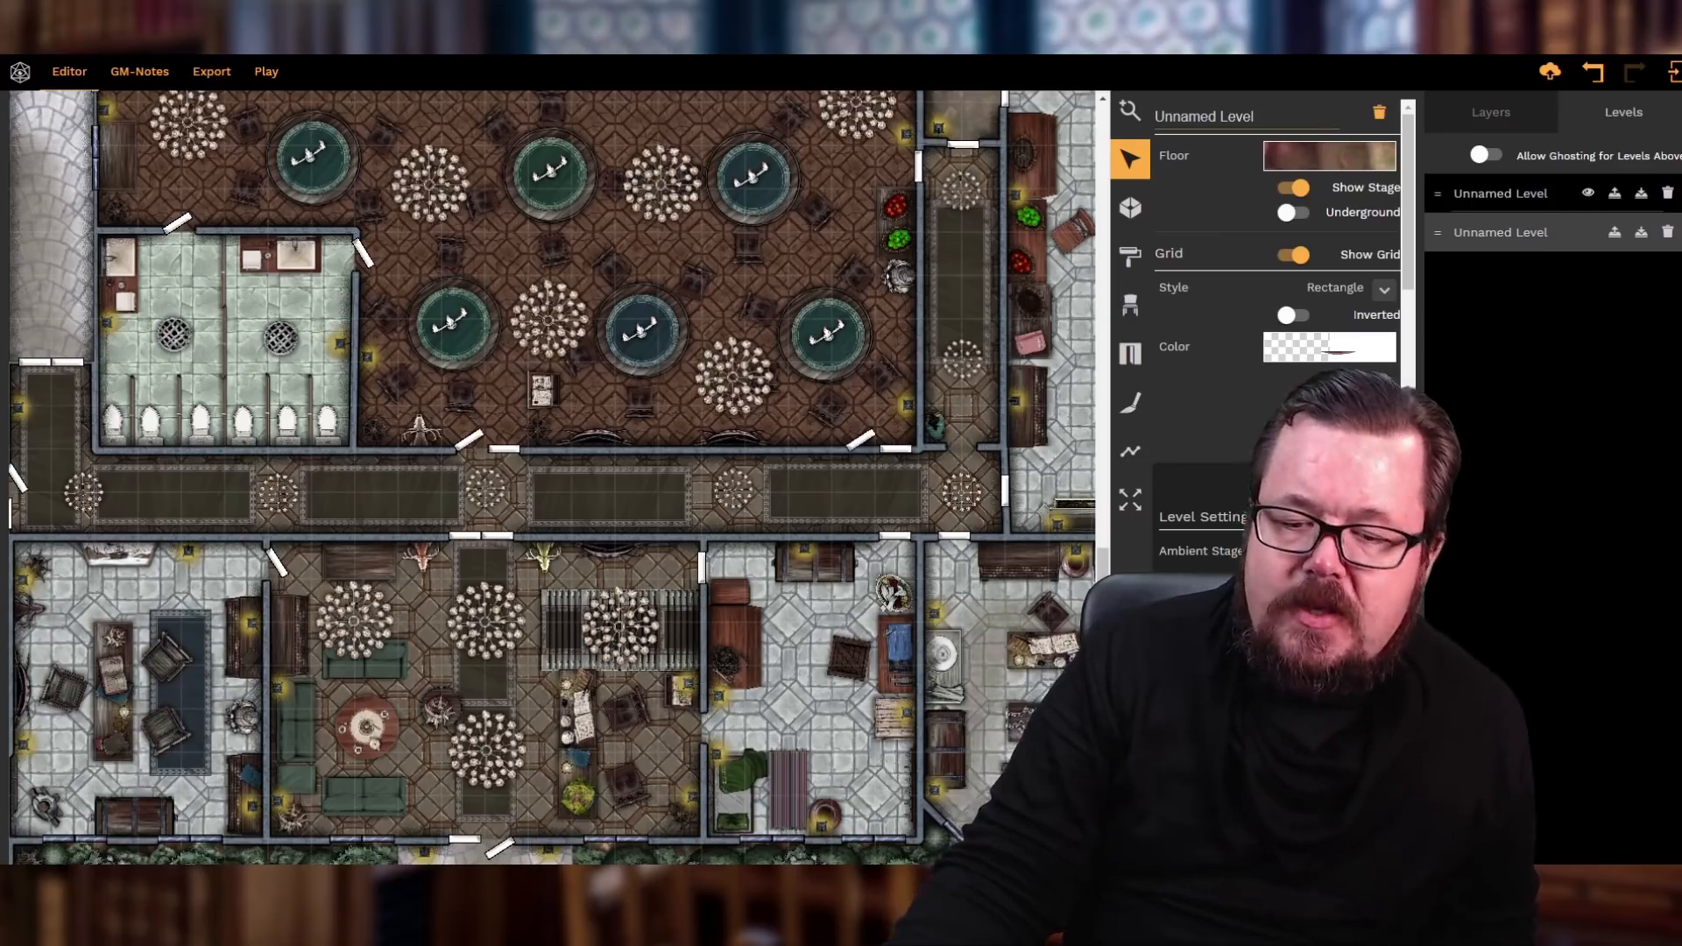
- Examine the west wing with its stage room and stable, the dining hall, the lounge and the pool house
{"action": "scroll", "coordinate": [552, 477], "scroll_direction": "left", "scroll_amount": 7}
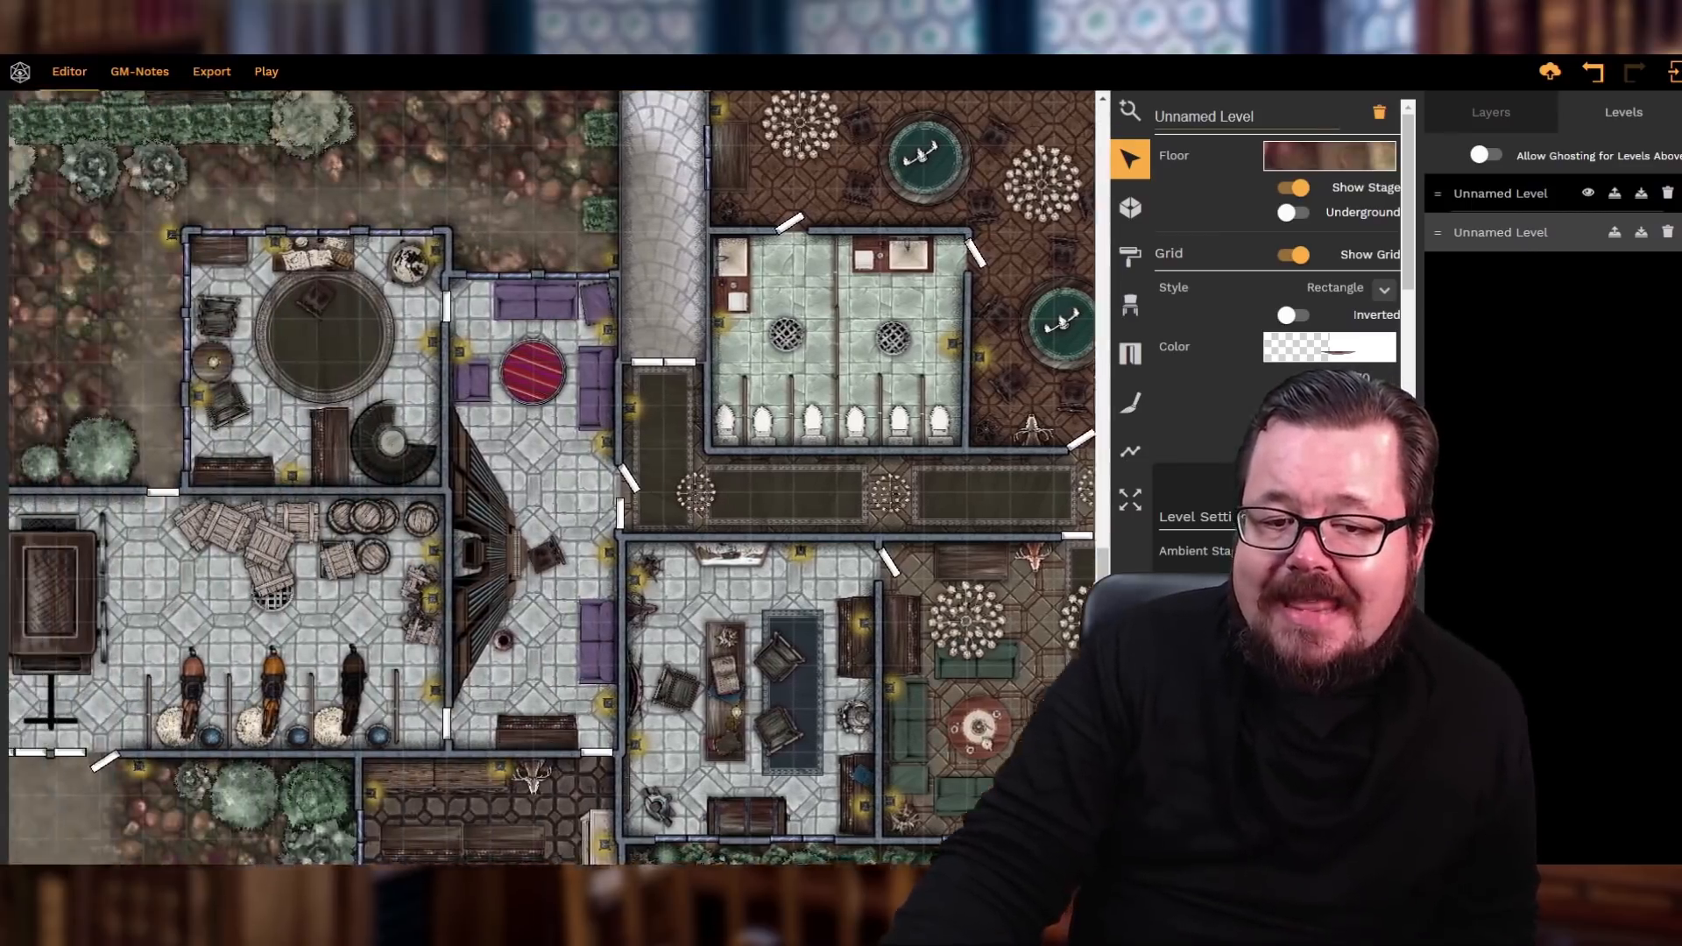
{"action": "scroll", "coordinate": [552, 477], "scroll_direction": "left", "scroll_amount": 1}
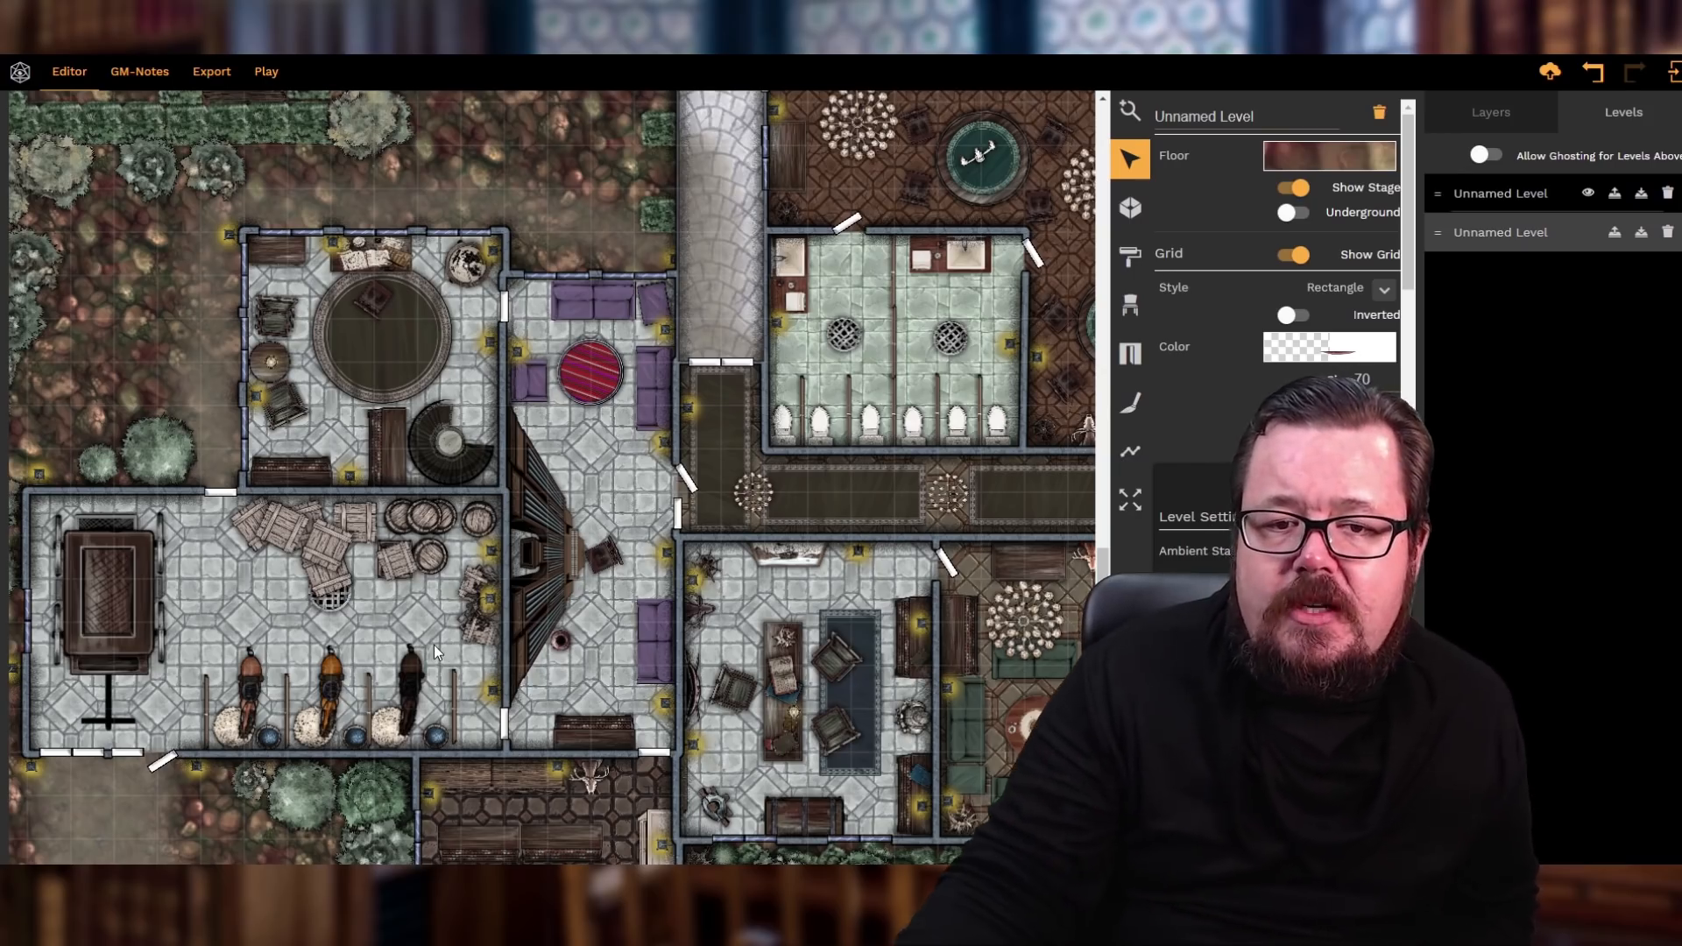
{"action": "scroll", "coordinate": [464, 629], "scroll_direction": "up", "scroll_amount": 5}
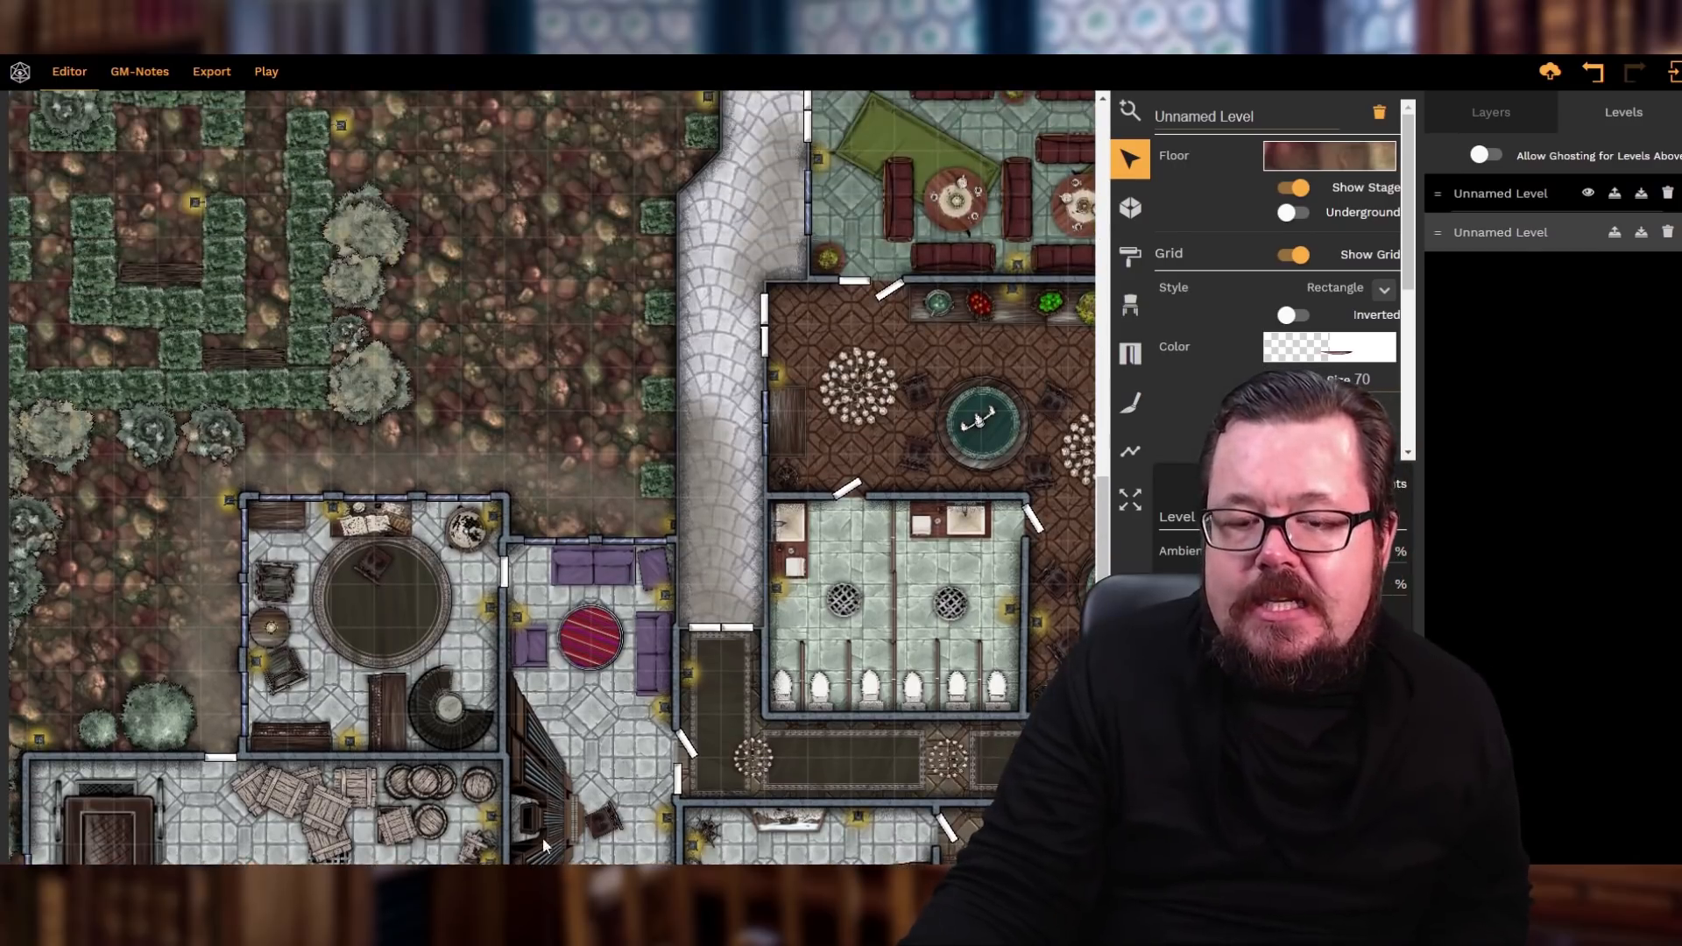
{"action": "scroll", "coordinate": [552, 478], "scroll_direction": "right", "scroll_amount": 7}
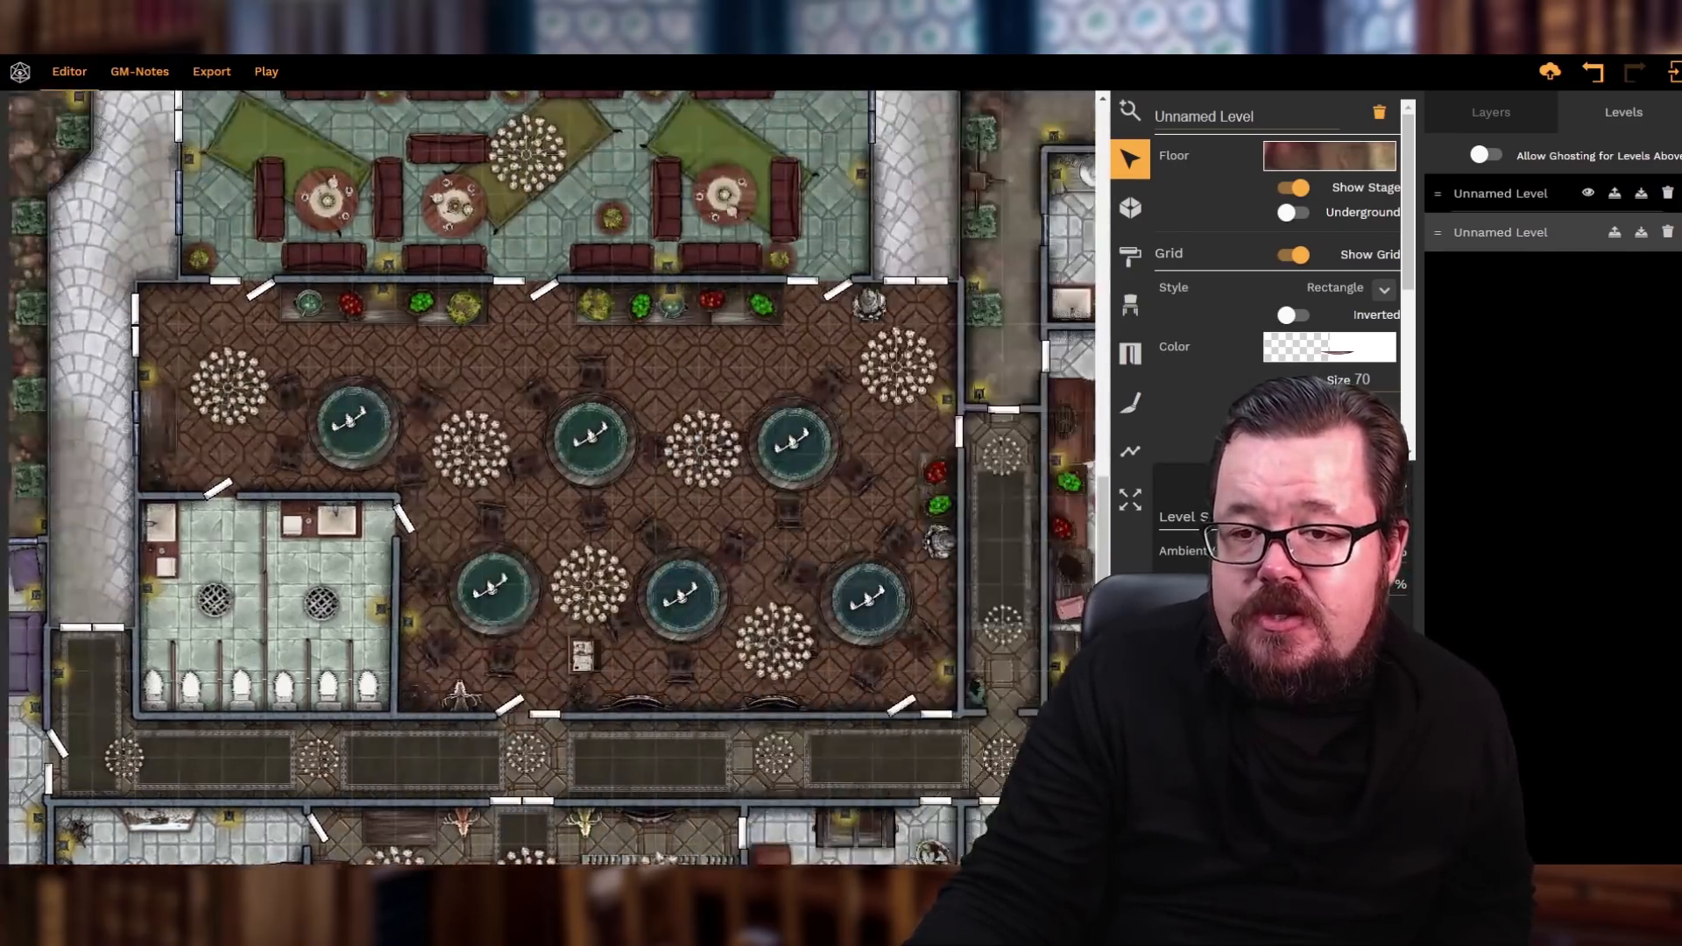
{"action": "scroll", "coordinate": [901, 722], "scroll_direction": "down", "scroll_amount": 3}
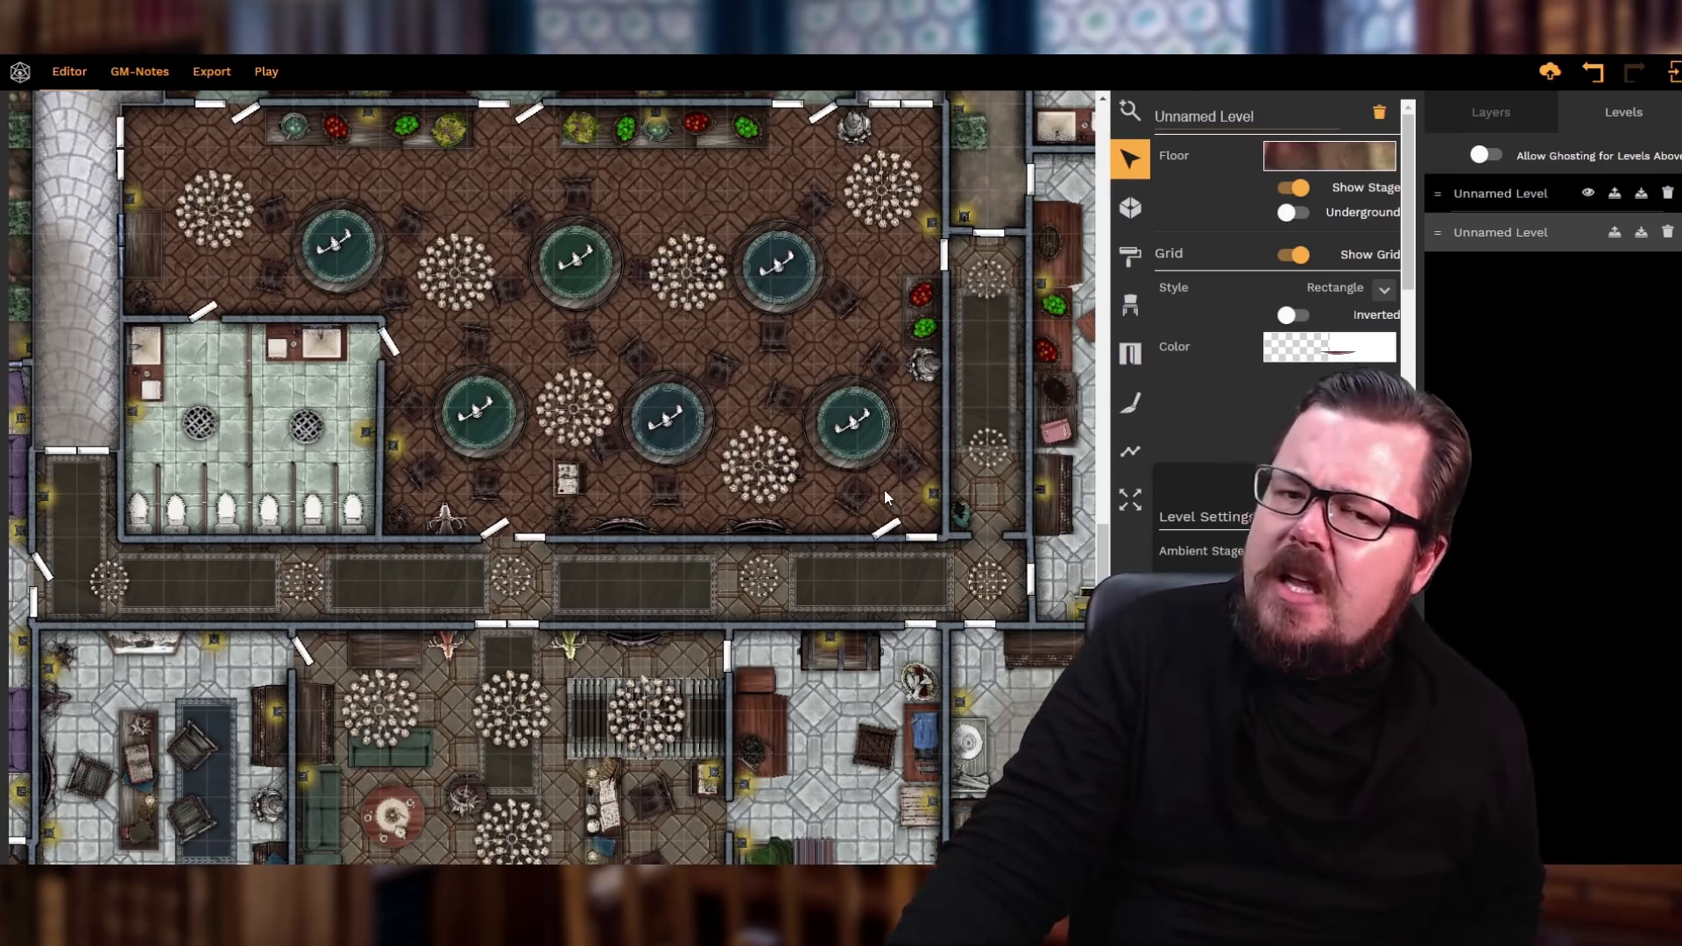
{"action": "scroll", "coordinate": [884, 491], "scroll_direction": "up", "scroll_amount": 5}
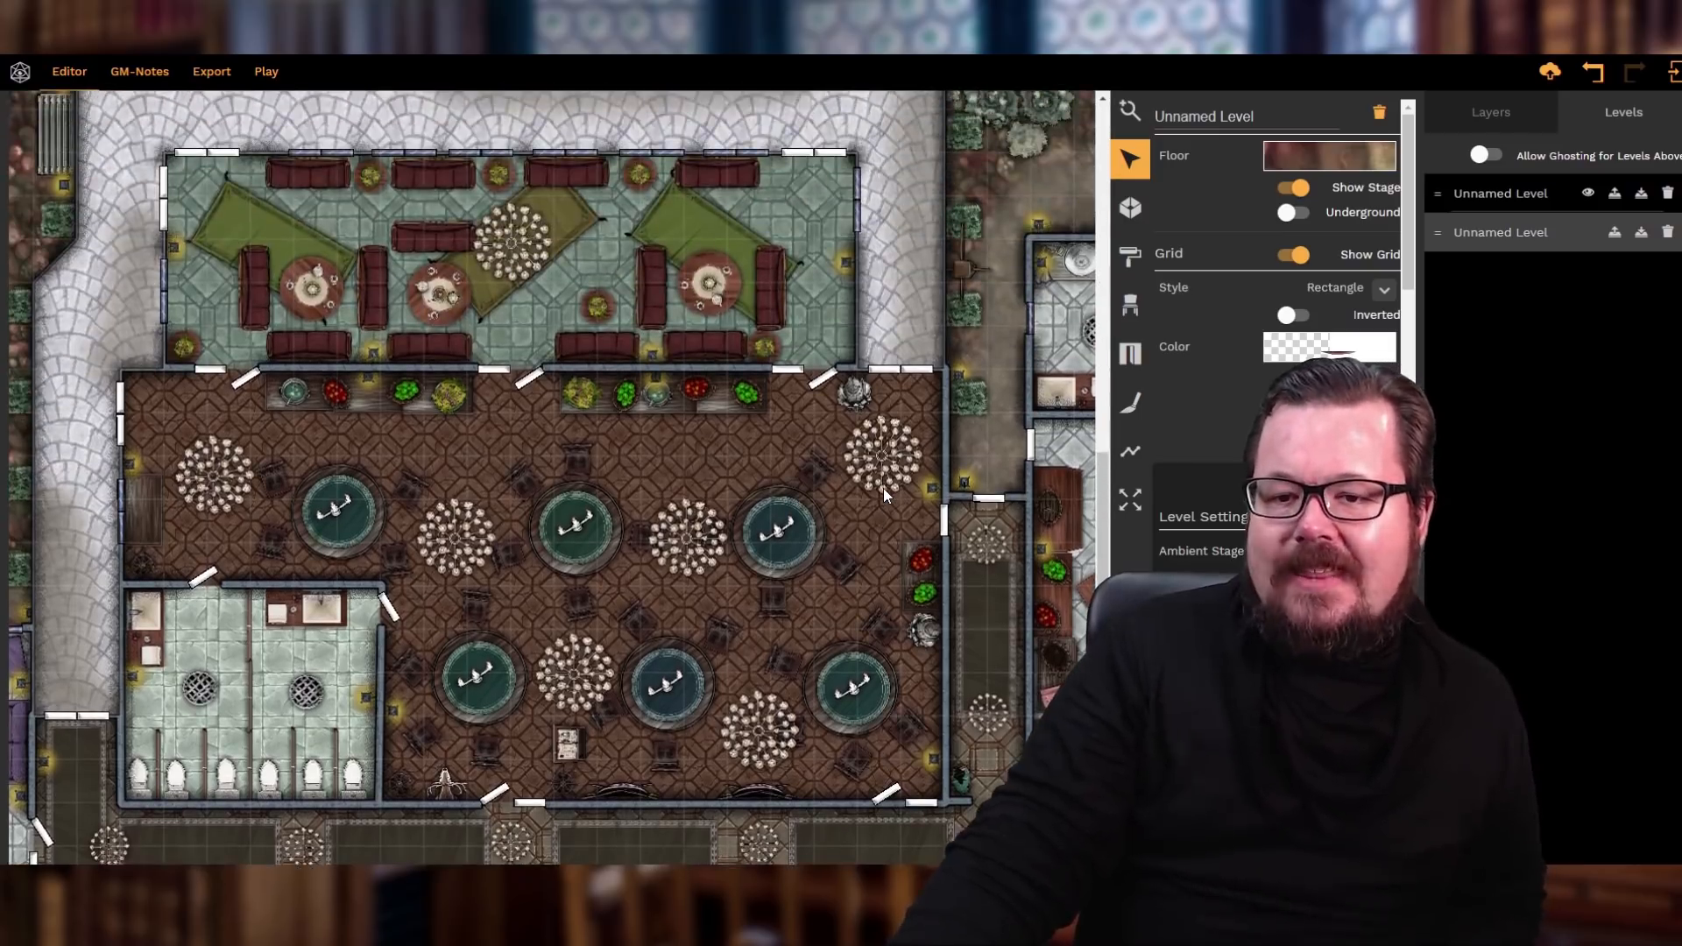
{"action": "scroll", "coordinate": [884, 493], "scroll_direction": "up", "scroll_amount": 7}
{"action": "scroll", "coordinate": [882, 489], "scroll_direction": "up", "scroll_amount": 5}
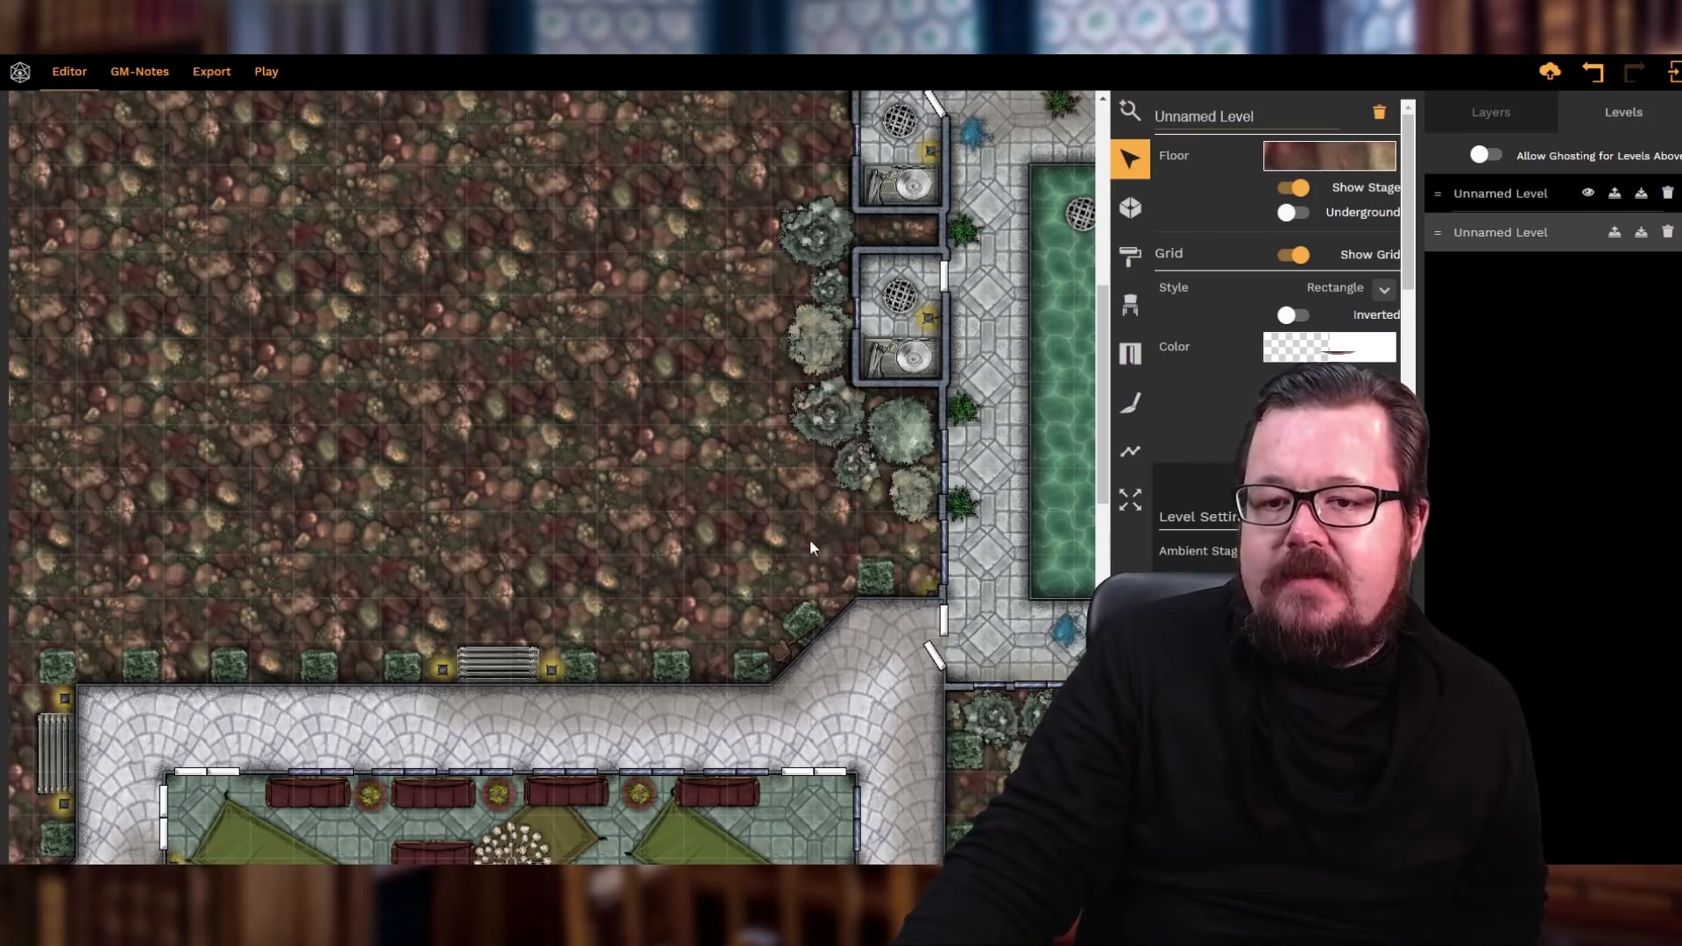
{"action": "scroll", "coordinate": [552, 480], "scroll_direction": "right", "scroll_amount": 10}
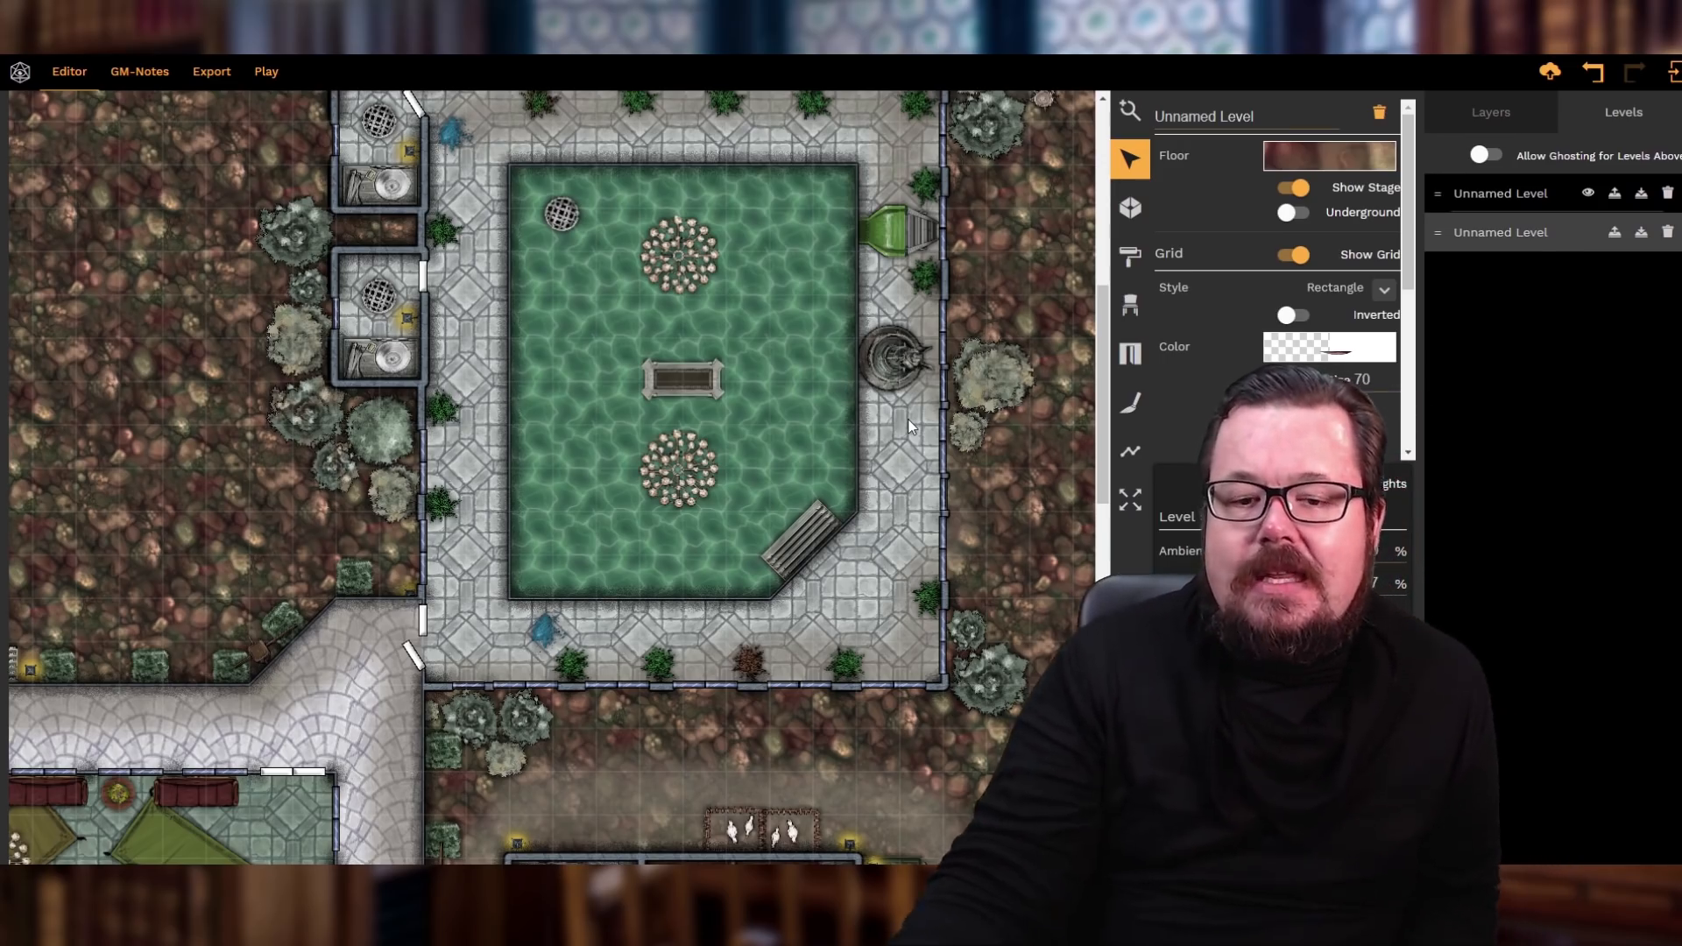
- Examine the kitchen, the dining hall with its restrooms, the long corridor and the entrance hall on the ground floor
{"action": "scroll", "coordinate": [883, 389], "scroll_direction": "down", "scroll_amount": 4}
{"action": "scroll", "coordinate": [883, 389], "scroll_direction": "down", "scroll_amount": 4}
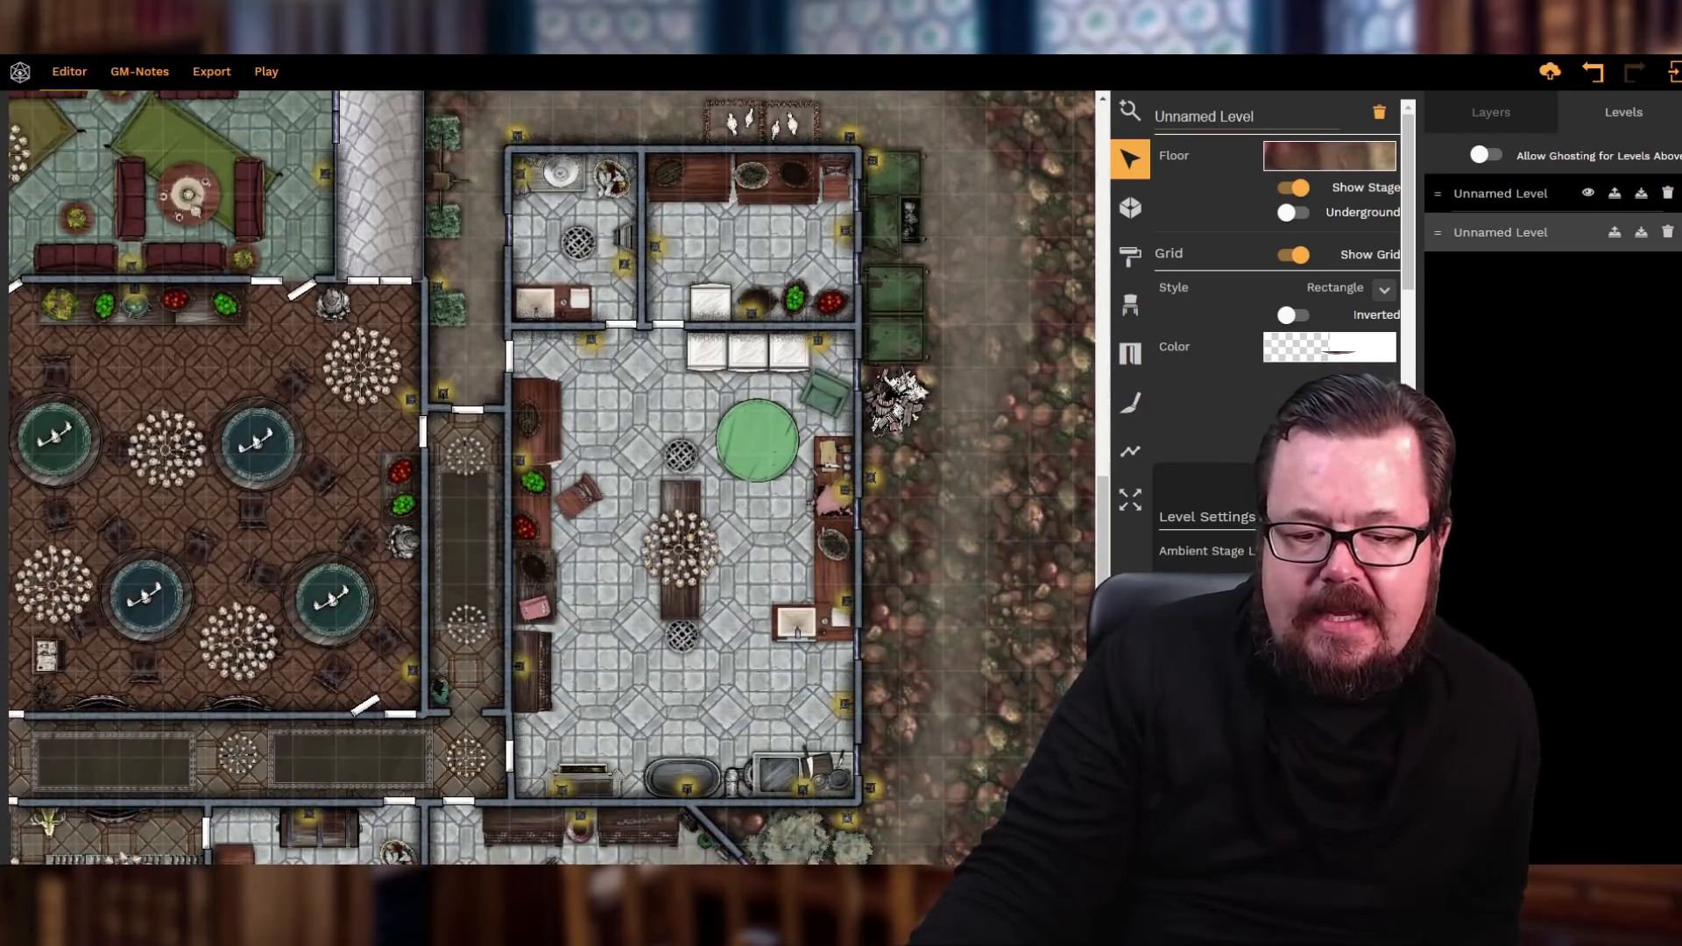
{"action": "scroll", "coordinate": [552, 477], "scroll_direction": "left", "scroll_amount": 8}
{"action": "scroll", "coordinate": [552, 478], "scroll_direction": "right", "scroll_amount": 2}
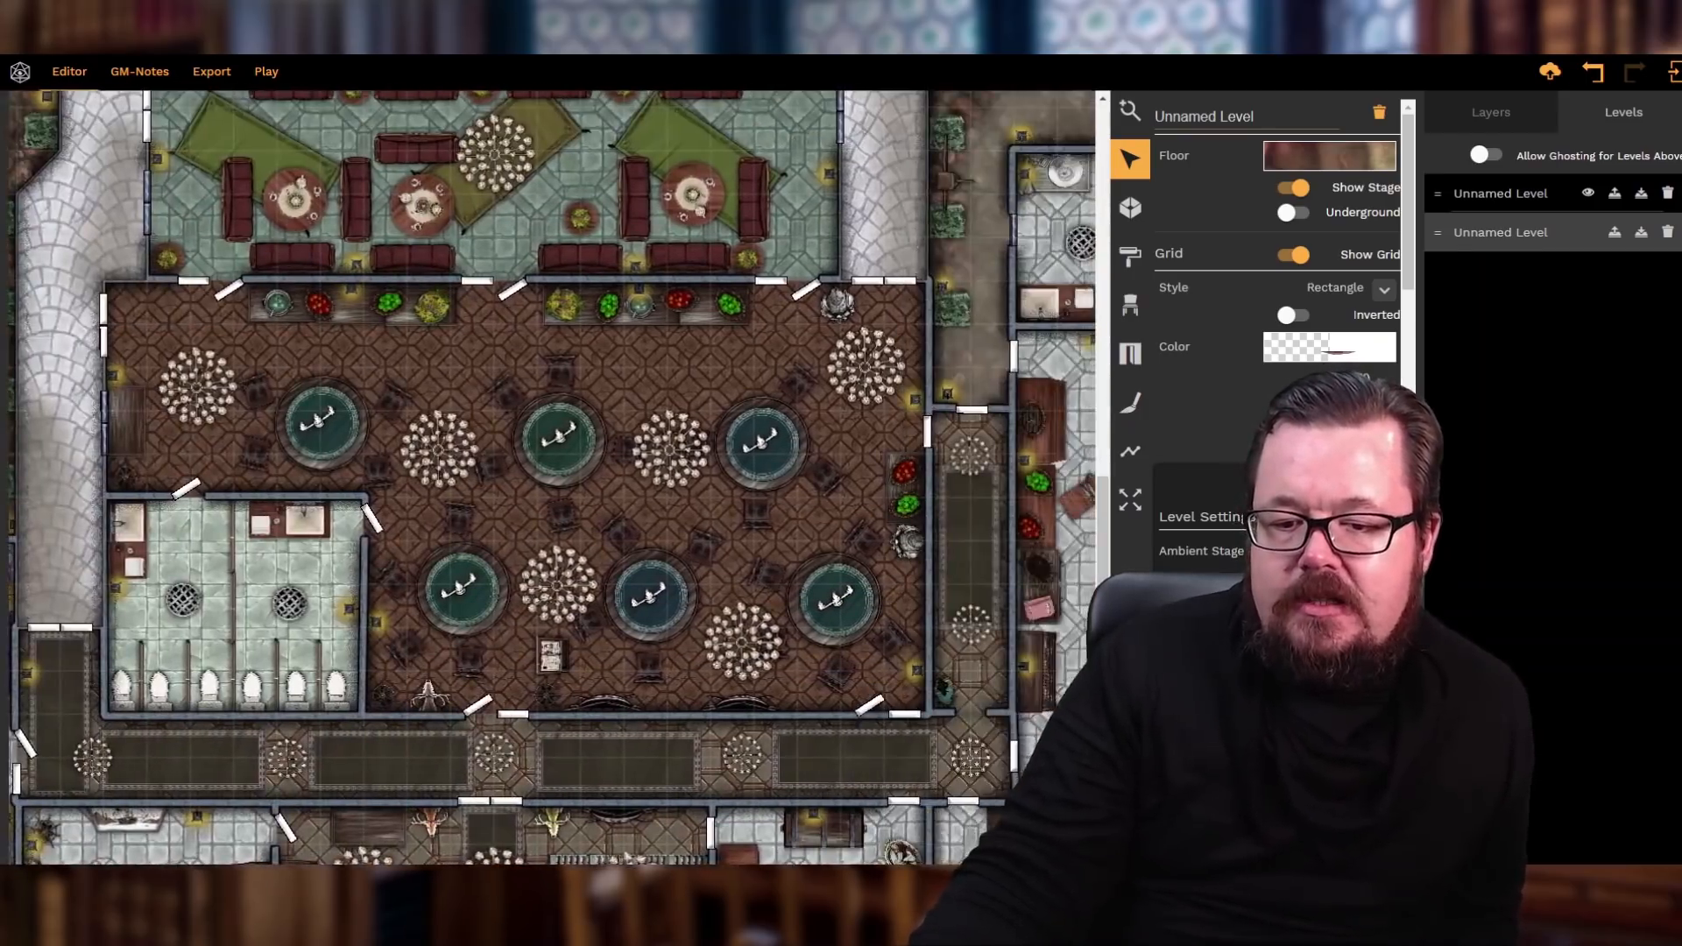
{"action": "scroll", "coordinate": [551, 478], "scroll_direction": "left", "scroll_amount": 1}
{"action": "scroll", "coordinate": [543, 744], "scroll_direction": "down", "scroll_amount": 2}
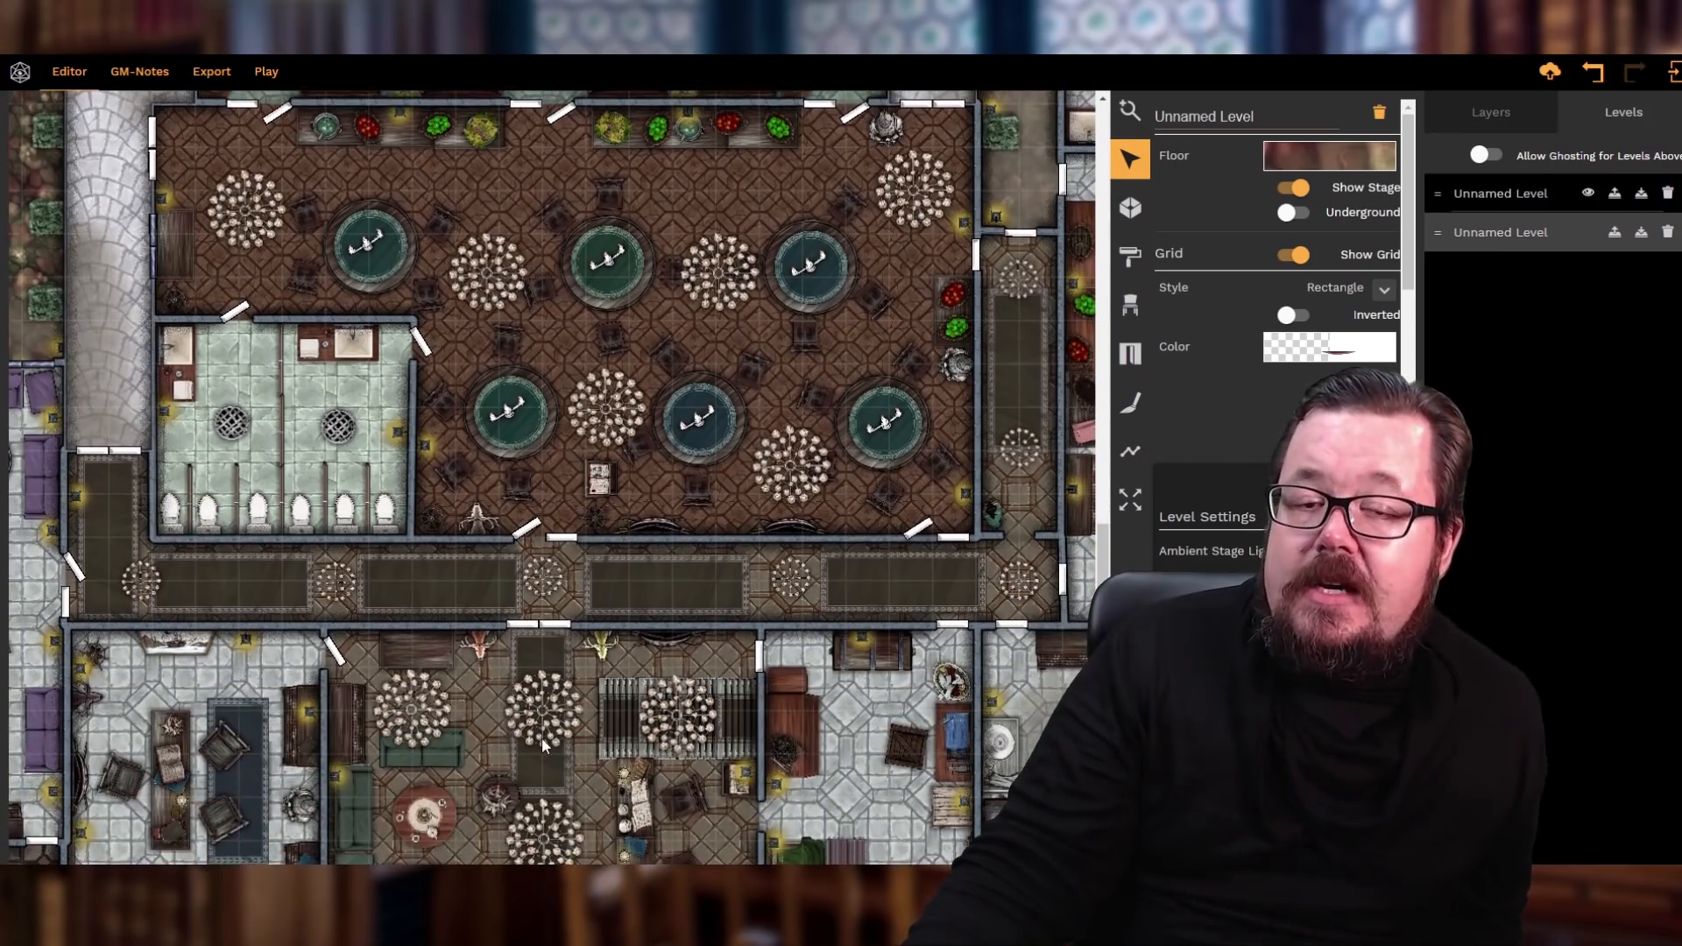
{"action": "scroll", "coordinate": [543, 745], "scroll_direction": "down", "scroll_amount": 2}
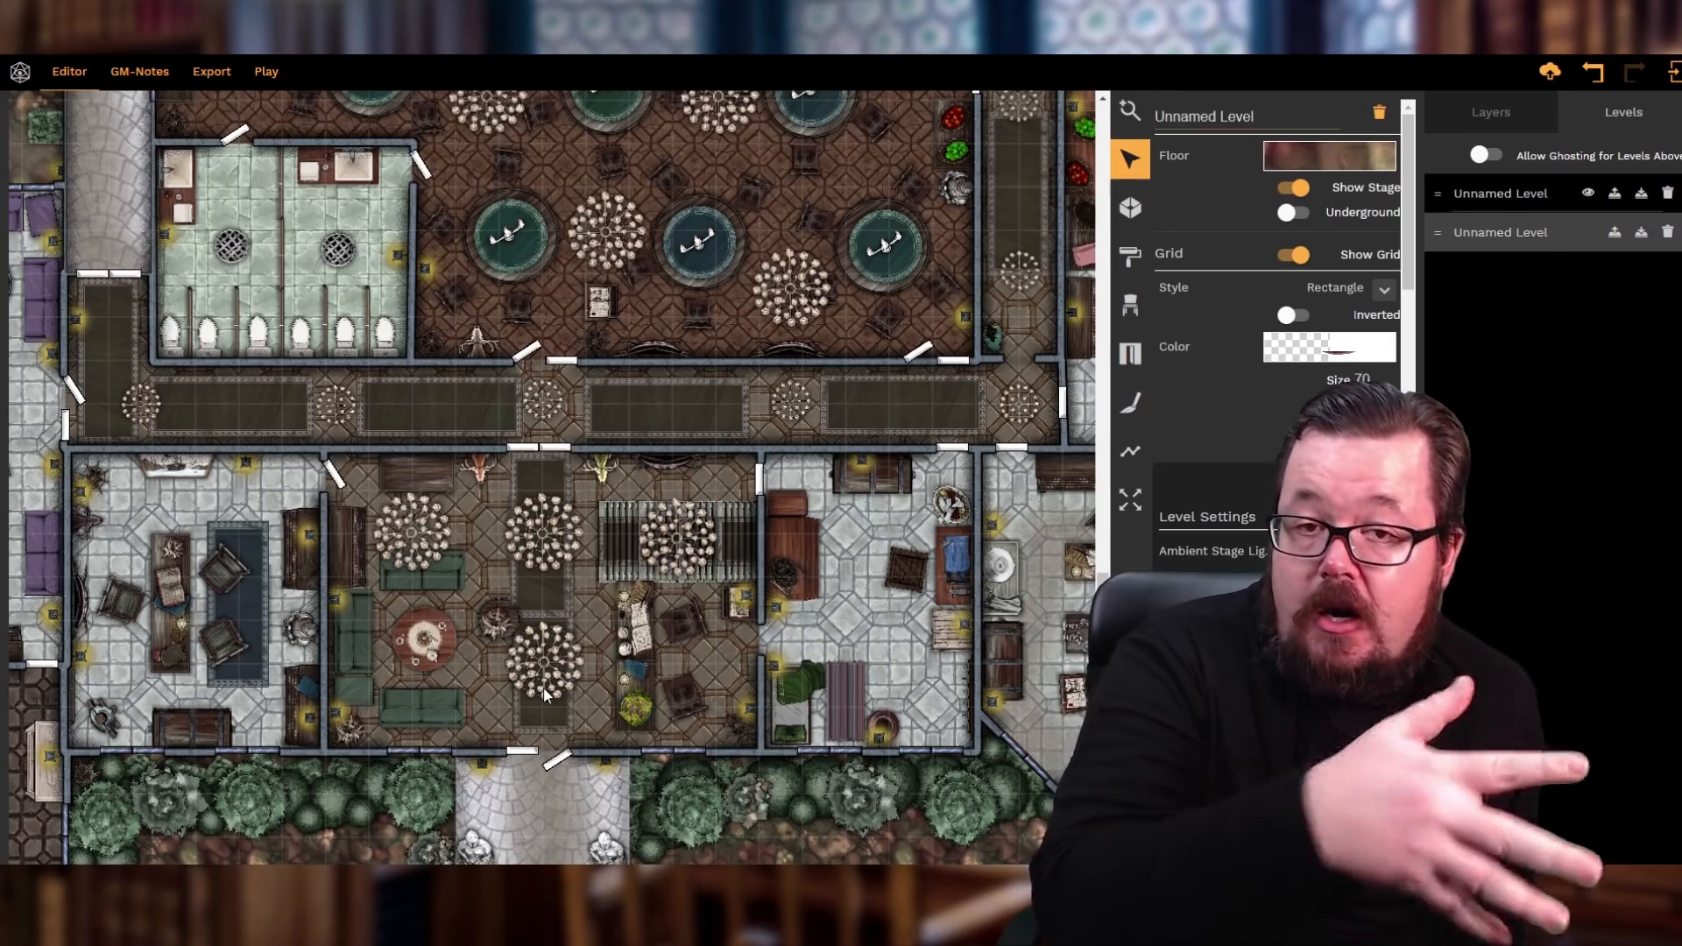
{"action": "scroll", "coordinate": [657, 559], "scroll_direction": "up", "scroll_amount": 4}
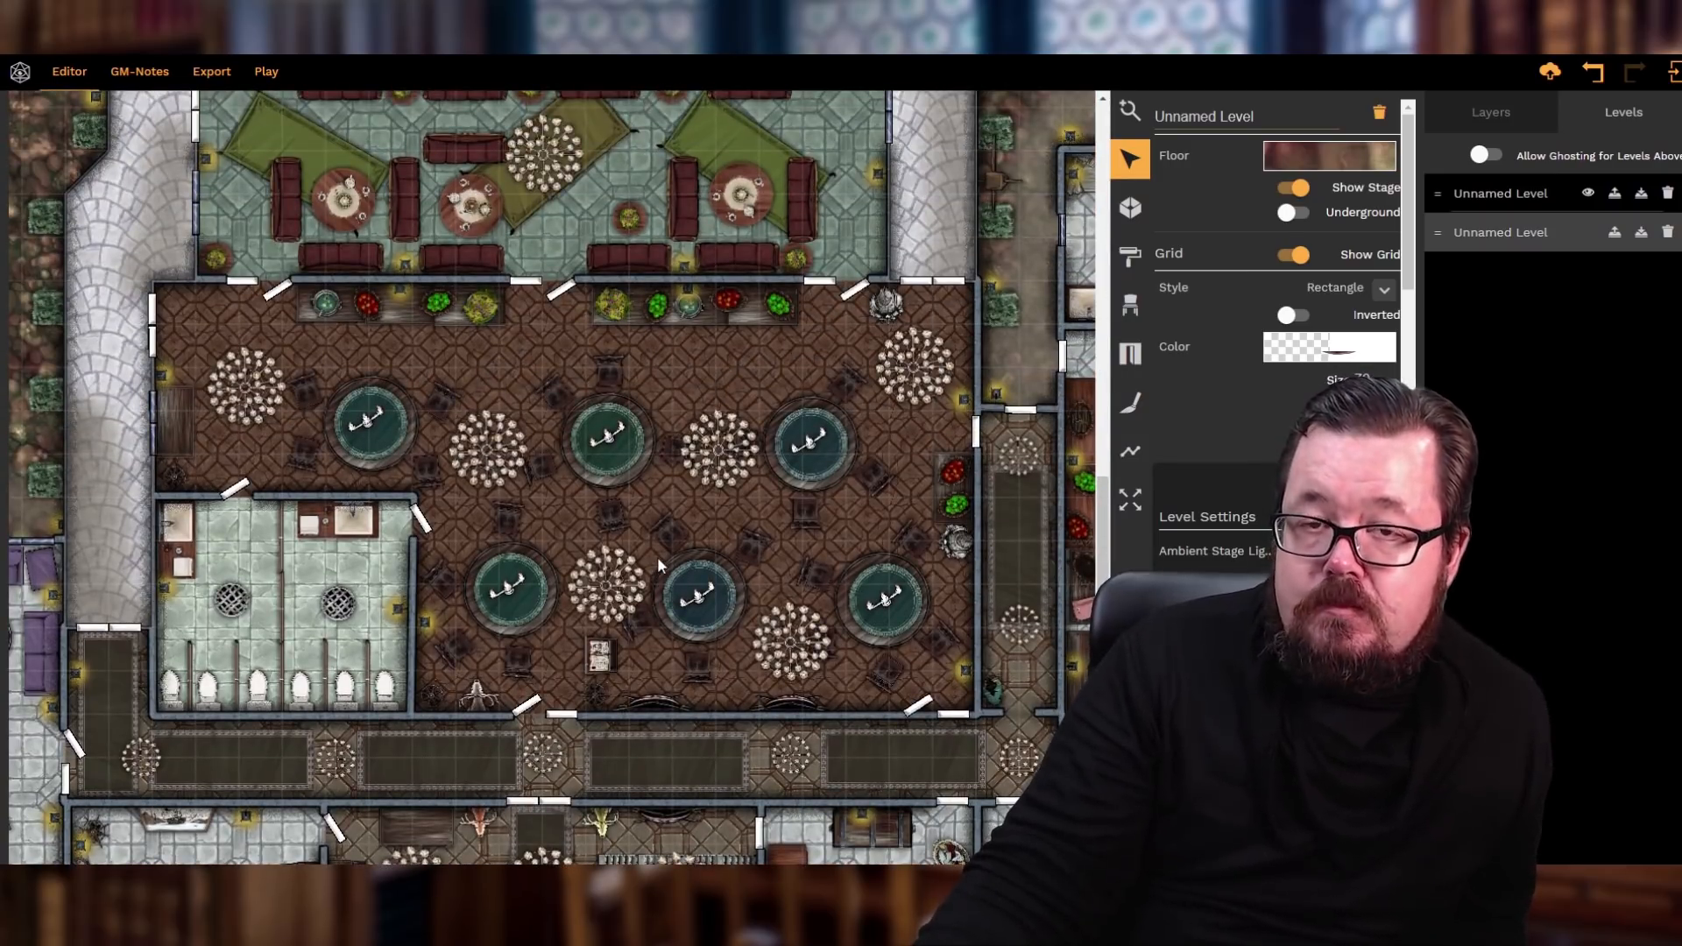
{"action": "scroll", "coordinate": [657, 555], "scroll_direction": "down", "scroll_amount": 3}
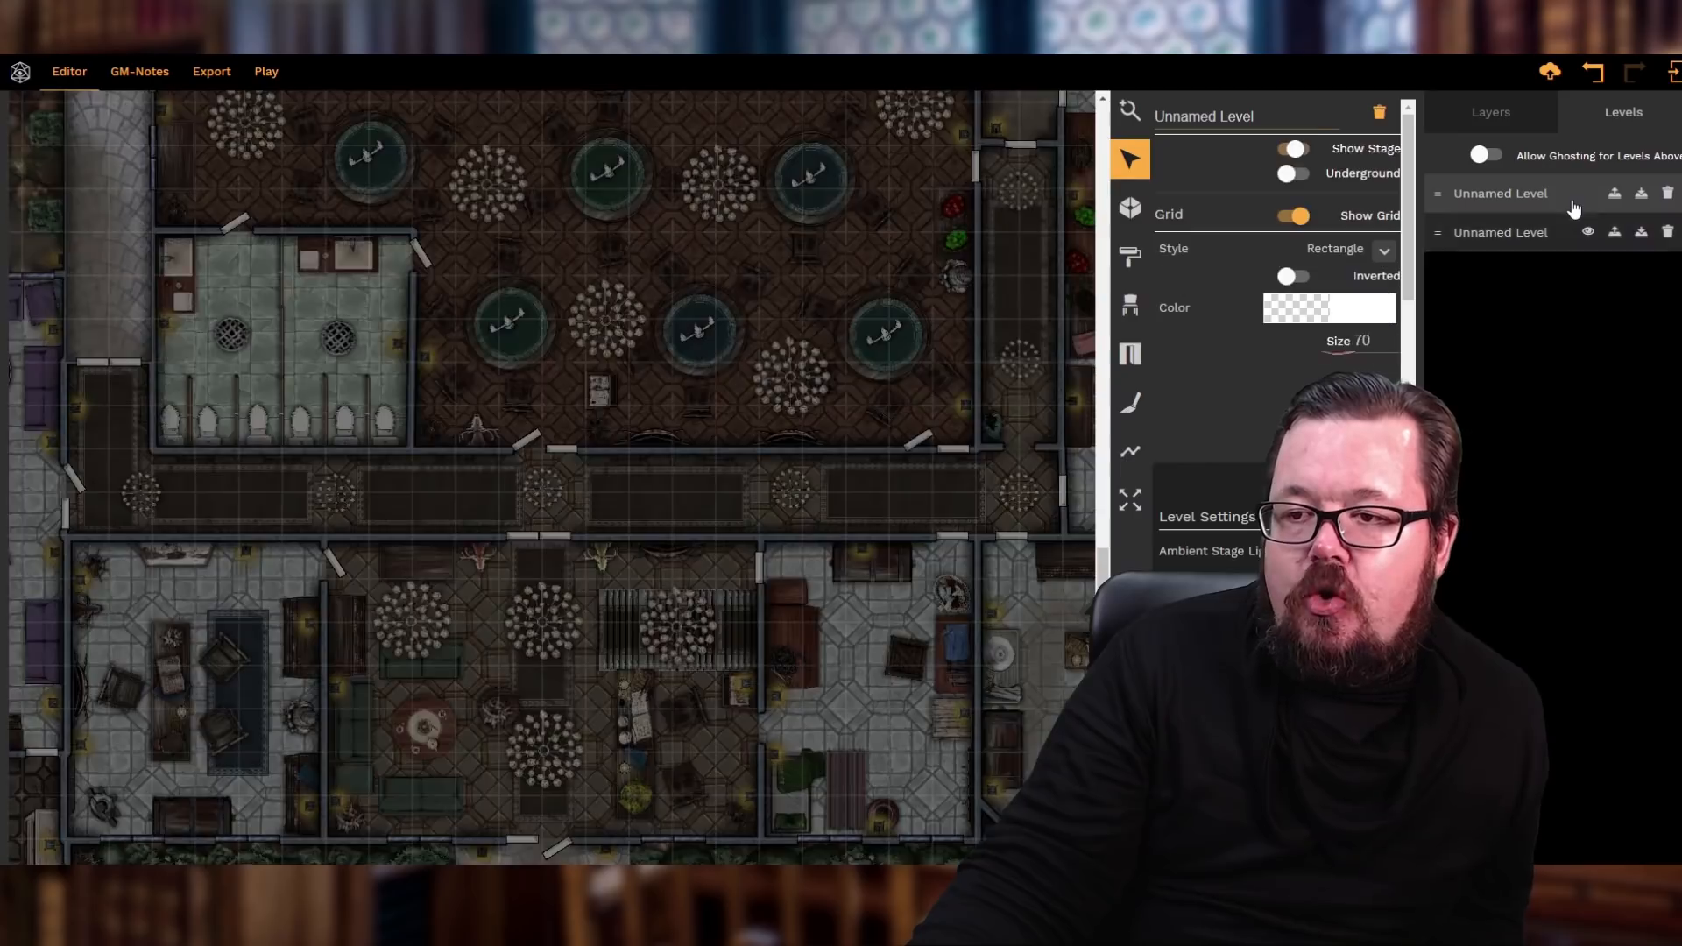
- Return to the new upper level, activate the Room tool and open the texture choices for its floor
{"action": "left_click", "coordinate": [1500, 232]}
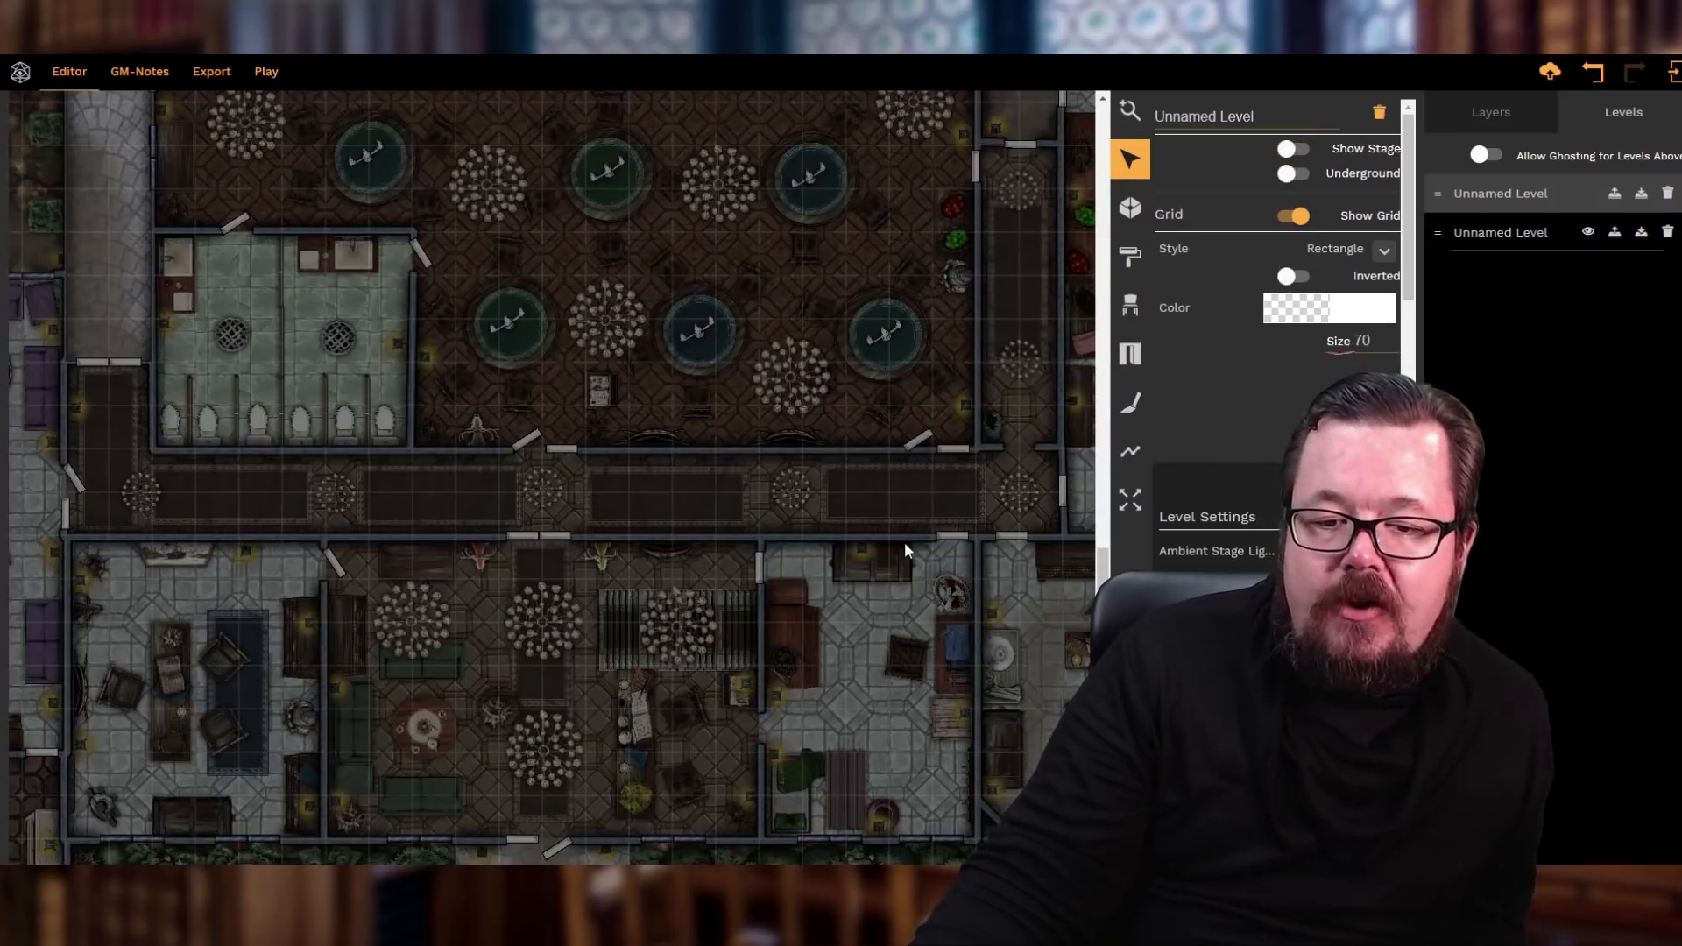
{"action": "scroll", "coordinate": [904, 540], "scroll_direction": "down", "scroll_amount": 2}
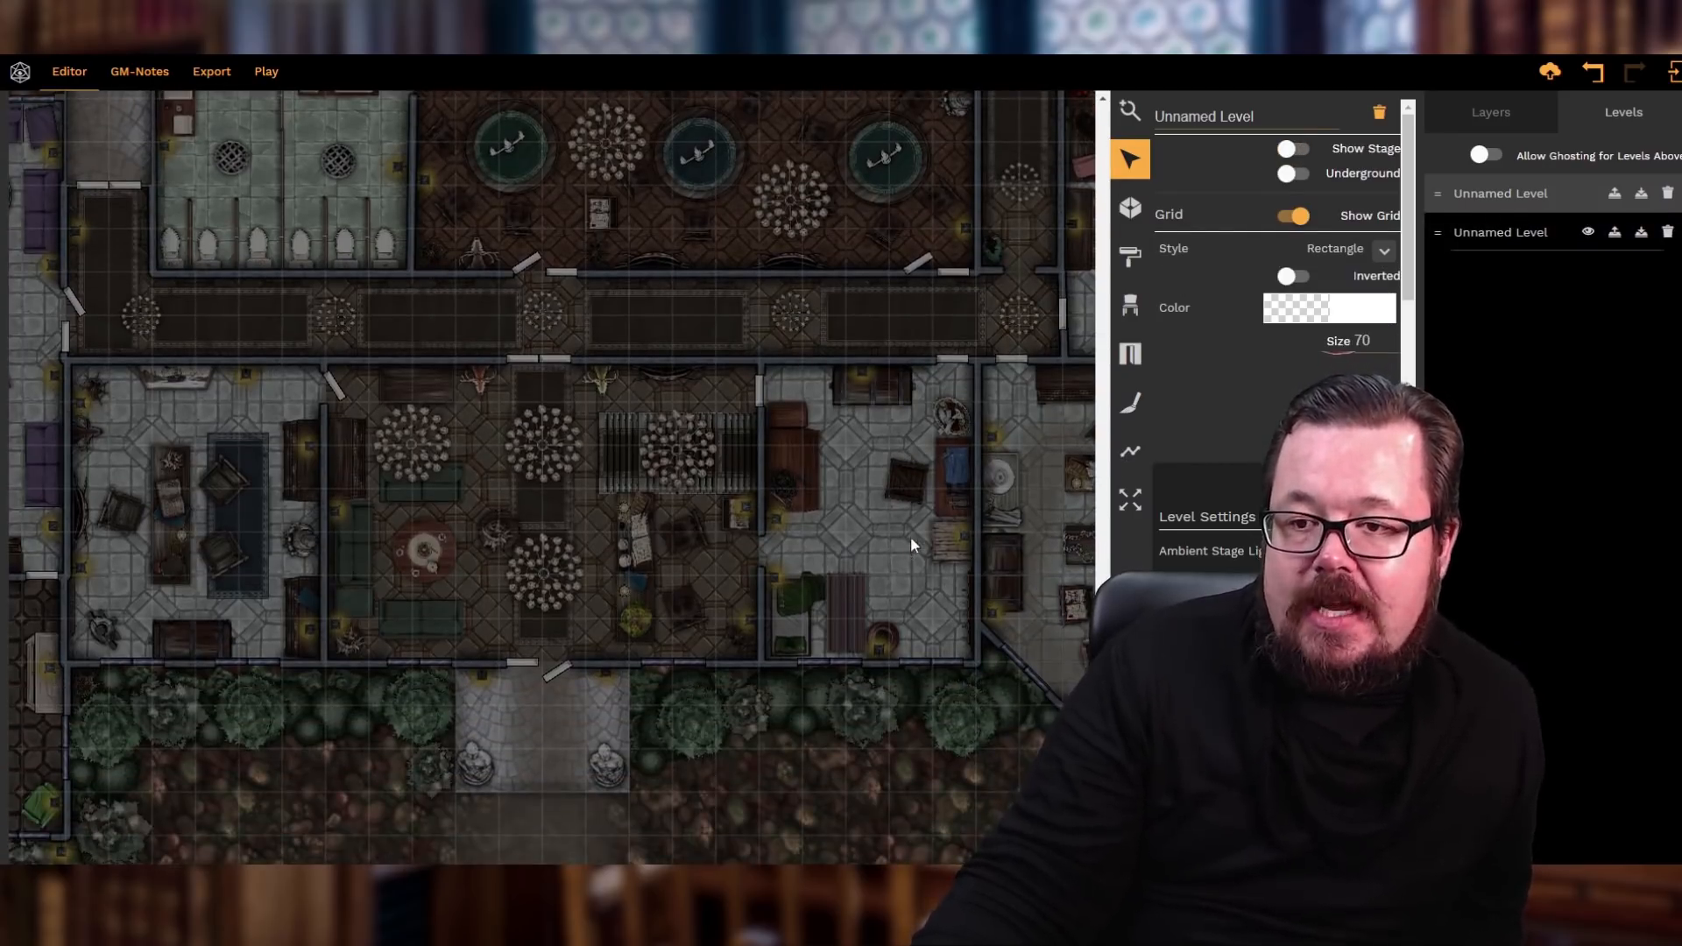
{"action": "left_click", "coordinate": [1130, 207]}
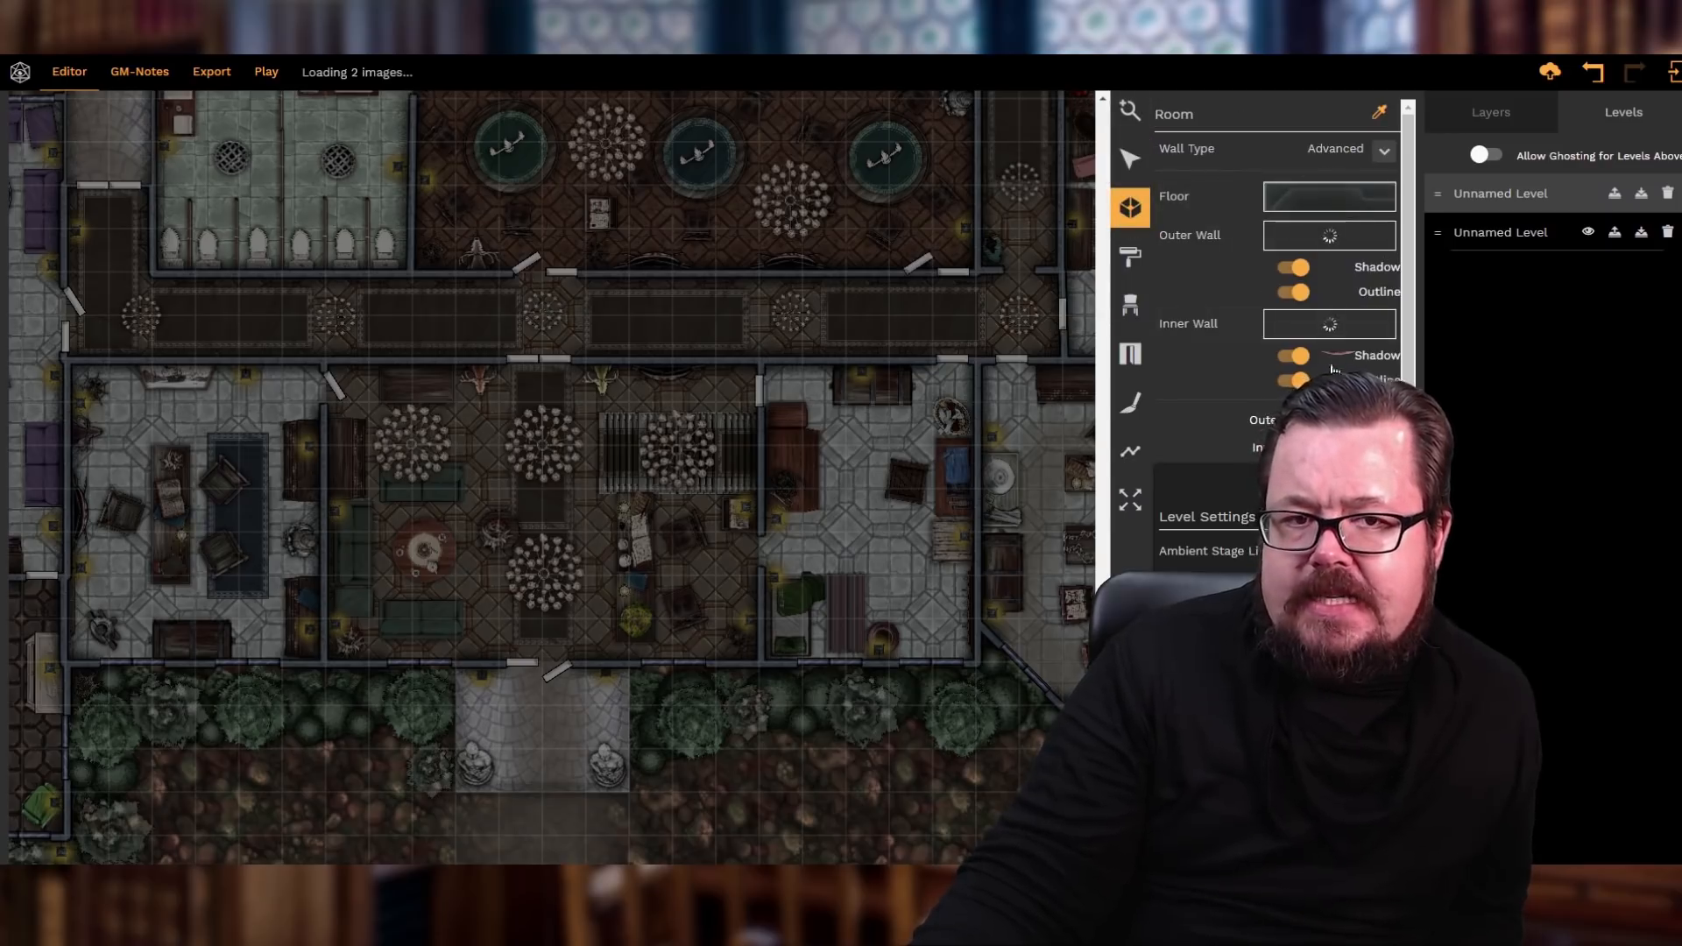
{"action": "left_click", "coordinate": [1328, 206]}
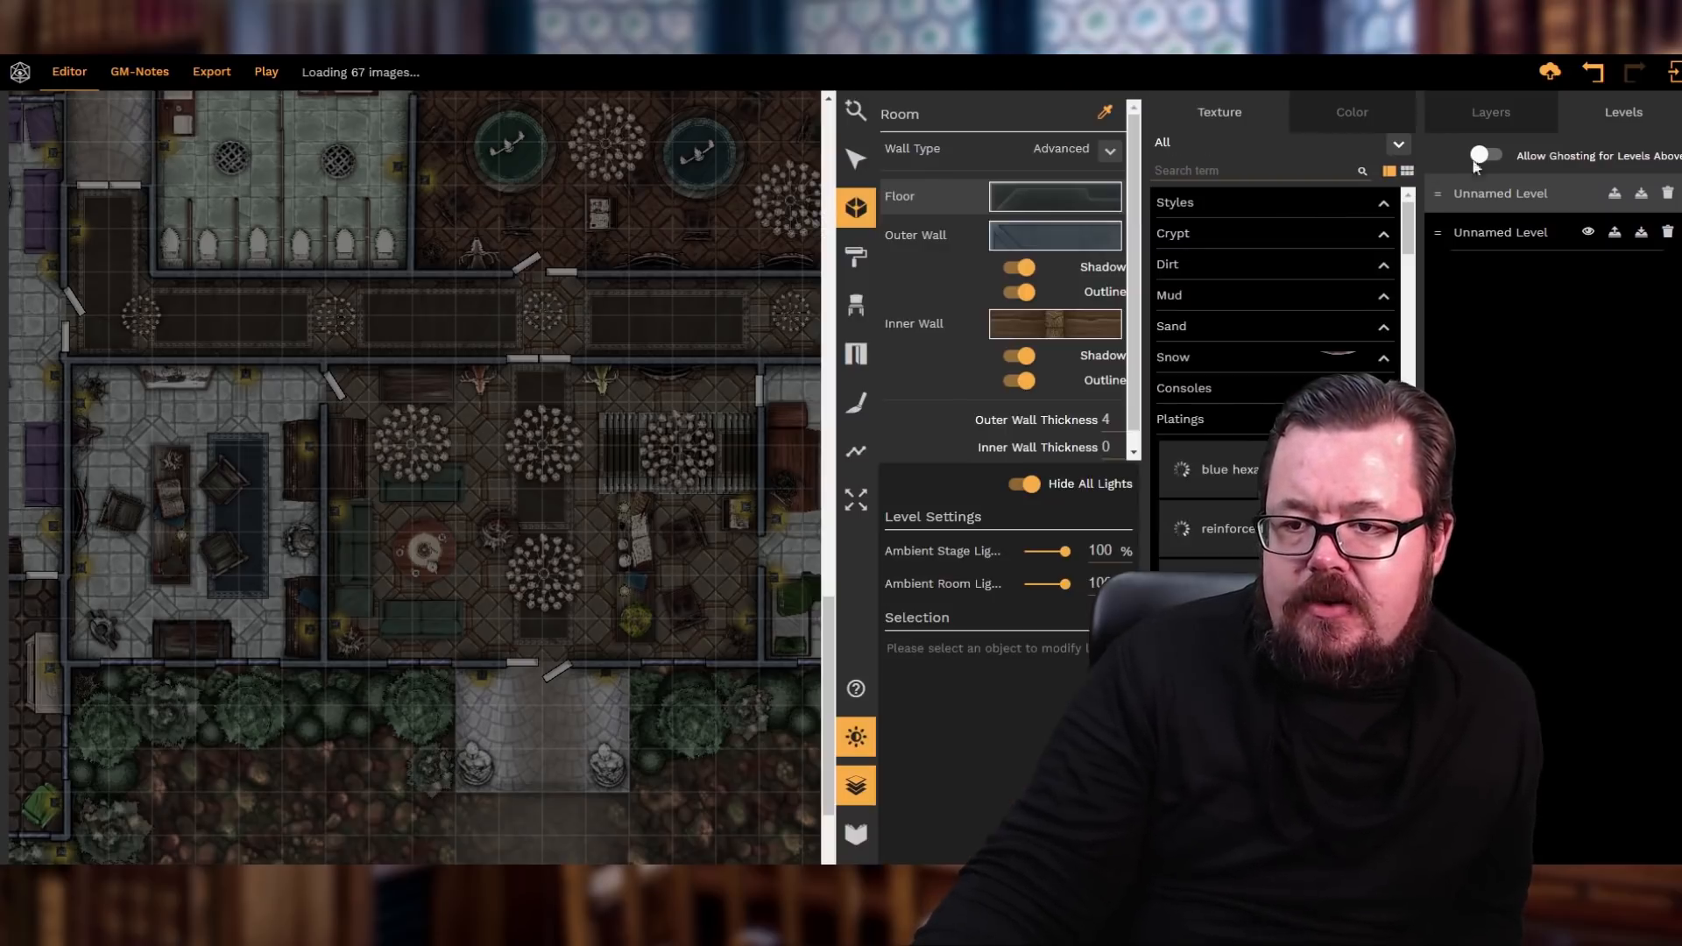
{"action": "left_click", "coordinate": [1362, 419]}
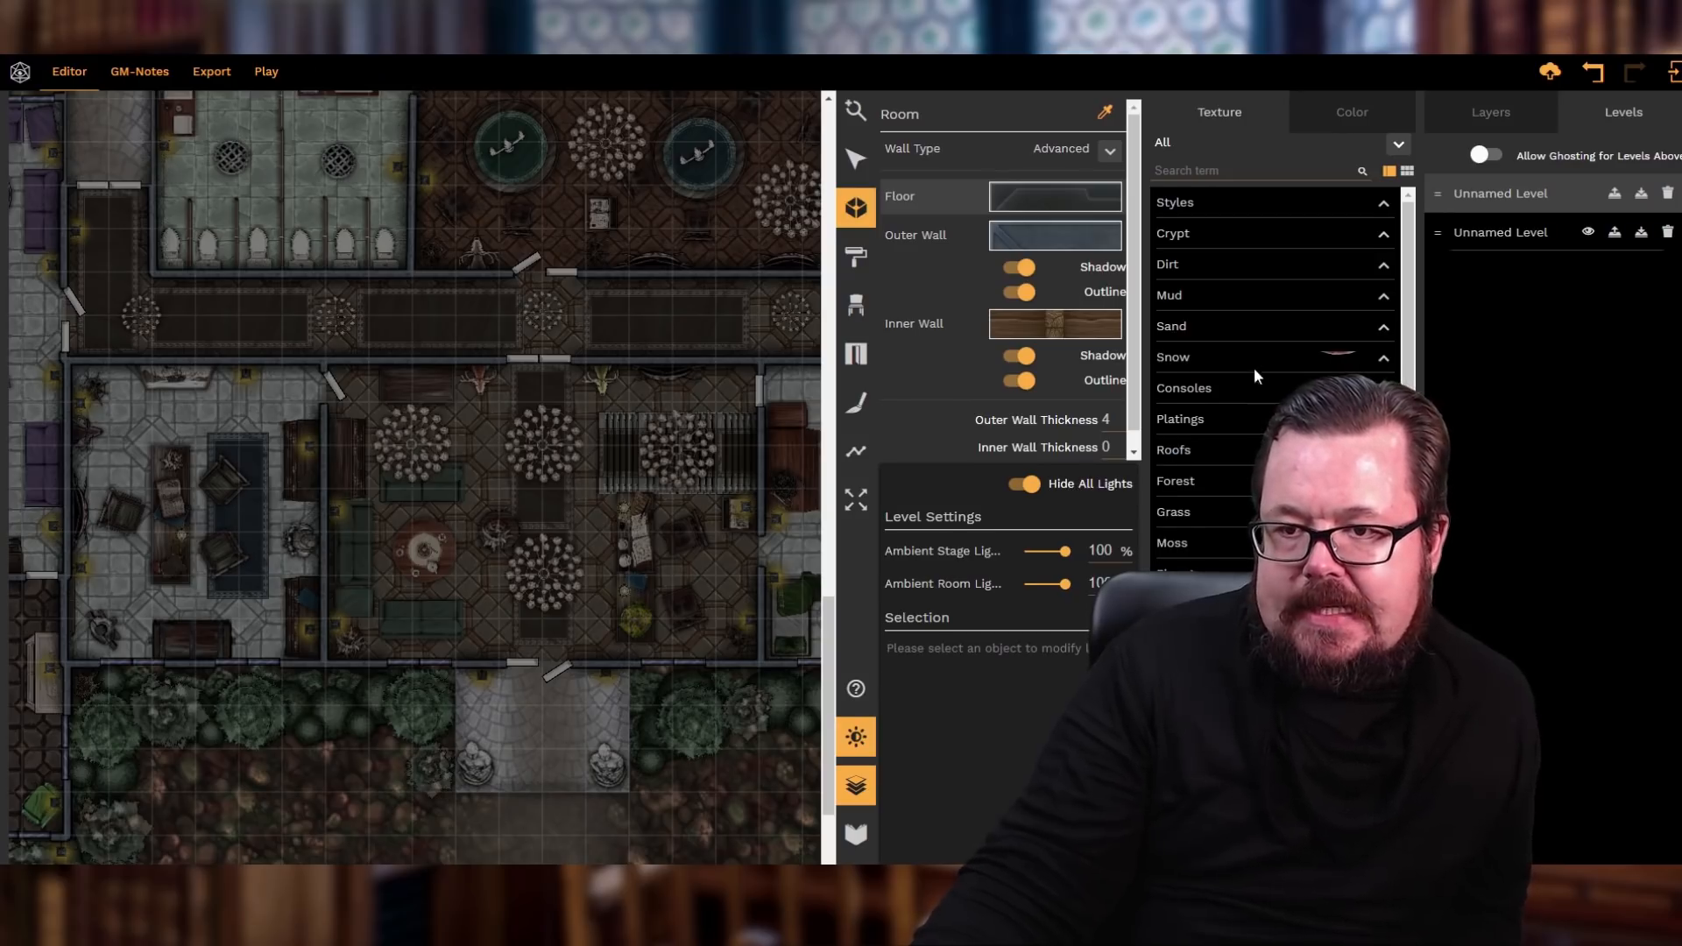
{"action": "scroll", "coordinate": [1249, 361], "scroll_direction": "down", "scroll_amount": 1}
{"action": "left_click", "coordinate": [1253, 519]}
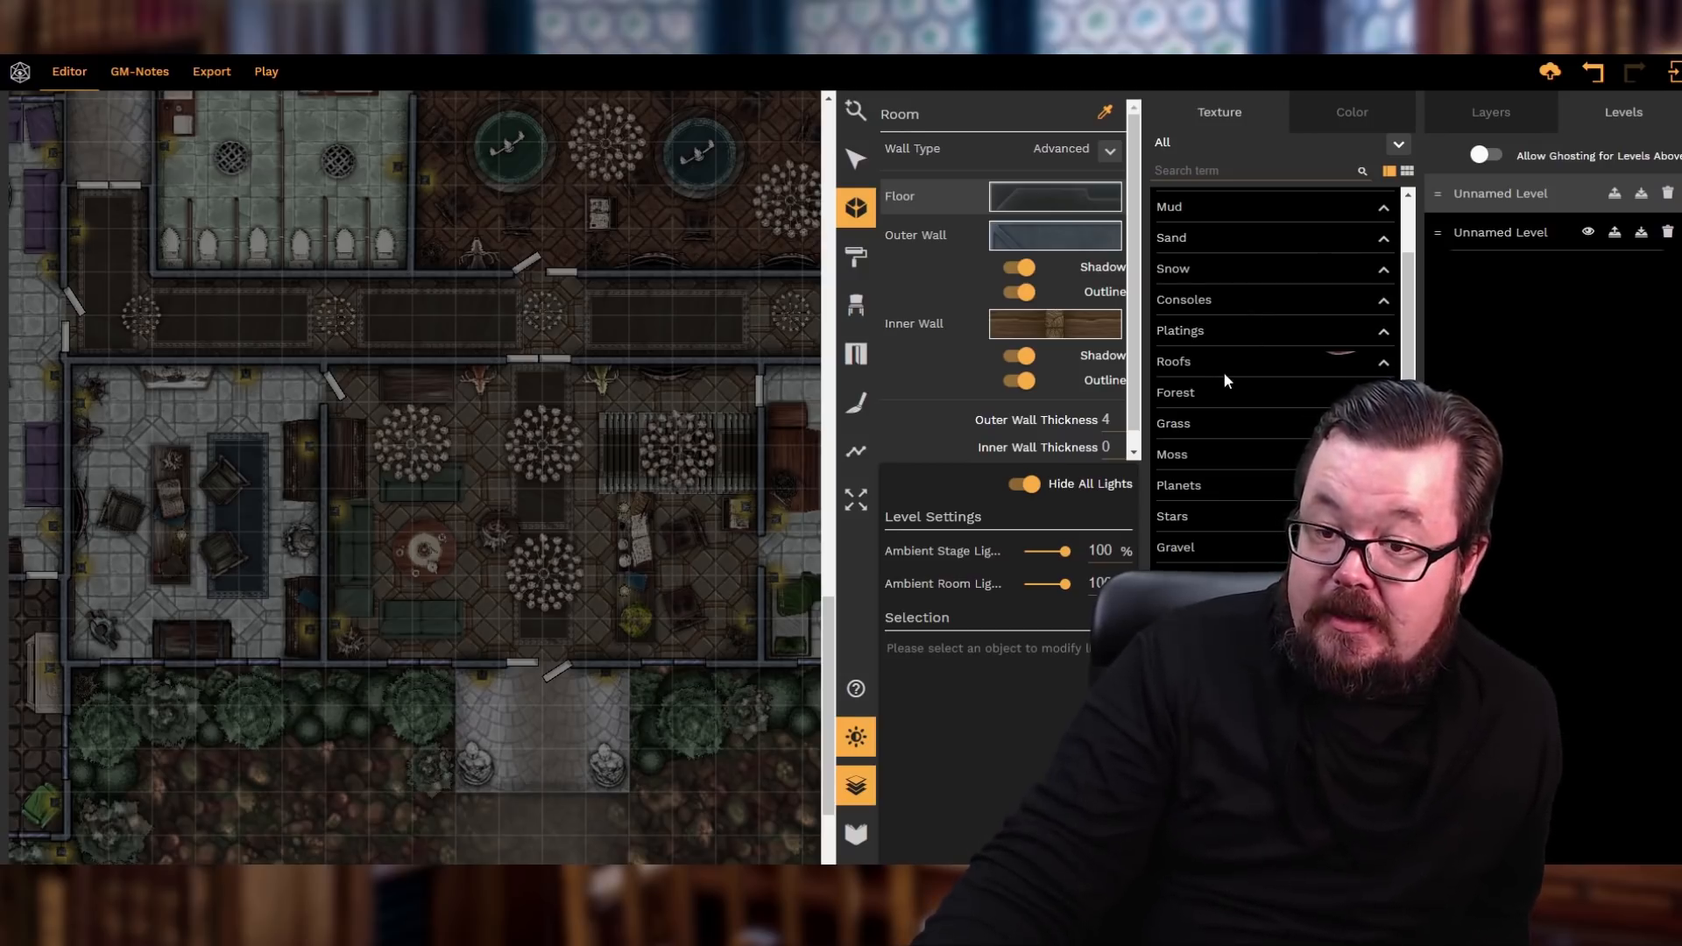
- Browse the texture categories for a suitable room floor, including the Crypt textures
{"action": "scroll", "coordinate": [1225, 377], "scroll_direction": "down", "scroll_amount": 3}
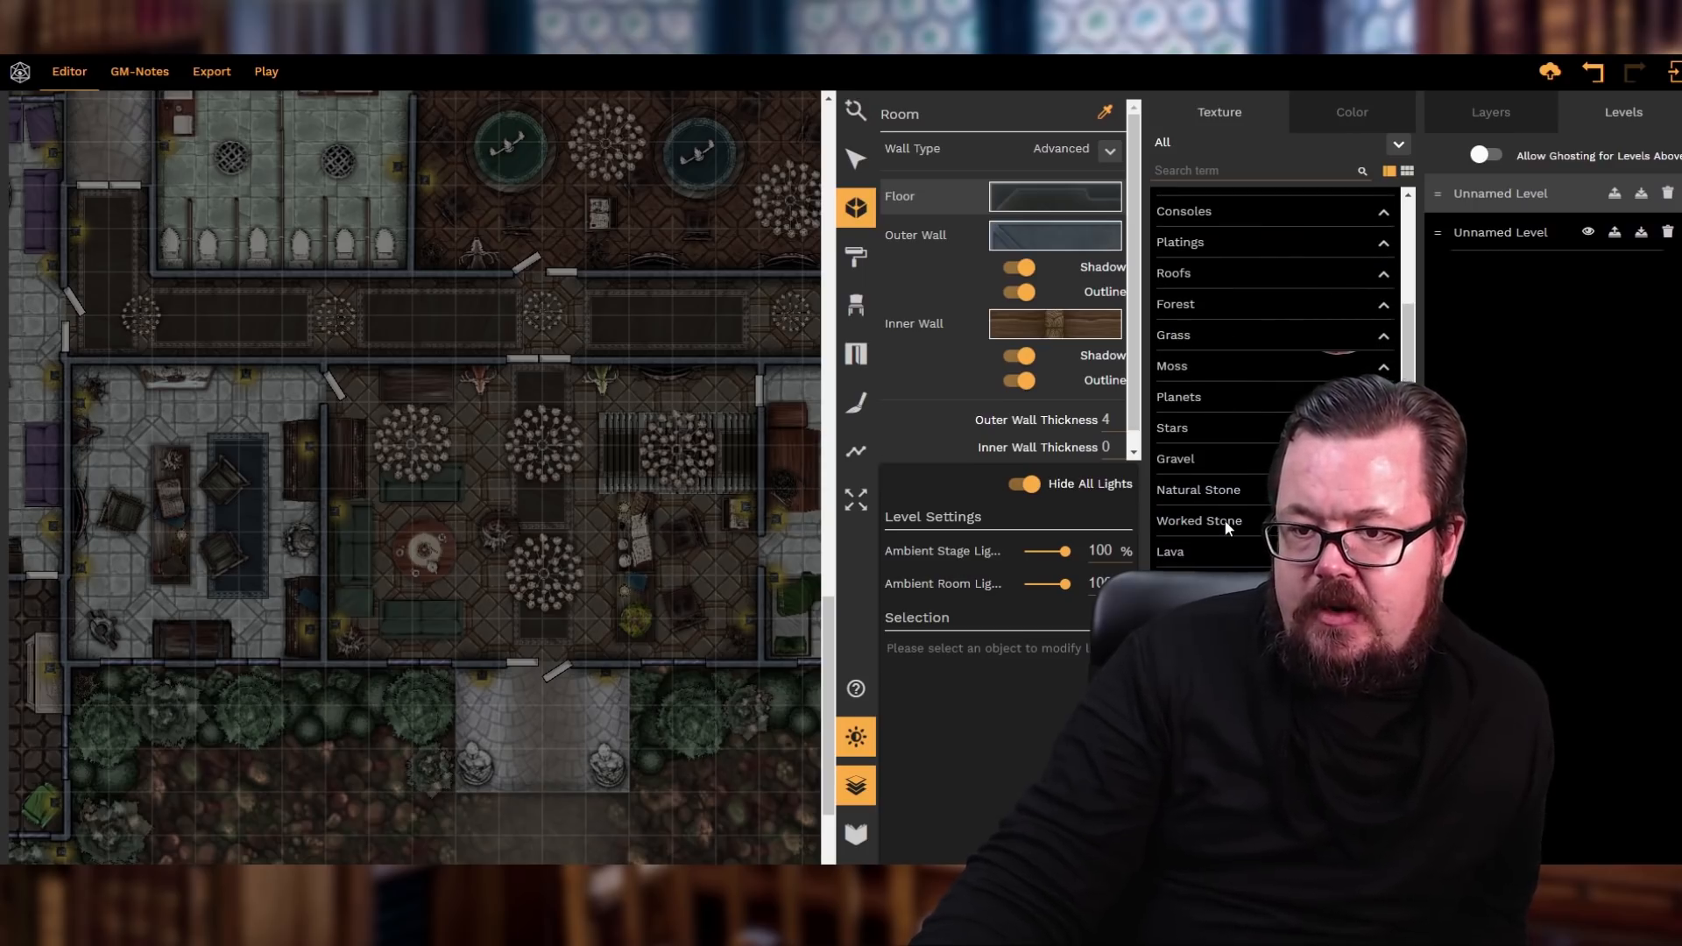
{"action": "scroll", "coordinate": [1225, 524], "scroll_direction": "up", "scroll_amount": 3}
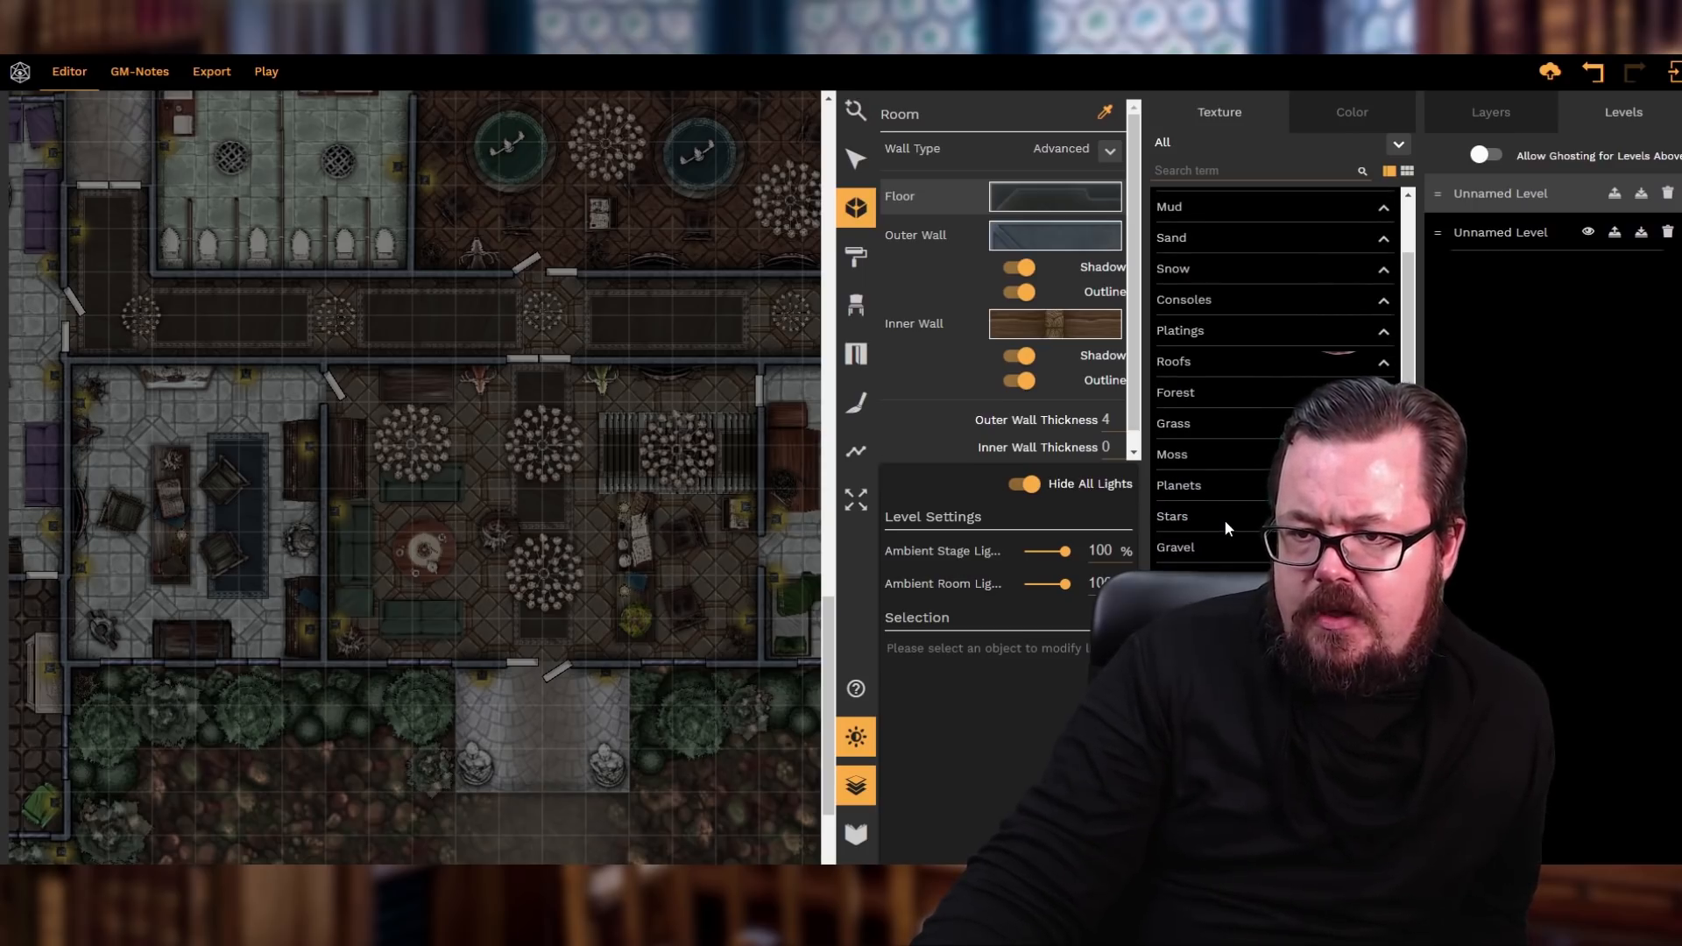
{"action": "scroll", "coordinate": [1225, 526], "scroll_direction": "up", "scroll_amount": 3}
{"action": "scroll", "coordinate": [1225, 525], "scroll_direction": "down", "scroll_amount": 3}
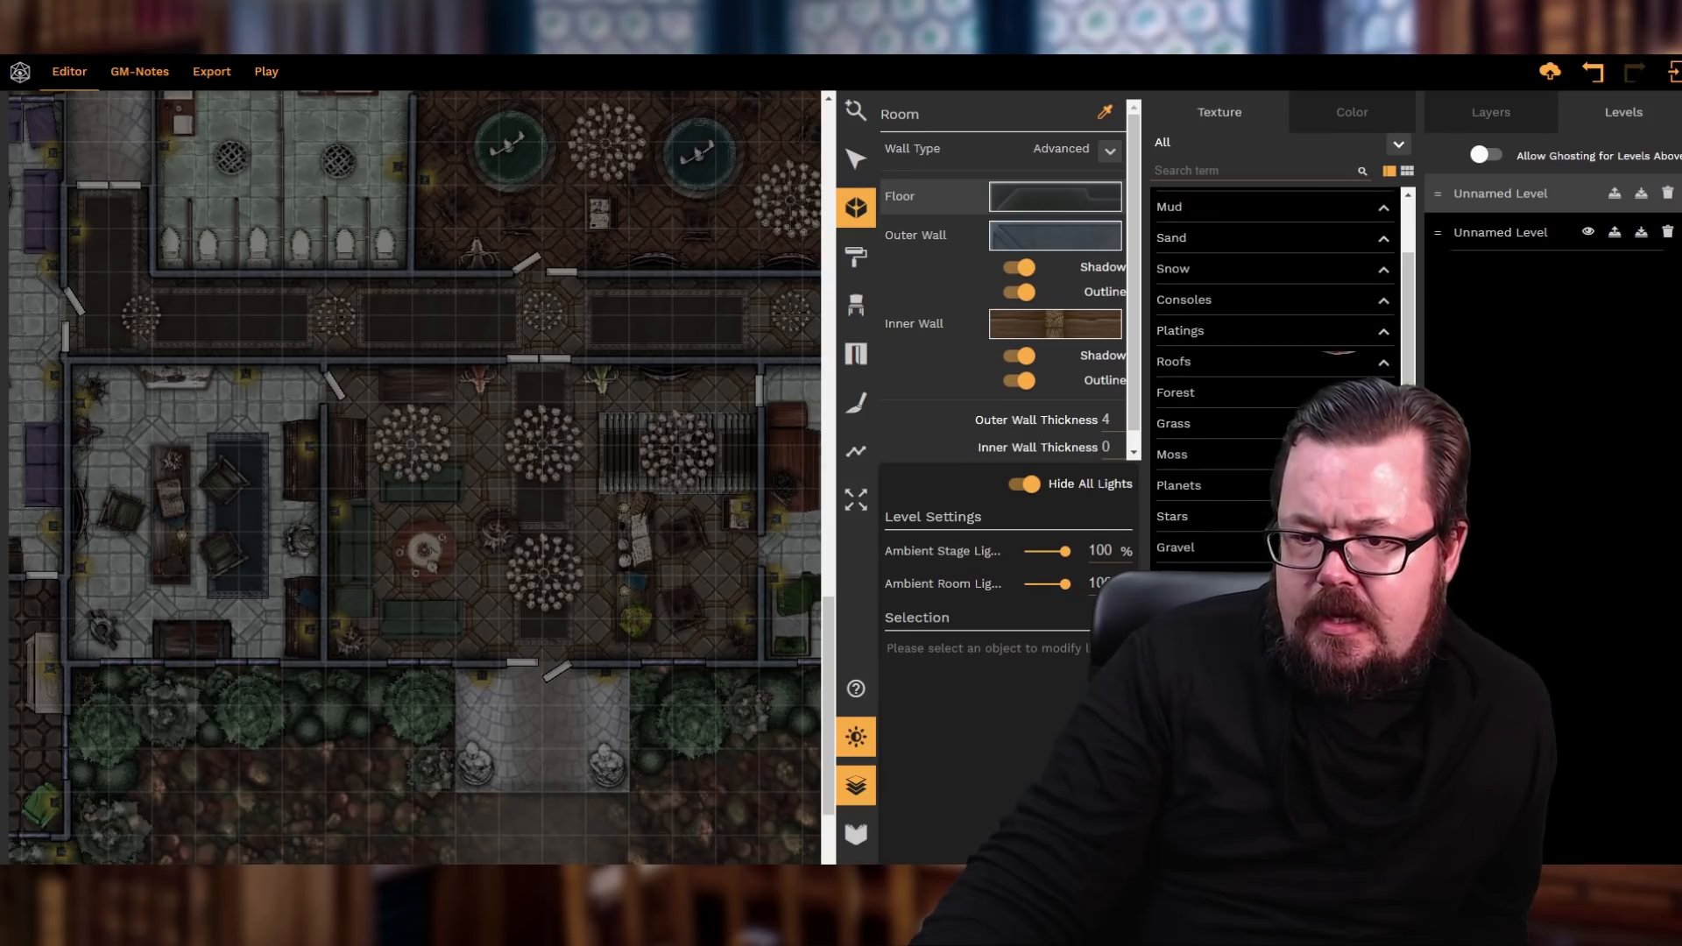
{"action": "scroll", "coordinate": [1197, 376], "scroll_direction": "up", "scroll_amount": 3}
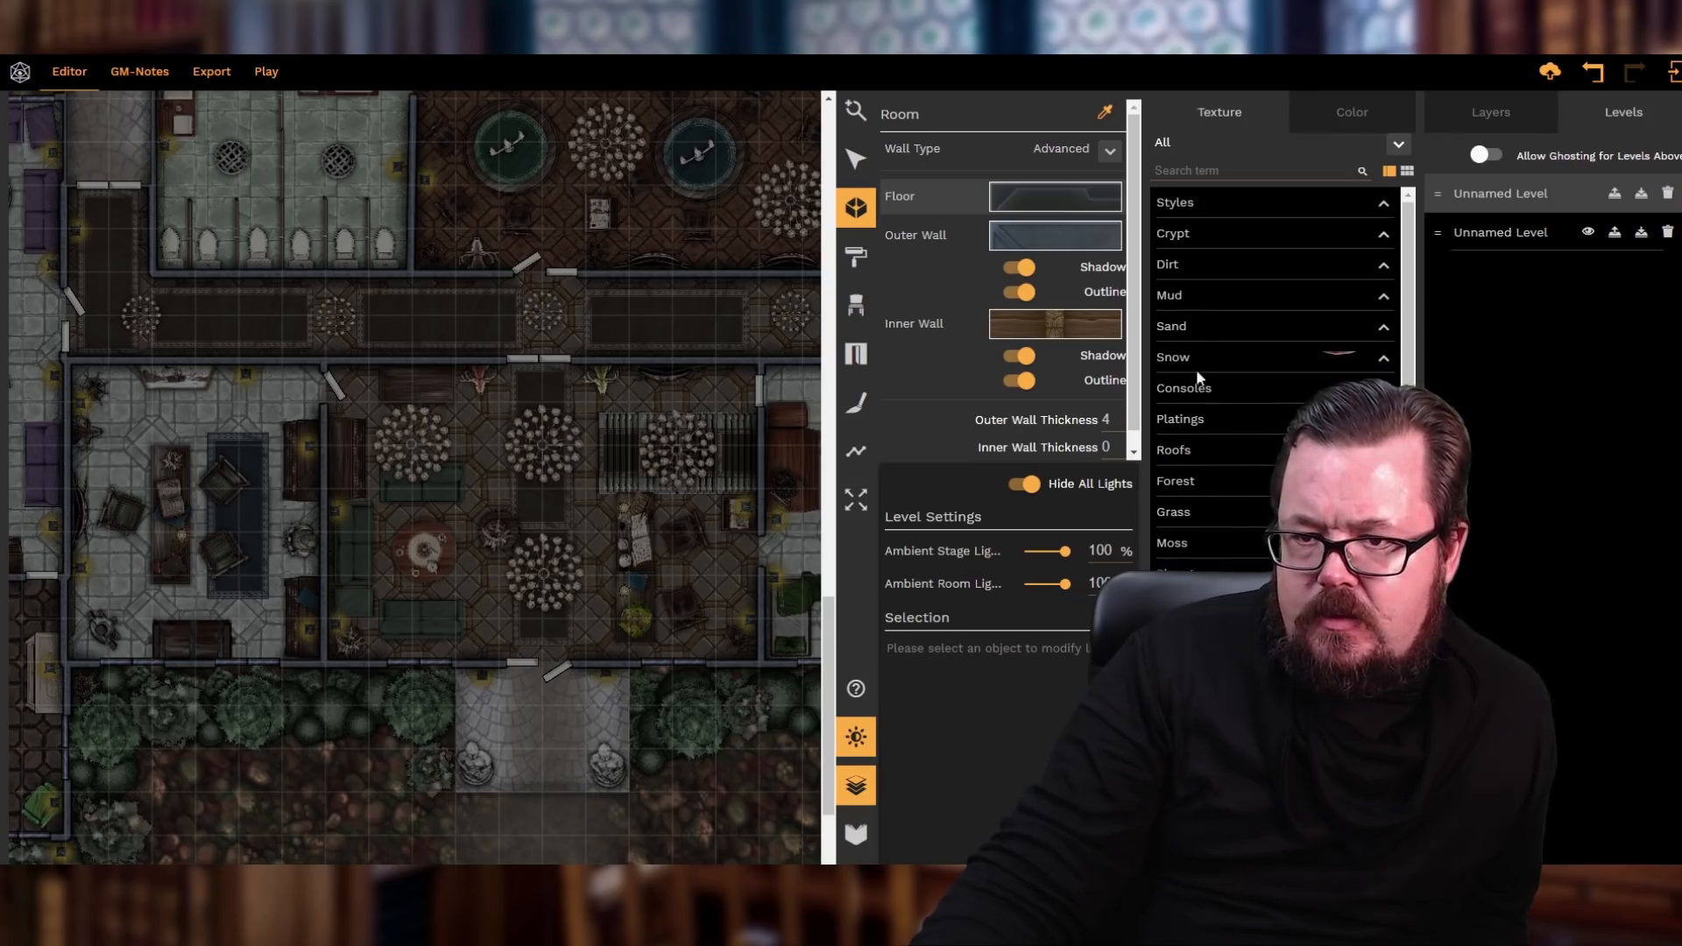
{"action": "left_click", "coordinate": [1190, 234]}
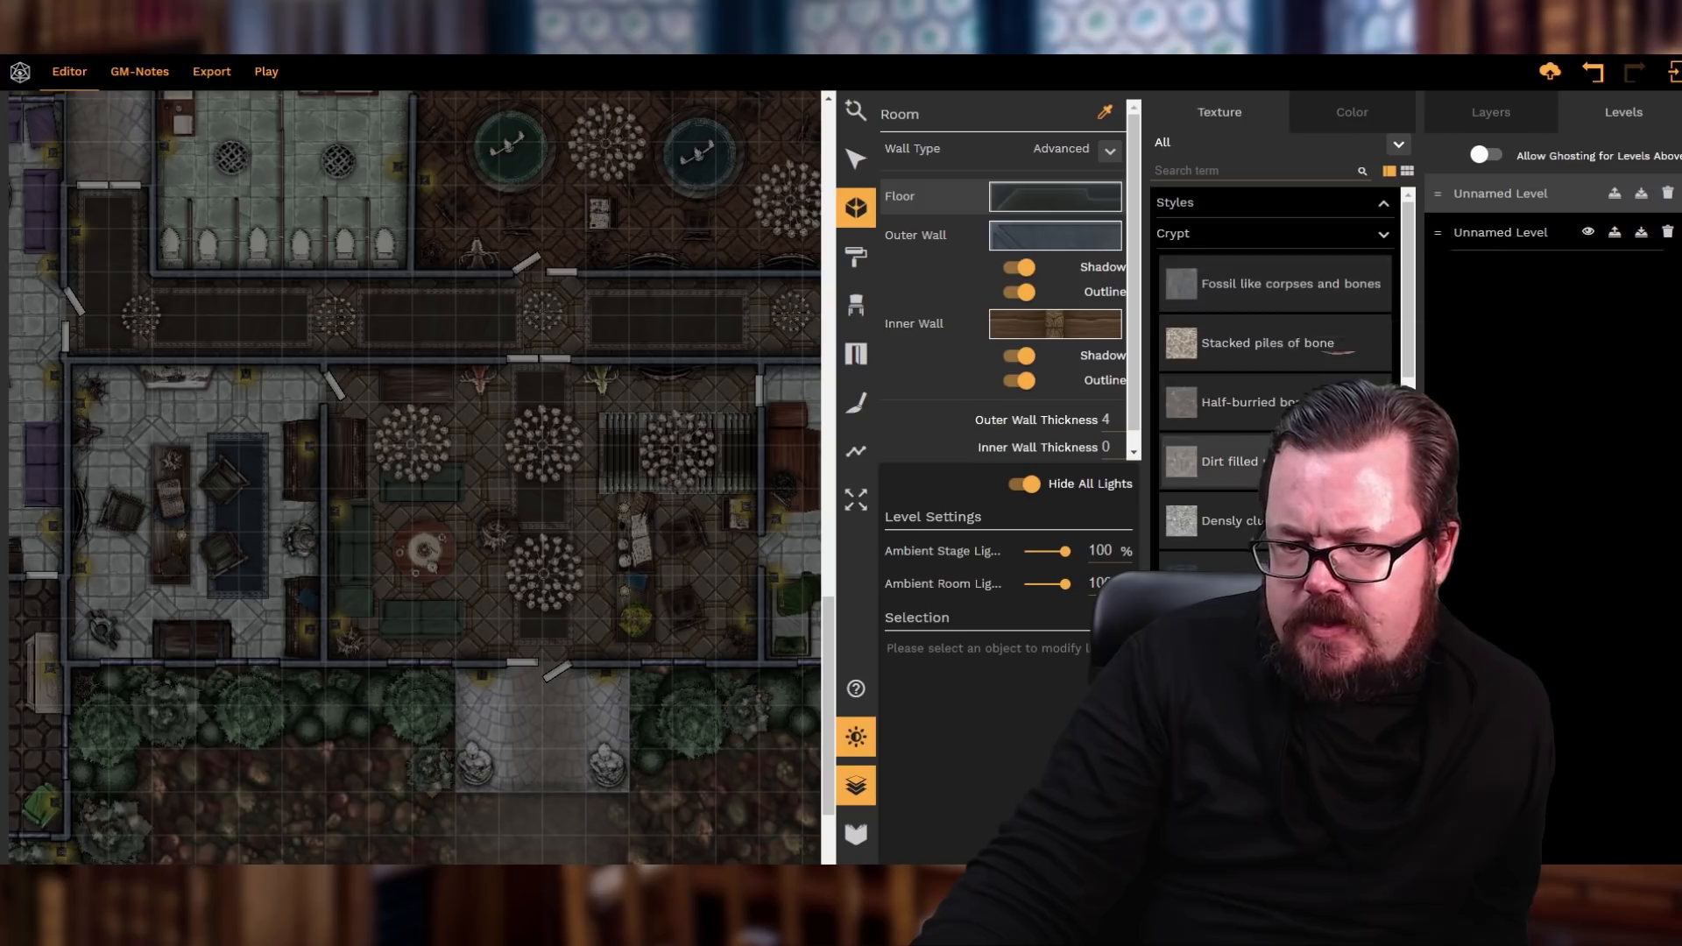
{"action": "scroll", "coordinate": [1300, 308], "scroll_direction": "down", "scroll_amount": 5}
{"action": "scroll", "coordinate": [1270, 376], "scroll_direction": "down", "scroll_amount": 3}
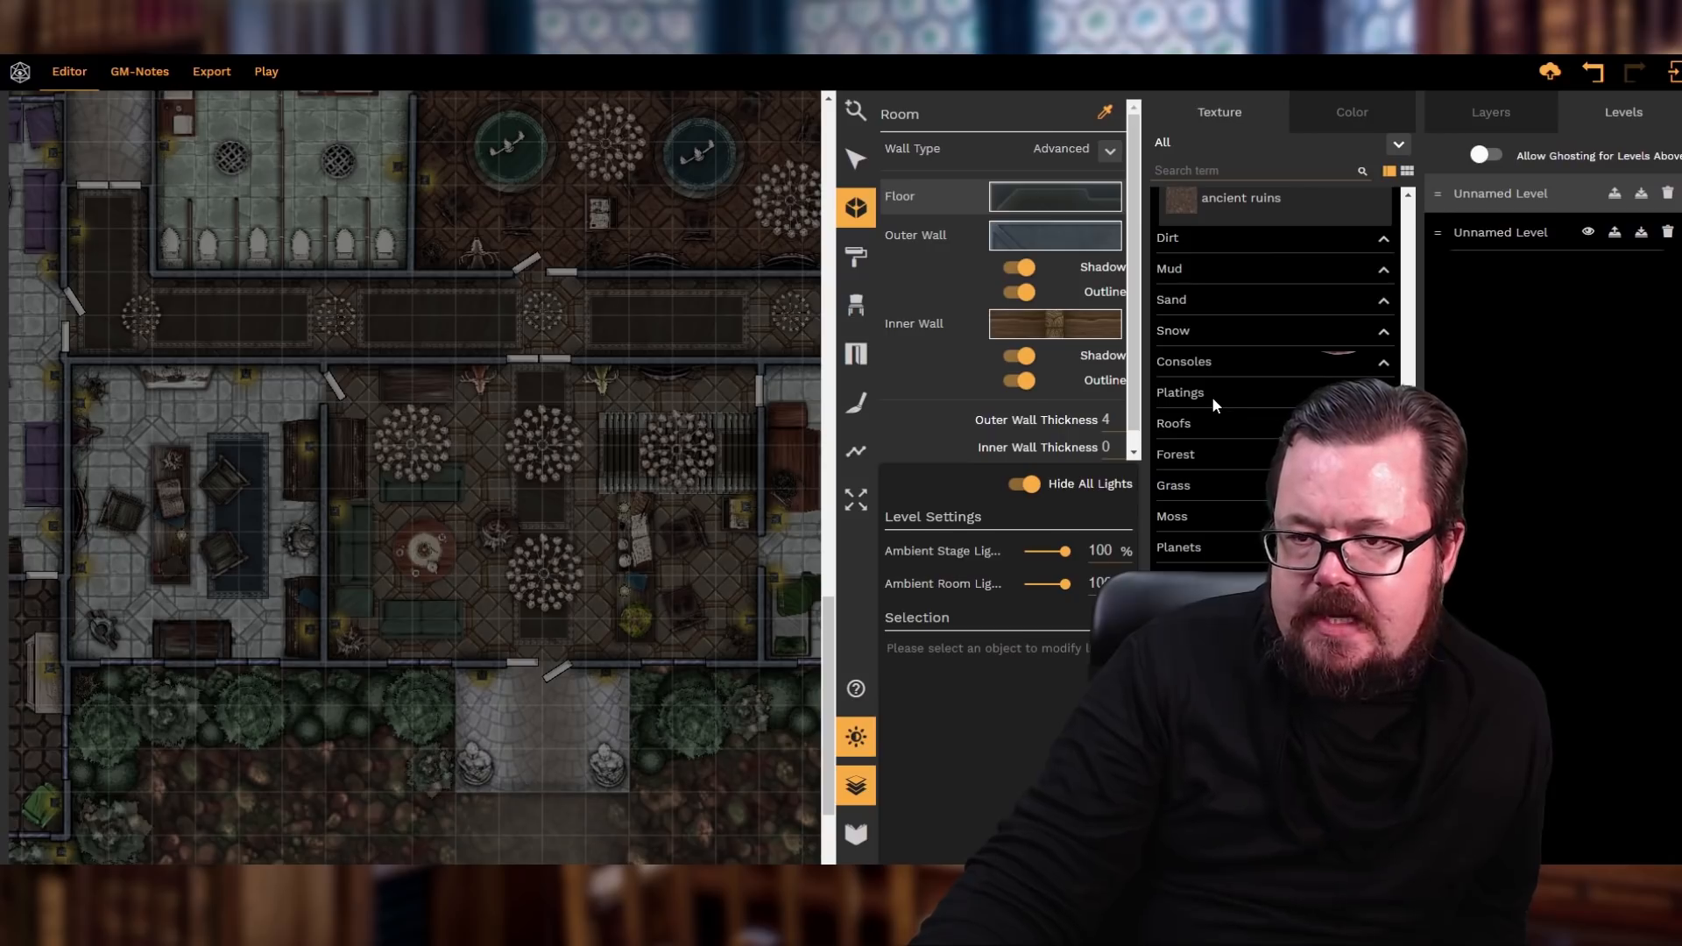
{"action": "scroll", "coordinate": [1211, 396], "scroll_direction": "down", "scroll_amount": 3}
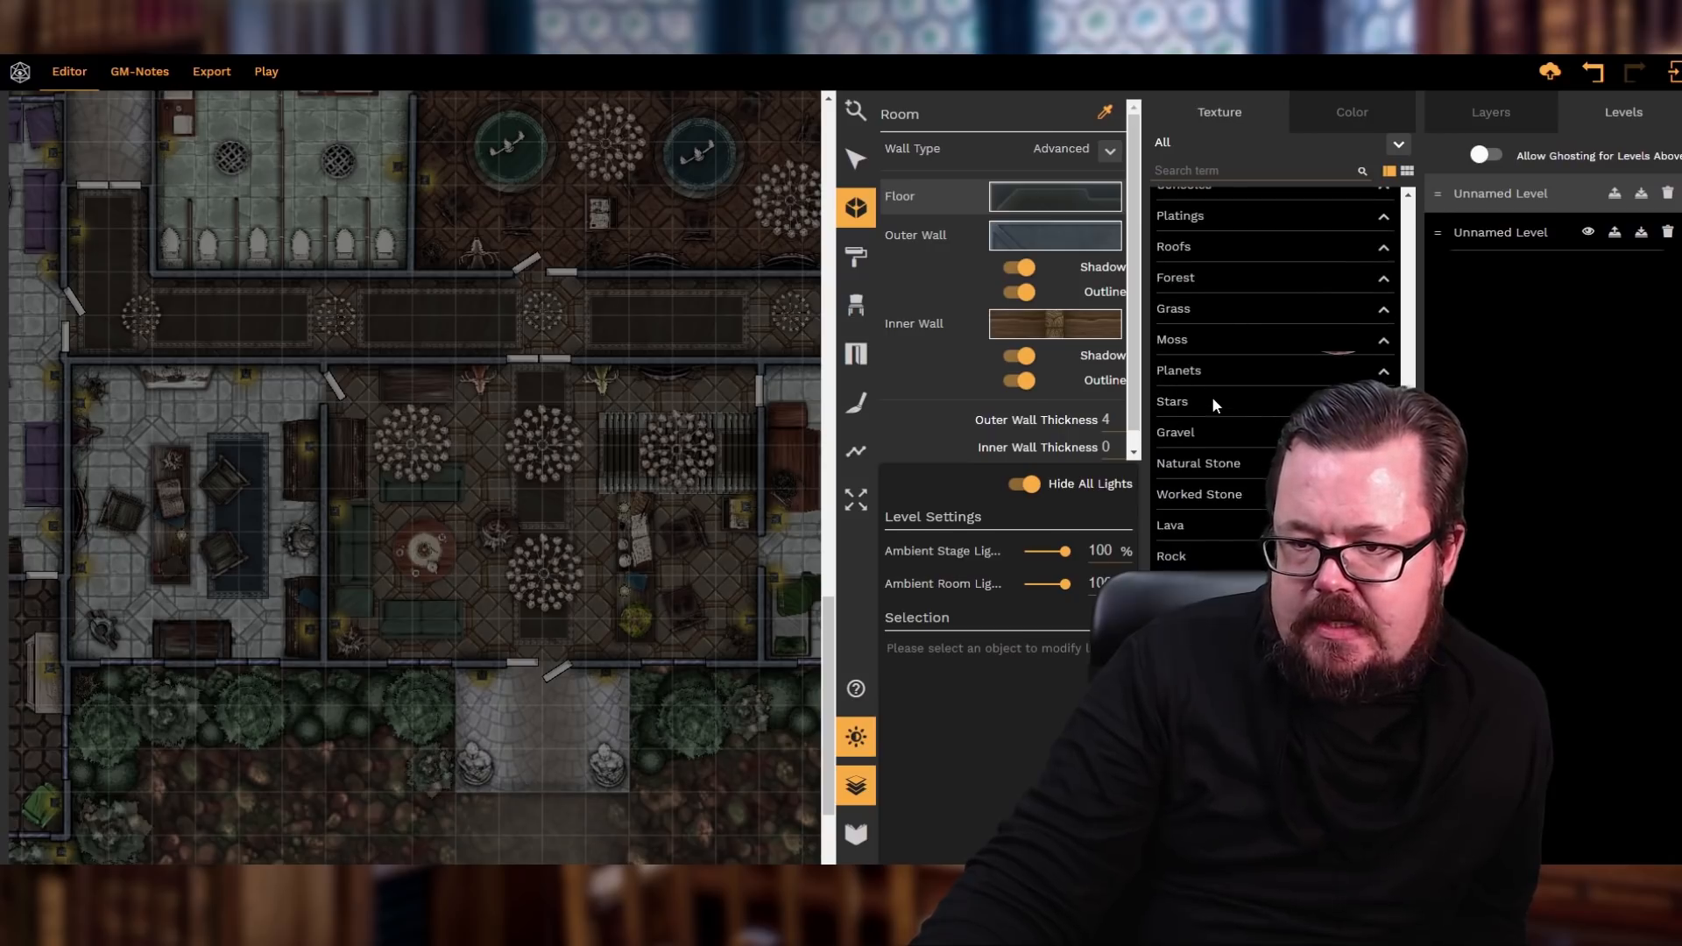
- Expand the Worked Stone category and look through its stone bricks and tiles
{"action": "left_click", "coordinate": [1218, 495]}
{"action": "scroll", "coordinate": [1226, 471], "scroll_direction": "down", "scroll_amount": 5}
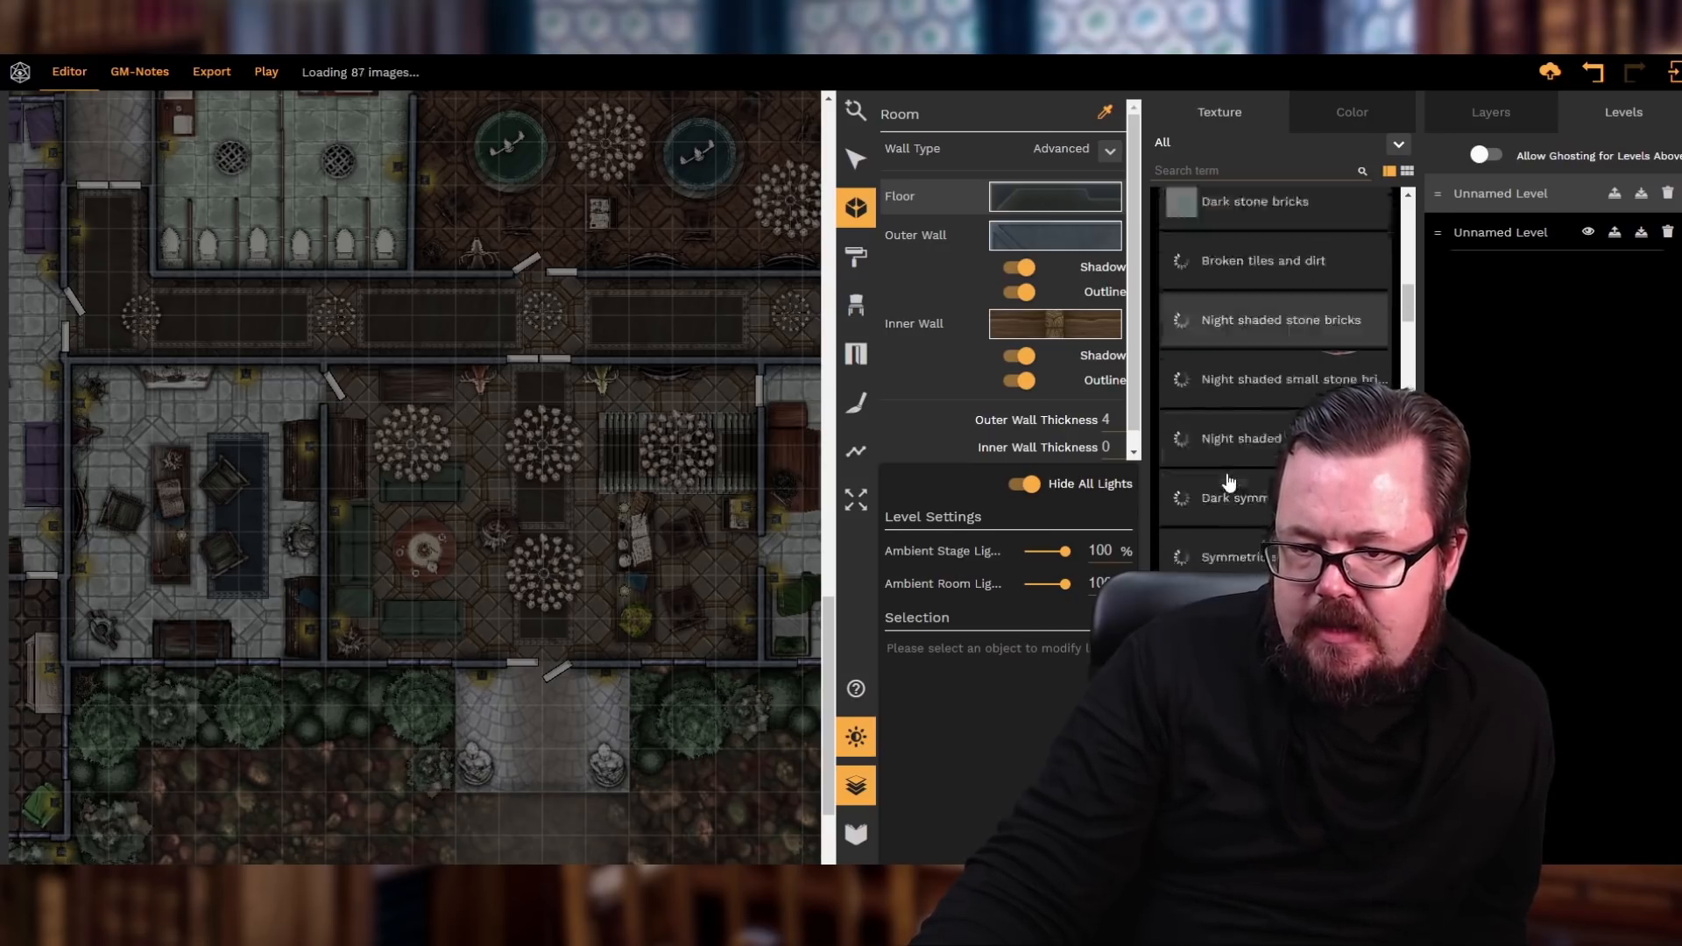
{"action": "scroll", "coordinate": [1229, 482], "scroll_direction": "down", "scroll_amount": 3}
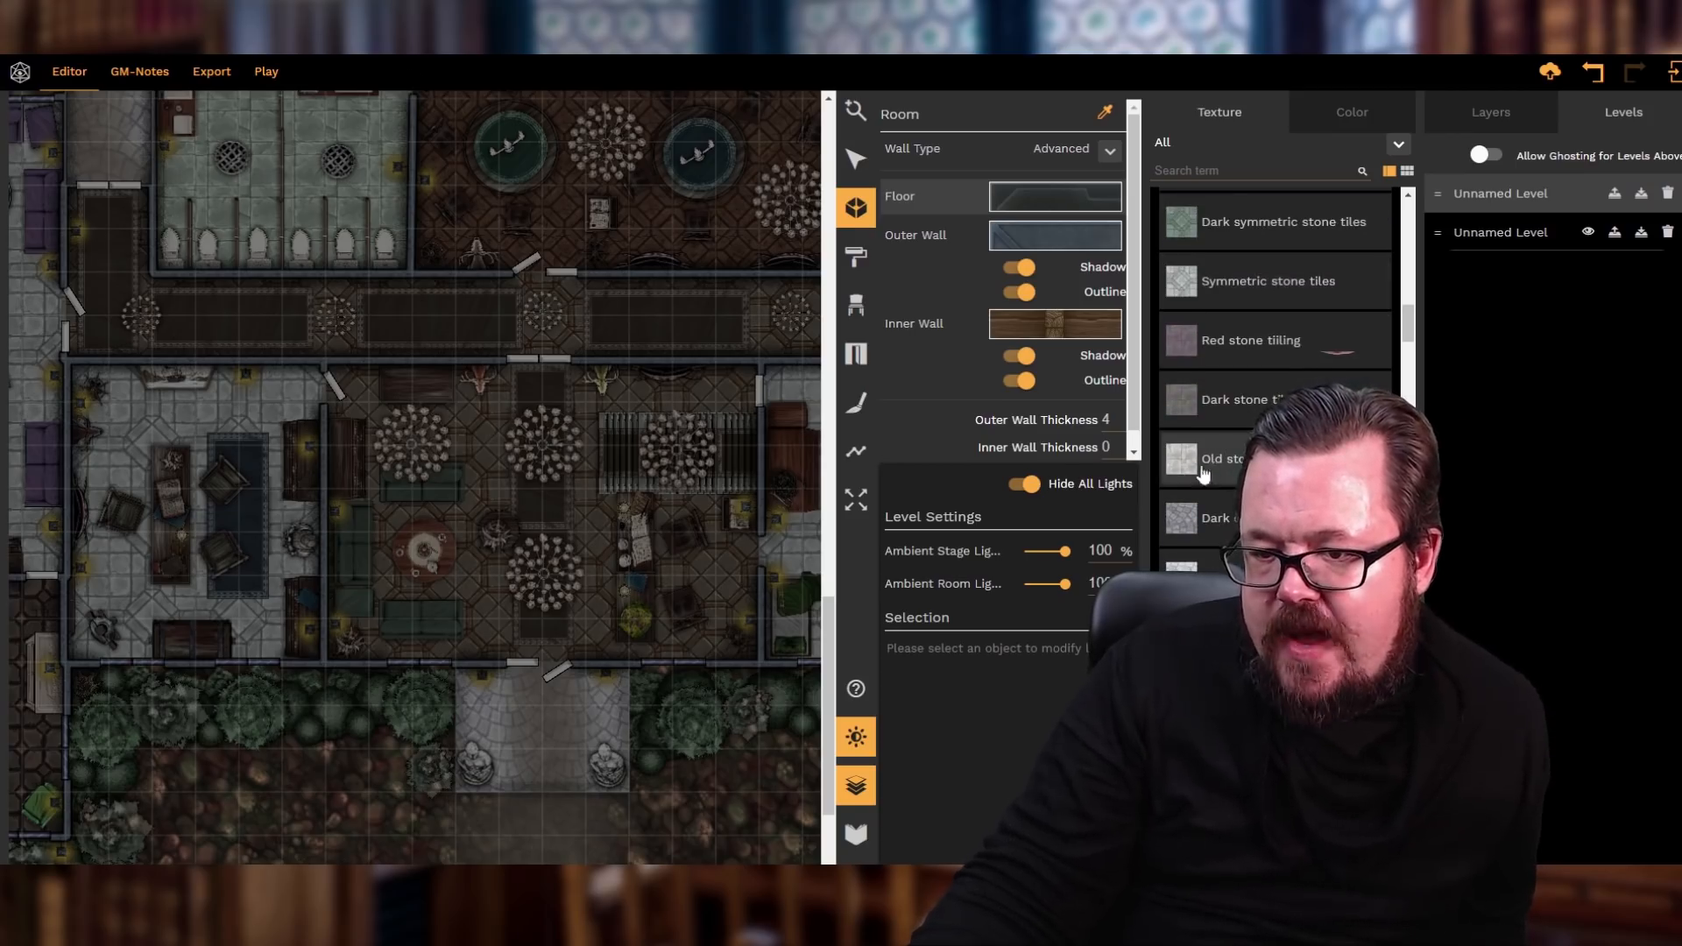
- Try a light old stone texture, Stone tiling and a green stone tile texture as the room's floor
{"action": "left_click", "coordinate": [1229, 477]}
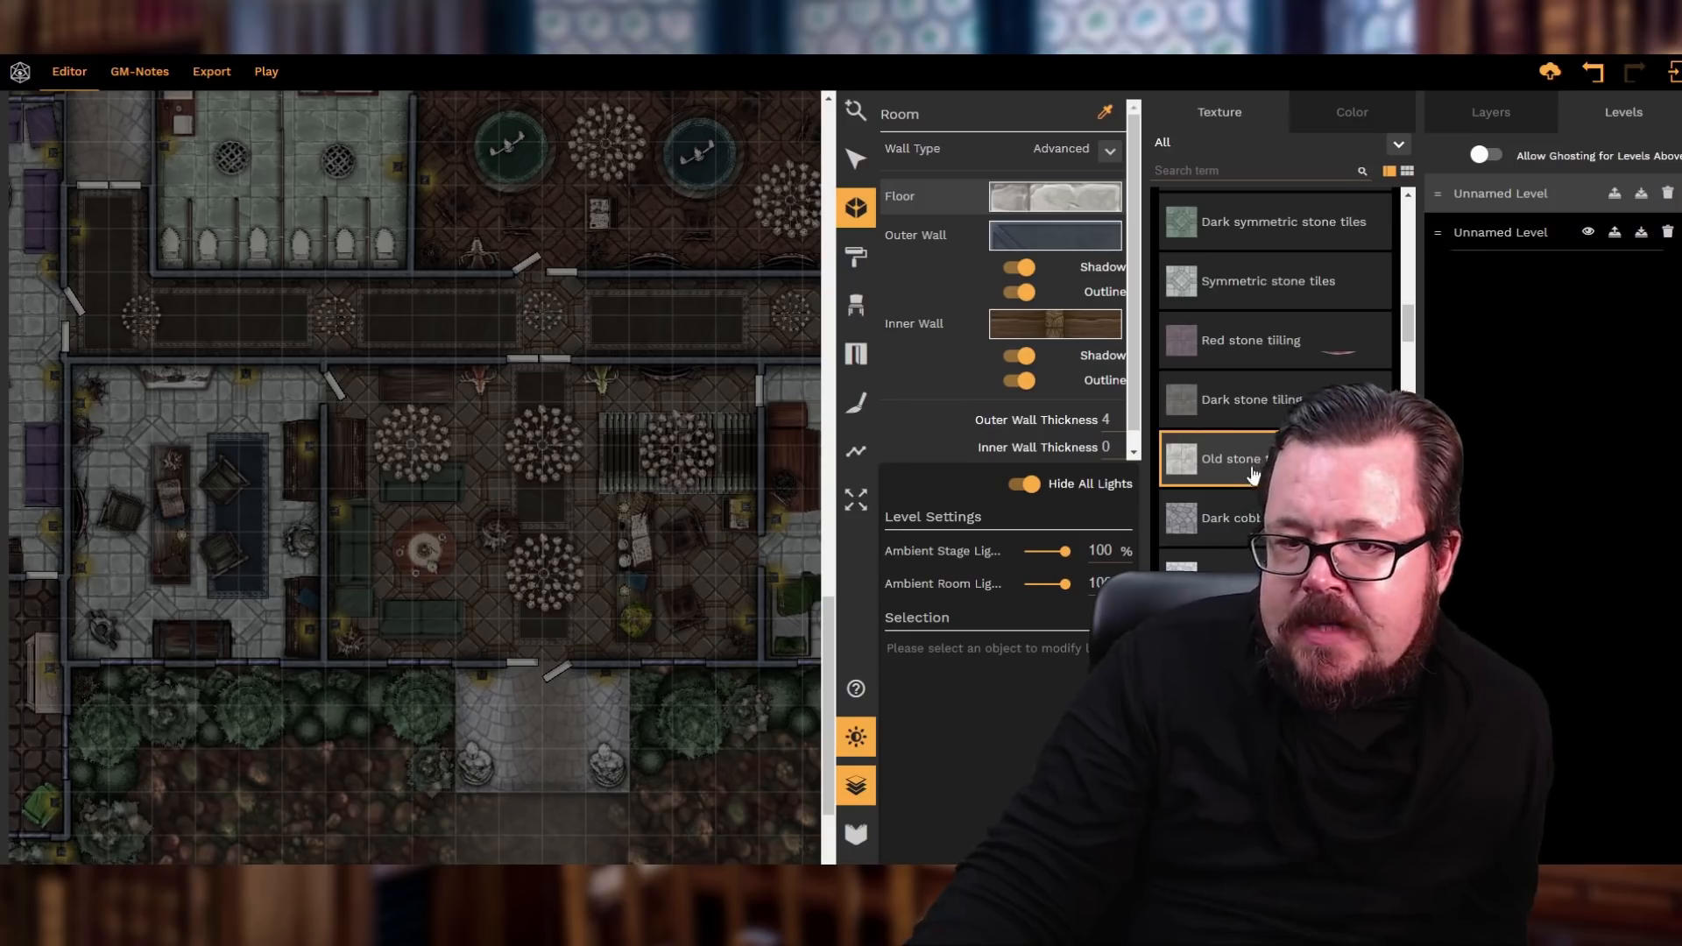
{"action": "scroll", "coordinate": [1251, 473], "scroll_direction": "down", "scroll_amount": 4}
{"action": "scroll", "coordinate": [1251, 473], "scroll_direction": "down", "scroll_amount": 8}
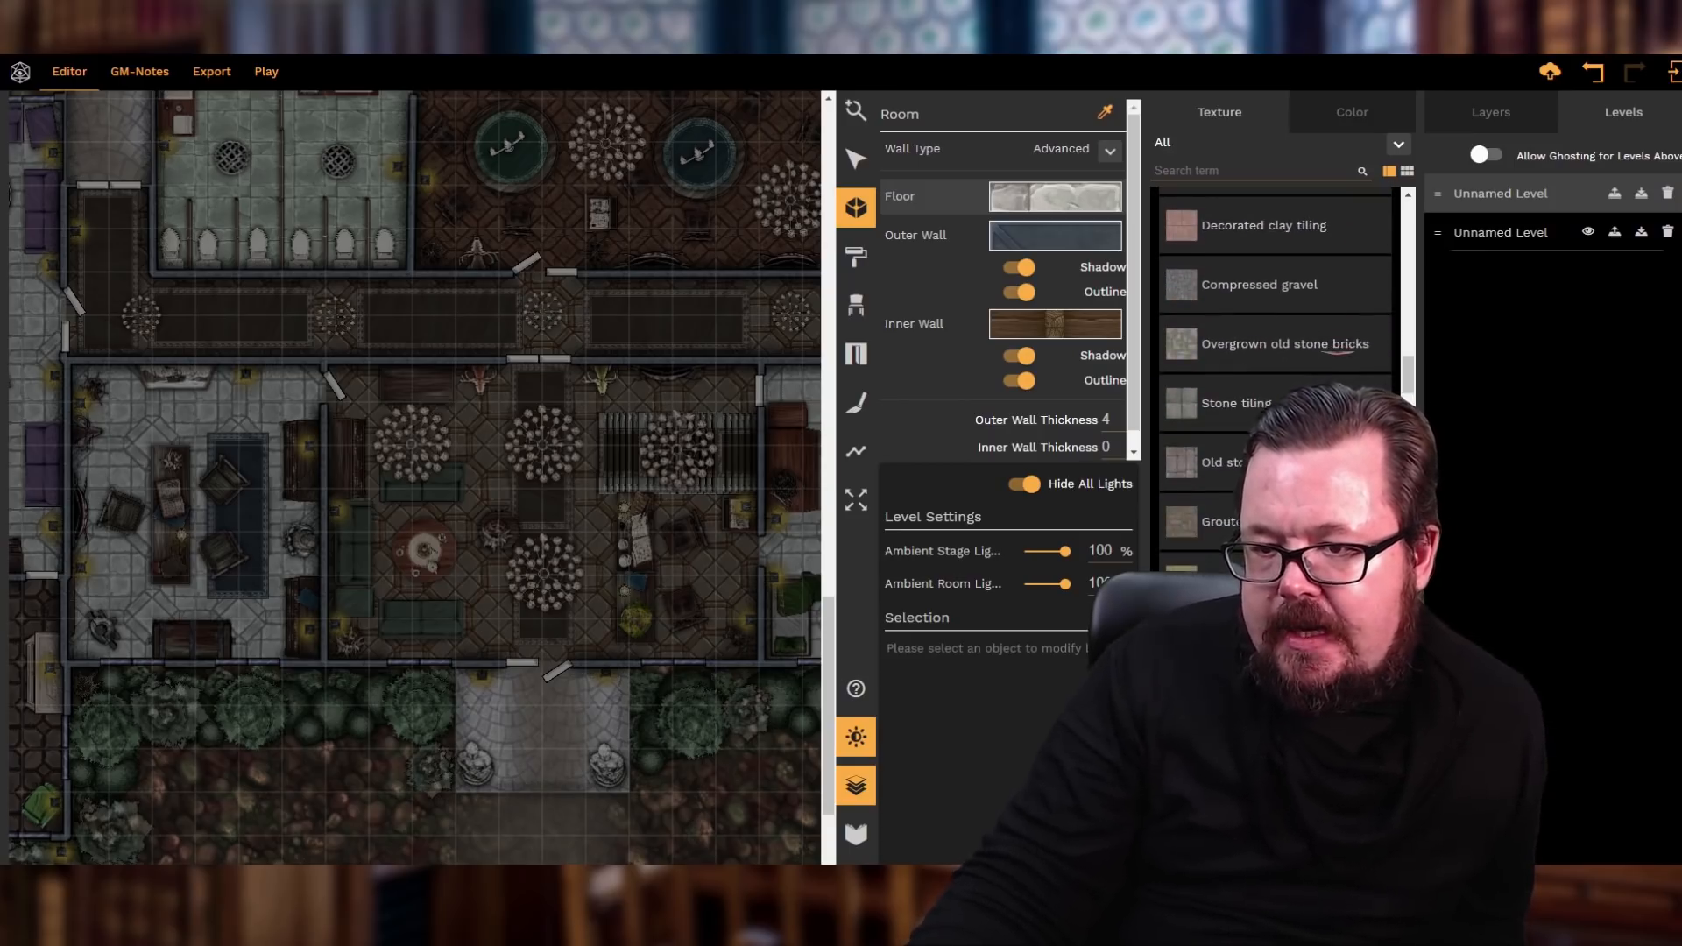
{"action": "left_click", "coordinate": [1229, 414]}
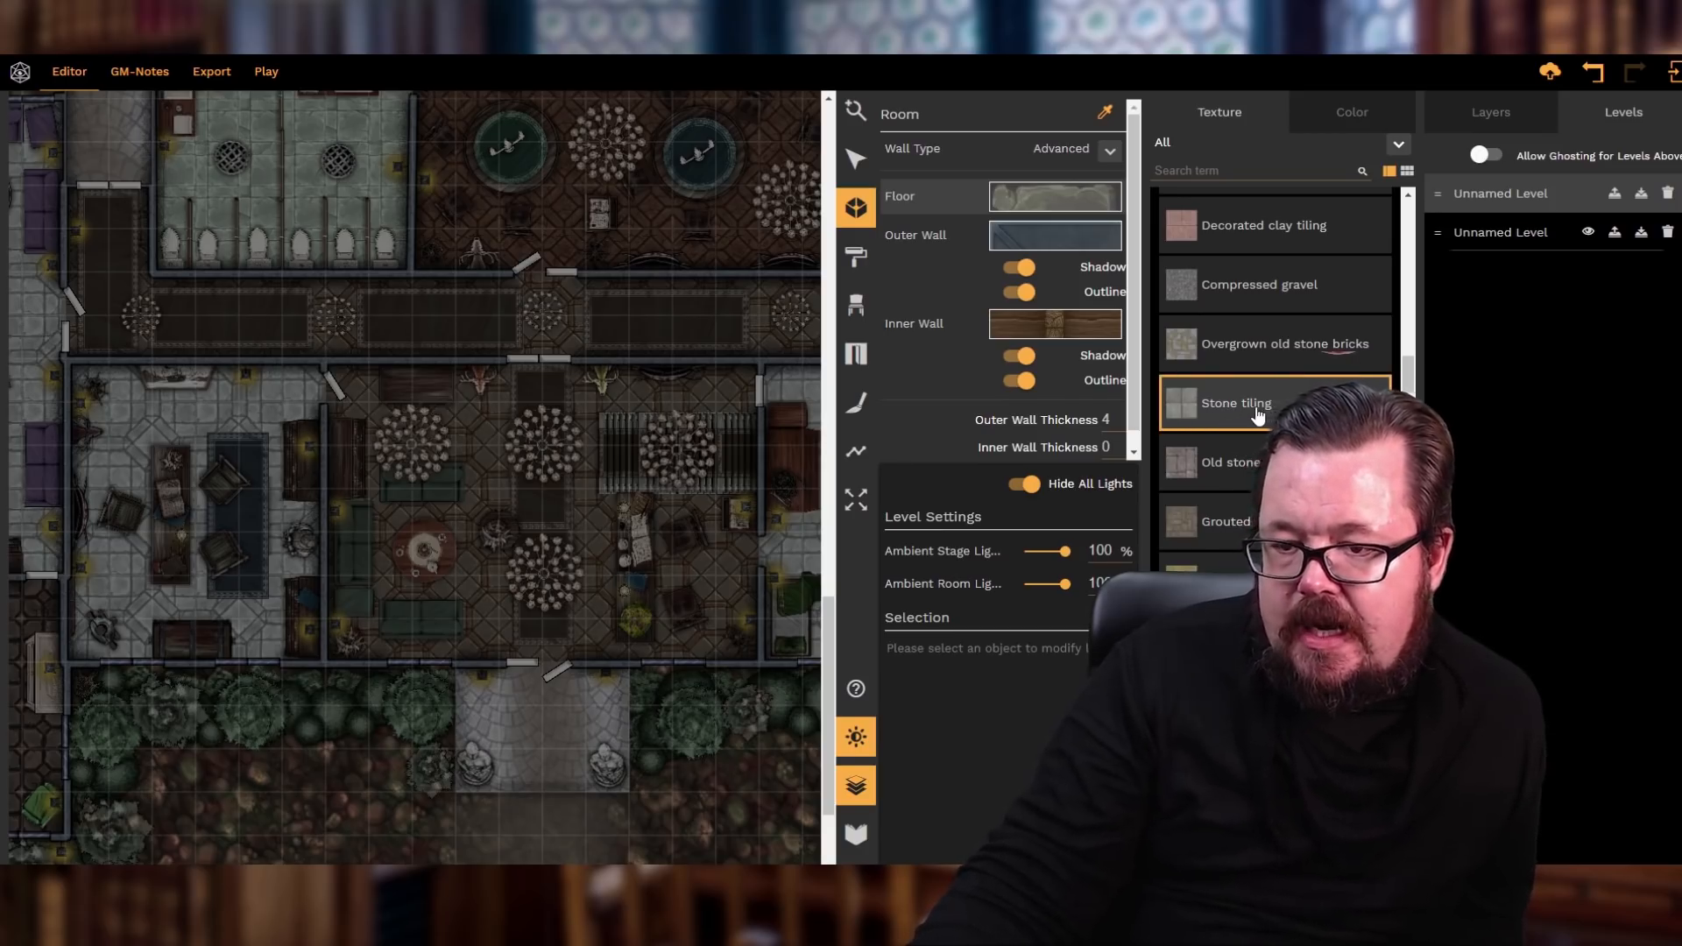
{"action": "scroll", "coordinate": [1257, 415], "scroll_direction": "down", "scroll_amount": 3}
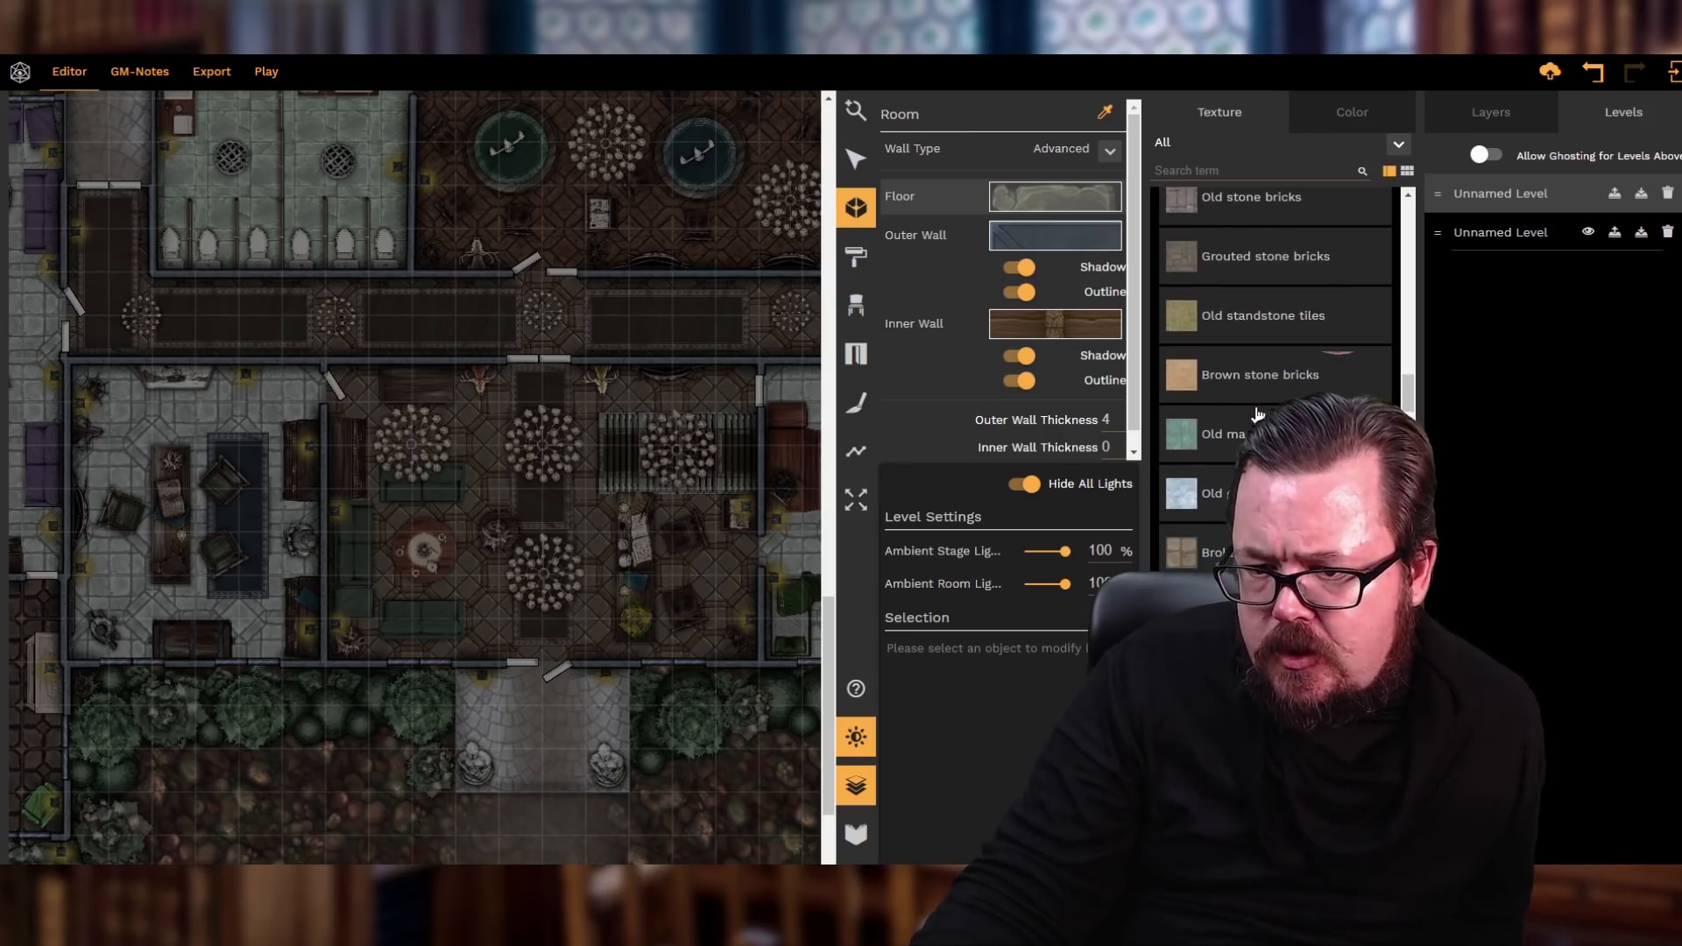
{"action": "left_click", "coordinate": [1235, 453]}
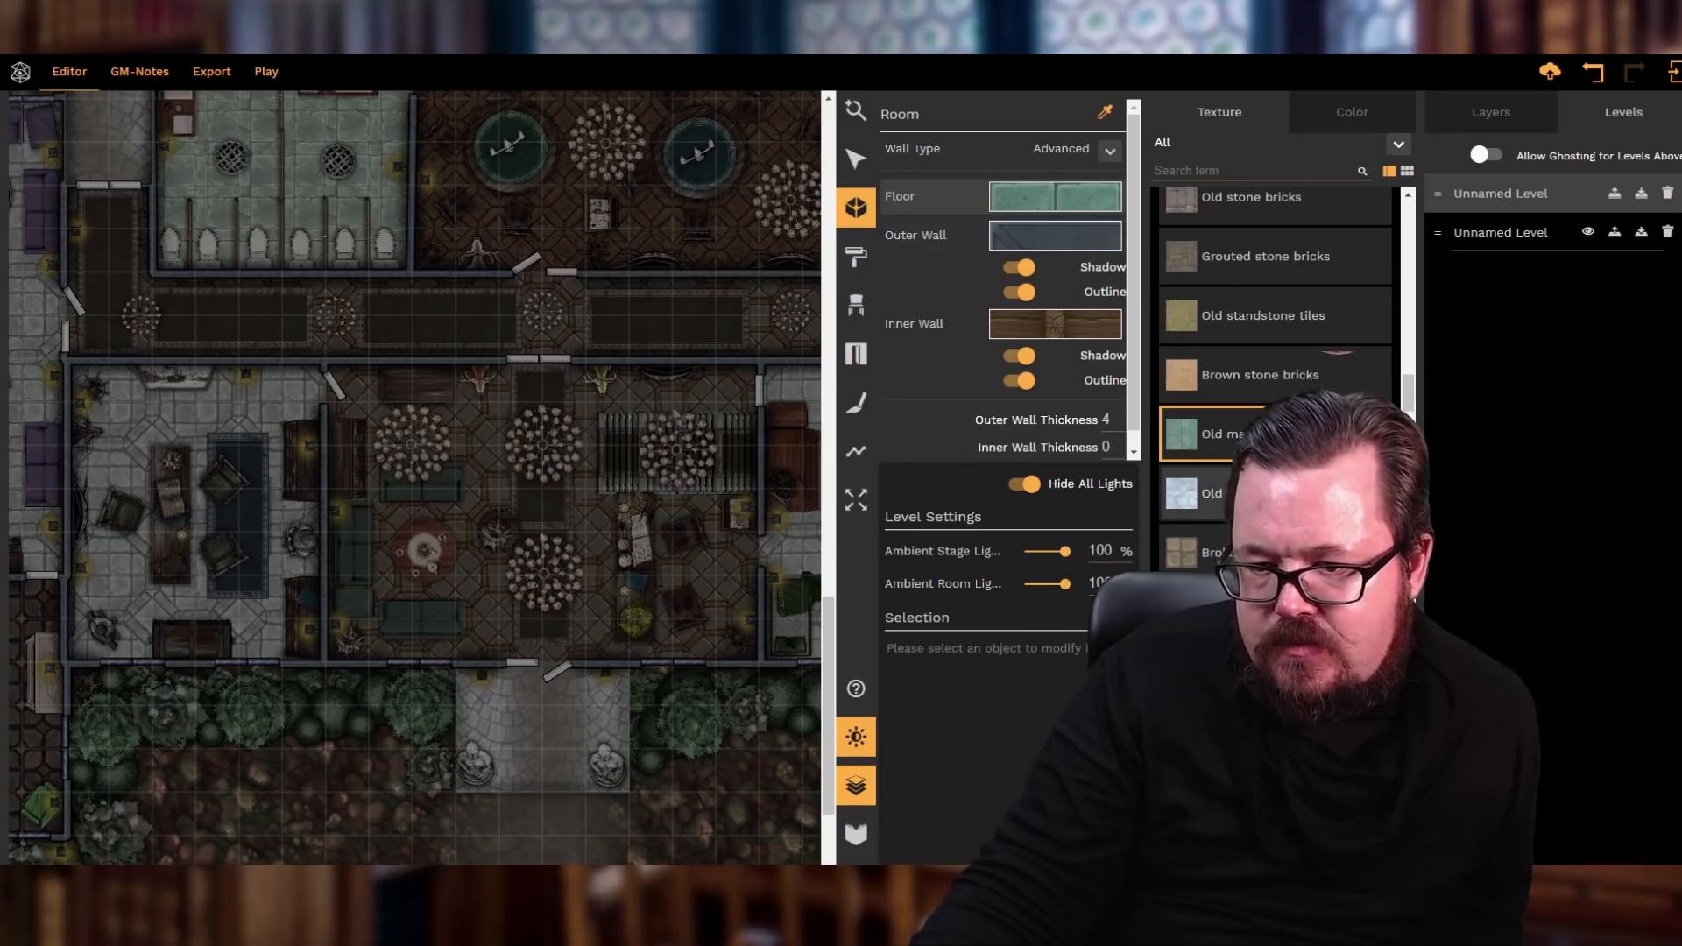
- Set the room's floor texture to Old marble stones
{"action": "scroll", "coordinate": [1274, 377], "scroll_direction": "down", "scroll_amount": 3}
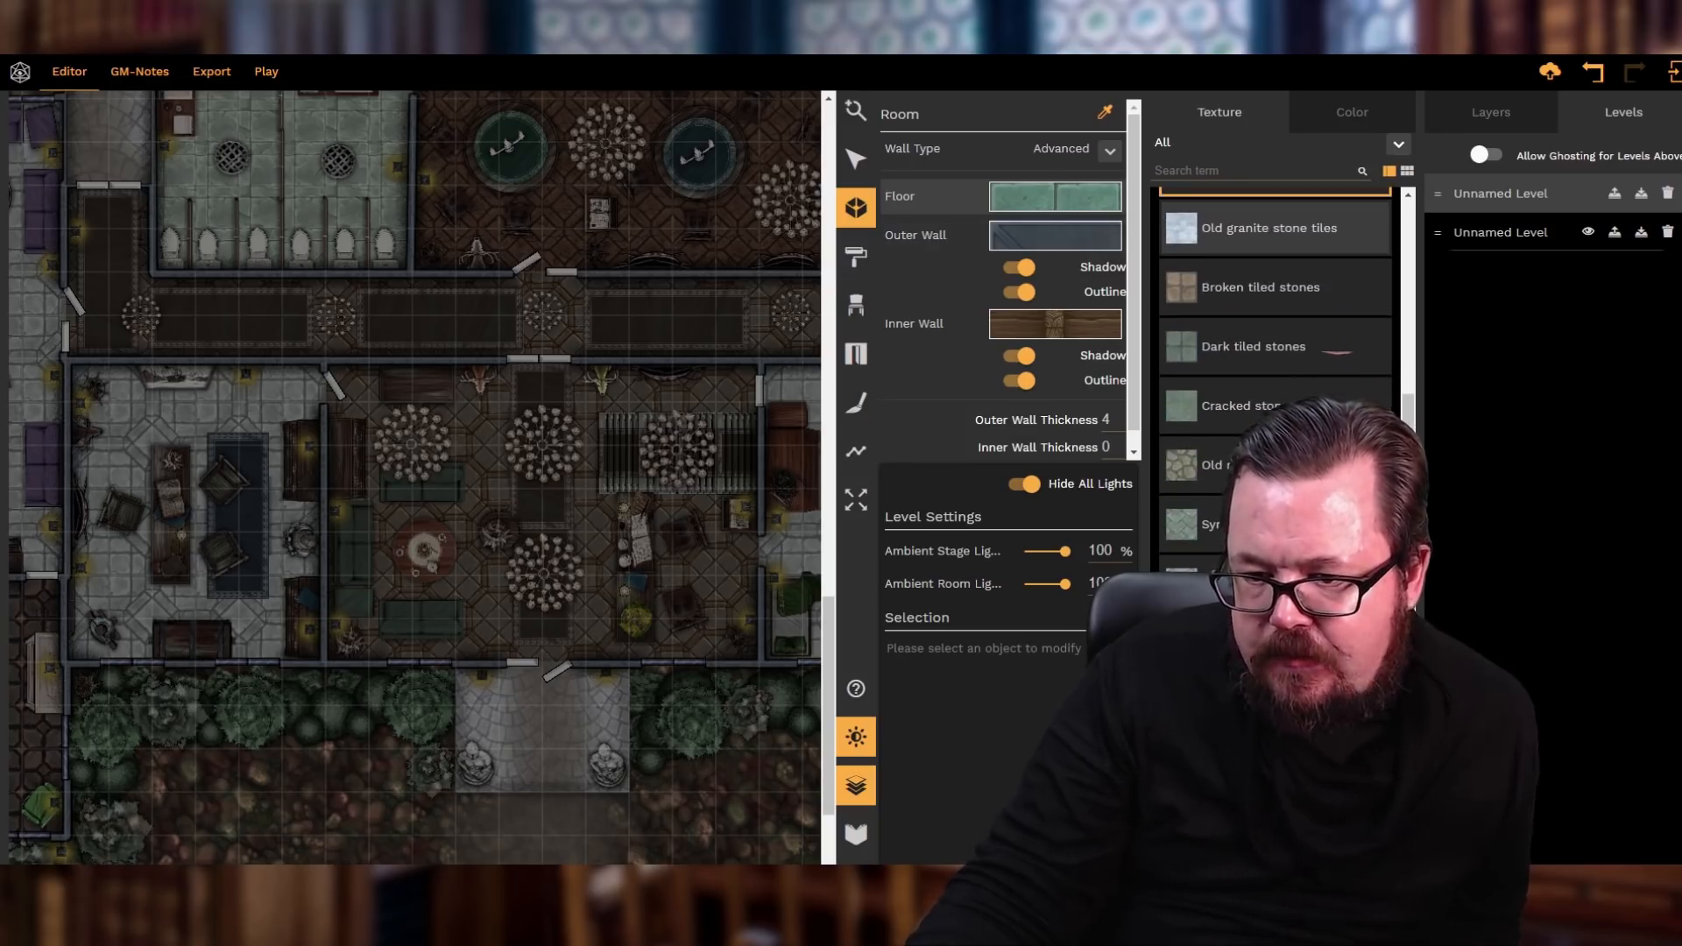
{"action": "scroll", "coordinate": [1274, 377], "scroll_direction": "down", "scroll_amount": 1}
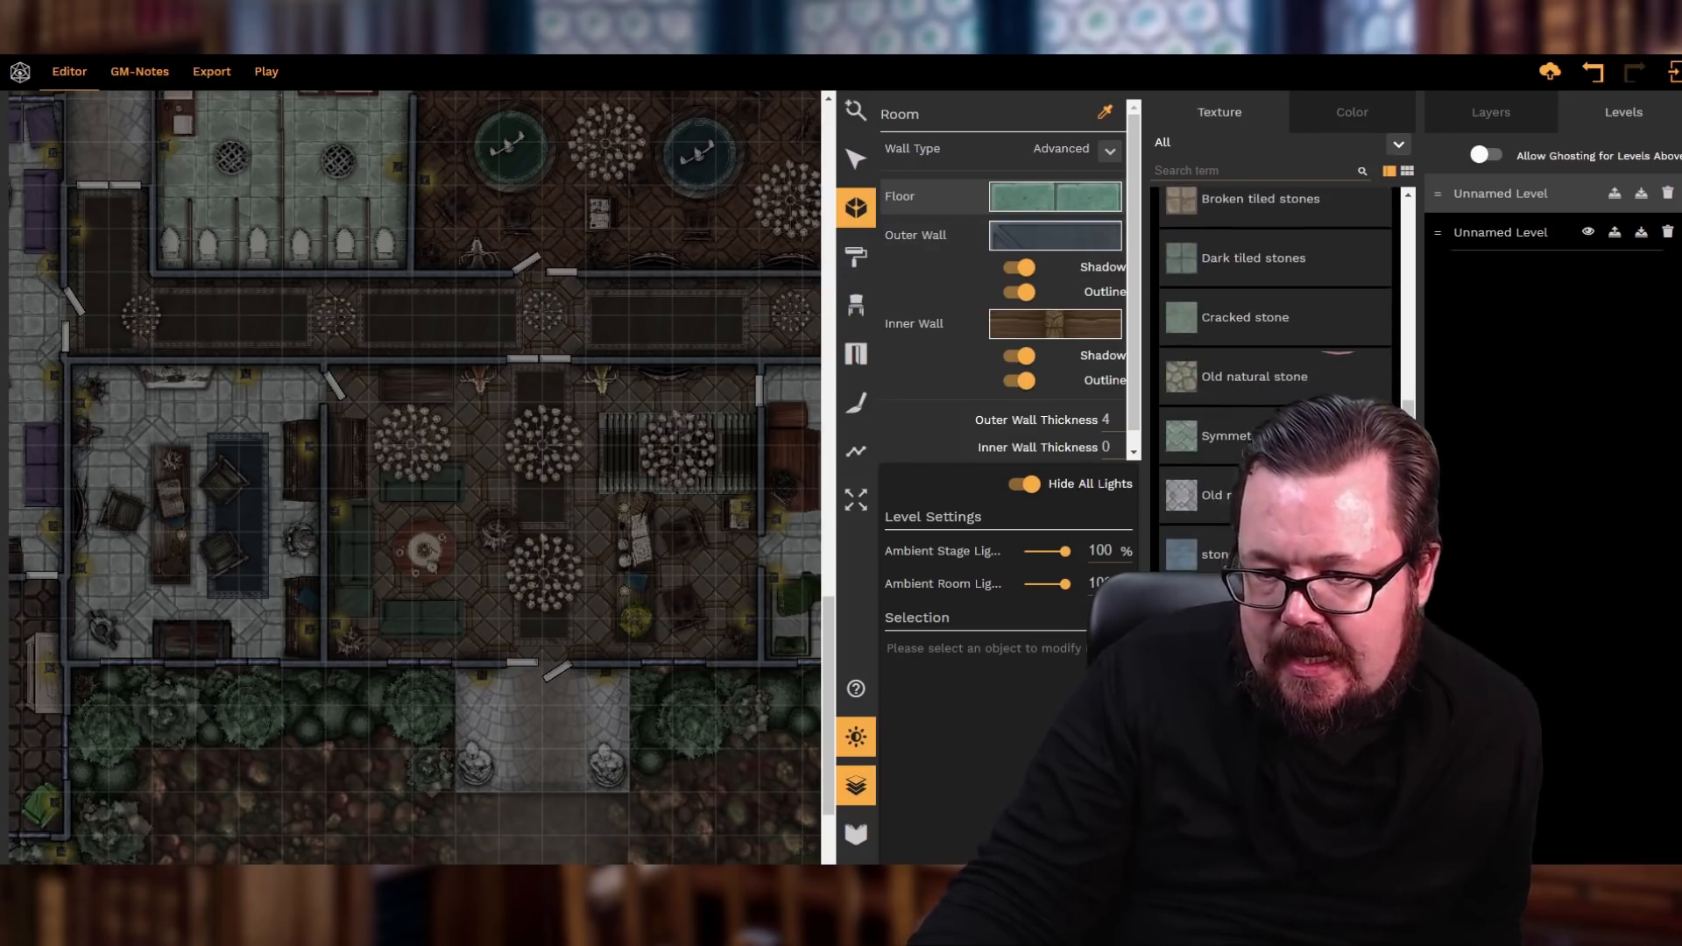
{"action": "left_click", "coordinate": [1274, 495]}
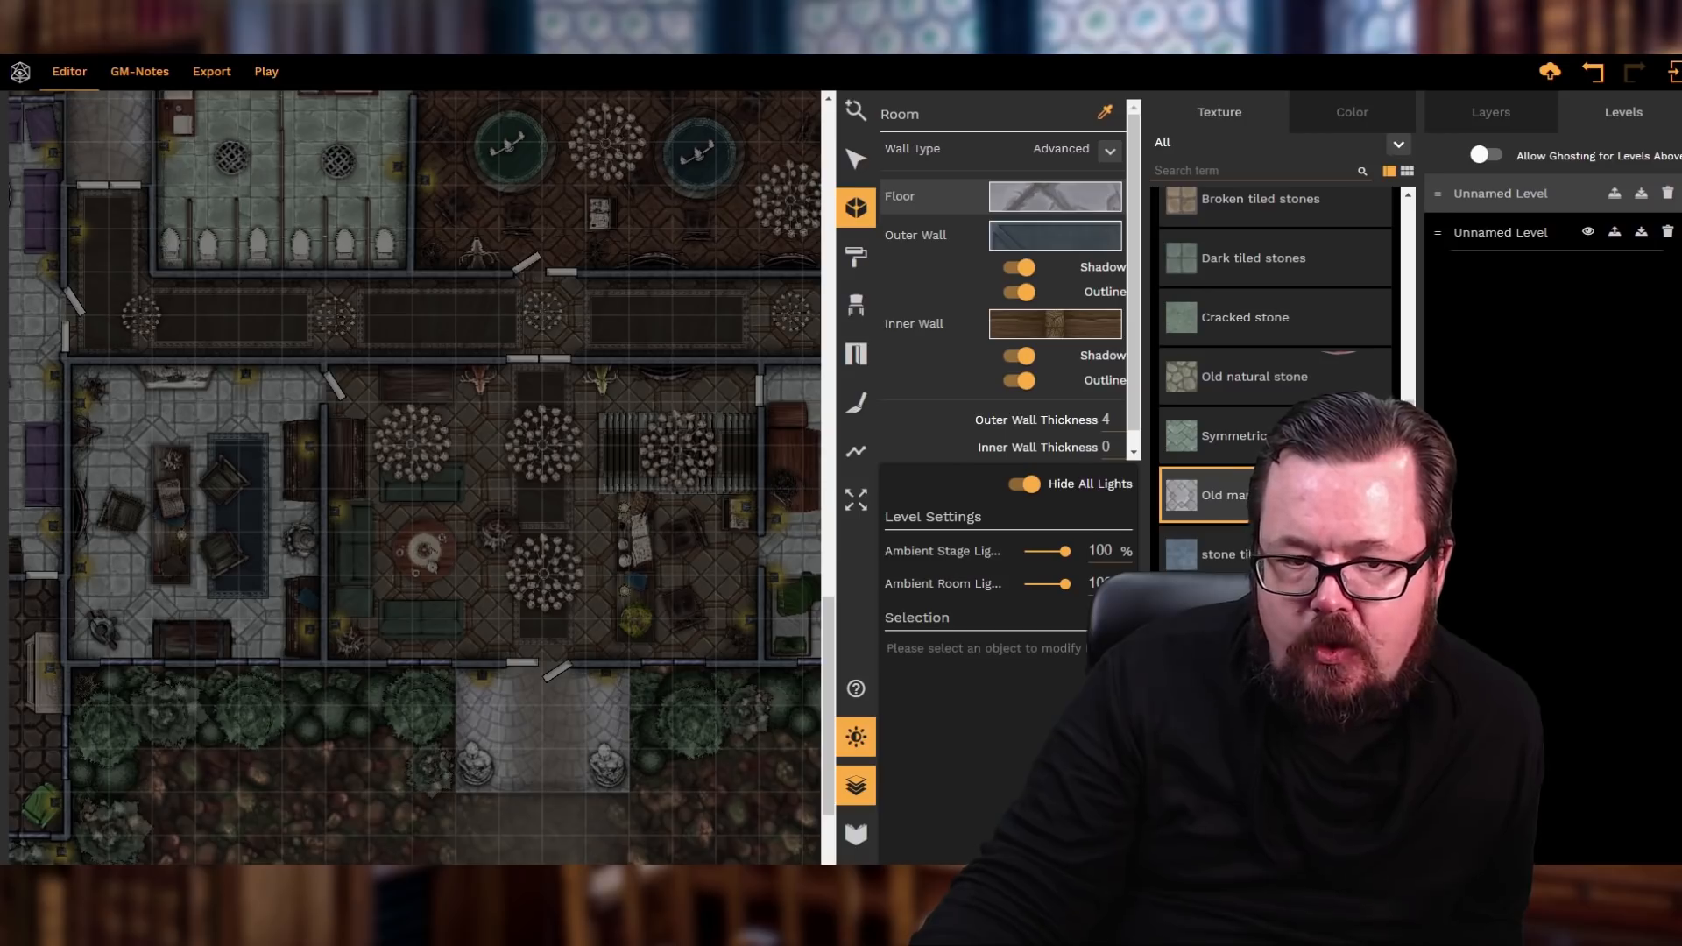
- Look through the cobblestone, tiled brick, stone brick, decorated and aged stone tile textures for an alternative room floor
{"action": "scroll", "coordinate": [1275, 350], "scroll_direction": "down", "scroll_amount": 3}
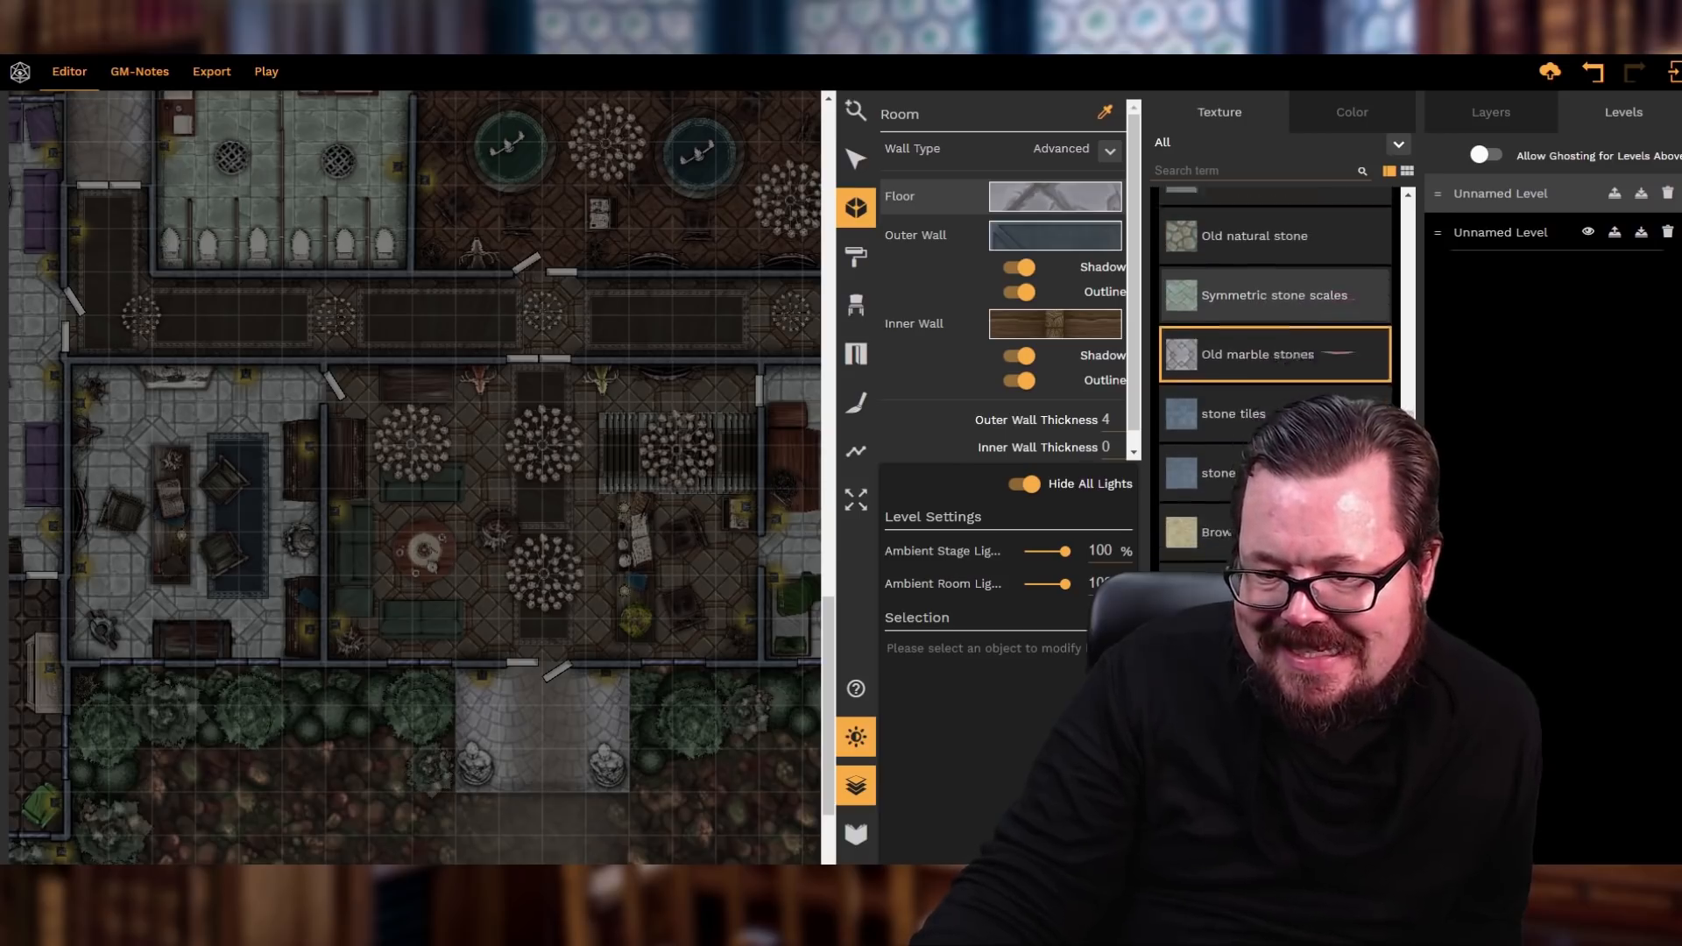
{"action": "scroll", "coordinate": [1275, 350], "scroll_direction": "down", "scroll_amount": 6}
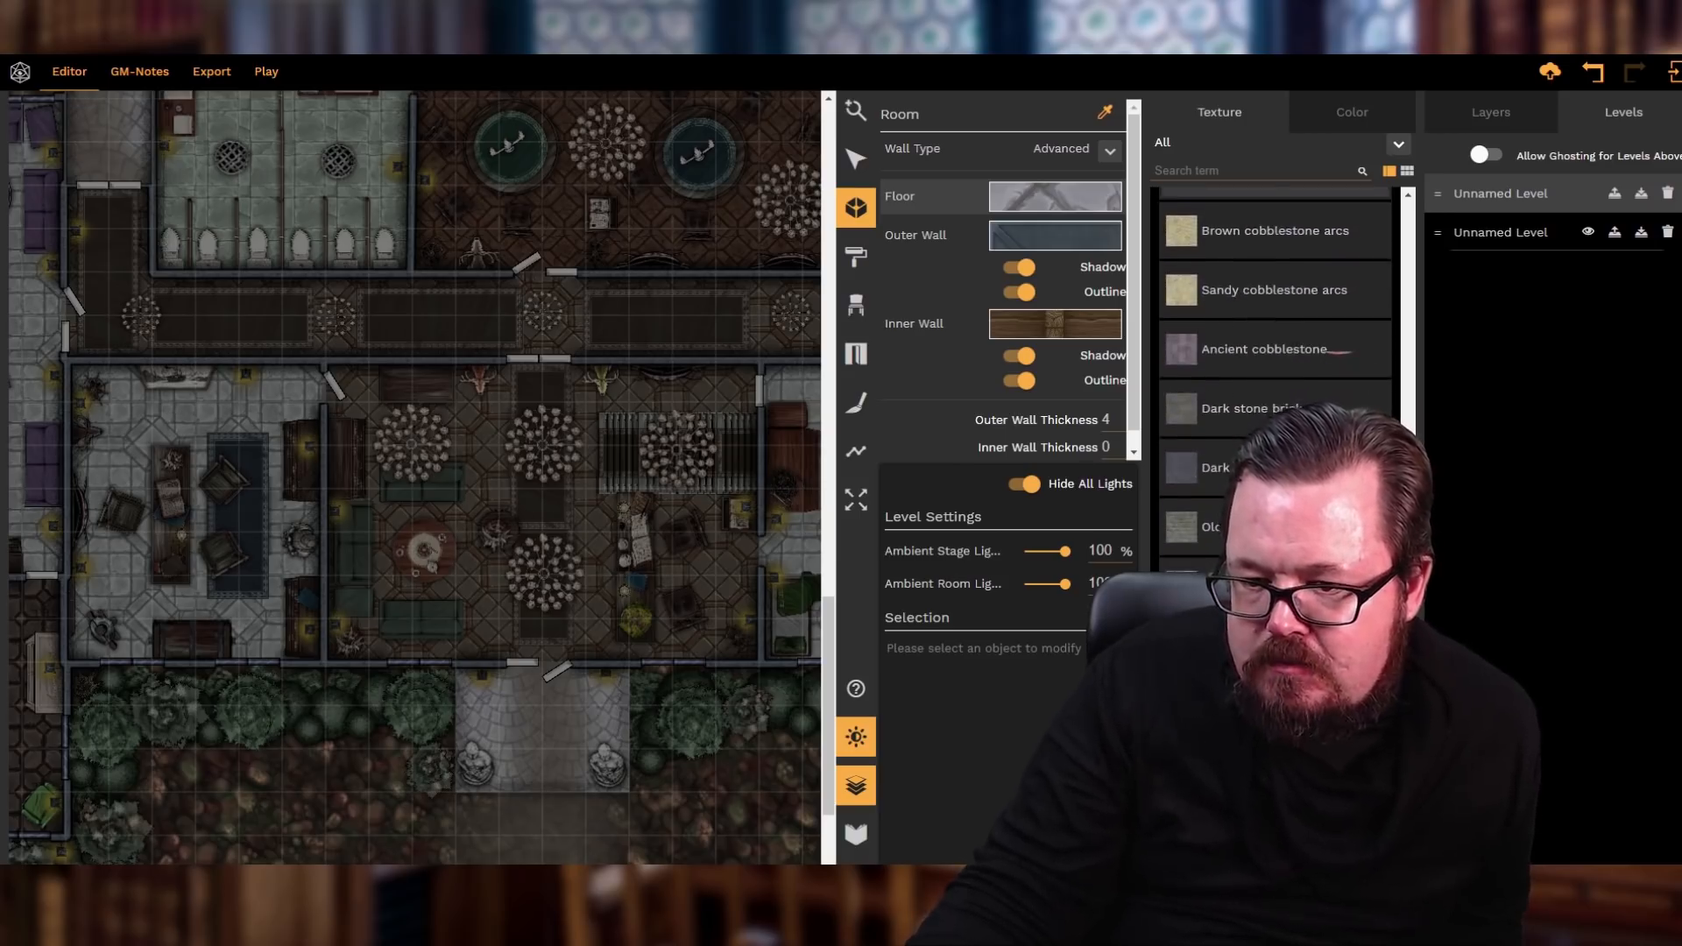
{"action": "scroll", "coordinate": [1274, 351], "scroll_direction": "down", "scroll_amount": 3}
{"action": "scroll", "coordinate": [1274, 350], "scroll_direction": "down", "scroll_amount": 3}
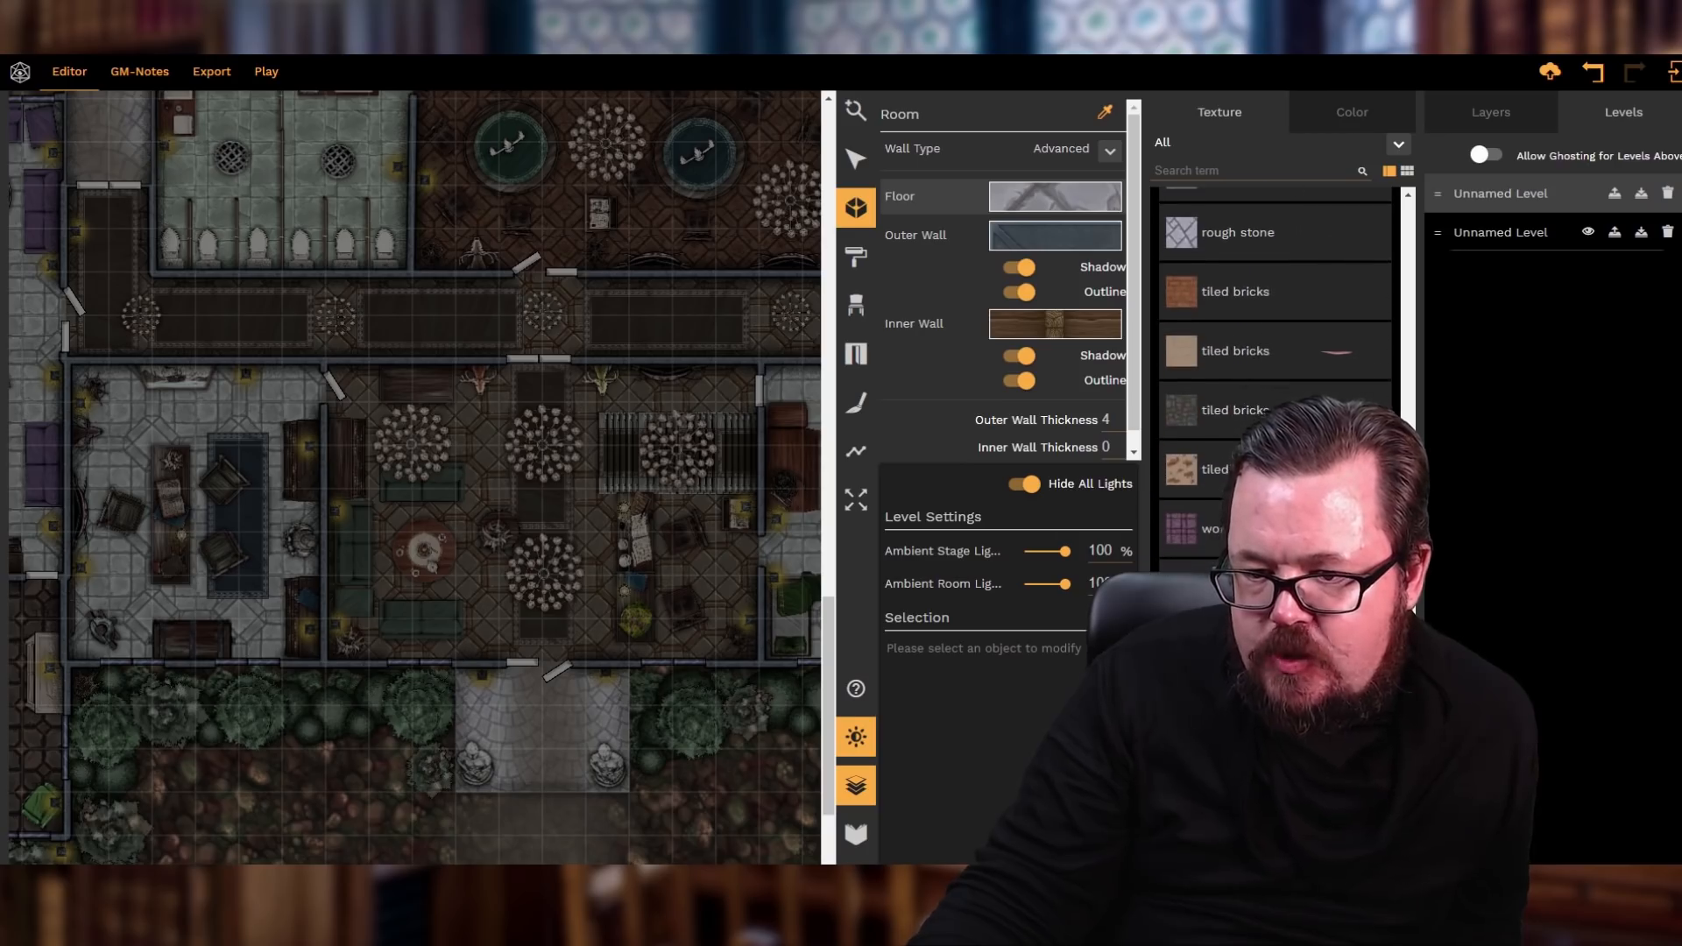
{"action": "scroll", "coordinate": [1274, 351], "scroll_direction": "down", "scroll_amount": 3}
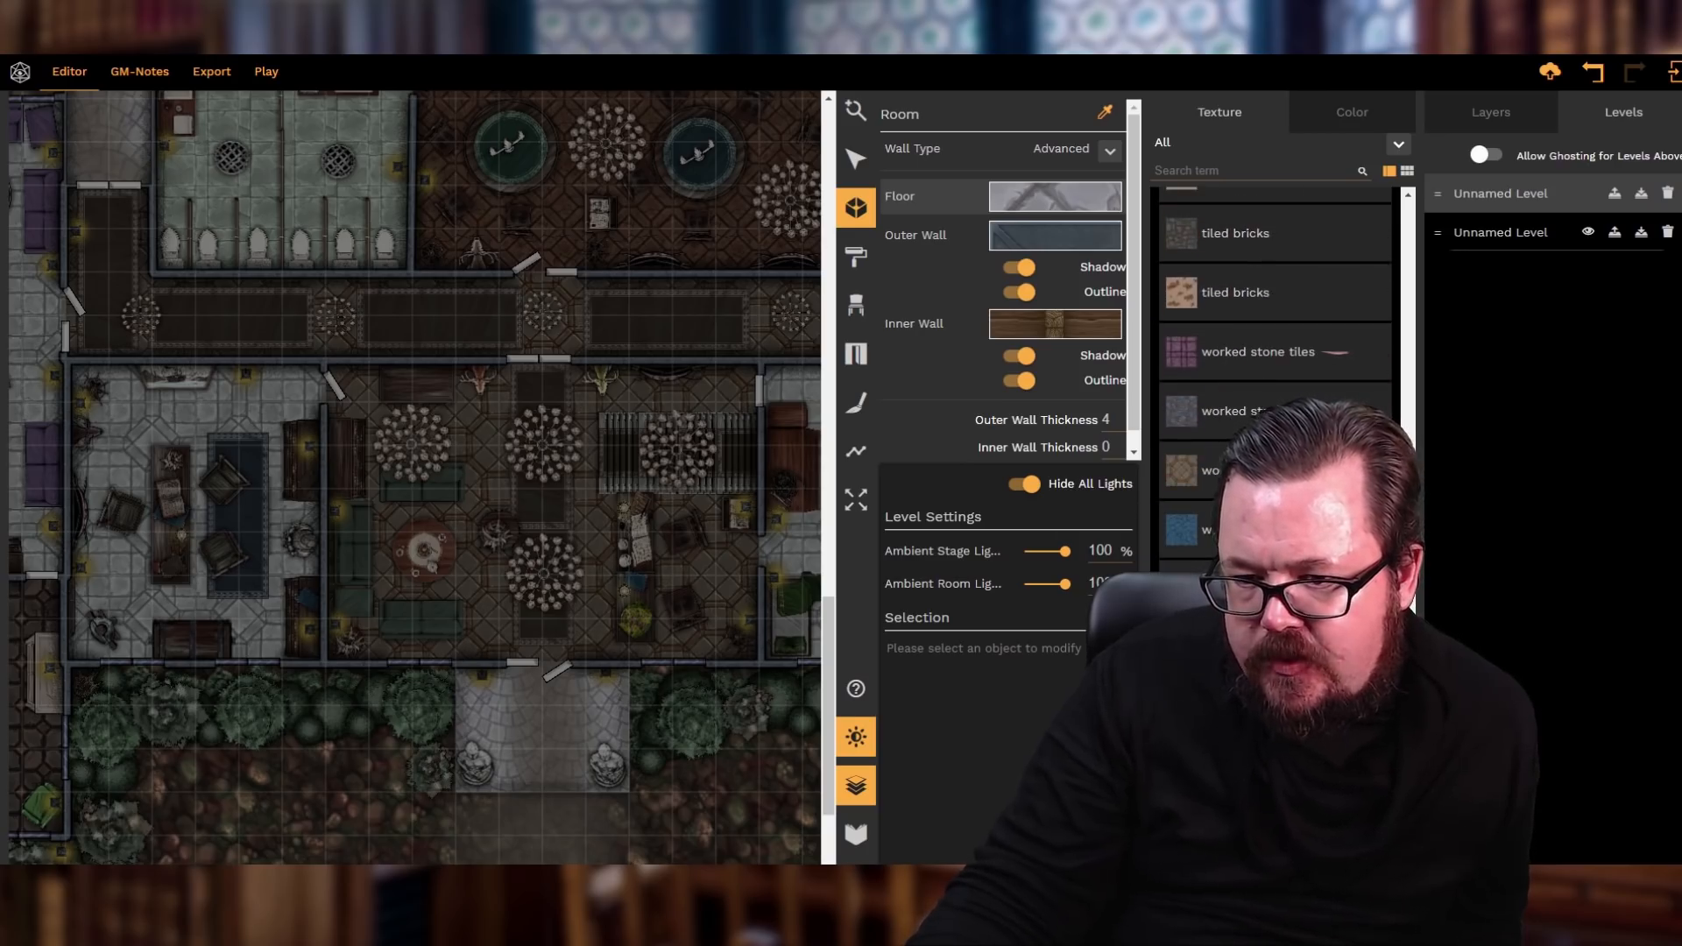
{"action": "scroll", "coordinate": [1274, 351], "scroll_direction": "down", "scroll_amount": 3}
{"action": "scroll", "coordinate": [1275, 350], "scroll_direction": "down", "scroll_amount": 5}
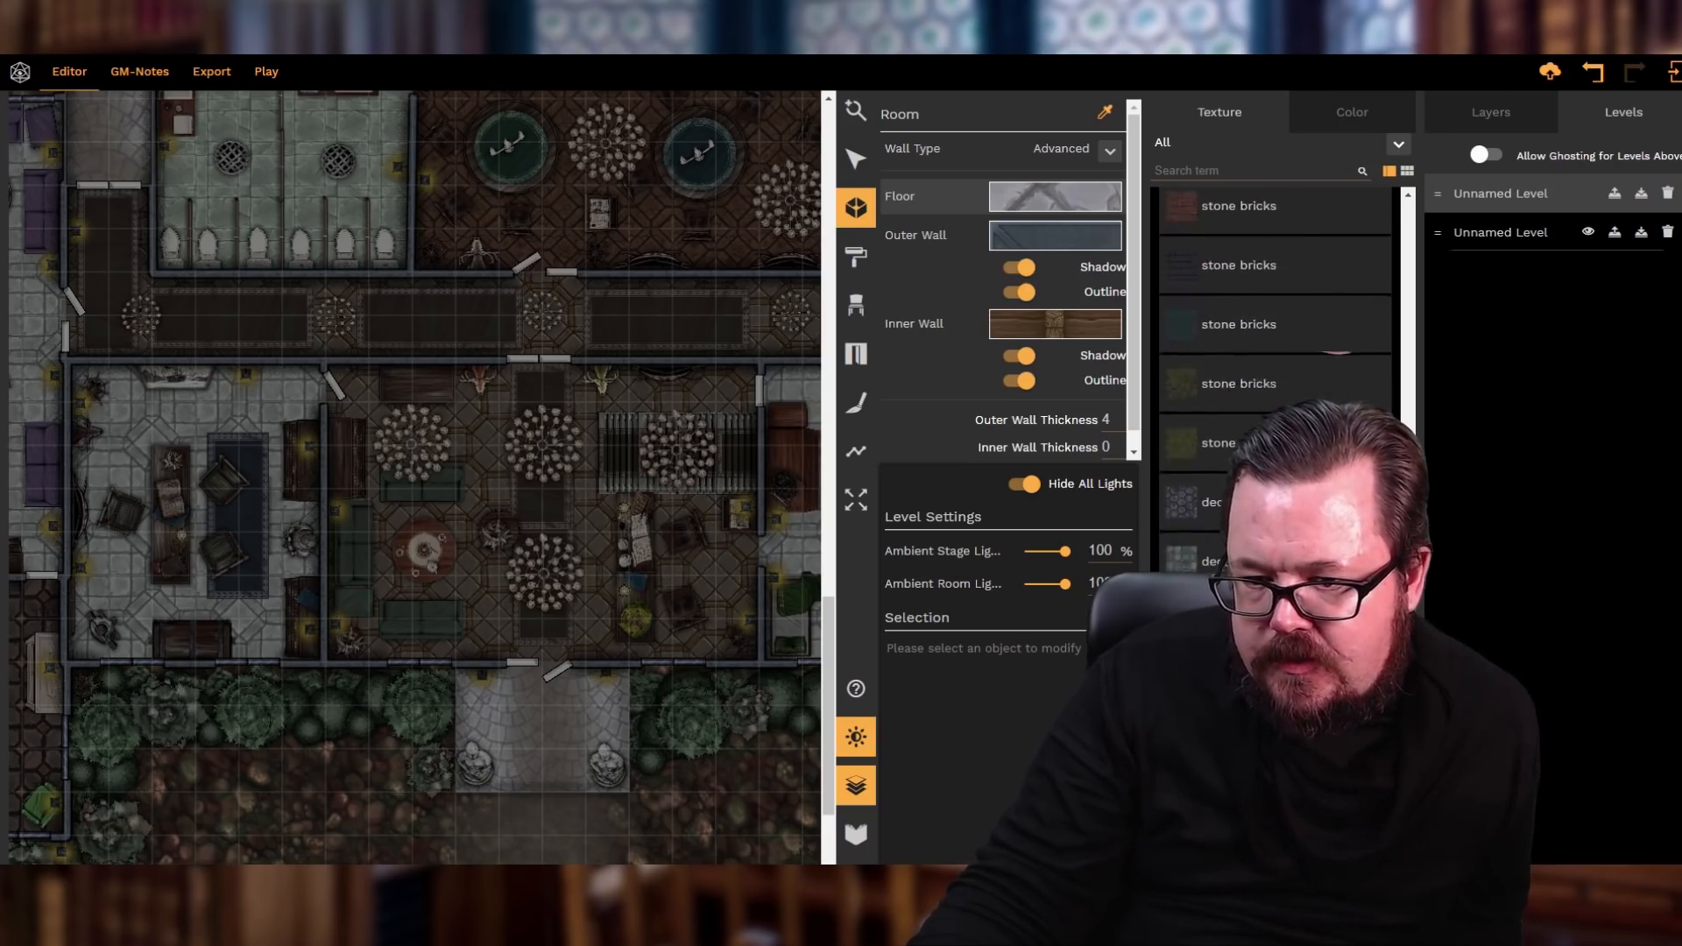
{"action": "scroll", "coordinate": [1274, 350], "scroll_direction": "down", "scroll_amount": 3}
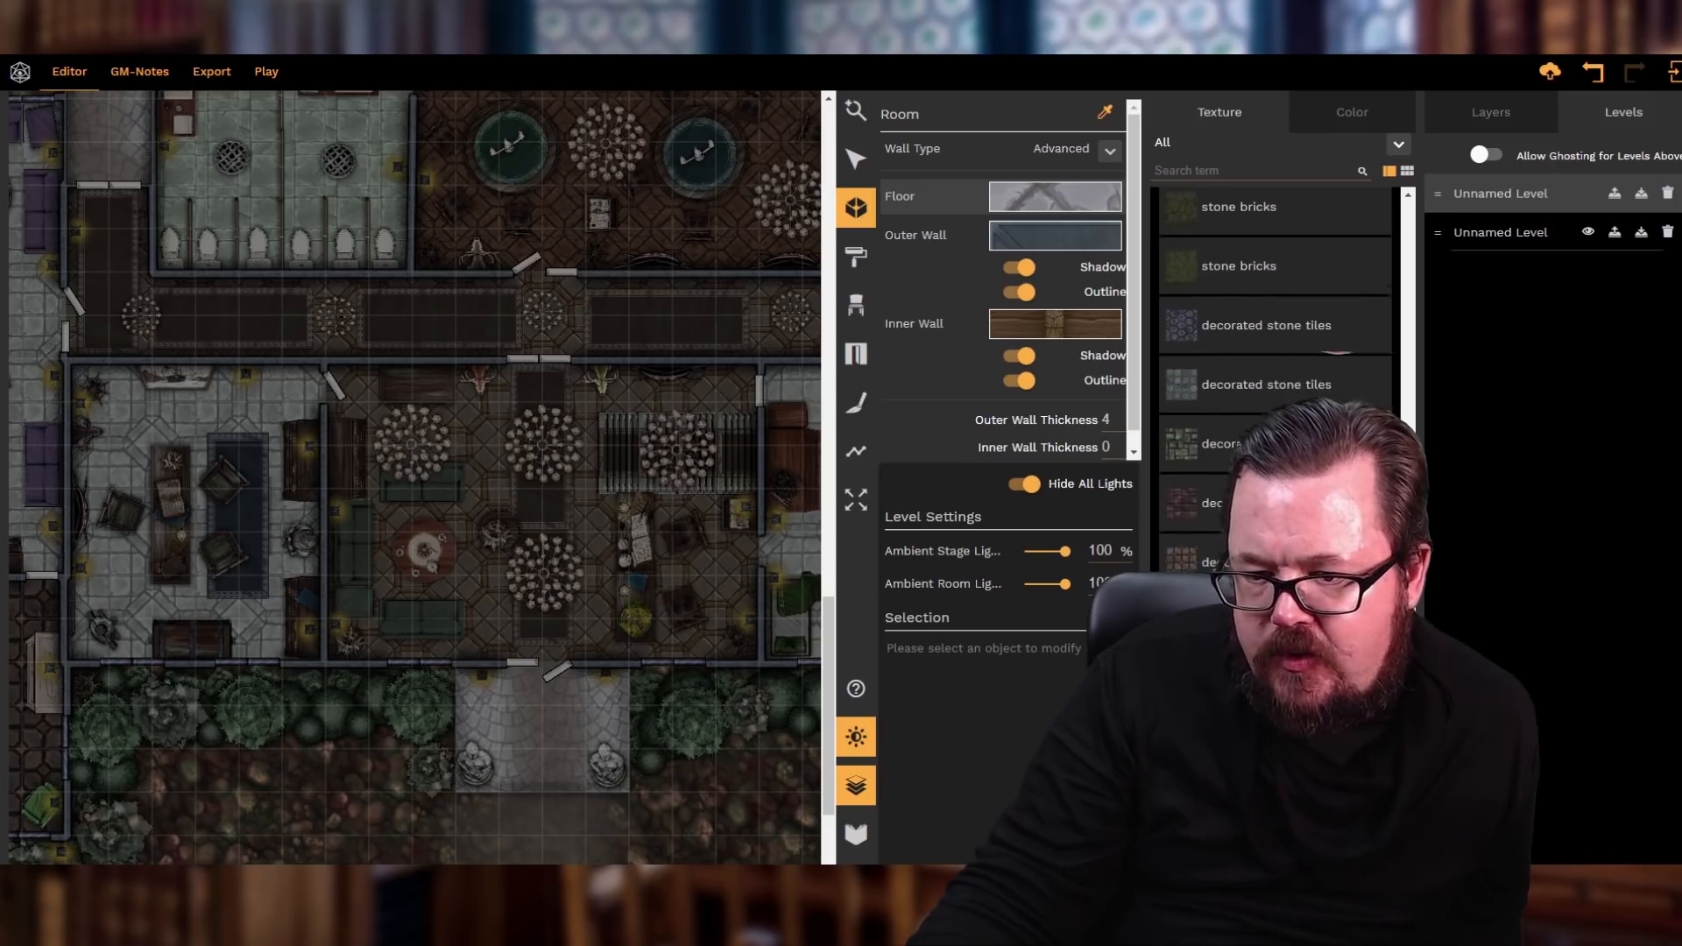
{"action": "scroll", "coordinate": [1274, 377], "scroll_direction": "down", "scroll_amount": 5}
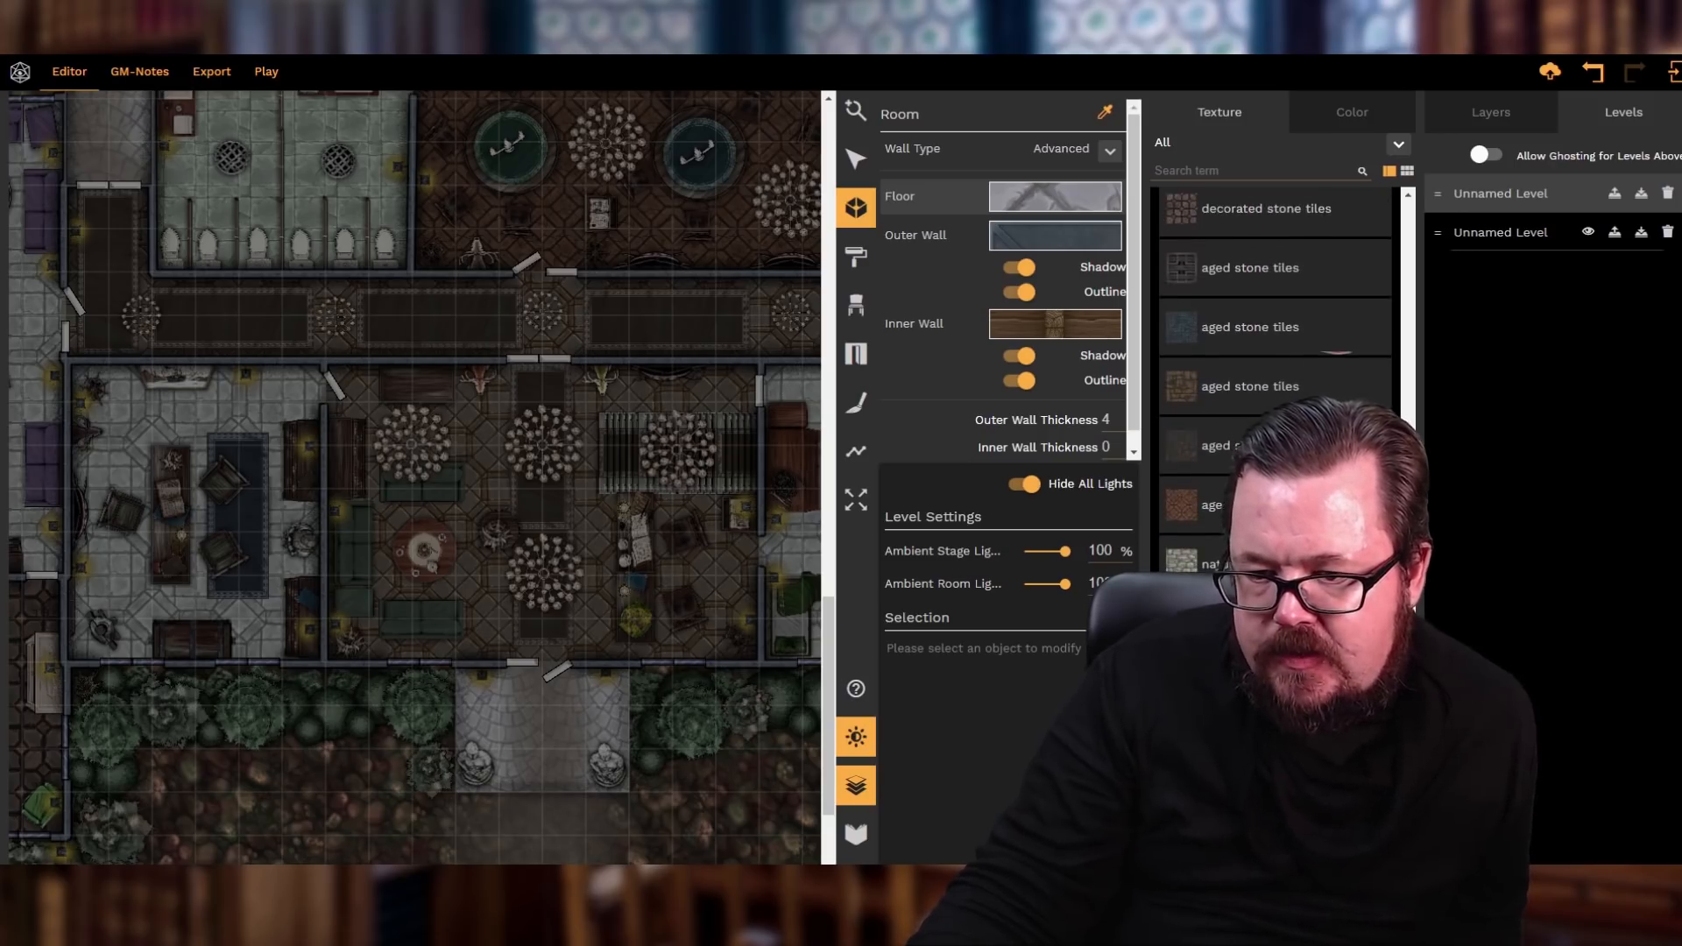
{"action": "scroll", "coordinate": [1274, 377], "scroll_direction": "down", "scroll_amount": 3}
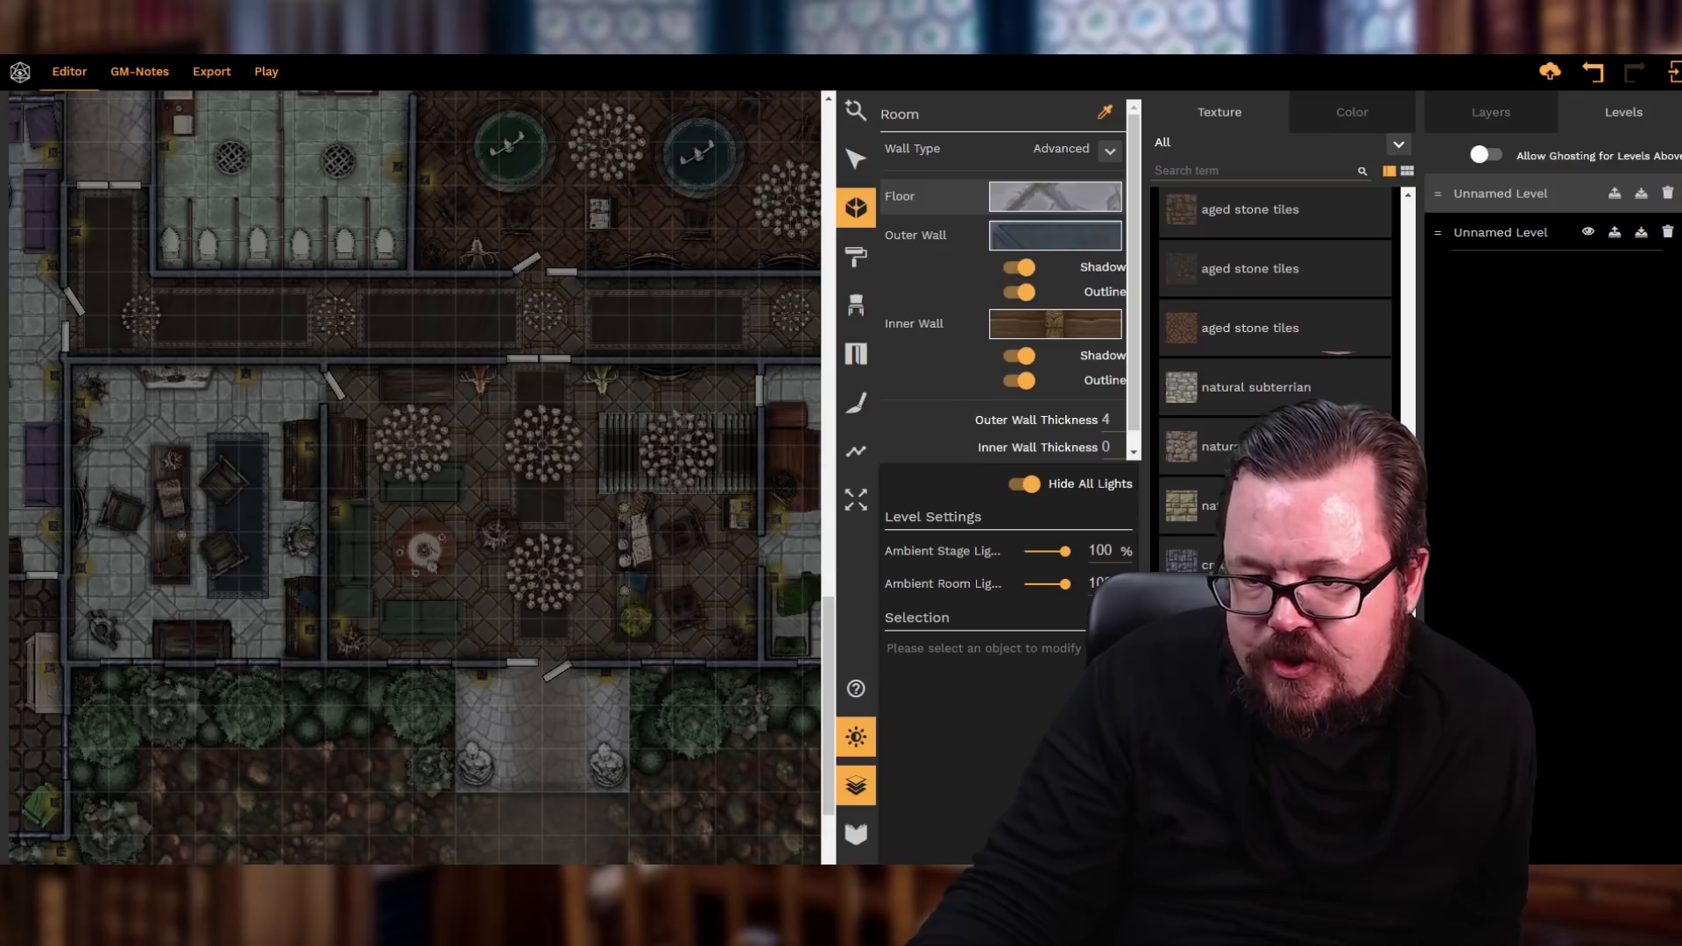
- Set the room's floor to the dark grey stone tile texture listed just after the mixed ground textures
{"action": "scroll", "coordinate": [1275, 377], "scroll_direction": "down", "scroll_amount": 3}
{"action": "scroll", "coordinate": [1274, 377], "scroll_direction": "down", "scroll_amount": 3}
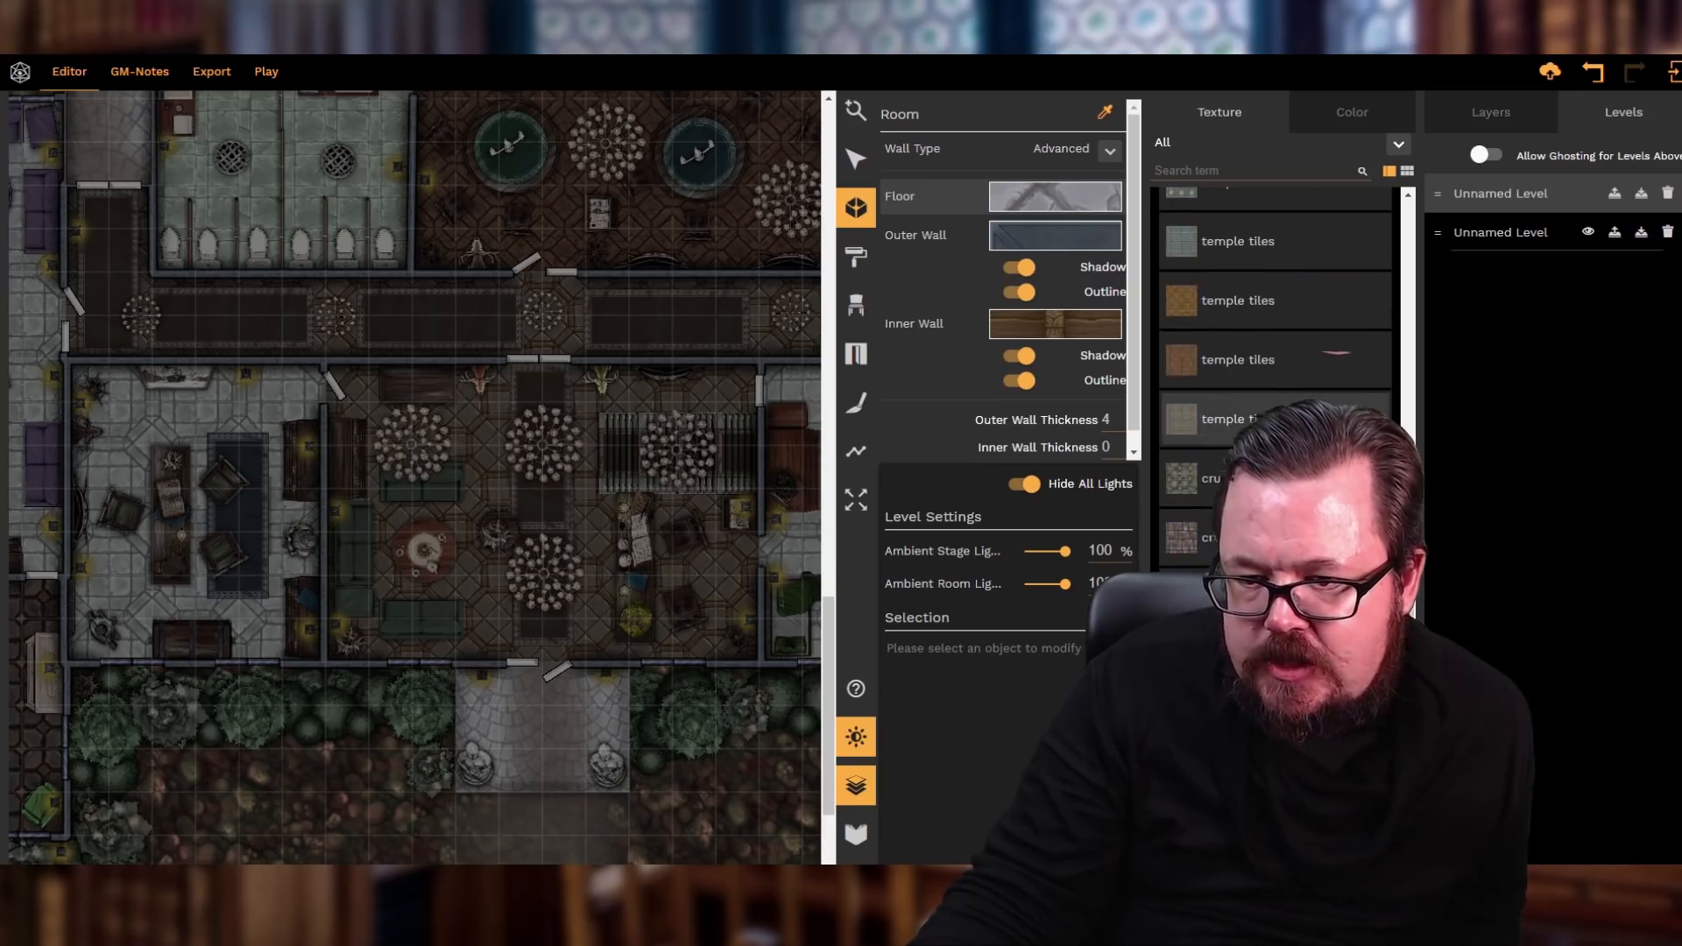
{"action": "scroll", "coordinate": [1274, 376], "scroll_direction": "down", "scroll_amount": 2}
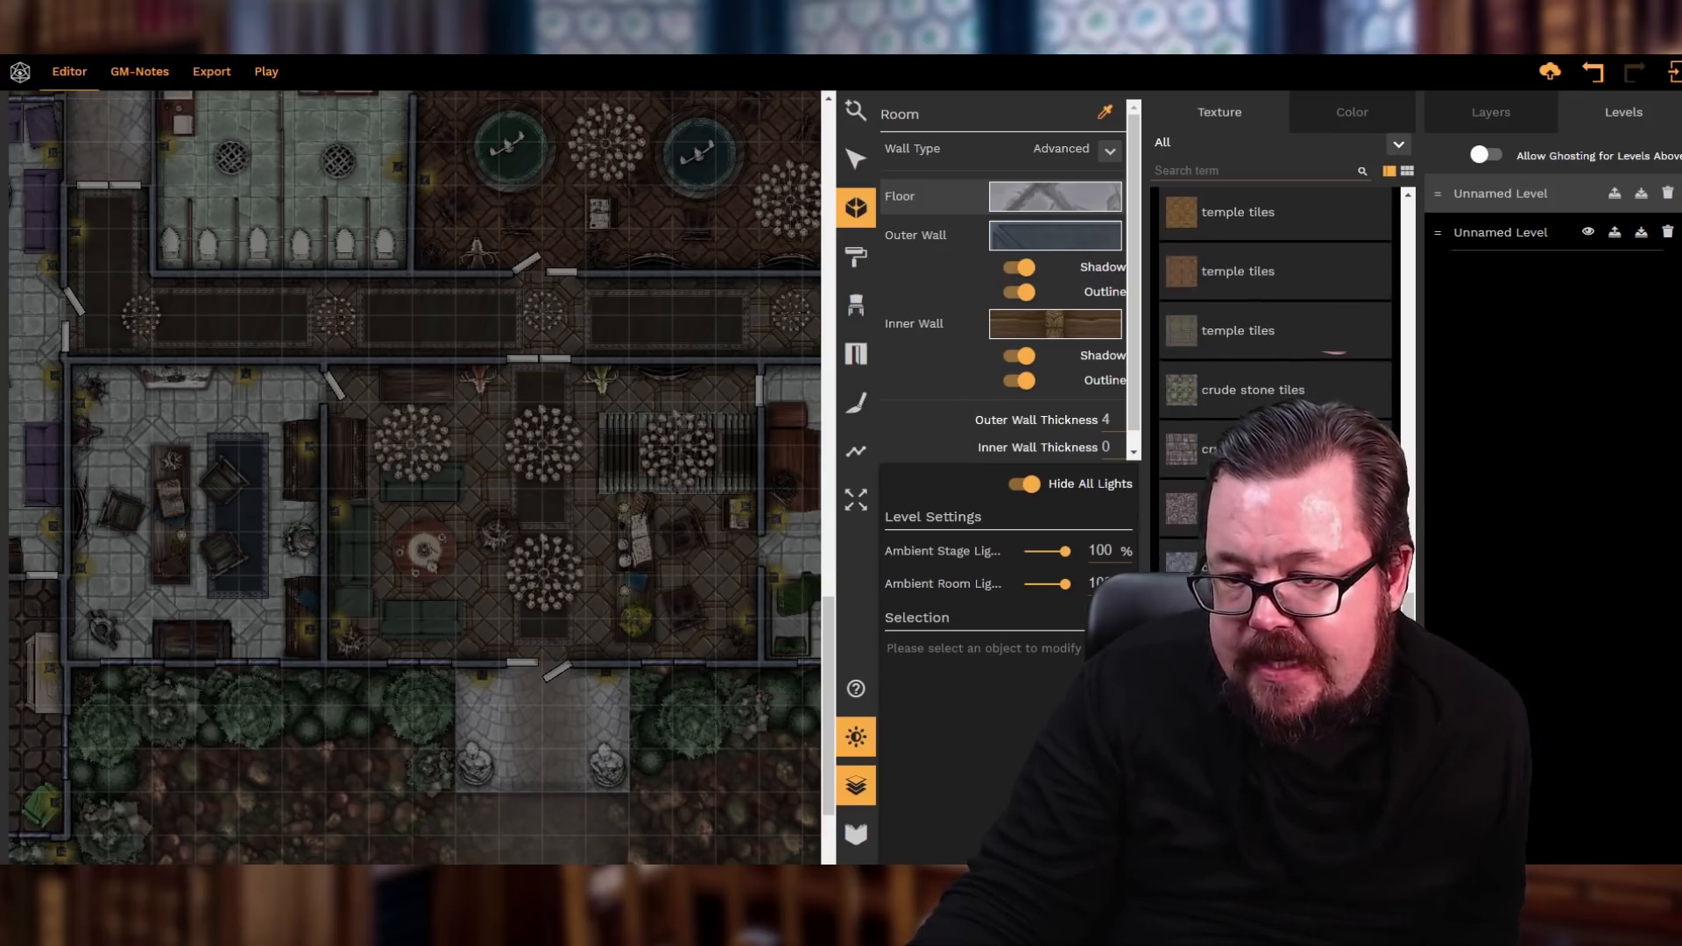
{"action": "scroll", "coordinate": [1275, 377], "scroll_direction": "down", "scroll_amount": 2}
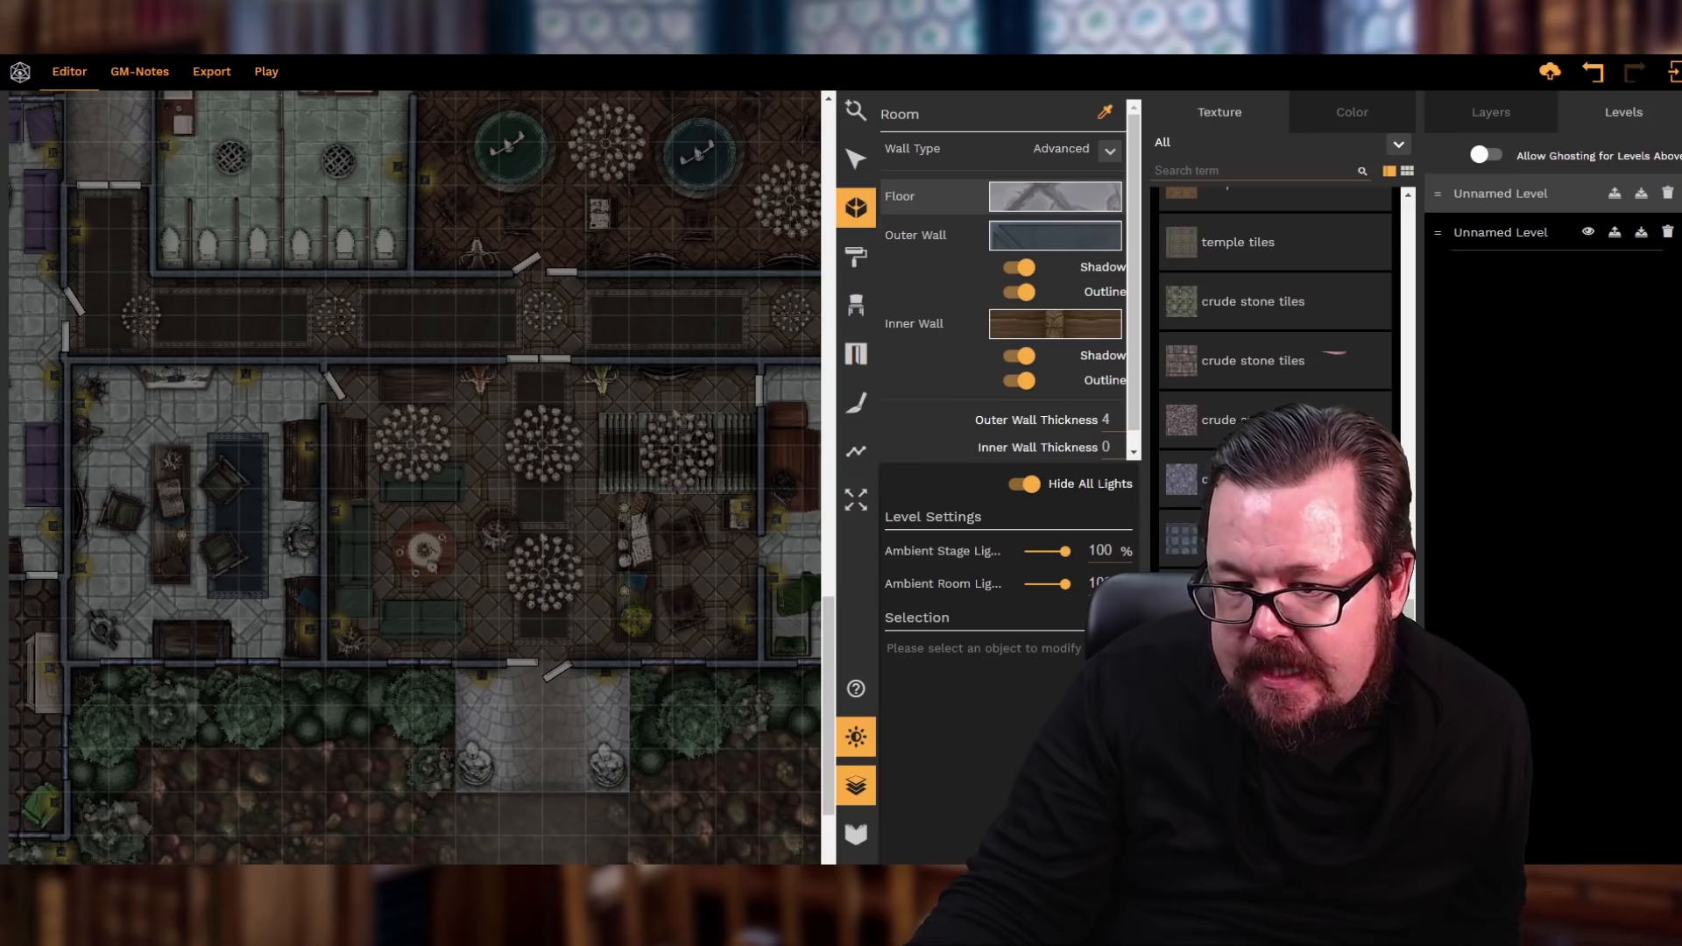
{"action": "scroll", "coordinate": [1274, 377], "scroll_direction": "down", "scroll_amount": 3}
{"action": "scroll", "coordinate": [1275, 376], "scroll_direction": "down", "scroll_amount": 3}
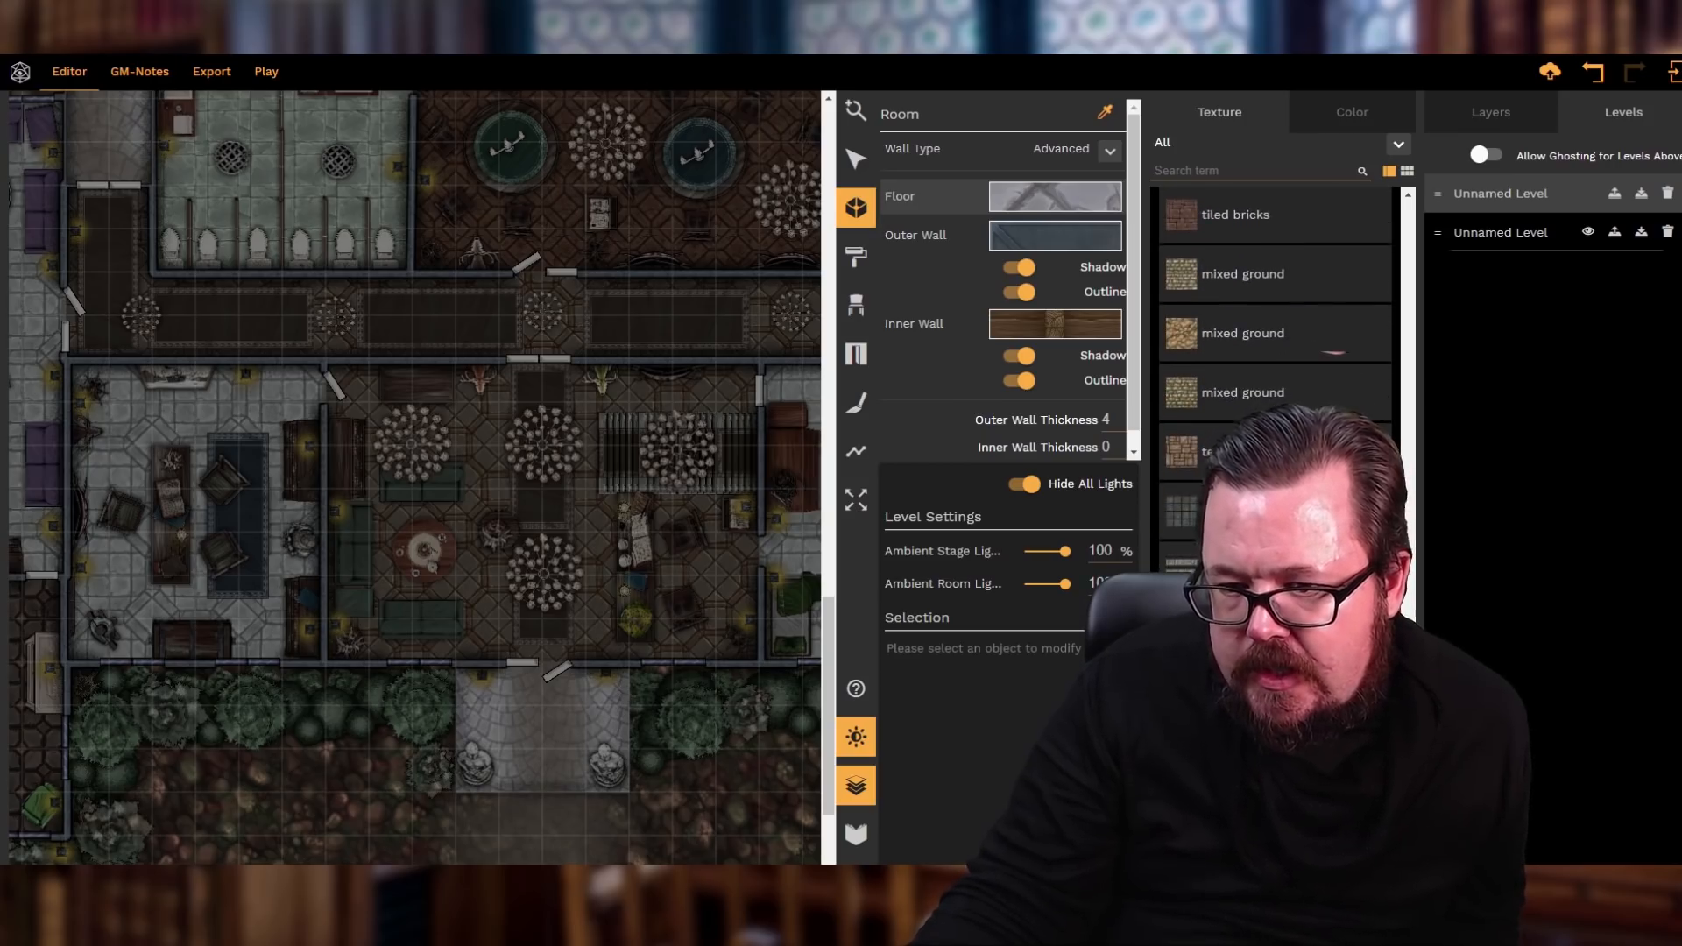
{"action": "scroll", "coordinate": [1275, 377], "scroll_direction": "up", "scroll_amount": 2}
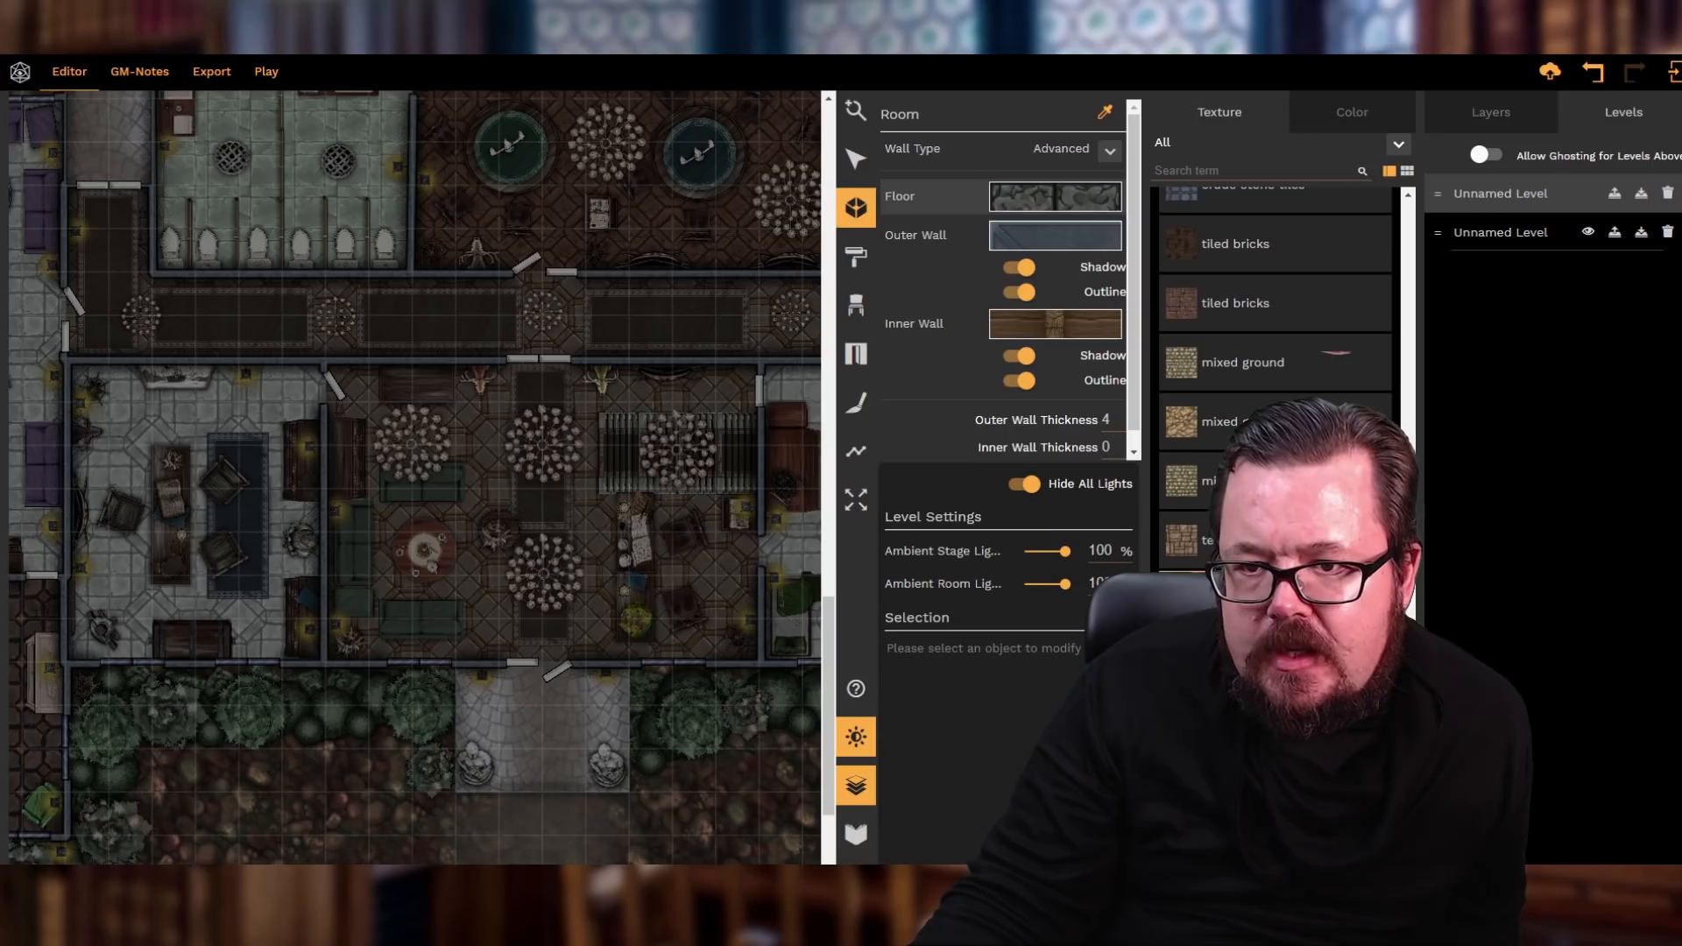
{"action": "scroll", "coordinate": [1274, 377], "scroll_direction": "down", "scroll_amount": 2}
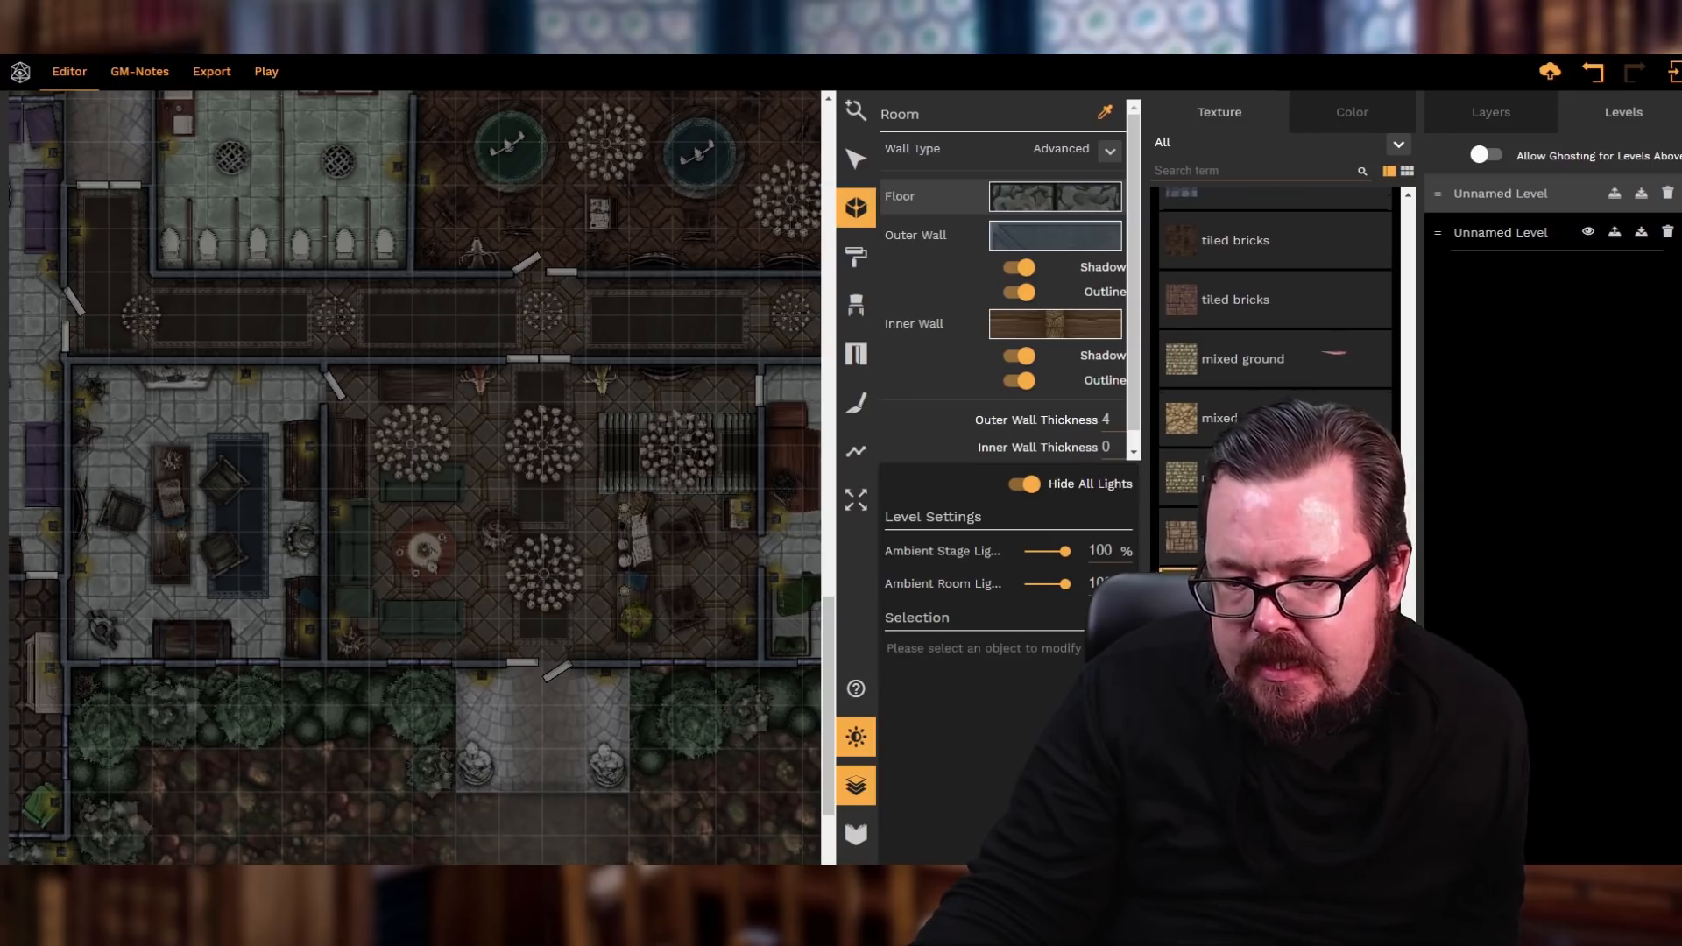
{"action": "scroll", "coordinate": [1274, 376], "scroll_direction": "up", "scroll_amount": 2}
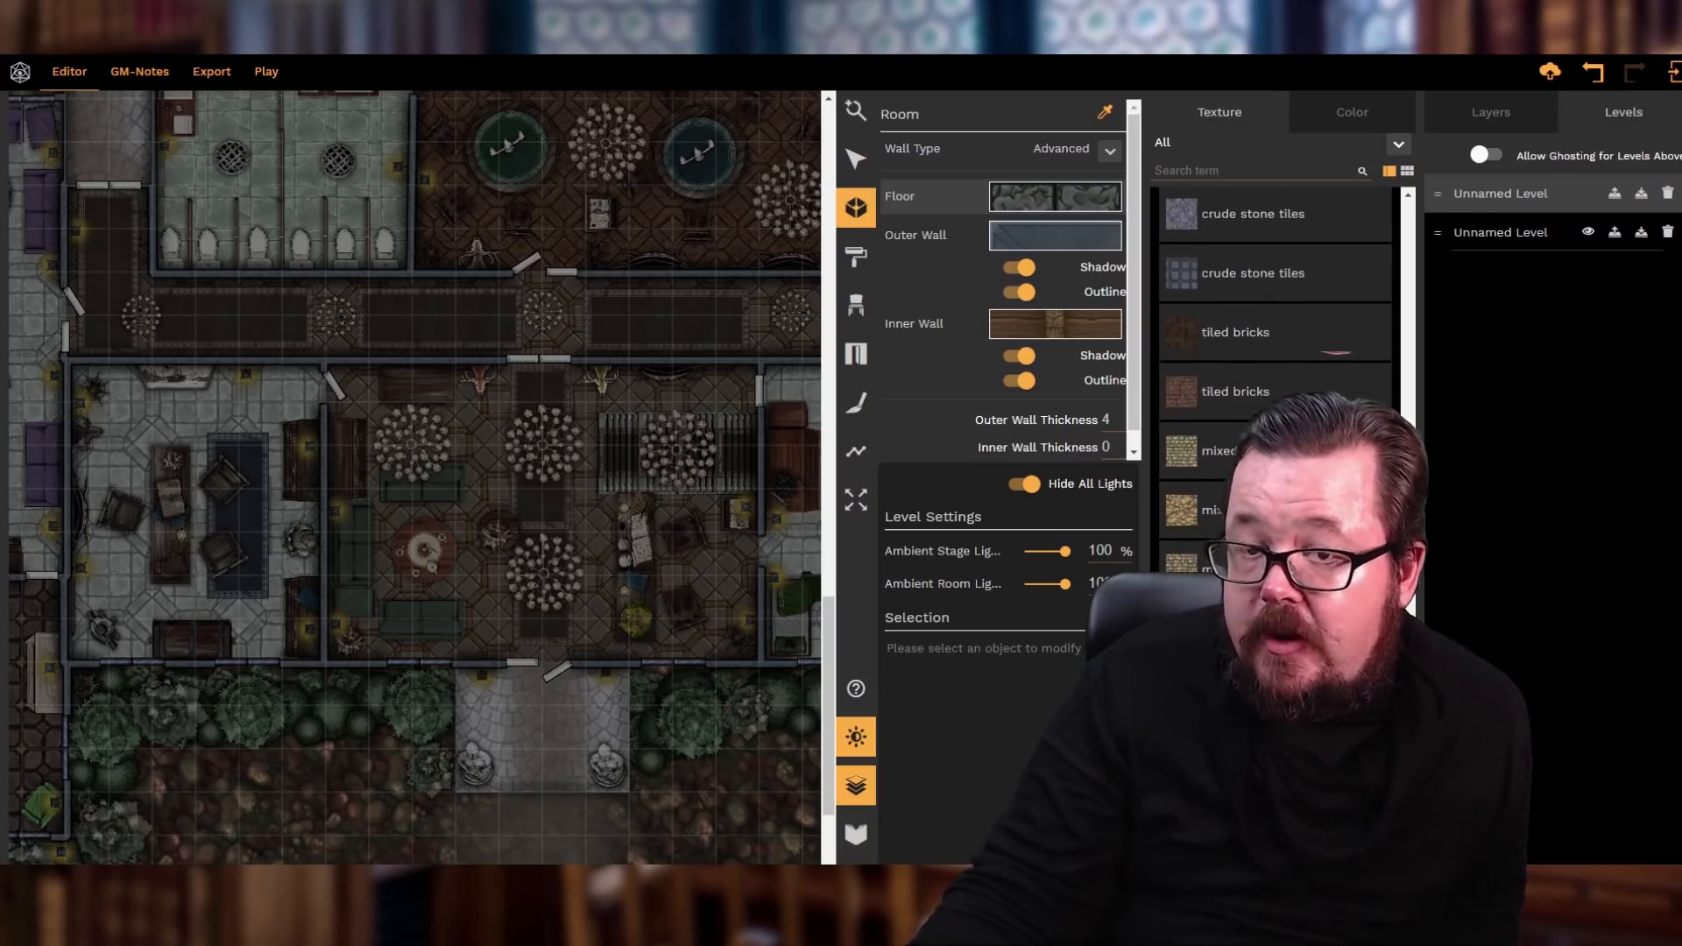
- Try red tiled bricks on the room's outer wall, and set its texture to Old stone bricks instead
{"action": "left_click", "coordinate": [1066, 249]}
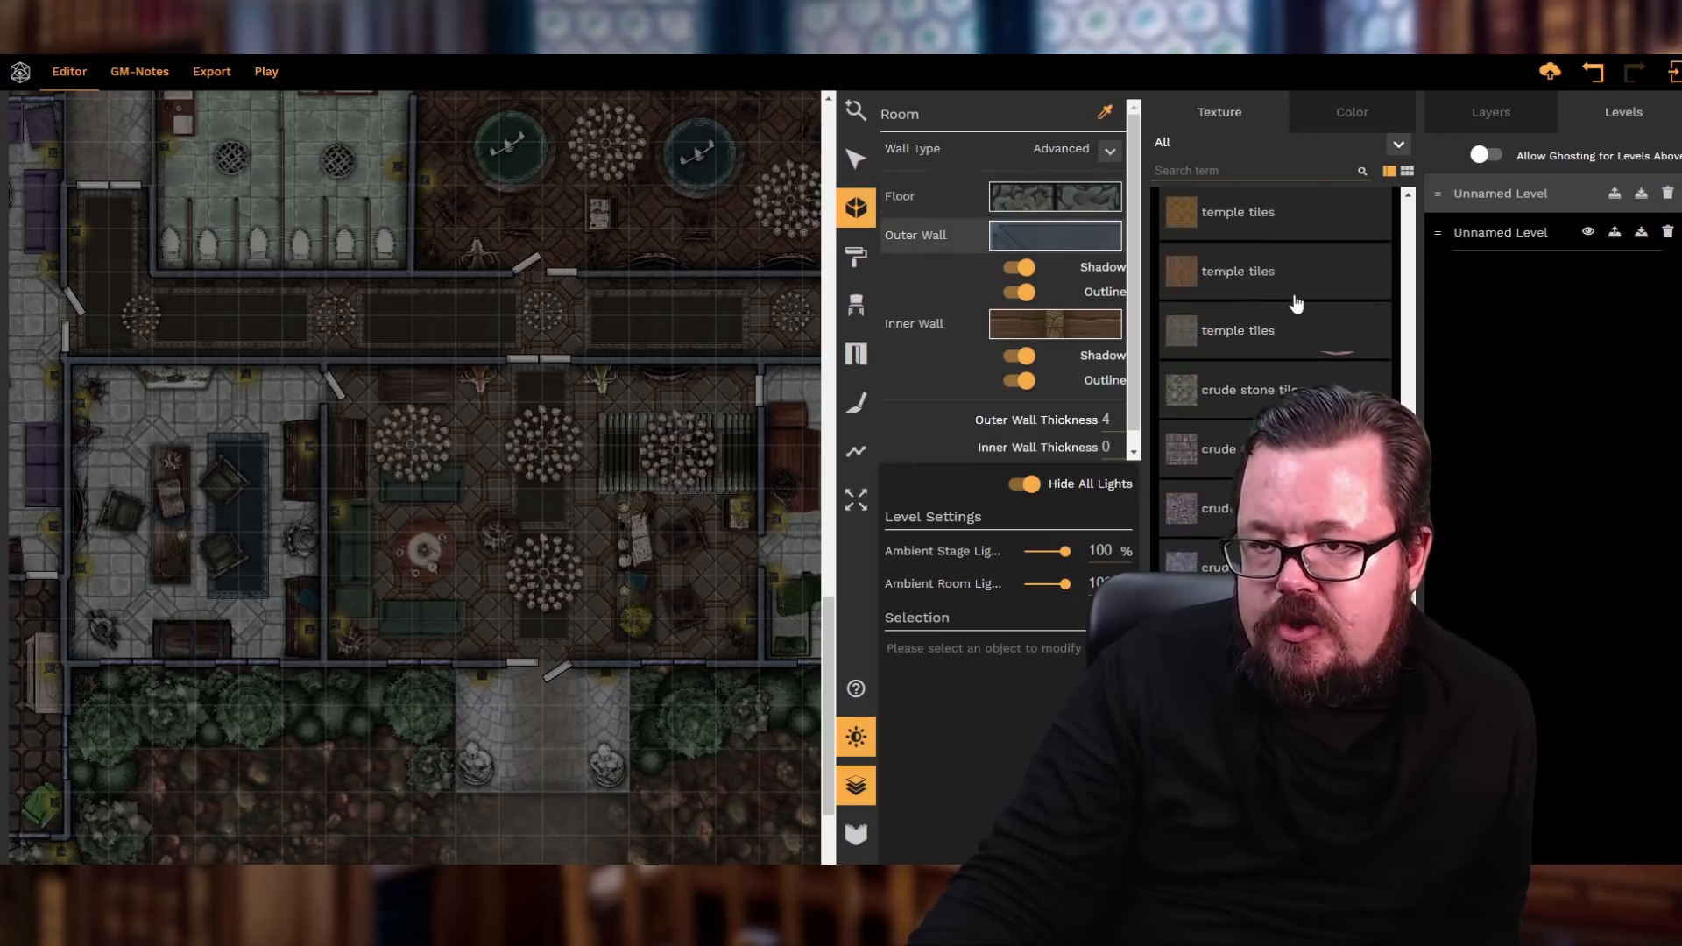
{"action": "scroll", "coordinate": [1294, 325], "scroll_direction": "down", "scroll_amount": 3}
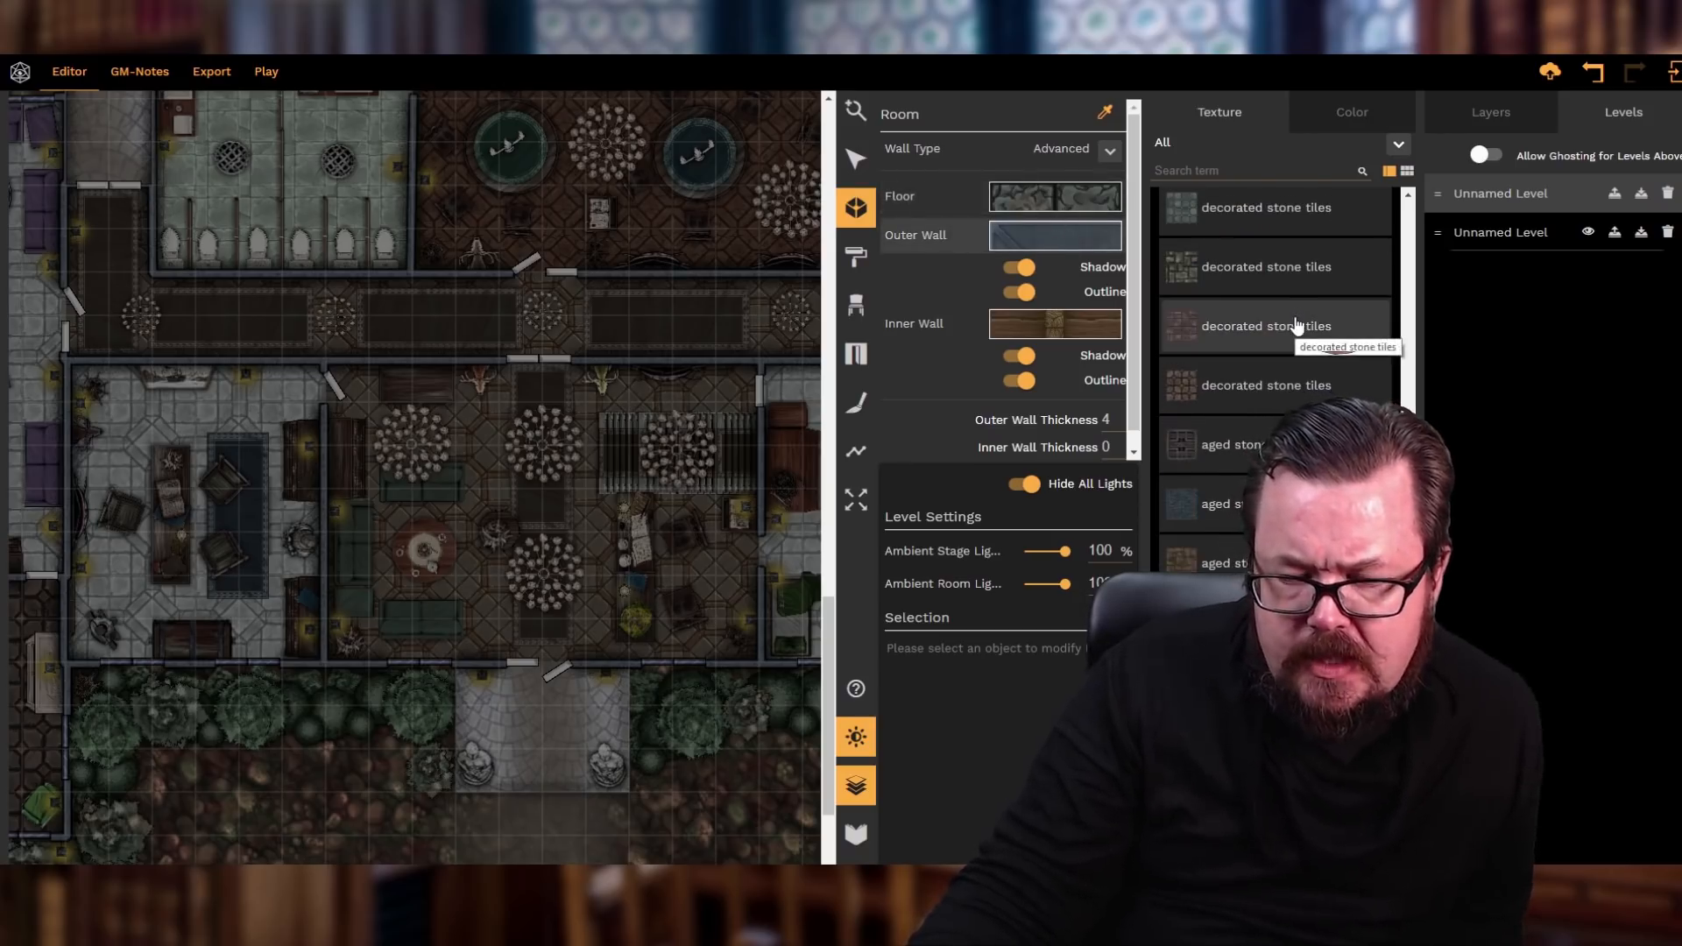
{"action": "scroll", "coordinate": [1296, 326], "scroll_direction": "up", "scroll_amount": 3}
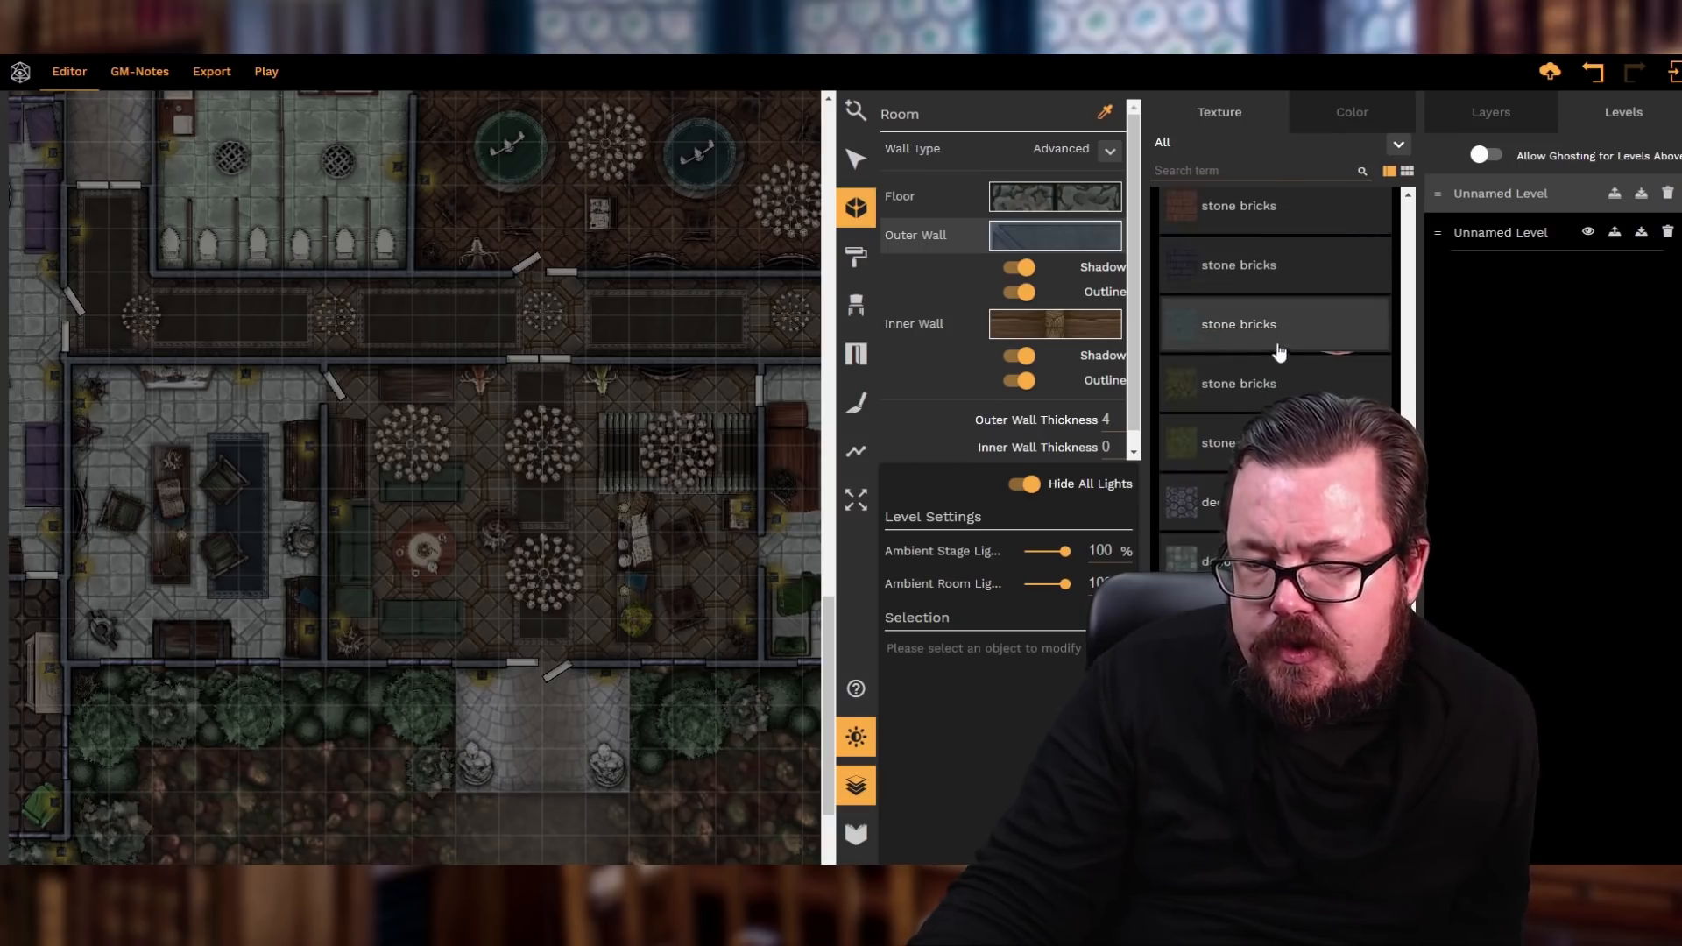
{"action": "scroll", "coordinate": [1288, 337], "scroll_direction": "up", "scroll_amount": 3}
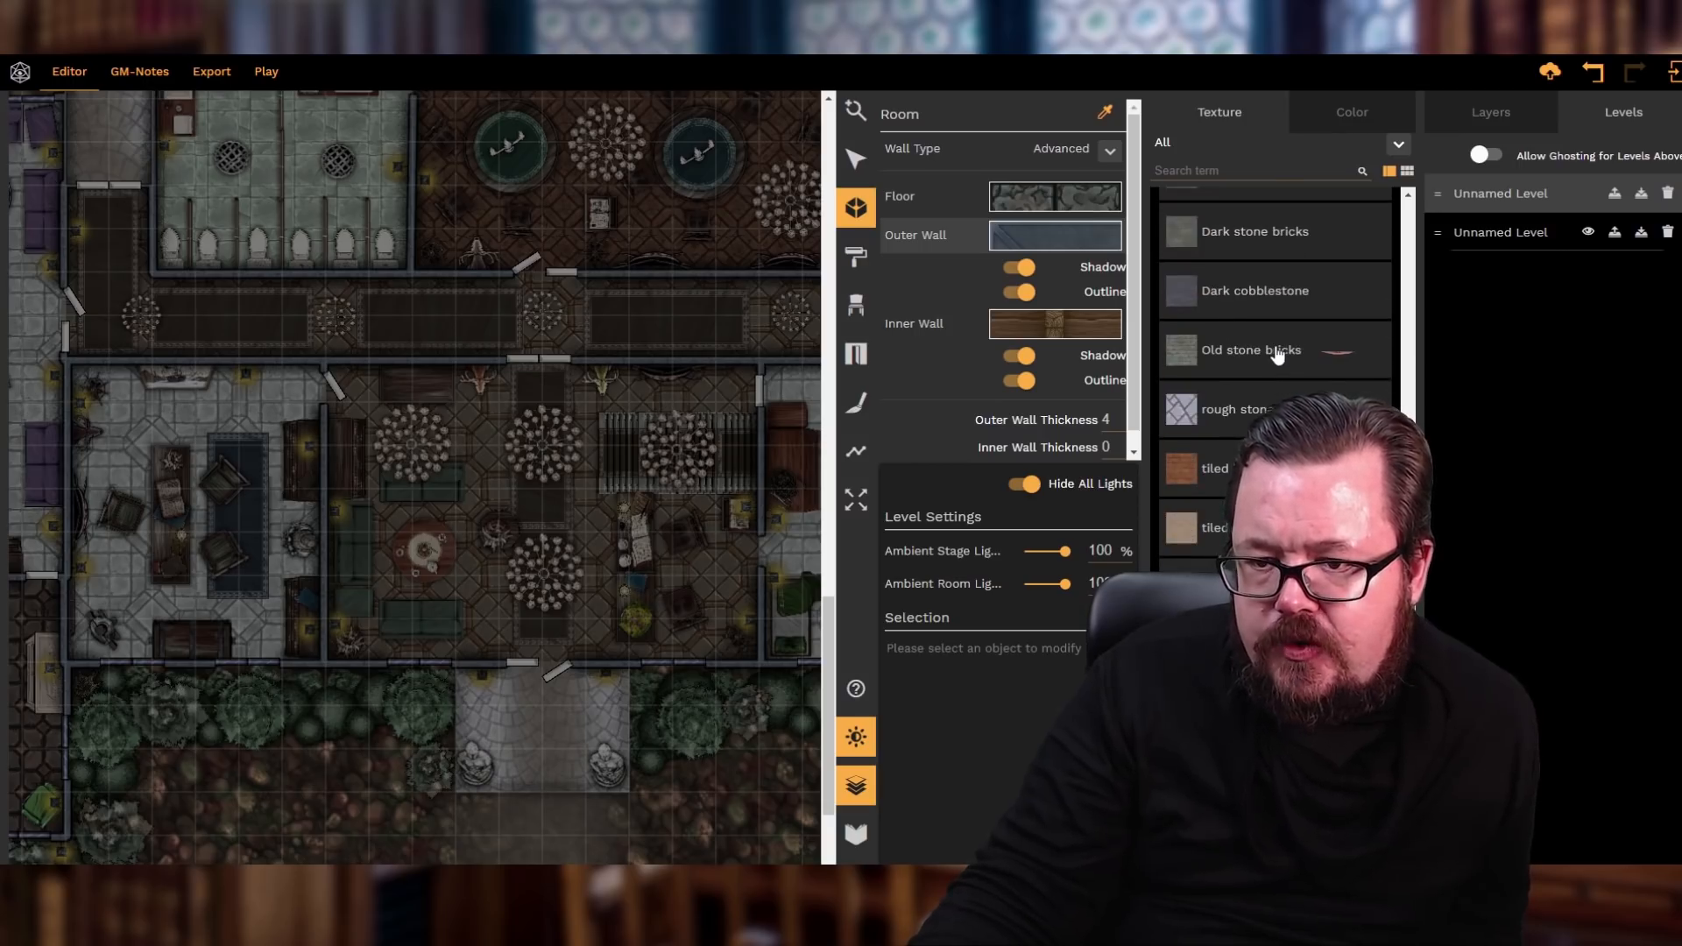
{"action": "left_click", "coordinate": [1237, 464]}
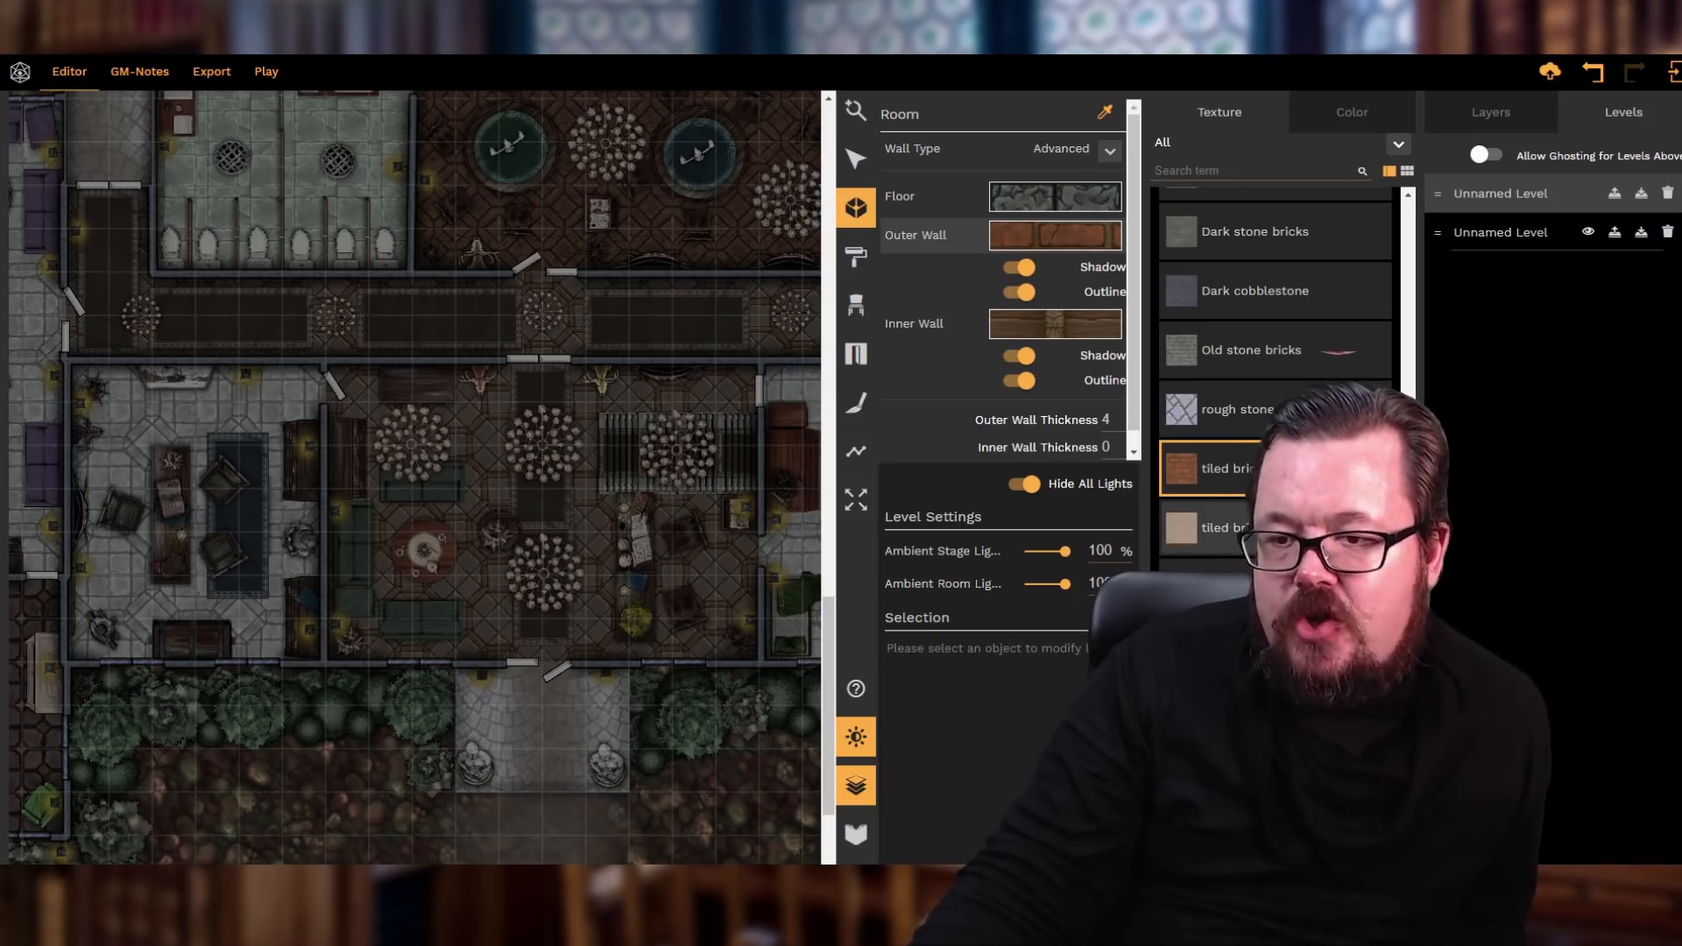
{"action": "left_click", "coordinate": [1293, 362]}
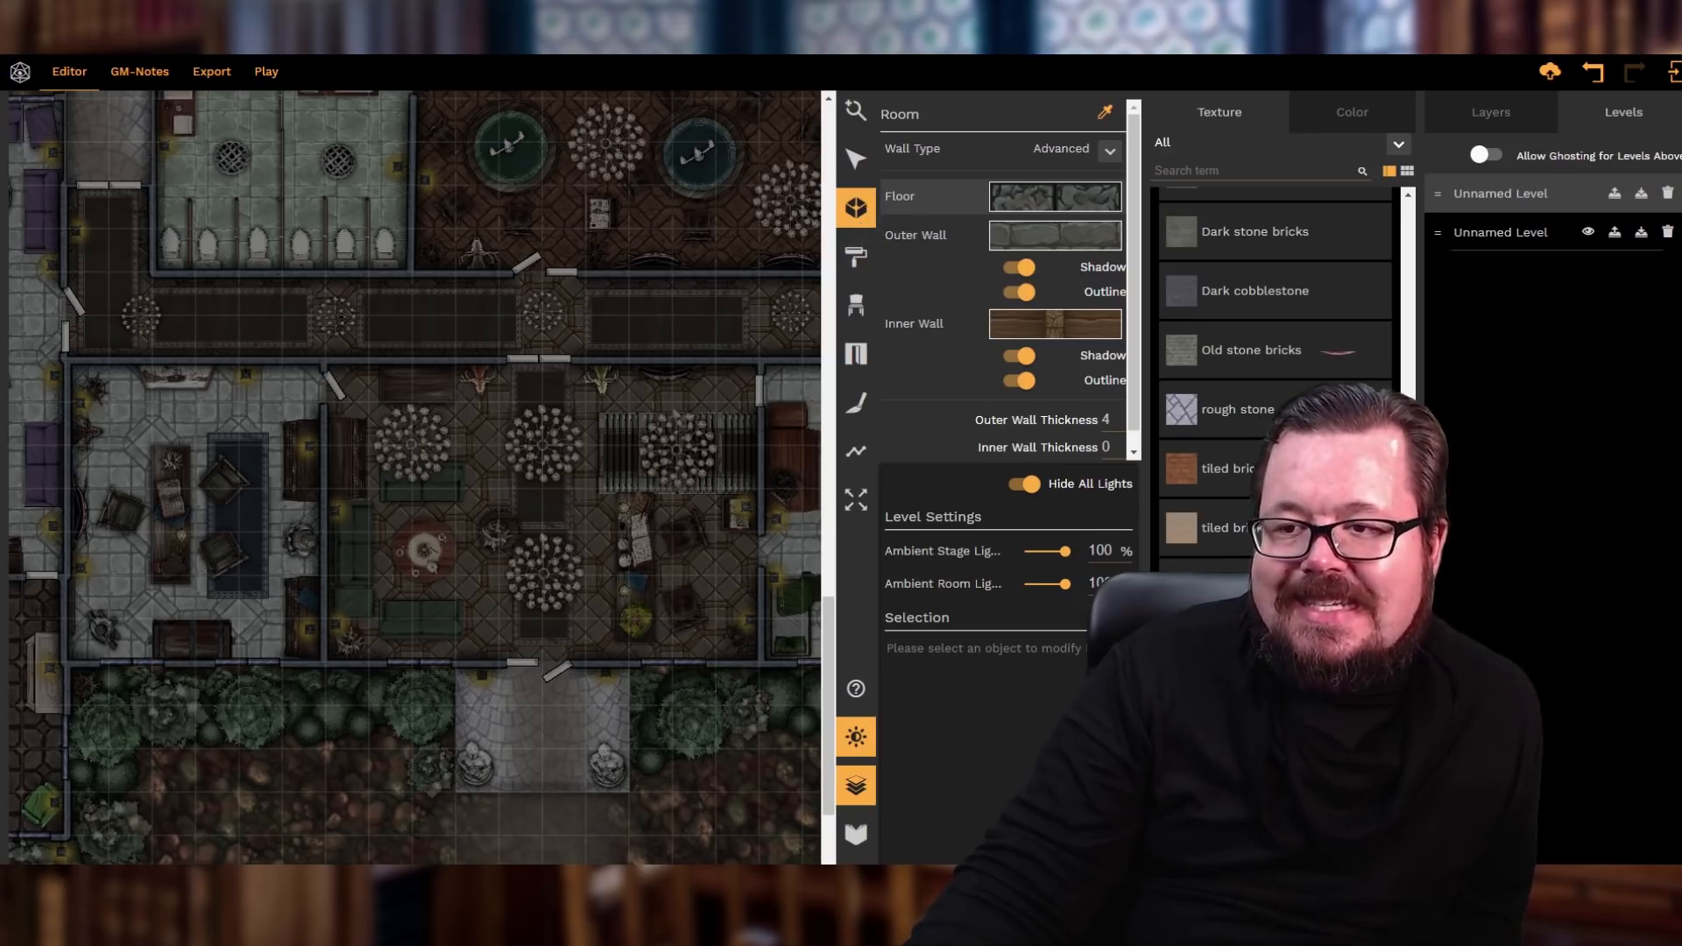
- Draw a rectangular room 10 grid squares wide directly over the ground floor's central entrance hall, following its walls
{"action": "left_click", "coordinate": [854, 789]}
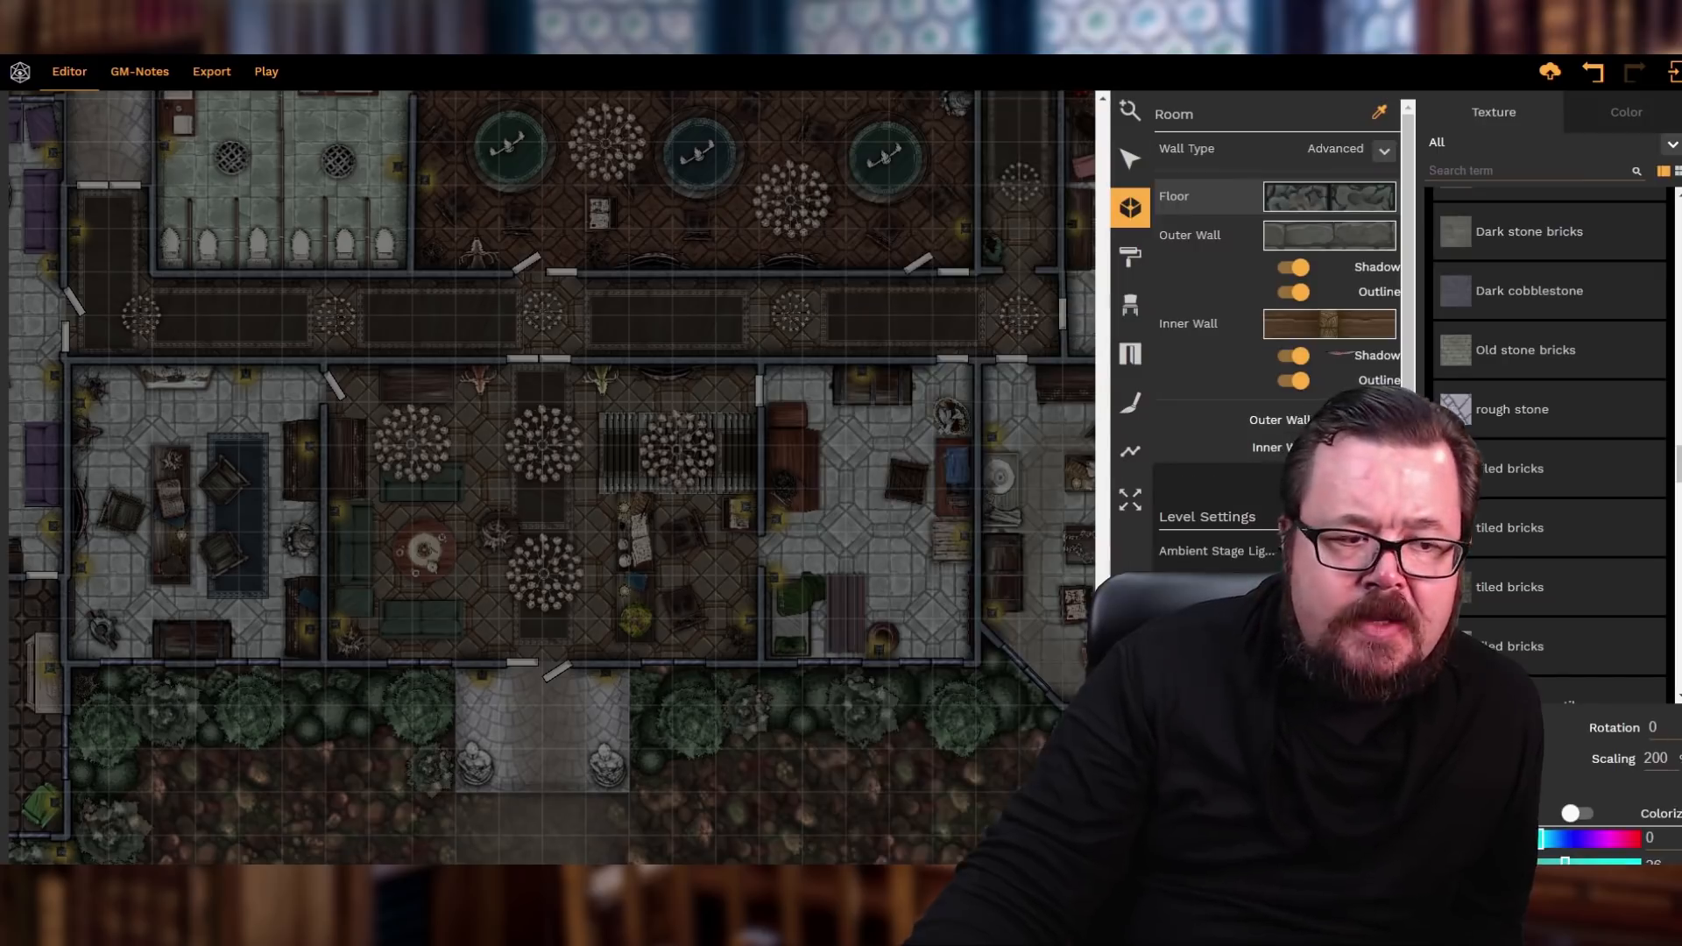
{"action": "left_click", "coordinate": [324, 359]}
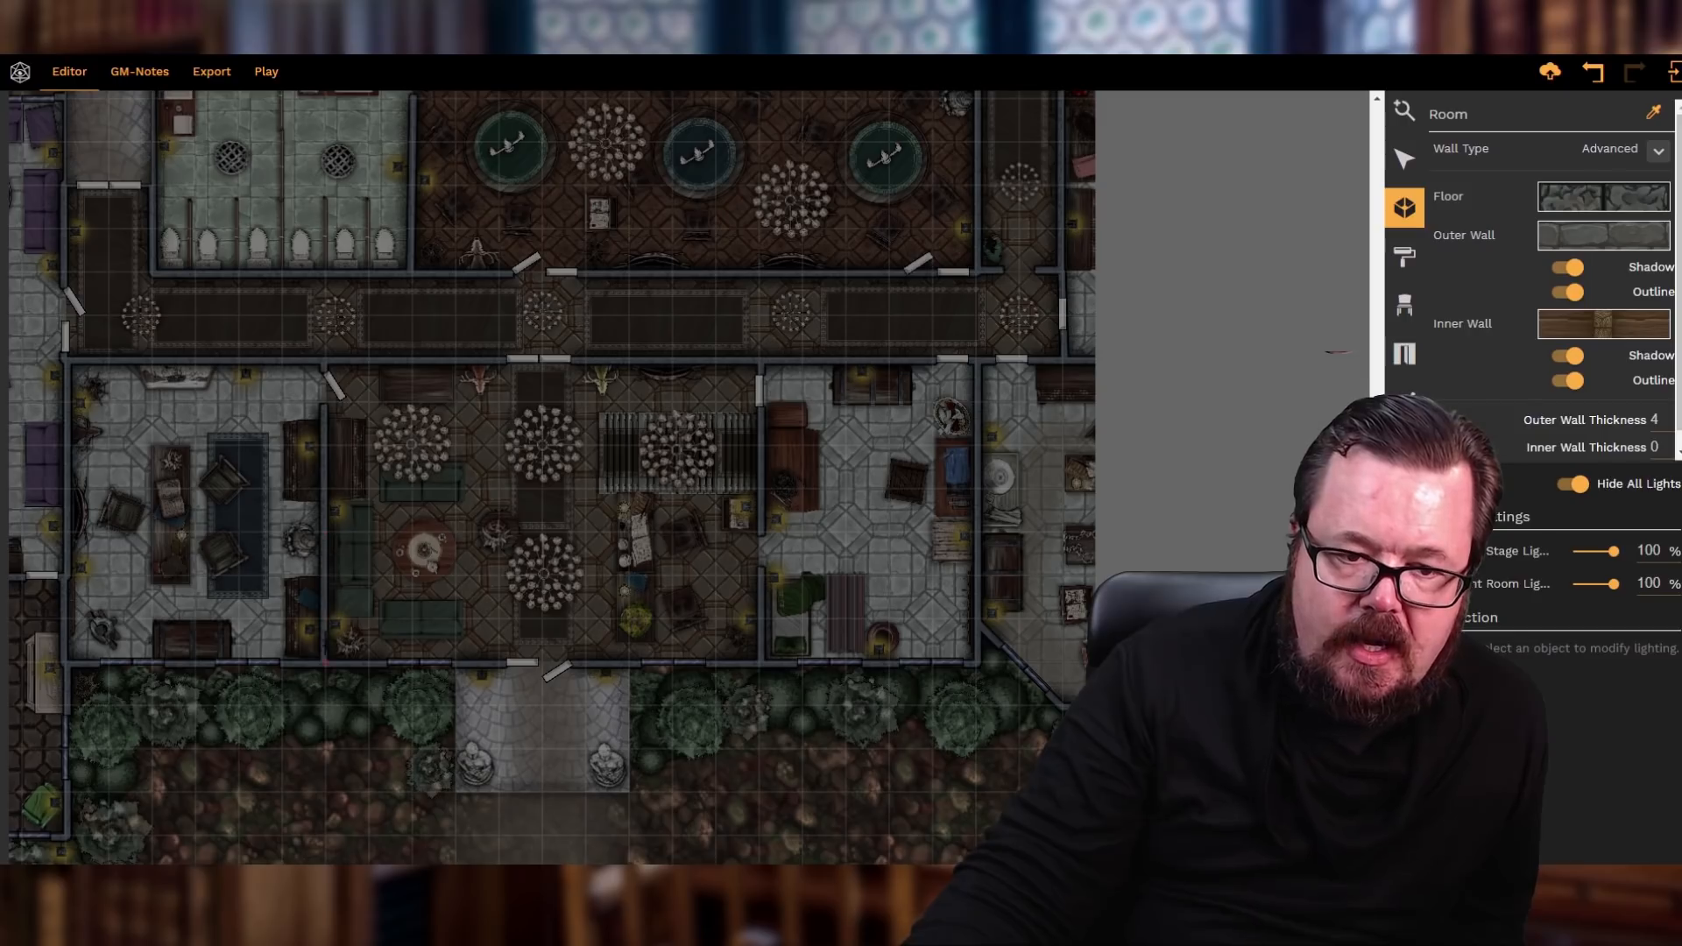
{"action": "left_click", "coordinate": [324, 661]}
{"action": "left_click", "coordinate": [325, 358]}
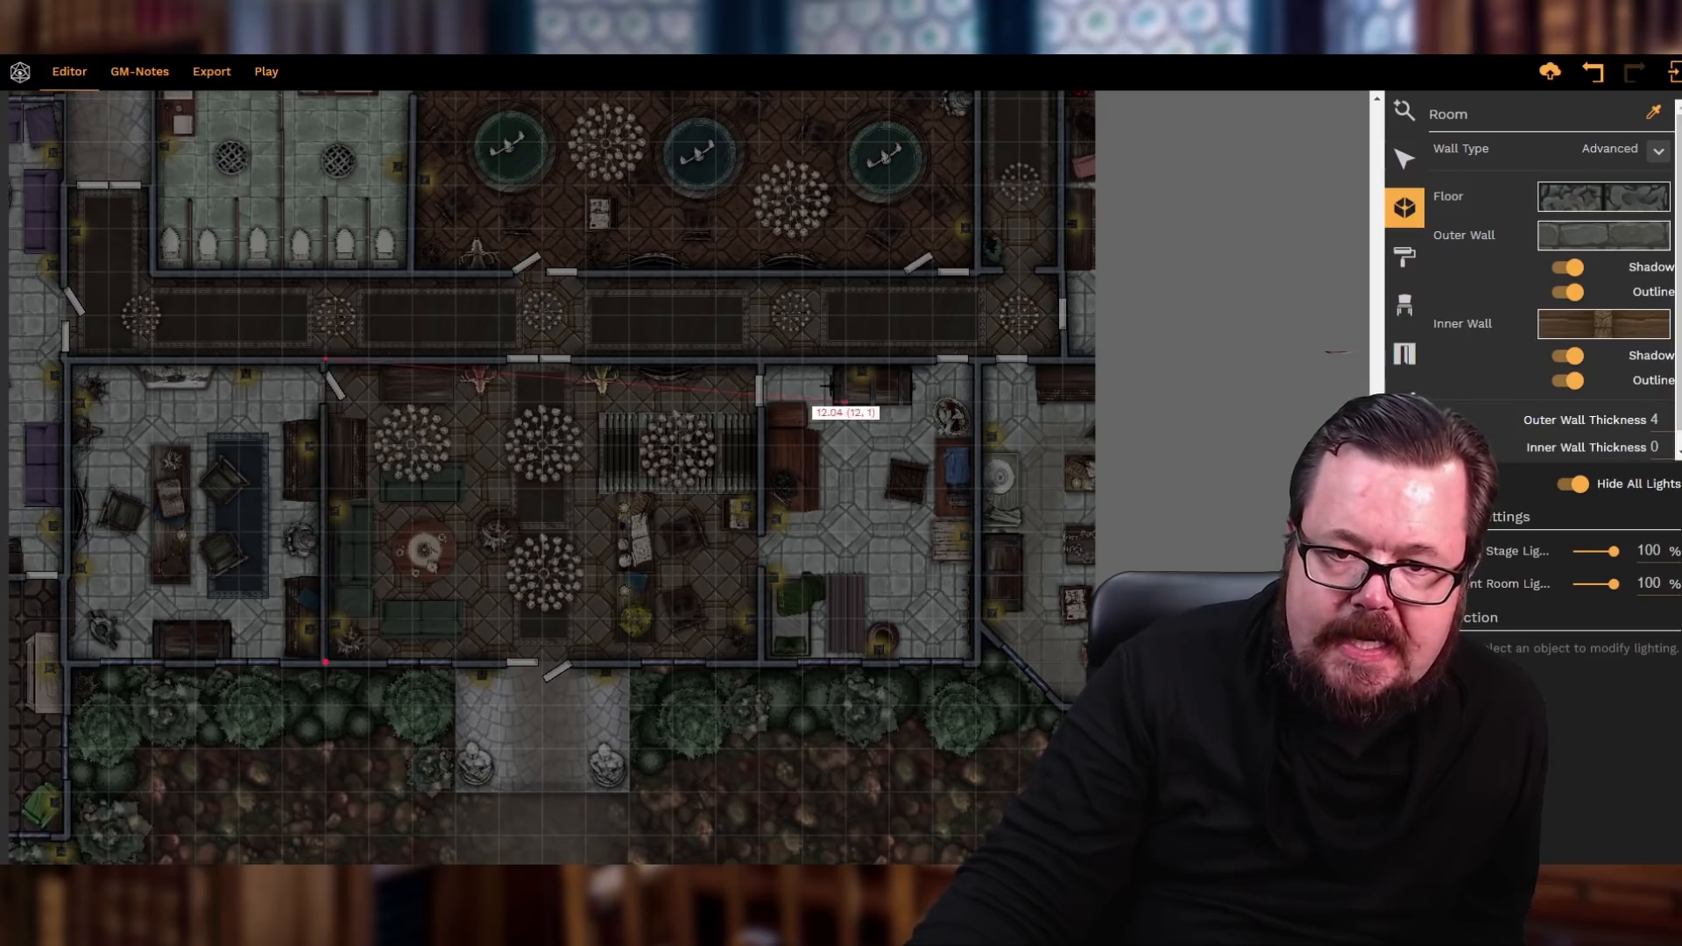
{"action": "left_click", "coordinate": [759, 359]}
{"action": "left_click", "coordinate": [759, 661]}
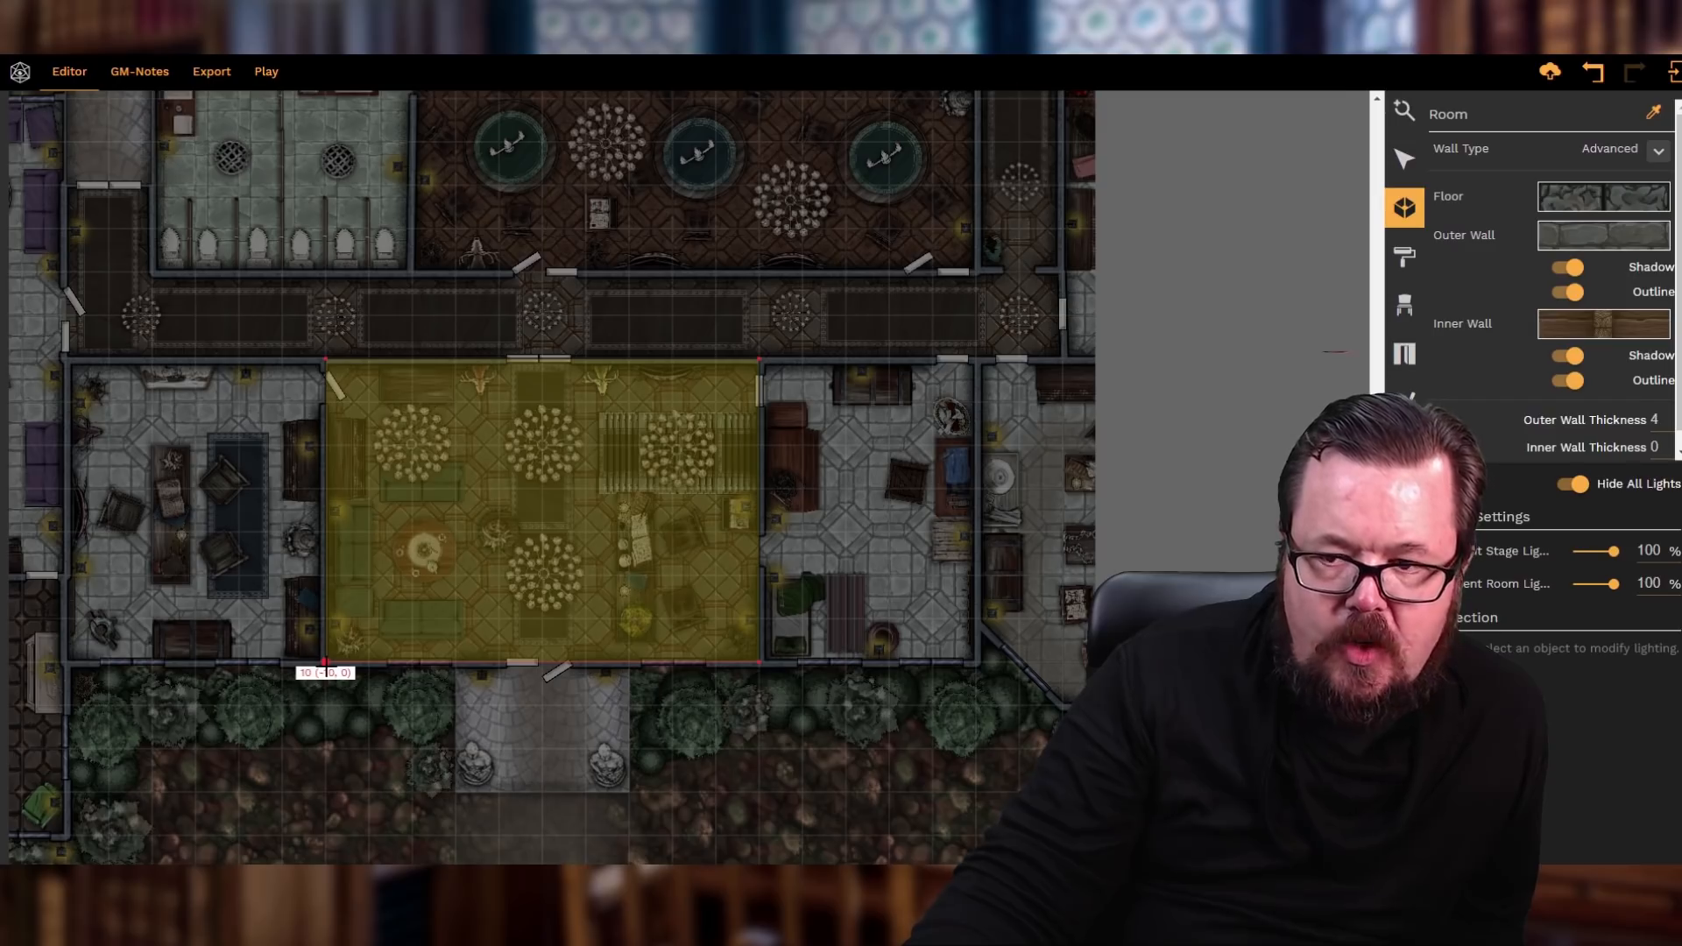
{"action": "left_click", "coordinate": [325, 663]}
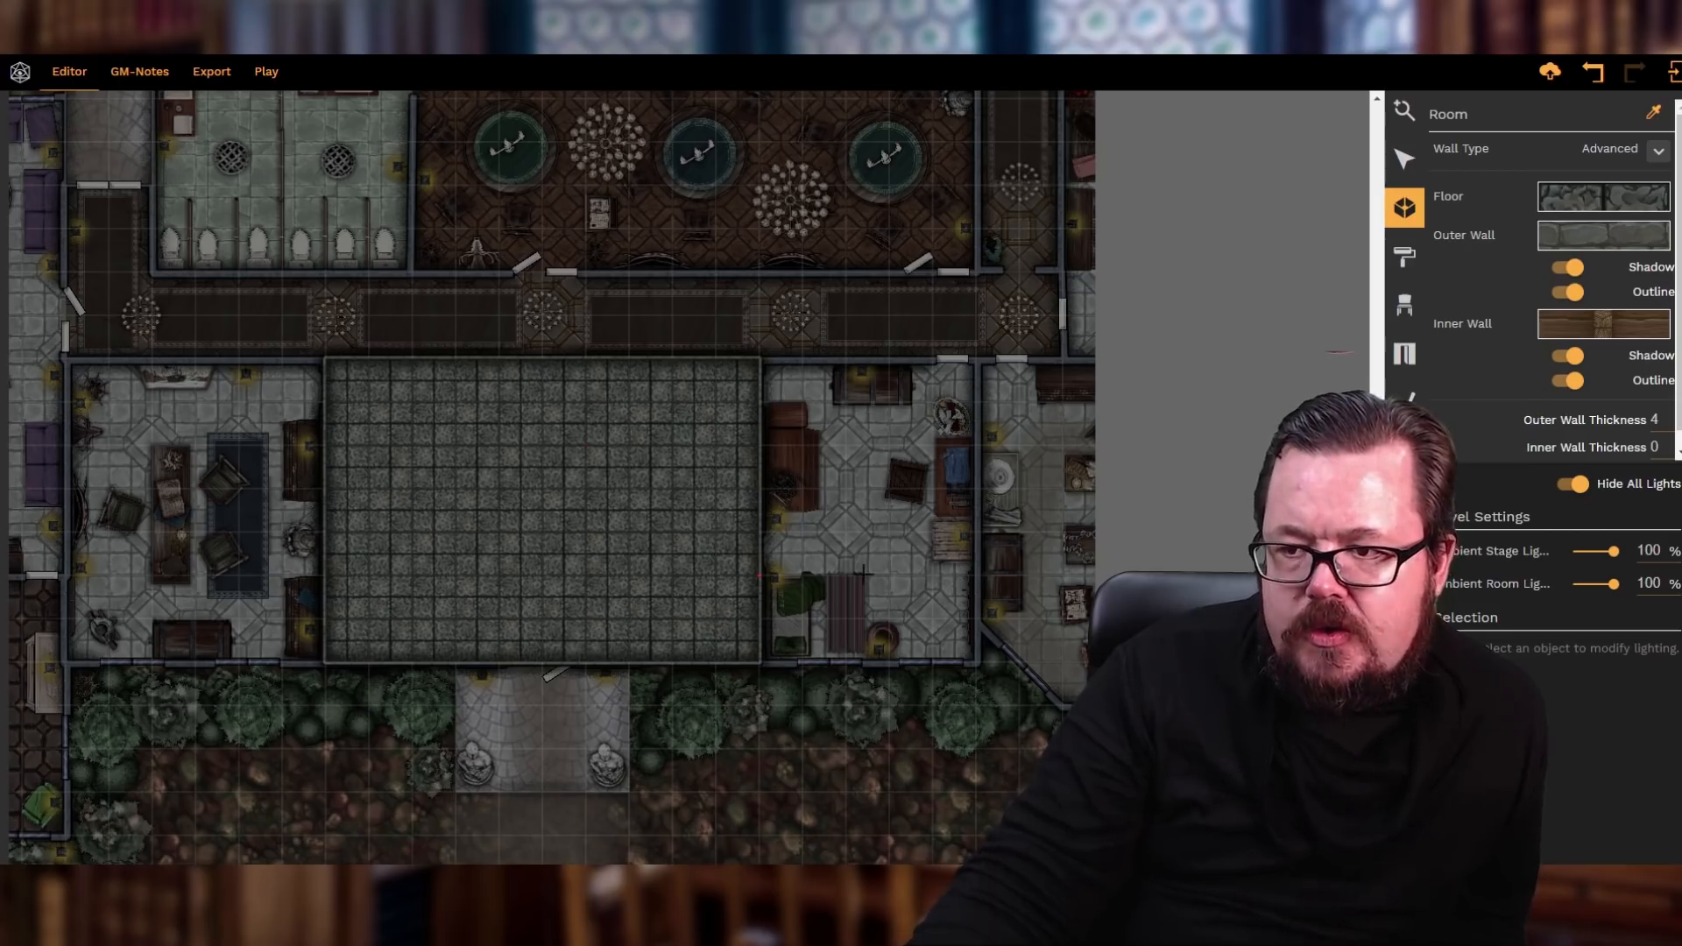
- Lighten the new room's floor texture to a pale grey and set its hue to 47
{"action": "left_click", "coordinate": [1404, 158]}
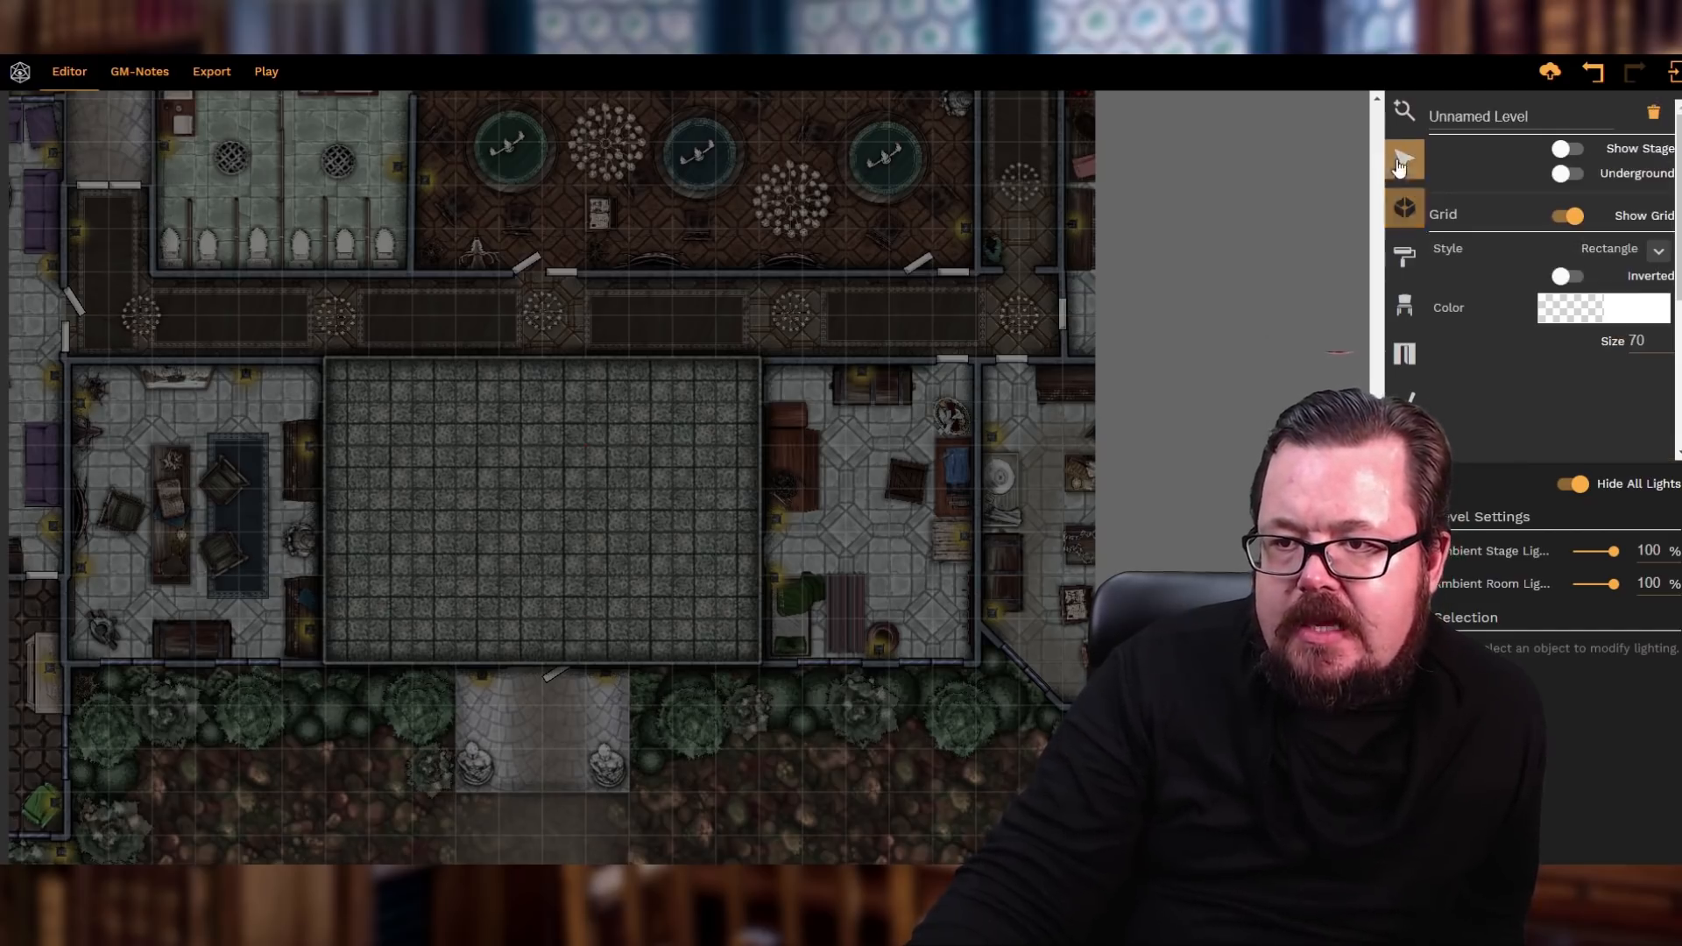
{"action": "left_click", "coordinate": [642, 417]}
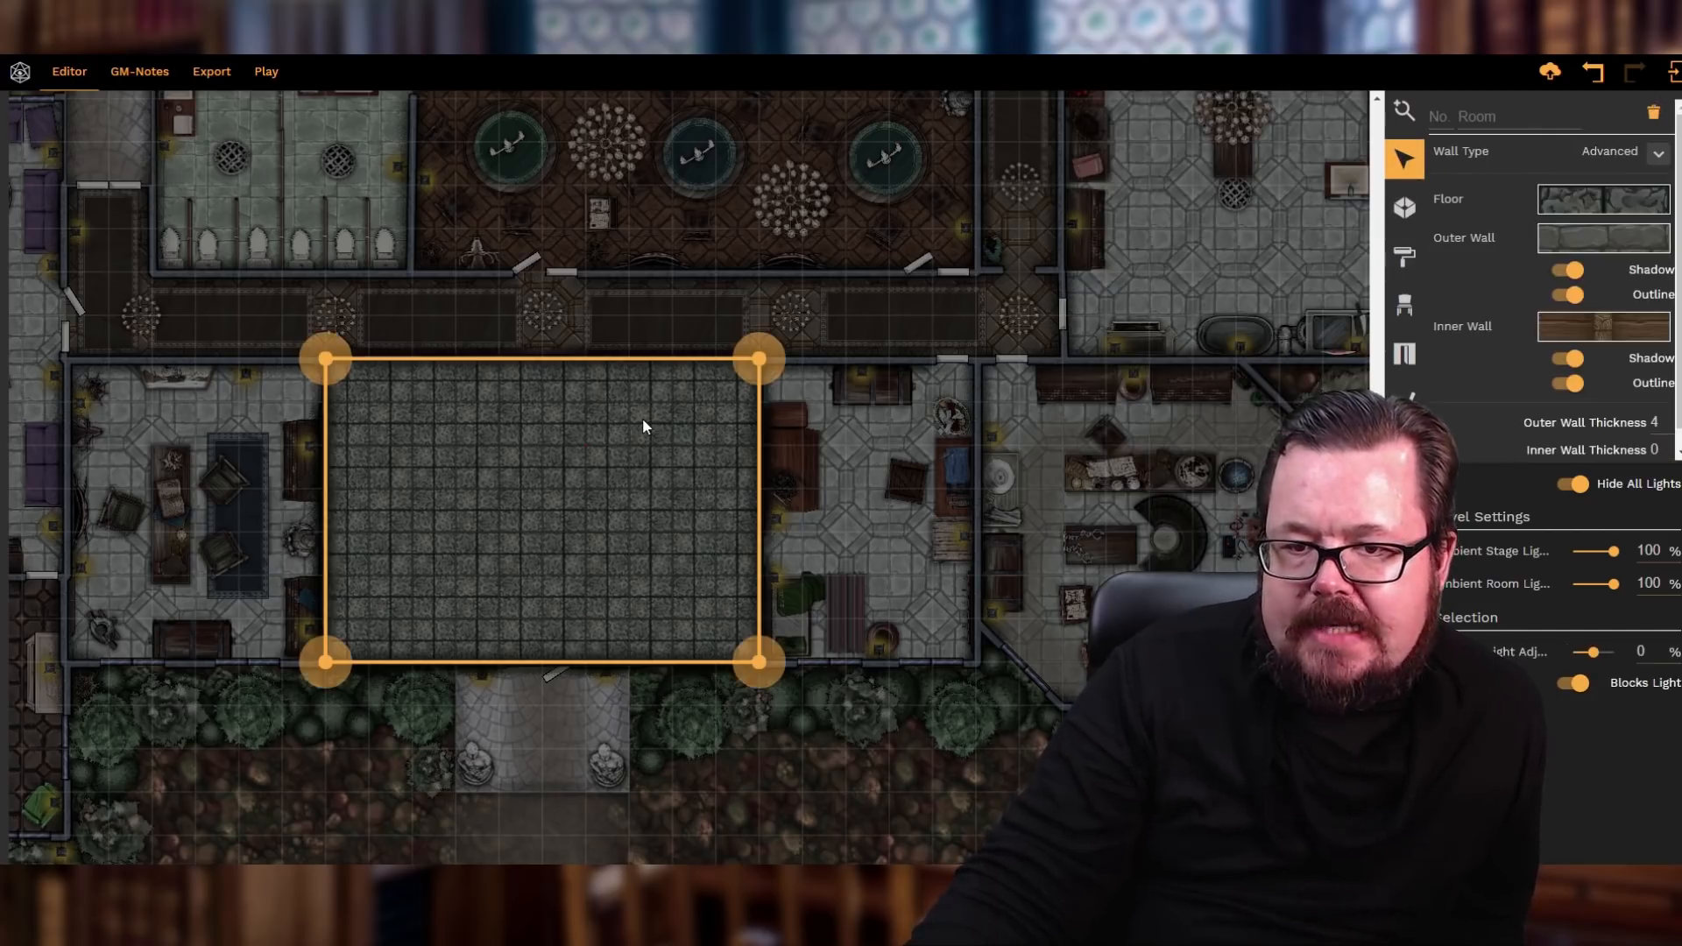
{"action": "left_click", "coordinate": [1591, 207]}
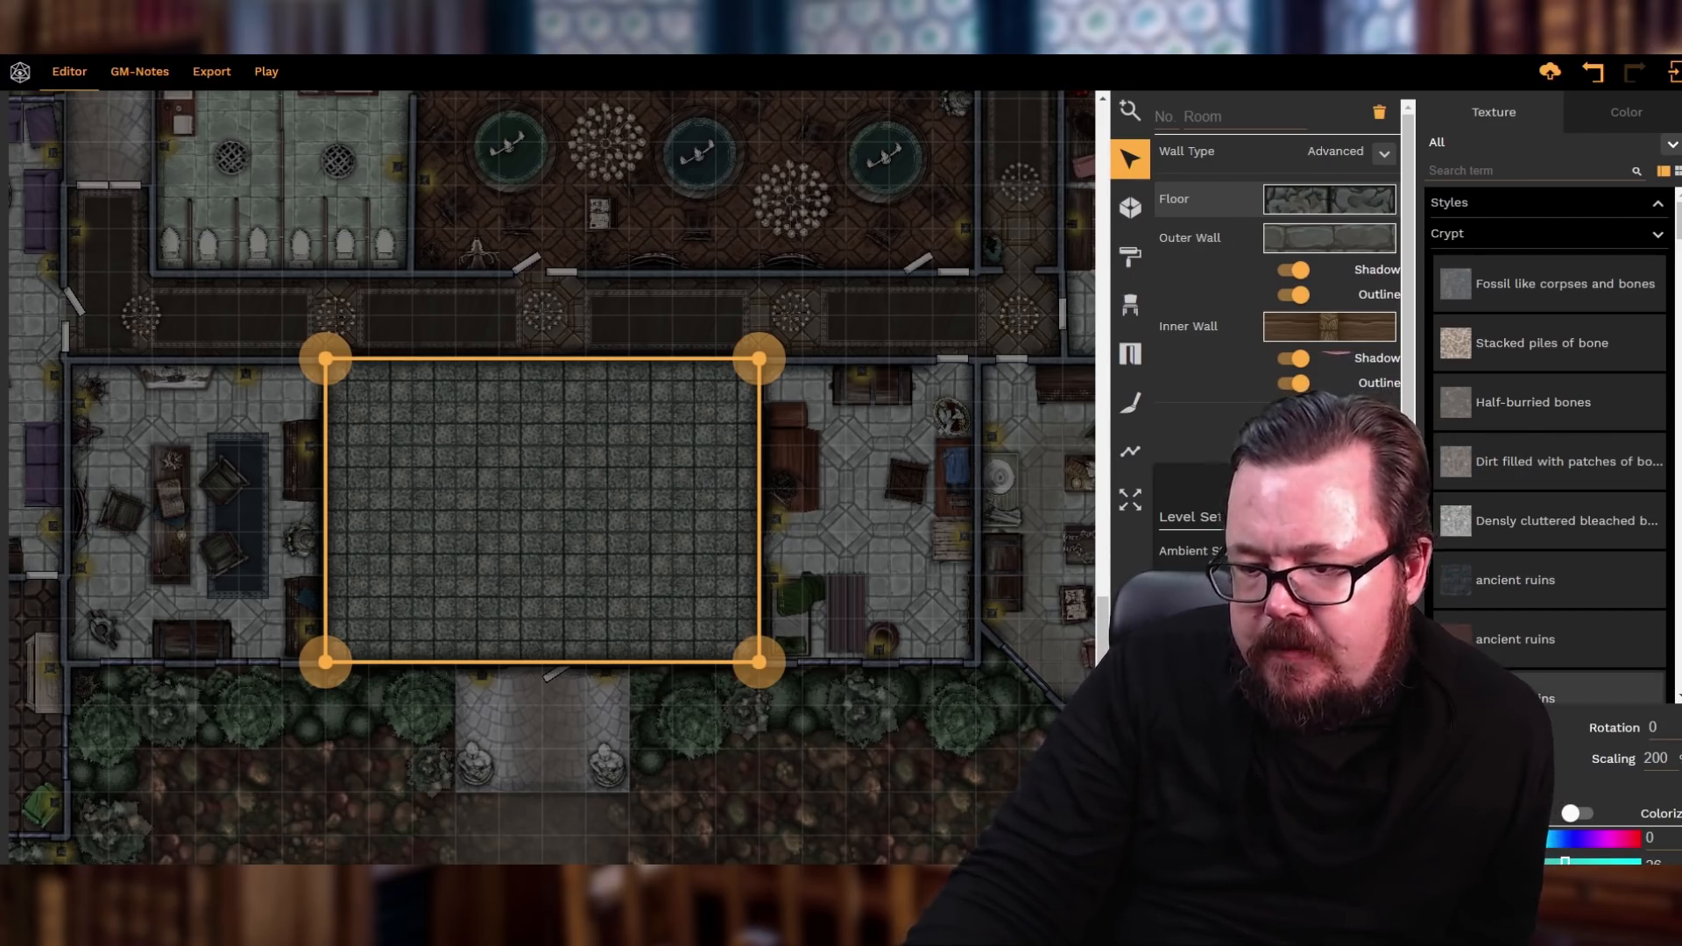
{"action": "left_click_drag", "start_coordinate": [1554, 856], "coordinate": [1508, 858]}
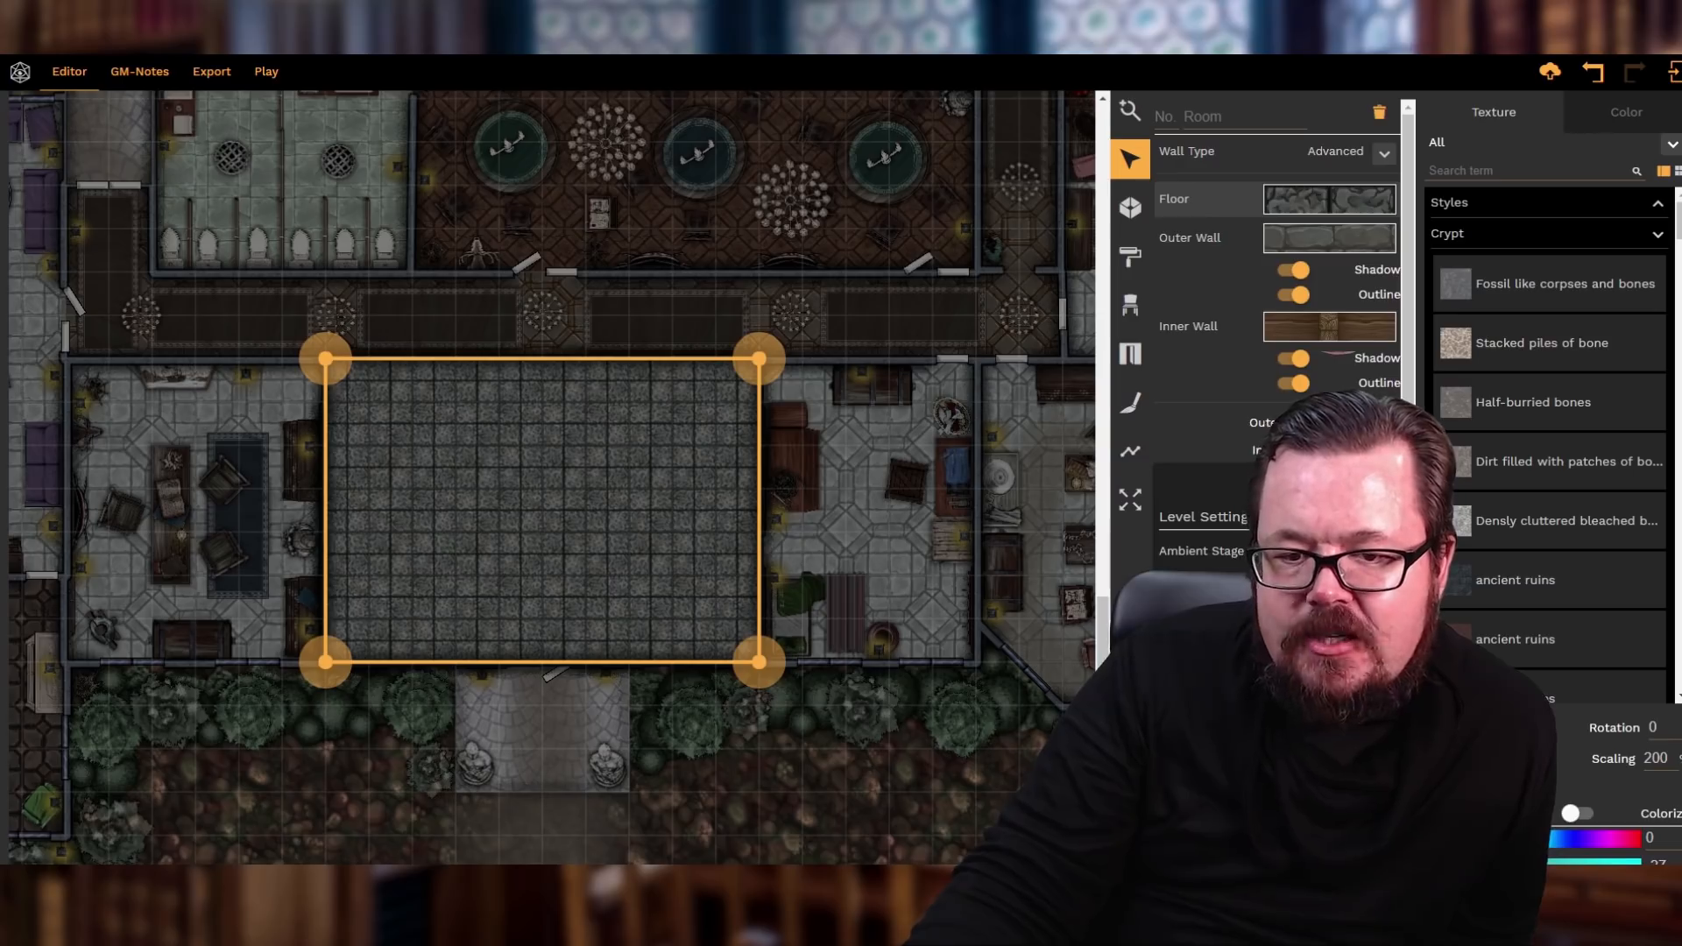
{"action": "left_click_drag", "start_coordinate": [1513, 885], "coordinate": [1540, 884]}
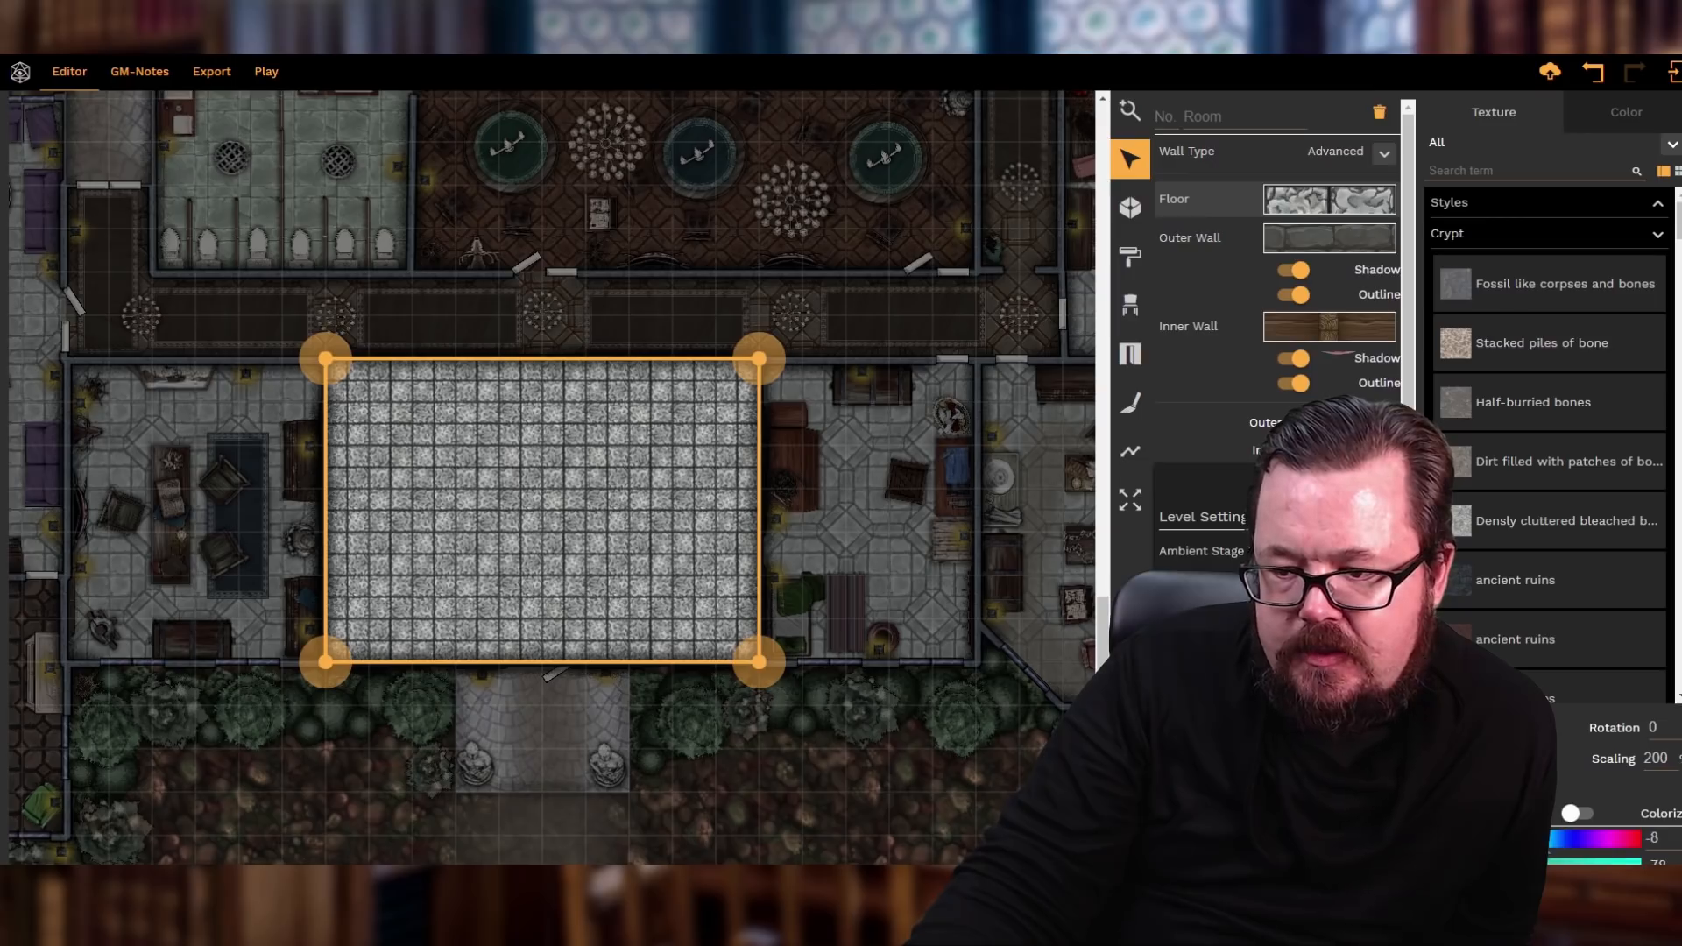
{"action": "left_click_drag", "start_coordinate": [1540, 847], "coordinate": [1566, 846]}
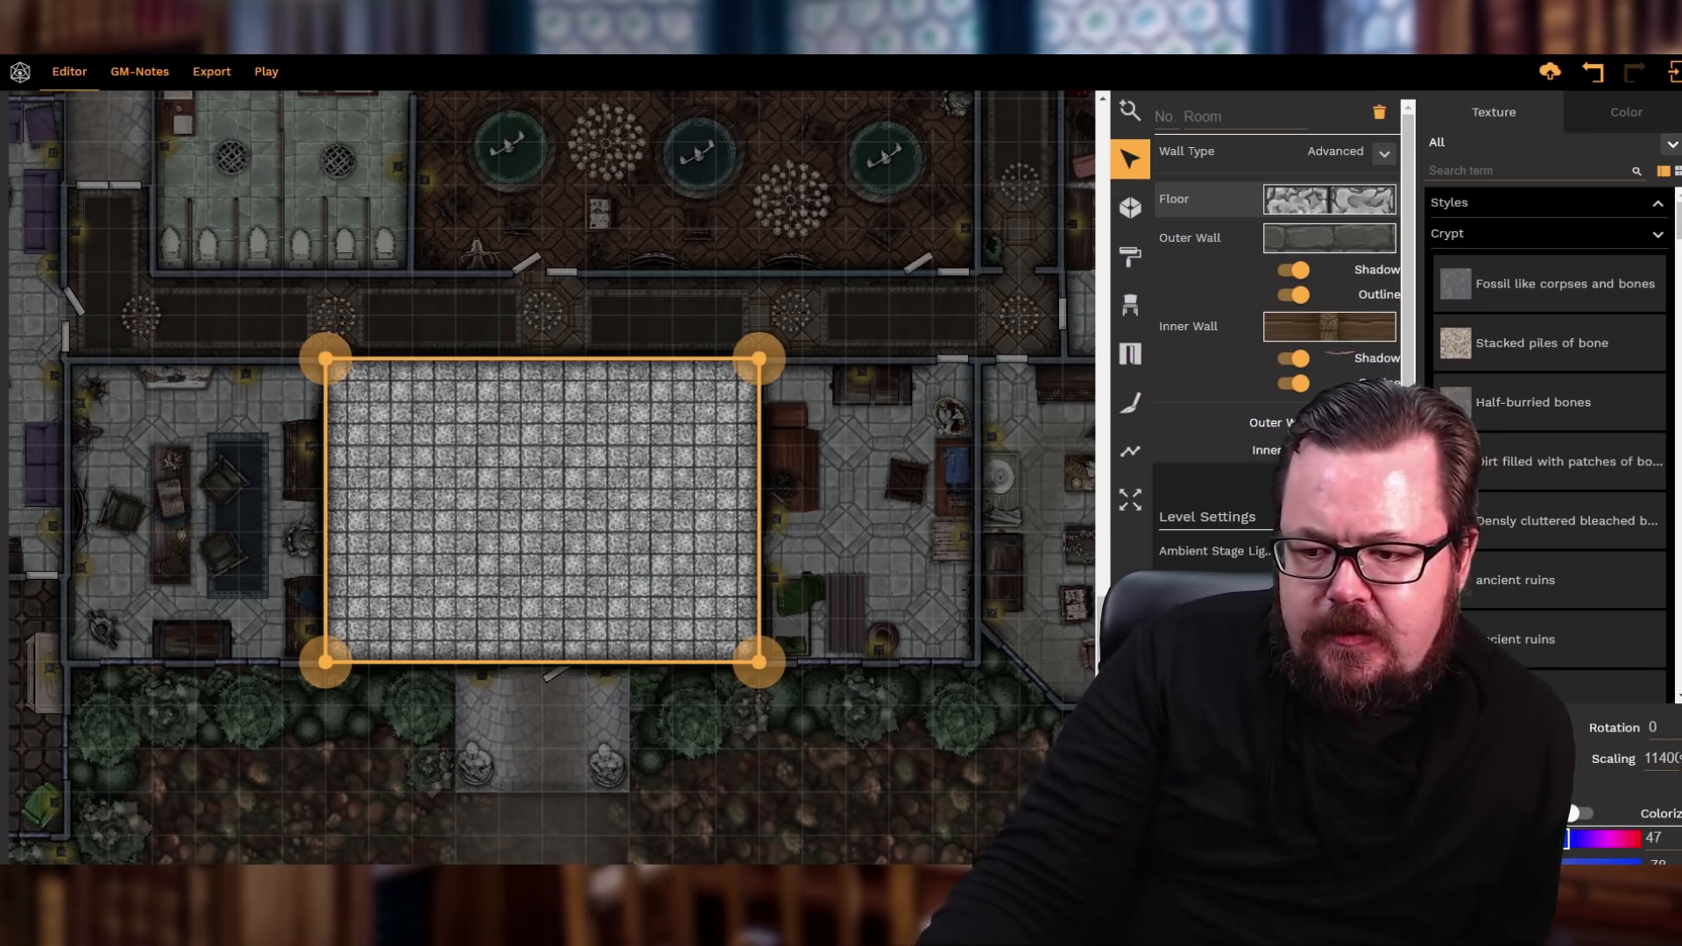
- Set the scaling of the new room's floor texture to 100
{"action": "left_click", "coordinate": [1652, 758]}
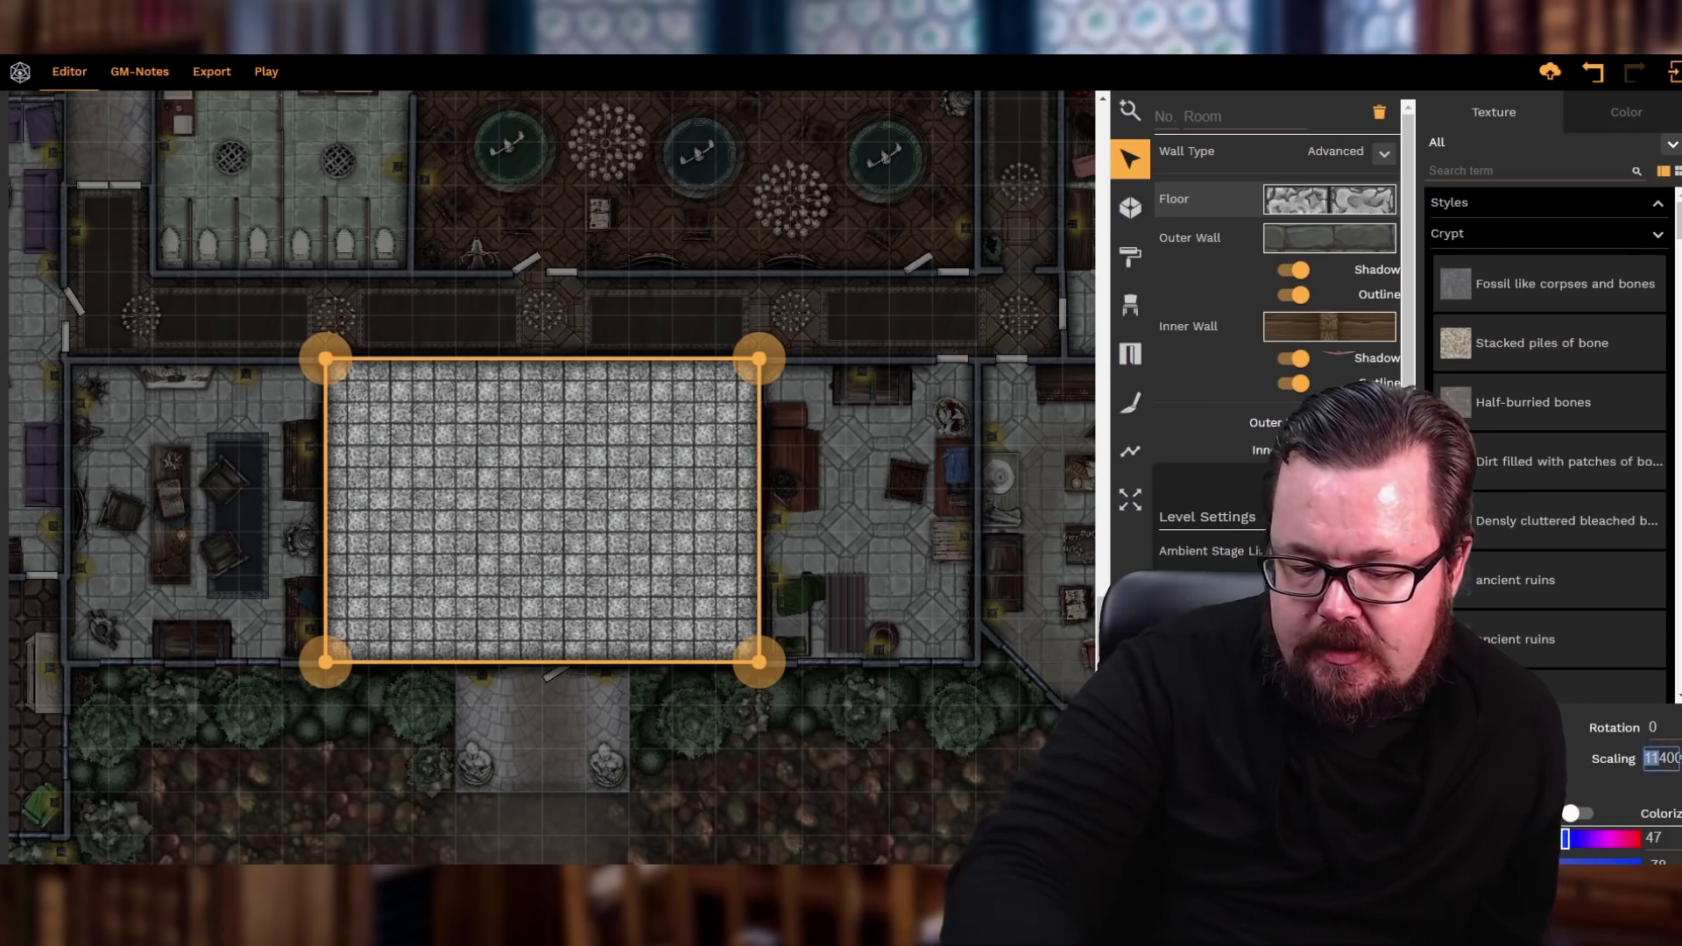
{"action": "type", "text": "20"}
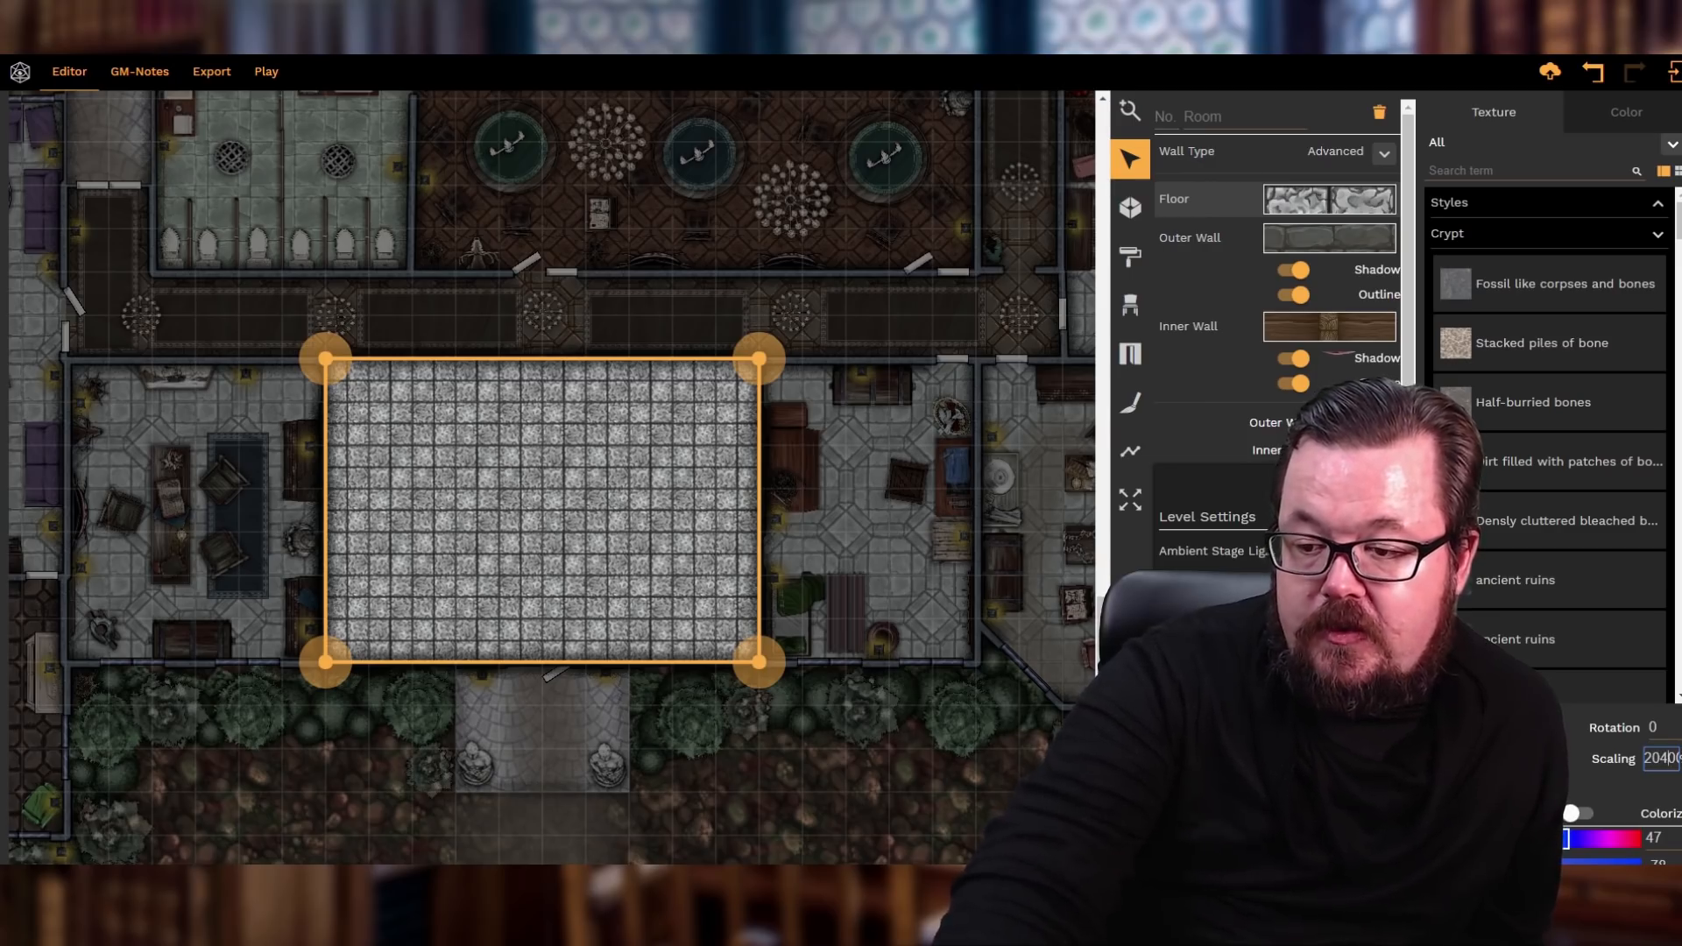
{"action": "key", "text": "Delete"}
{"action": "key", "text": "BackSpace"}
{"action": "type", "text": "1"}
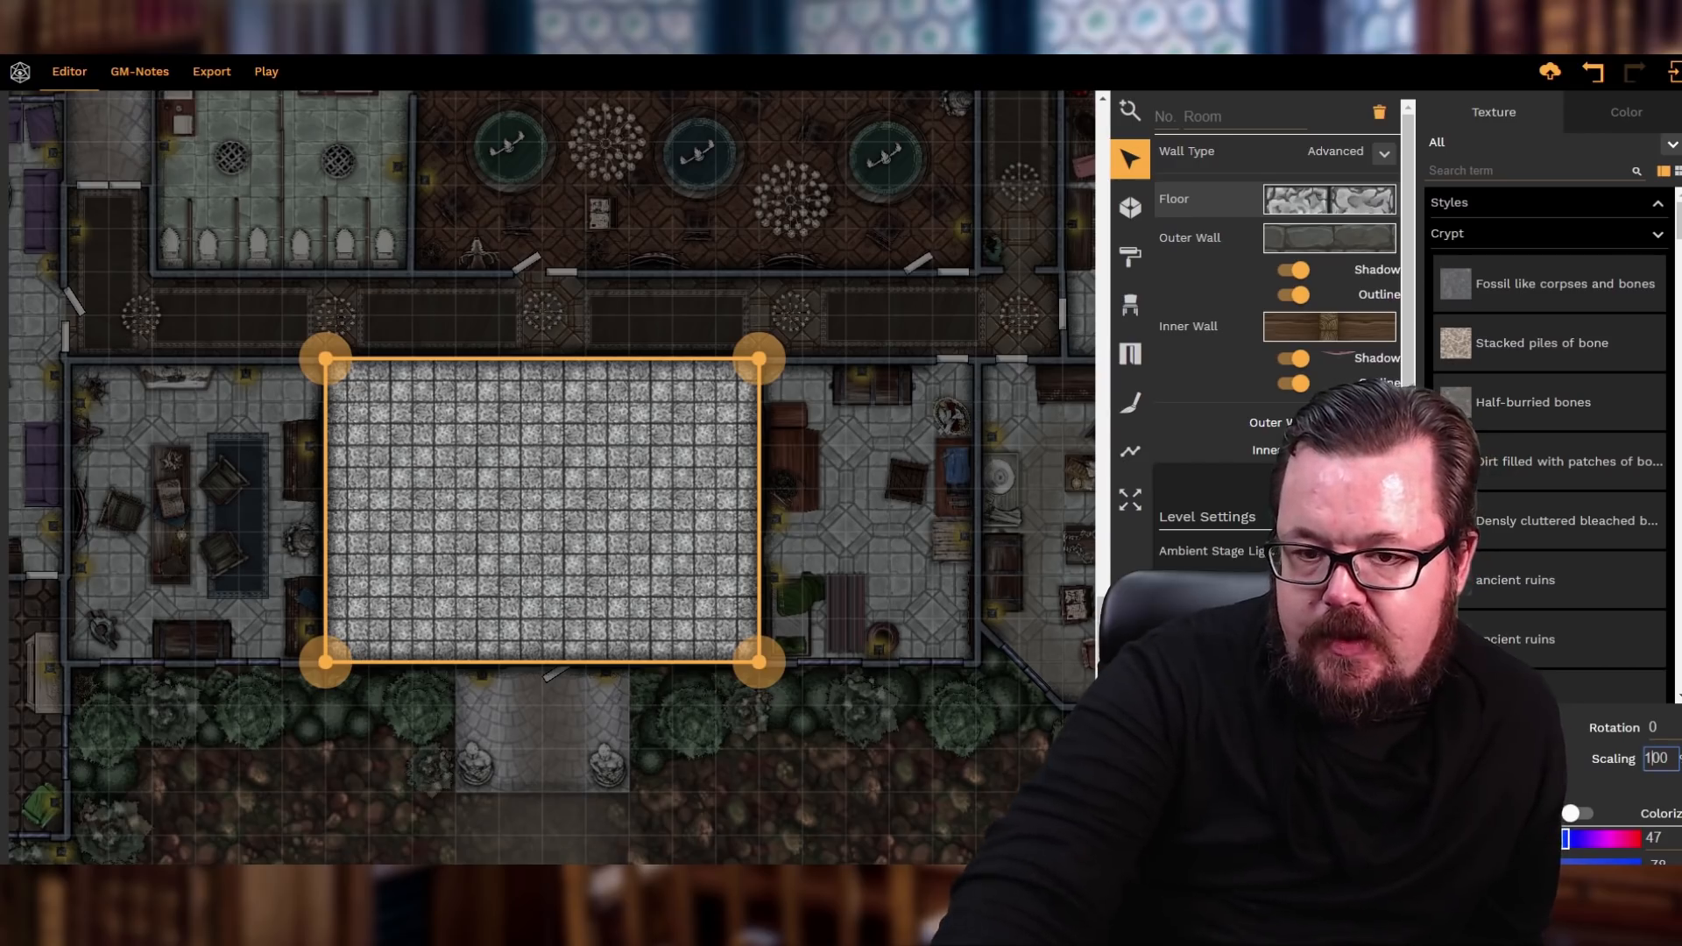
- Compare scalings of 100 and 300 on the room's floor texture, and set the scaling to 200
{"action": "key", "text": "Return"}
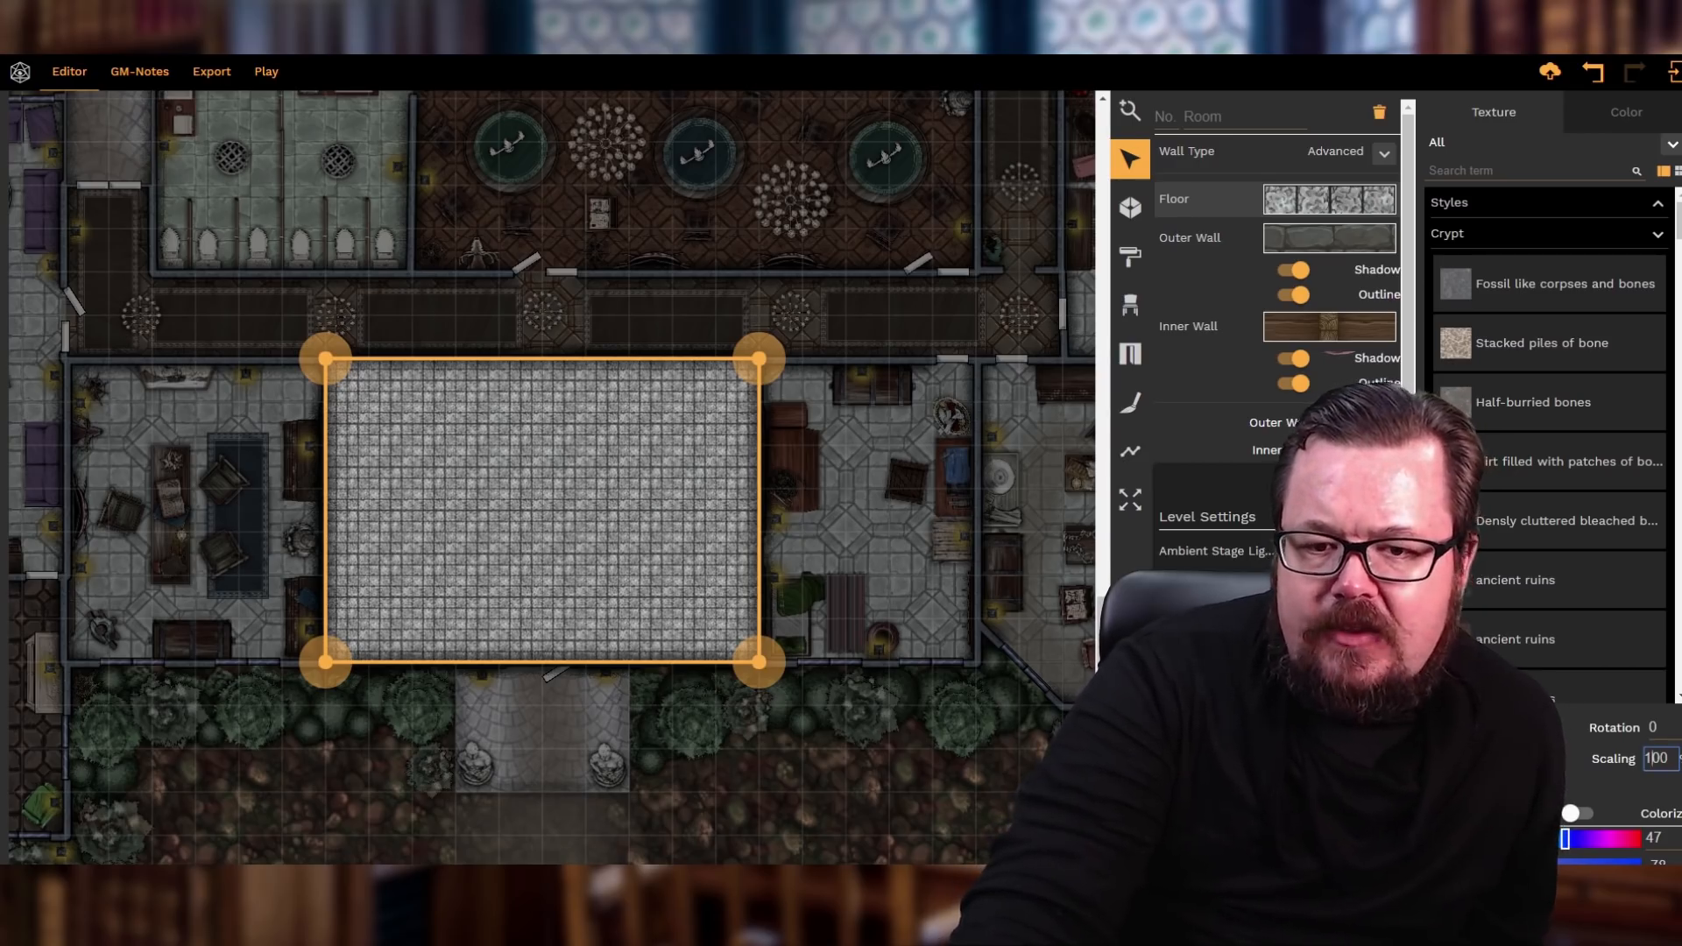
{"action": "key", "text": "BackSpace"}
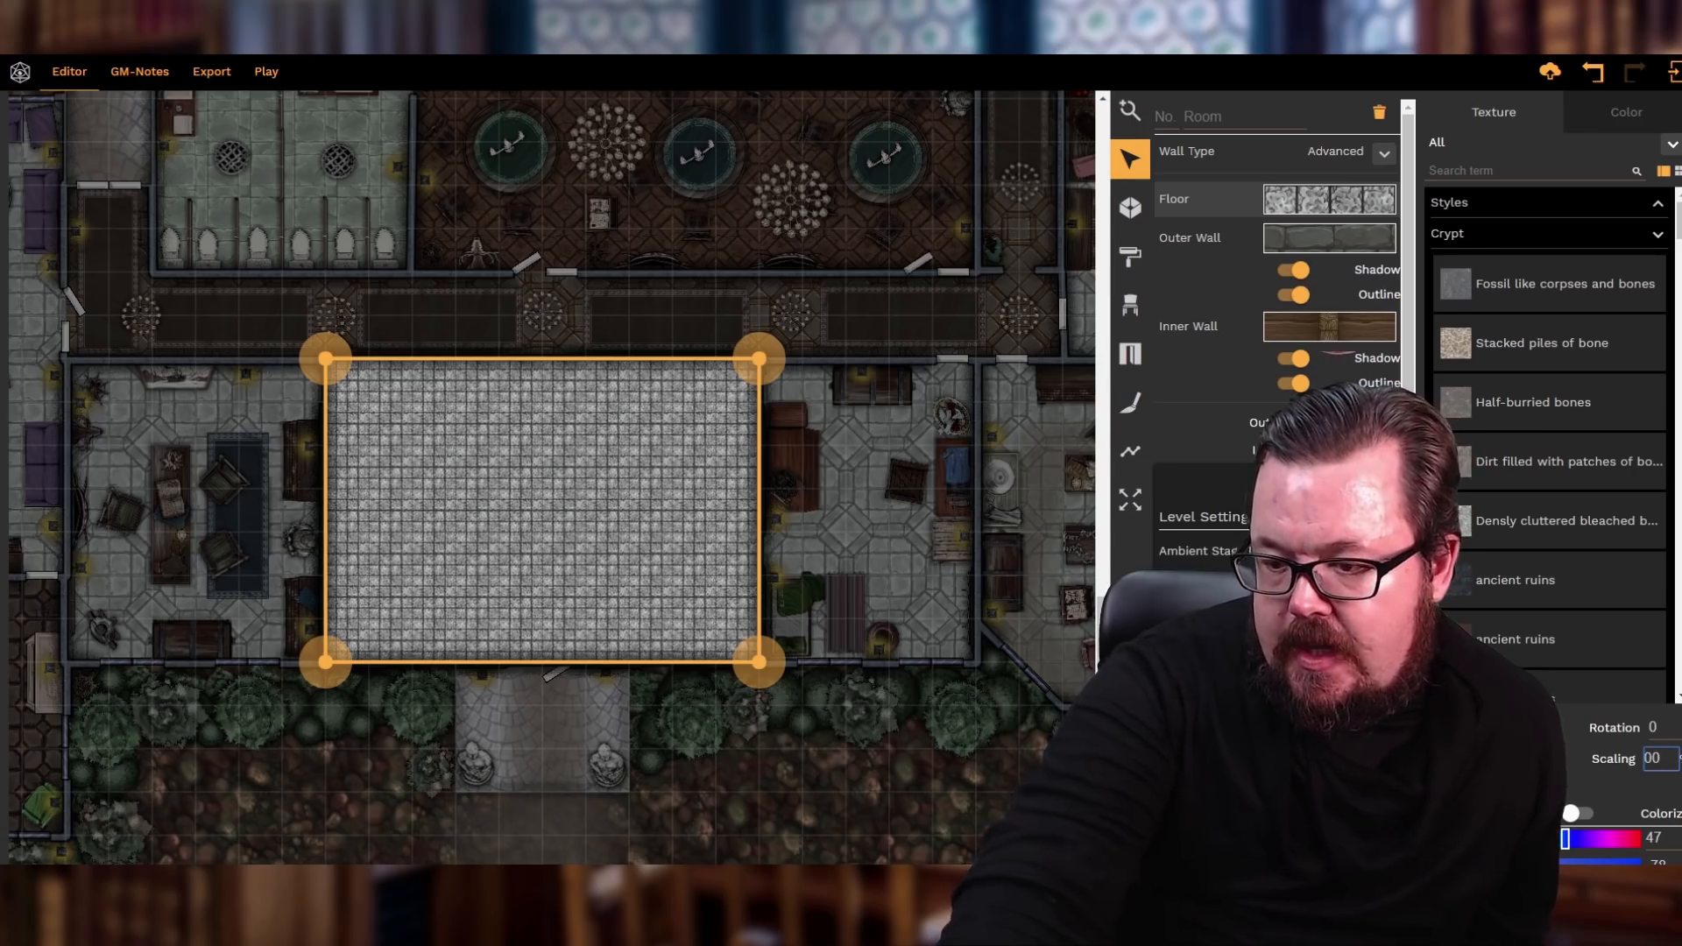
{"action": "type", "text": "3"}
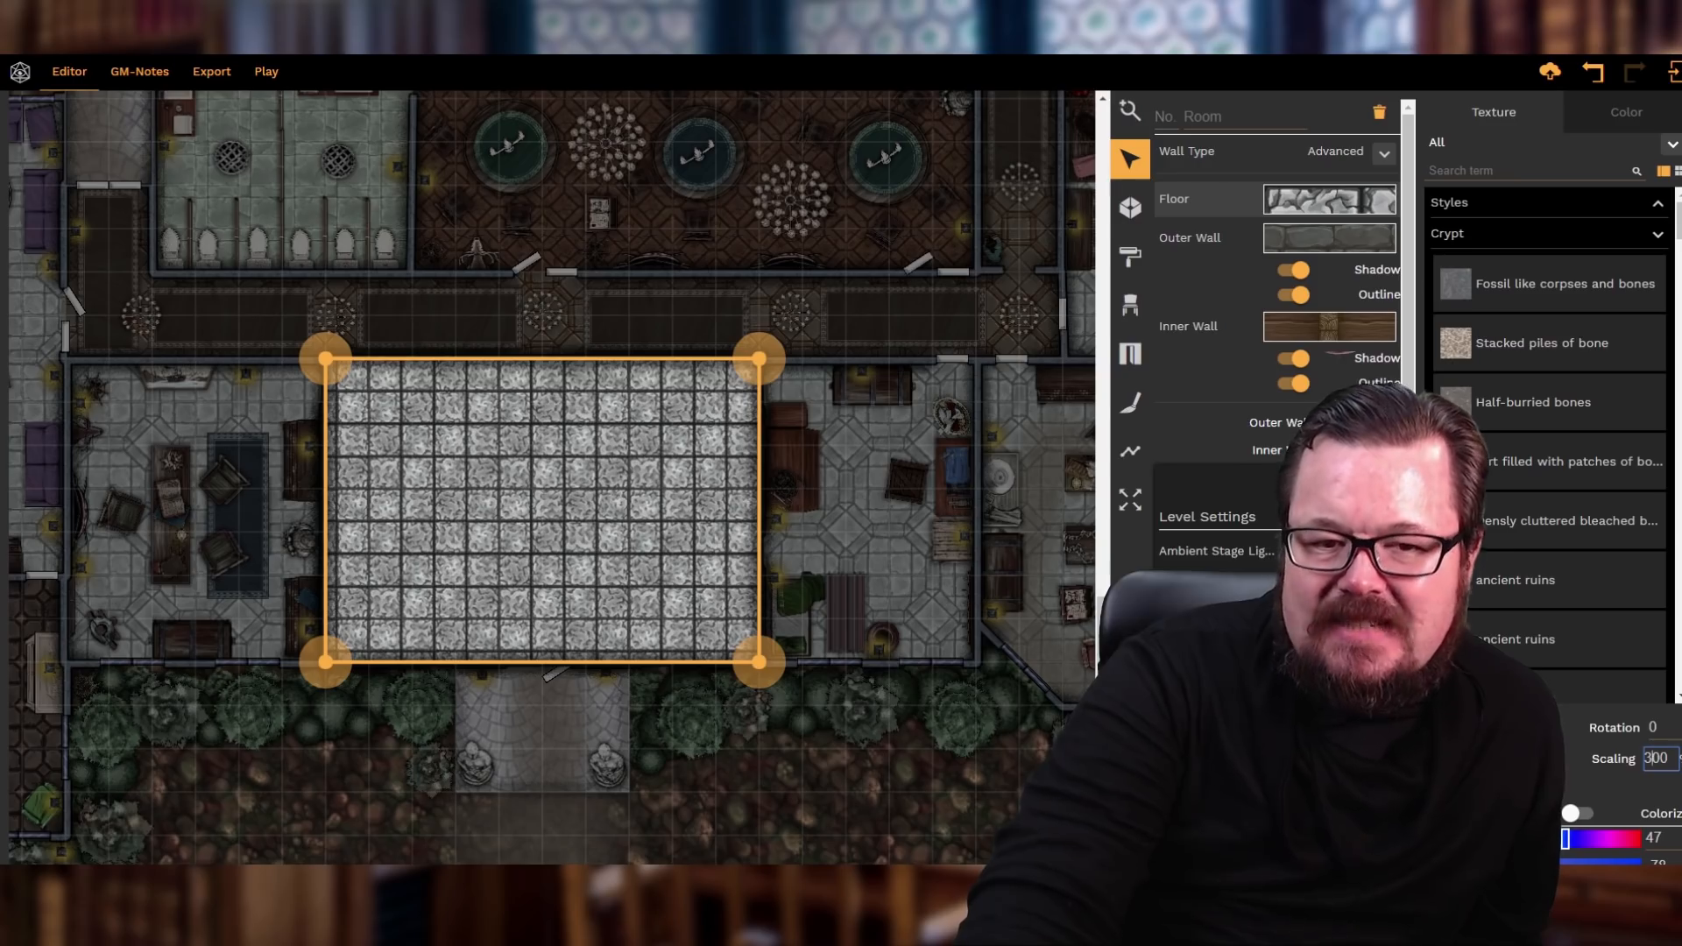
{"action": "key", "text": "BackSpace"}
{"action": "type", "text": "2"}
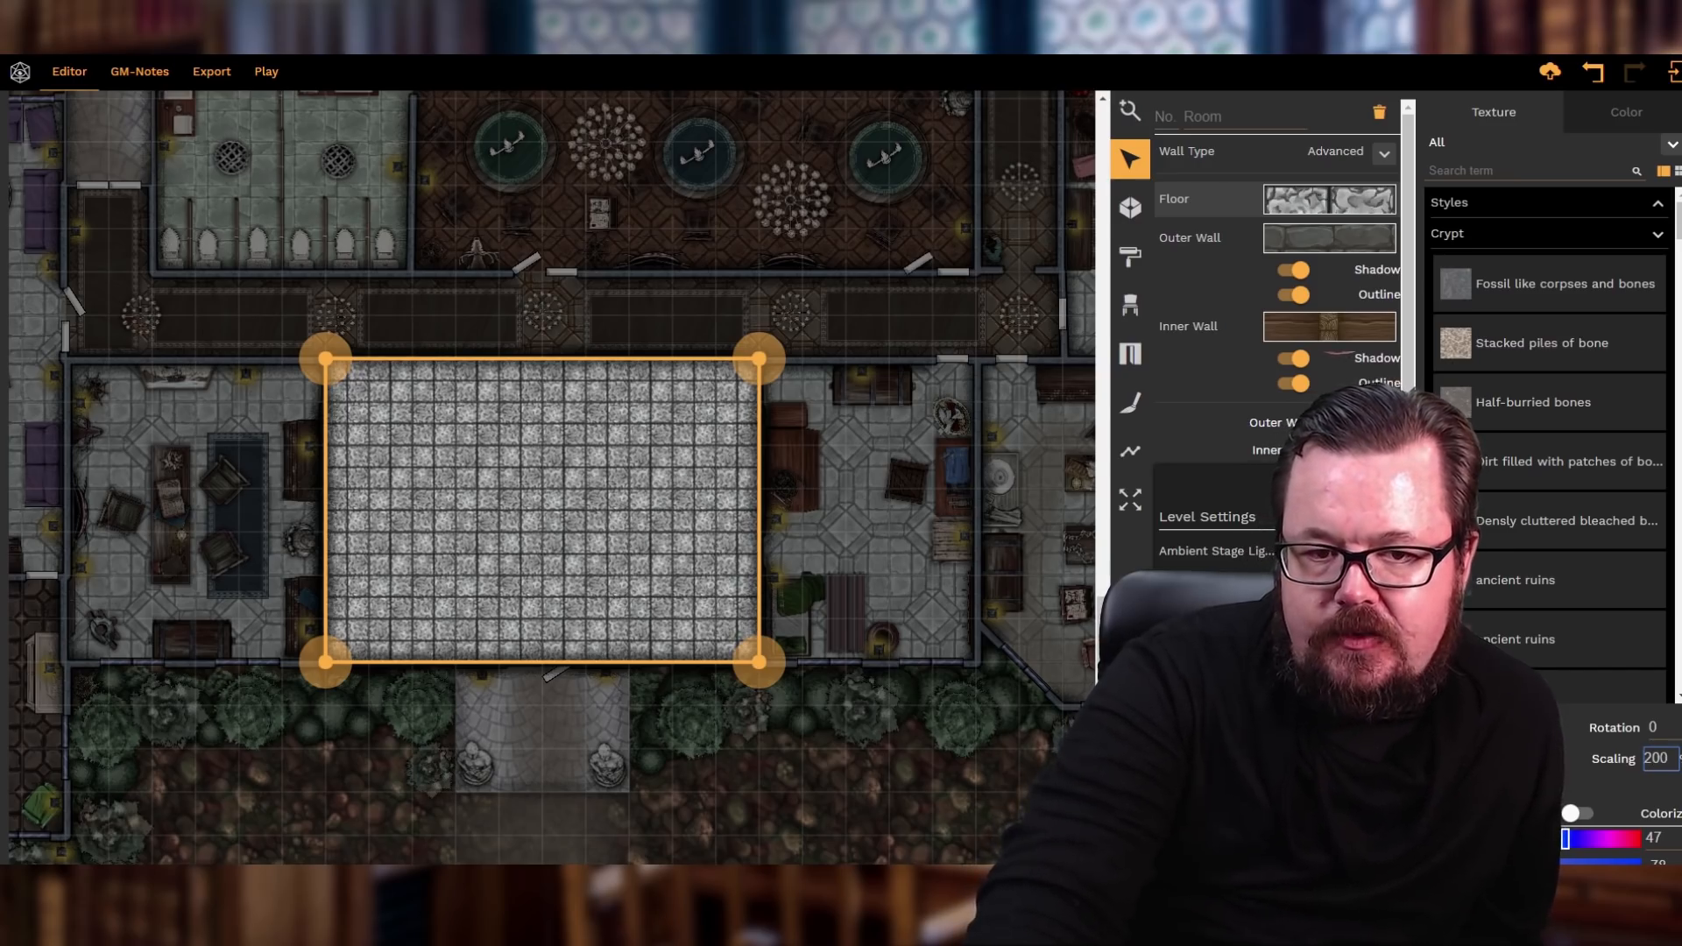
- Delete the rectangular room drawn over the ground floor's central entrance hall
{"action": "left_click", "coordinate": [904, 548]}
{"action": "left_click", "coordinate": [858, 503]}
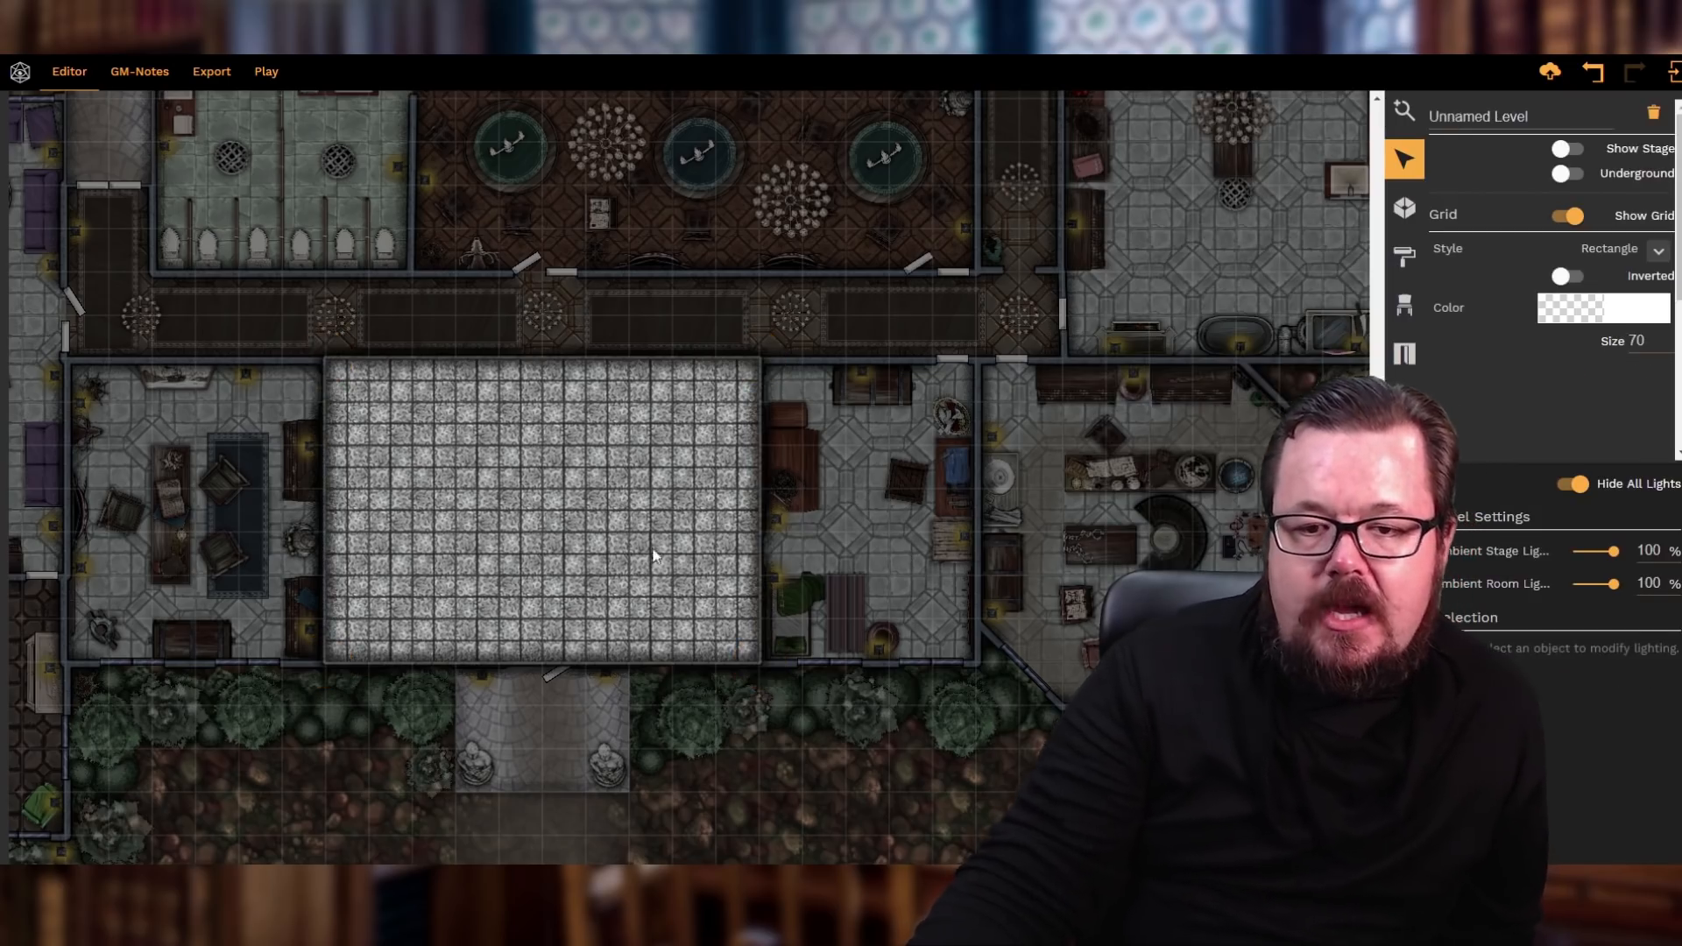
{"action": "left_click", "coordinate": [618, 515]}
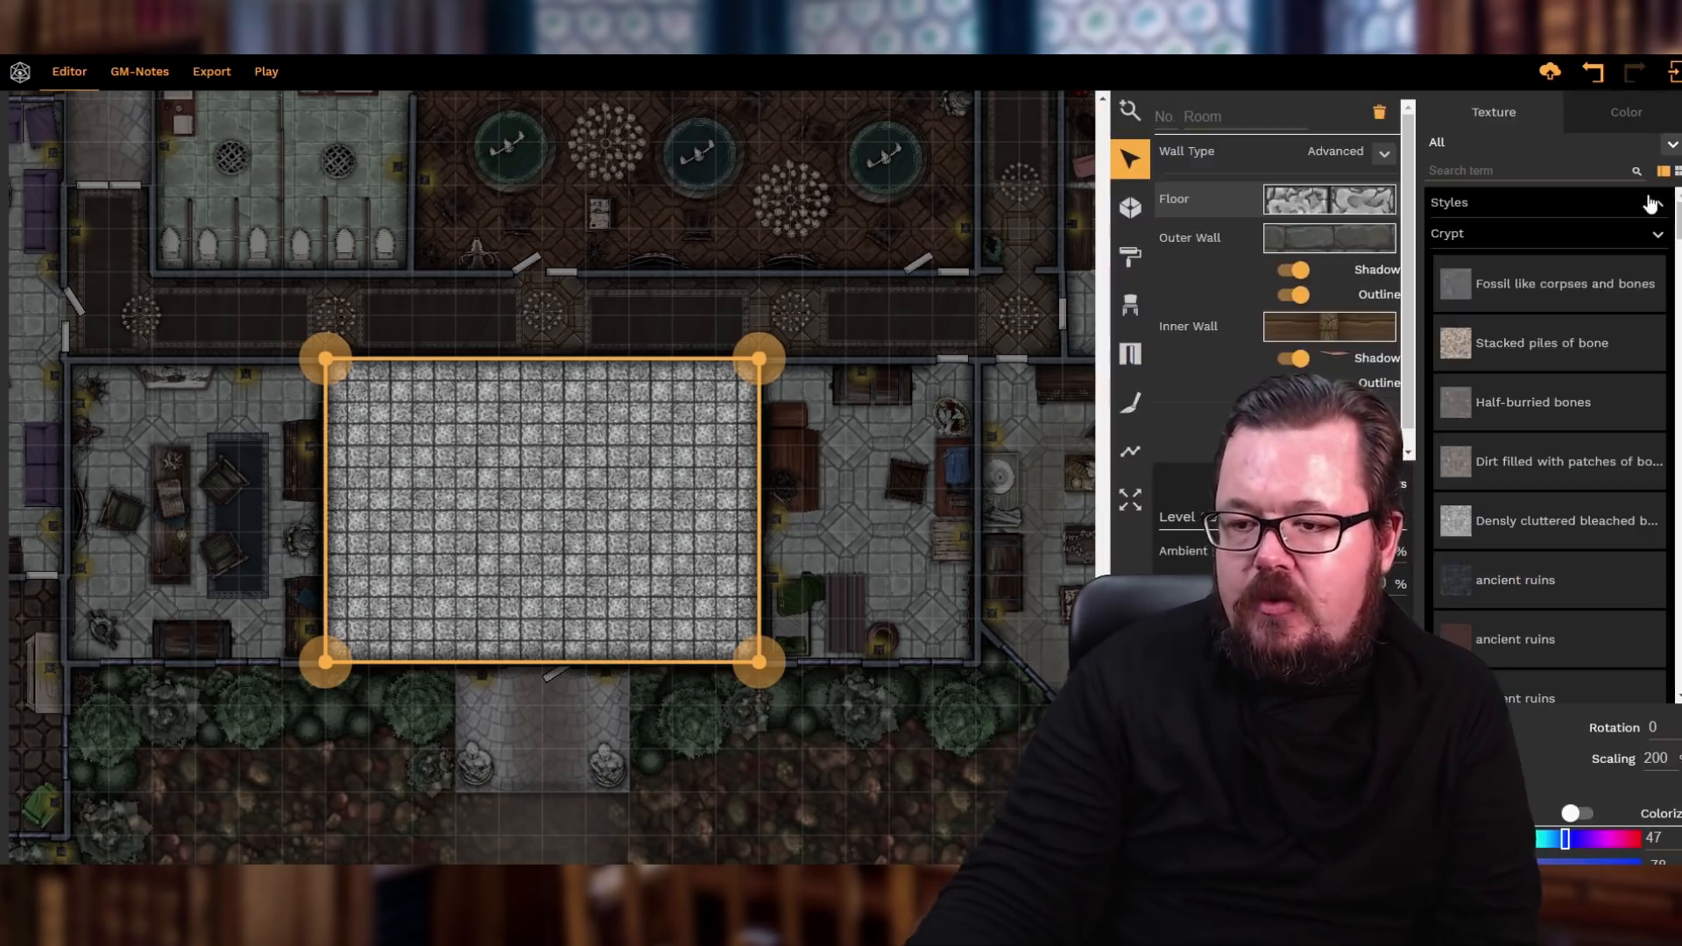
{"action": "left_click", "coordinate": [1576, 200]}
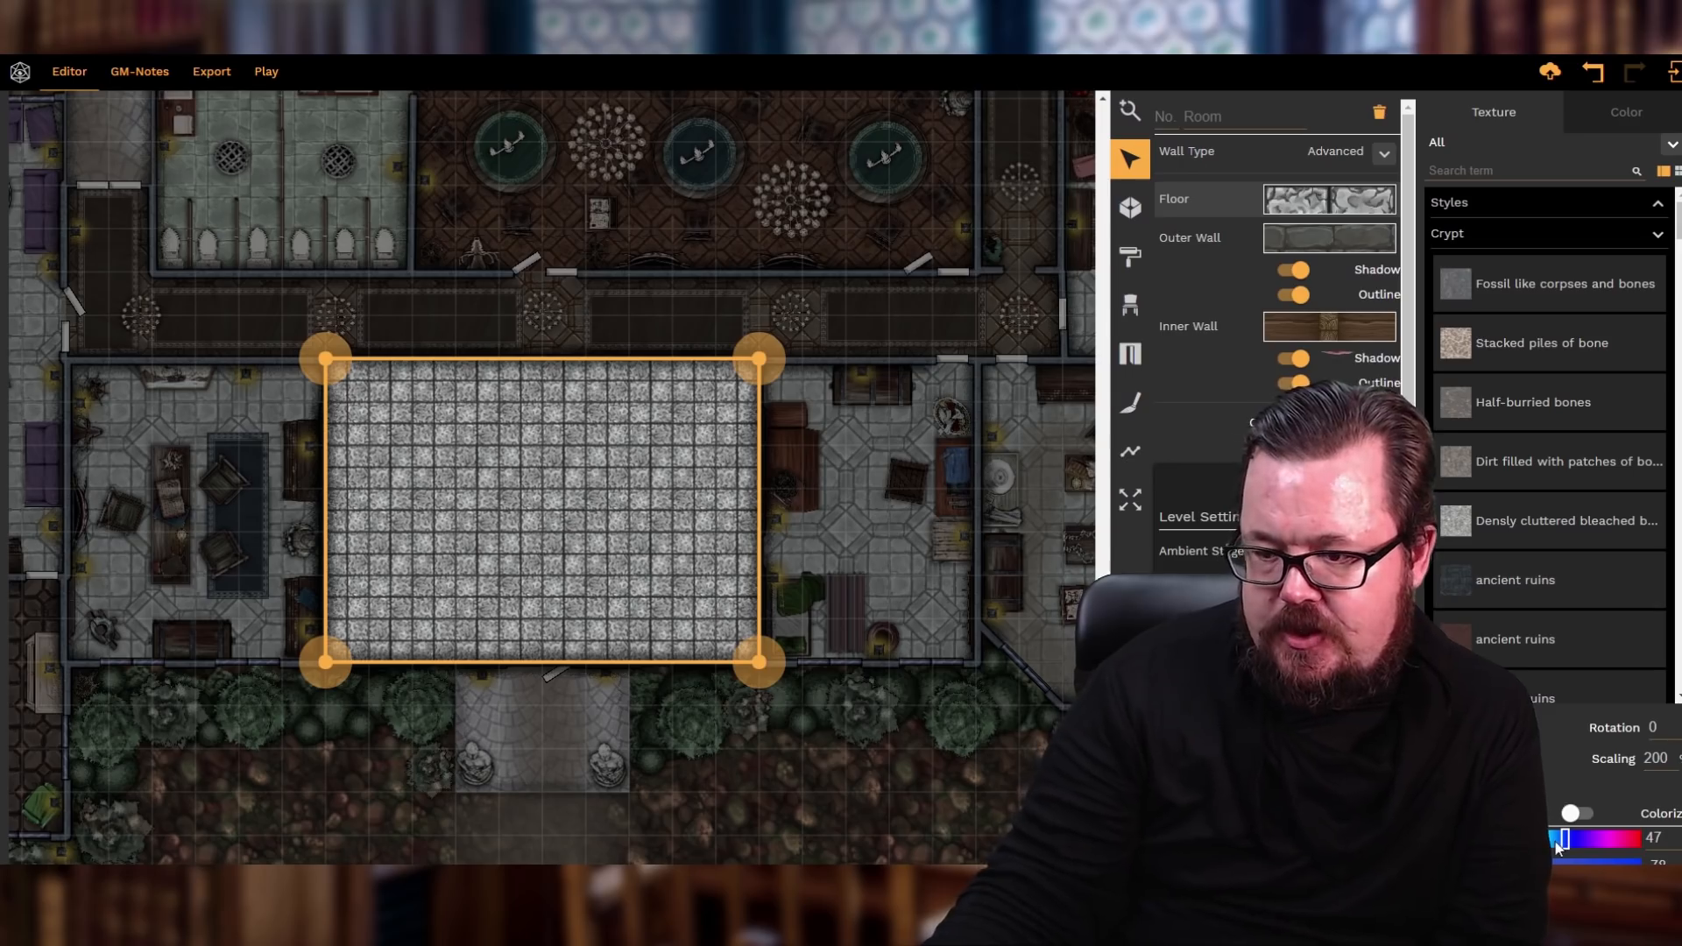
{"action": "left_click", "coordinate": [859, 461]}
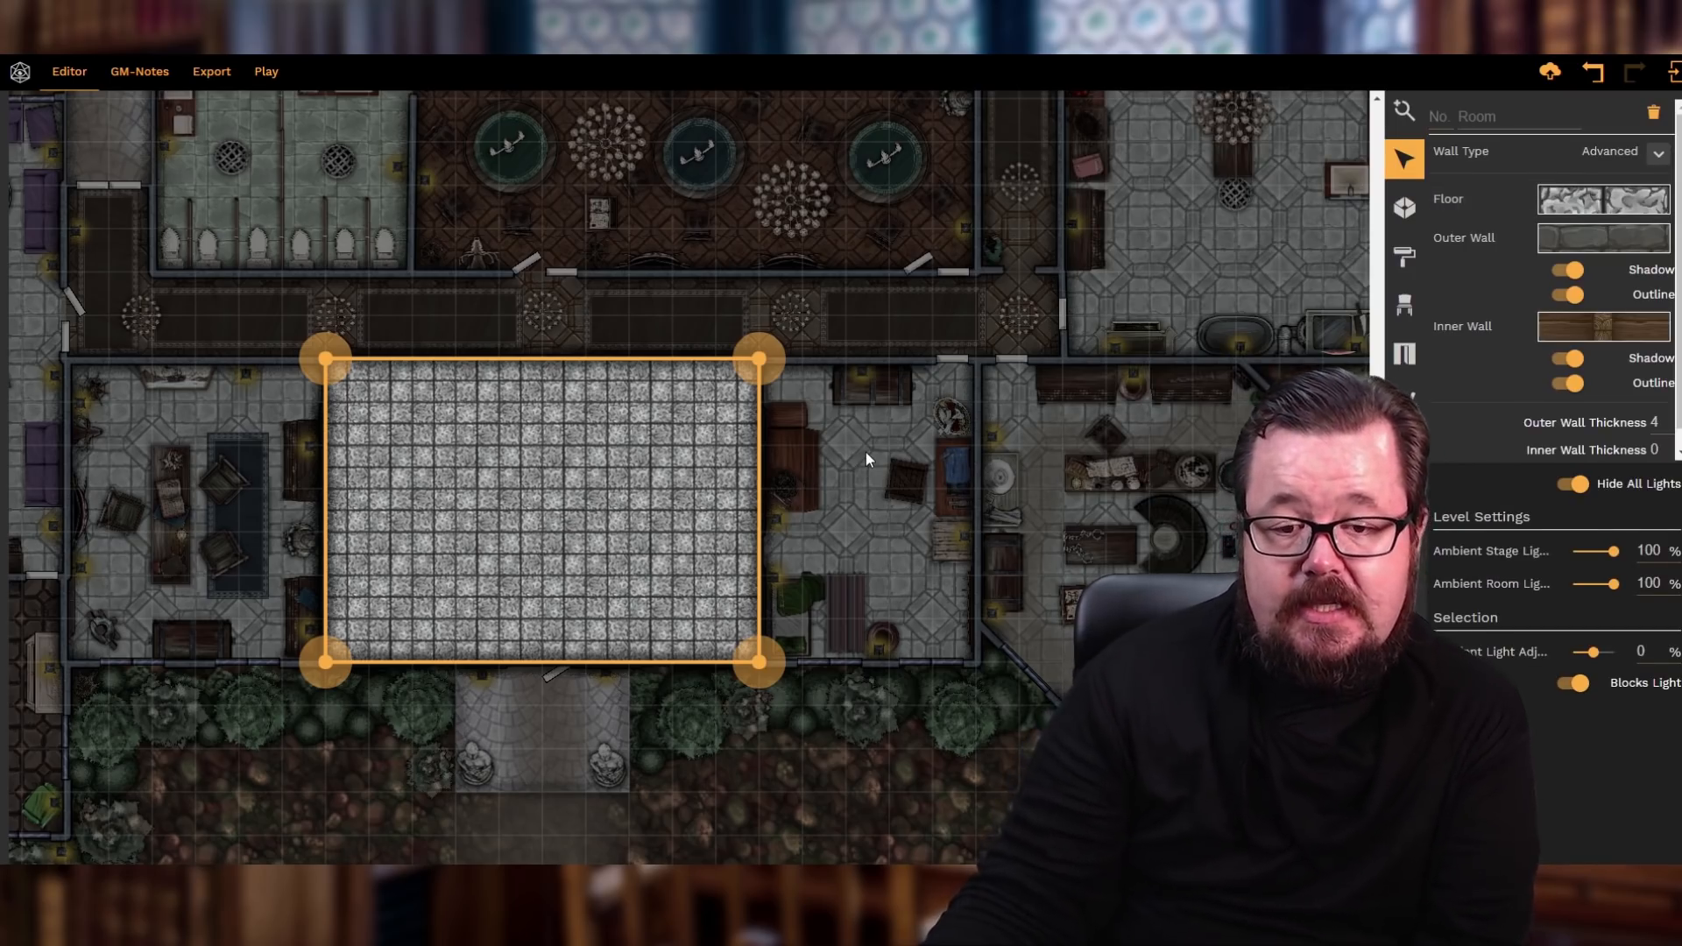
{"action": "left_click", "coordinate": [866, 452]}
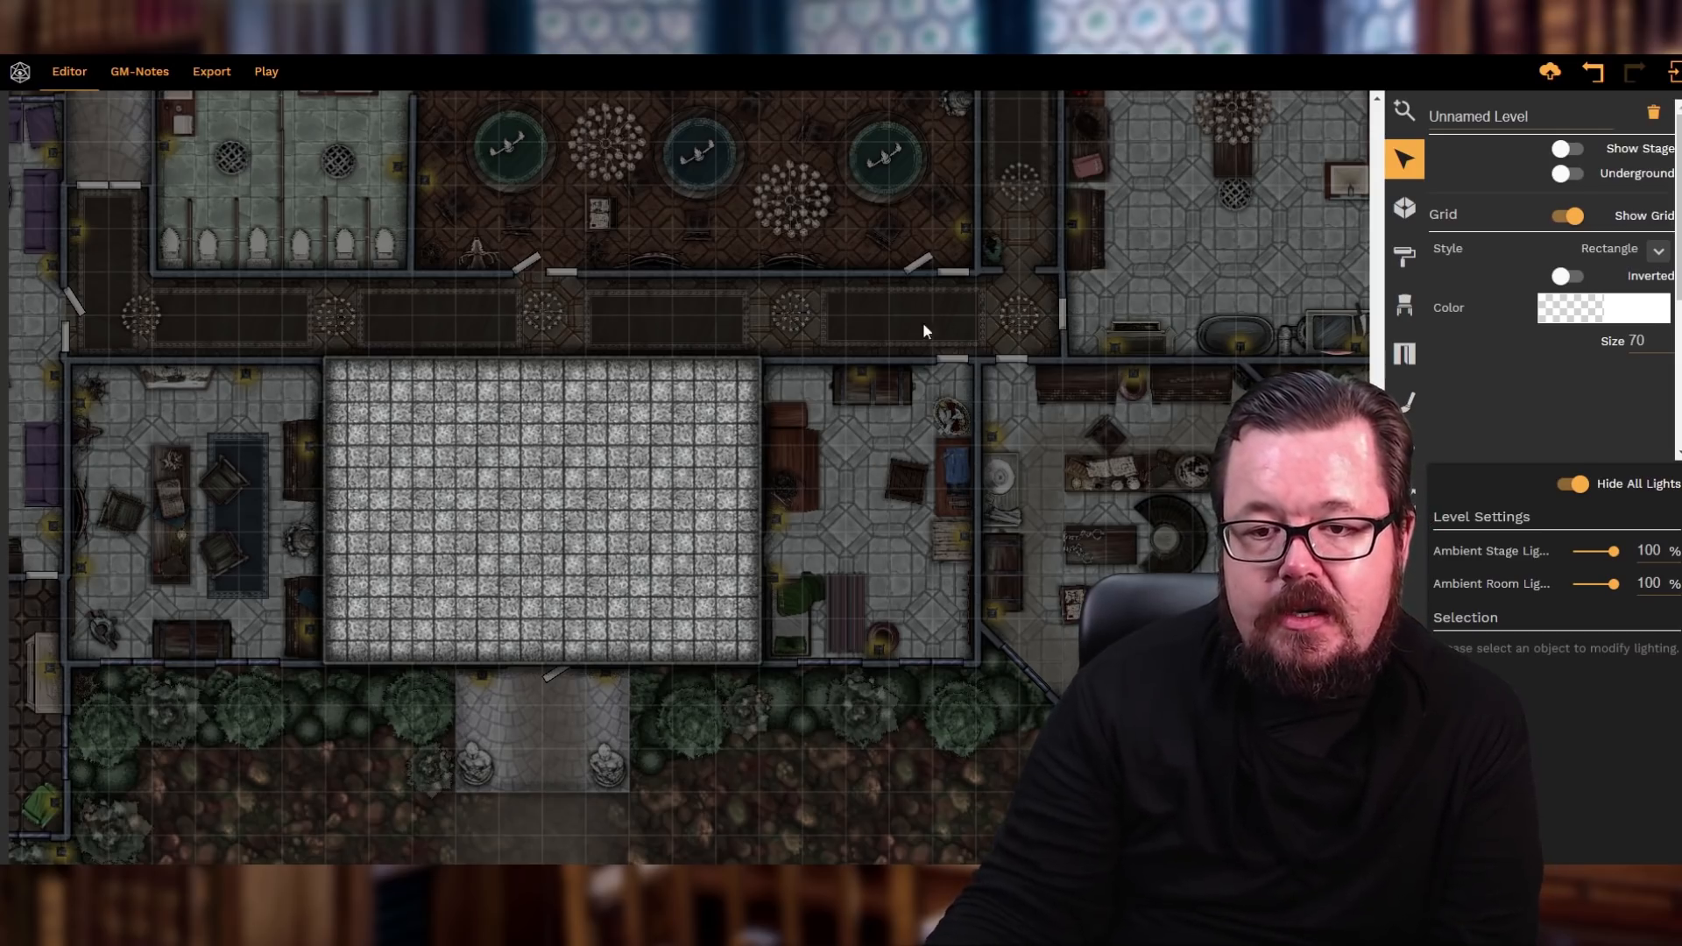
{"action": "left_click", "coordinate": [590, 452]}
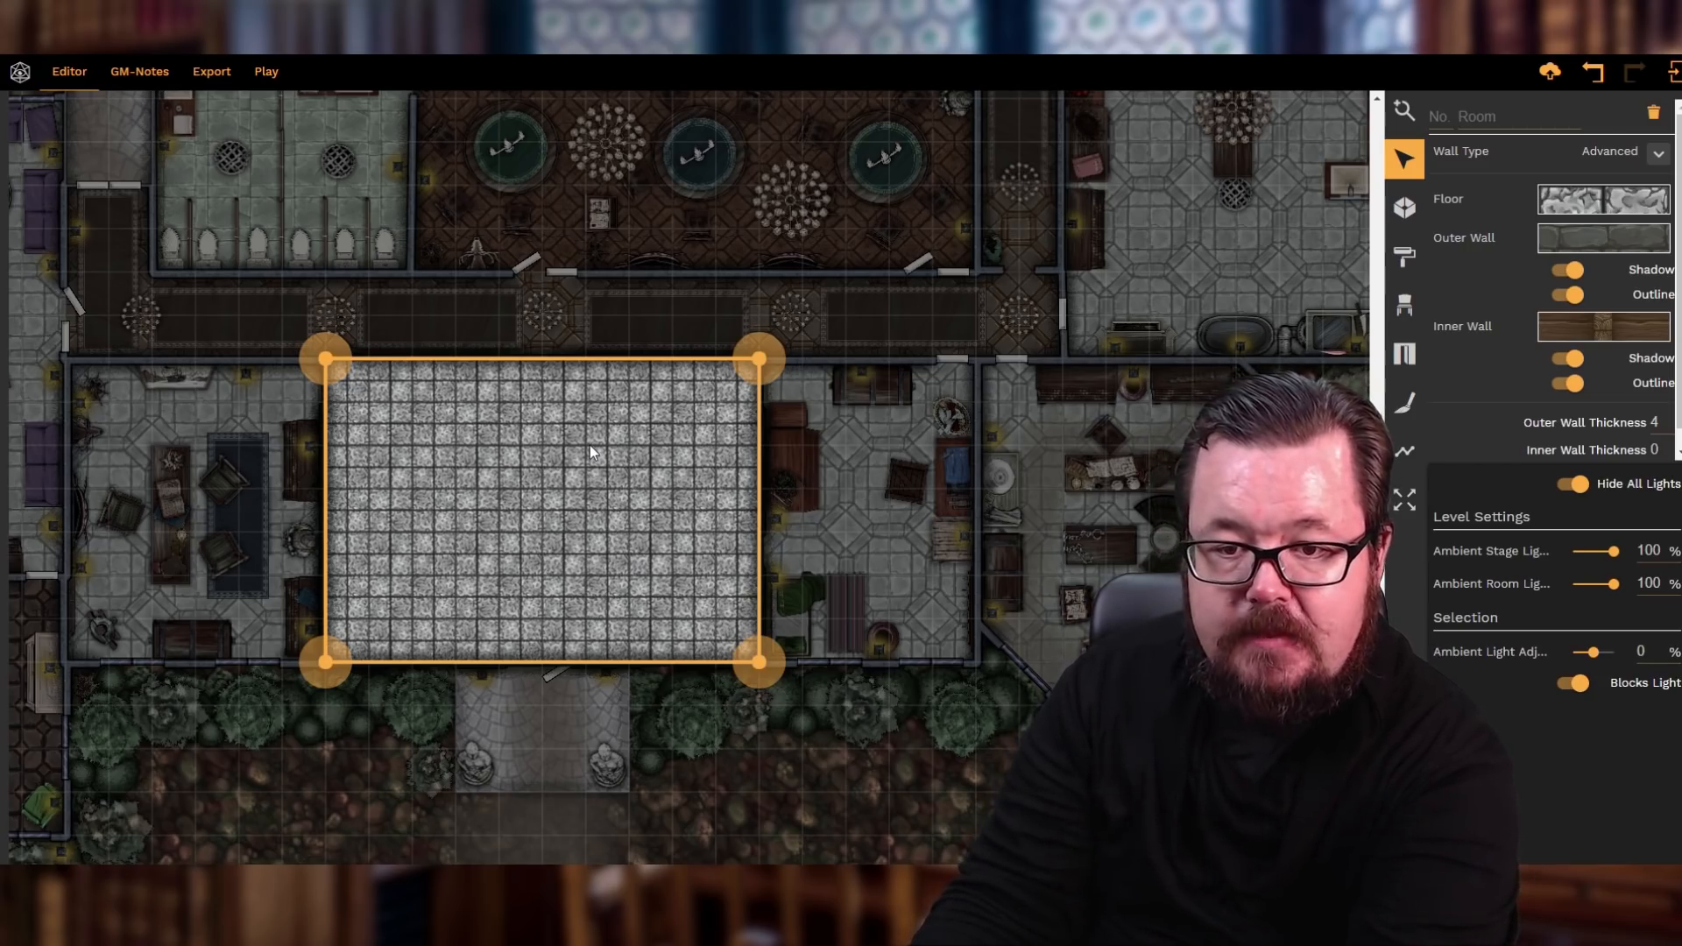
{"action": "key", "text": "Delete"}
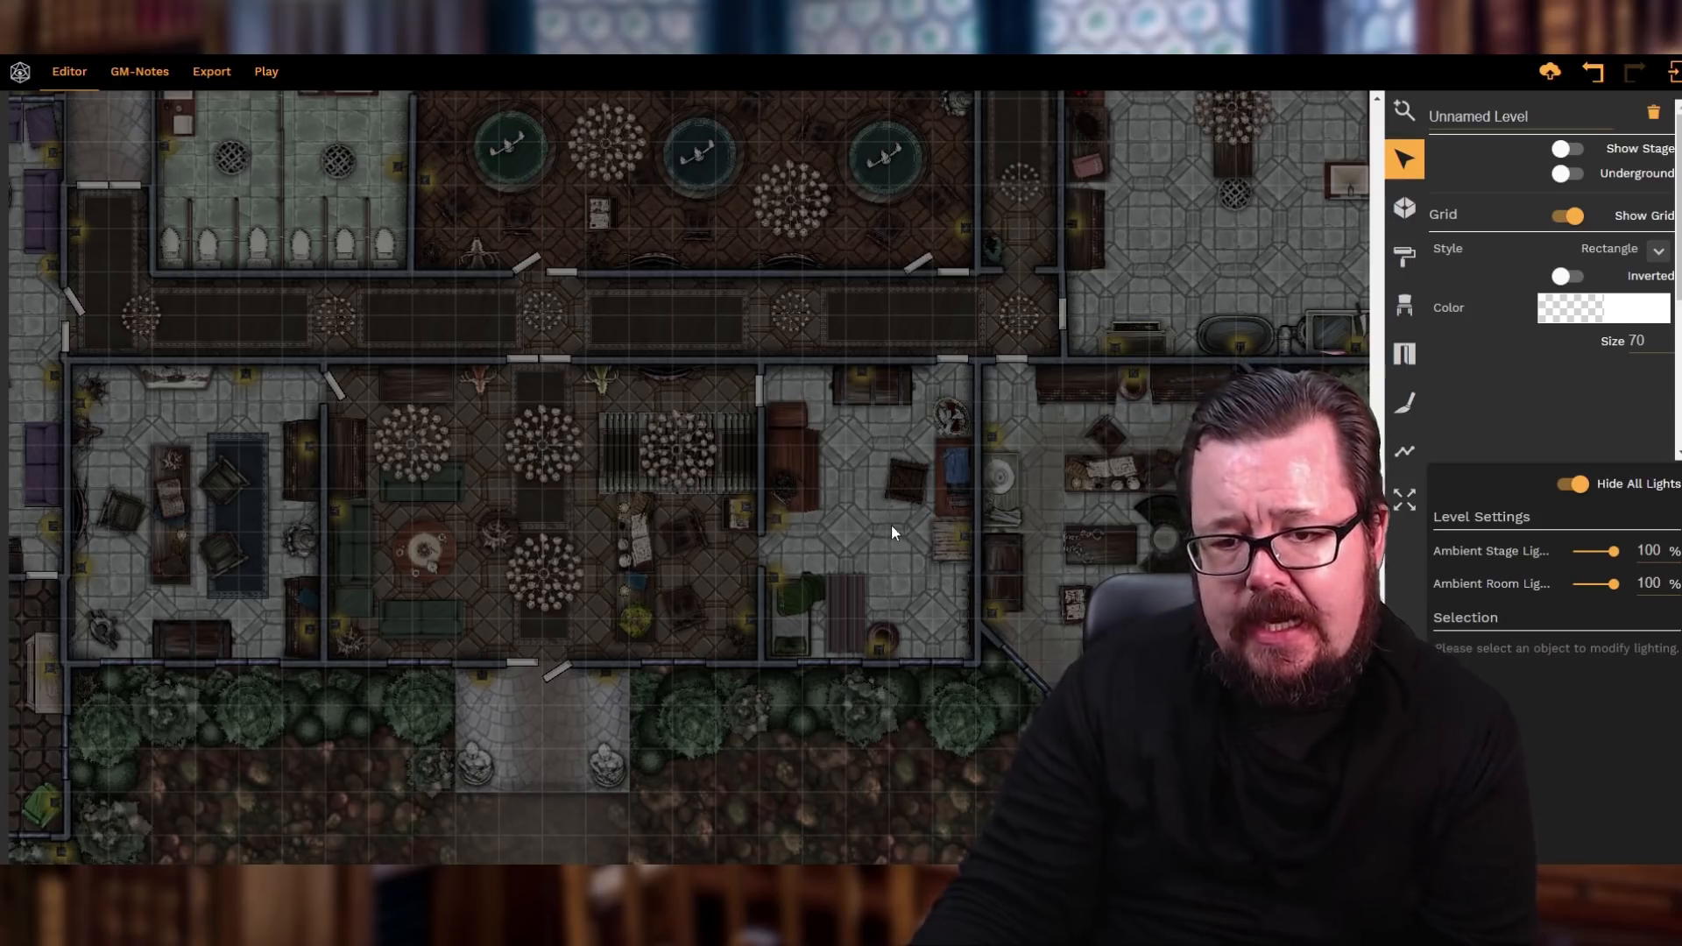
- Draw a rectangular room 10 by 4 grid squares over the front part of the entrance hall, along the mansion's front wall
{"action": "left_click", "coordinate": [1404, 208]}
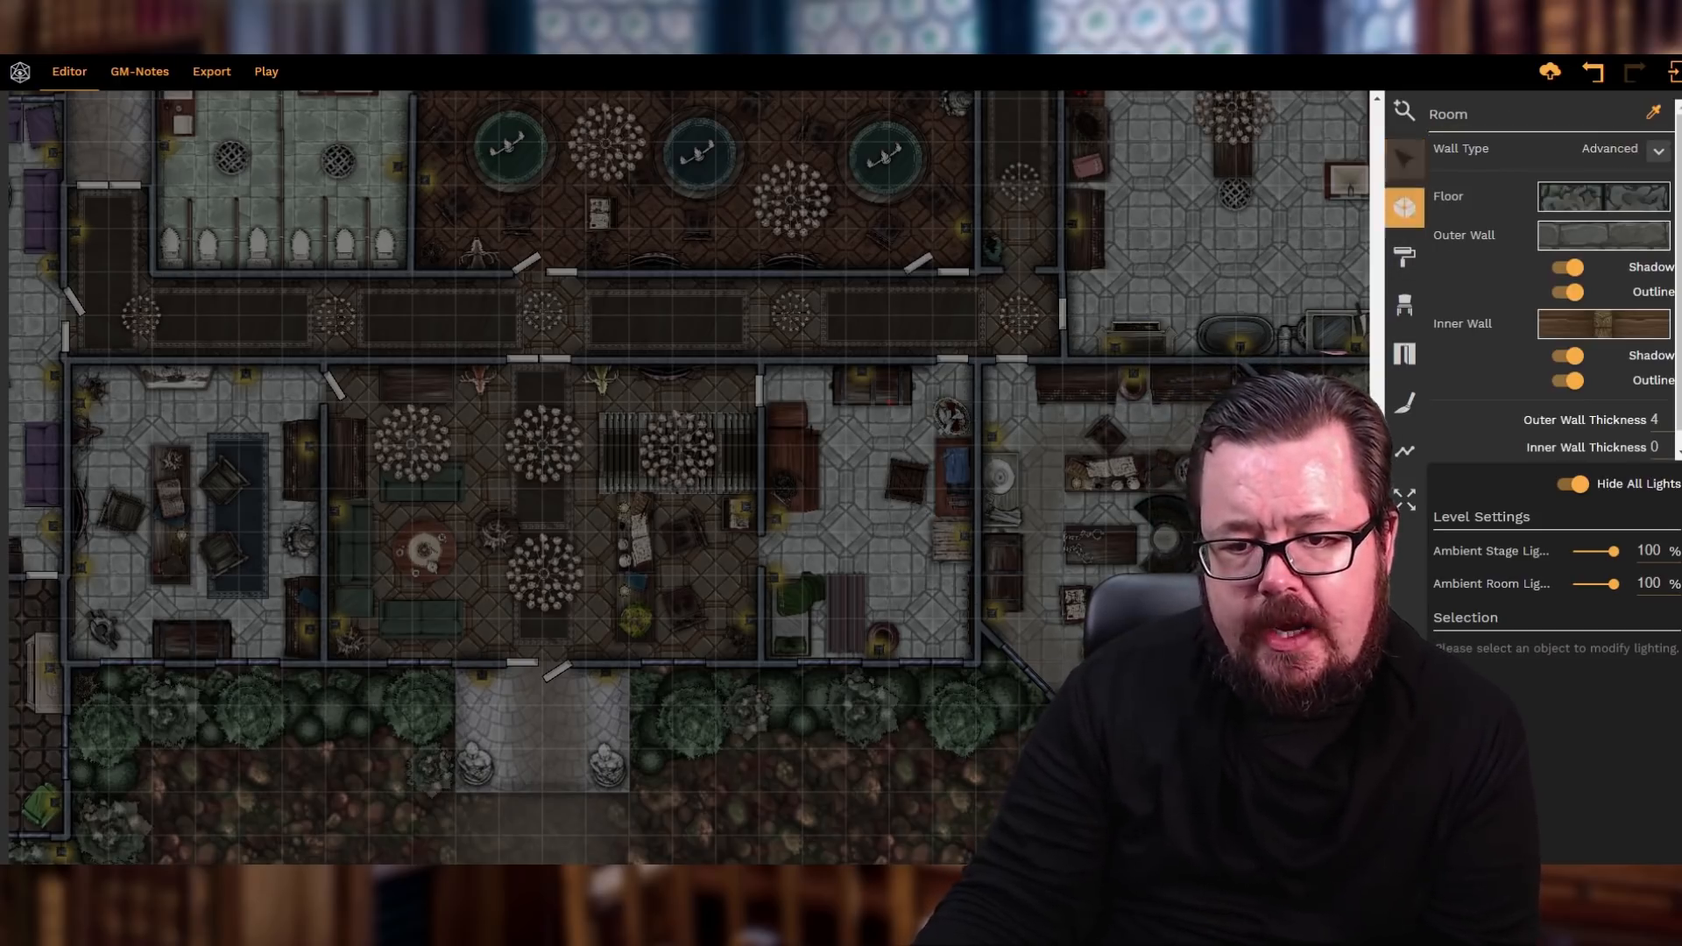
{"action": "left_click", "coordinate": [325, 489]}
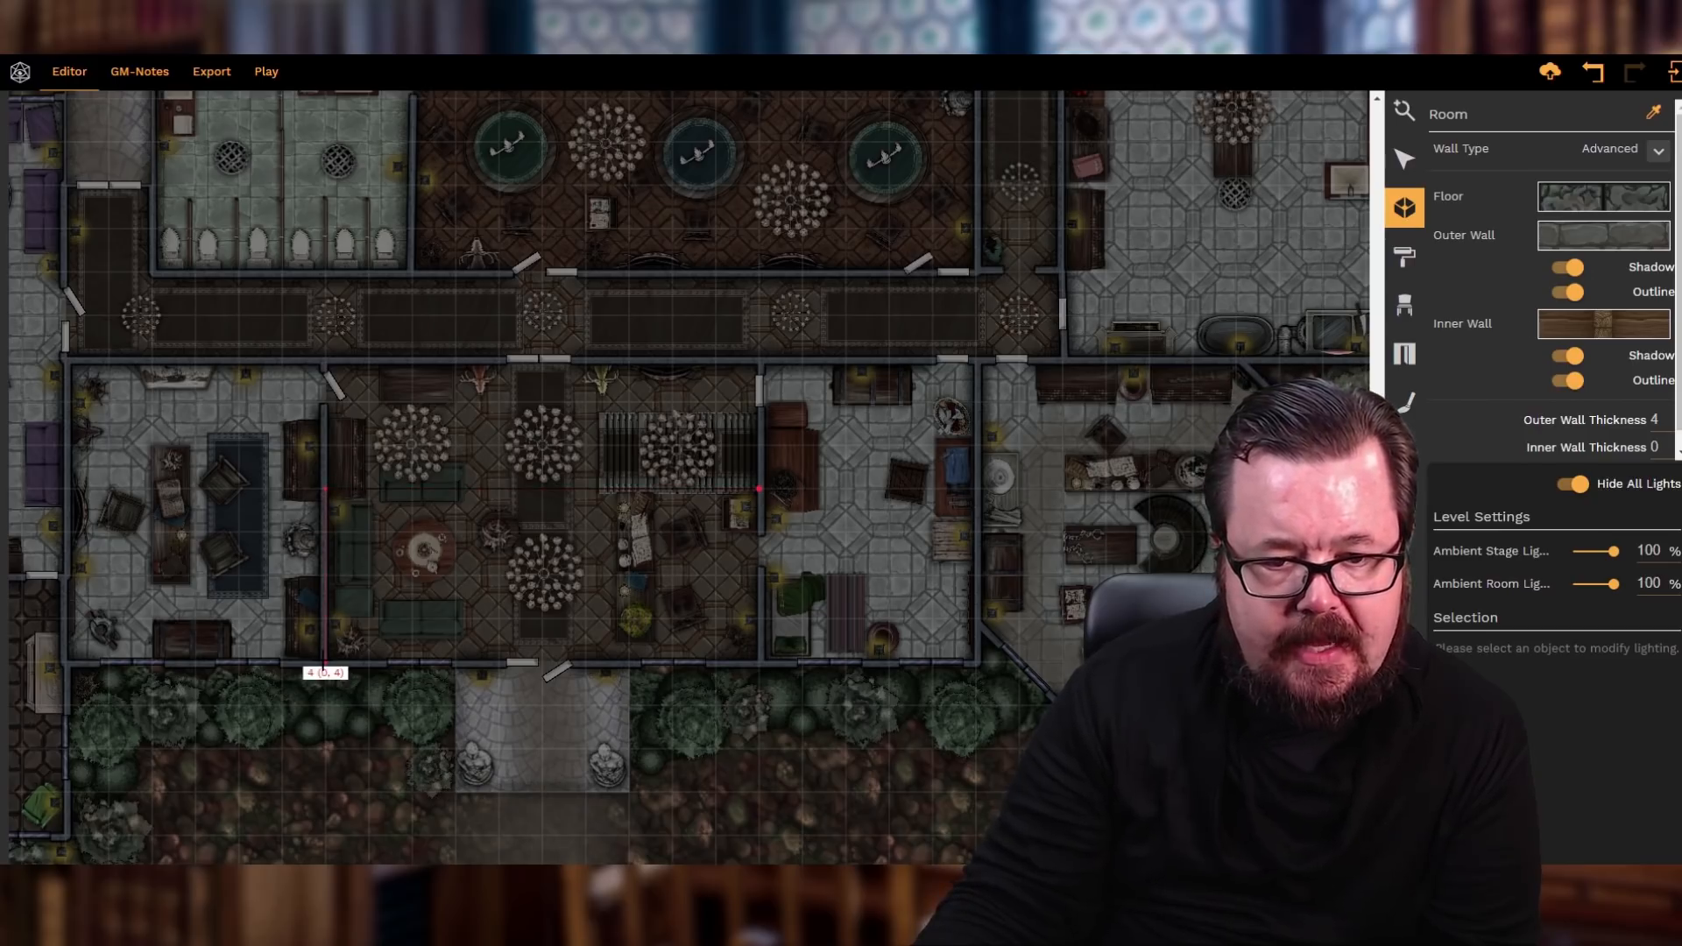
{"action": "left_click", "coordinate": [325, 662]}
{"action": "left_click", "coordinate": [758, 663]}
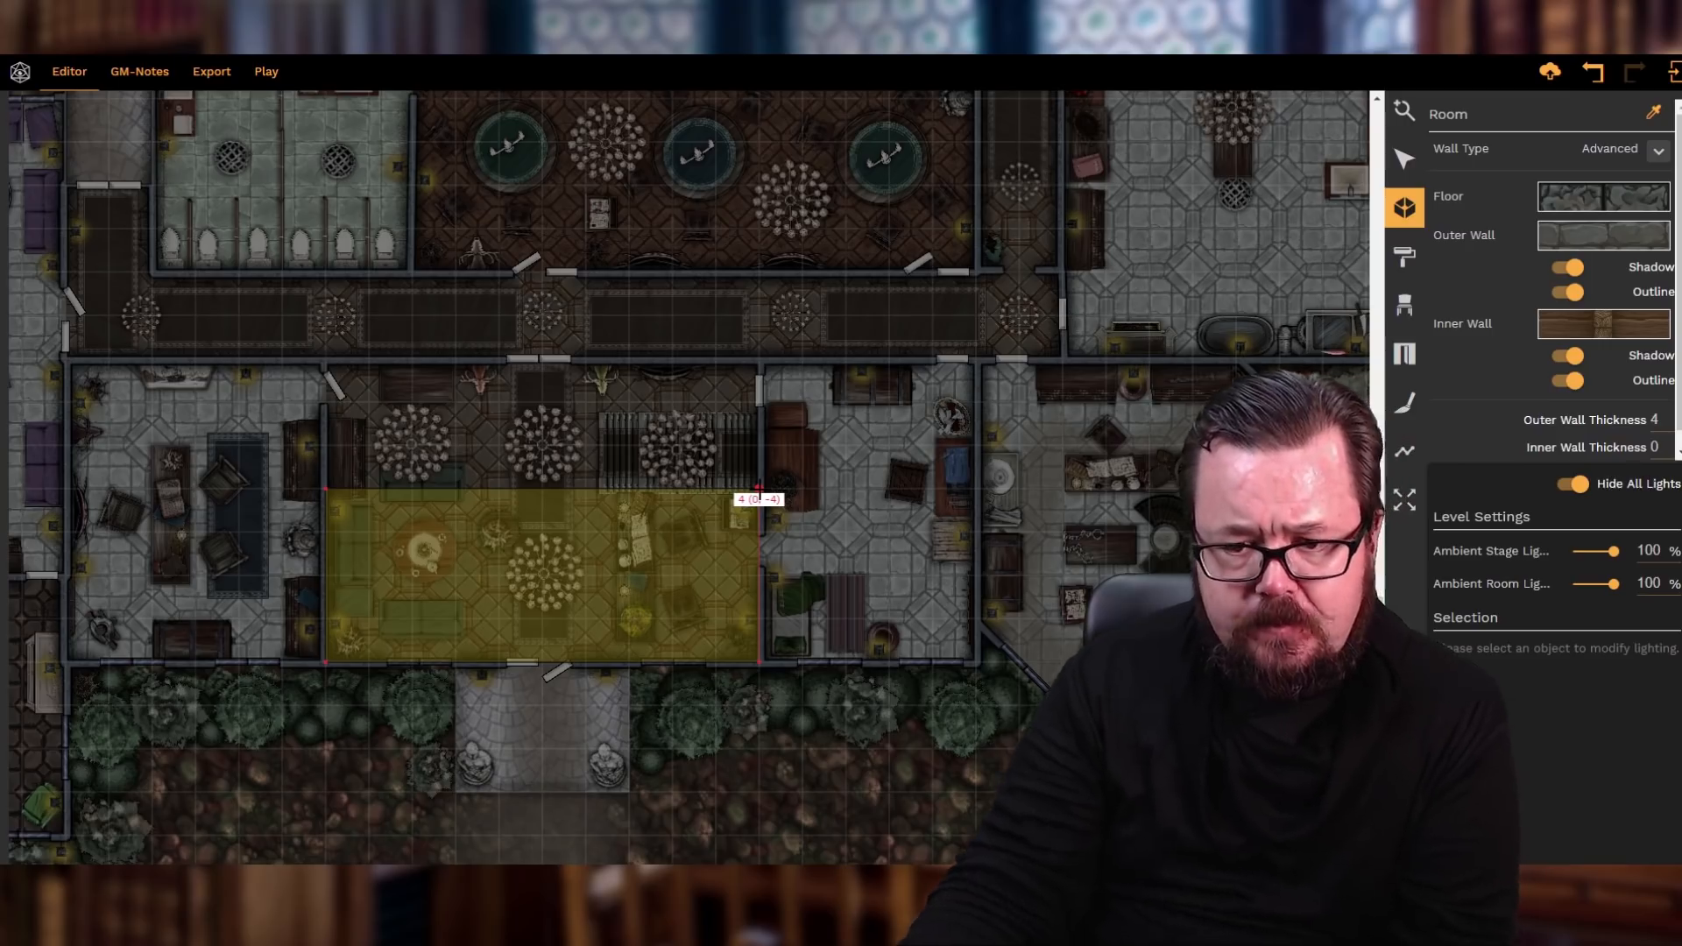
{"action": "left_click", "coordinate": [758, 489]}
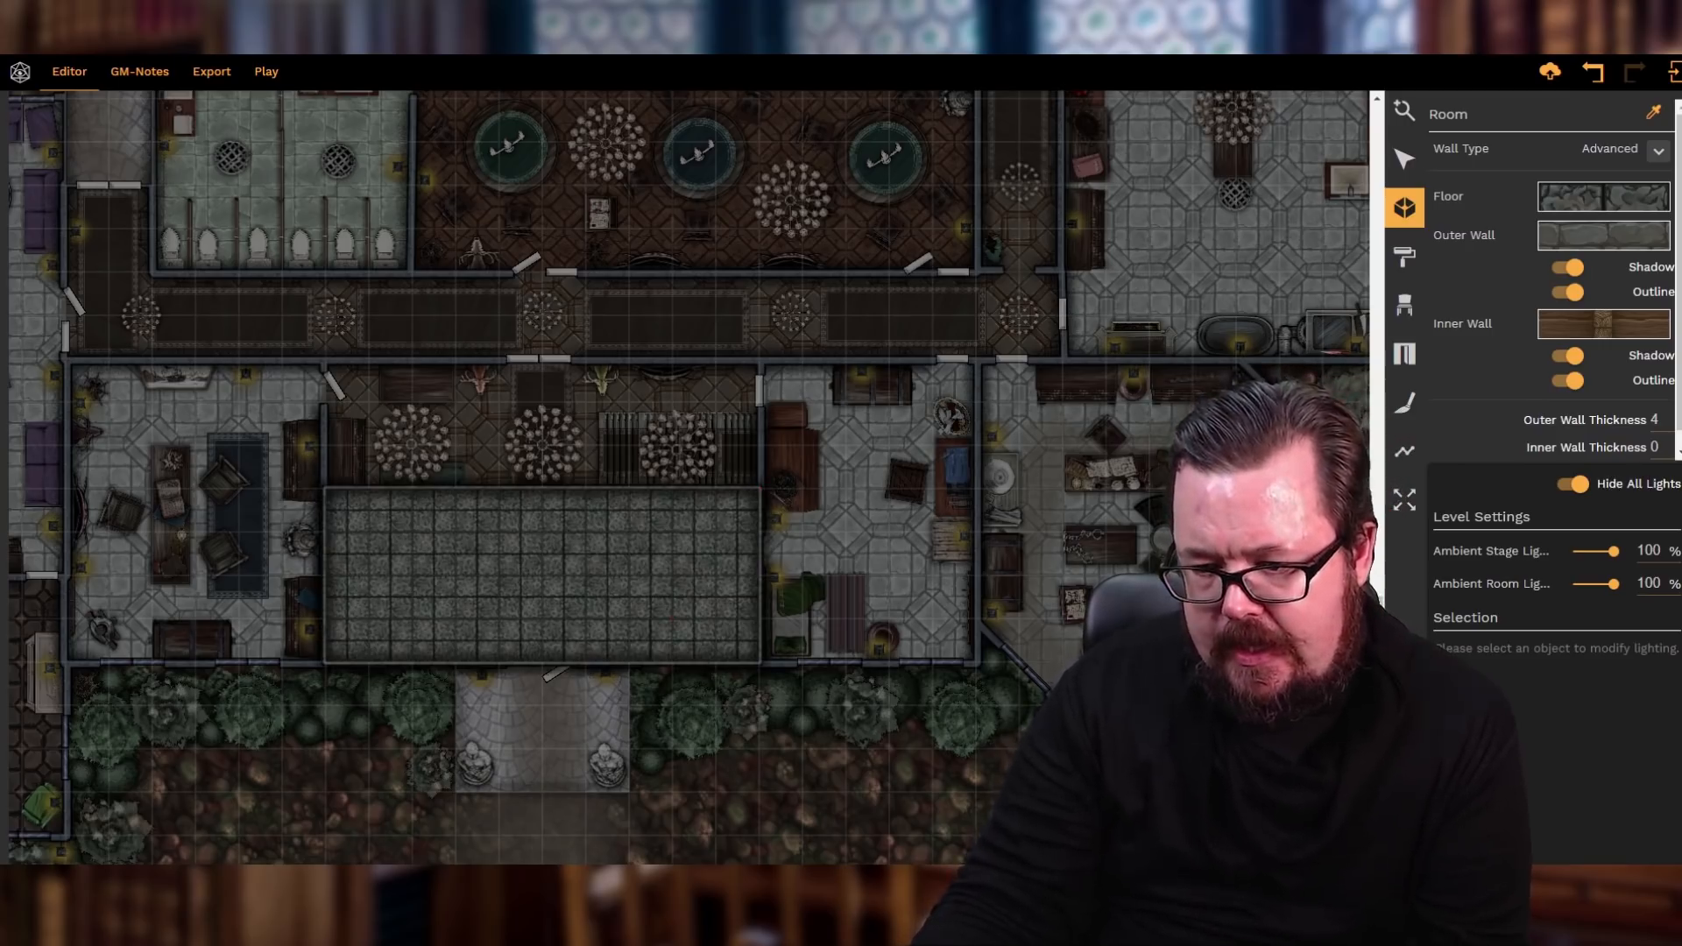
- Lighten the new room's floor texture to a pale grey
{"action": "left_click", "coordinate": [1679, 557]}
{"action": "left_click", "coordinate": [1622, 115]}
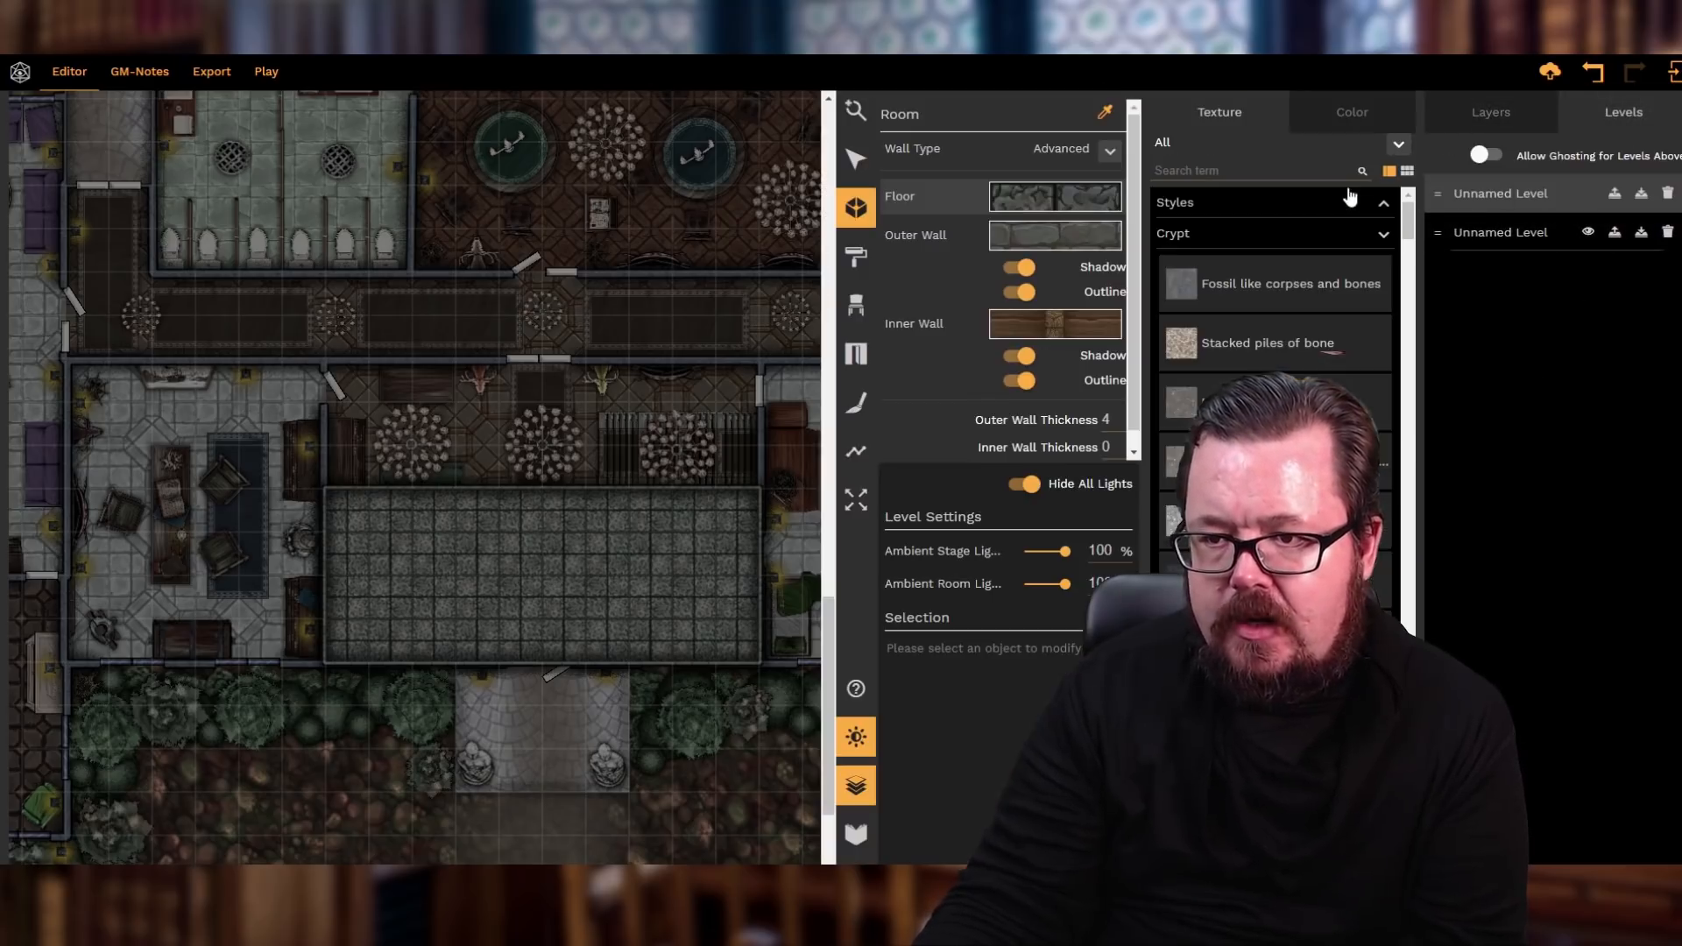
{"action": "left_click", "coordinate": [1349, 194]}
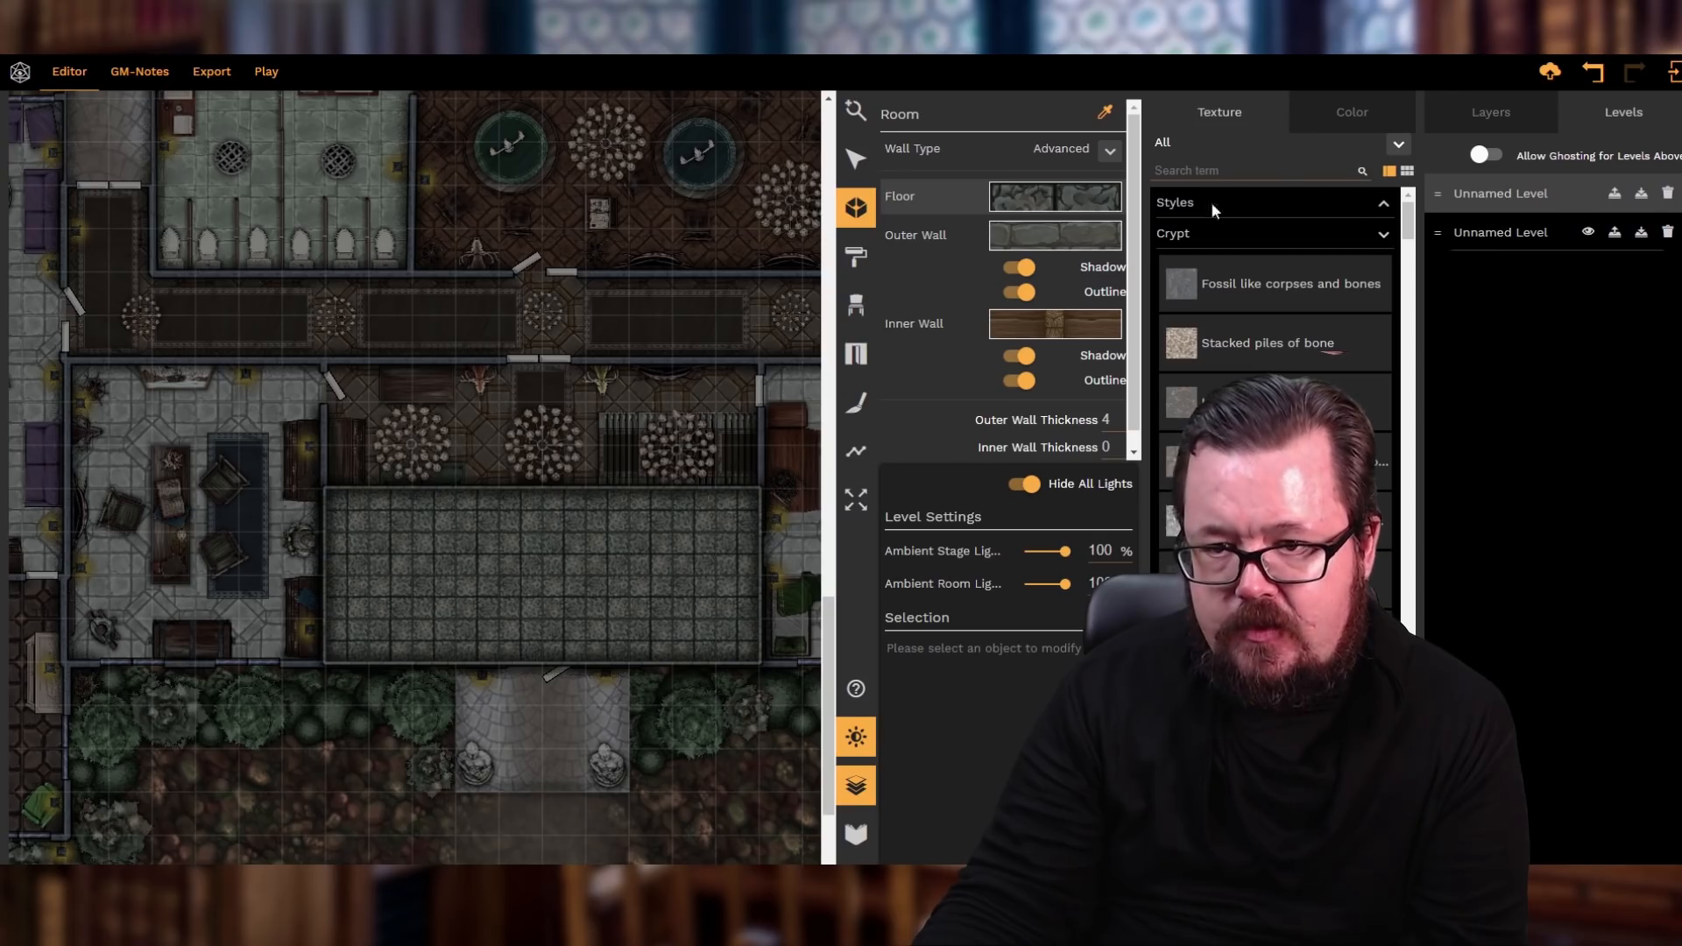
{"action": "left_click", "coordinate": [856, 158]}
{"action": "left_click", "coordinate": [661, 552]}
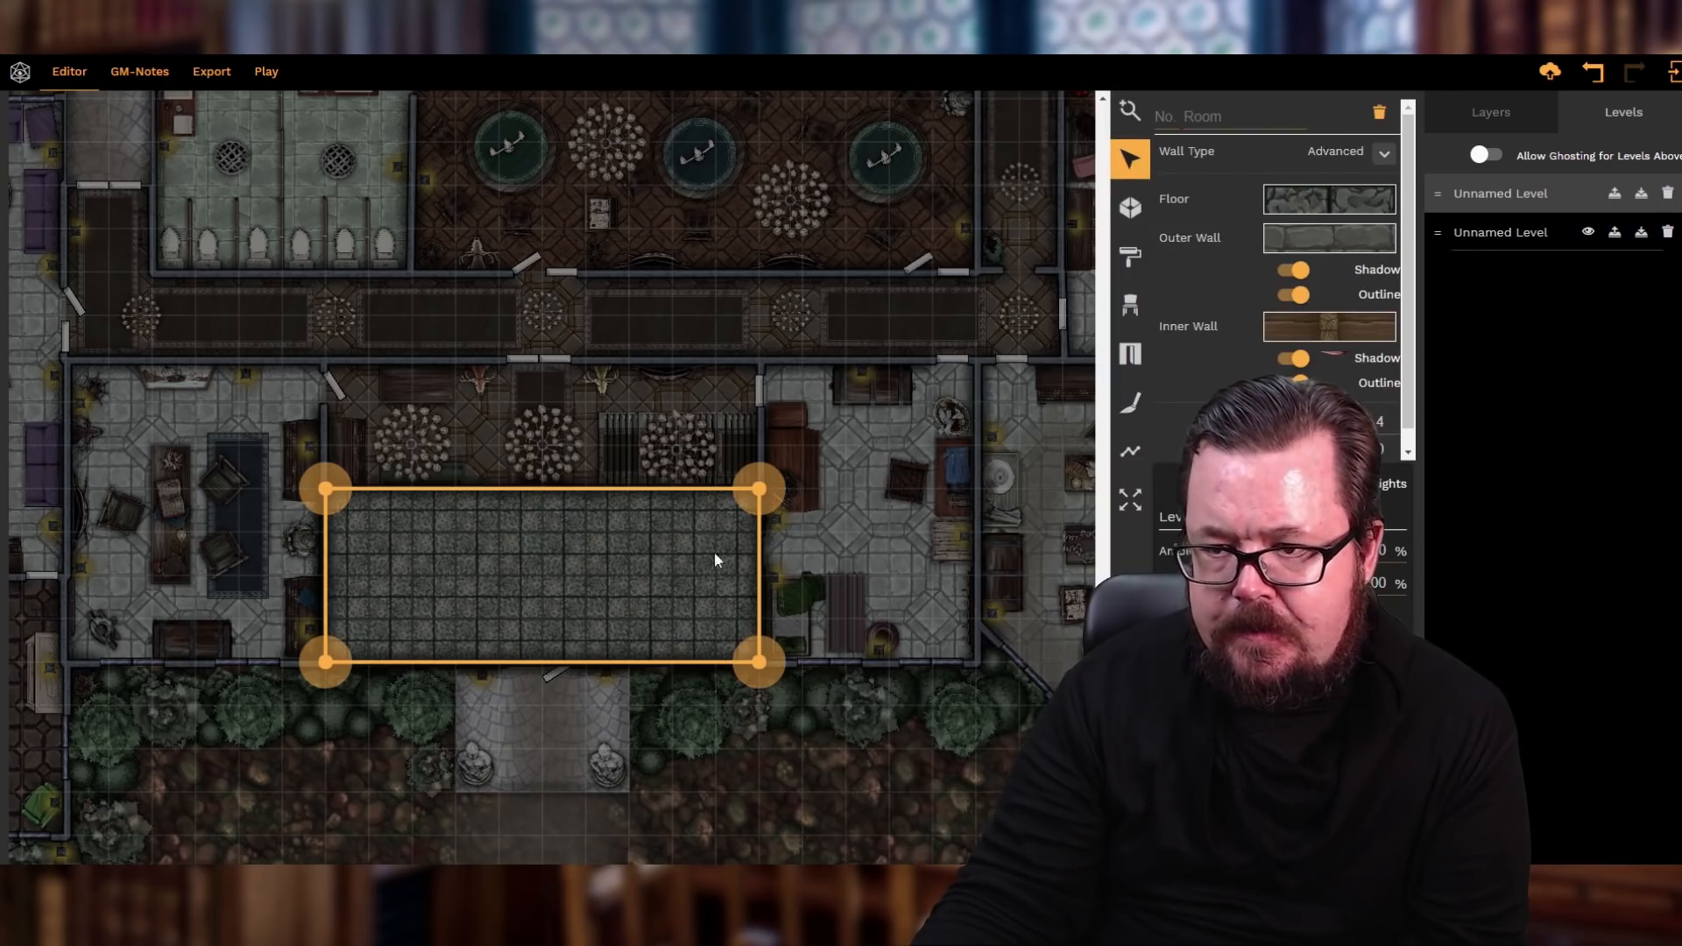
{"action": "left_click", "coordinate": [1308, 206]}
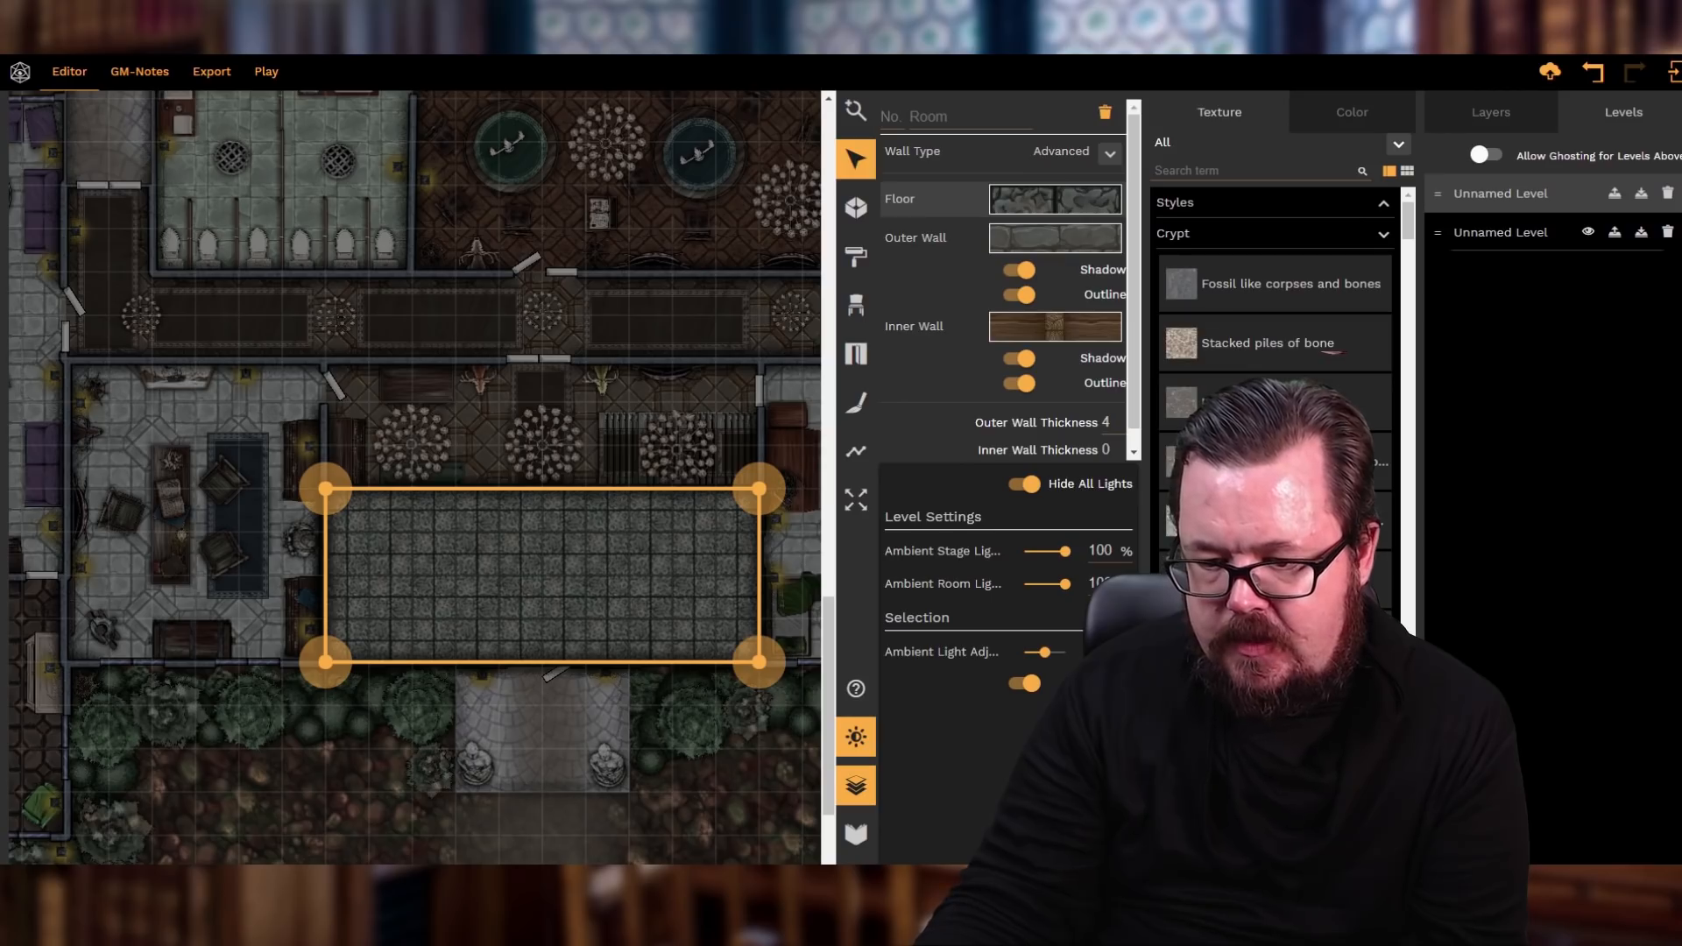
{"action": "left_click", "coordinate": [1274, 521]}
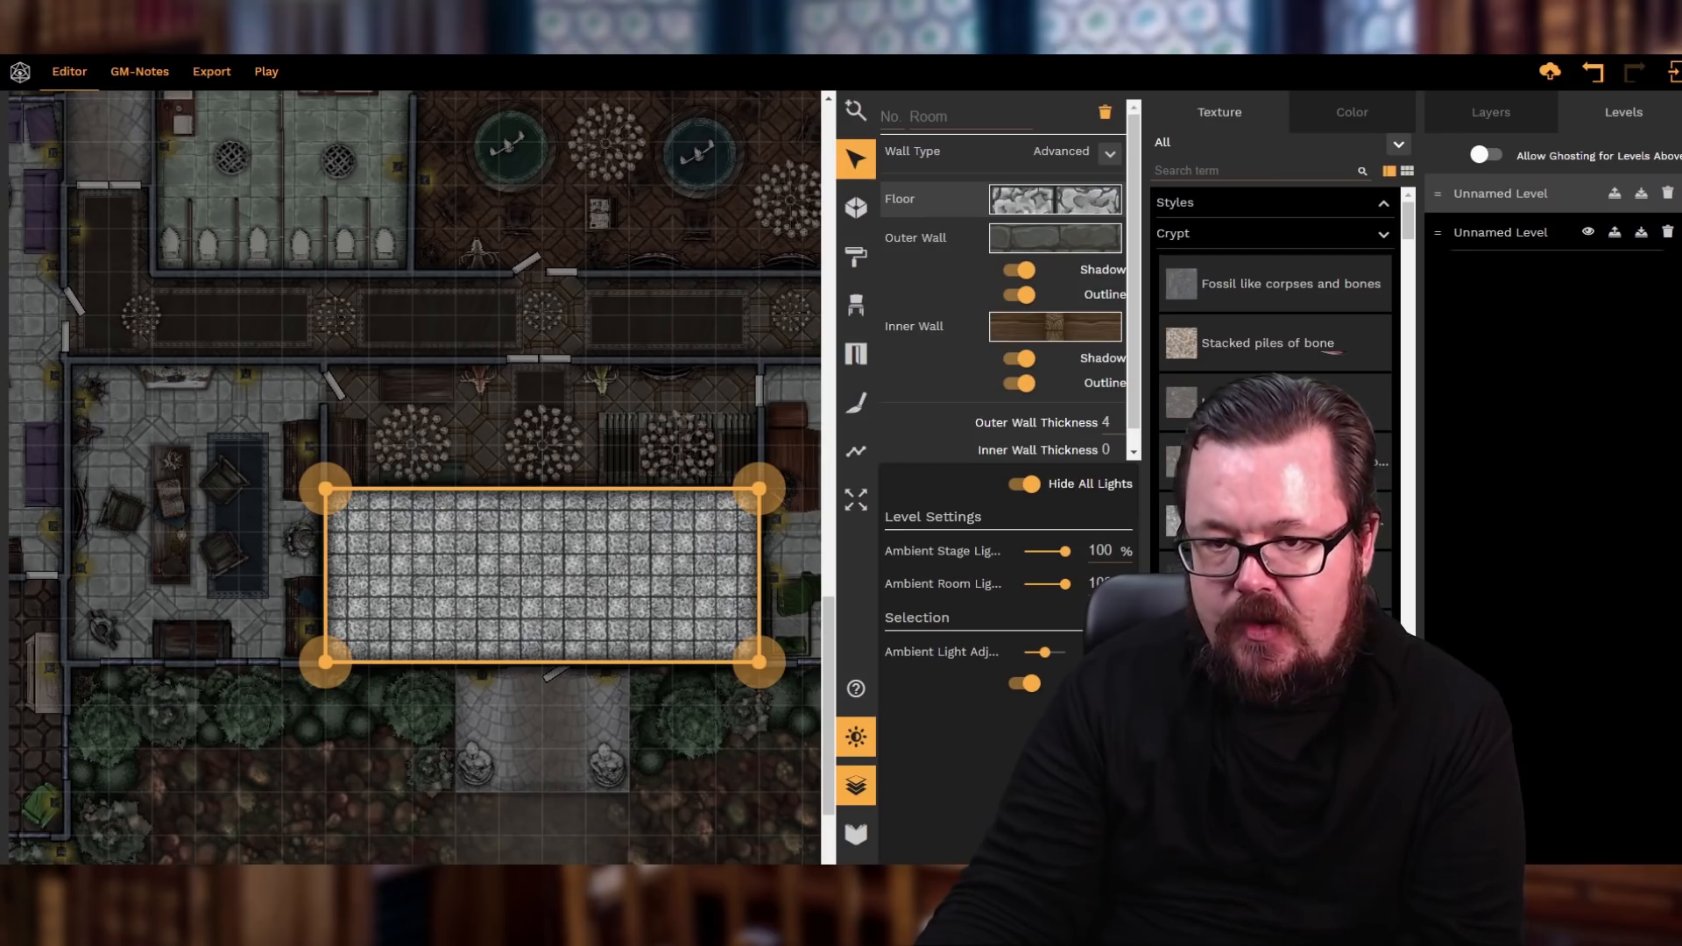
{"action": "left_click", "coordinate": [856, 208]}
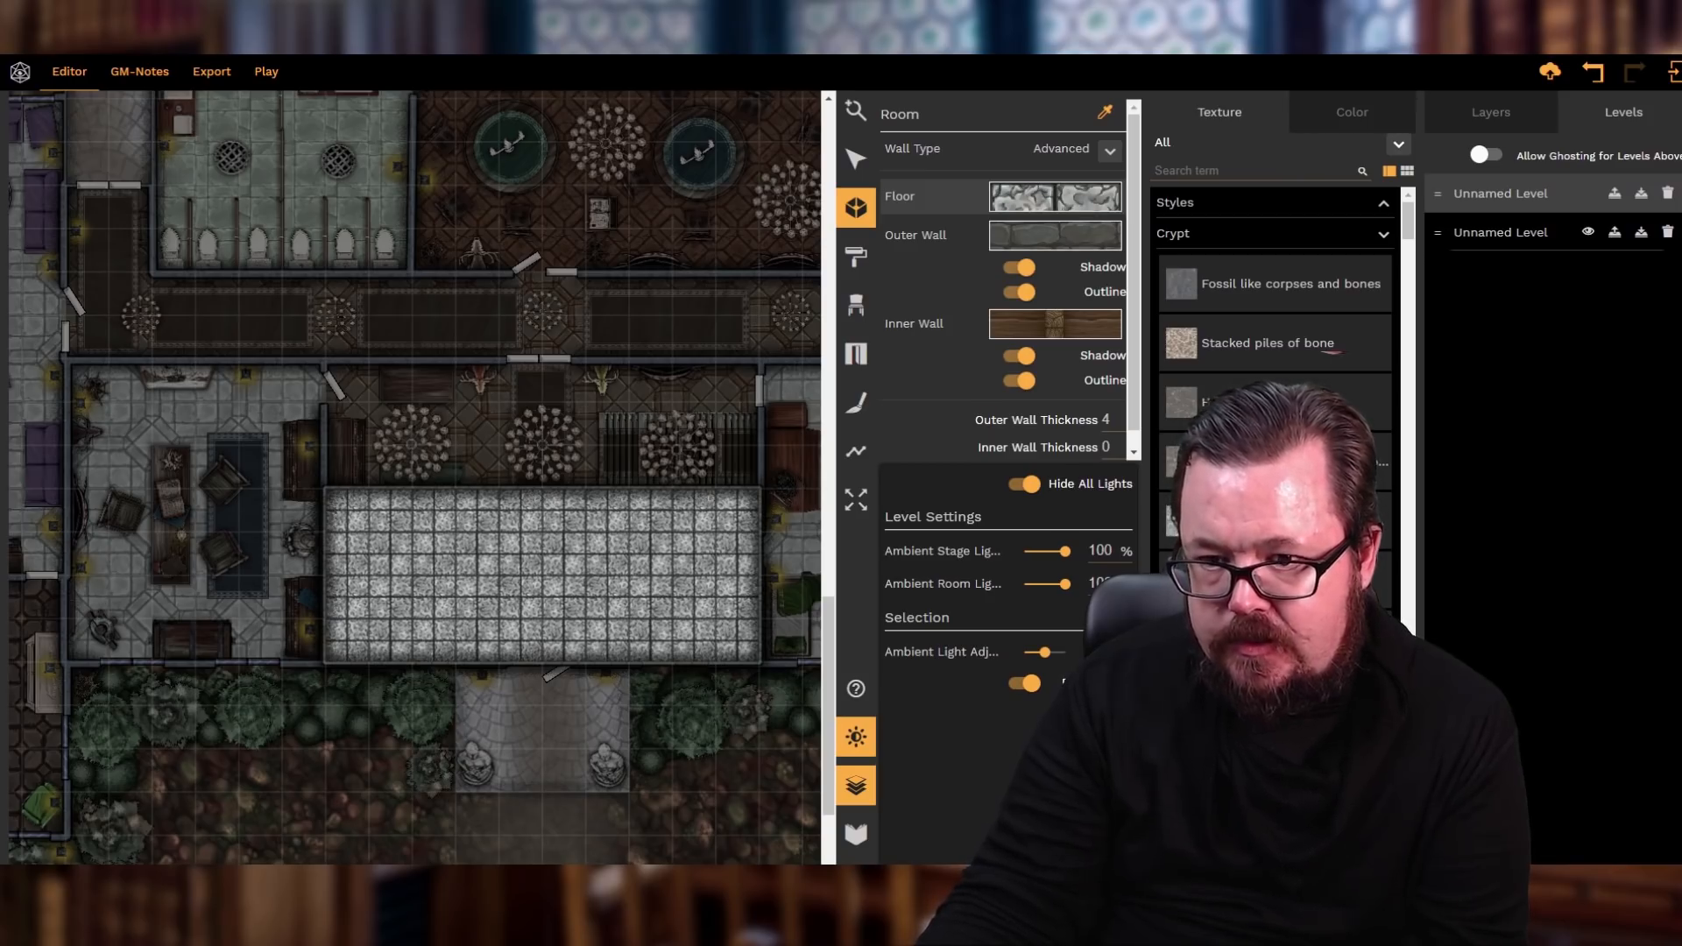
{"action": "left_click", "coordinate": [858, 166]}
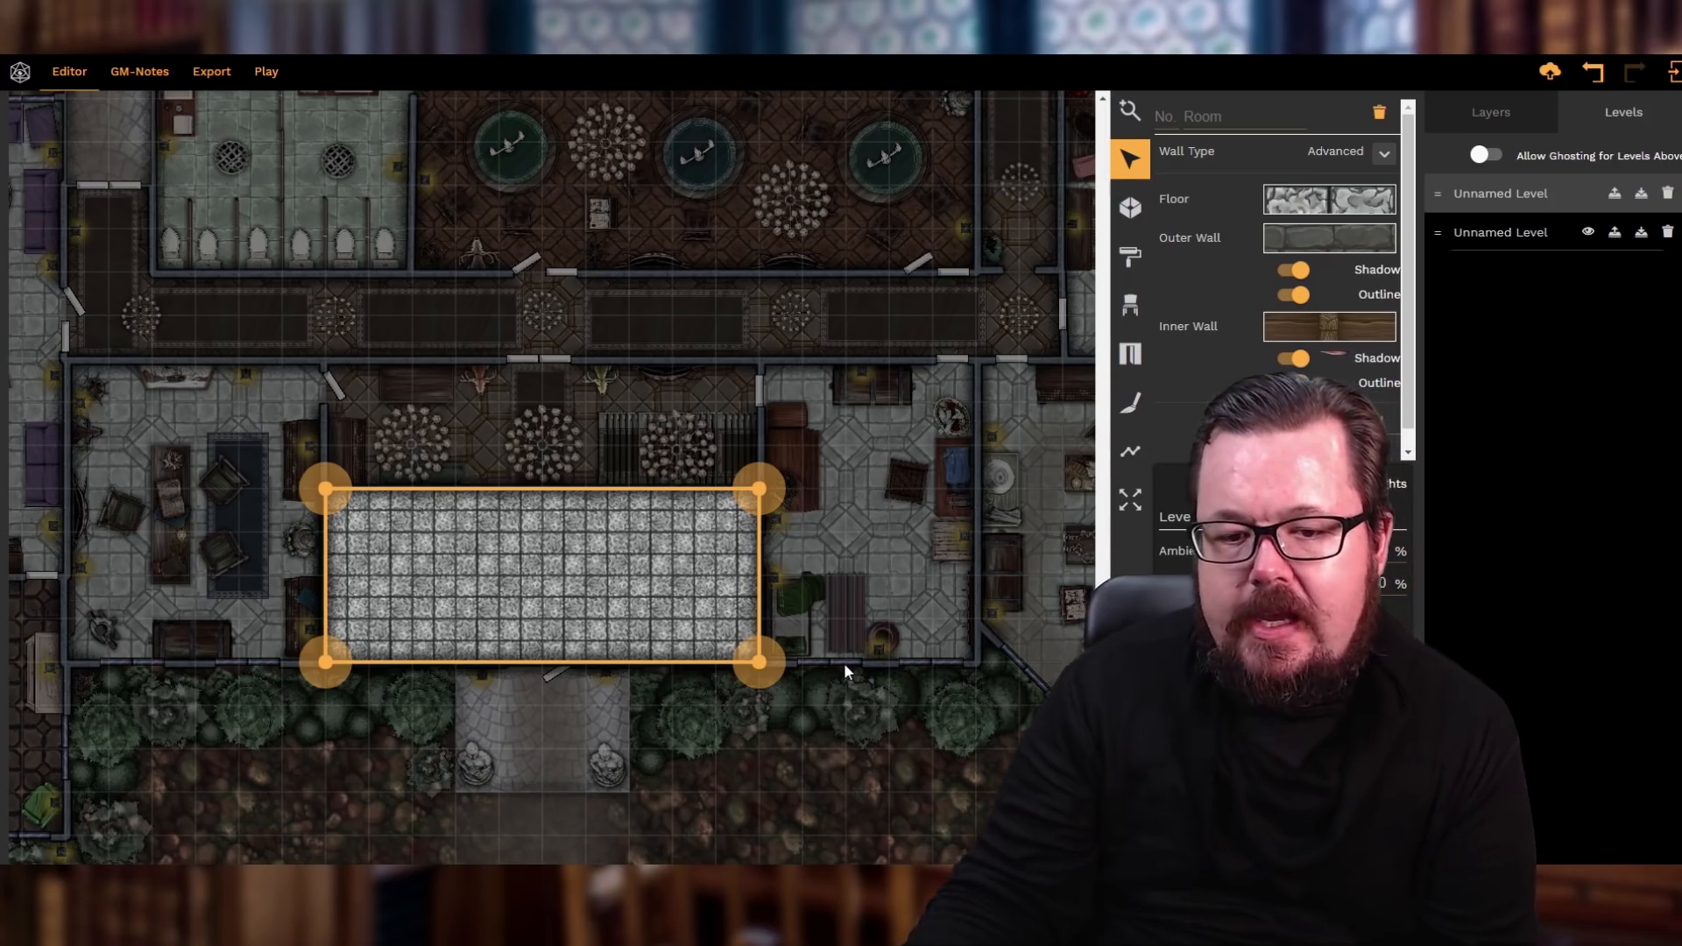
- Place four evenly spaced double windows along each of the new room's two long walls
{"action": "left_click", "coordinate": [1129, 353]}
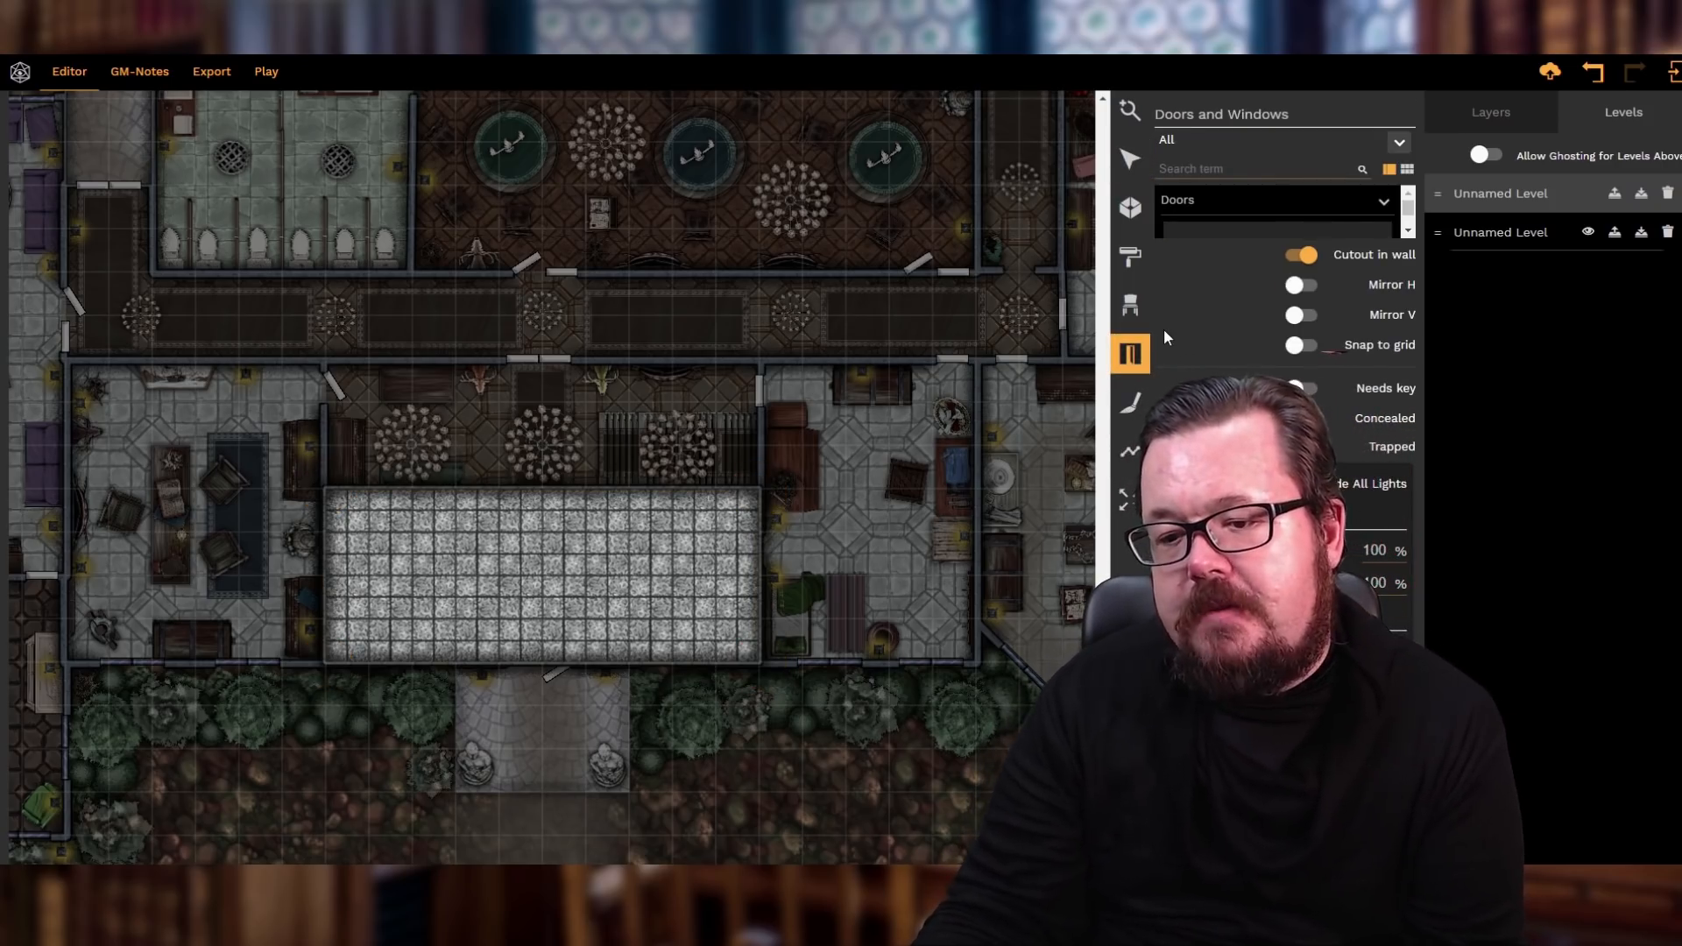
{"action": "left_click", "coordinate": [1676, 73]}
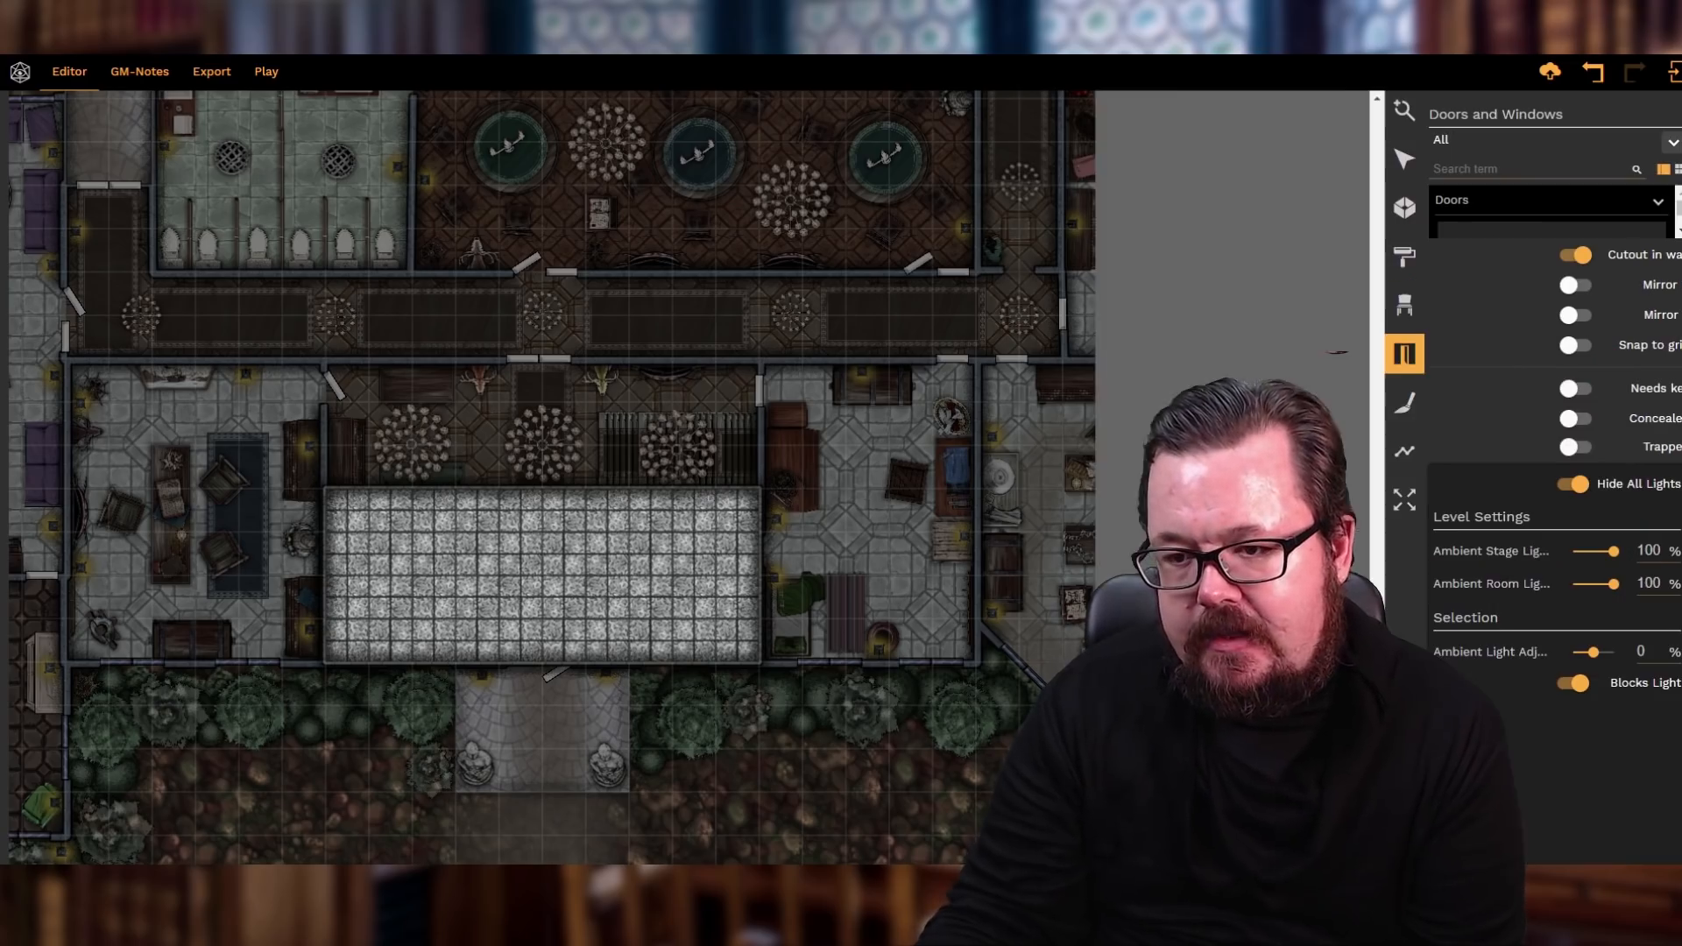
{"action": "left_click", "coordinate": [1405, 304]}
{"action": "left_click", "coordinate": [1124, 352]}
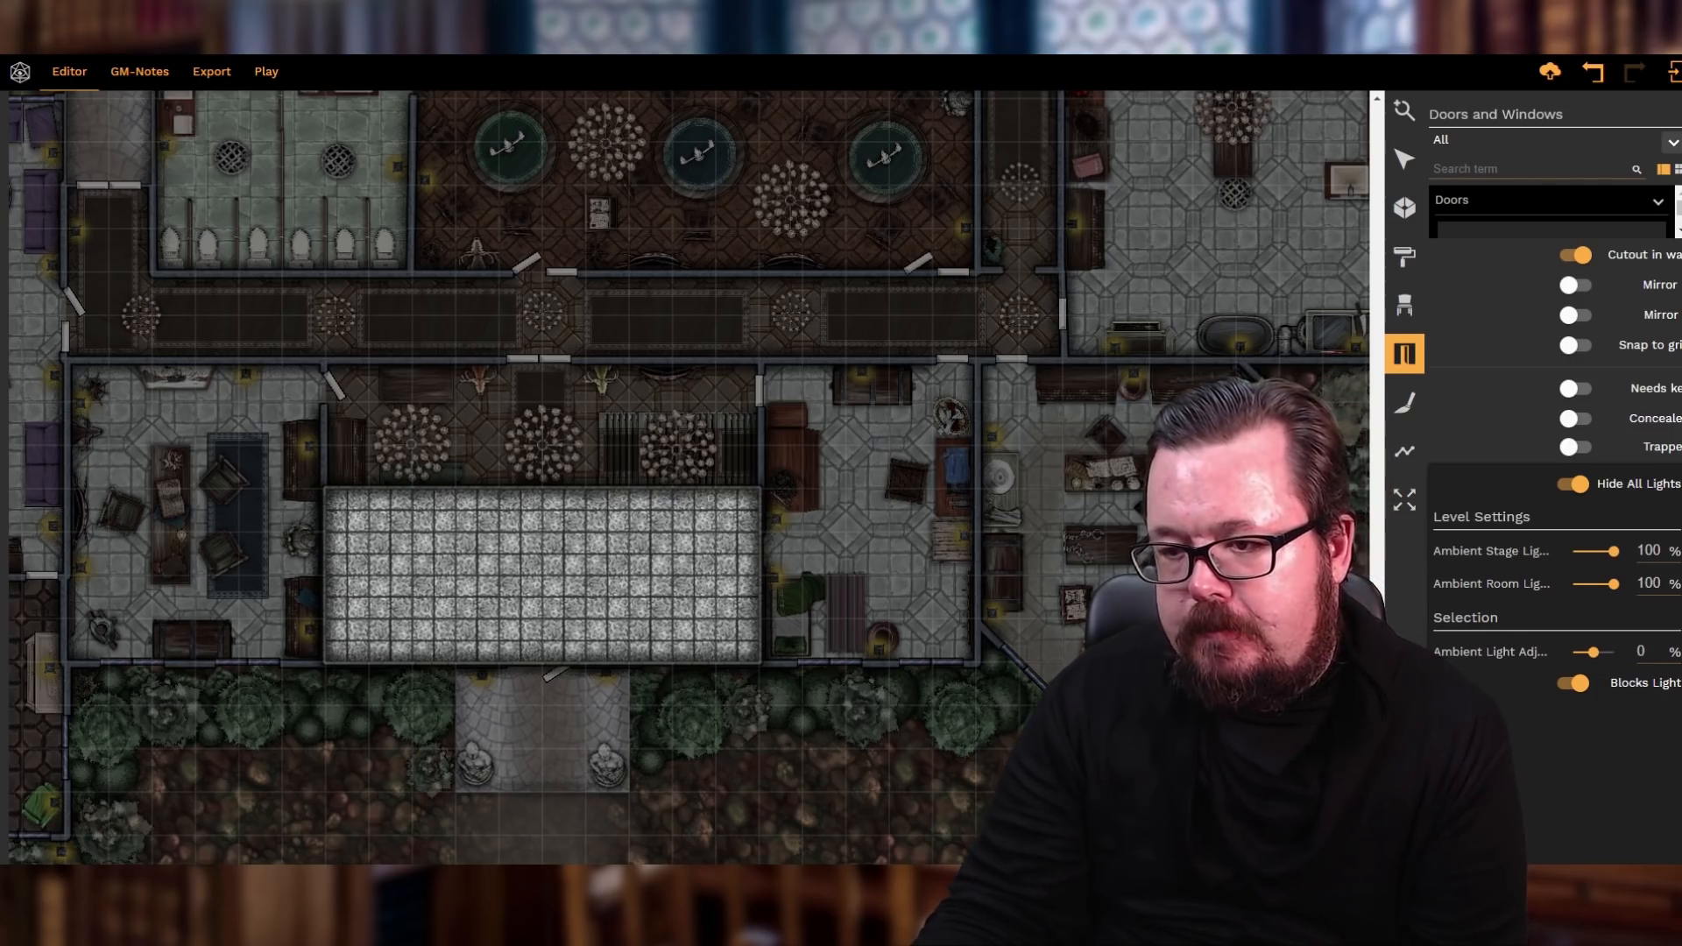
{"action": "scroll", "coordinate": [1529, 565], "scroll_direction": "down", "scroll_amount": 2}
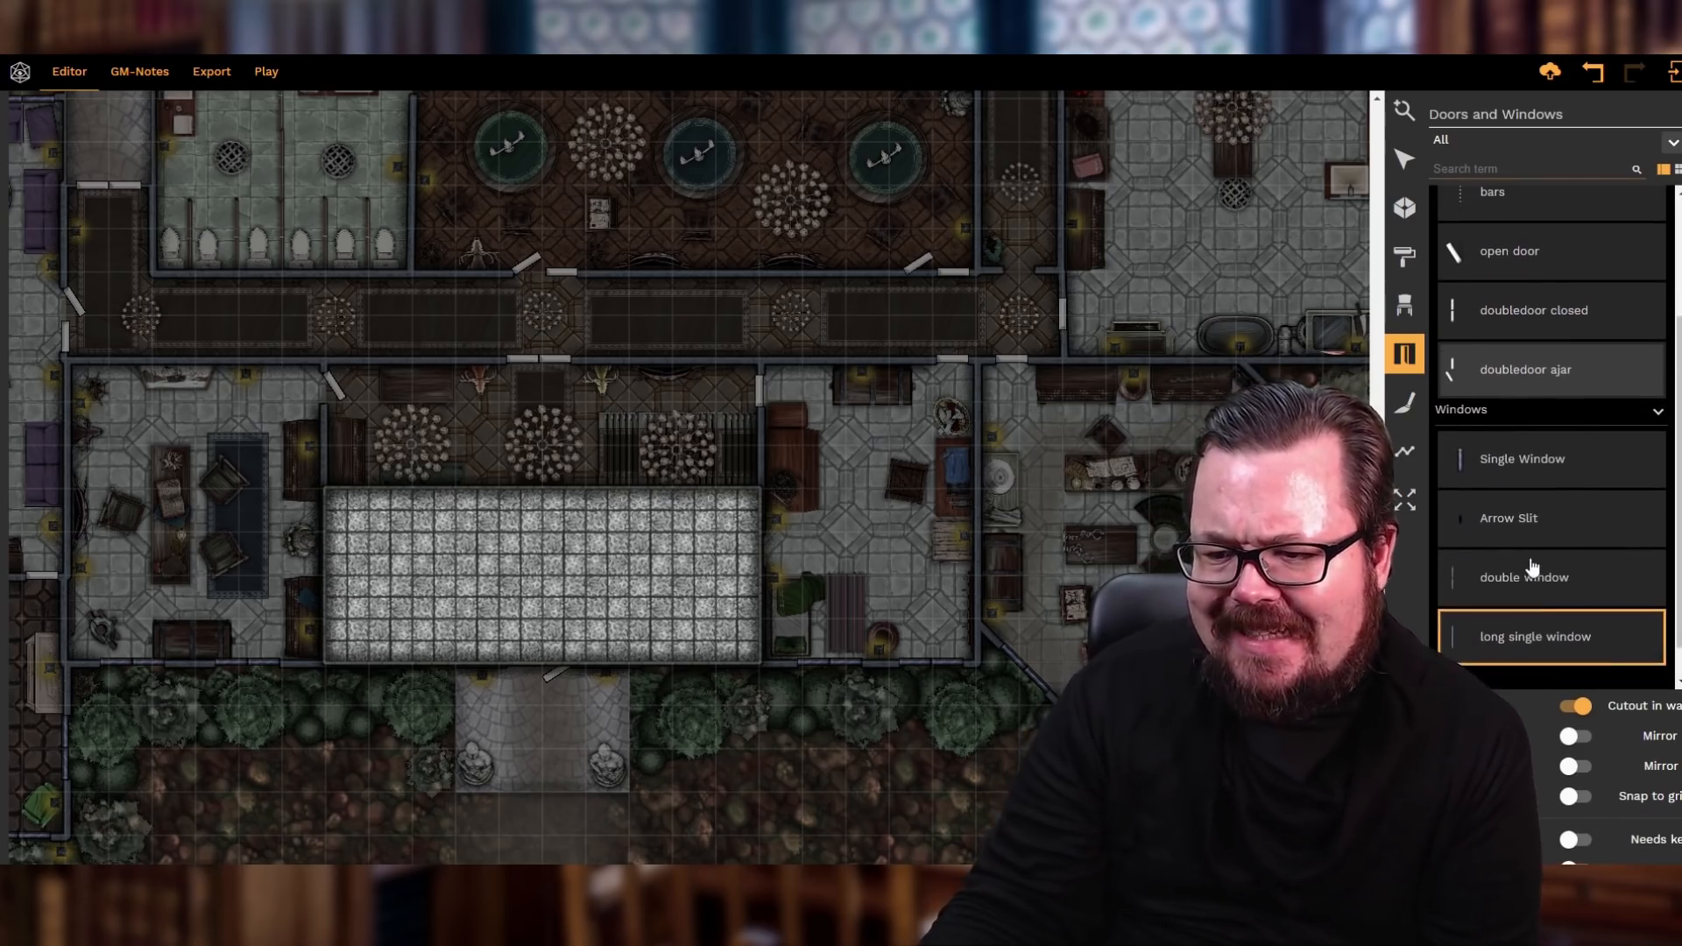
{"action": "left_click", "coordinate": [1511, 578]}
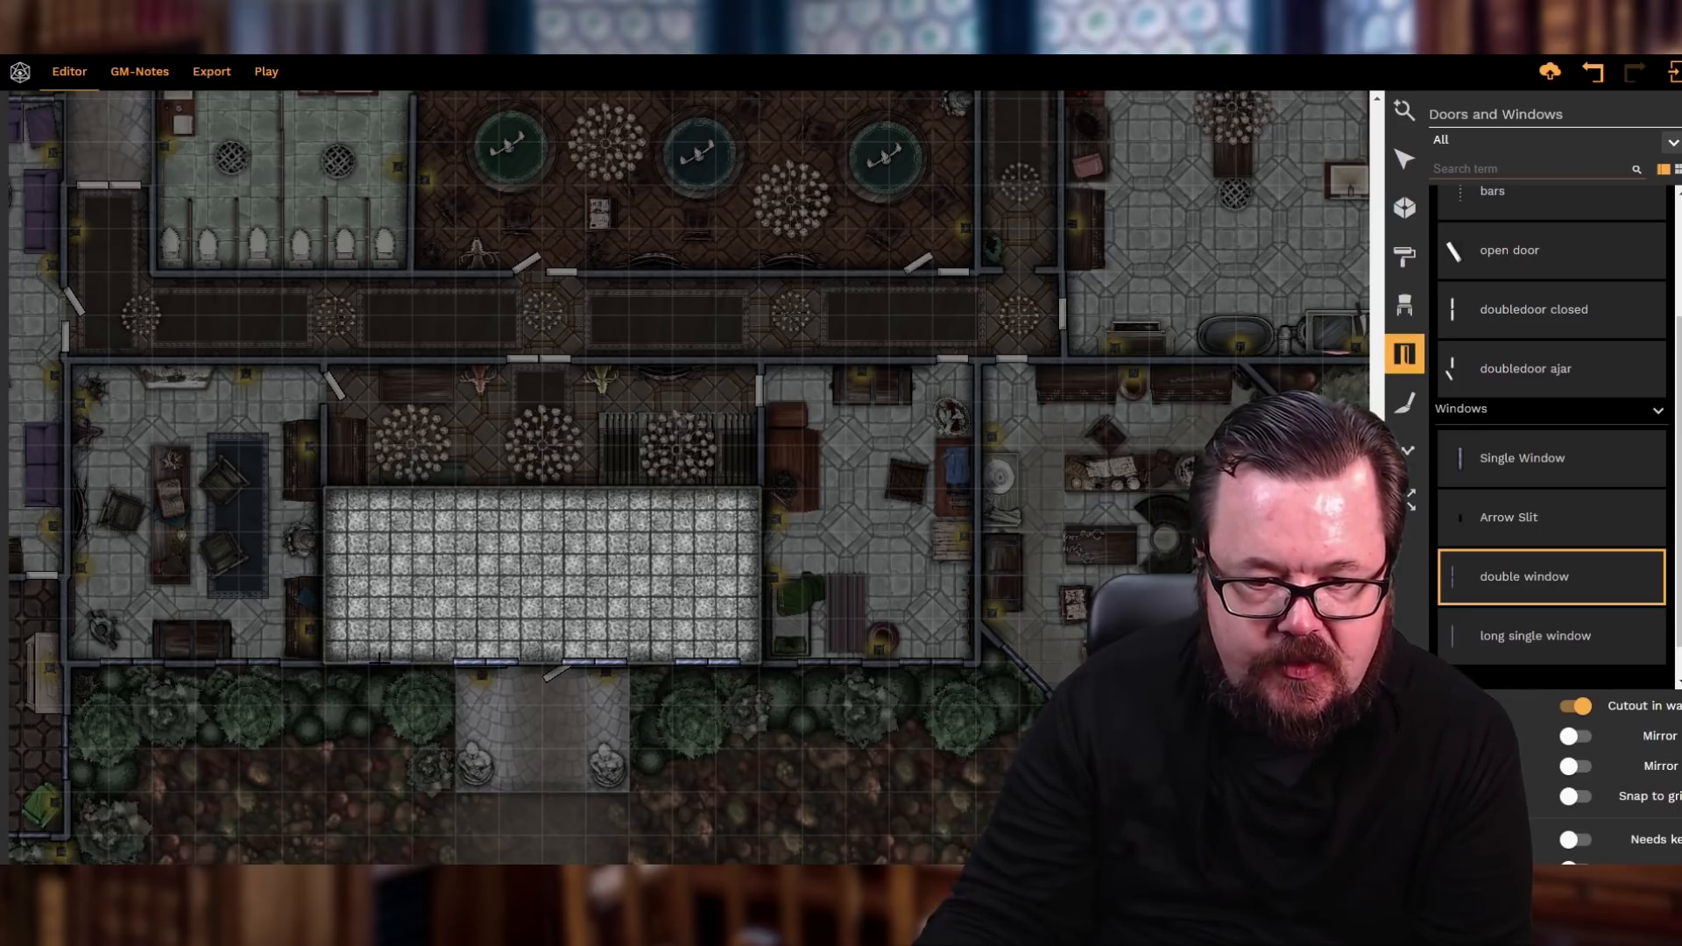
{"action": "left_click", "coordinate": [379, 659]}
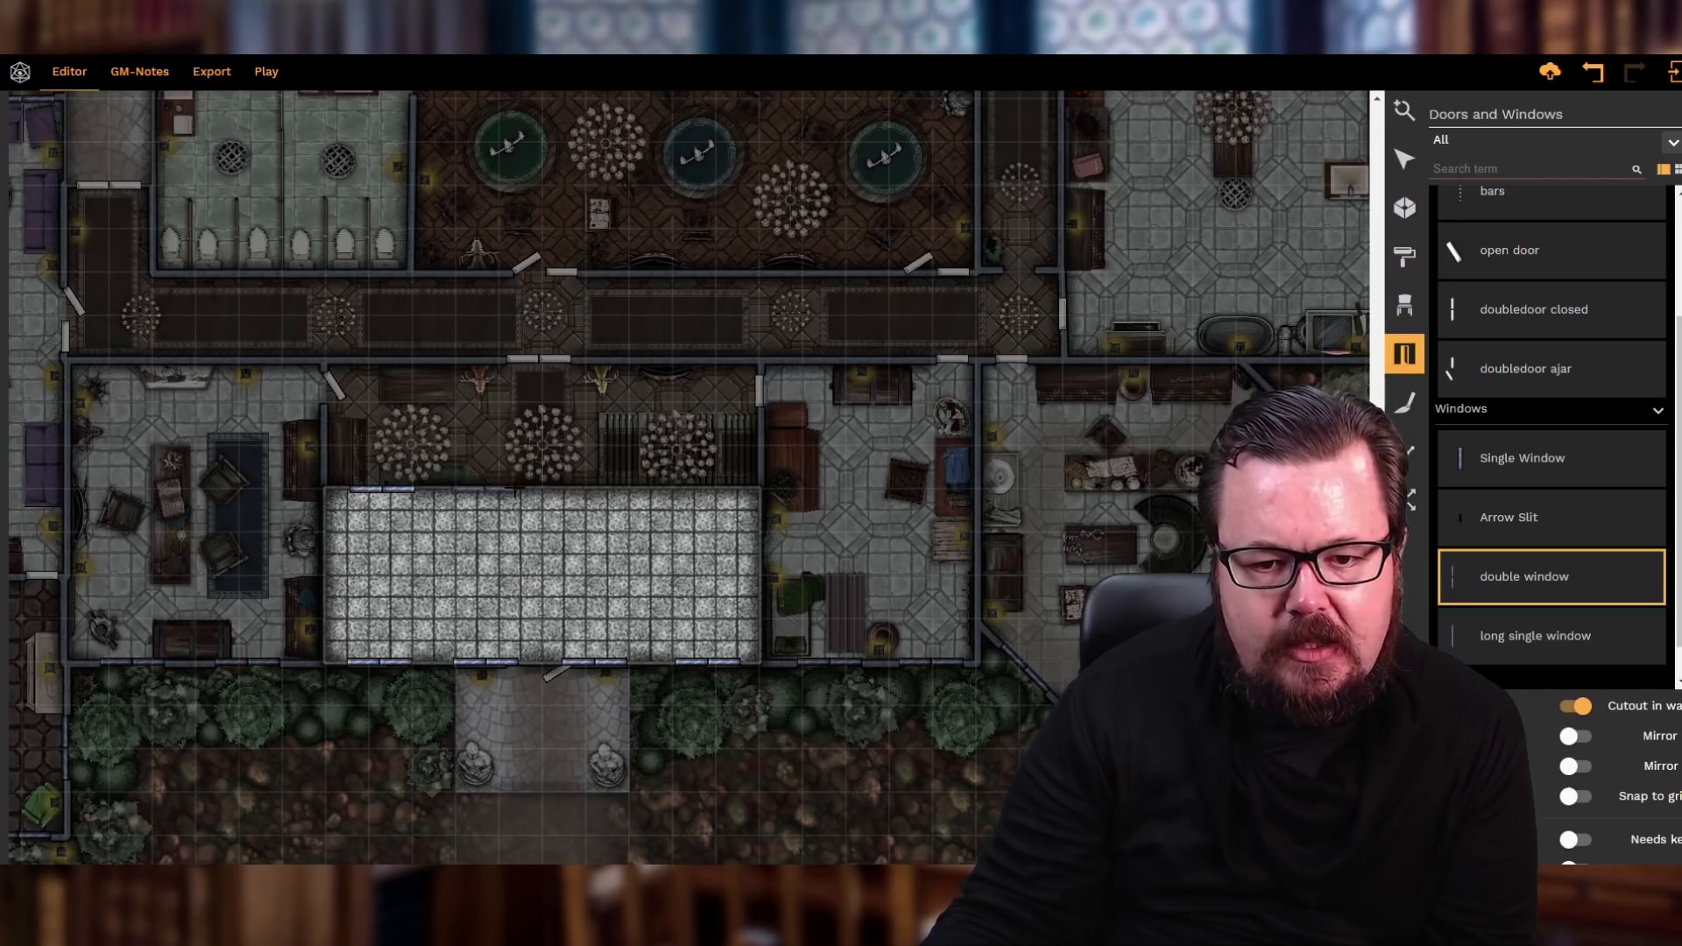
{"action": "left_click", "coordinate": [516, 489]}
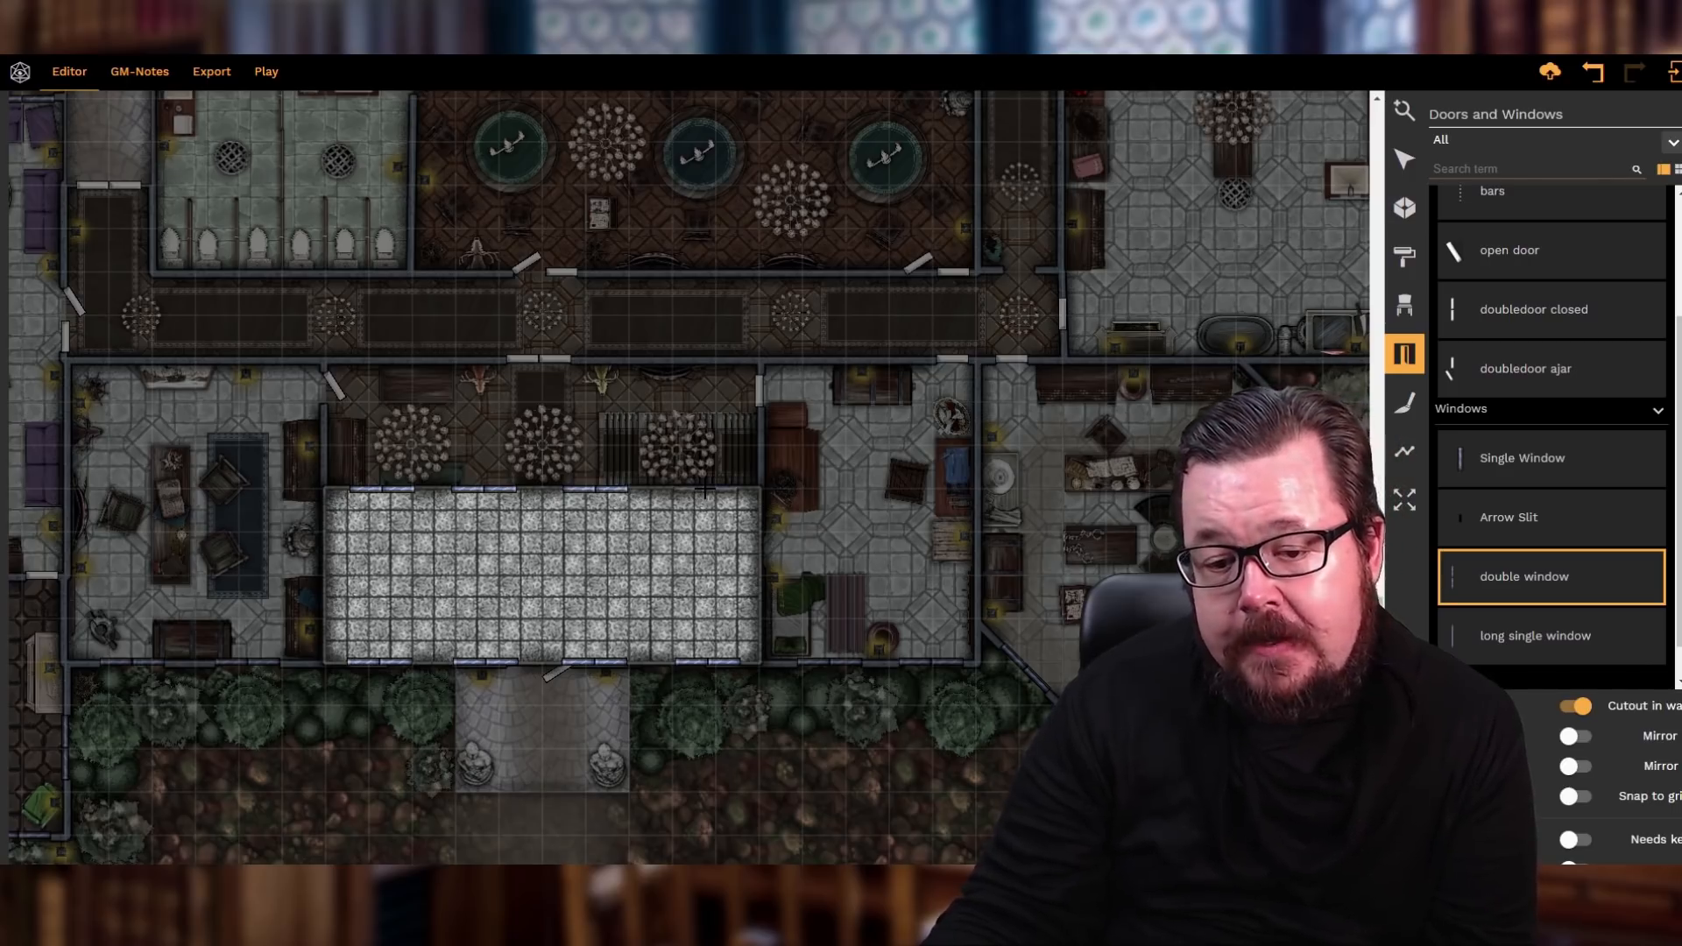
{"action": "left_click", "coordinate": [700, 523]}
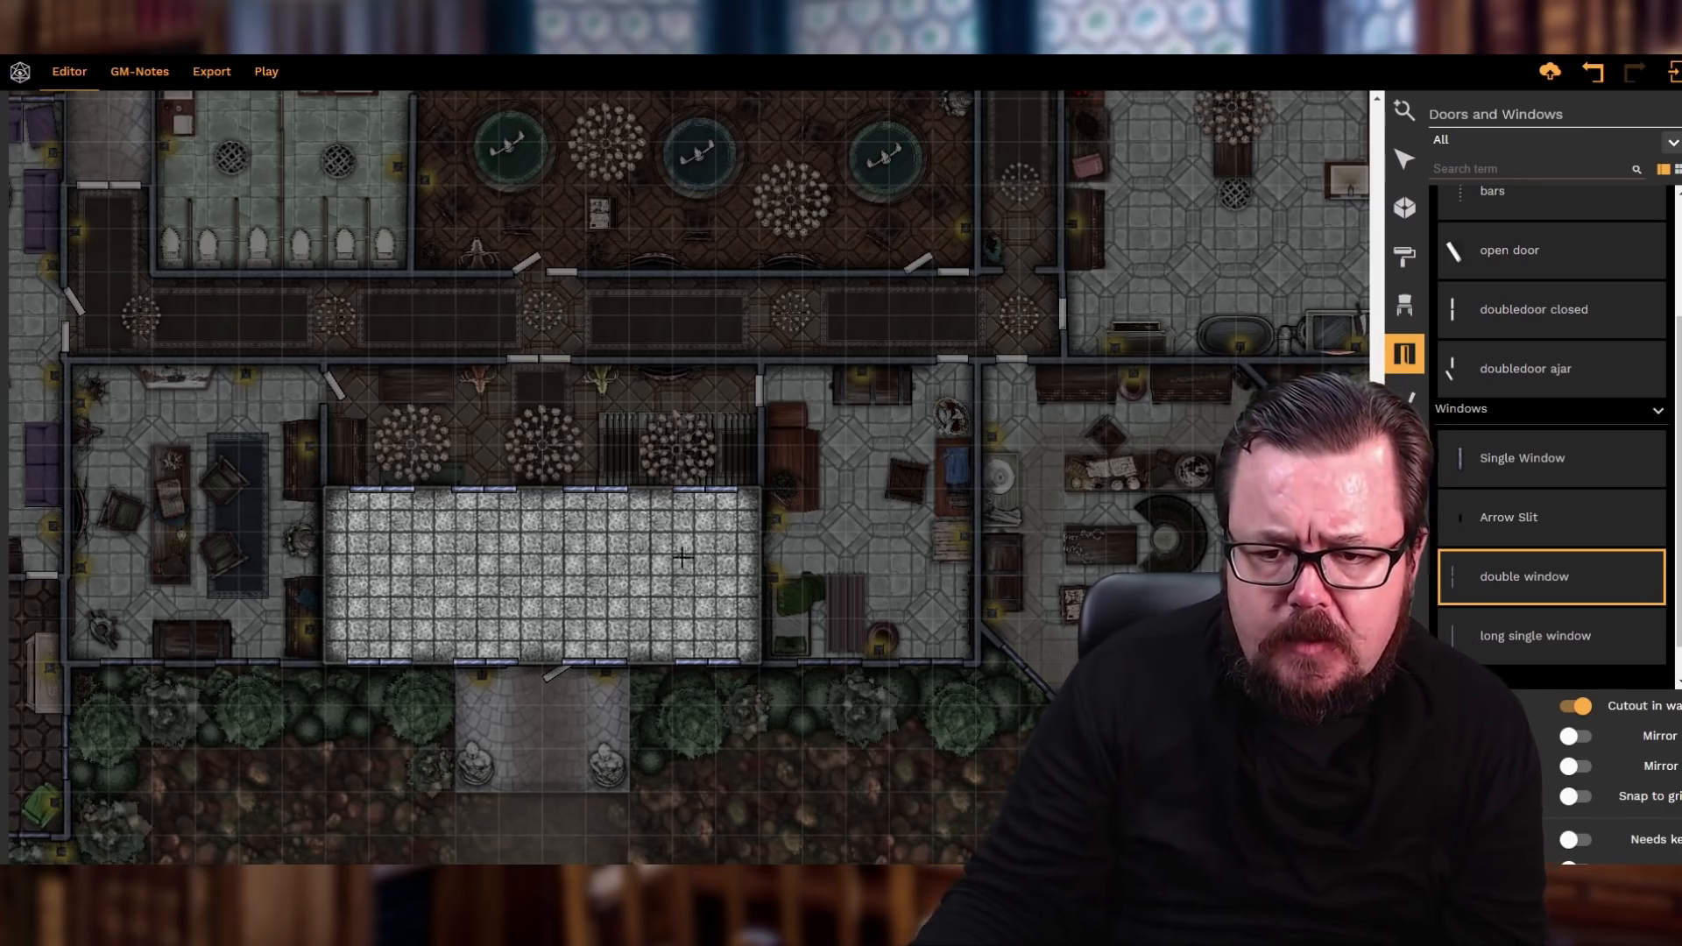
- Draw an L-shaped corridor 2 grid squares wide, running 18 squares along the ground-floor hallway and 9 squares down beside the front room
{"action": "left_click", "coordinate": [1404, 207]}
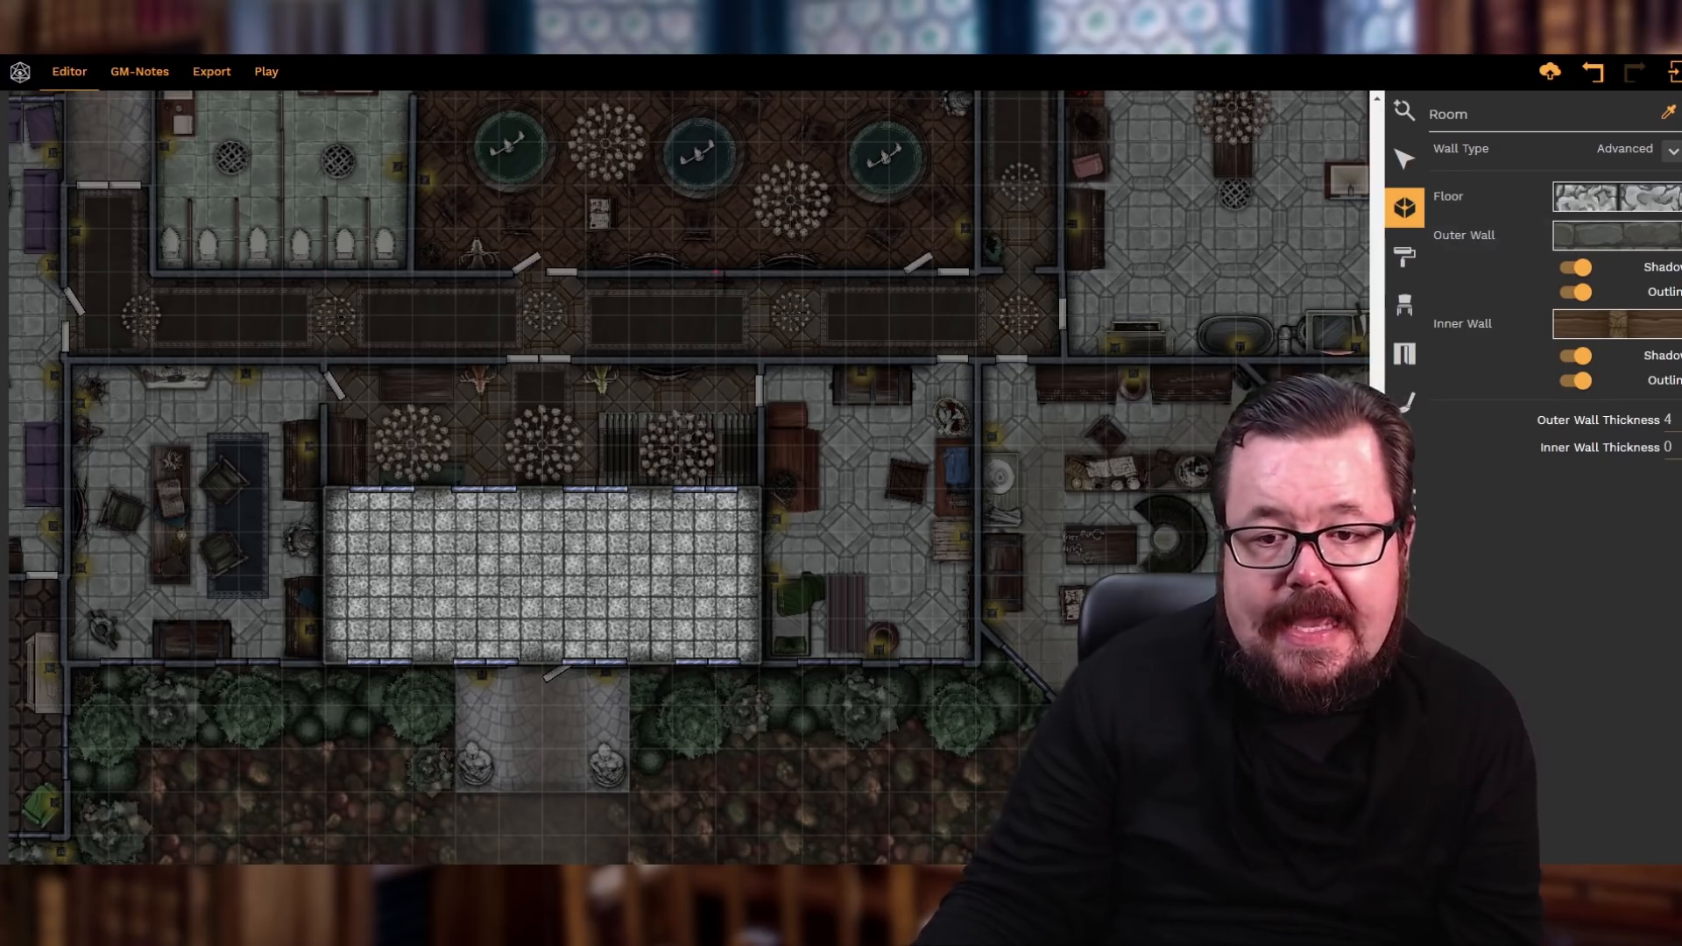
{"action": "key", "text": "w"}
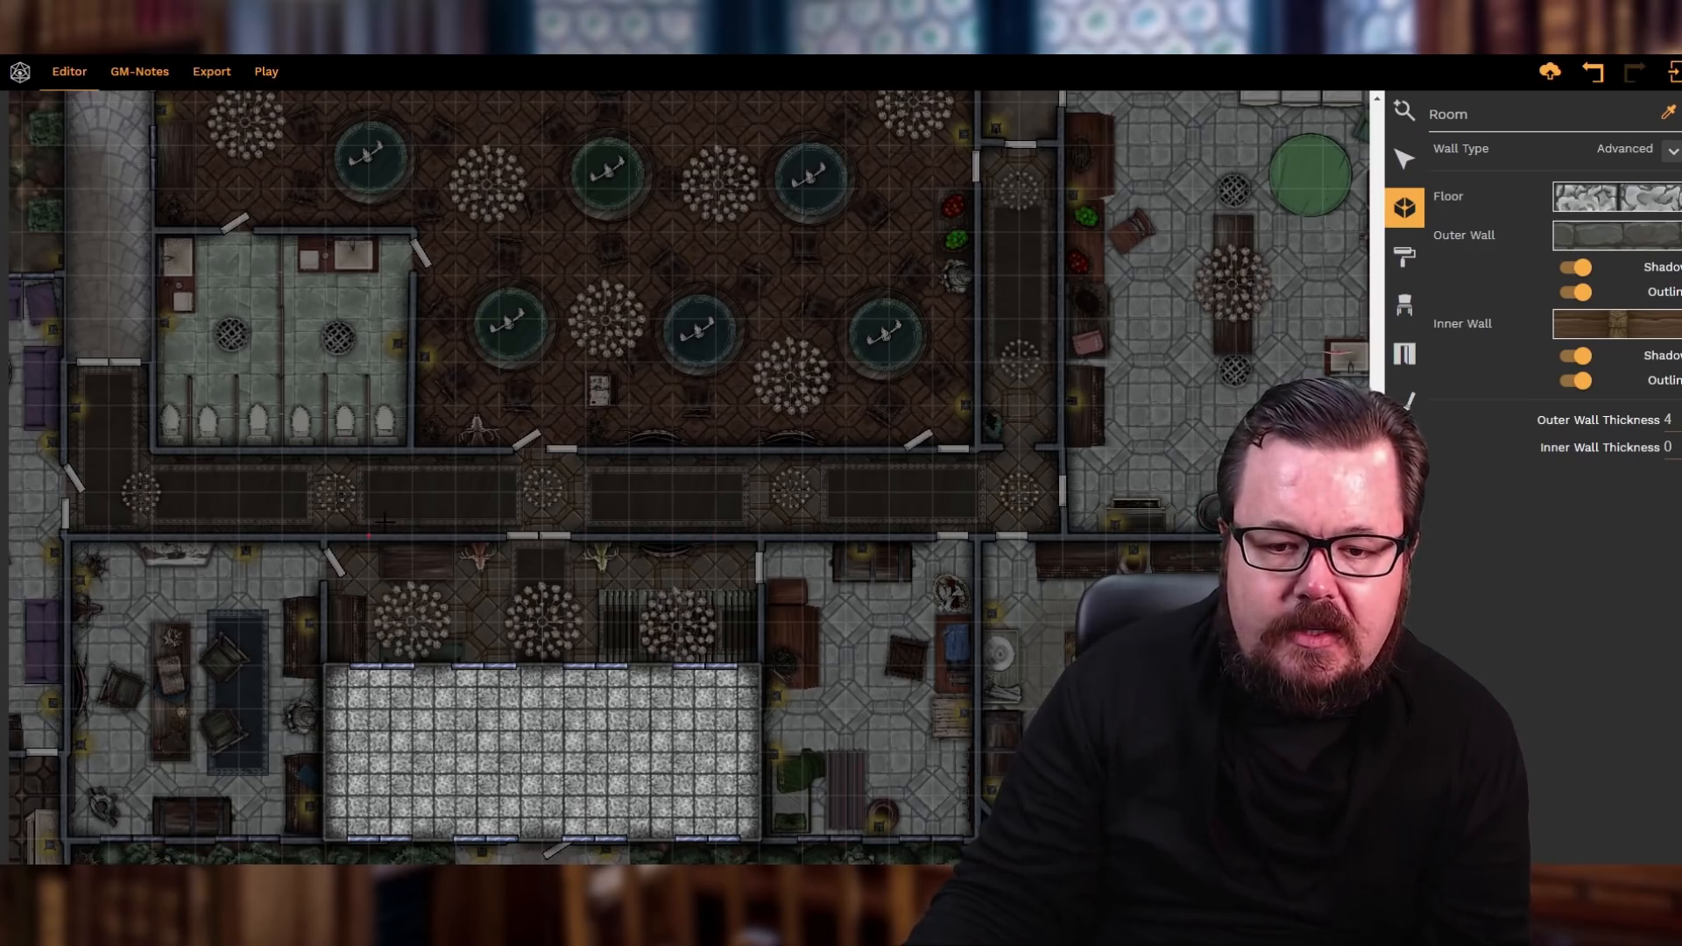
{"action": "key", "text": "s"}
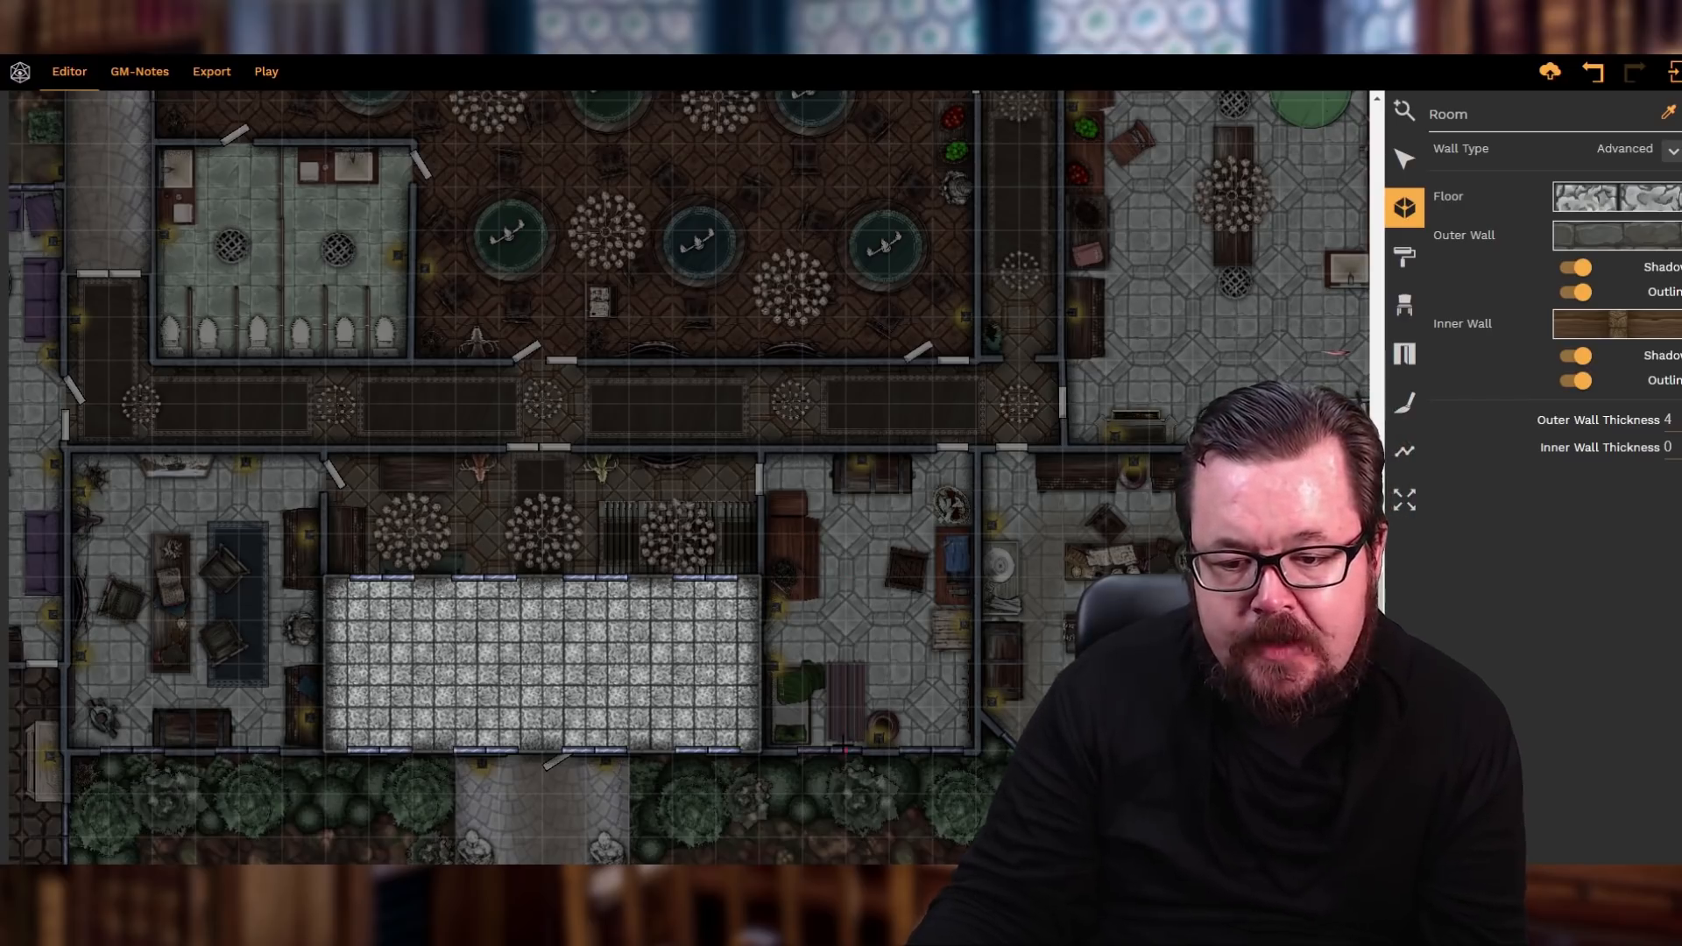
{"action": "left_click_drag", "start_coordinate": [845, 751], "coordinate": [845, 371]}
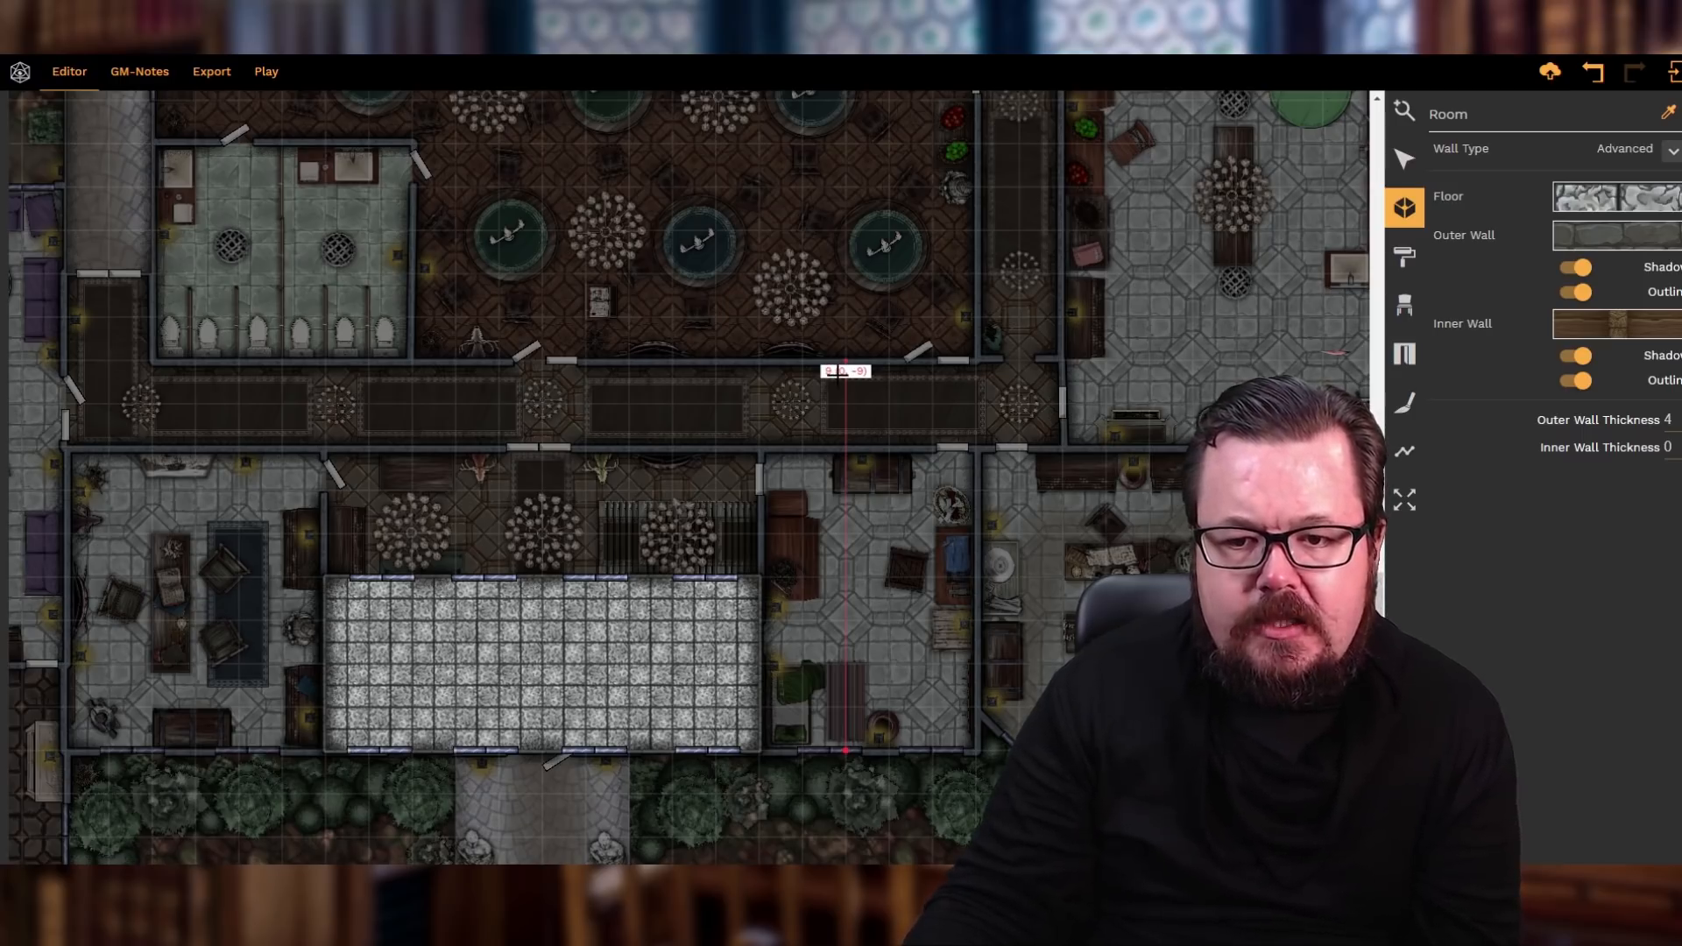
{"action": "scroll", "coordinate": [838, 374], "scroll_direction": "up", "scroll_amount": 1}
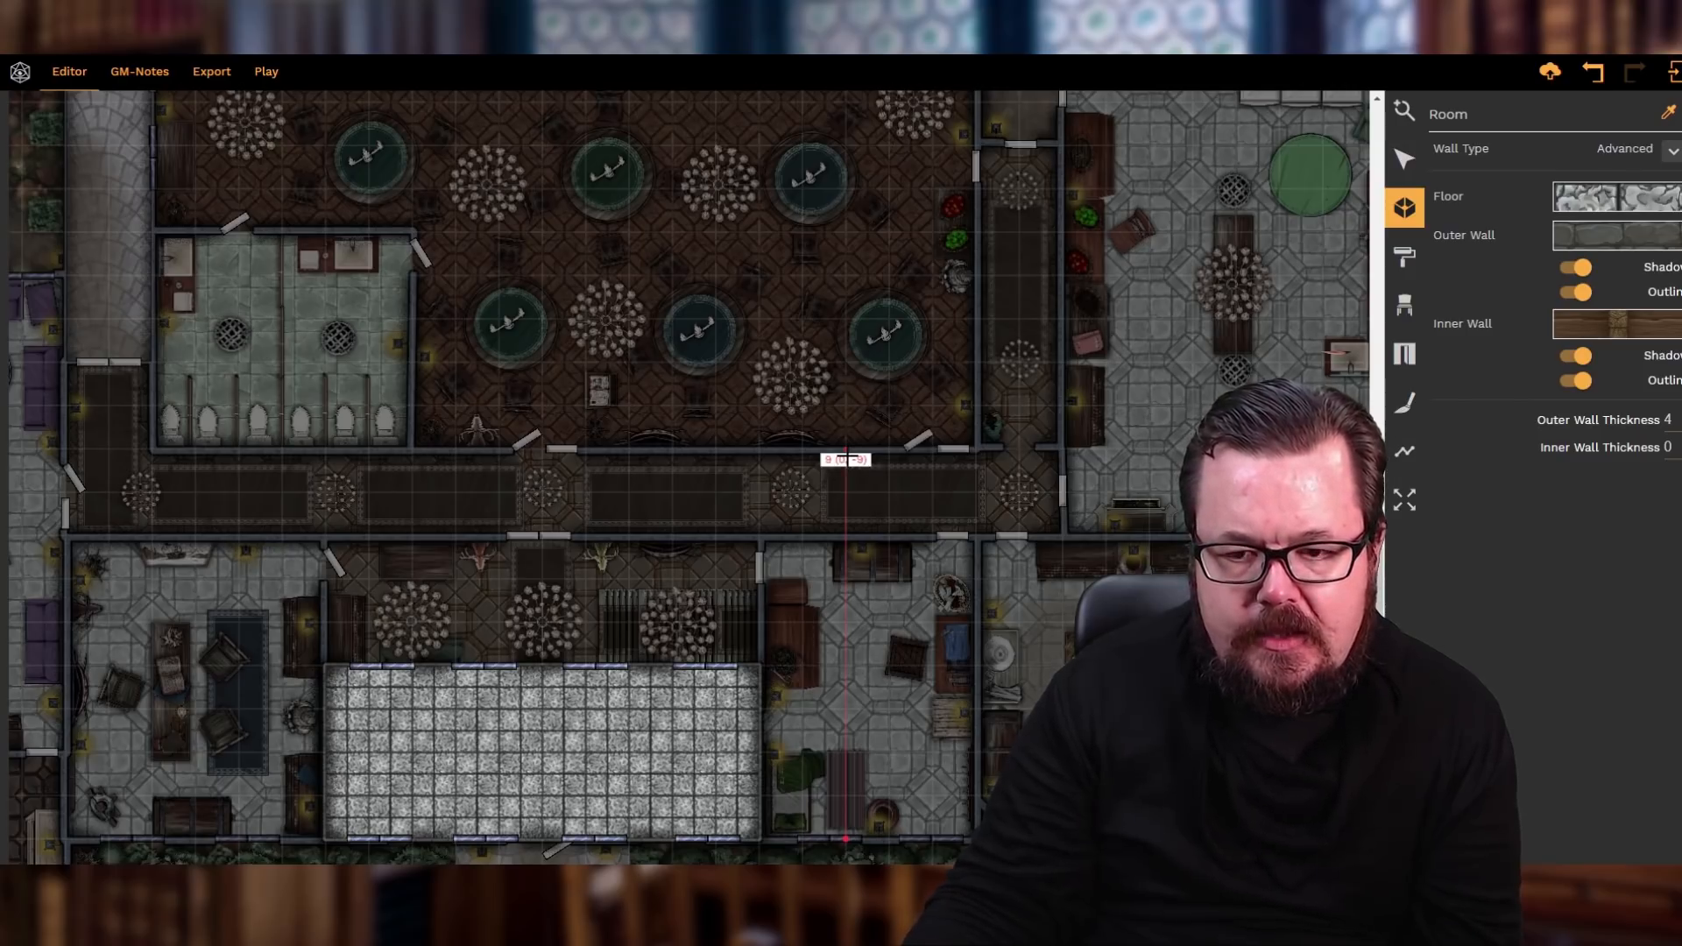
{"action": "left_click", "coordinate": [847, 454]}
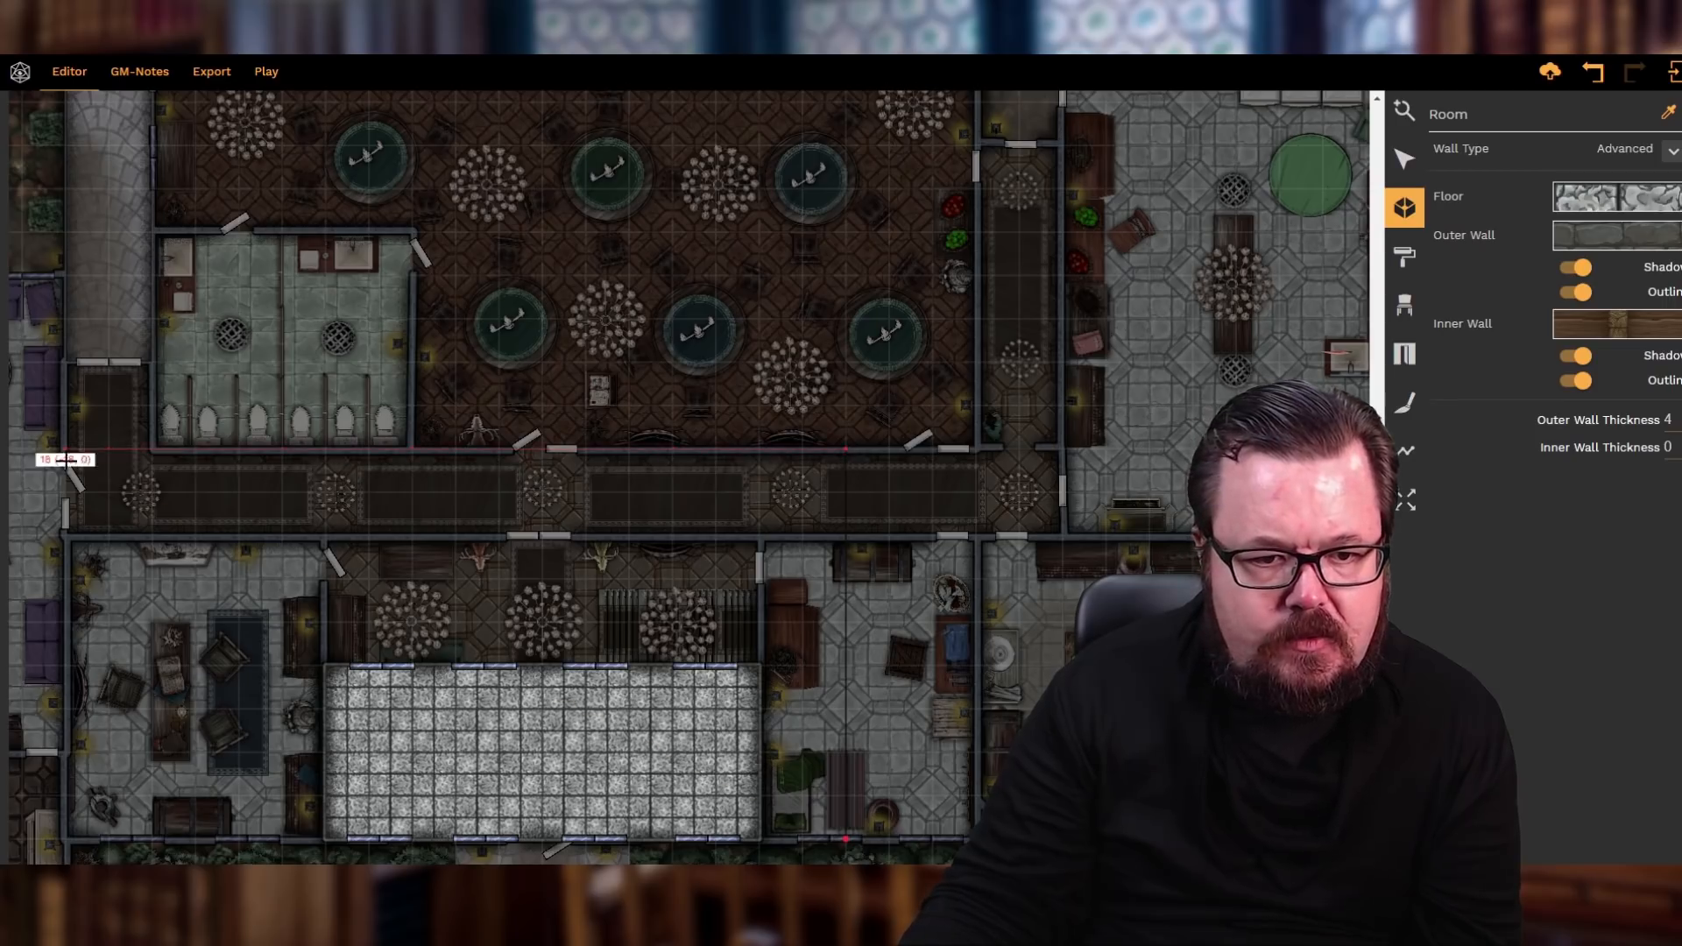
{"action": "left_click", "coordinate": [66, 454]}
{"action": "left_click", "coordinate": [65, 531]}
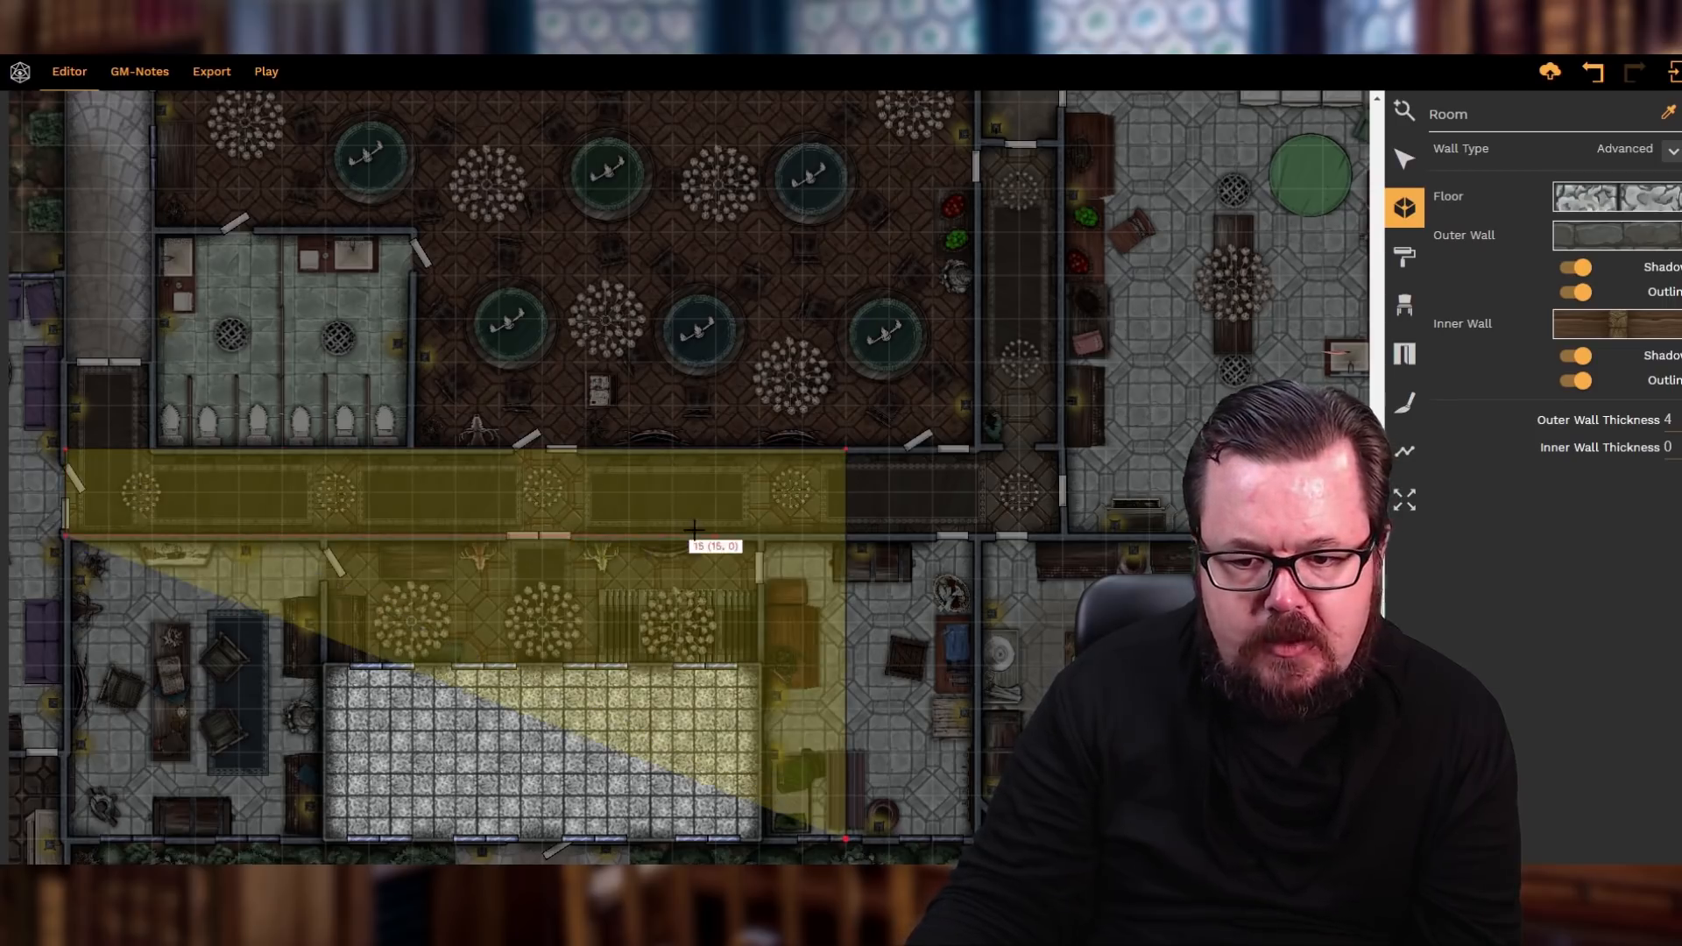
{"action": "left_click", "coordinate": [753, 532]}
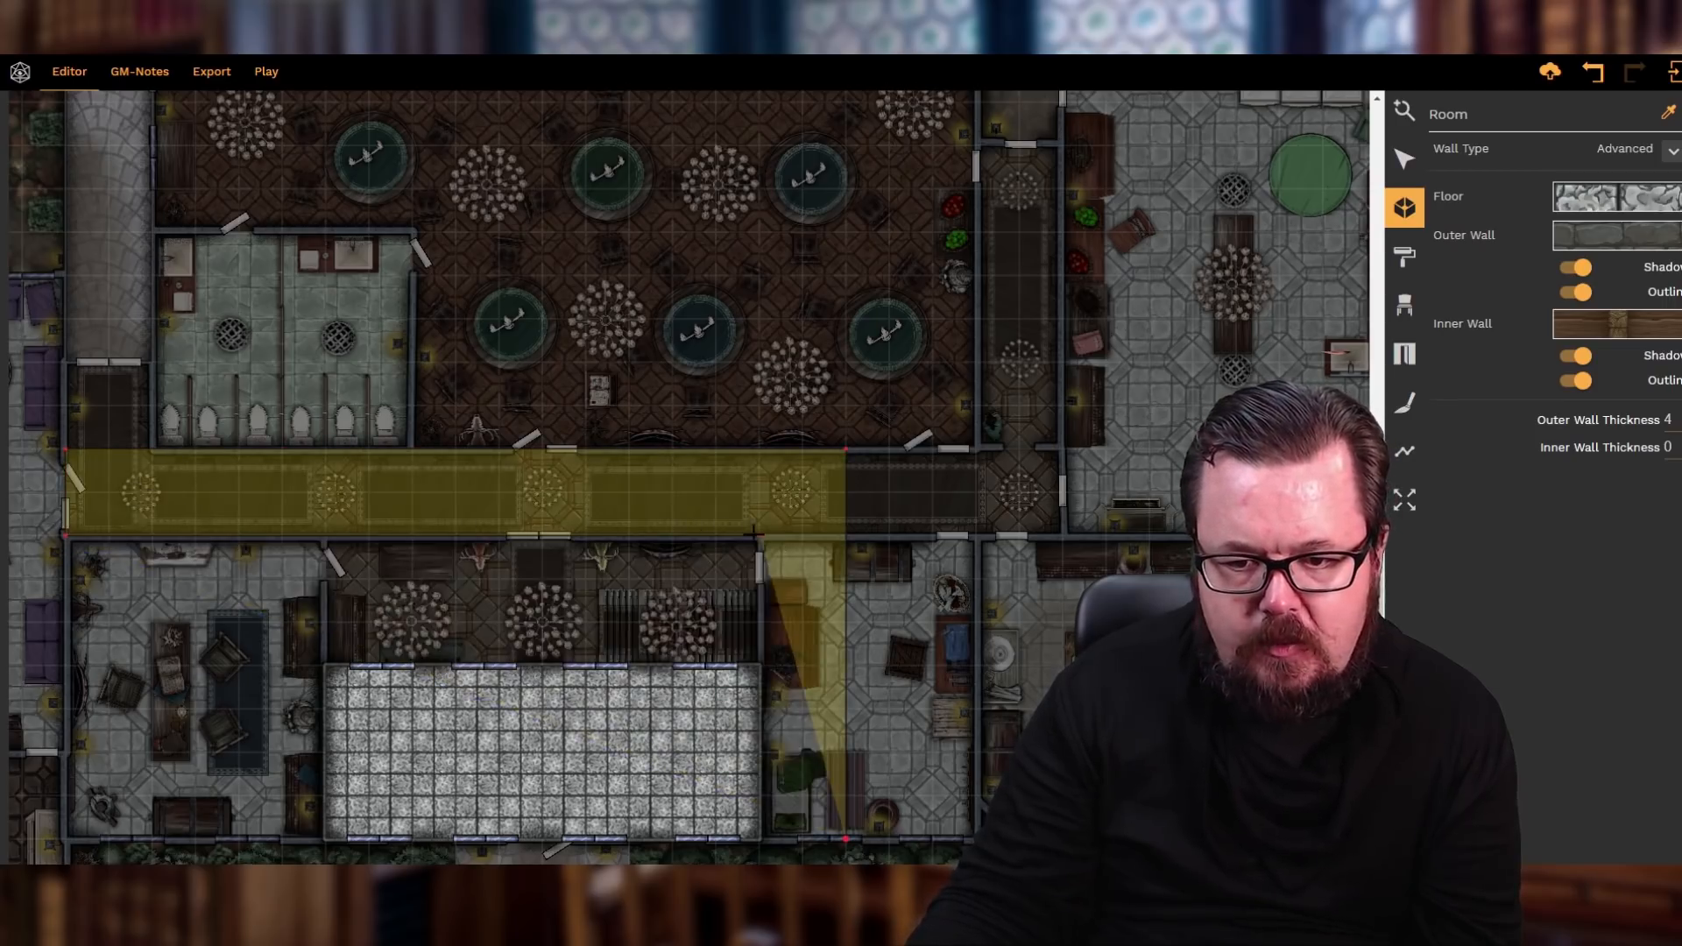
{"action": "left_click", "coordinate": [759, 839]}
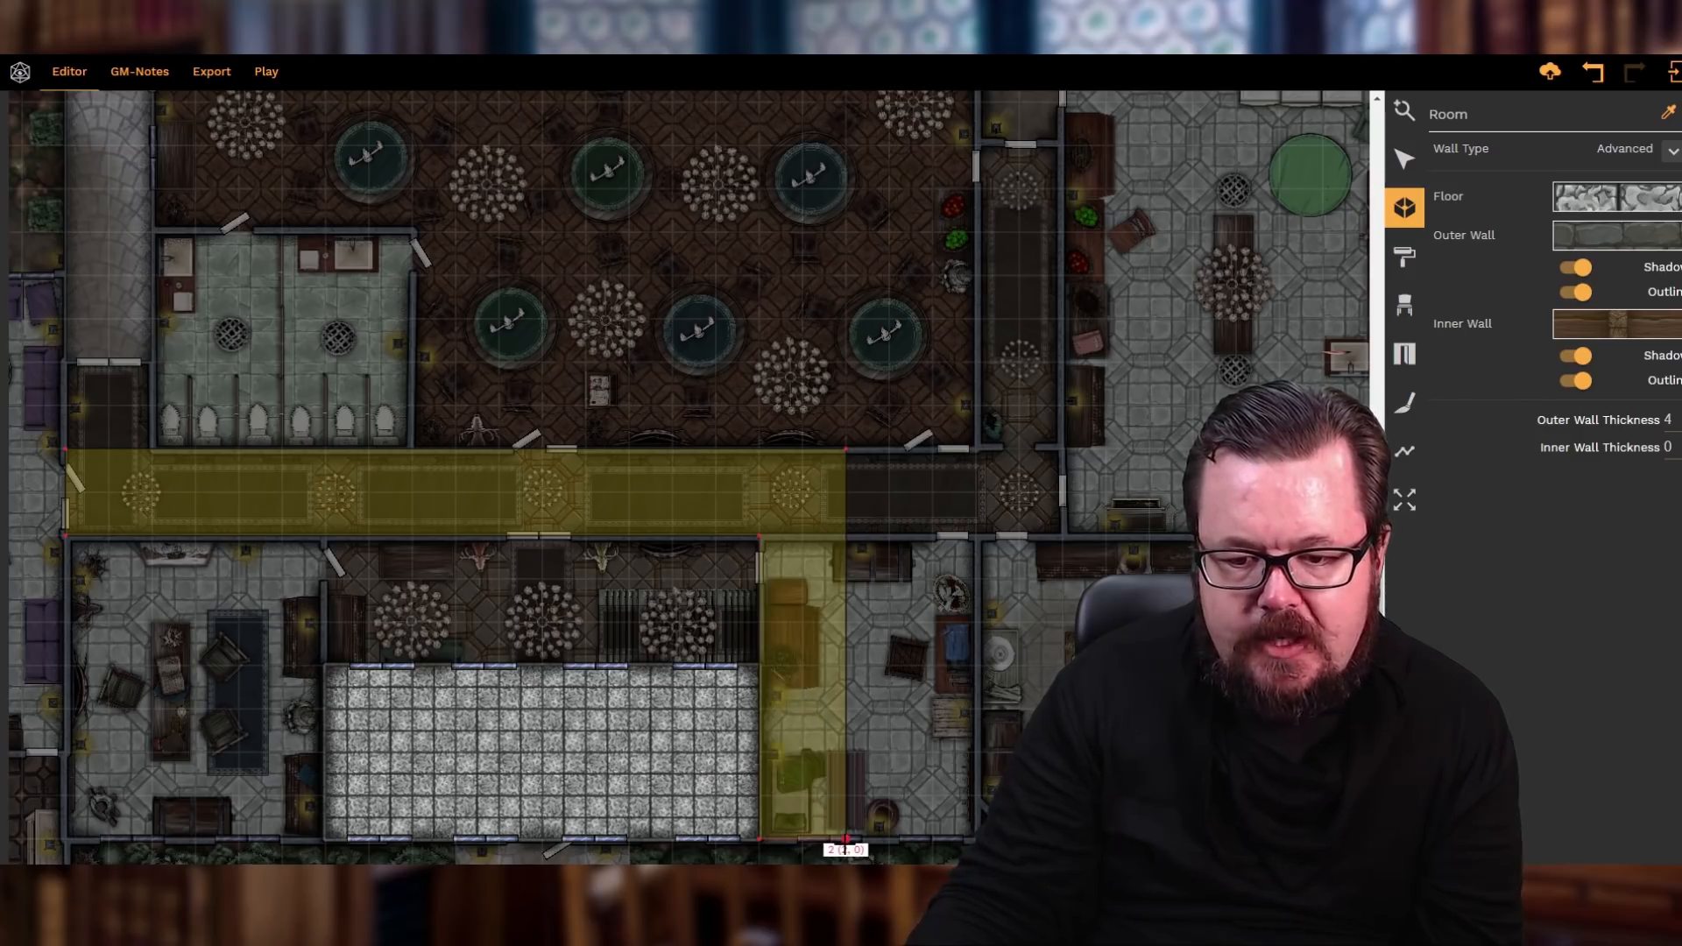
{"action": "left_click", "coordinate": [845, 839]}
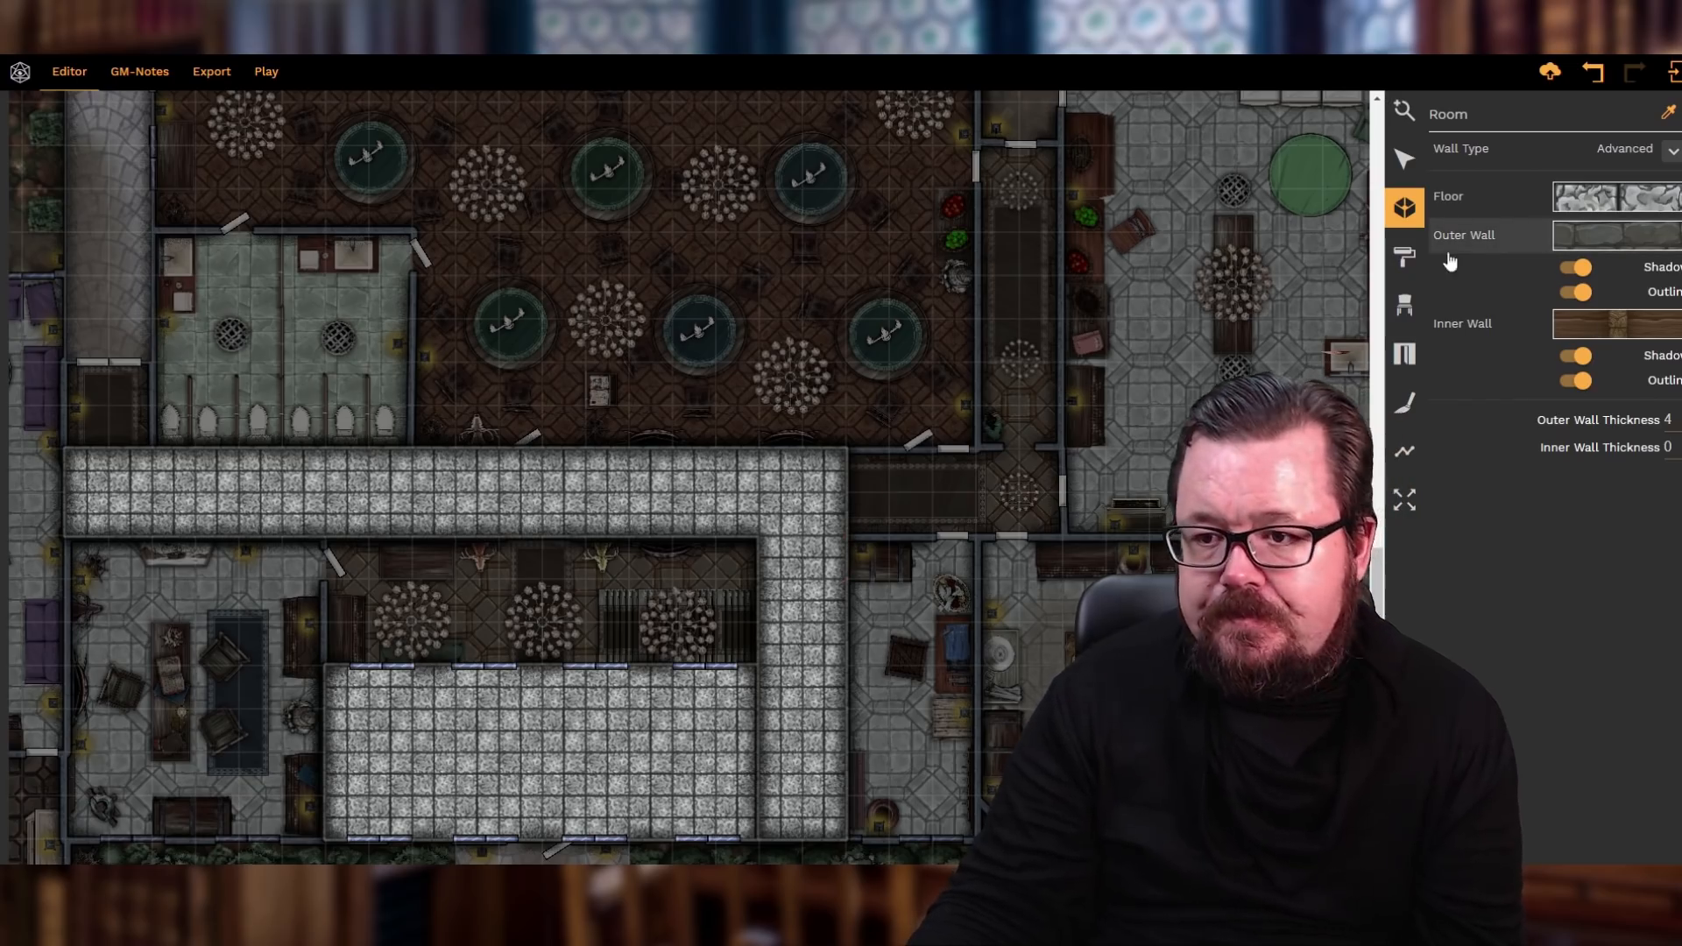
{"action": "left_click", "coordinate": [1404, 354]}
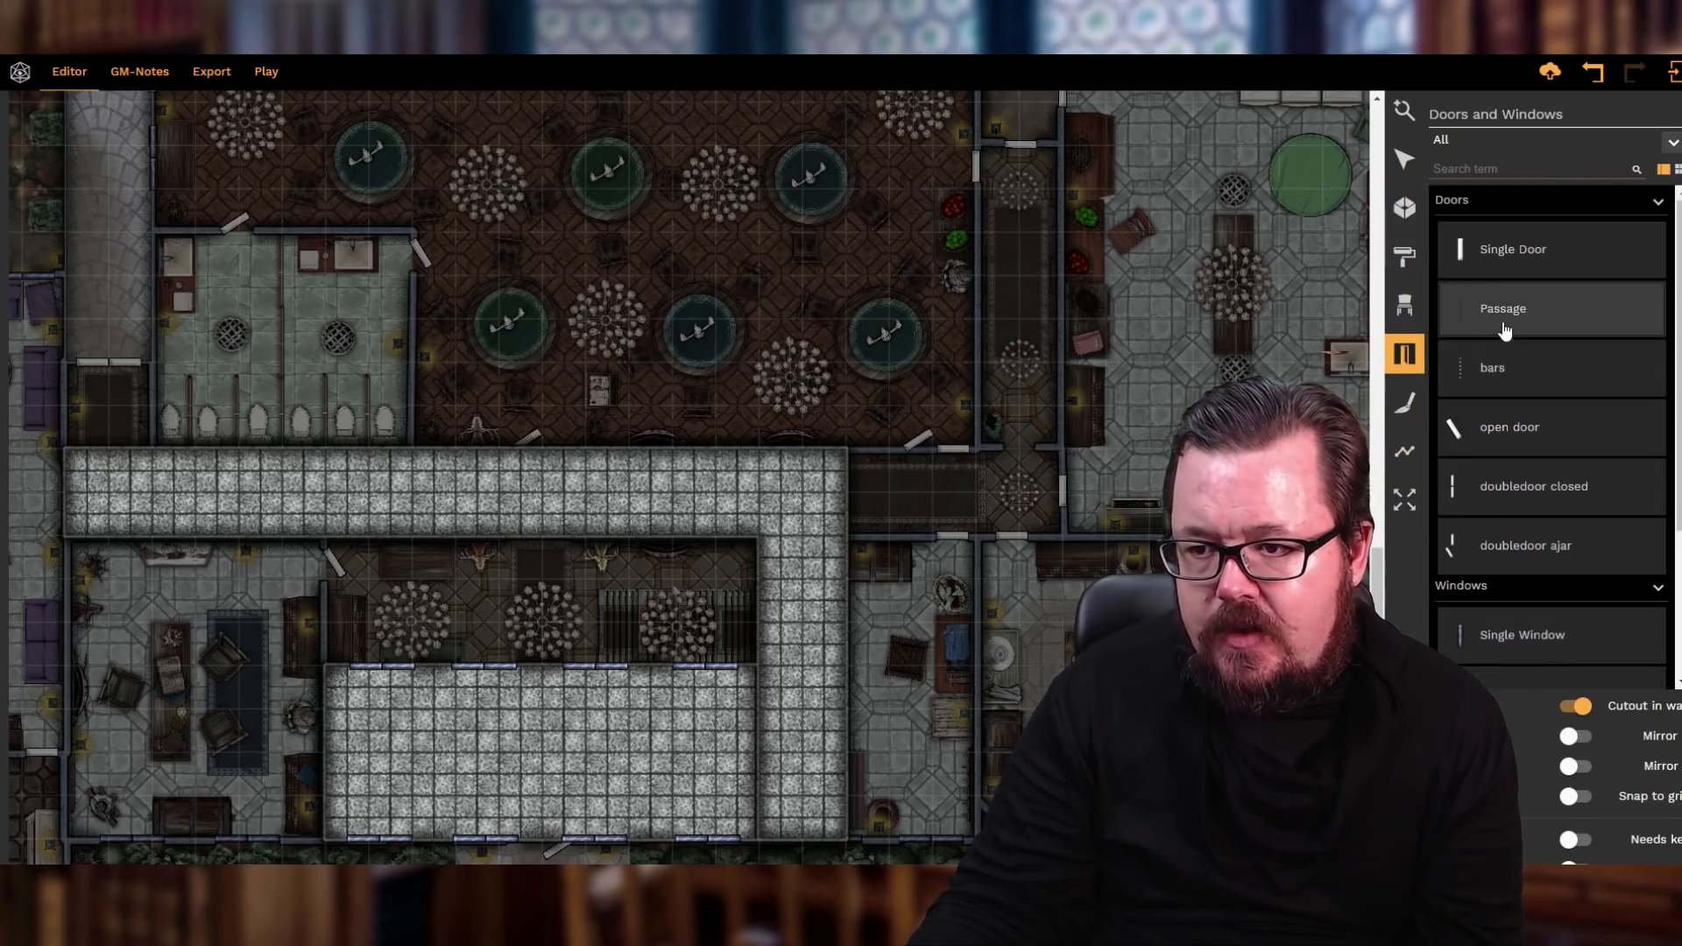
{"action": "left_click", "coordinate": [1480, 321]}
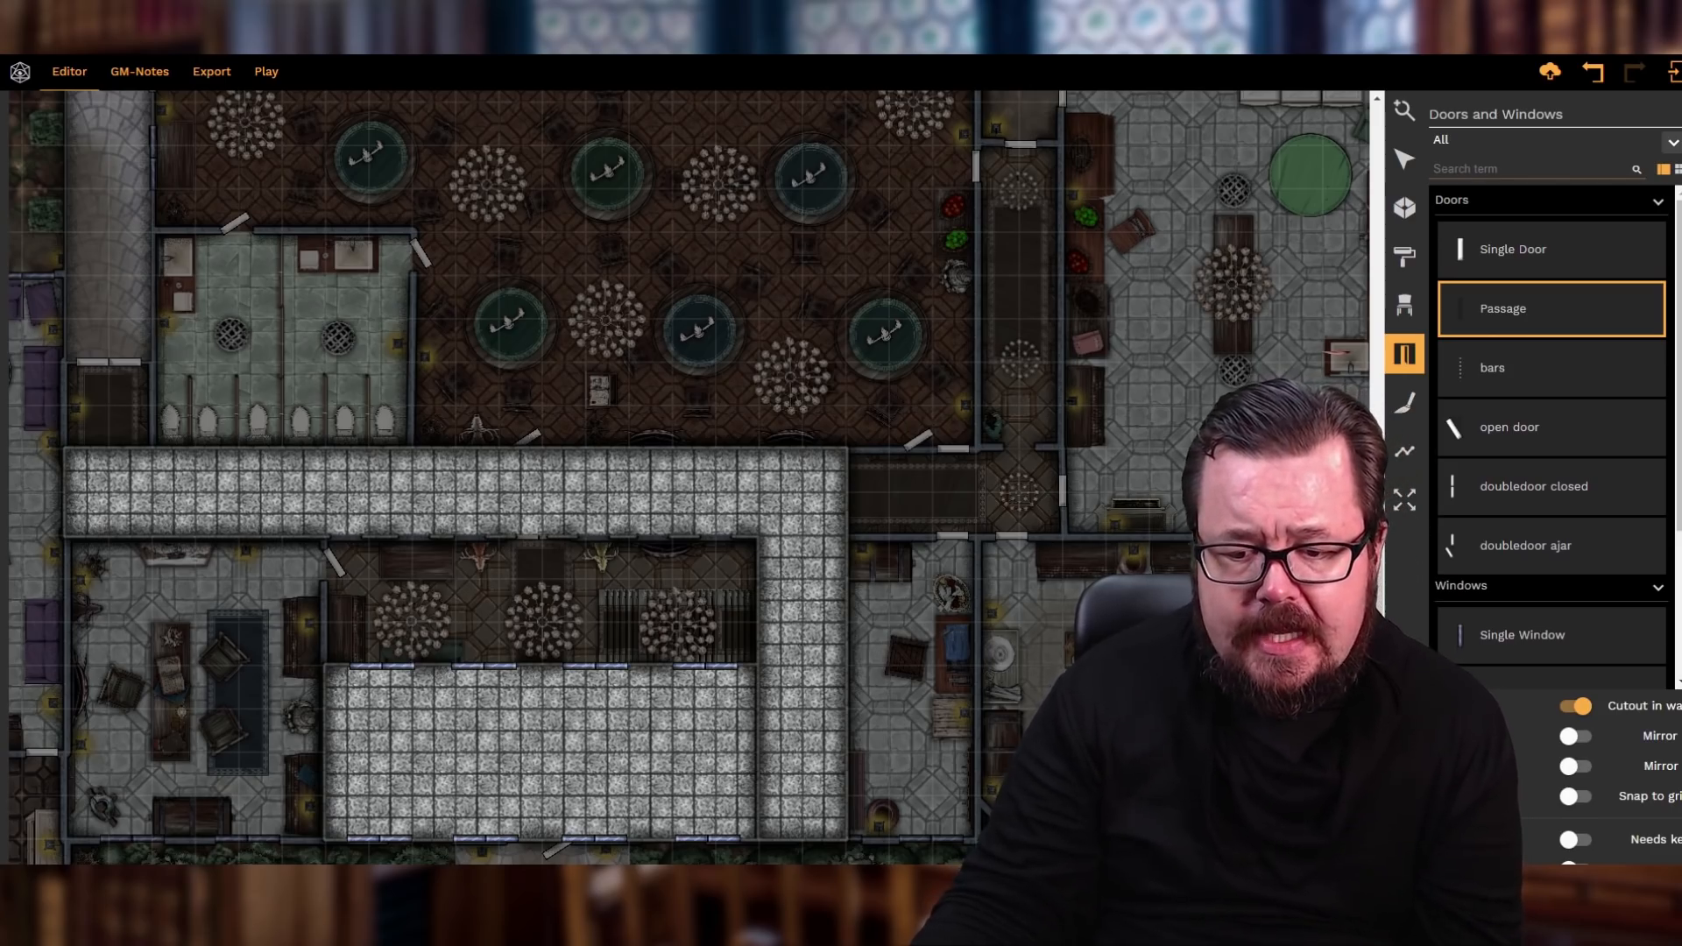
{"action": "scroll", "coordinate": [689, 477], "scroll_direction": "left", "scroll_amount": 2}
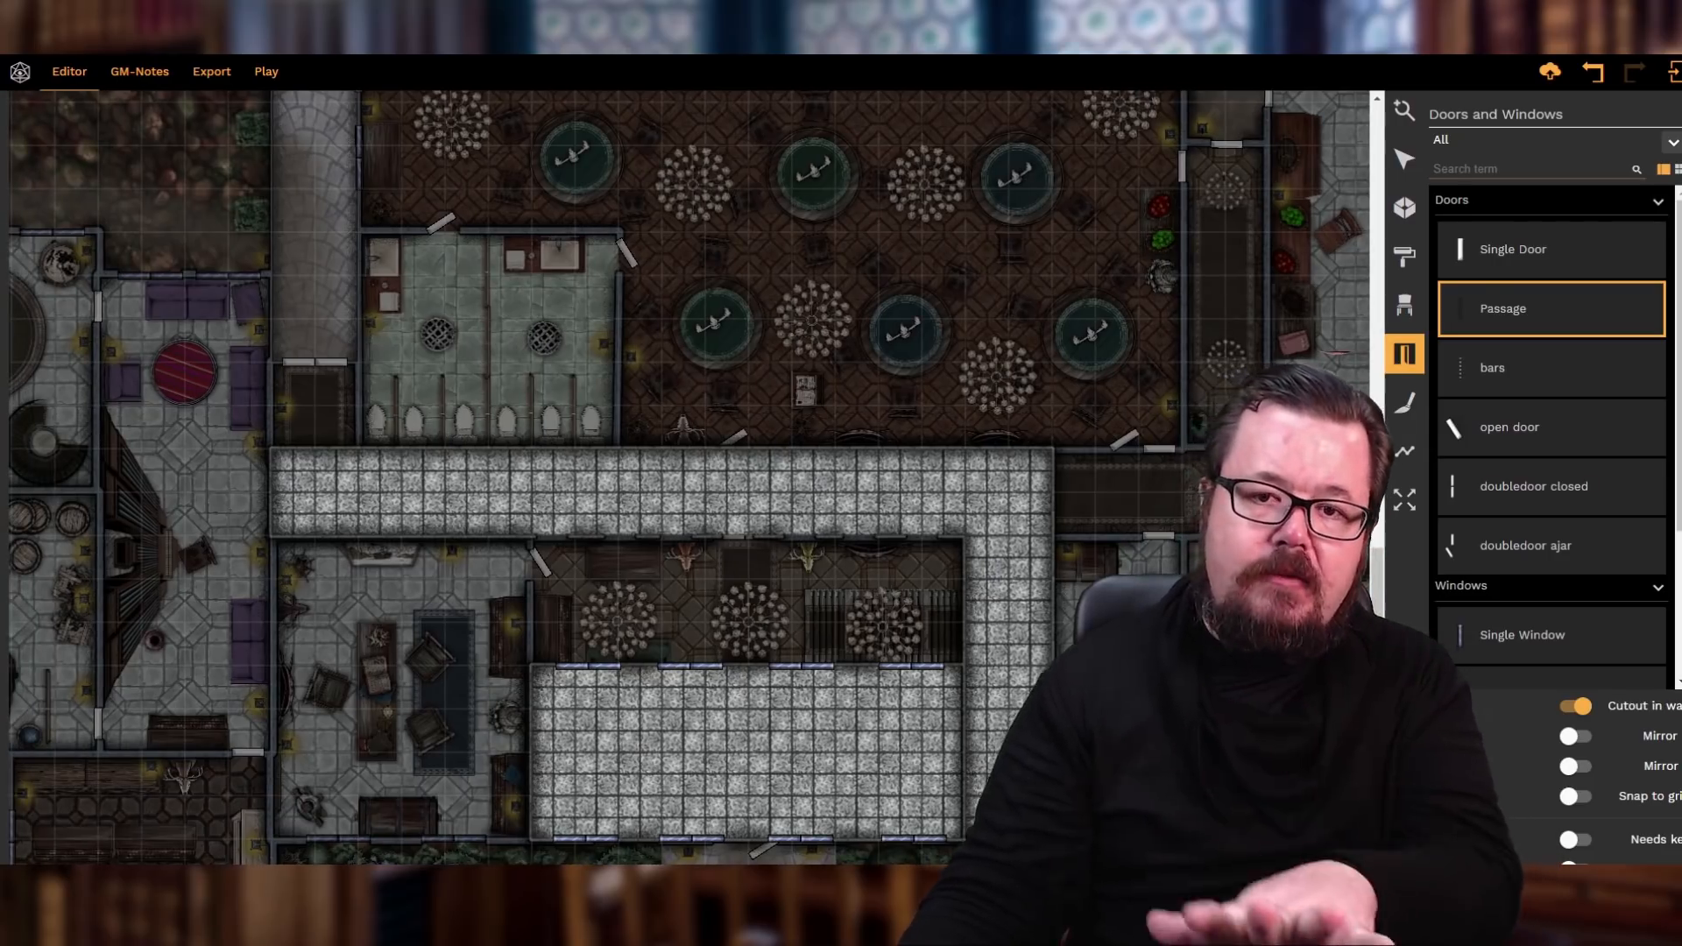
{"action": "scroll", "coordinate": [689, 478], "scroll_direction": "left", "scroll_amount": 1}
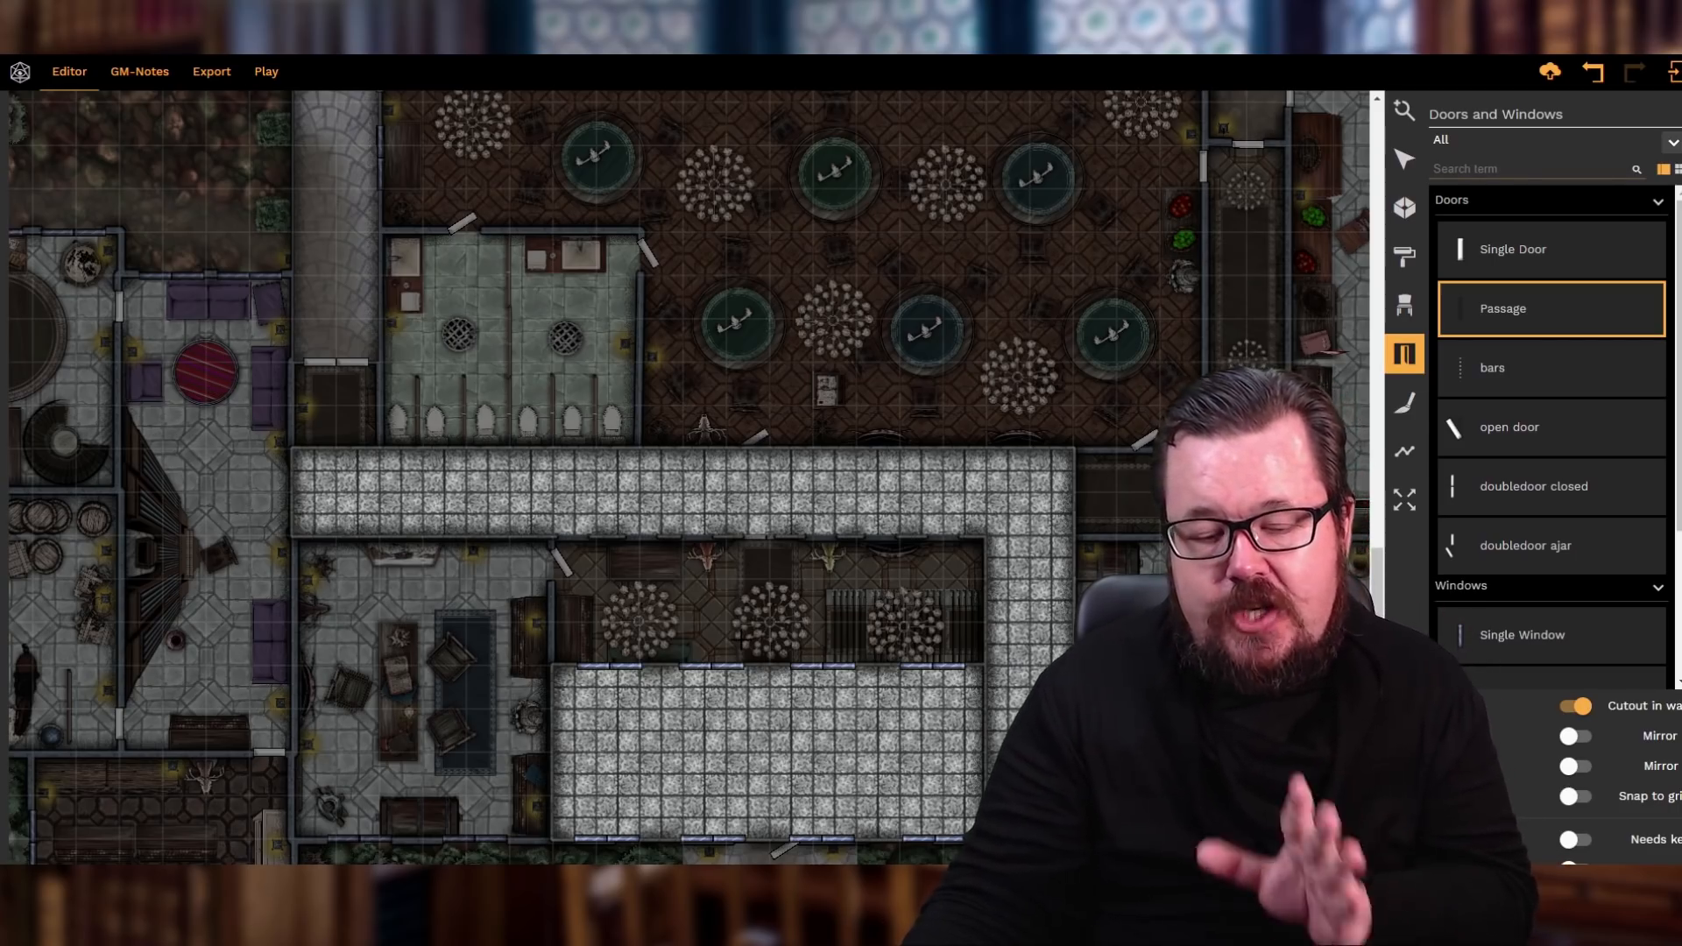
{"action": "scroll", "coordinate": [239, 590], "scroll_direction": "up", "scroll_amount": 1}
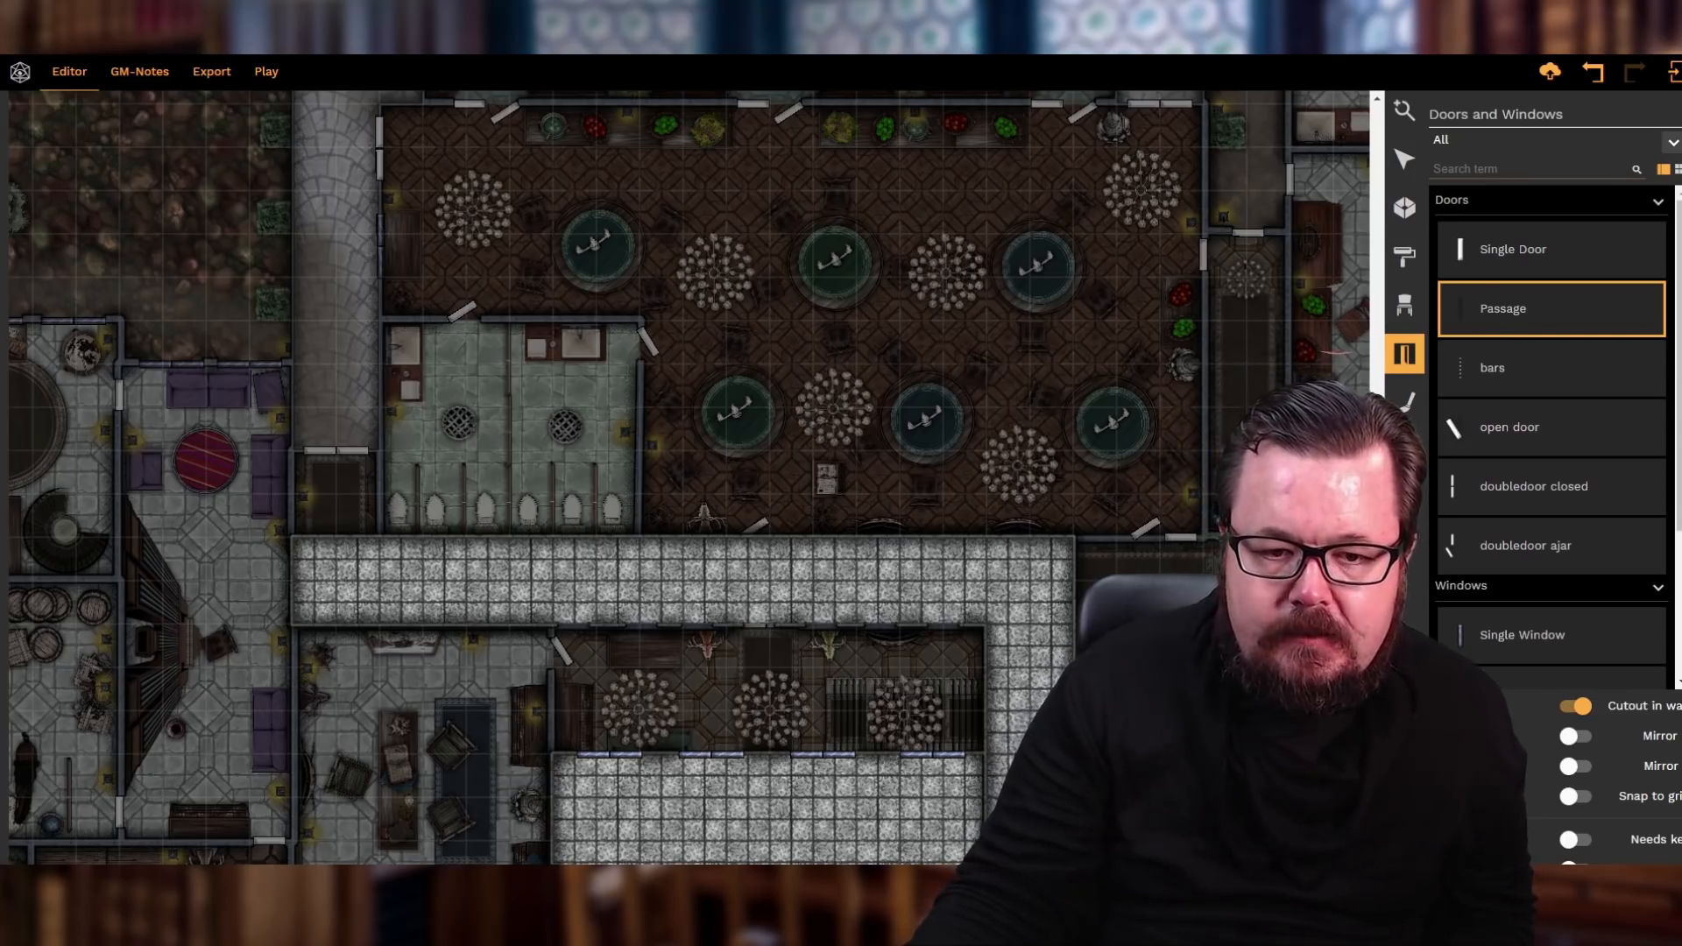
- Draw a corridor room 2 by 11 grid squares over the lounge with purple sofas, adjoining the L-shaped corridor's western end
{"action": "scroll", "coordinate": [560, 590], "scroll_direction": "left", "scroll_amount": 5}
{"action": "scroll", "coordinate": [560, 589], "scroll_direction": "down", "scroll_amount": 2}
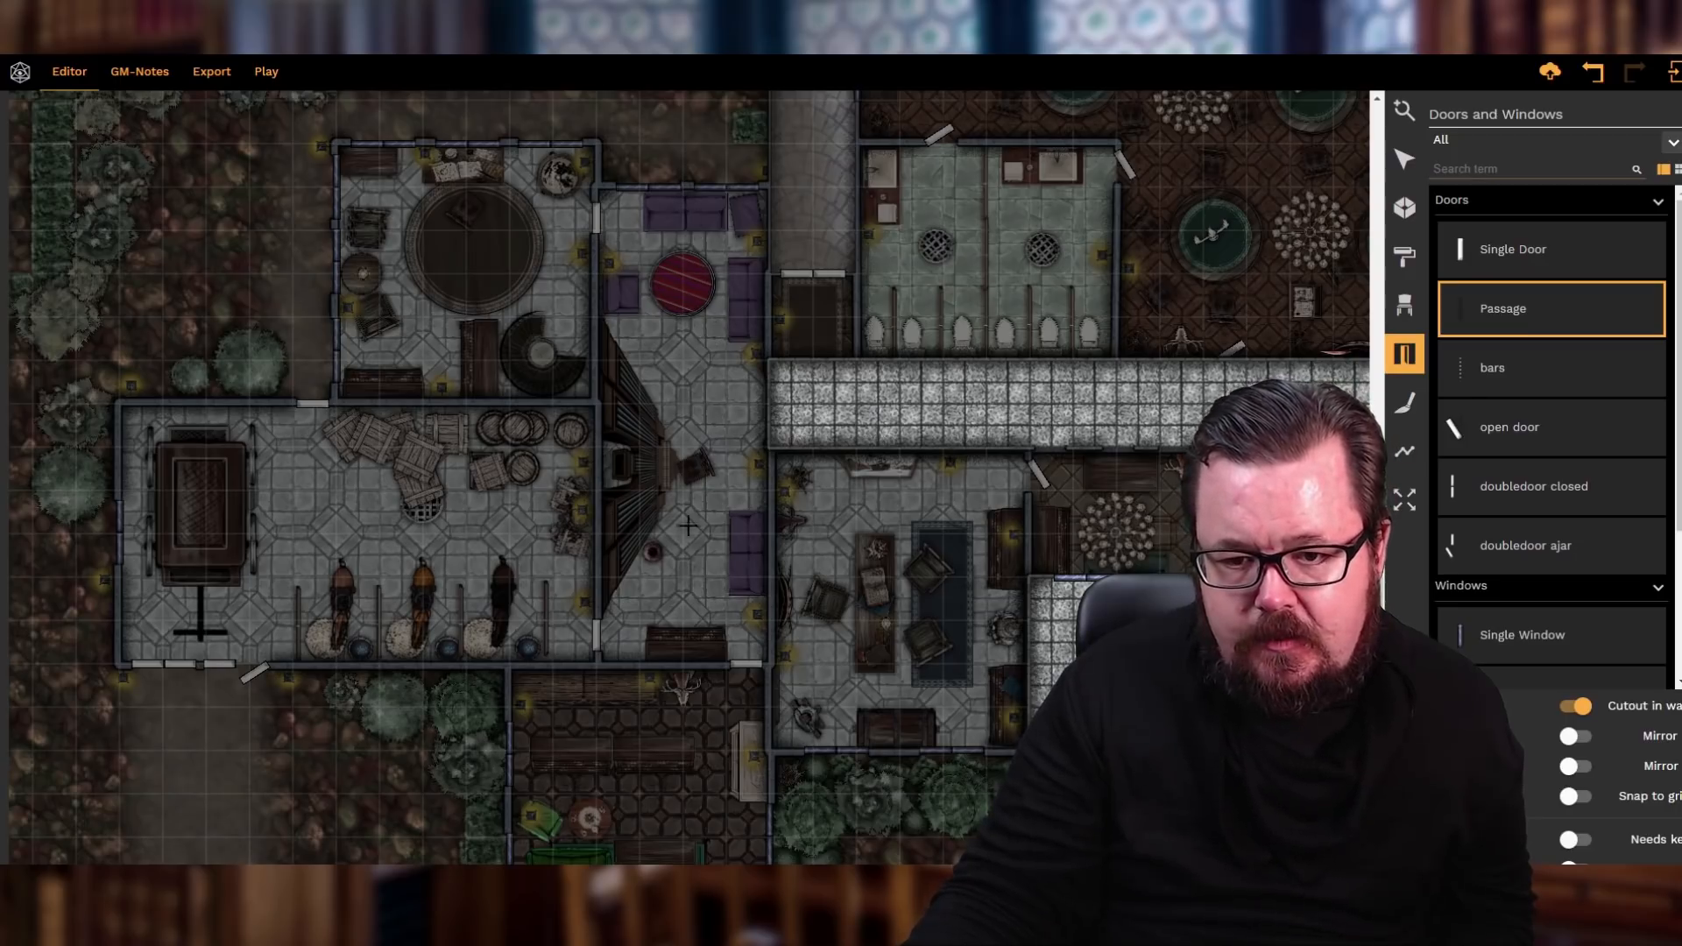
{"action": "left_click", "coordinate": [1404, 208]}
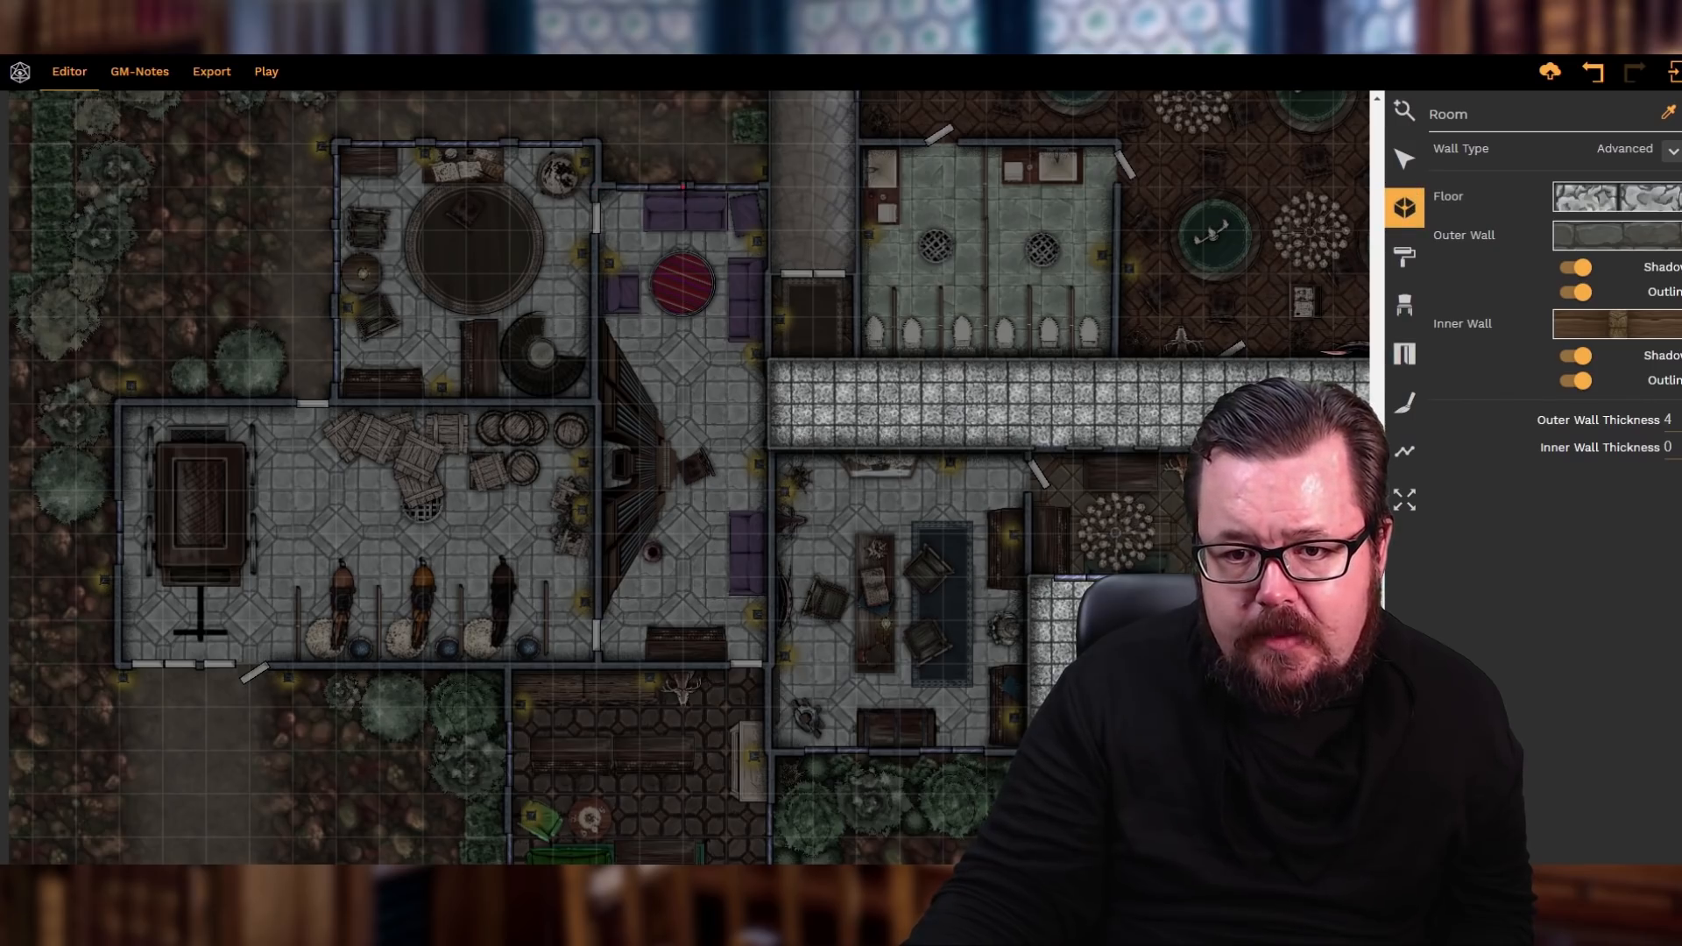
{"action": "left_click", "coordinate": [684, 187]}
{"action": "scroll", "coordinate": [688, 364], "scroll_direction": "down", "scroll_amount": 3}
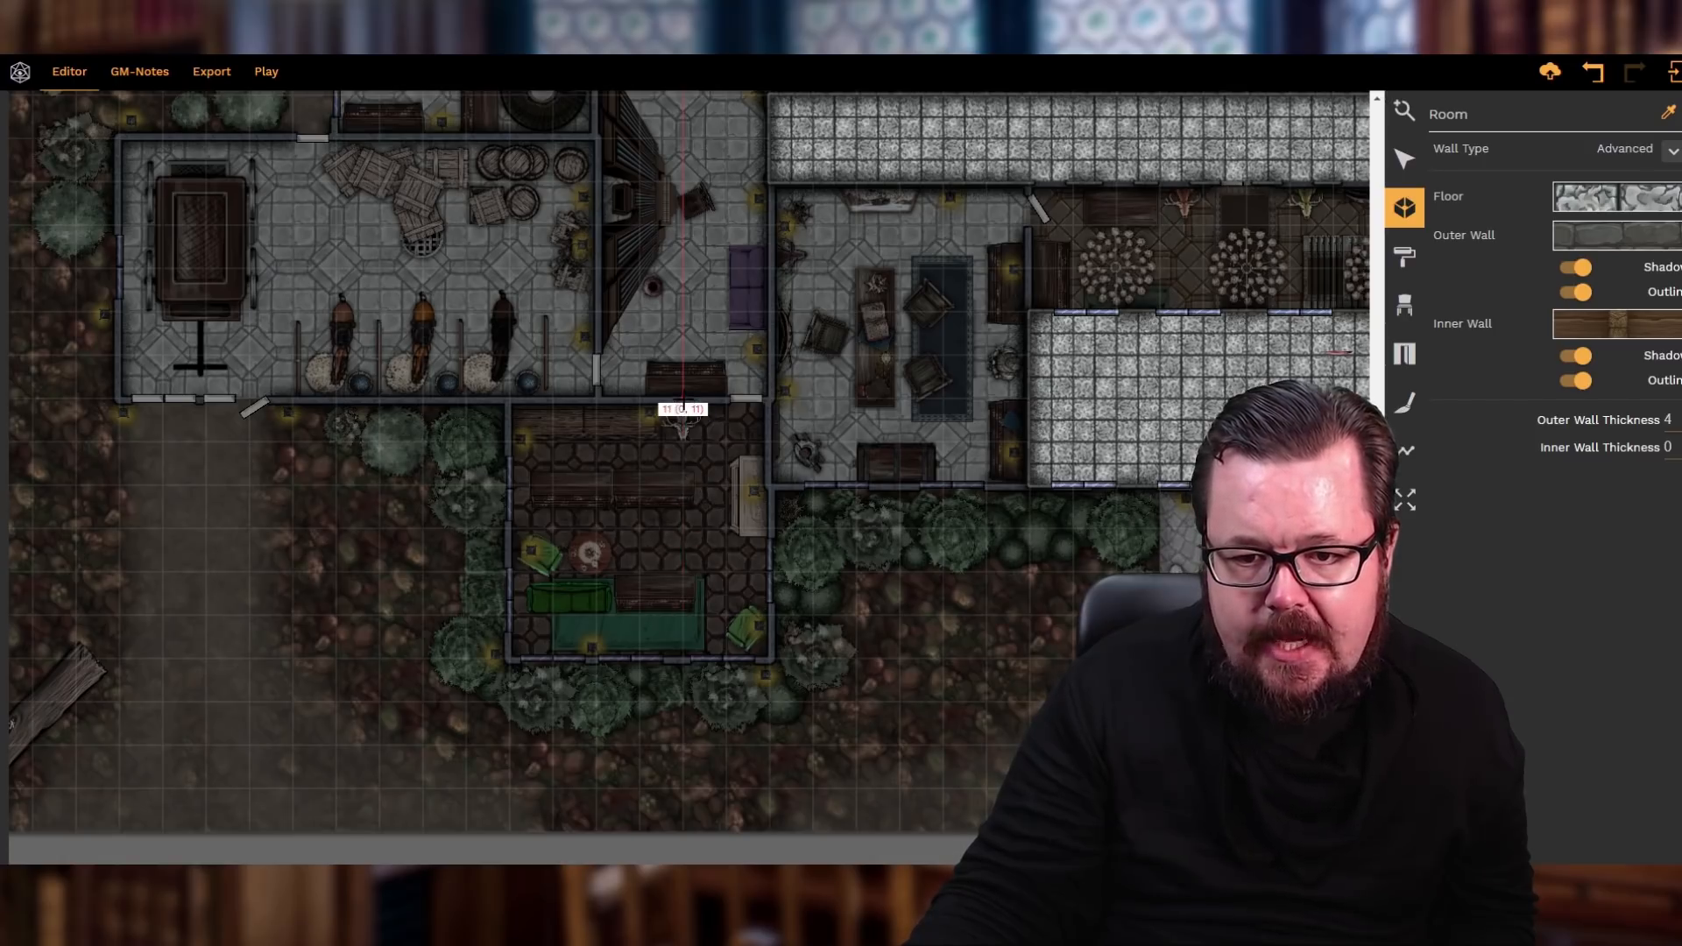
{"action": "left_click", "coordinate": [684, 401]}
{"action": "left_click", "coordinate": [771, 403]}
{"action": "scroll", "coordinate": [772, 404], "scroll_direction": "up", "scroll_amount": 3}
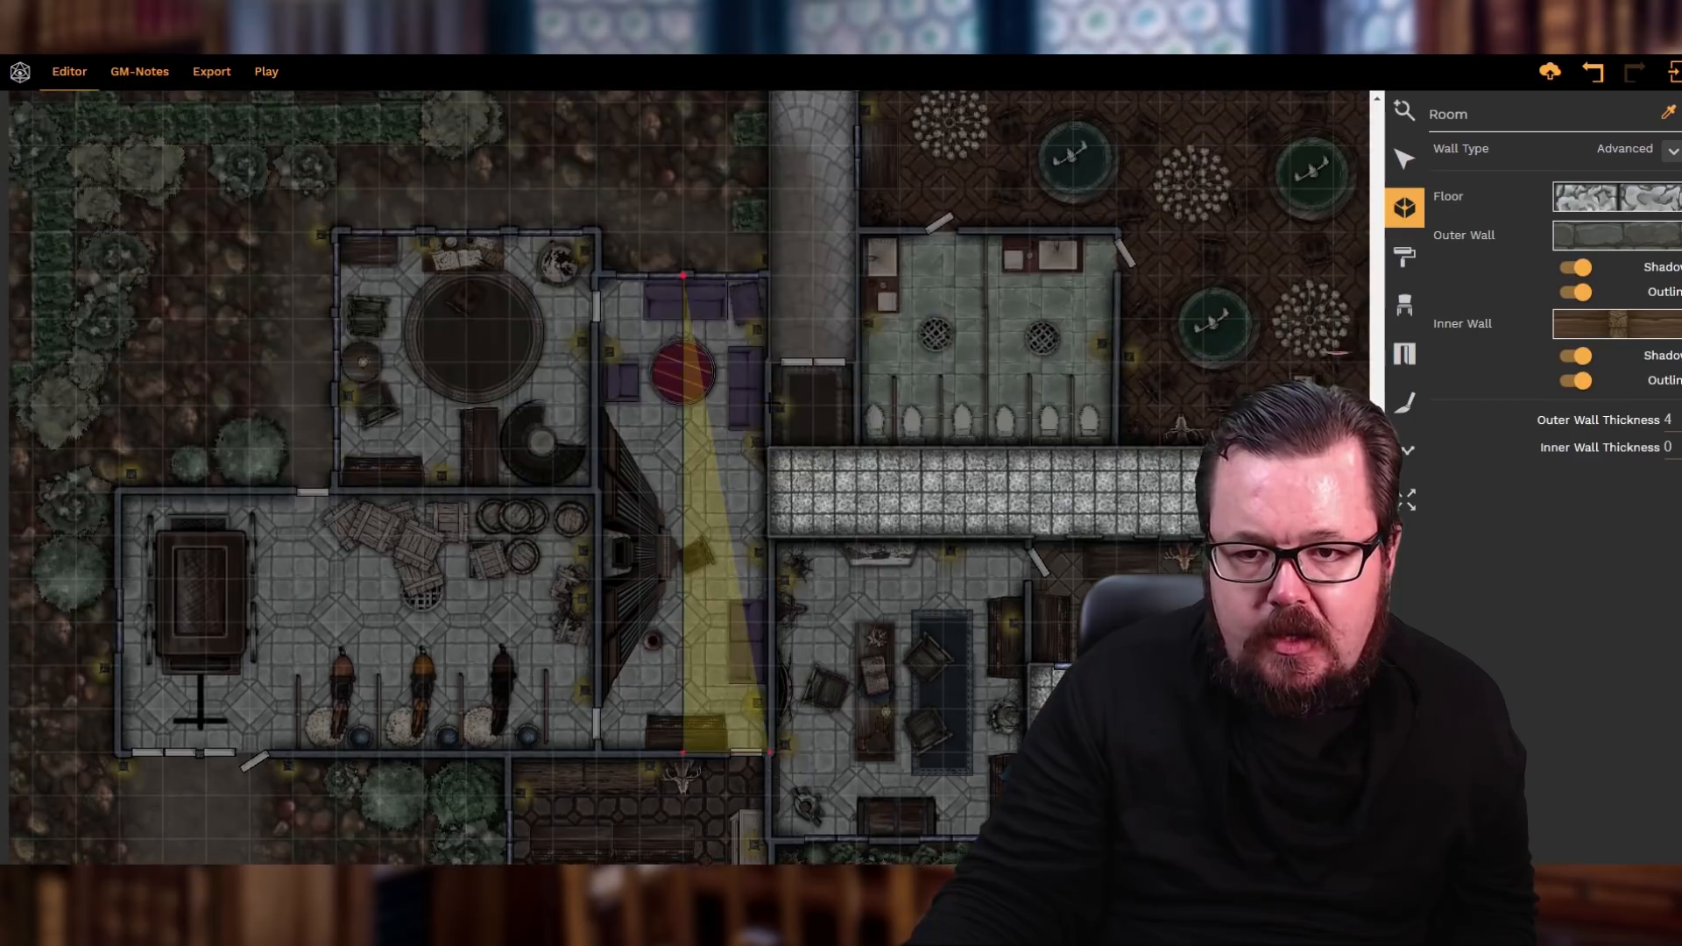
{"action": "left_click", "coordinate": [770, 275]}
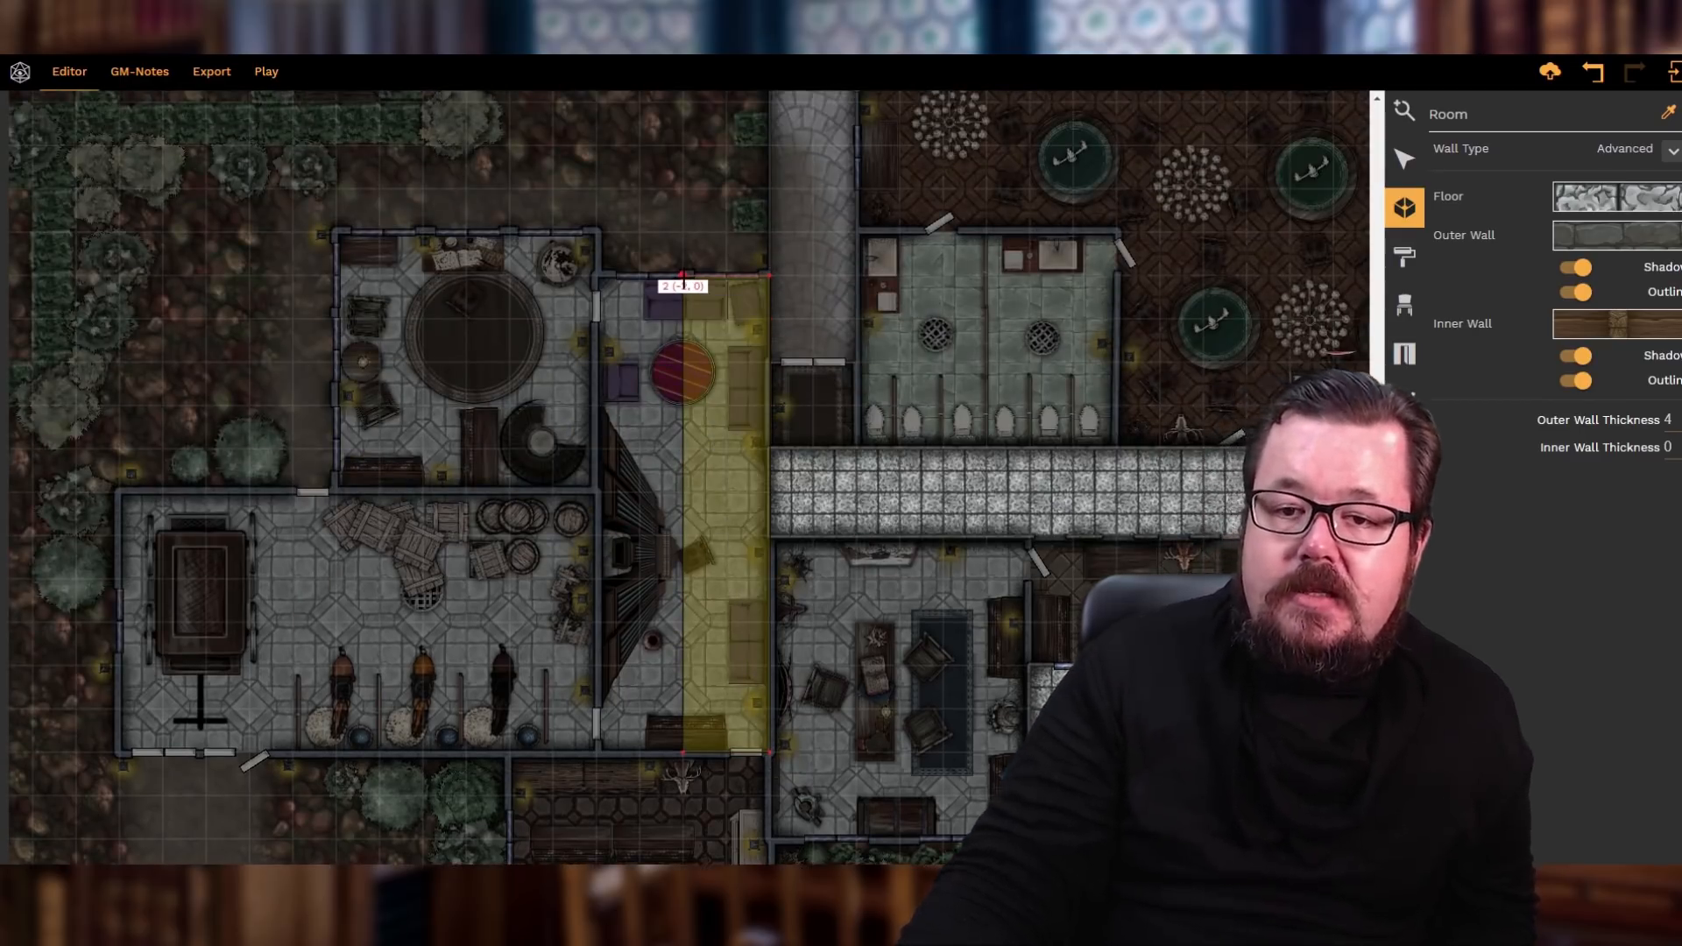
{"action": "left_click", "coordinate": [683, 275]}
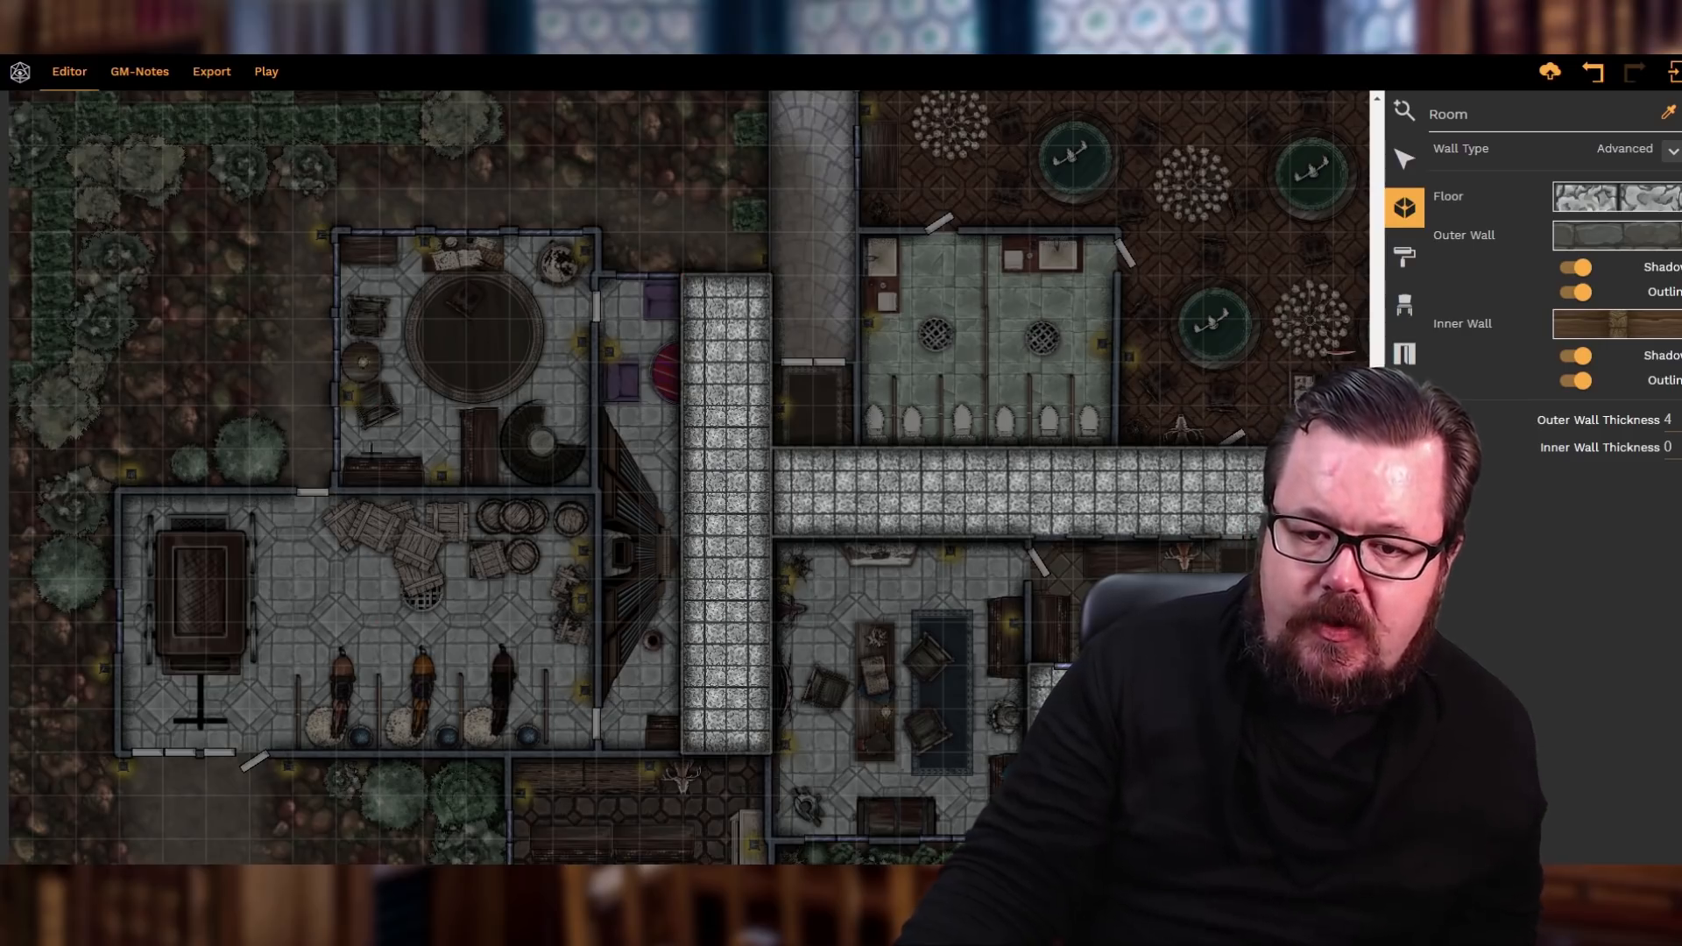
- Draw a corridor room 2 by 12 grid squares over the dining hall's eastern part, from its north wall past the L-shaped corridor's outer corner
{"action": "scroll", "coordinate": [735, 363], "scroll_direction": "down", "scroll_amount": 2}
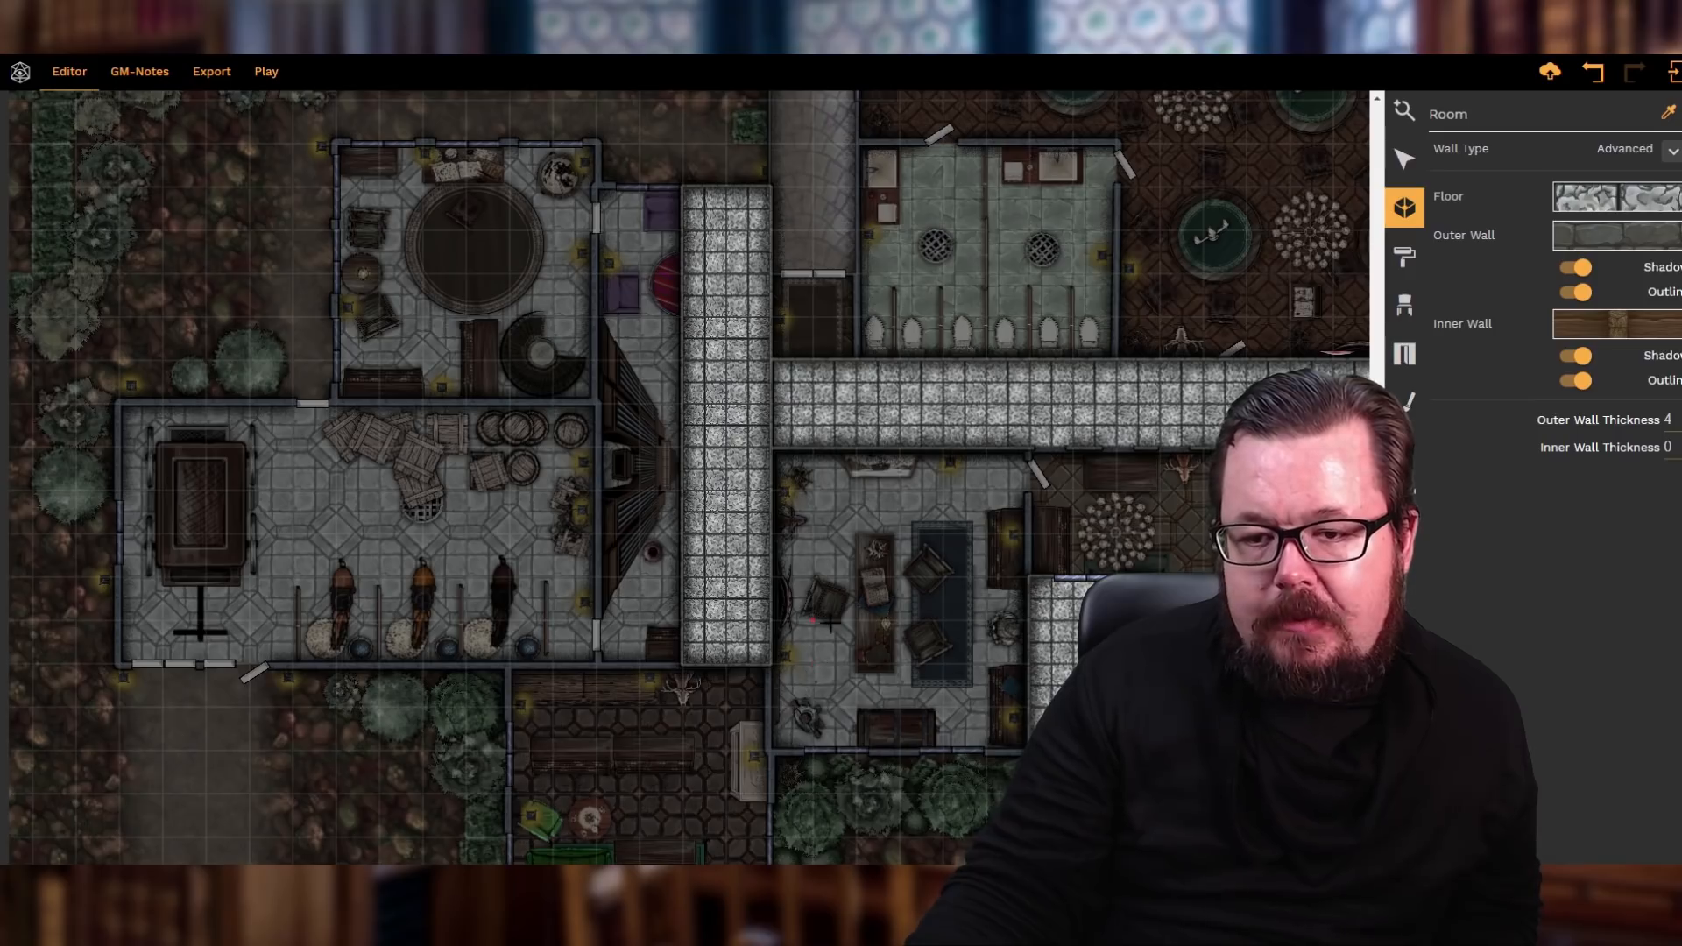
{"action": "scroll", "coordinate": [916, 535], "scroll_direction": "up", "scroll_amount": 1}
{"action": "scroll", "coordinate": [917, 534], "scroll_direction": "up", "scroll_amount": 4}
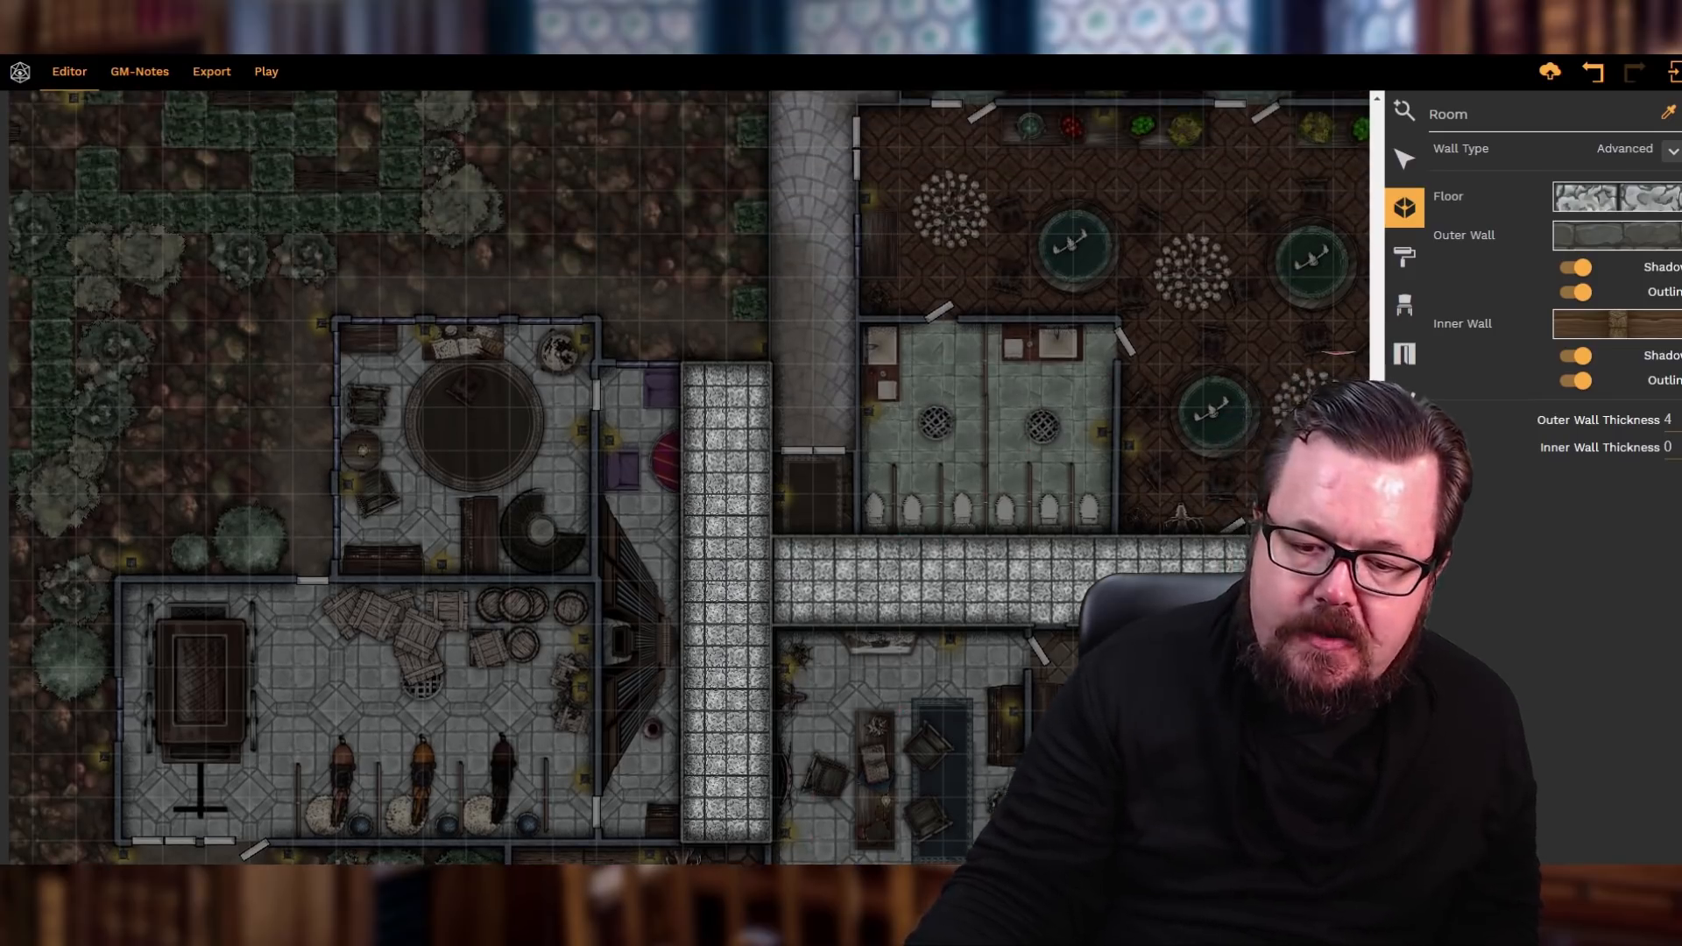
{"action": "scroll", "coordinate": [688, 478], "scroll_direction": "right", "scroll_amount": 9}
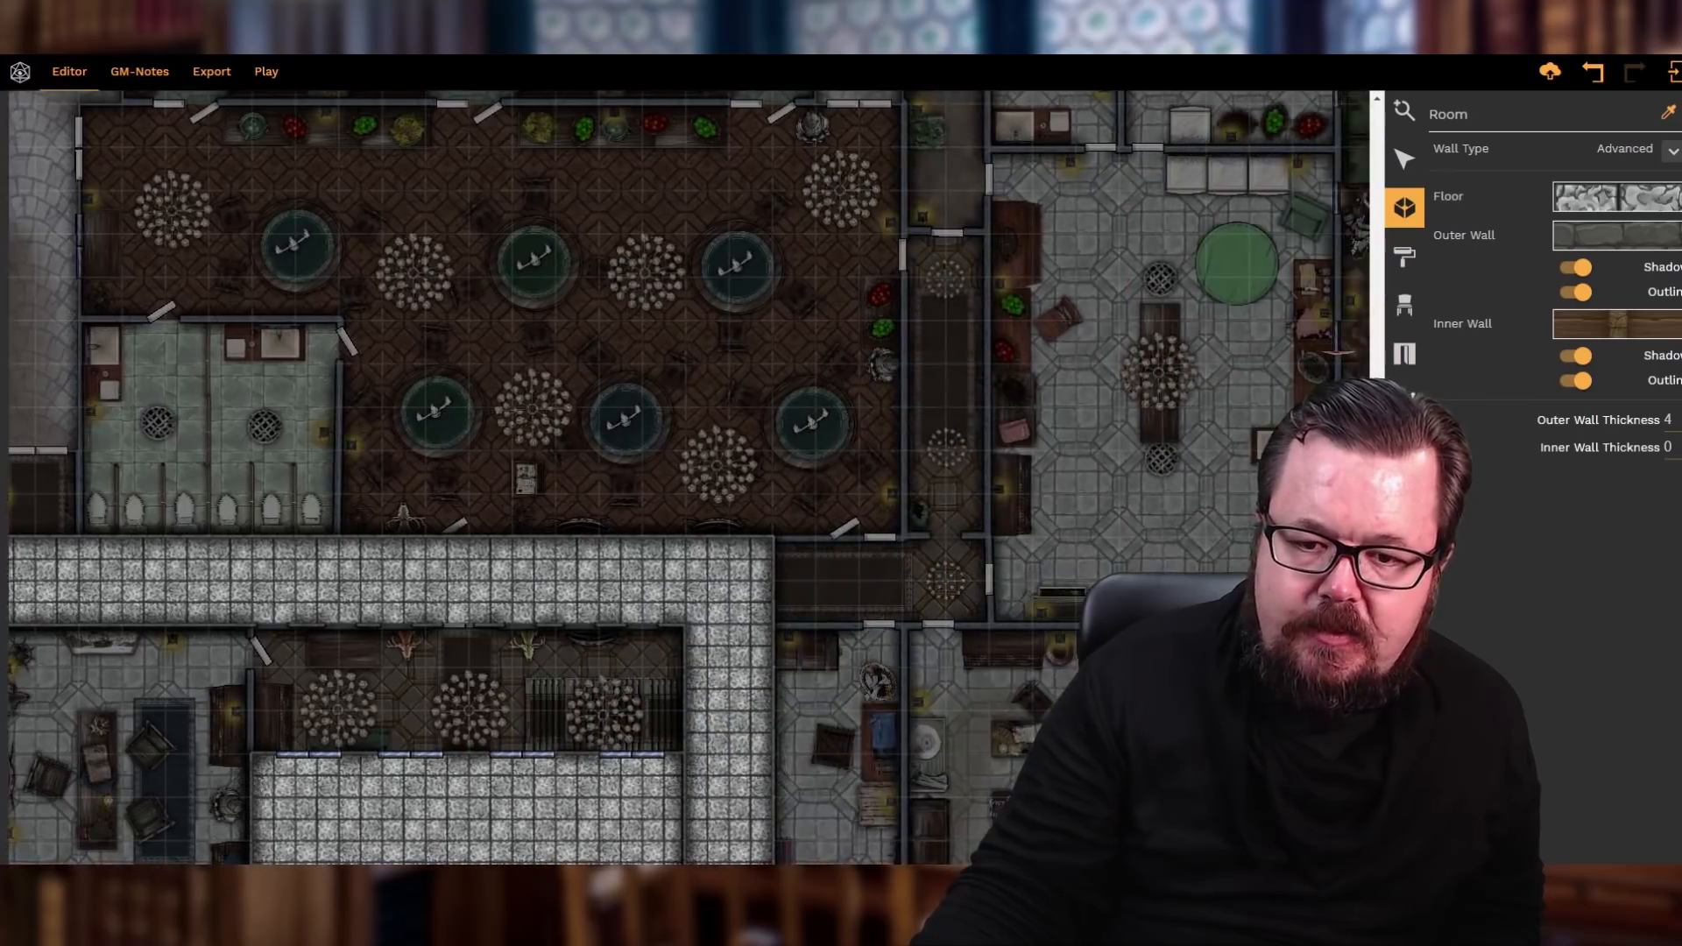
{"action": "scroll", "coordinate": [688, 478], "scroll_direction": "left", "scroll_amount": 1}
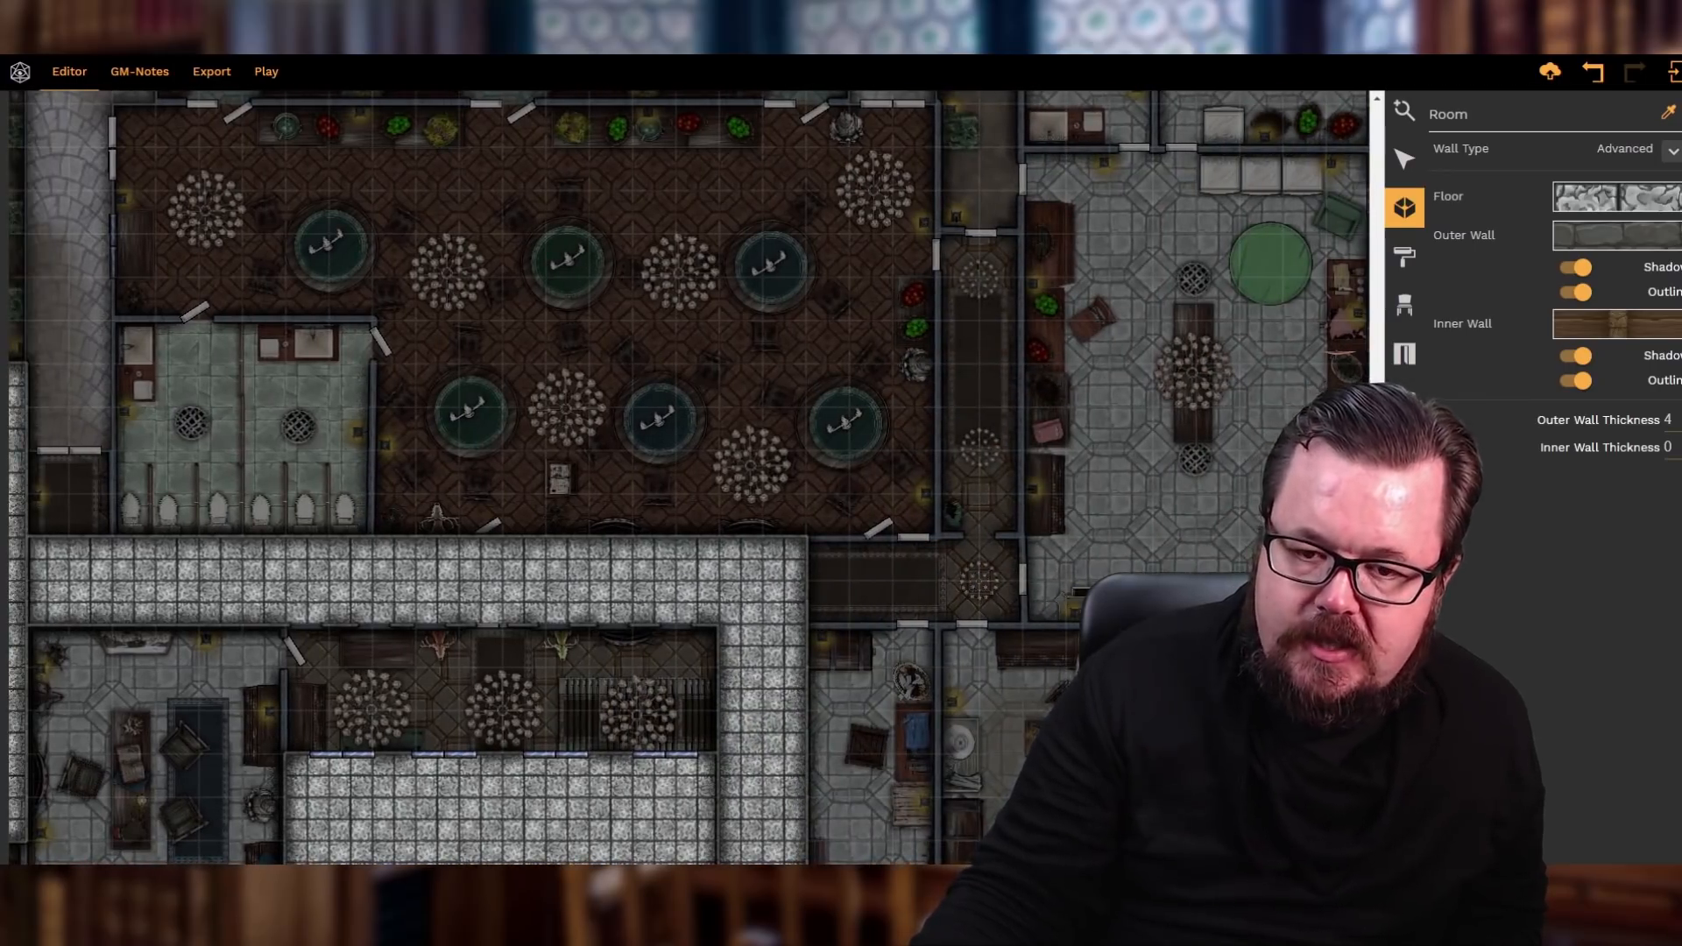
{"action": "scroll", "coordinate": [689, 479], "scroll_direction": "right", "scroll_amount": 1}
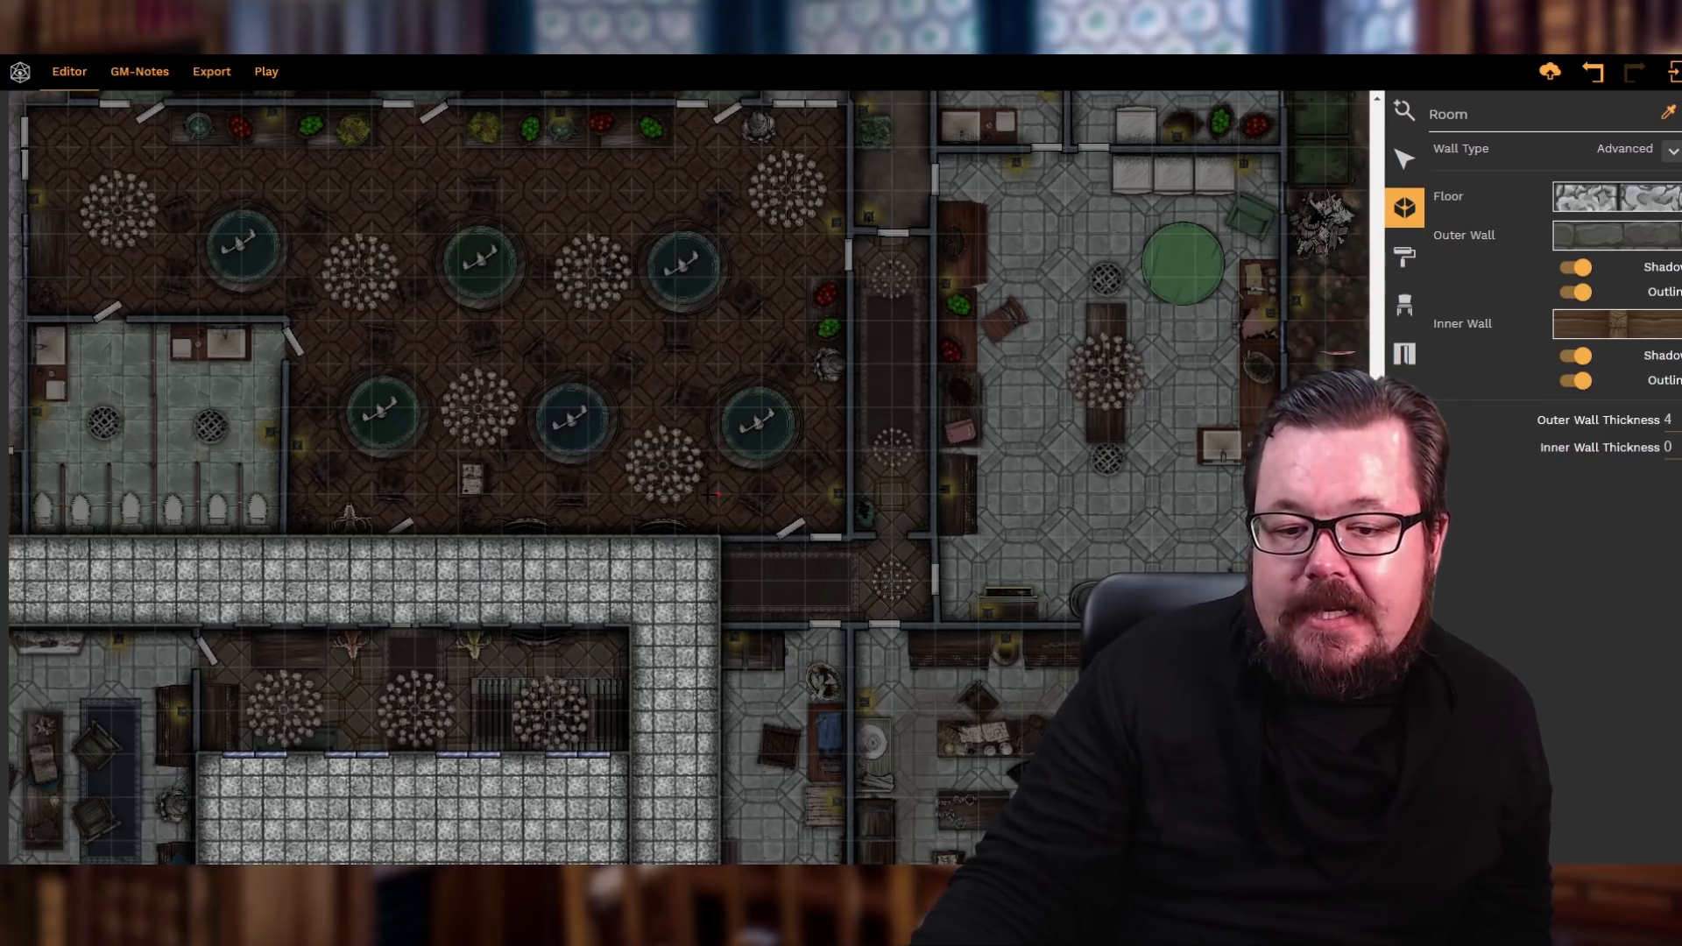
{"action": "left_click", "coordinate": [719, 537]}
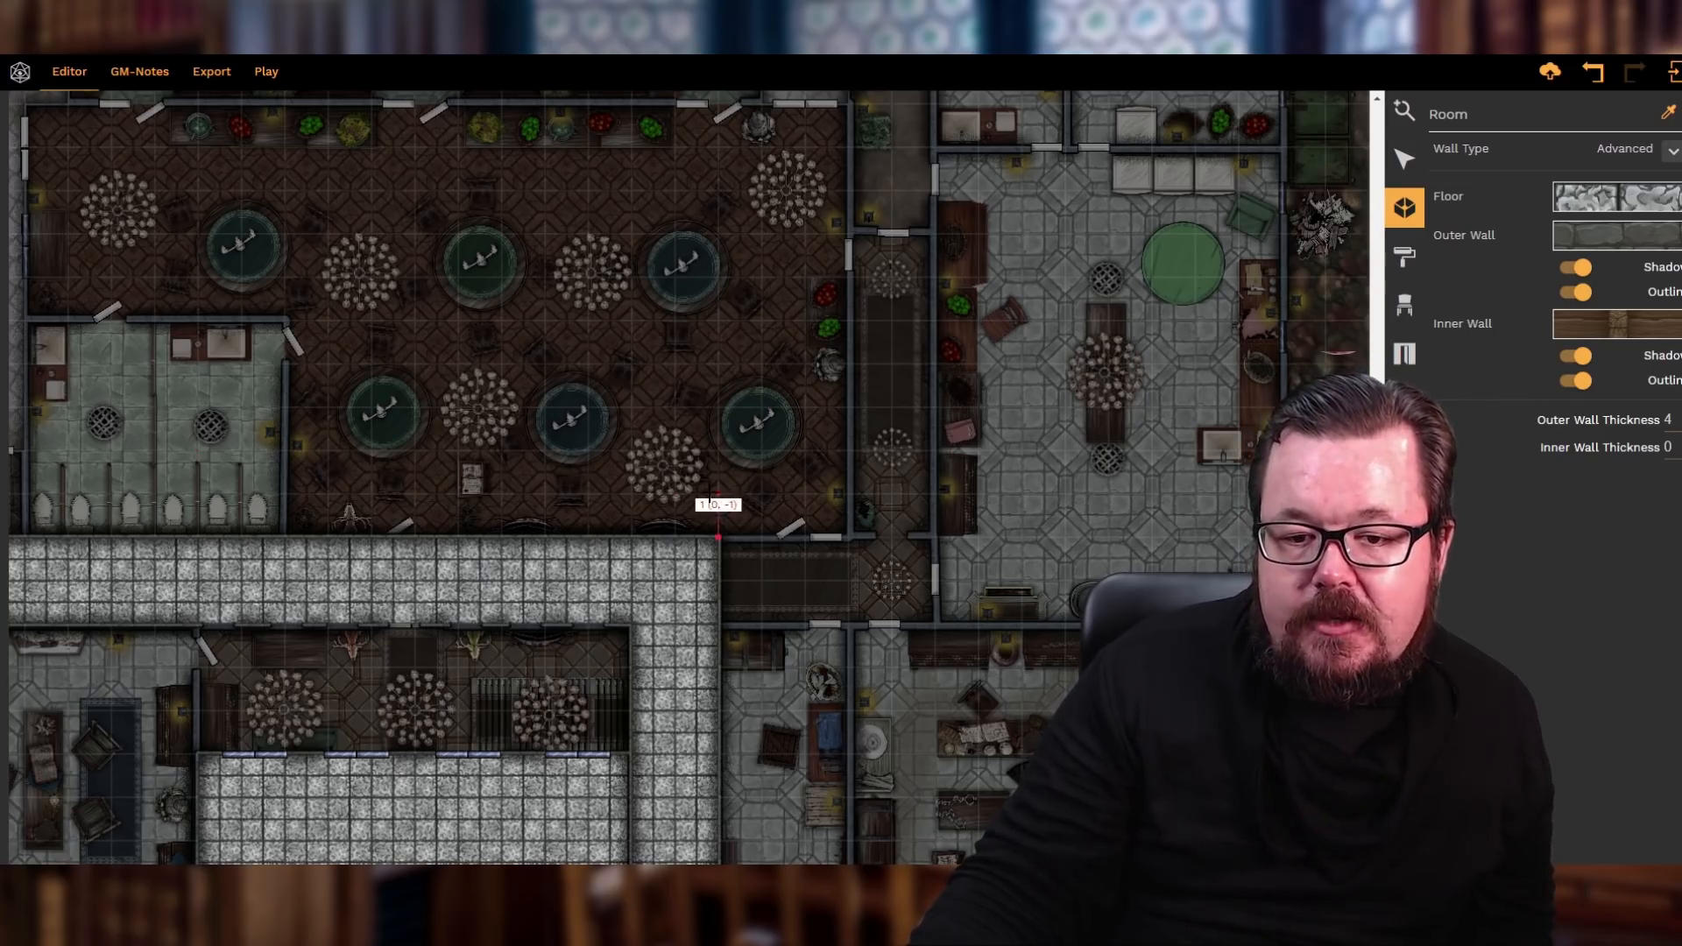
{"action": "scroll", "coordinate": [715, 473], "scroll_direction": "up", "scroll_amount": 2}
{"action": "scroll", "coordinate": [703, 353], "scroll_direction": "up", "scroll_amount": 1}
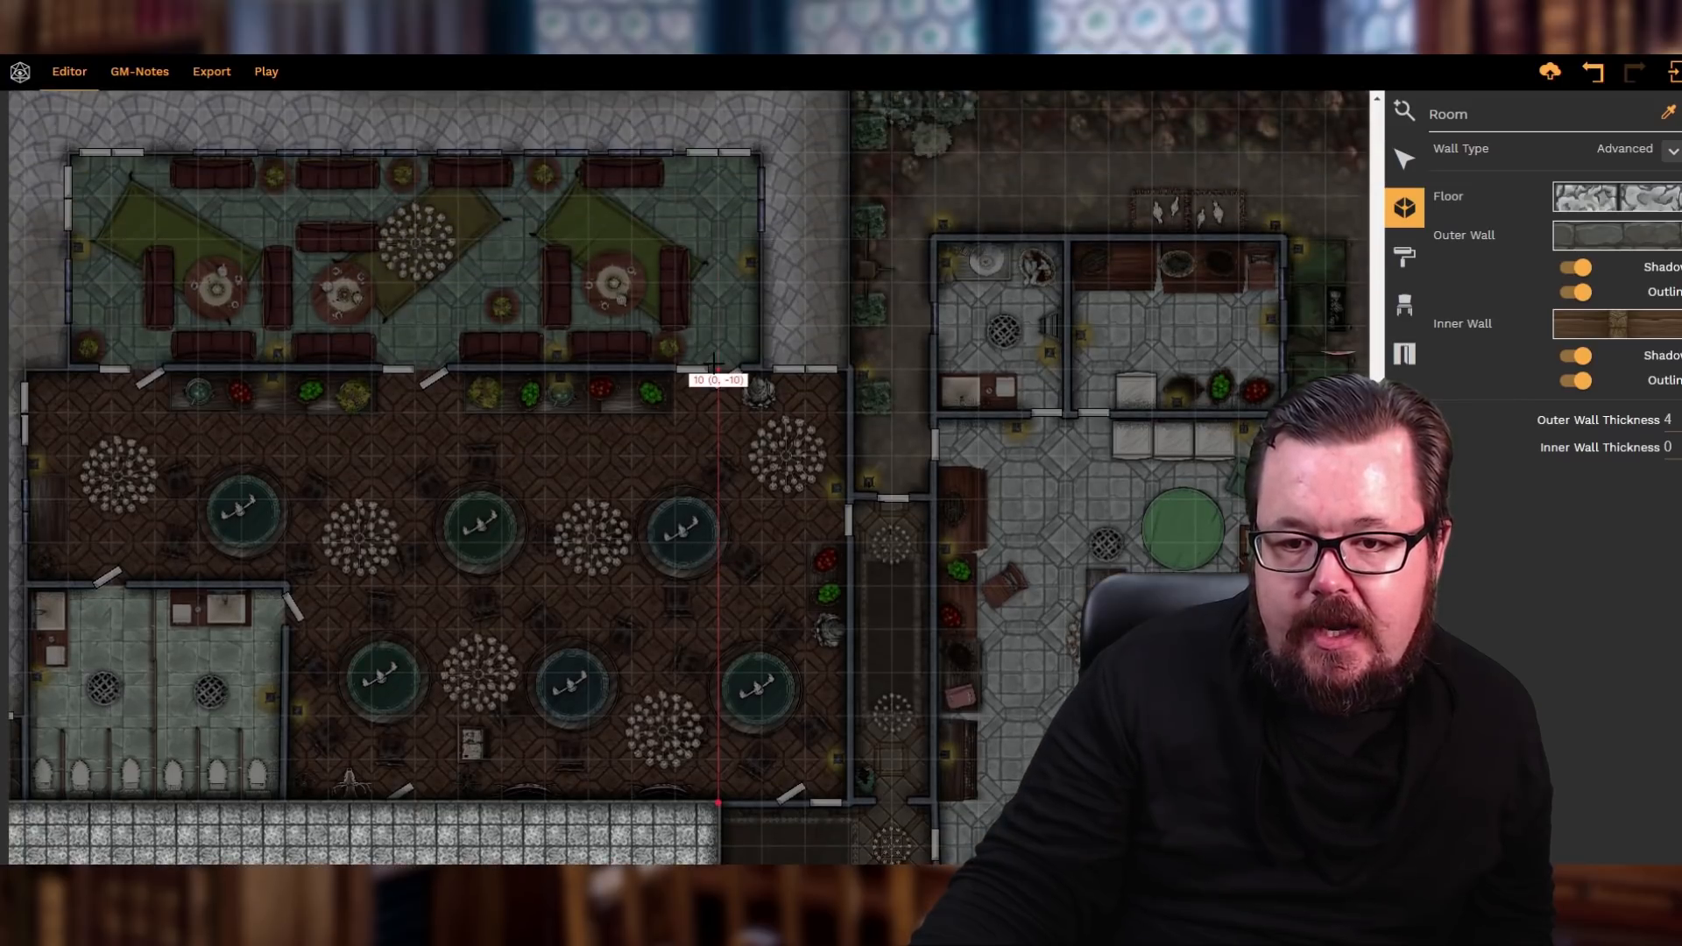
{"action": "left_click", "coordinate": [719, 369]}
{"action": "left_click", "coordinate": [801, 369]}
{"action": "scroll", "coordinate": [801, 372], "scroll_direction": "down", "scroll_amount": 4}
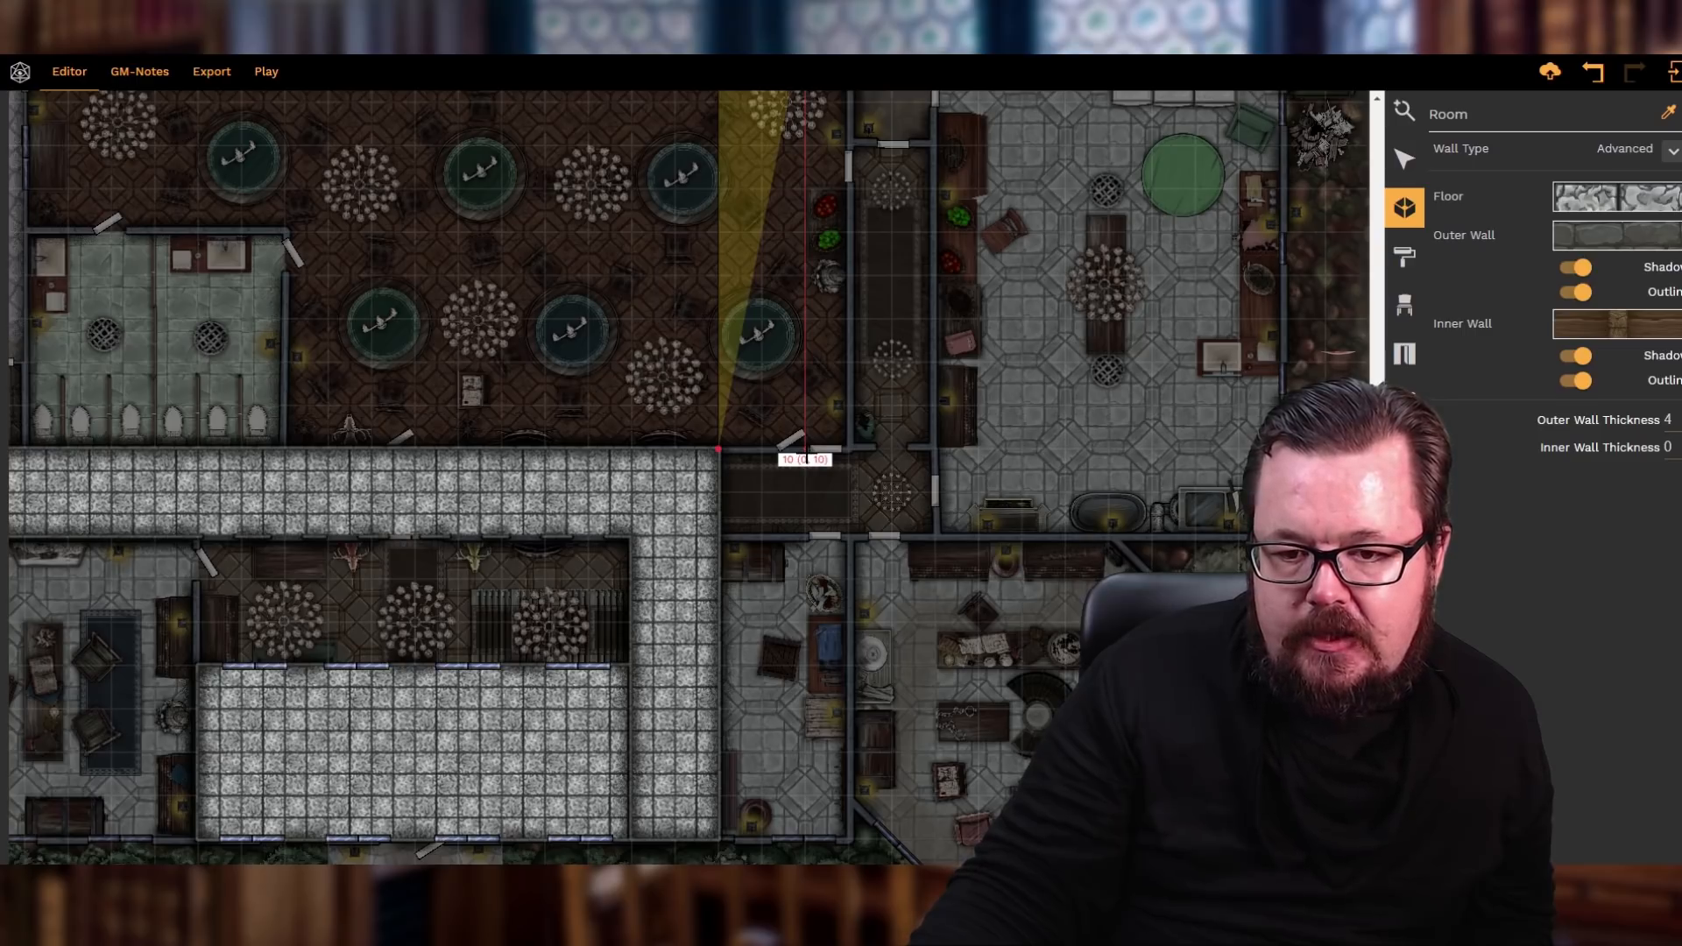
{"action": "left_click", "coordinate": [805, 536]}
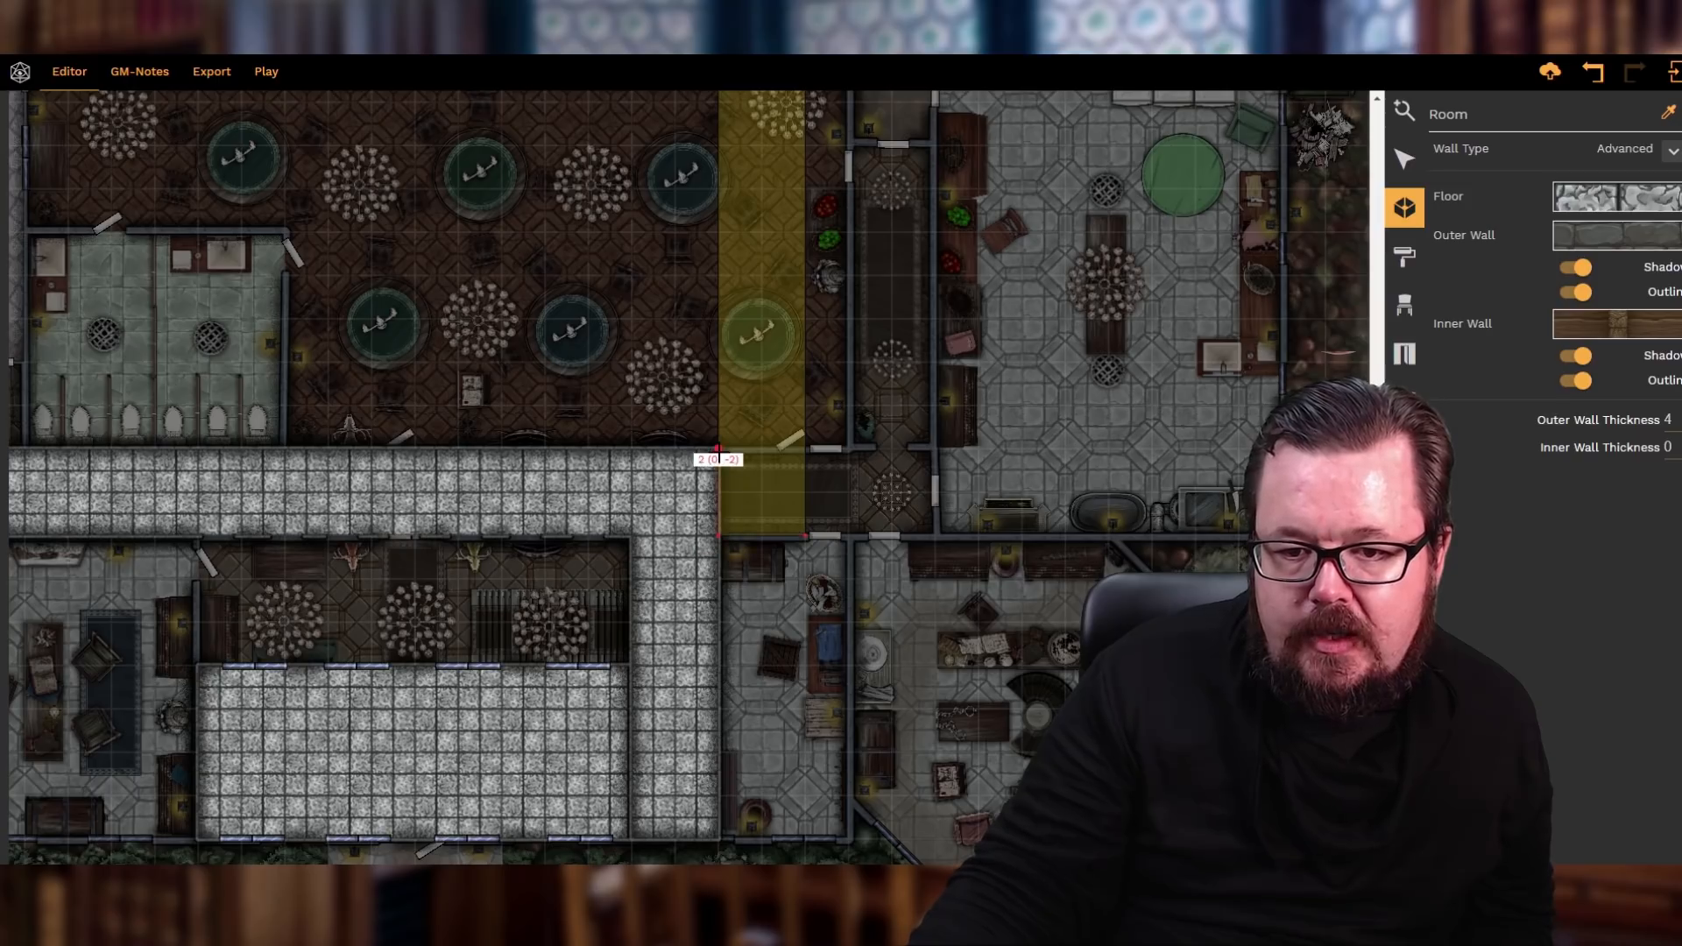
{"action": "left_click", "coordinate": [717, 452]}
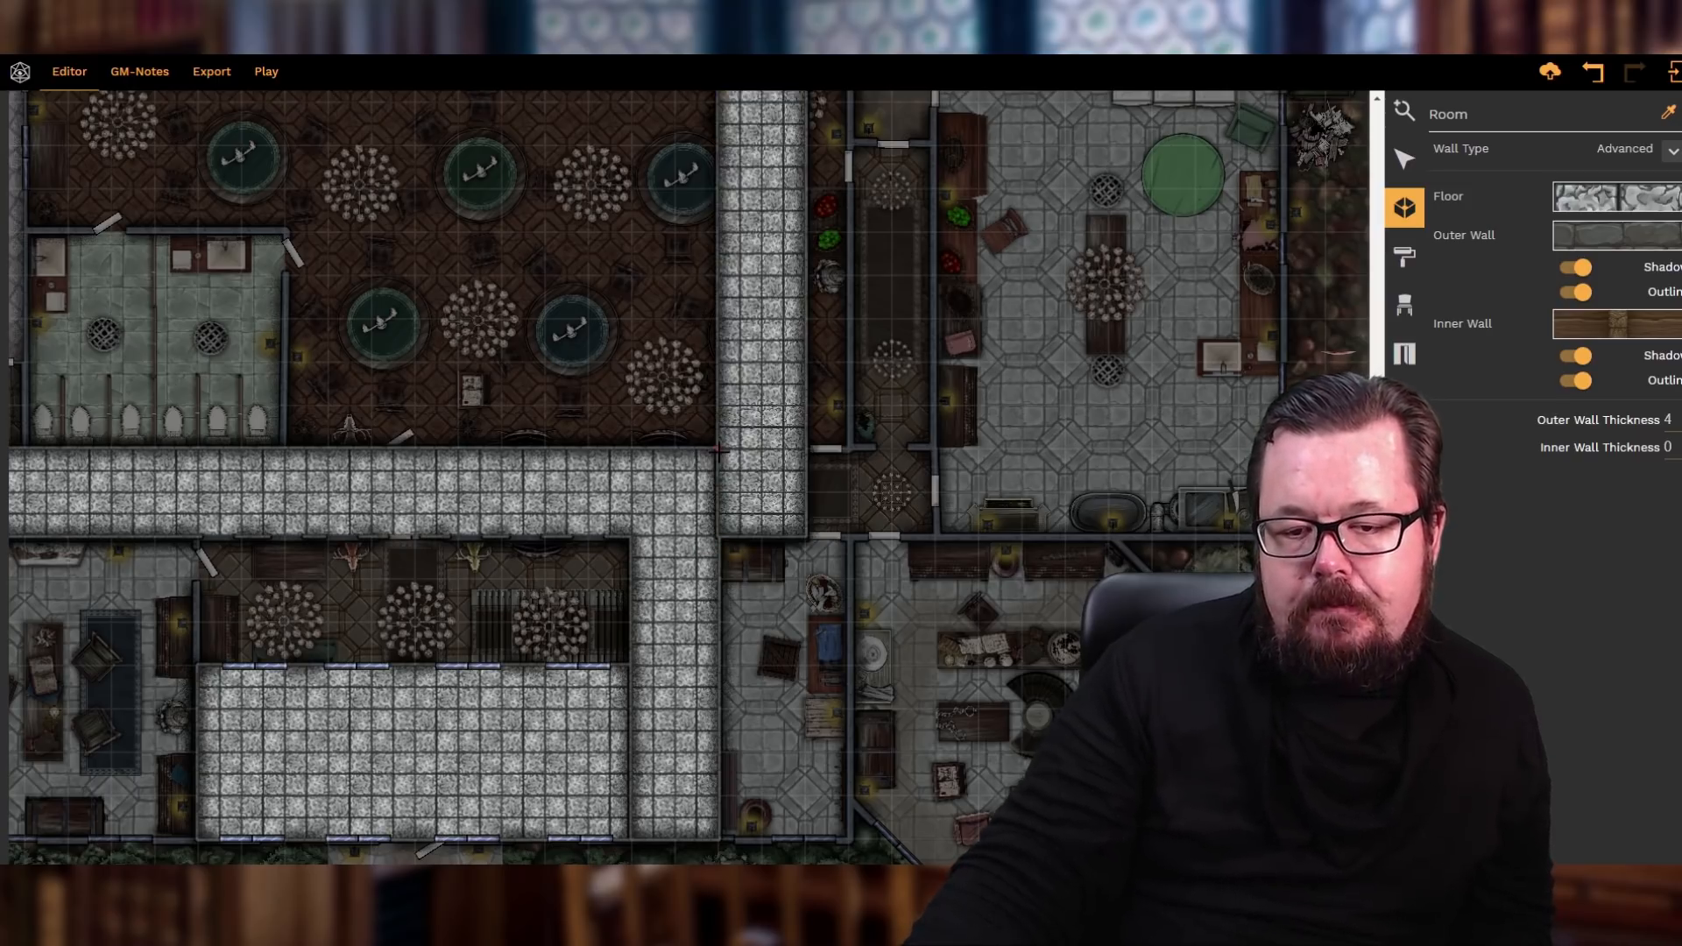
{"action": "scroll", "coordinate": [658, 455], "scroll_direction": "up", "scroll_amount": 3}
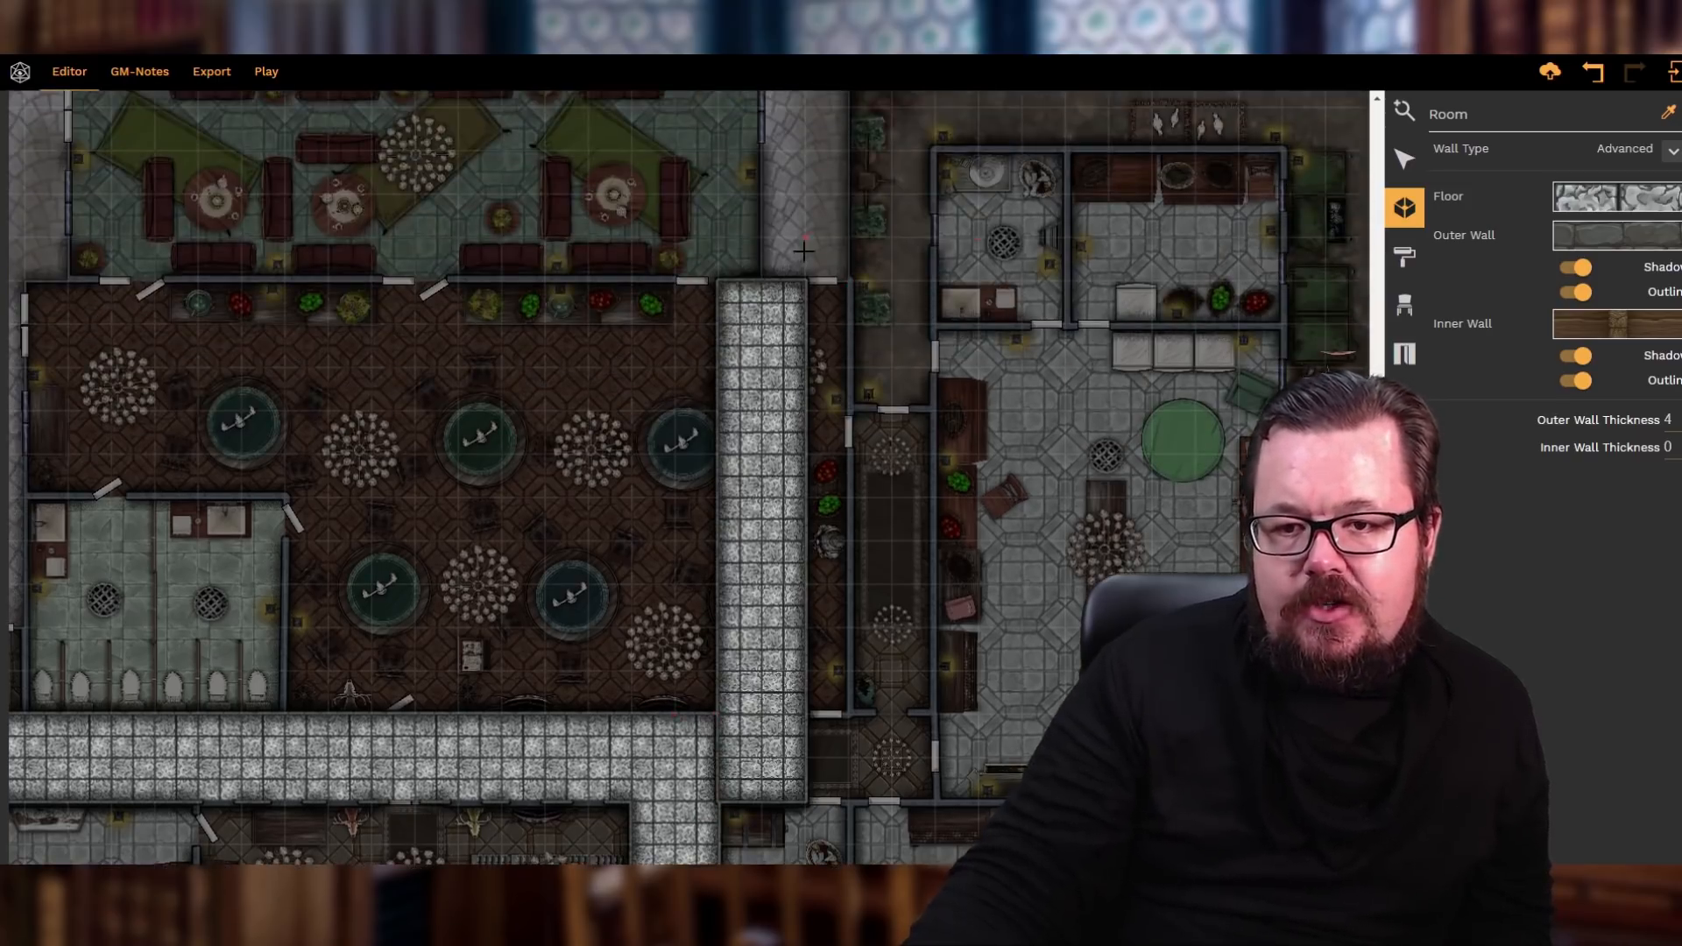
{"action": "scroll", "coordinate": [1005, 597], "scroll_direction": "down", "scroll_amount": 3}
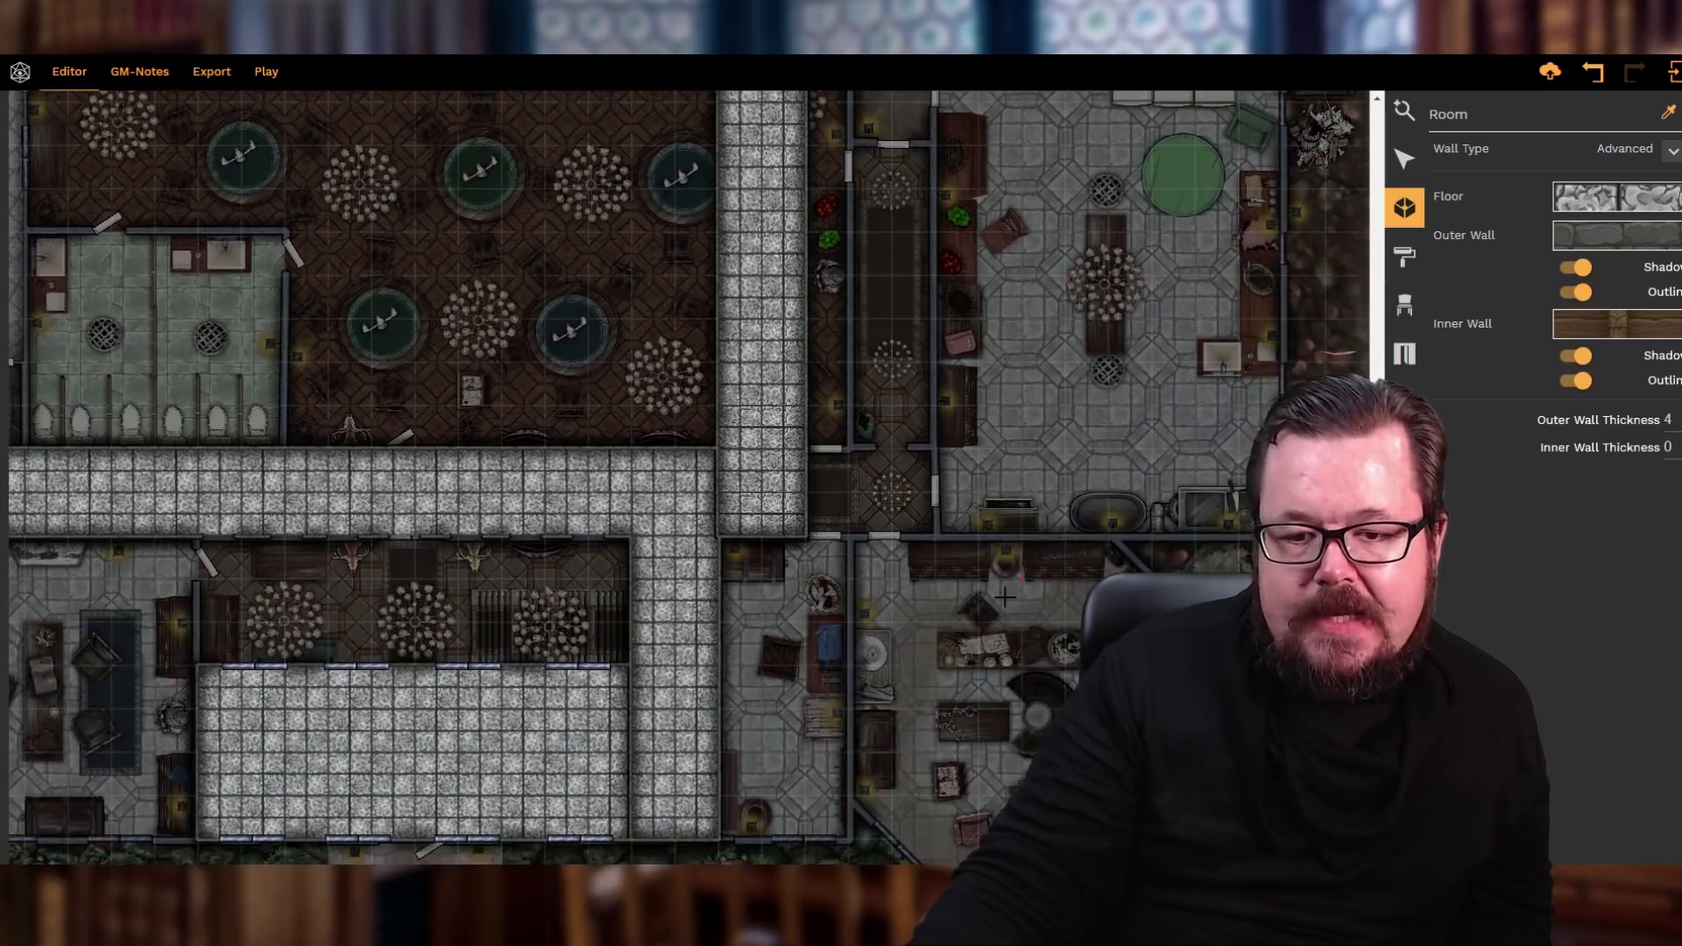
{"action": "scroll", "coordinate": [700, 616], "scroll_direction": "up", "scroll_amount": 1}
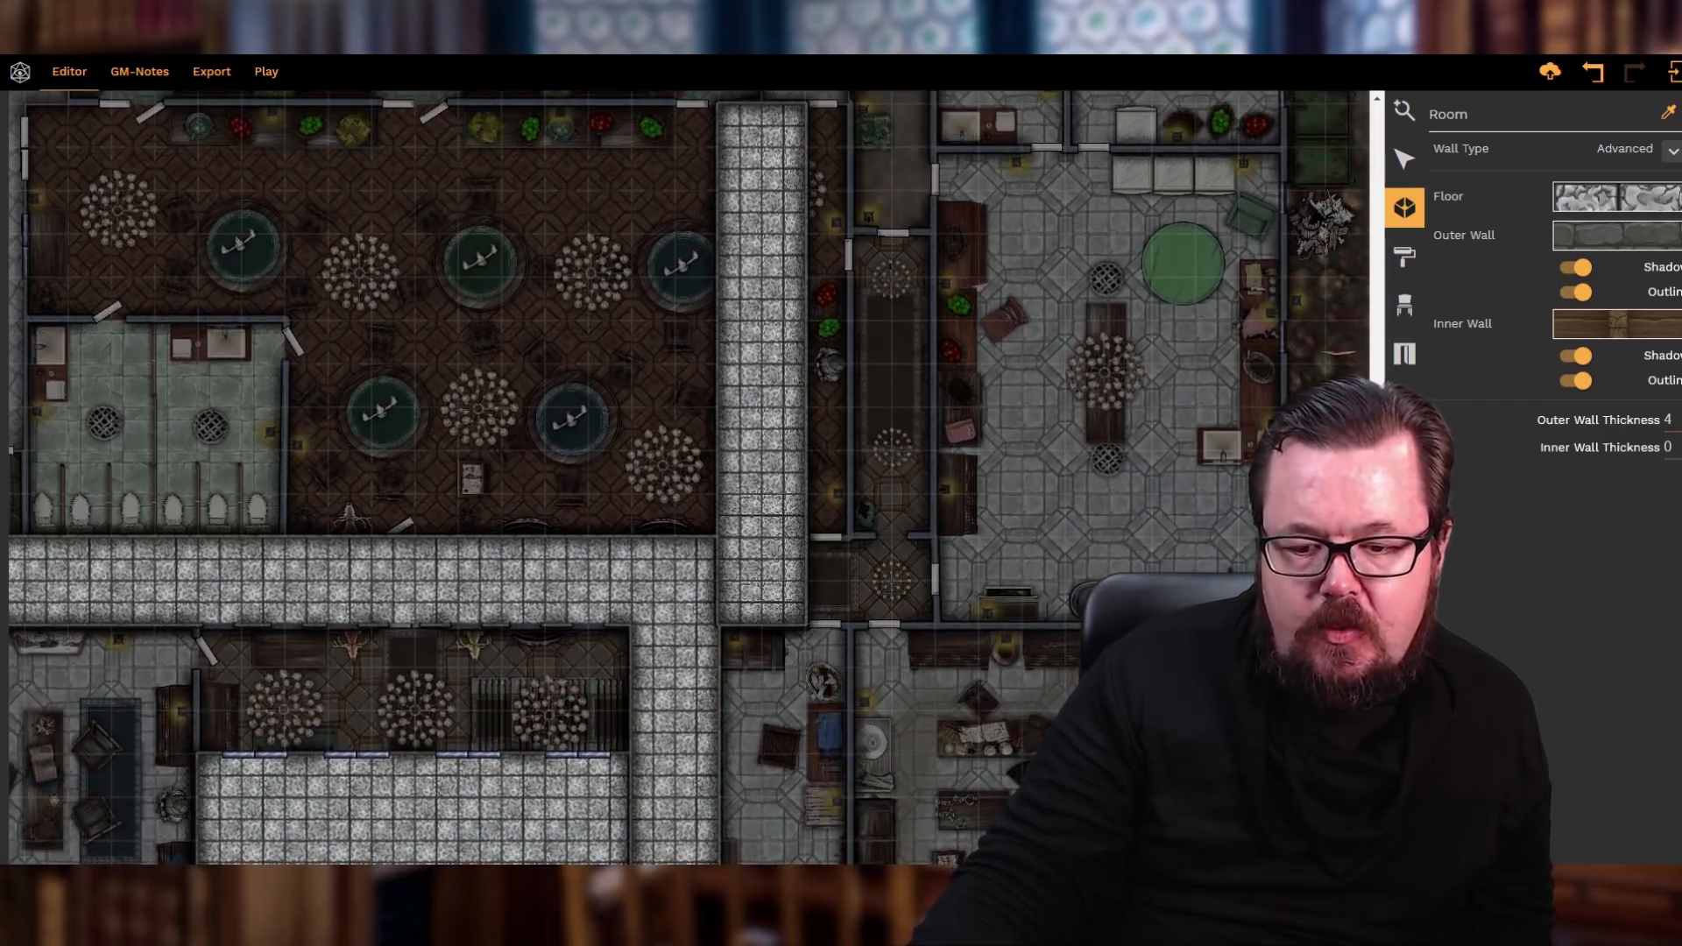
{"action": "scroll", "coordinate": [689, 477], "scroll_direction": "left", "scroll_amount": 6}
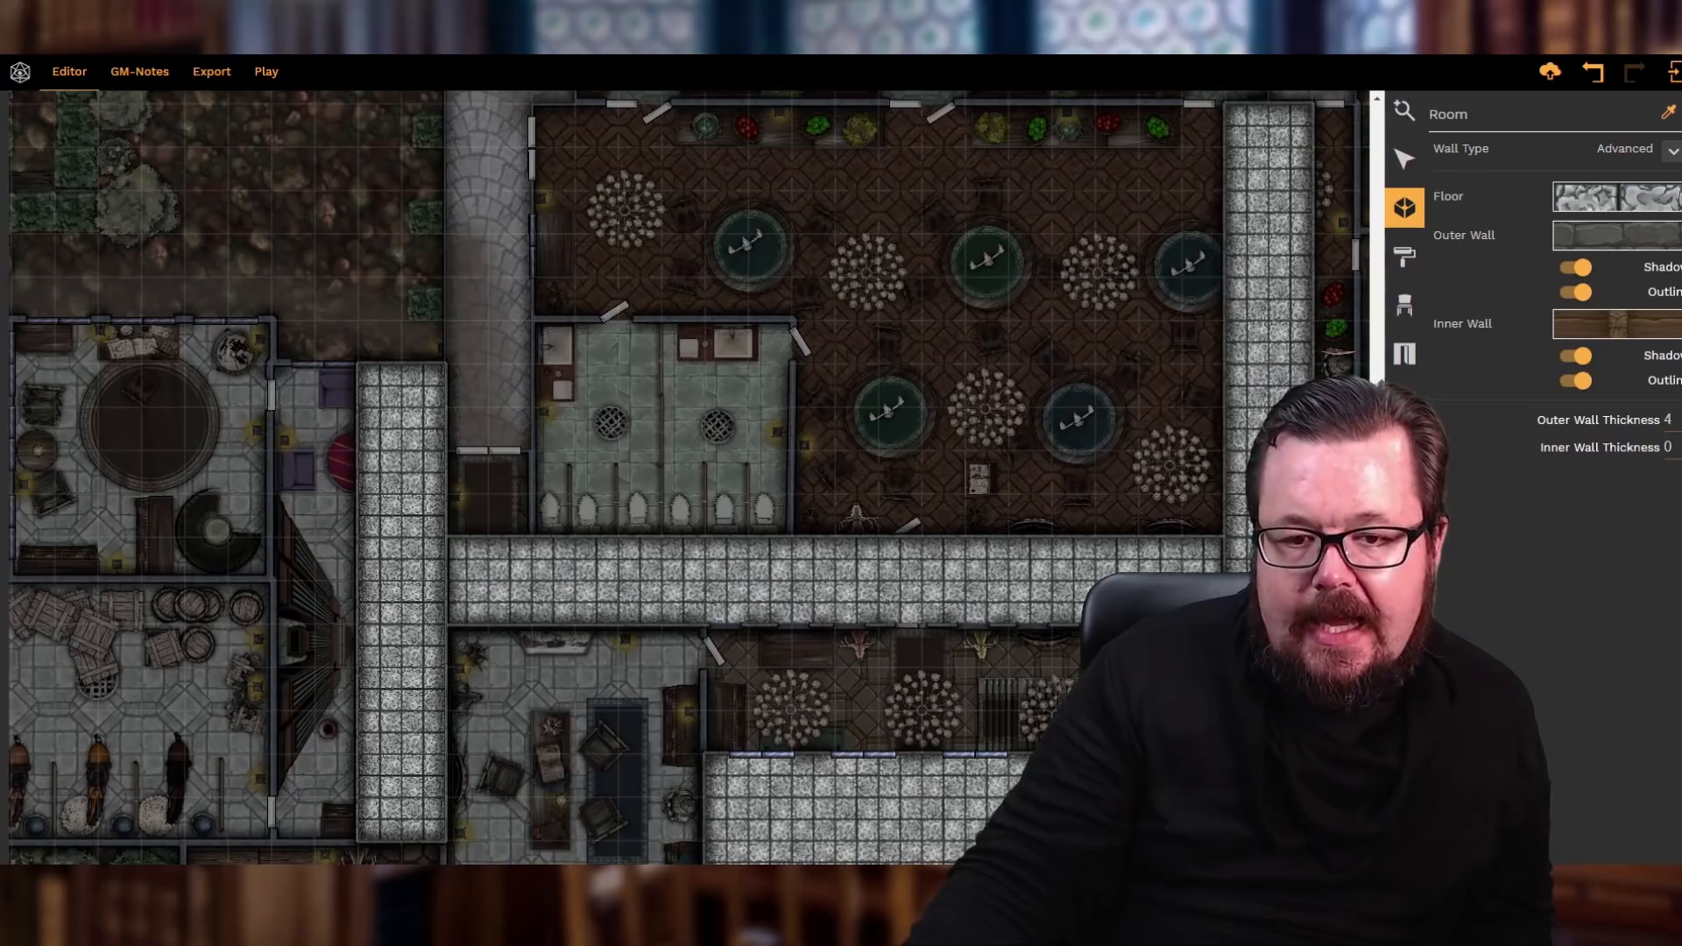
- Draw a room over the ground-floor toilets, 6 by 5 grid squares with a 2 by 2 extension at its southwest corner
{"action": "scroll", "coordinate": [789, 473], "scroll_direction": "up", "scroll_amount": 2}
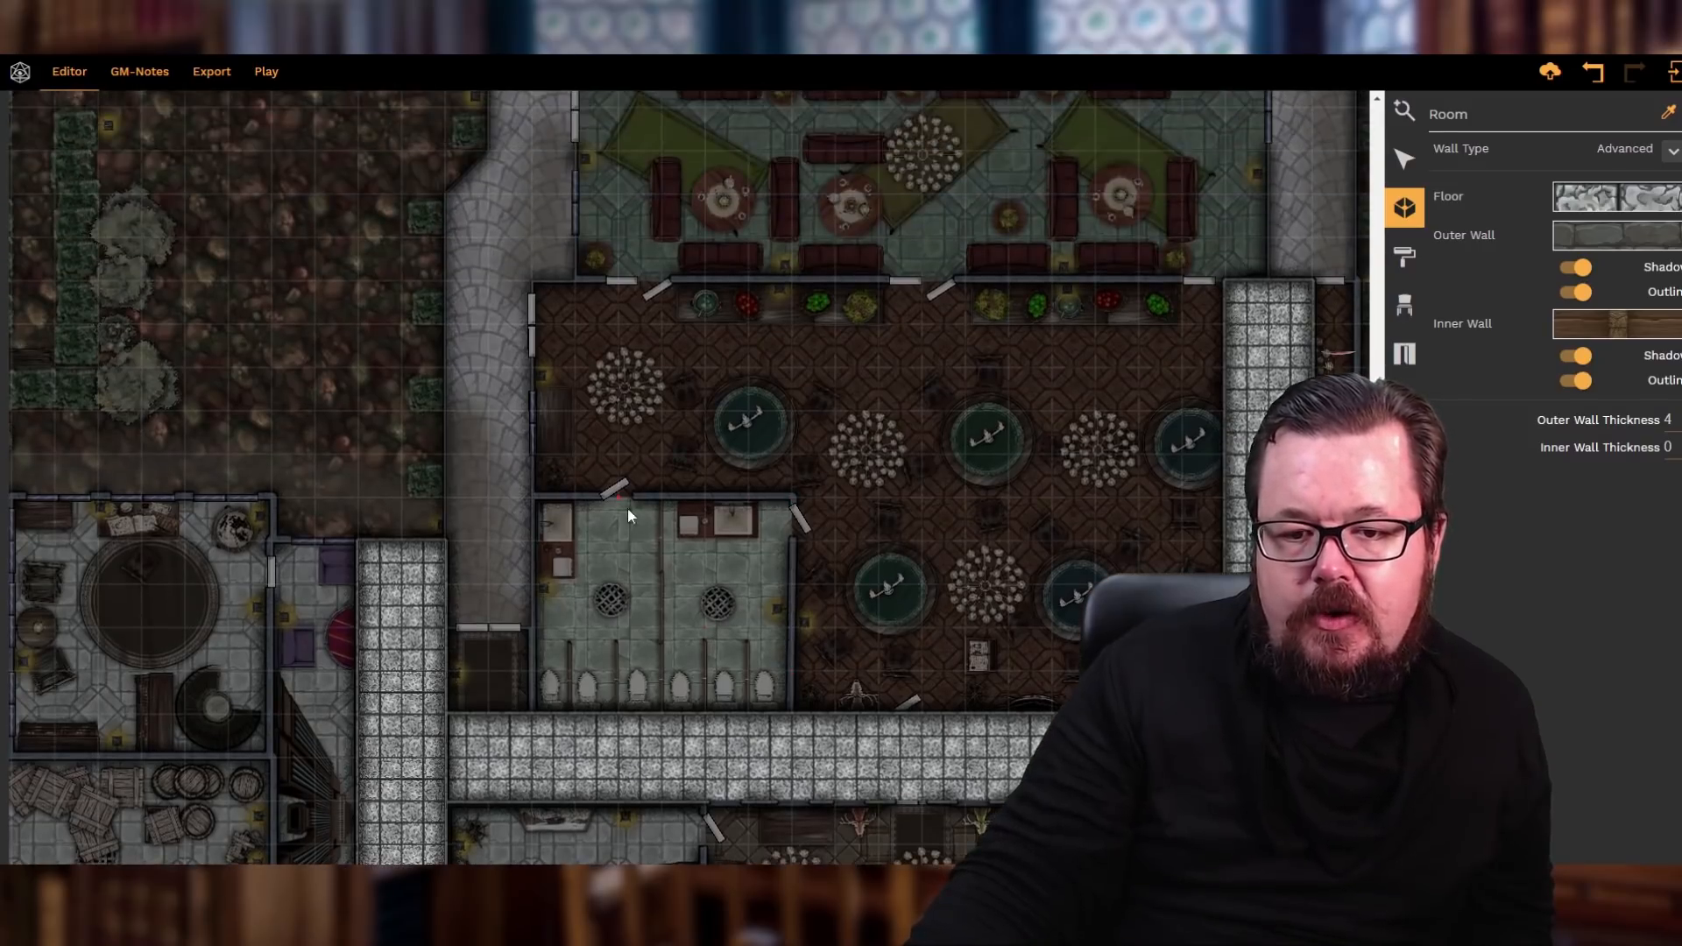
{"action": "scroll", "coordinate": [629, 516], "scroll_direction": "down", "scroll_amount": 1}
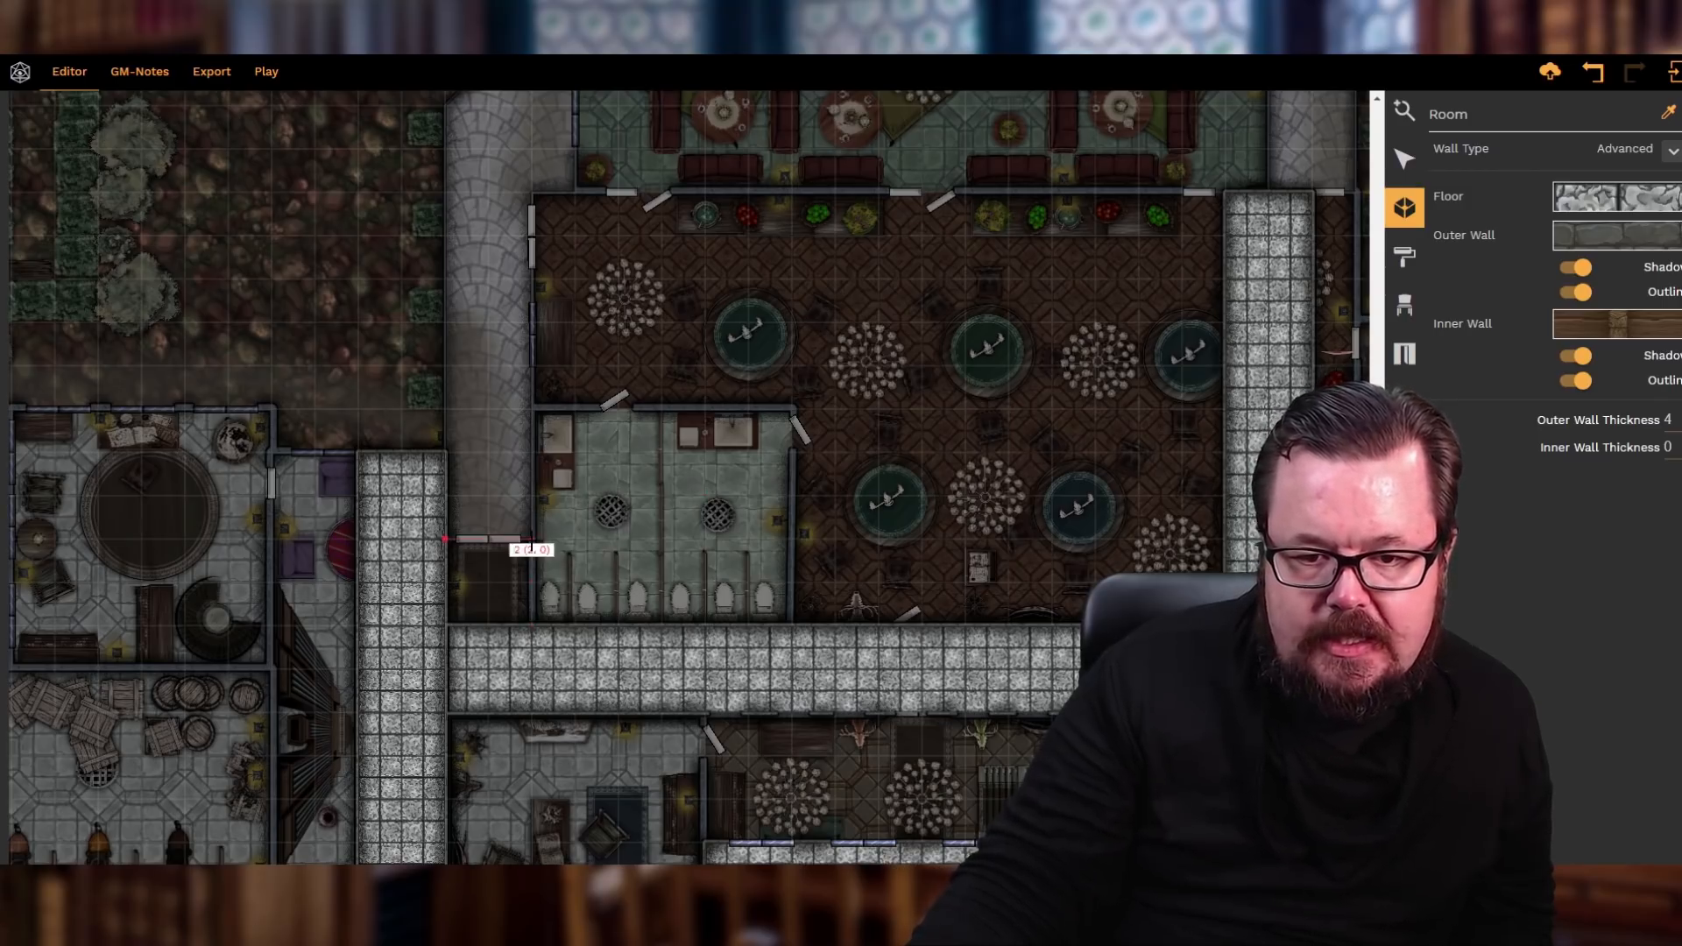
{"action": "left_click", "coordinate": [534, 410]}
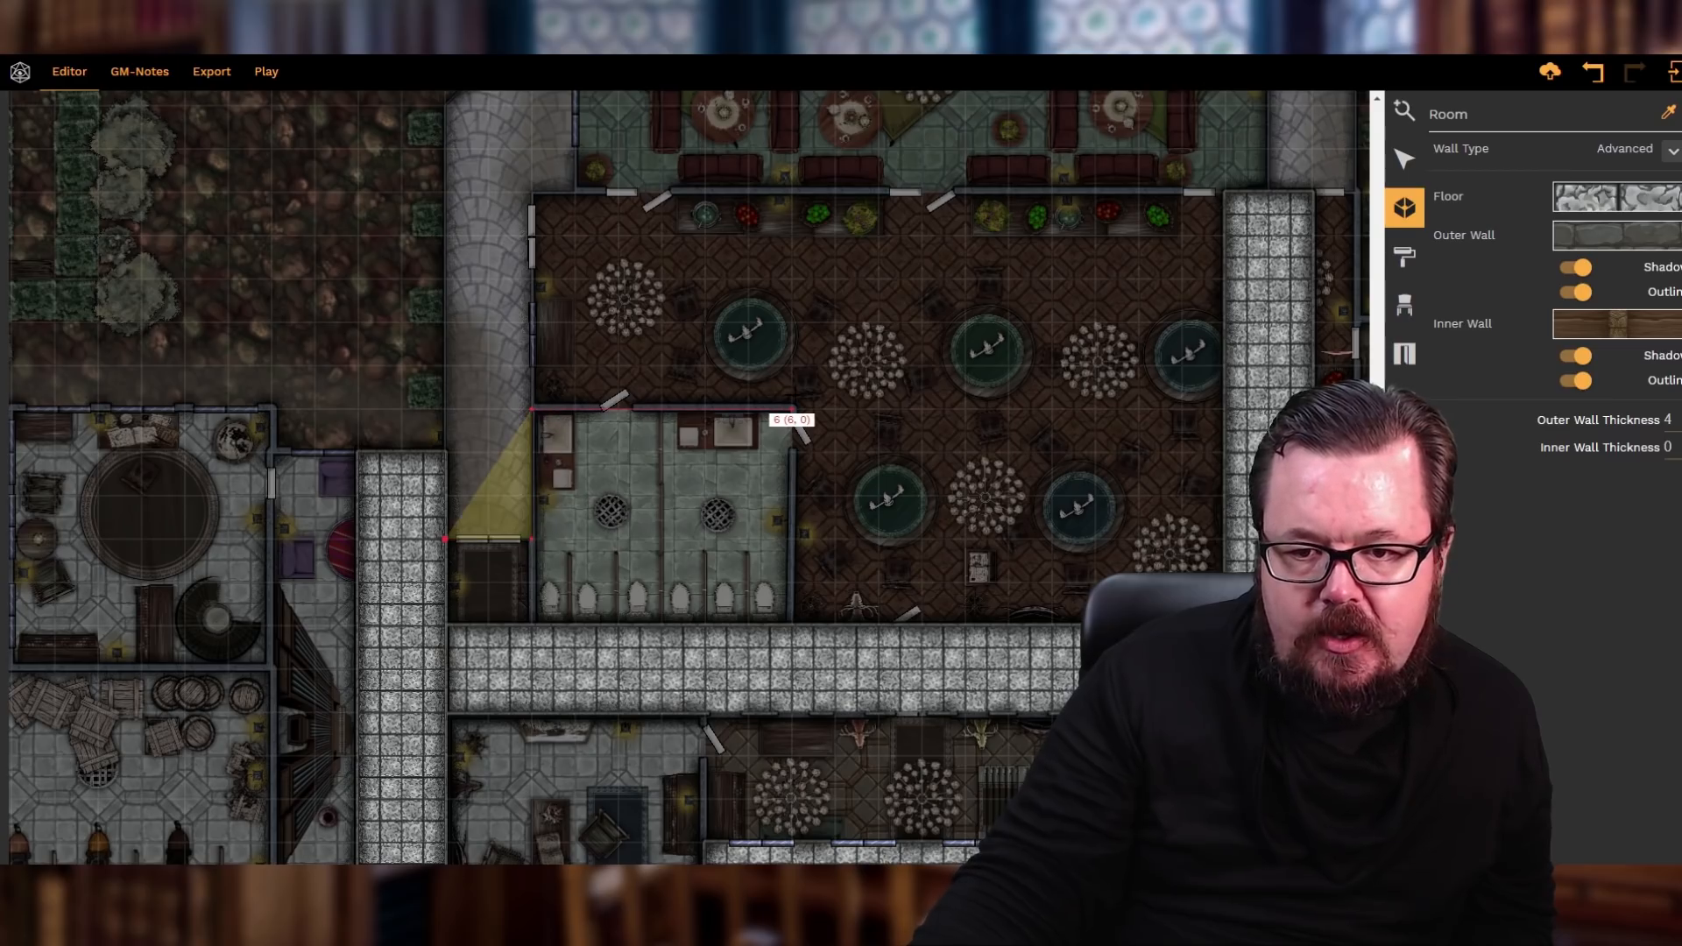
{"action": "left_click", "coordinate": [794, 409]}
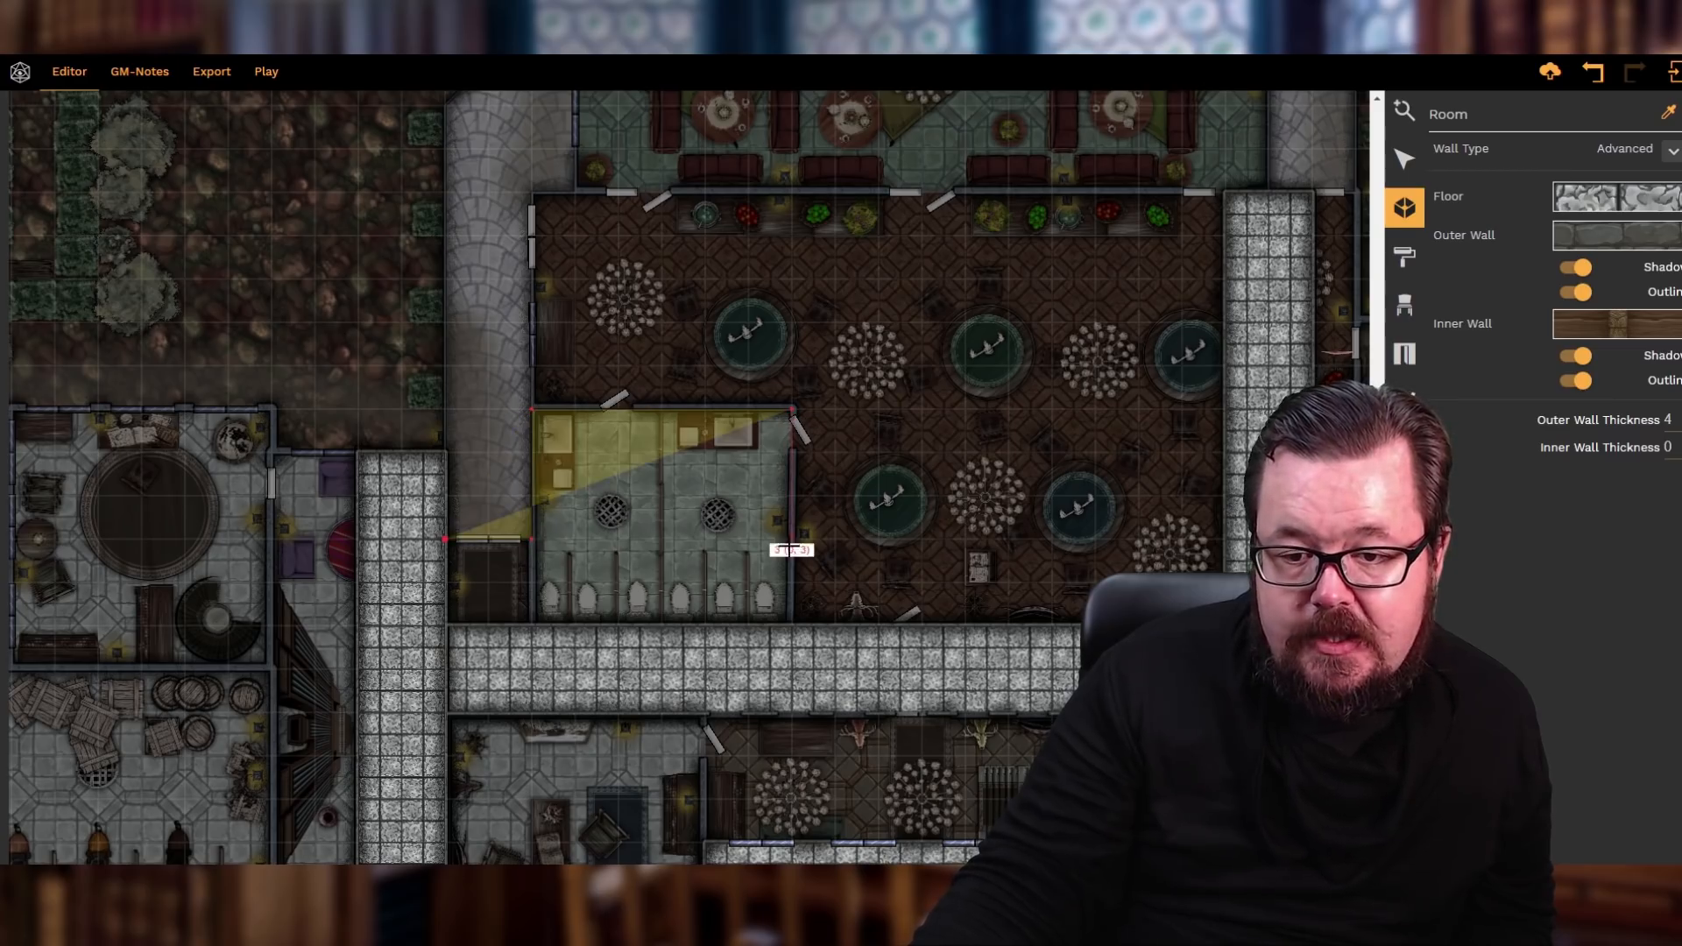
{"action": "left_click", "coordinate": [792, 626]}
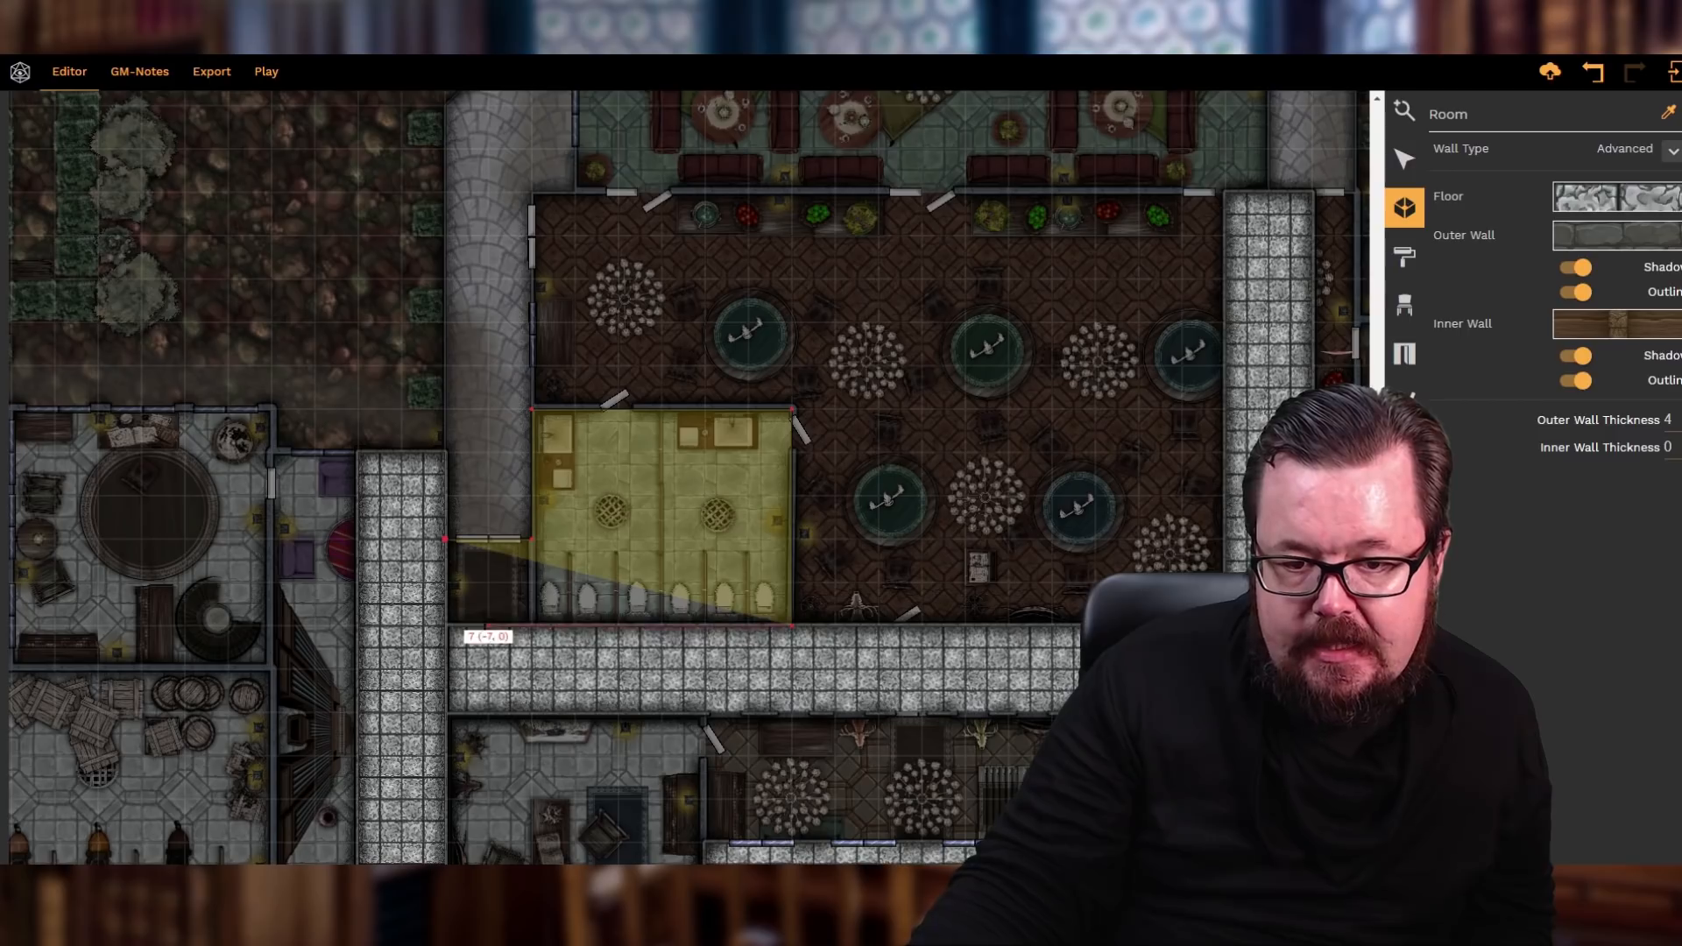
{"action": "left_click", "coordinate": [446, 626]}
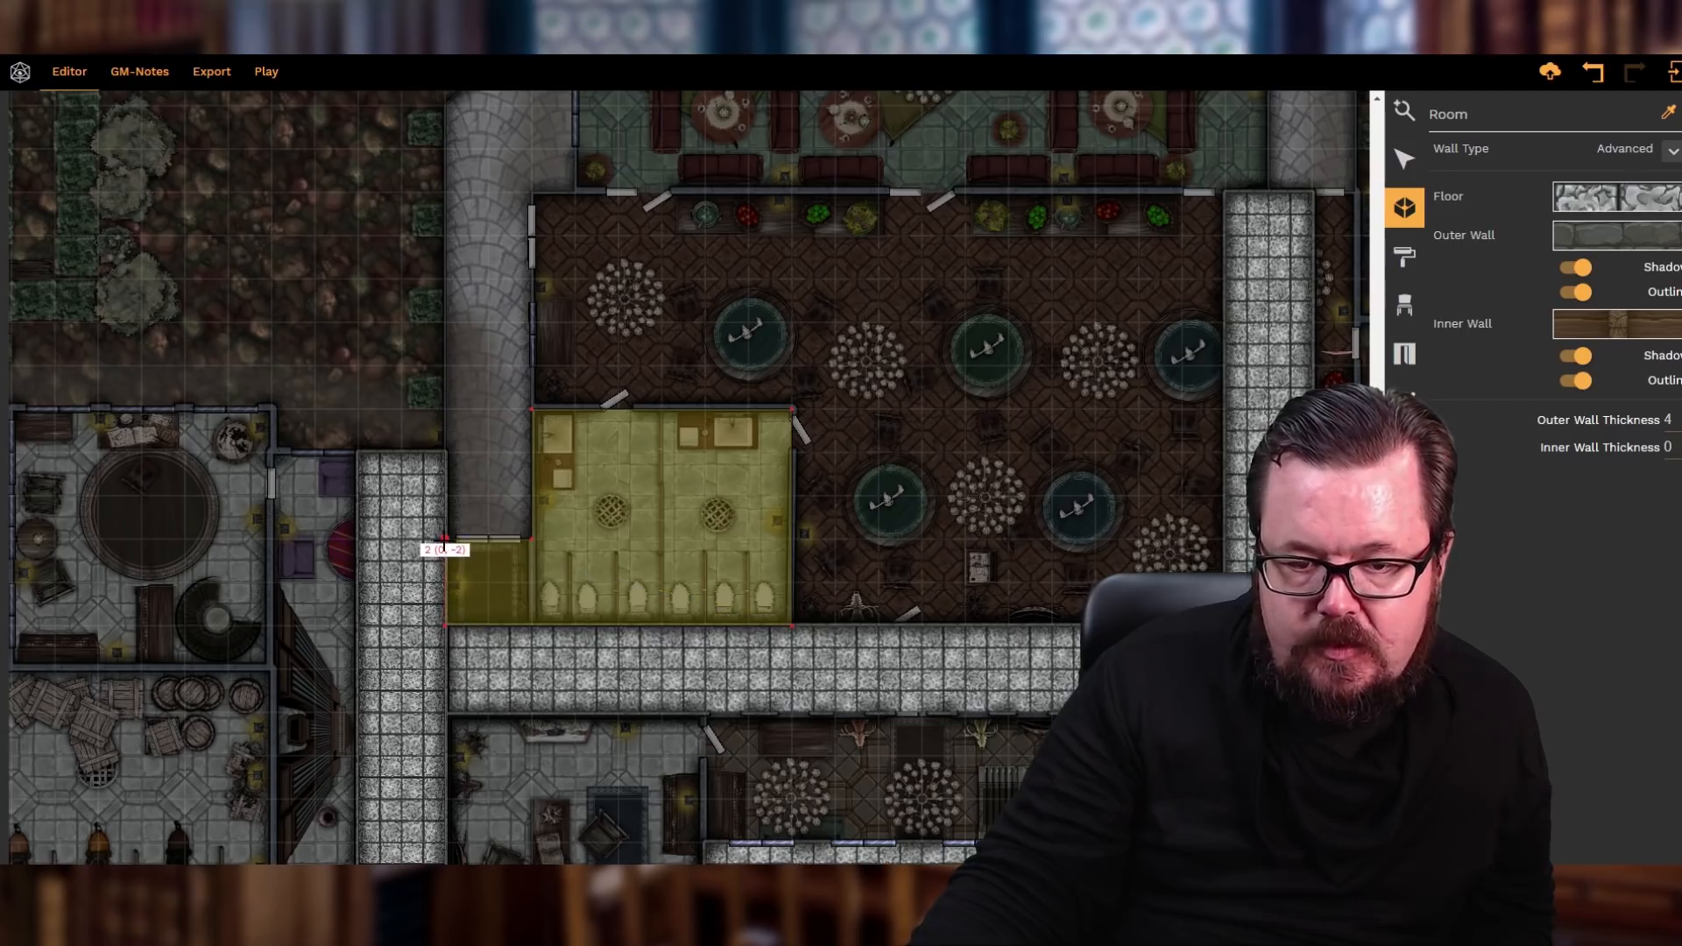
{"action": "left_click", "coordinate": [445, 539]}
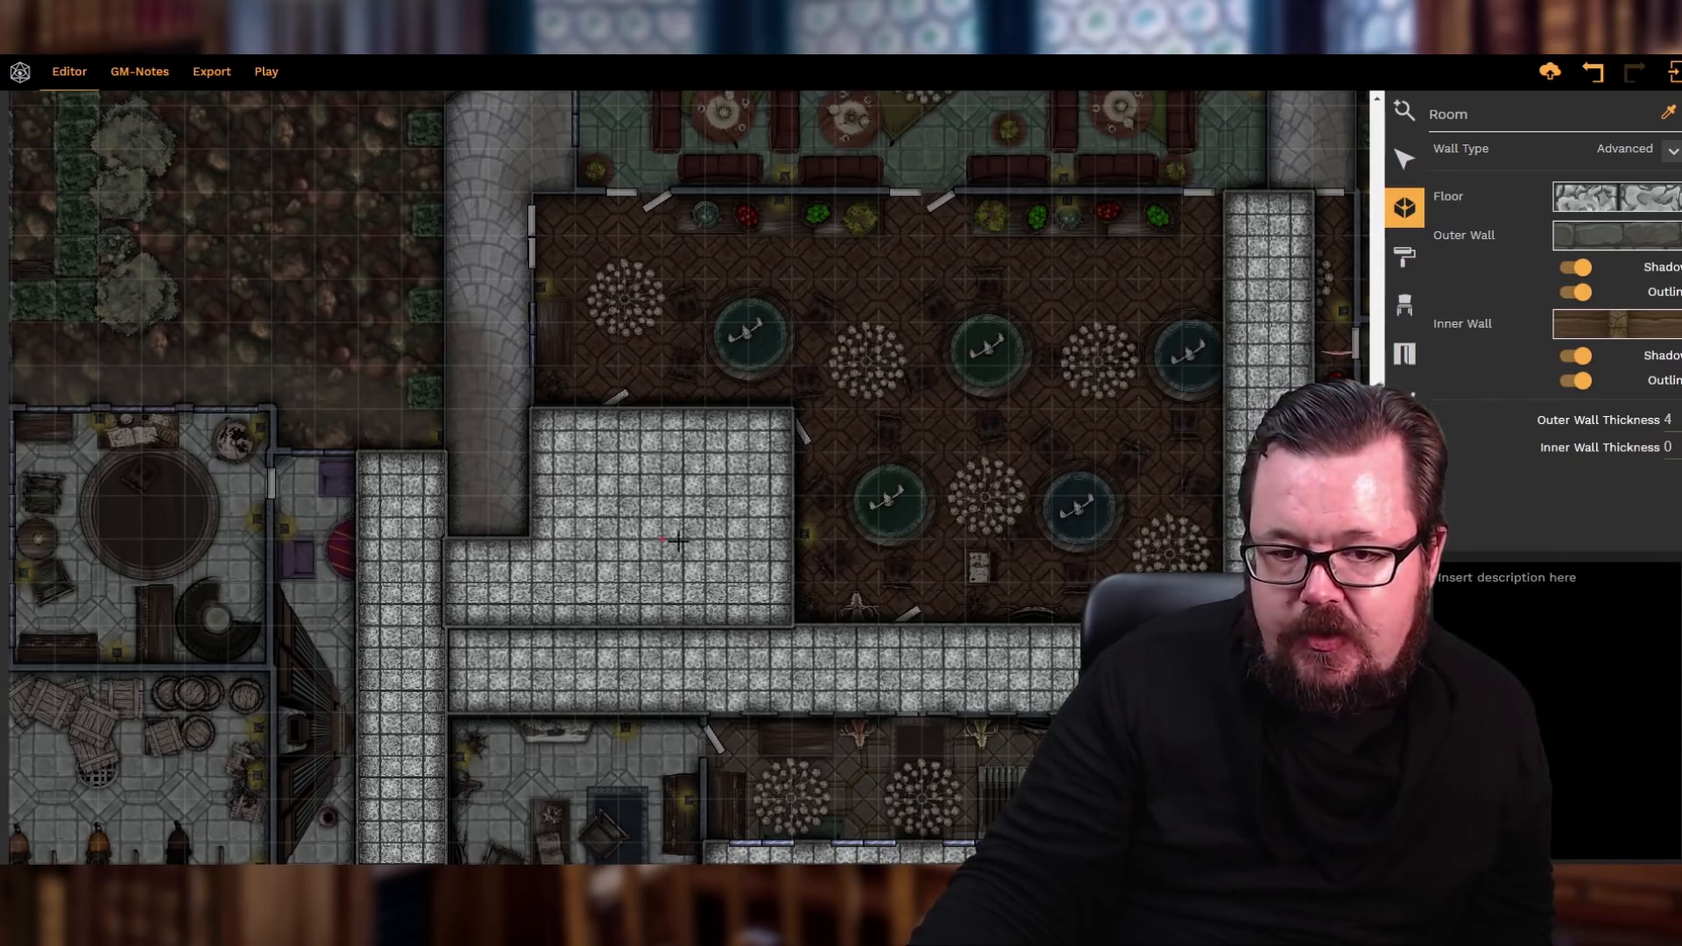
- Enter the description "BATHROOOMS" for the new room over the toilets
{"action": "left_click", "coordinate": [1417, 163]}
{"action": "left_click", "coordinate": [748, 522]}
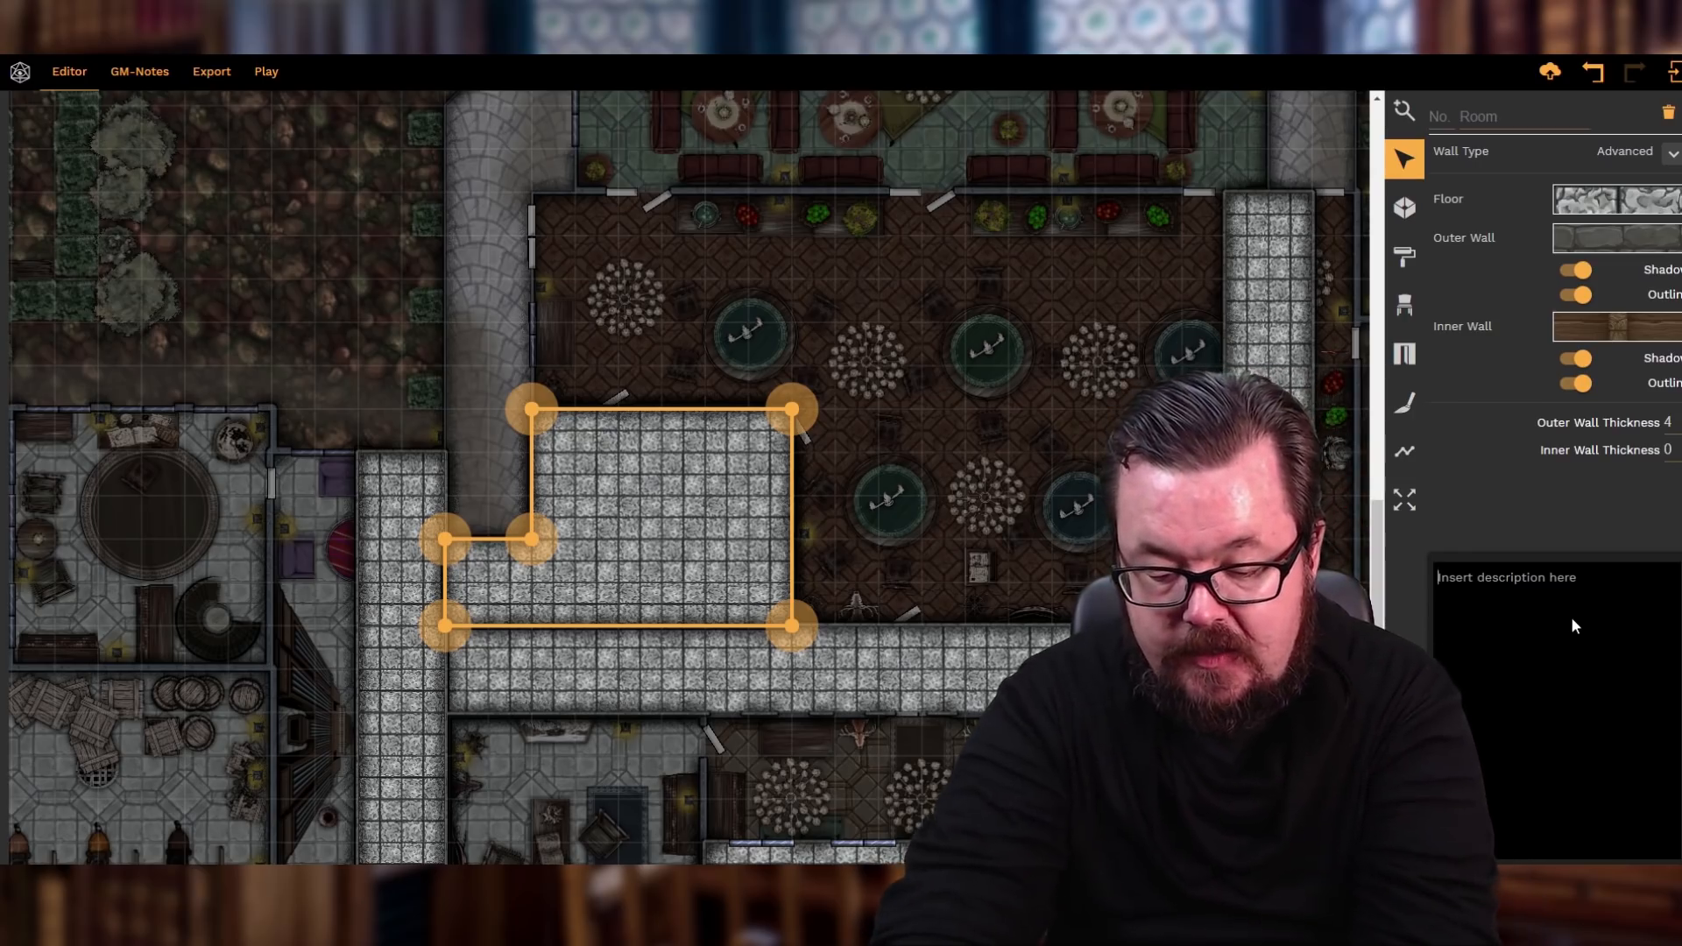
{"action": "type", "text": "BATHROOOMS"}
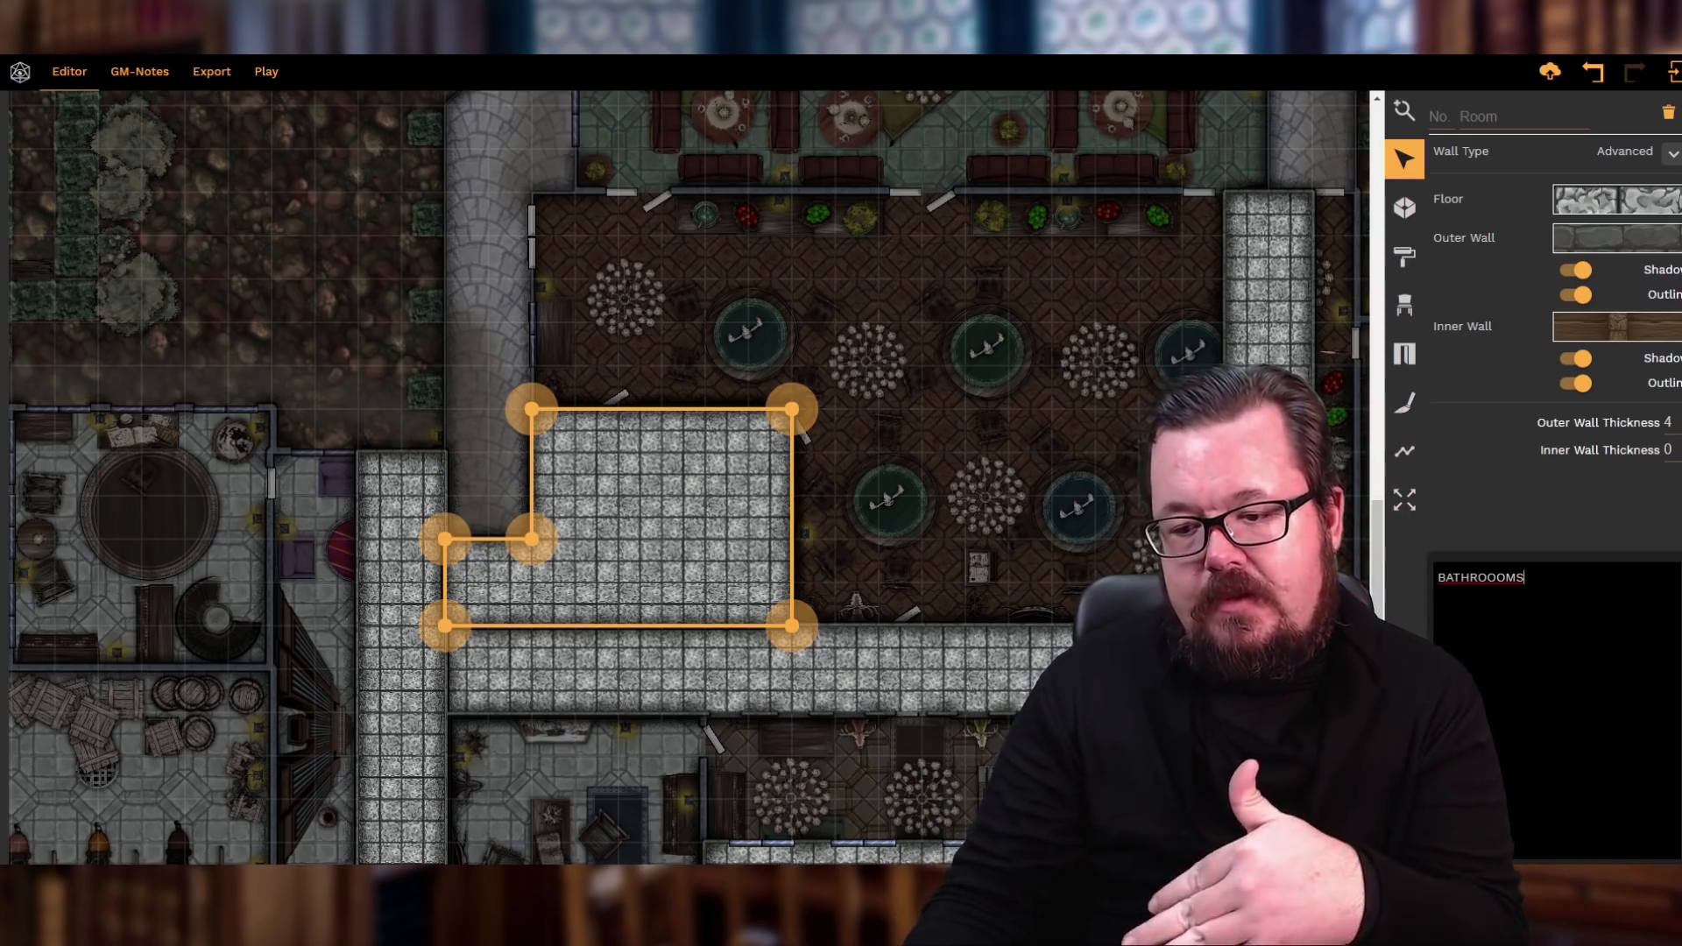
- Rename the new room over the toilets as BATHROOM in the list of rooms, and reselect it on the map
{"action": "left_click", "coordinate": [1679, 114]}
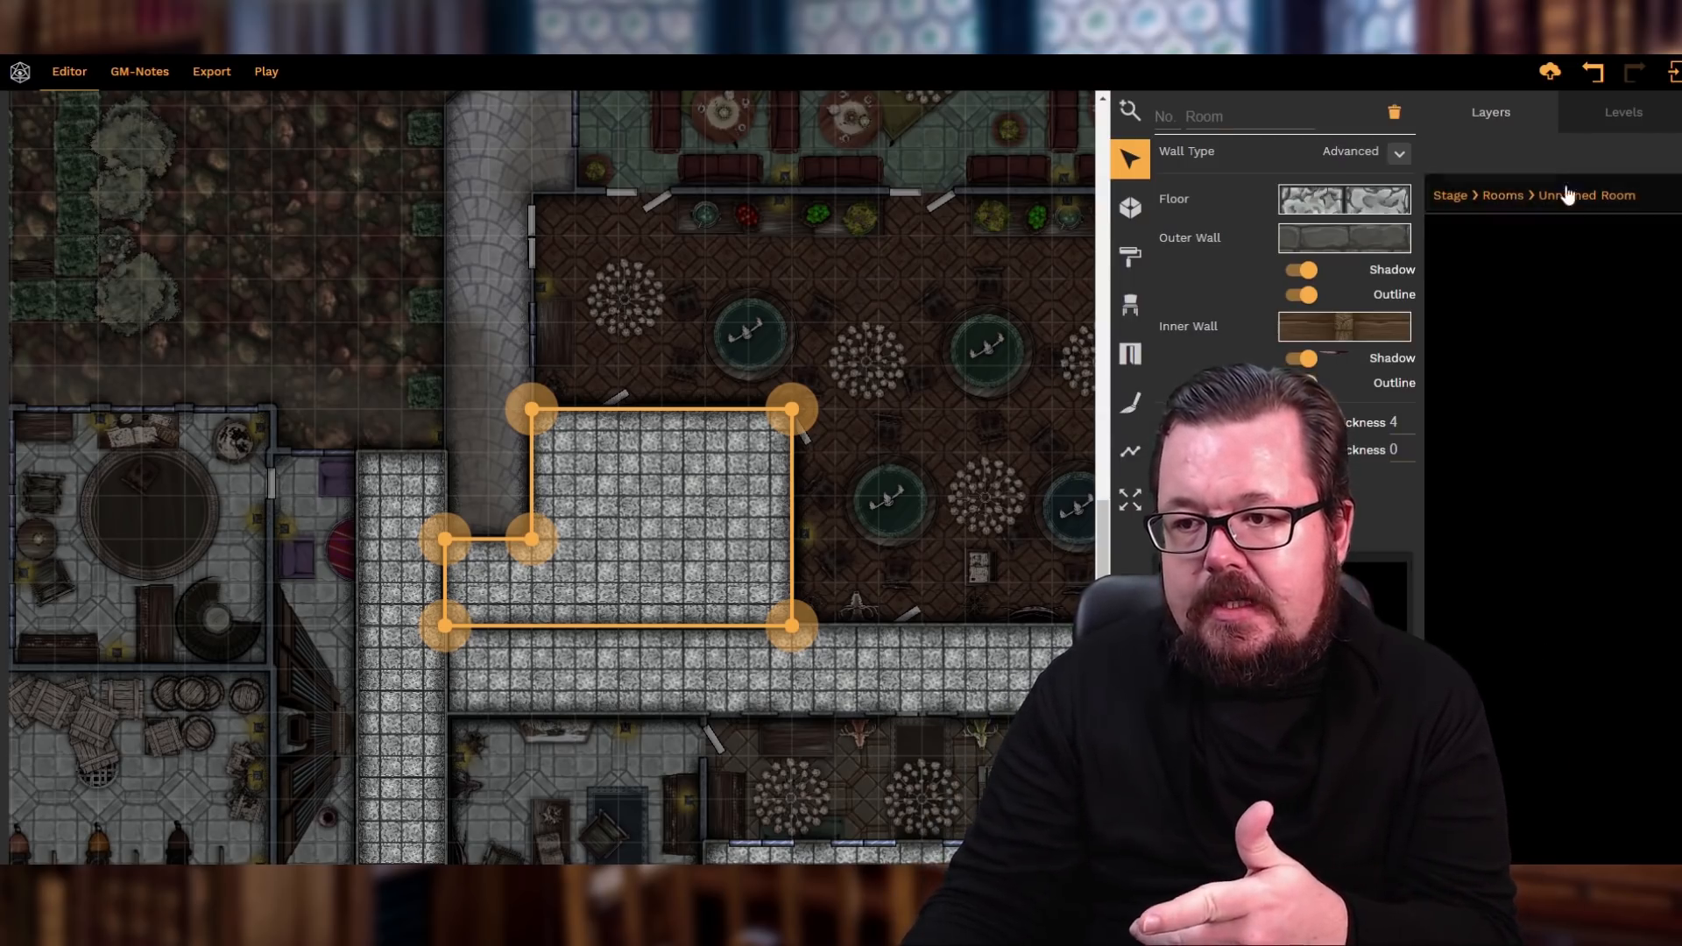
{"action": "left_click", "coordinate": [1503, 199]}
{"action": "left_click", "coordinate": [1503, 235]}
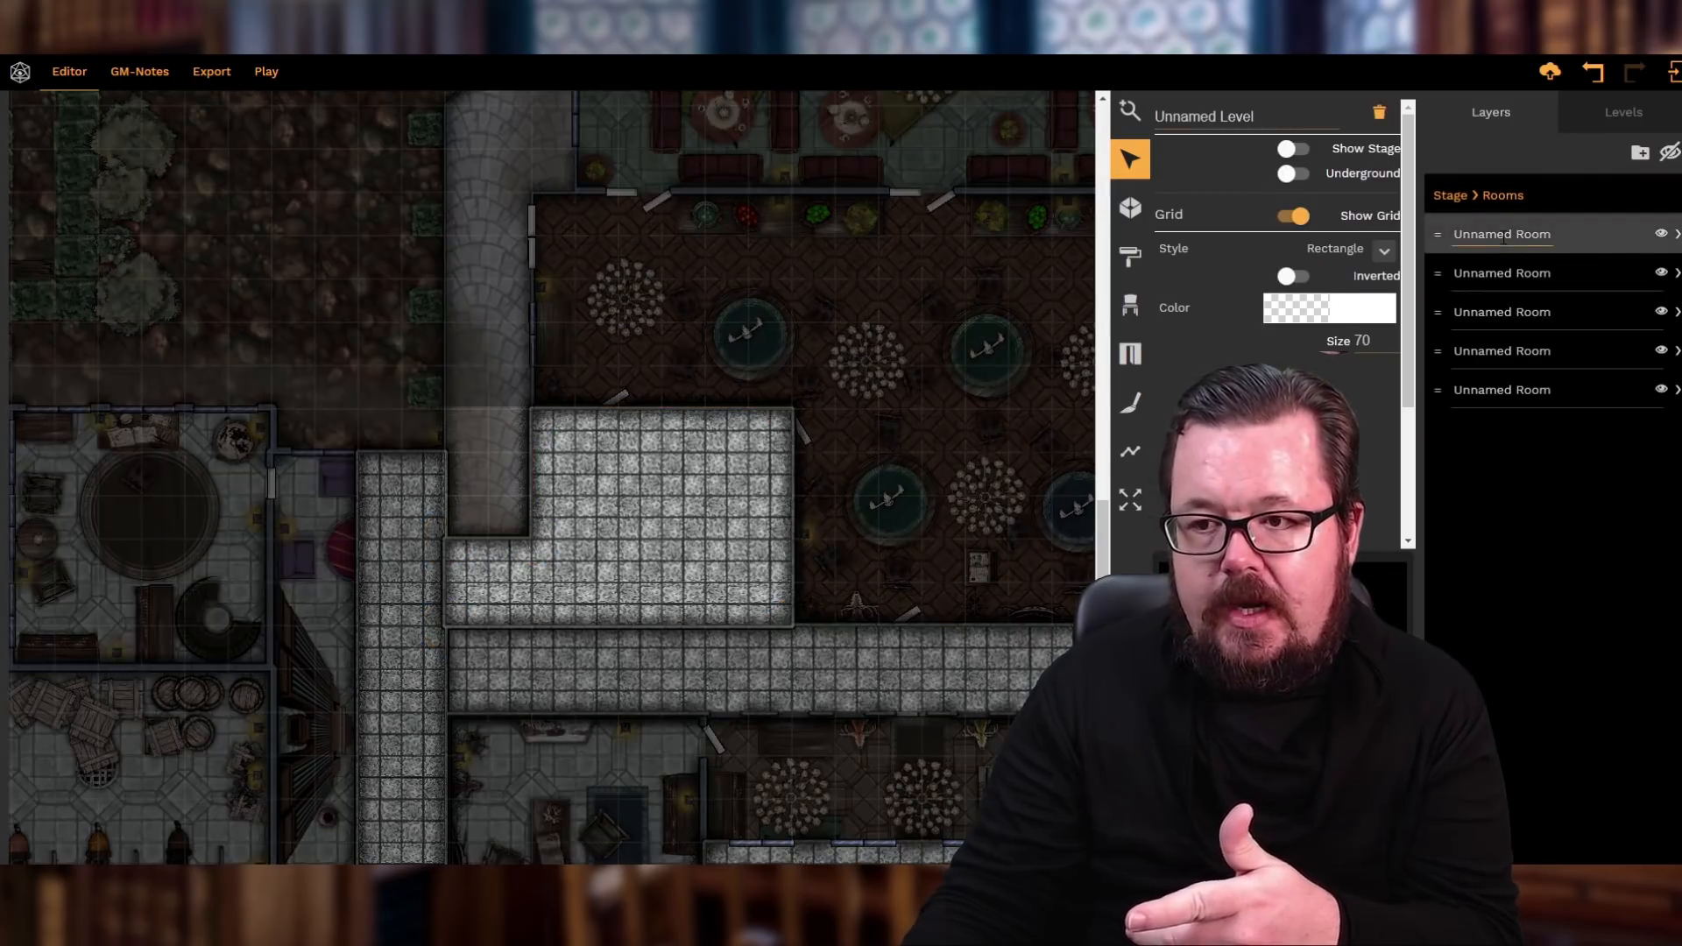
{"action": "double_click", "coordinate": [1529, 235]}
{"action": "type", "text": "BATHROOM"}
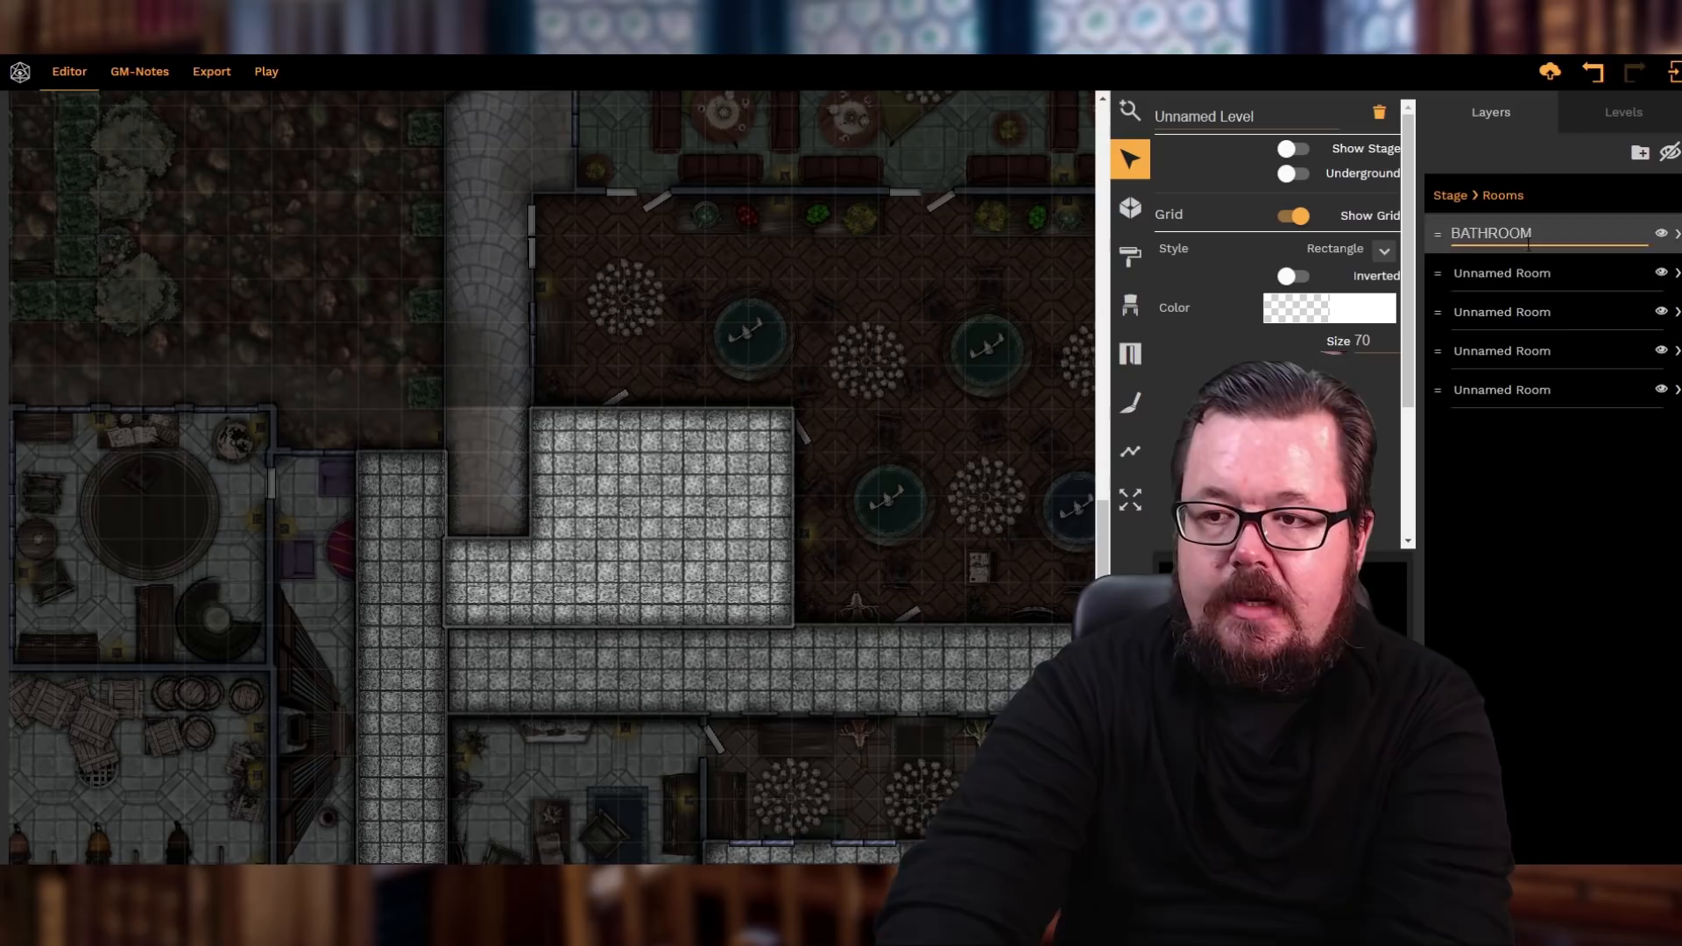
{"action": "key", "text": "Return"}
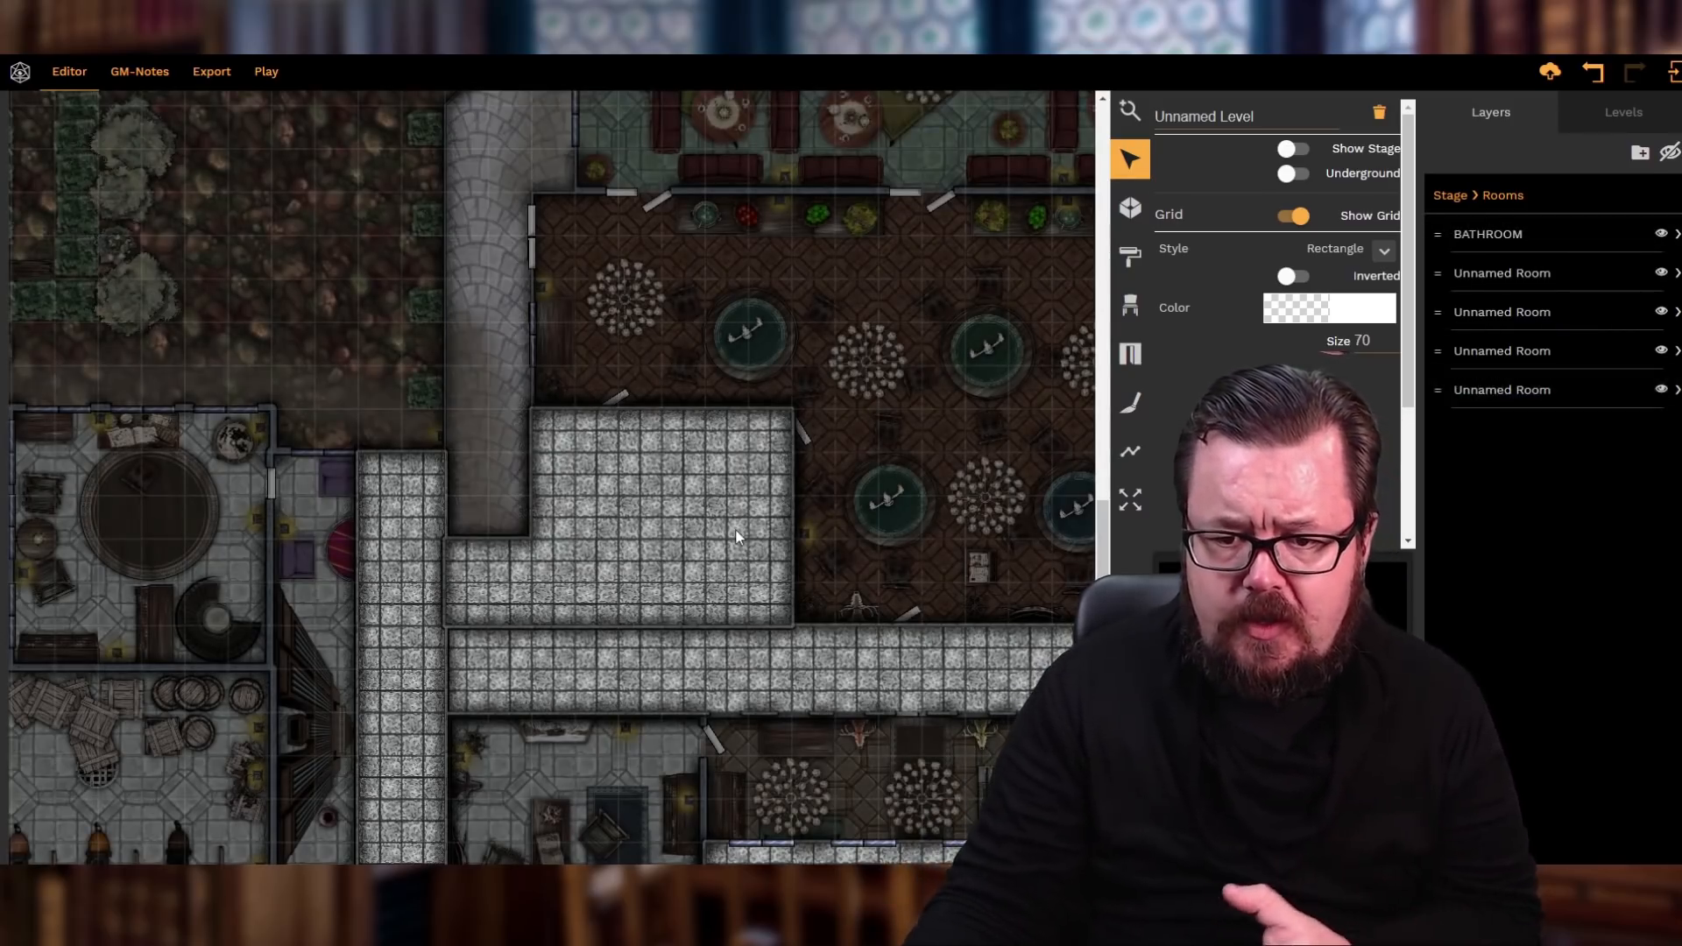
{"action": "left_click", "coordinate": [736, 537]}
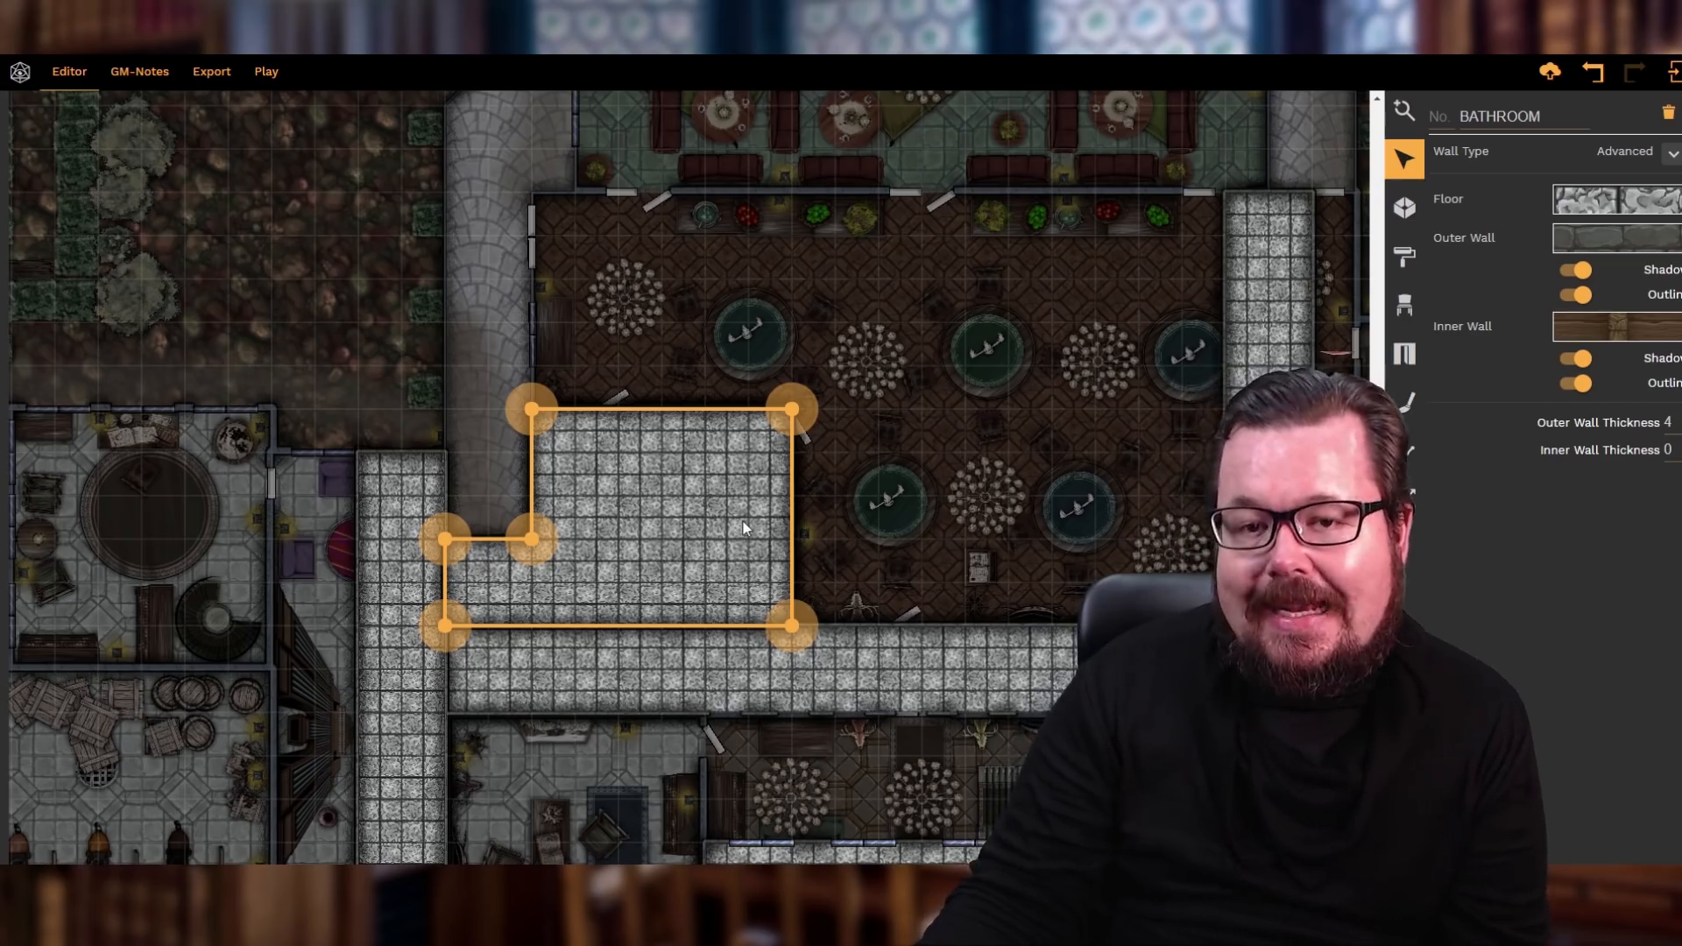
- Draw a room 11 grid squares wide east of the dining-hall corridor, 5 squares deep for its western 6 squares and 4 squares deep beyond
{"action": "scroll", "coordinate": [821, 515], "scroll_direction": "down", "scroll_amount": 1}
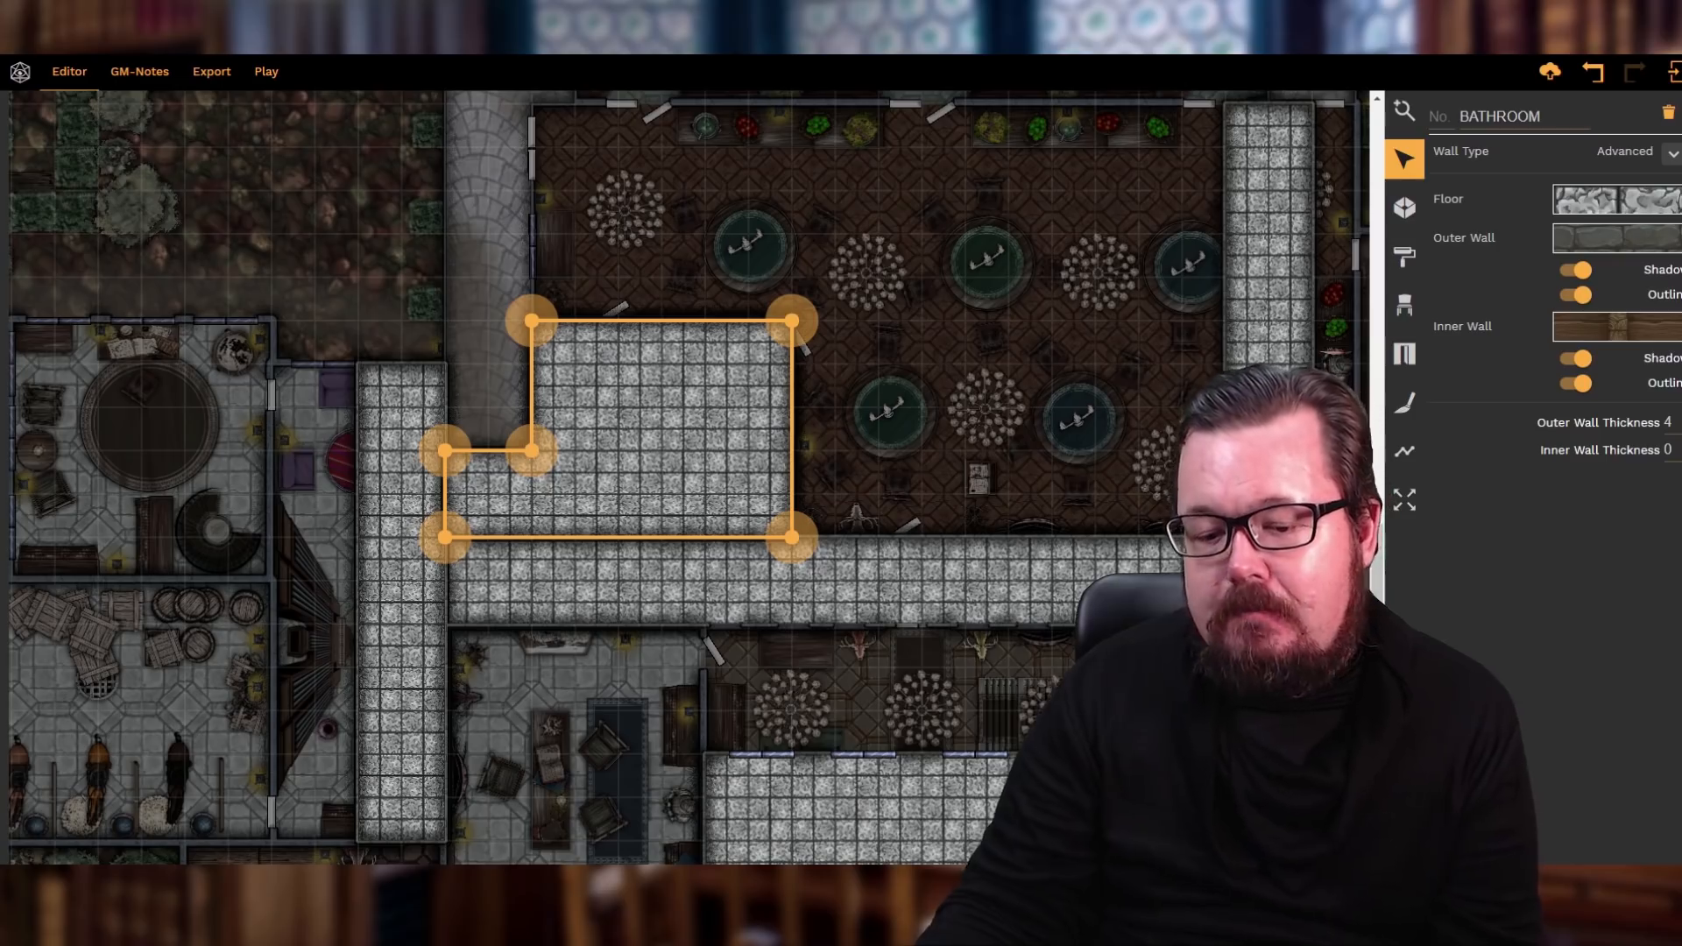
{"action": "scroll", "coordinate": [685, 496], "scroll_direction": "right", "scroll_amount": 3}
{"action": "scroll", "coordinate": [686, 478], "scroll_direction": "right", "scroll_amount": 2}
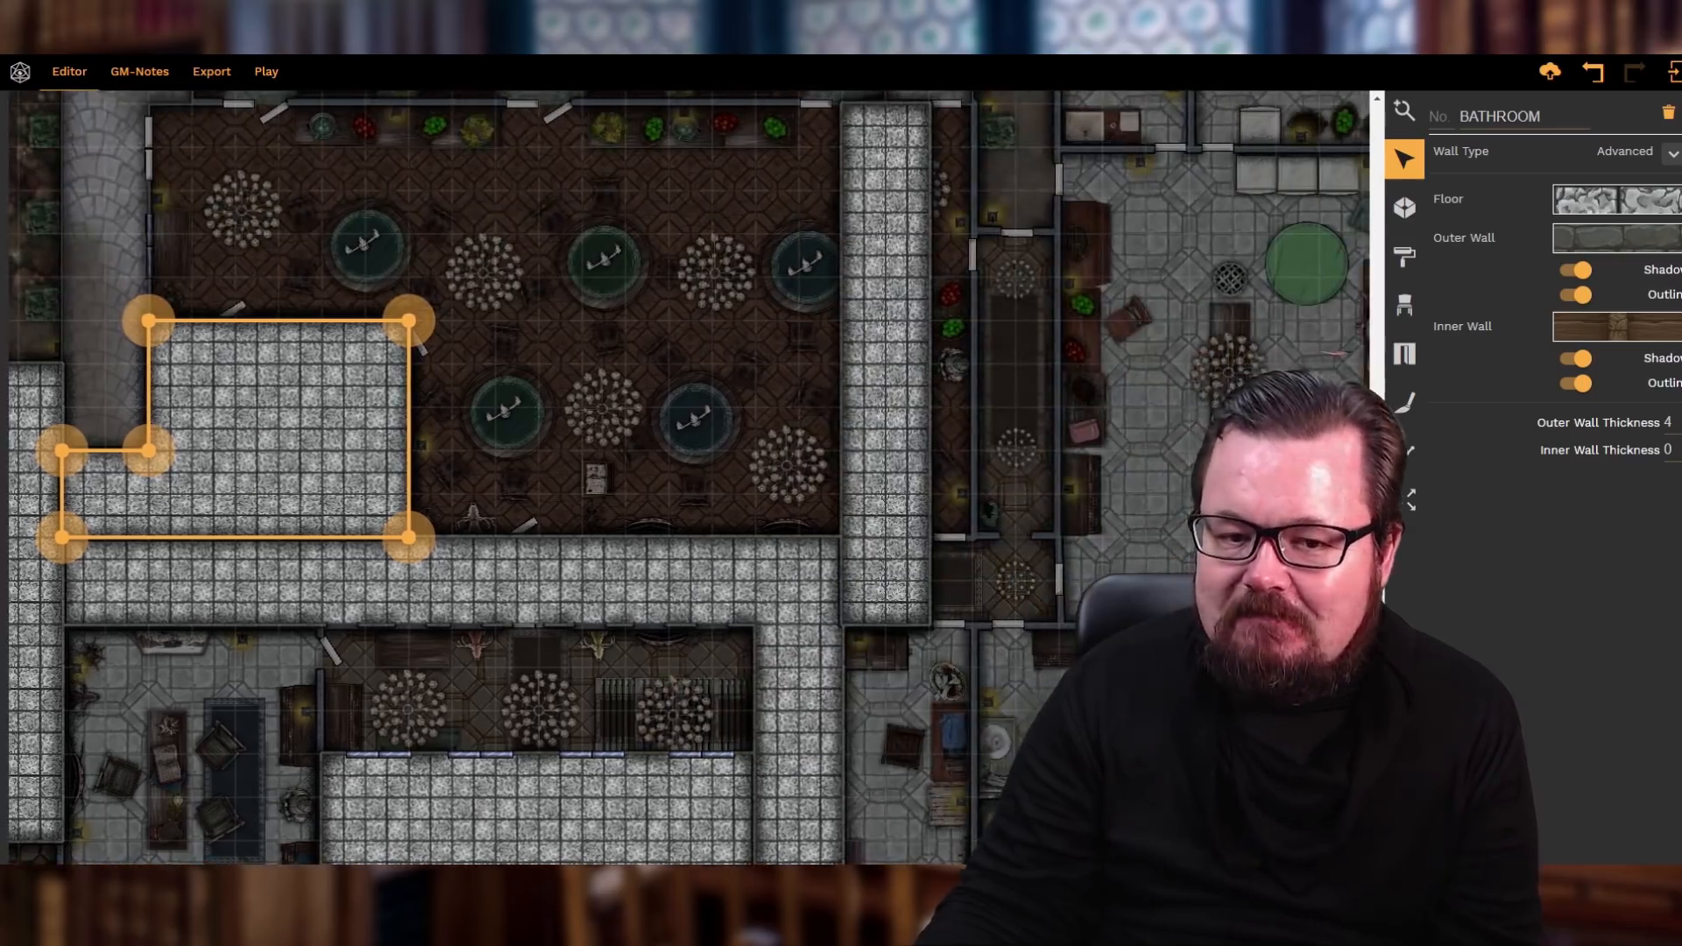
{"action": "scroll", "coordinate": [686, 477], "scroll_direction": "left", "scroll_amount": 1}
{"action": "scroll", "coordinate": [686, 477], "scroll_direction": "up", "scroll_amount": 3}
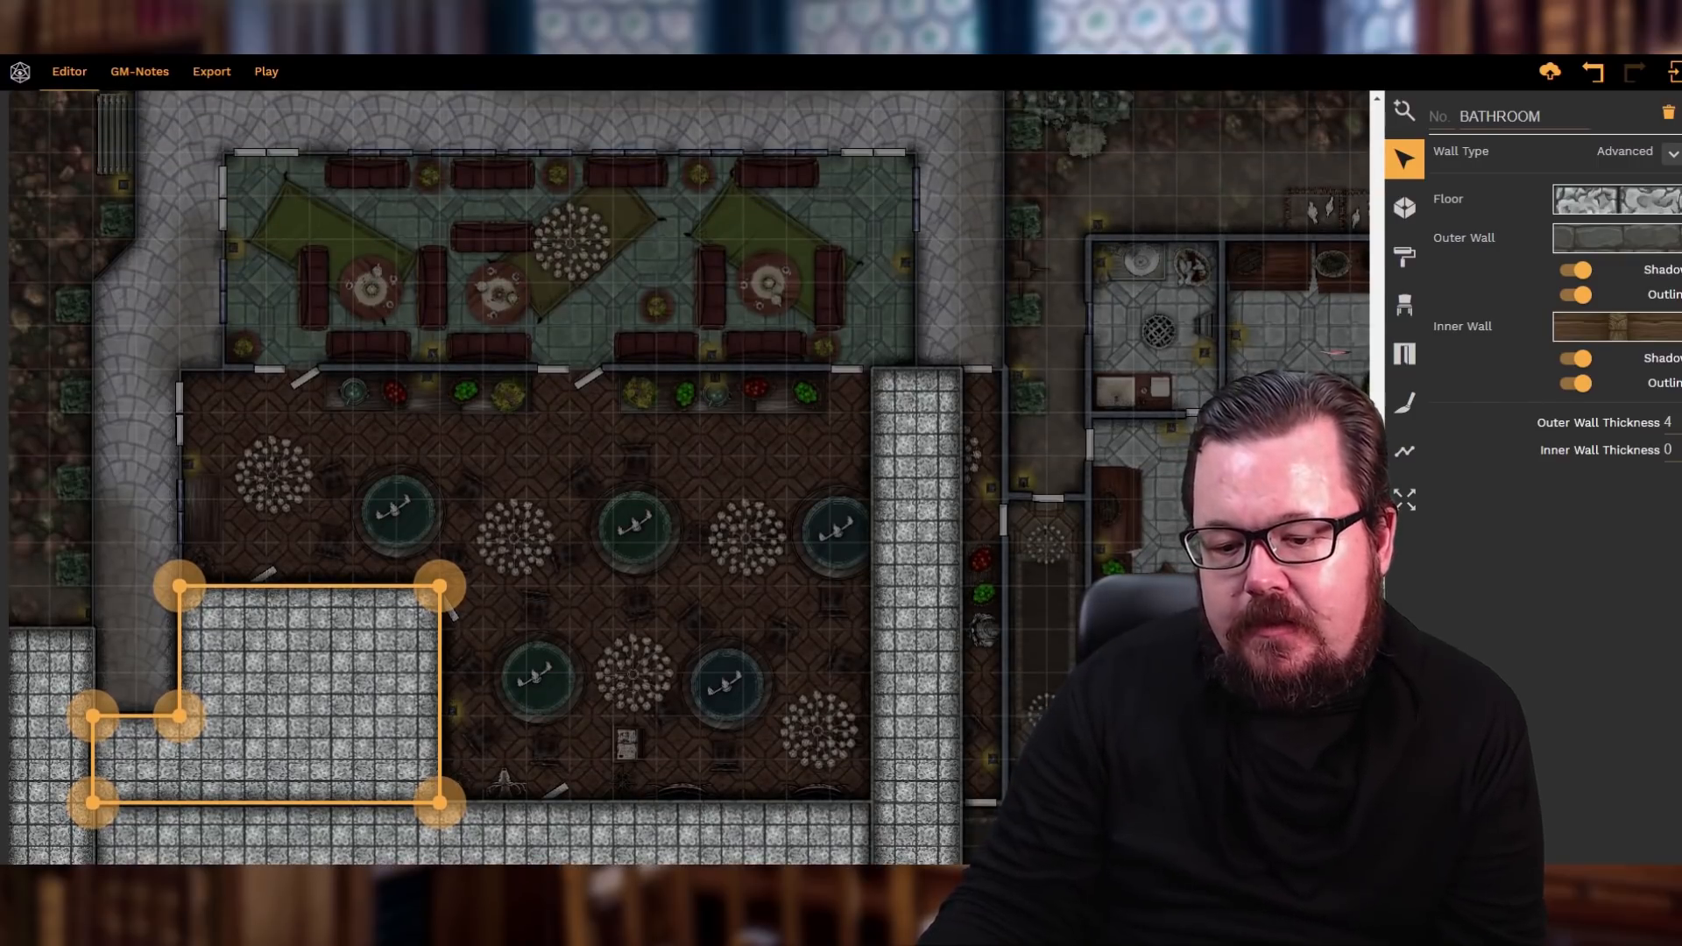
{"action": "scroll", "coordinate": [686, 478], "scroll_direction": "right", "scroll_amount": 2}
{"action": "scroll", "coordinate": [1110, 392], "scroll_direction": "right", "scroll_amount": 3}
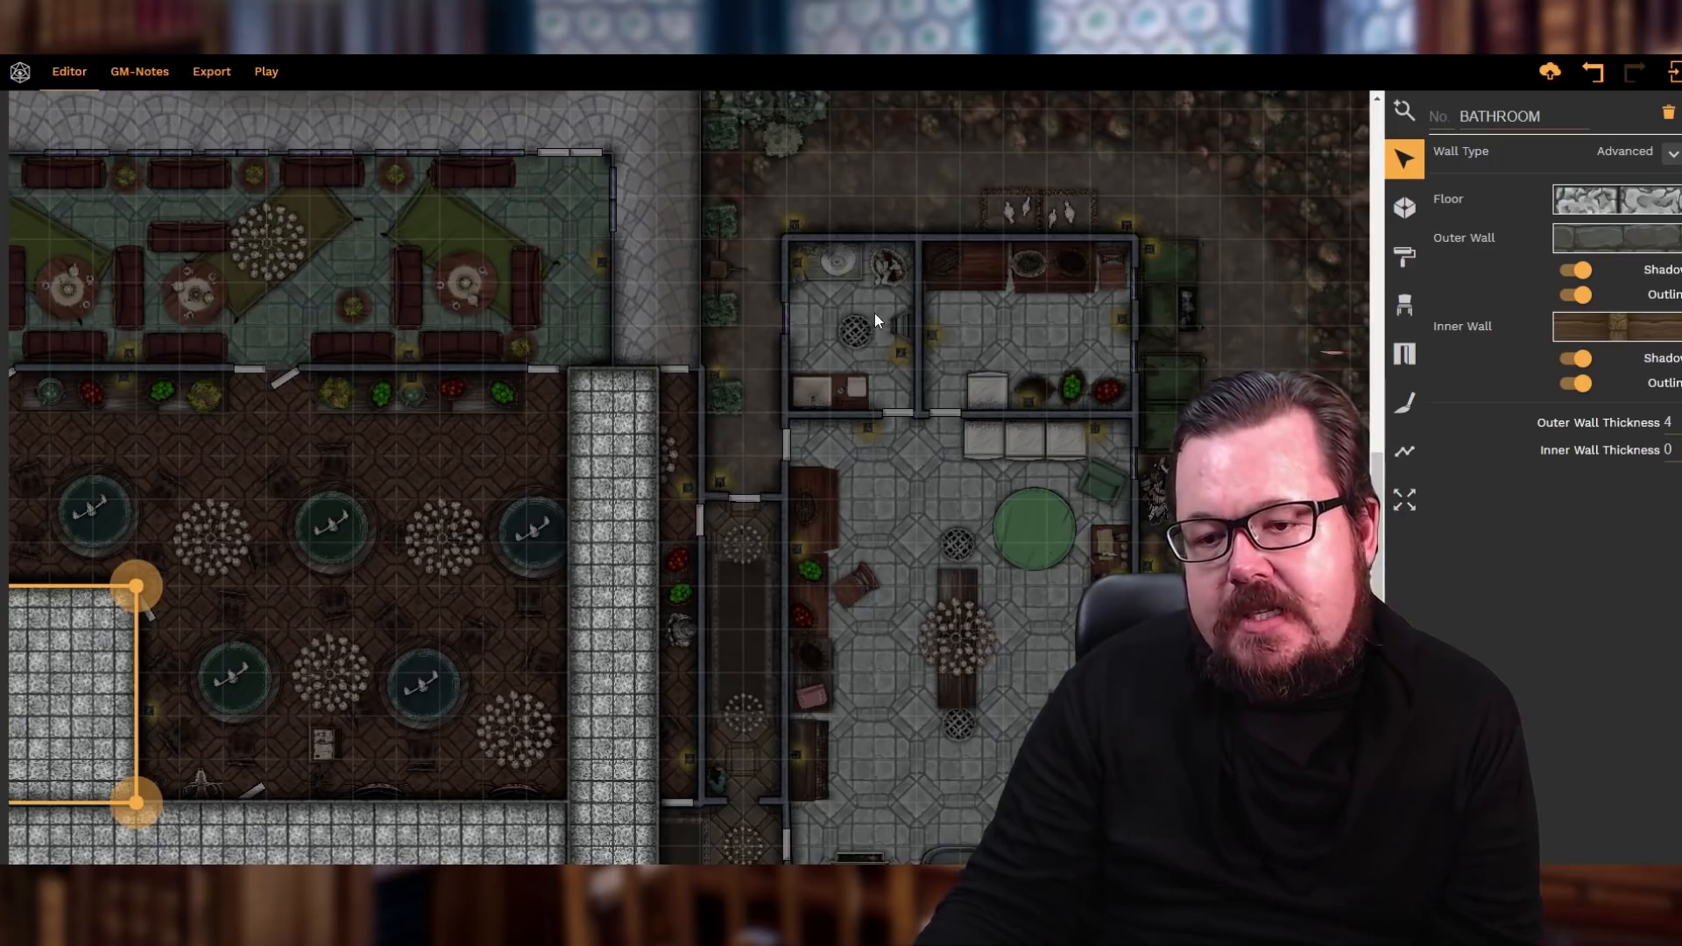
{"action": "left_click", "coordinate": [1404, 210]}
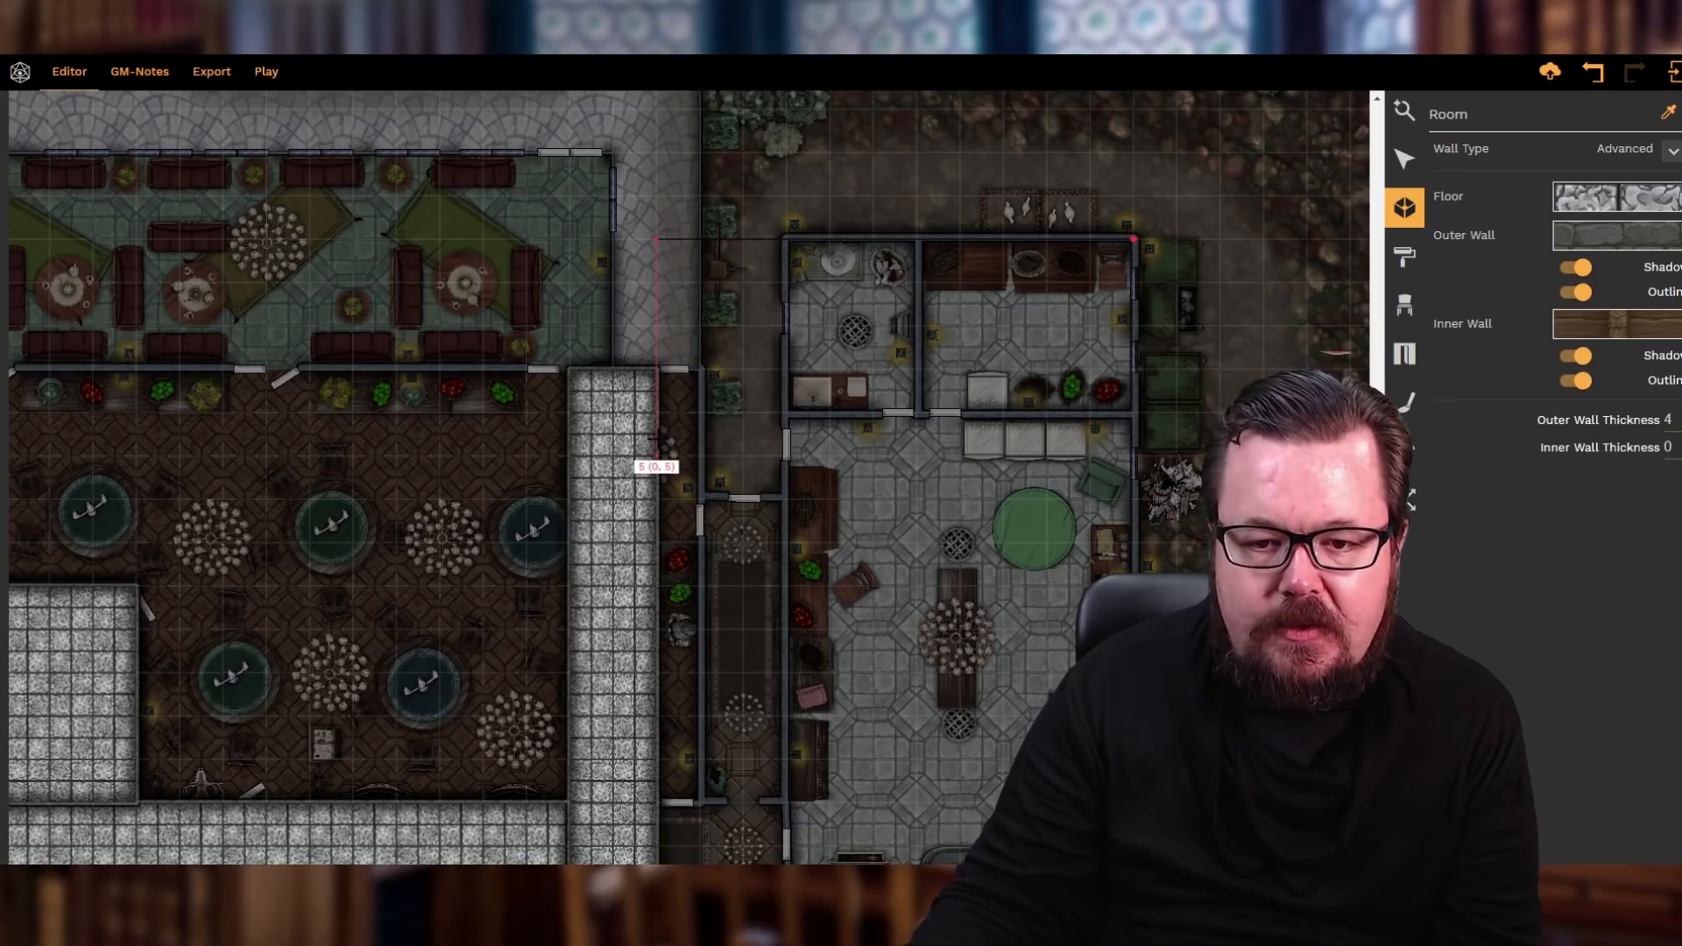
{"action": "left_click", "coordinate": [656, 453]}
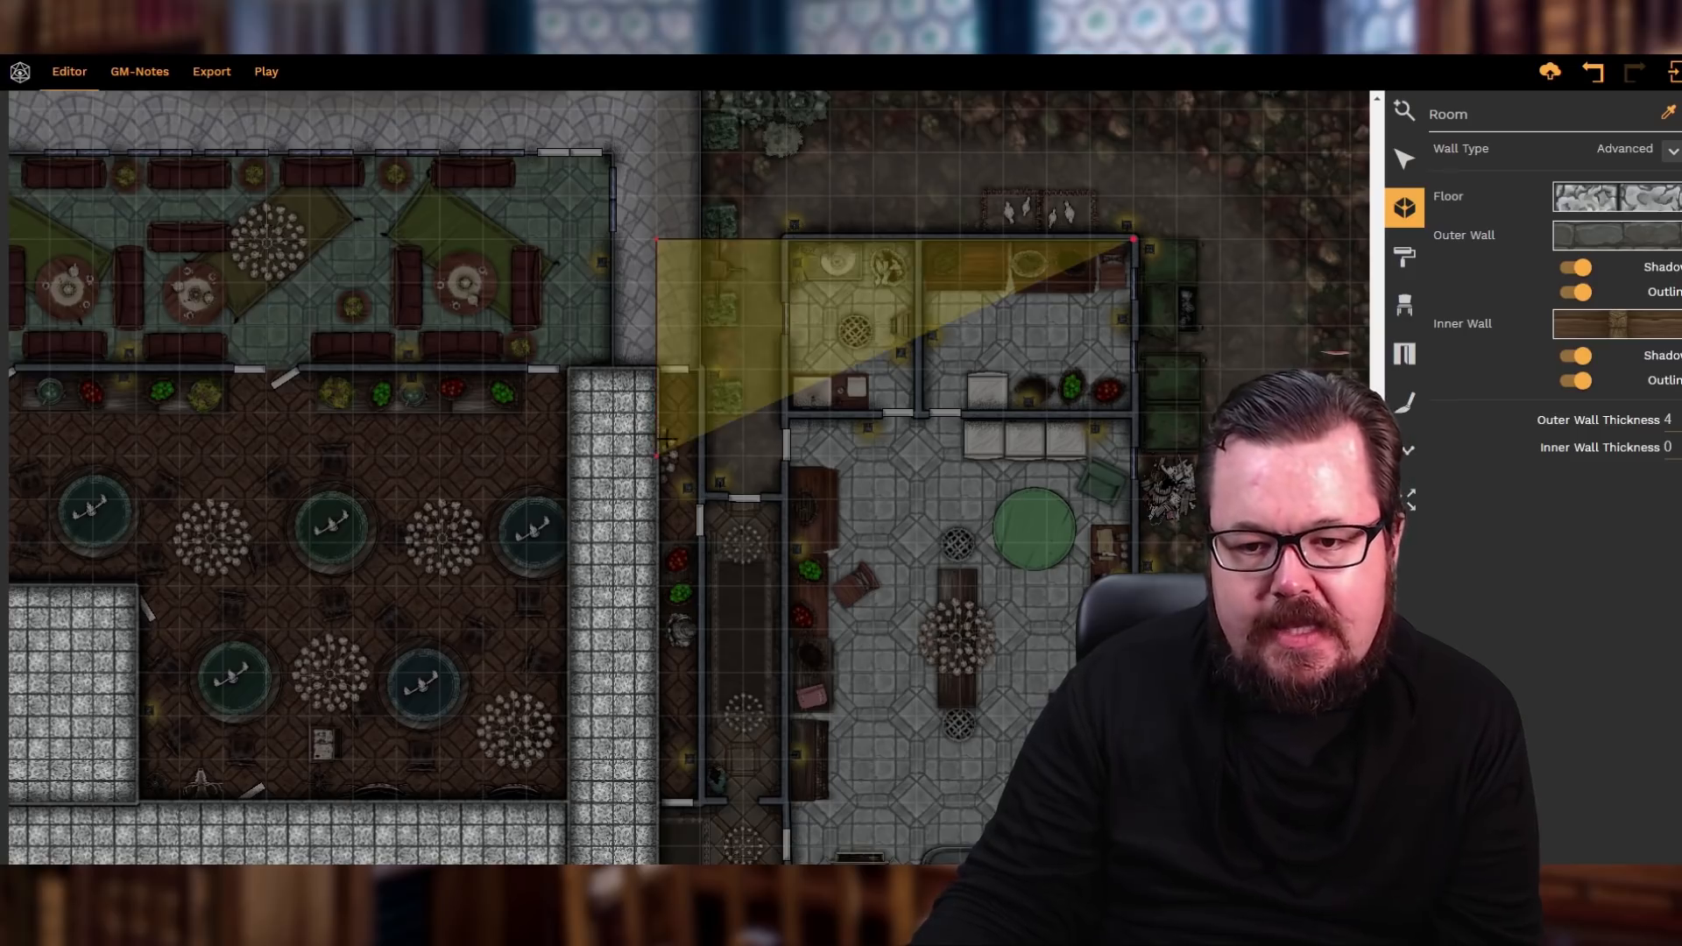
{"action": "left_click", "coordinate": [902, 453]}
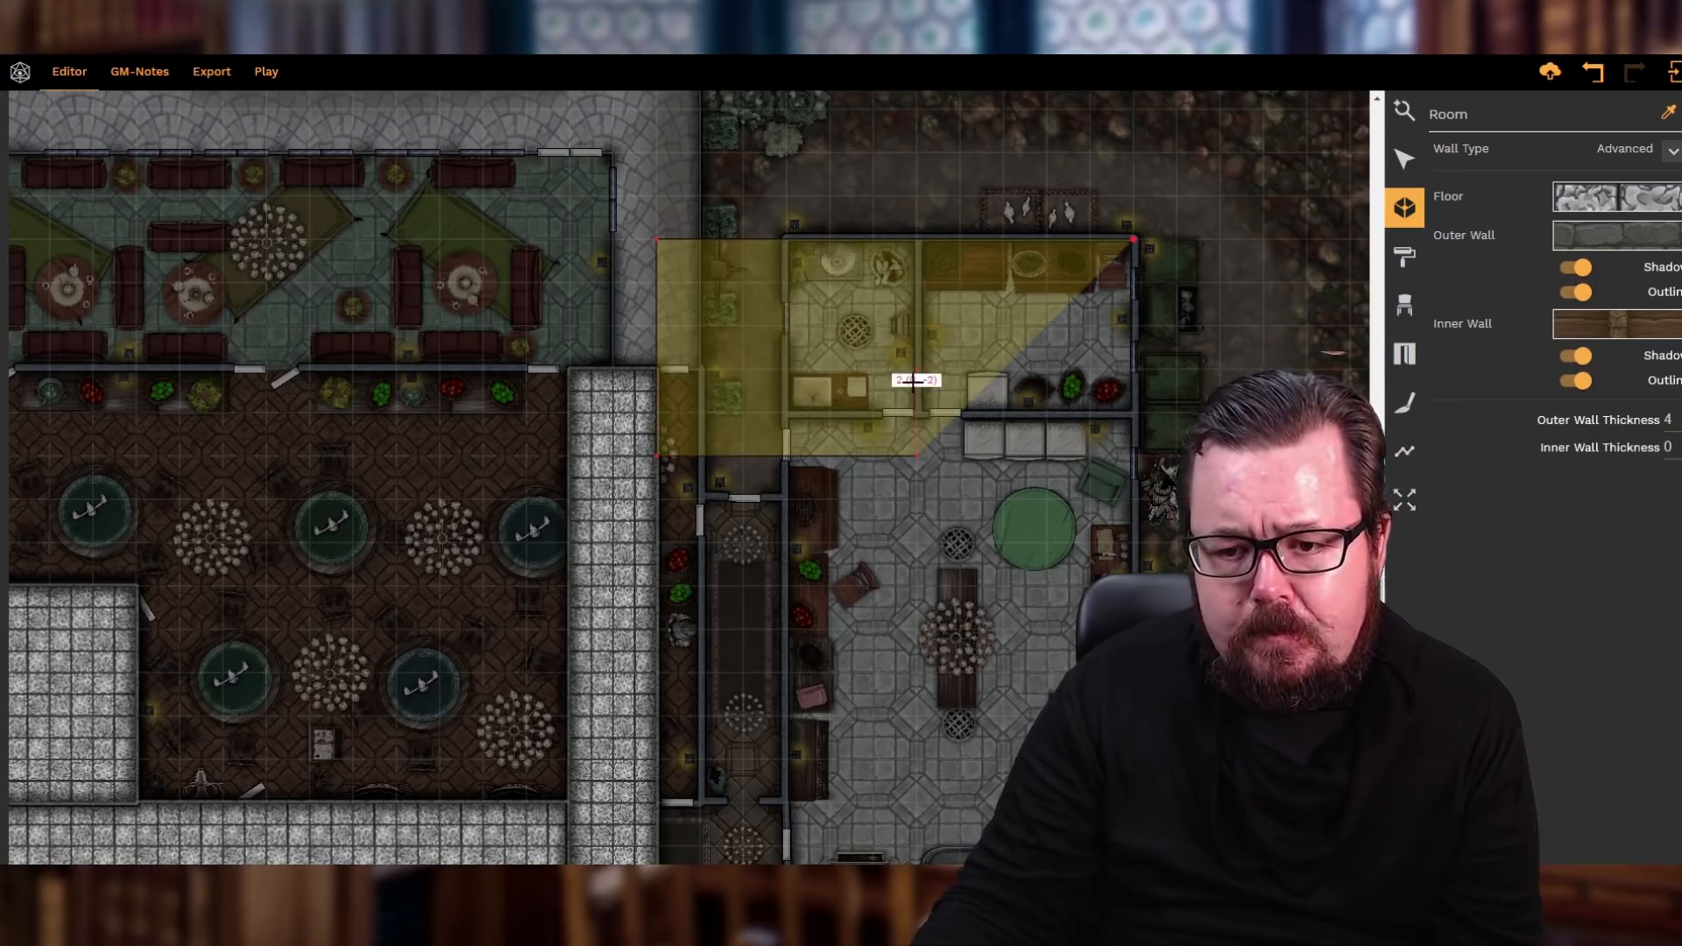
{"action": "left_click", "coordinate": [916, 412]}
{"action": "left_click", "coordinate": [1133, 412]}
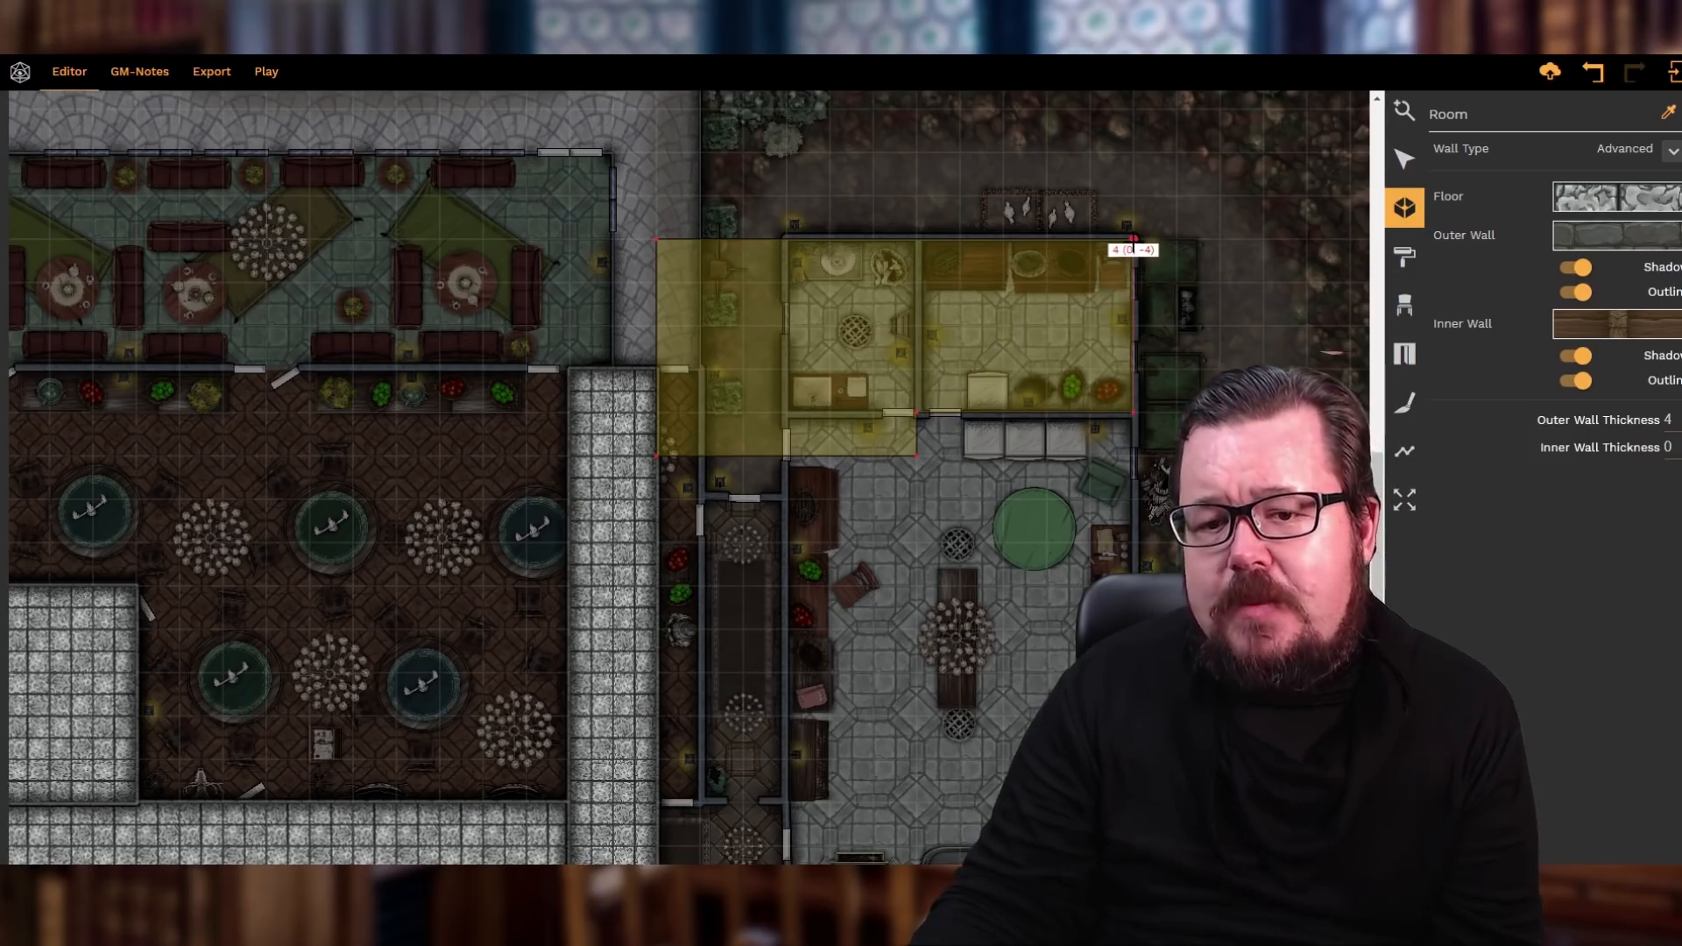
{"action": "left_click", "coordinate": [1133, 237]}
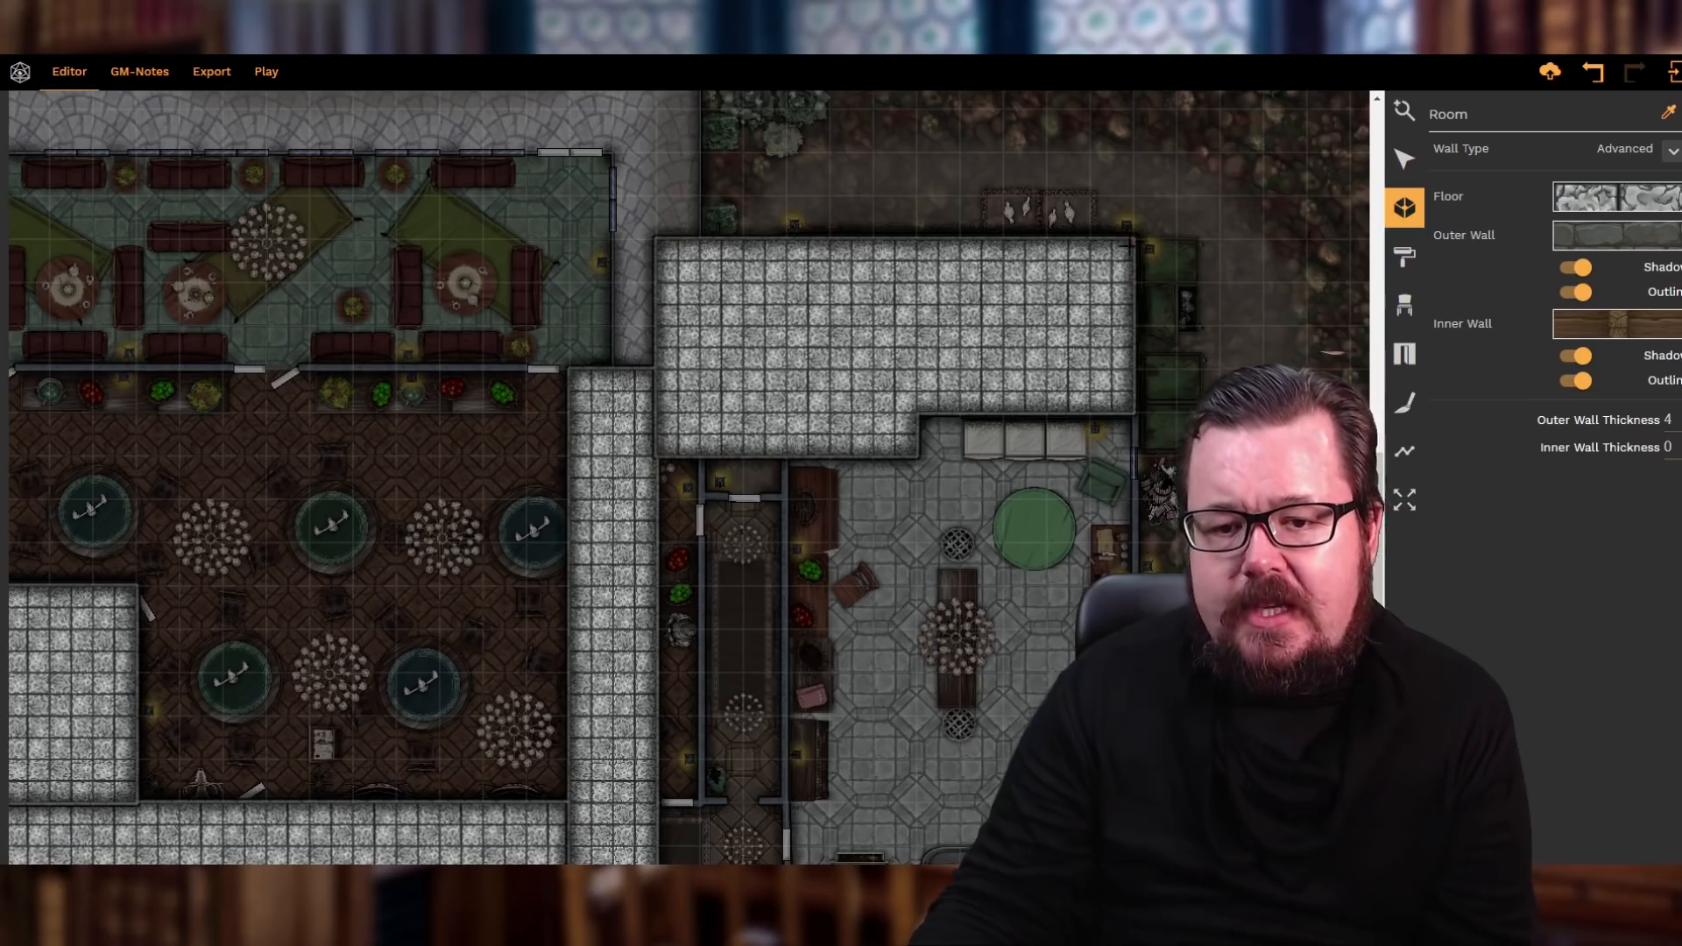
- Rename the newly drawn 11-square-wide room as "F Bathroom" in the list of rooms
{"action": "scroll", "coordinate": [921, 460], "scroll_direction": "down", "scroll_amount": 1}
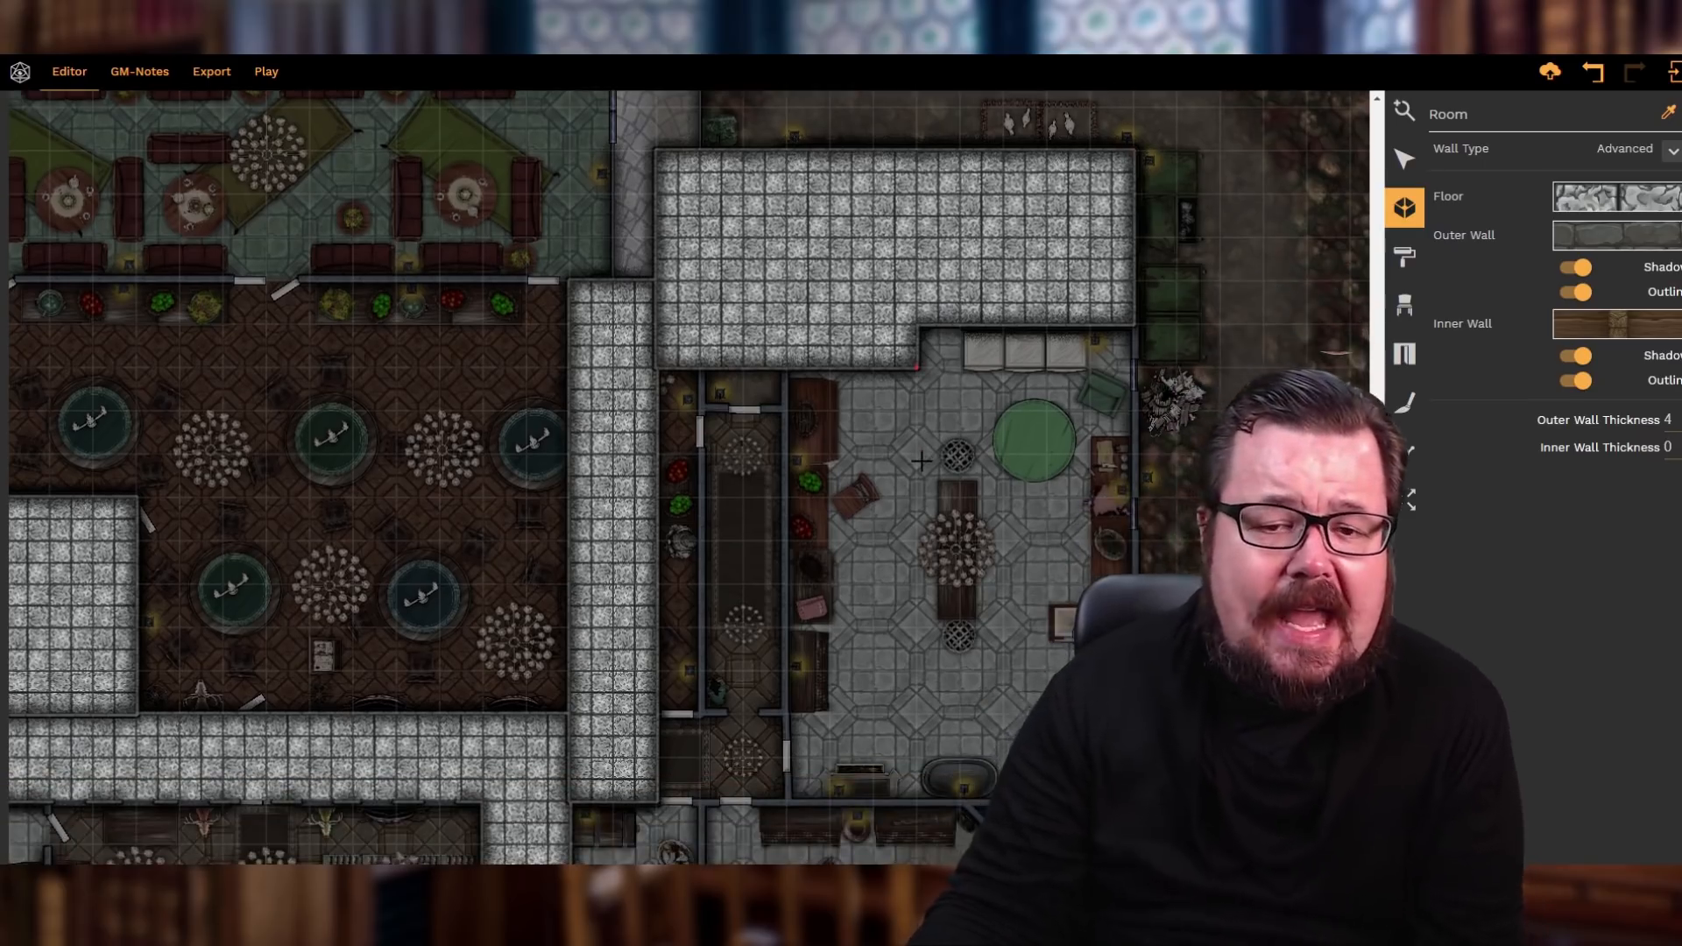
{"action": "scroll", "coordinate": [921, 460], "scroll_direction": "up", "scroll_amount": 2}
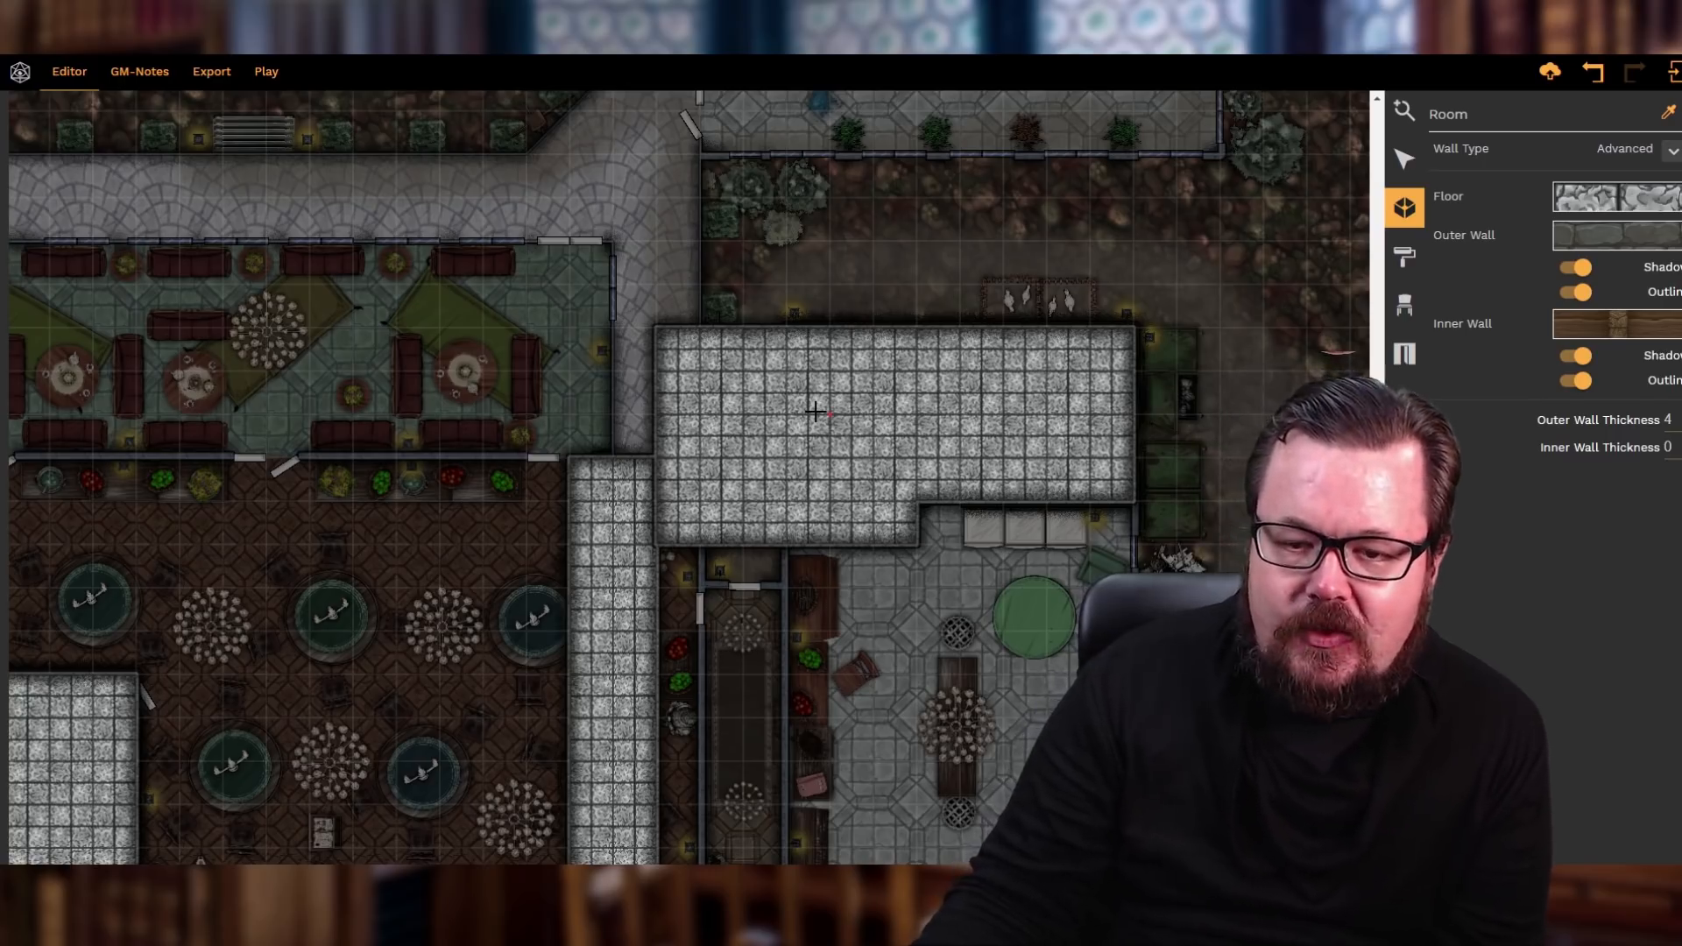
{"action": "scroll", "coordinate": [814, 411], "scroll_direction": "down", "scroll_amount": 2}
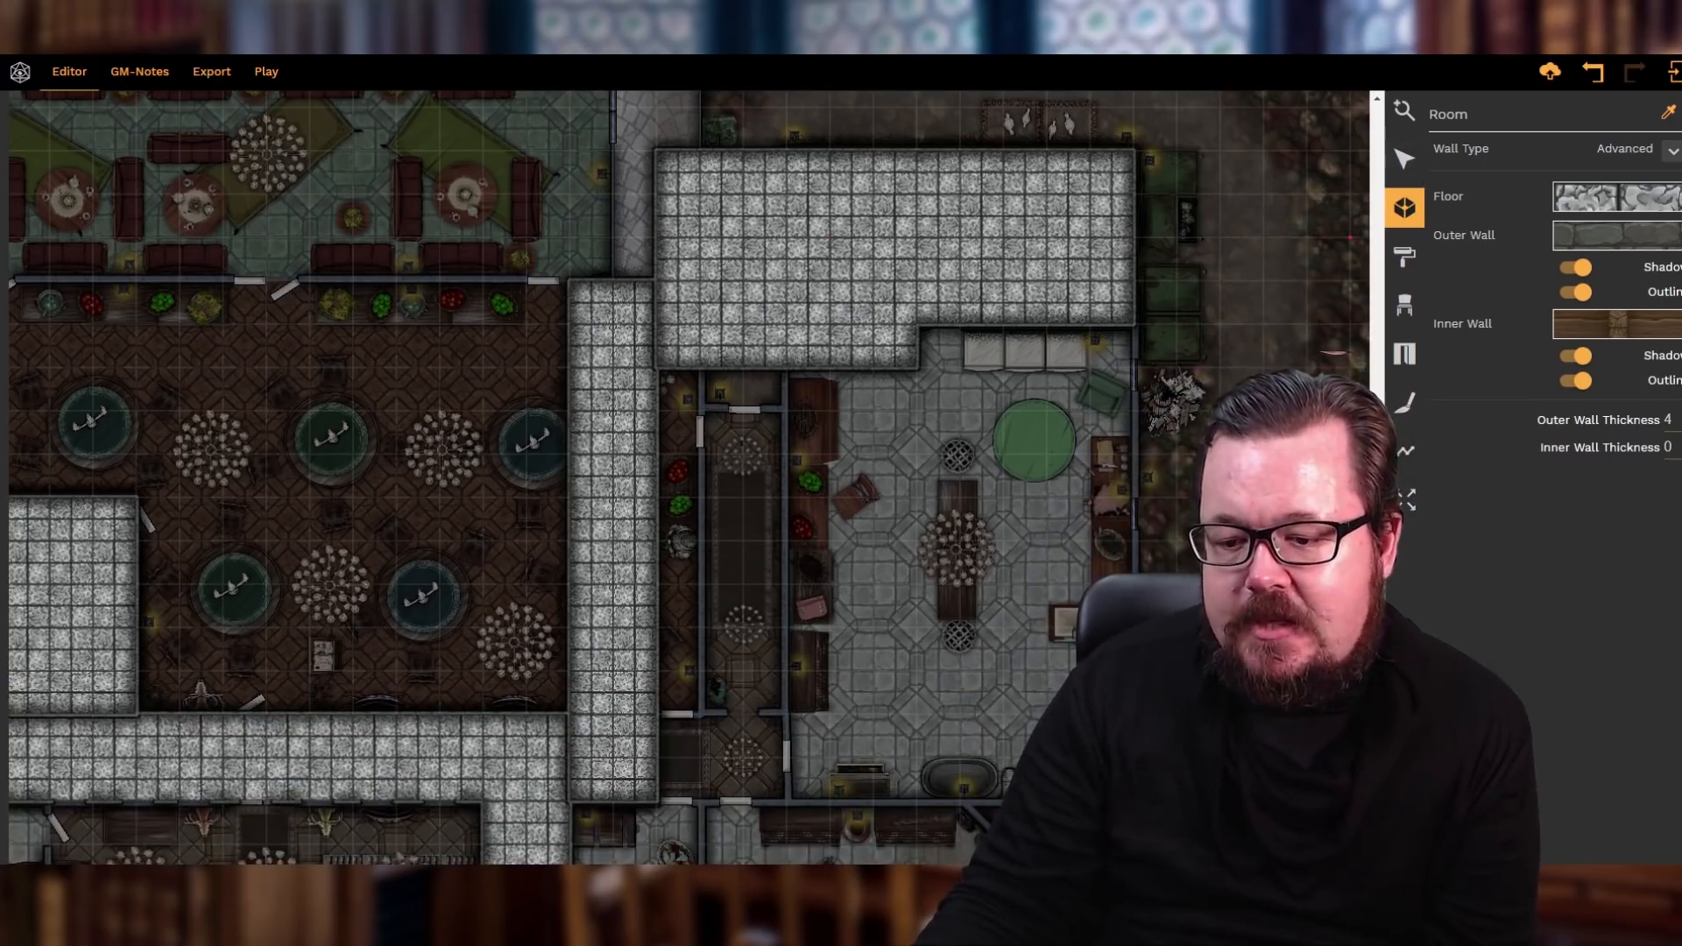
{"action": "left_click", "coordinate": [1674, 72]}
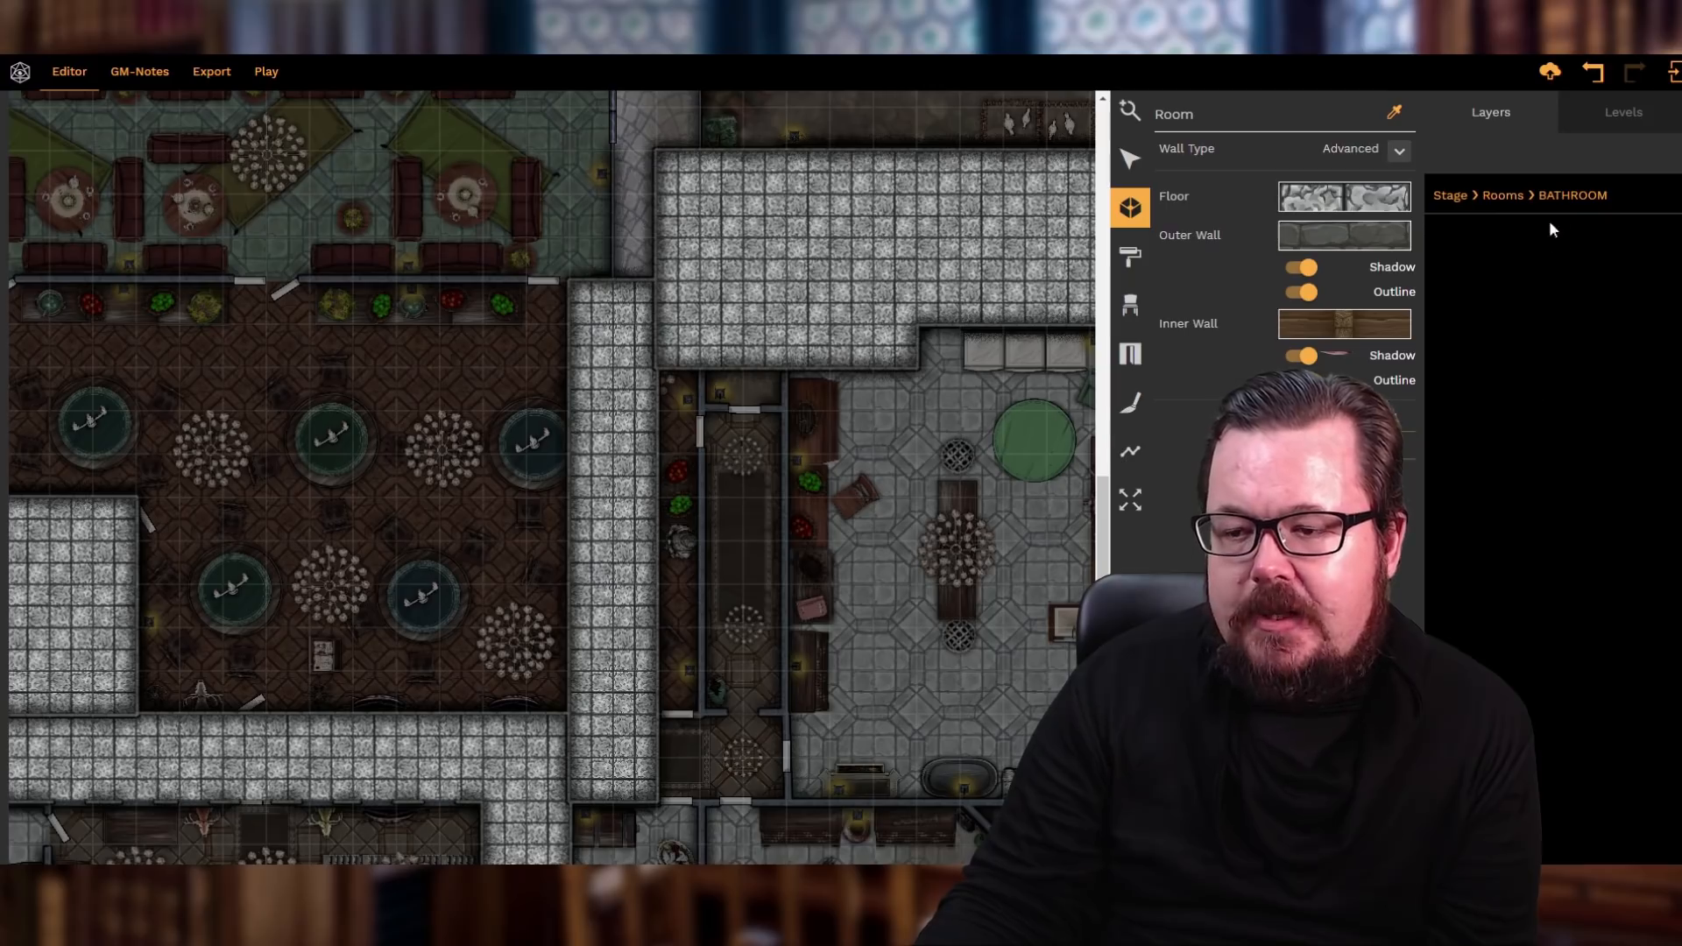
{"action": "left_click", "coordinate": [1502, 196]}
{"action": "double_click", "coordinate": [1503, 233]}
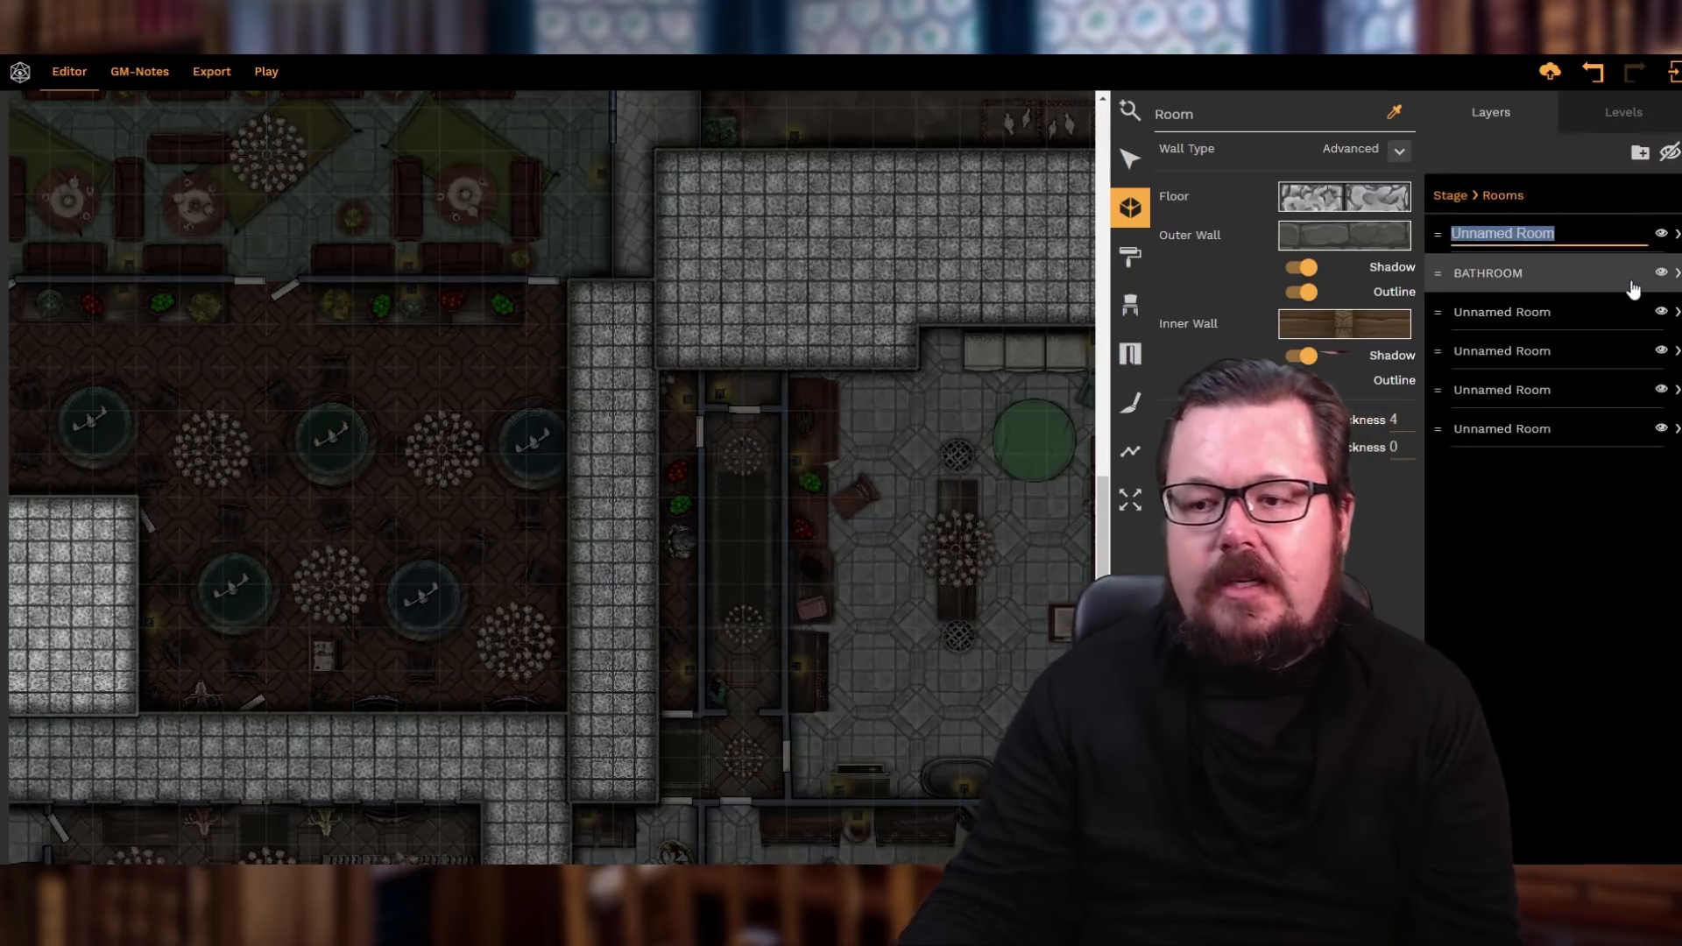
{"action": "type", "text": "F"}
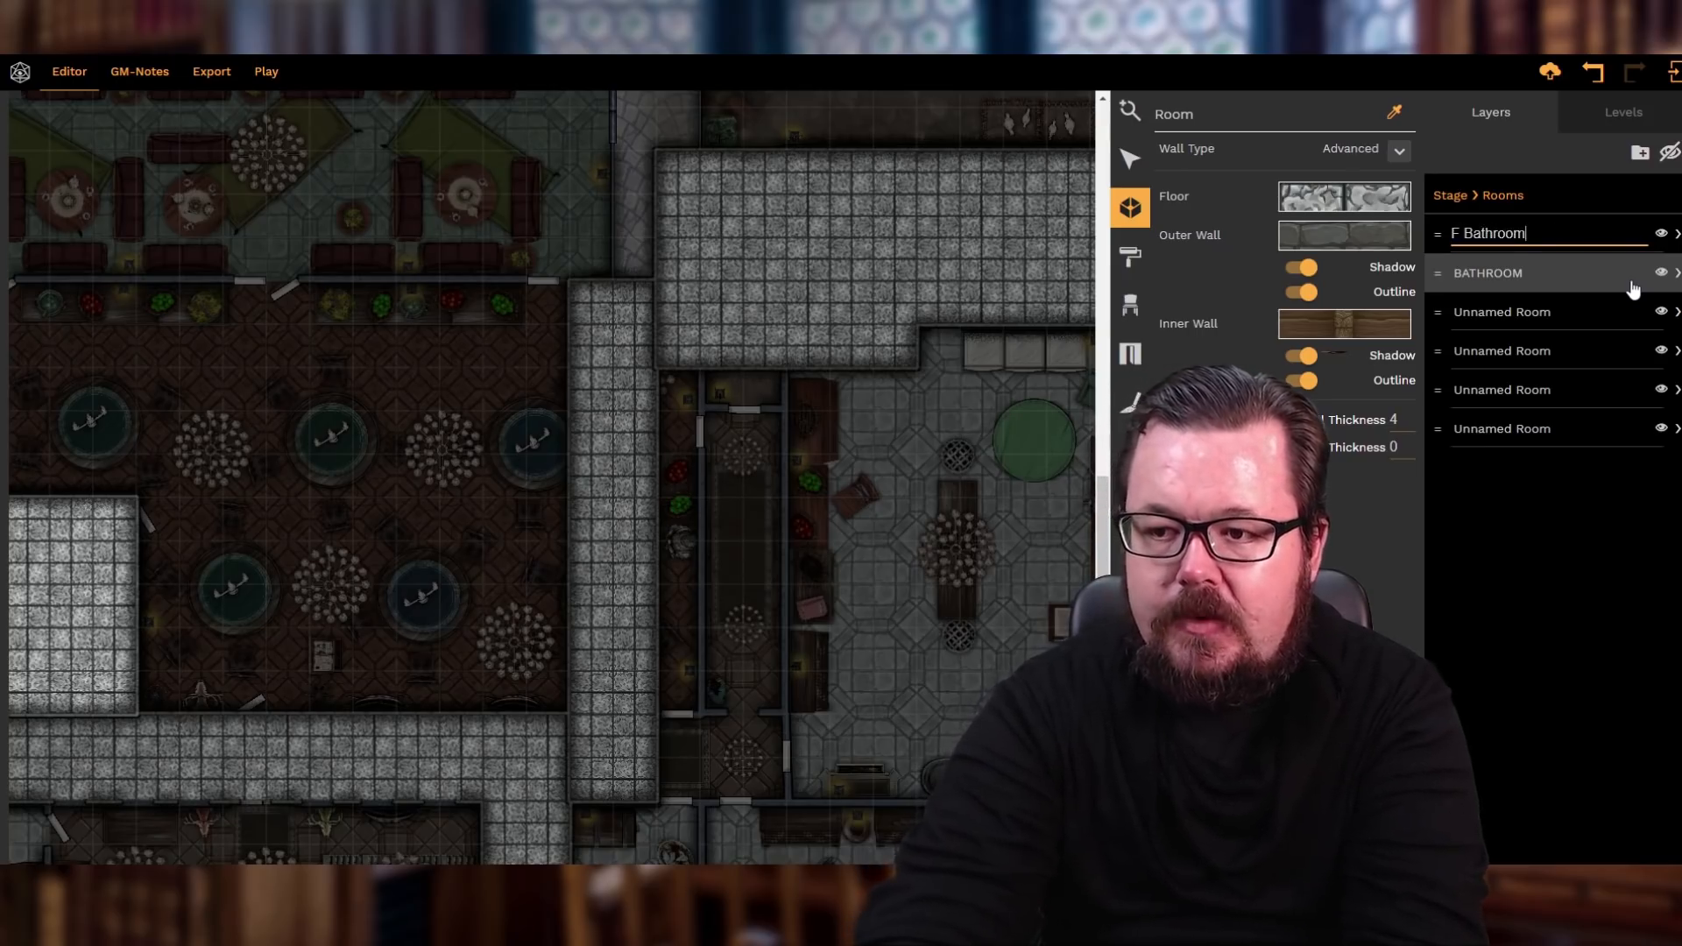
{"action": "type", "text": " Bathroom"}
{"action": "key", "text": "Return"}
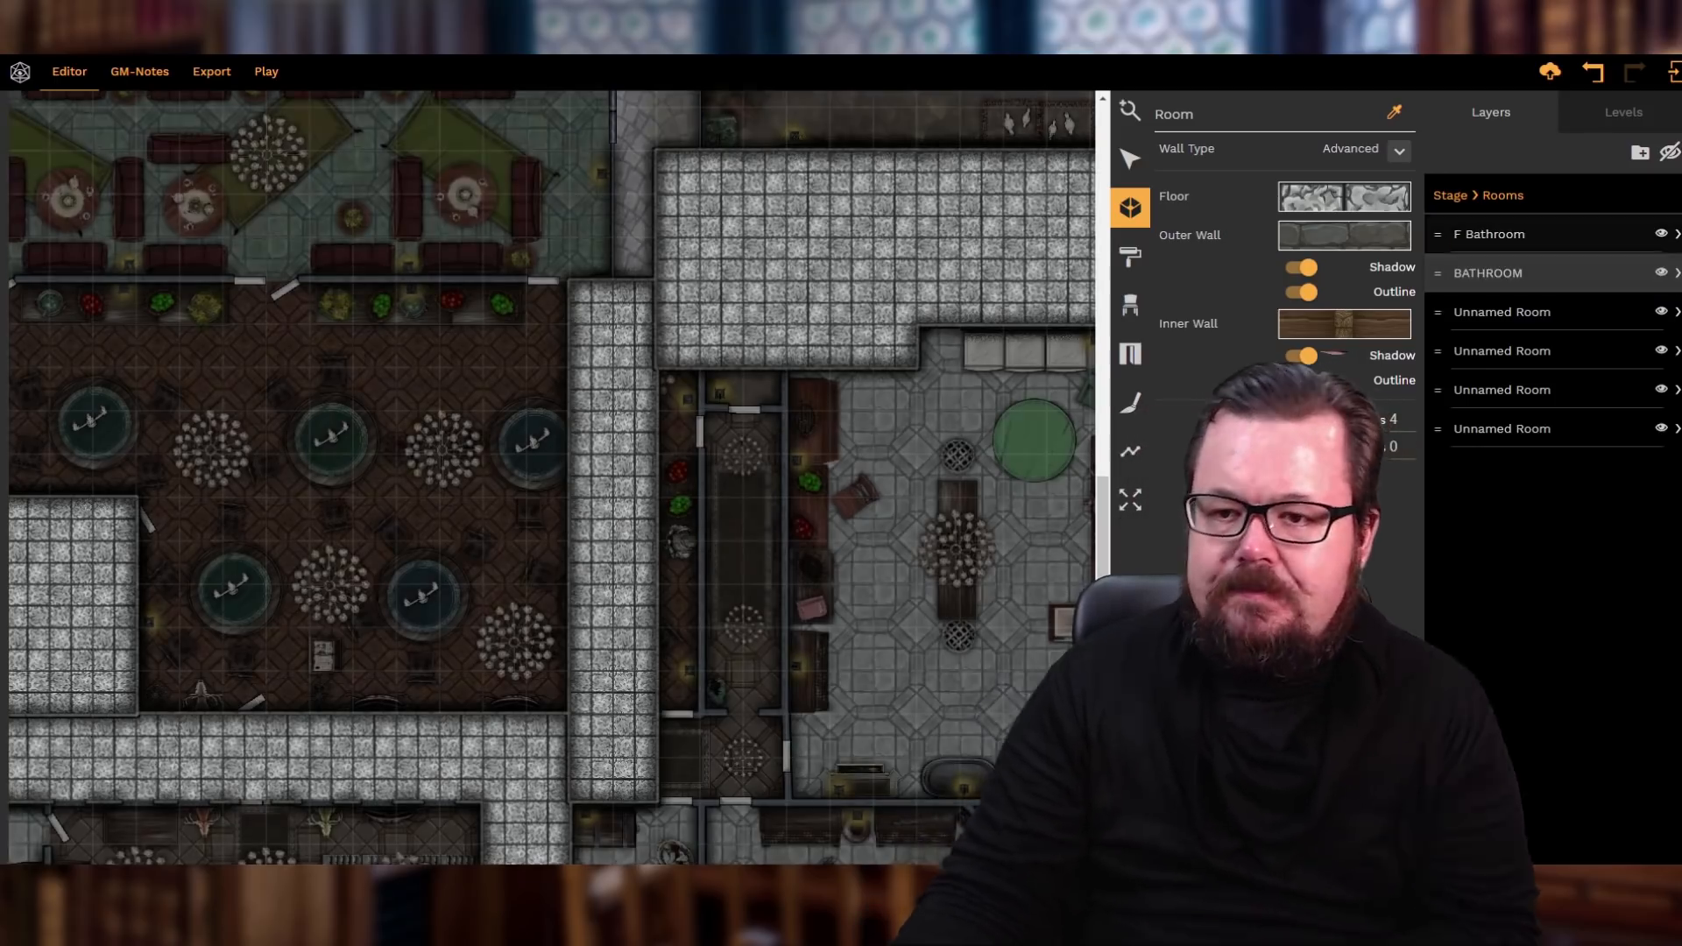
{"action": "left_click", "coordinate": [1674, 72]}
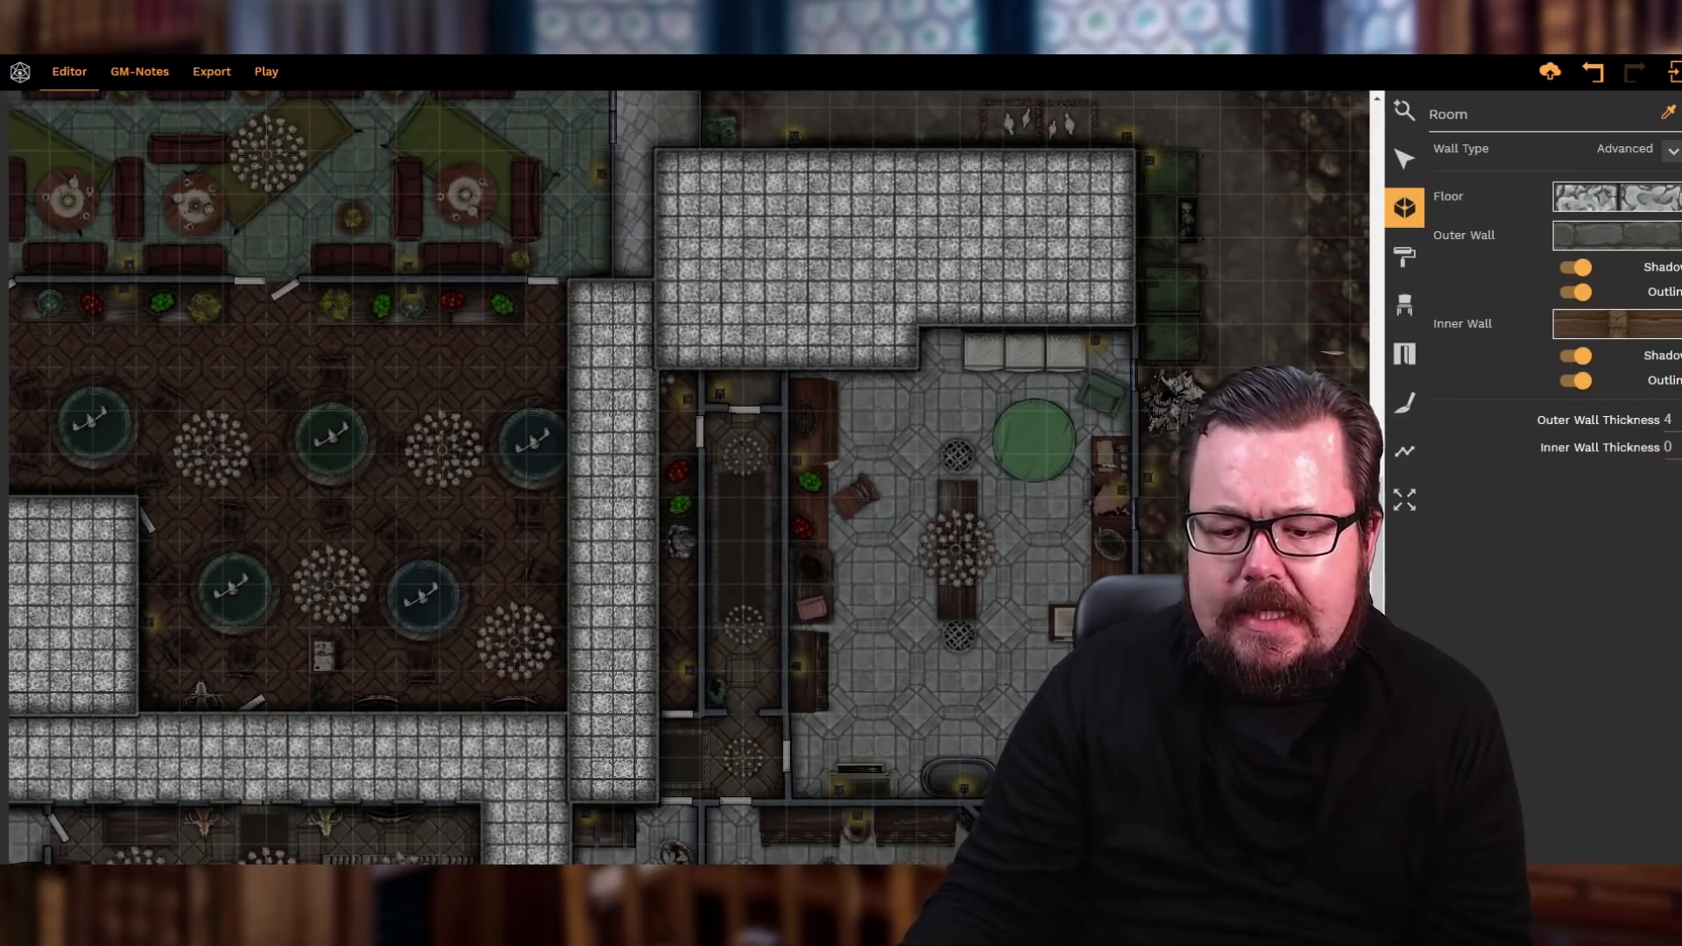
{"action": "scroll", "coordinate": [689, 477], "scroll_direction": "left", "scroll_amount": 2}
{"action": "scroll", "coordinate": [689, 477], "scroll_direction": "right", "scroll_amount": 2}
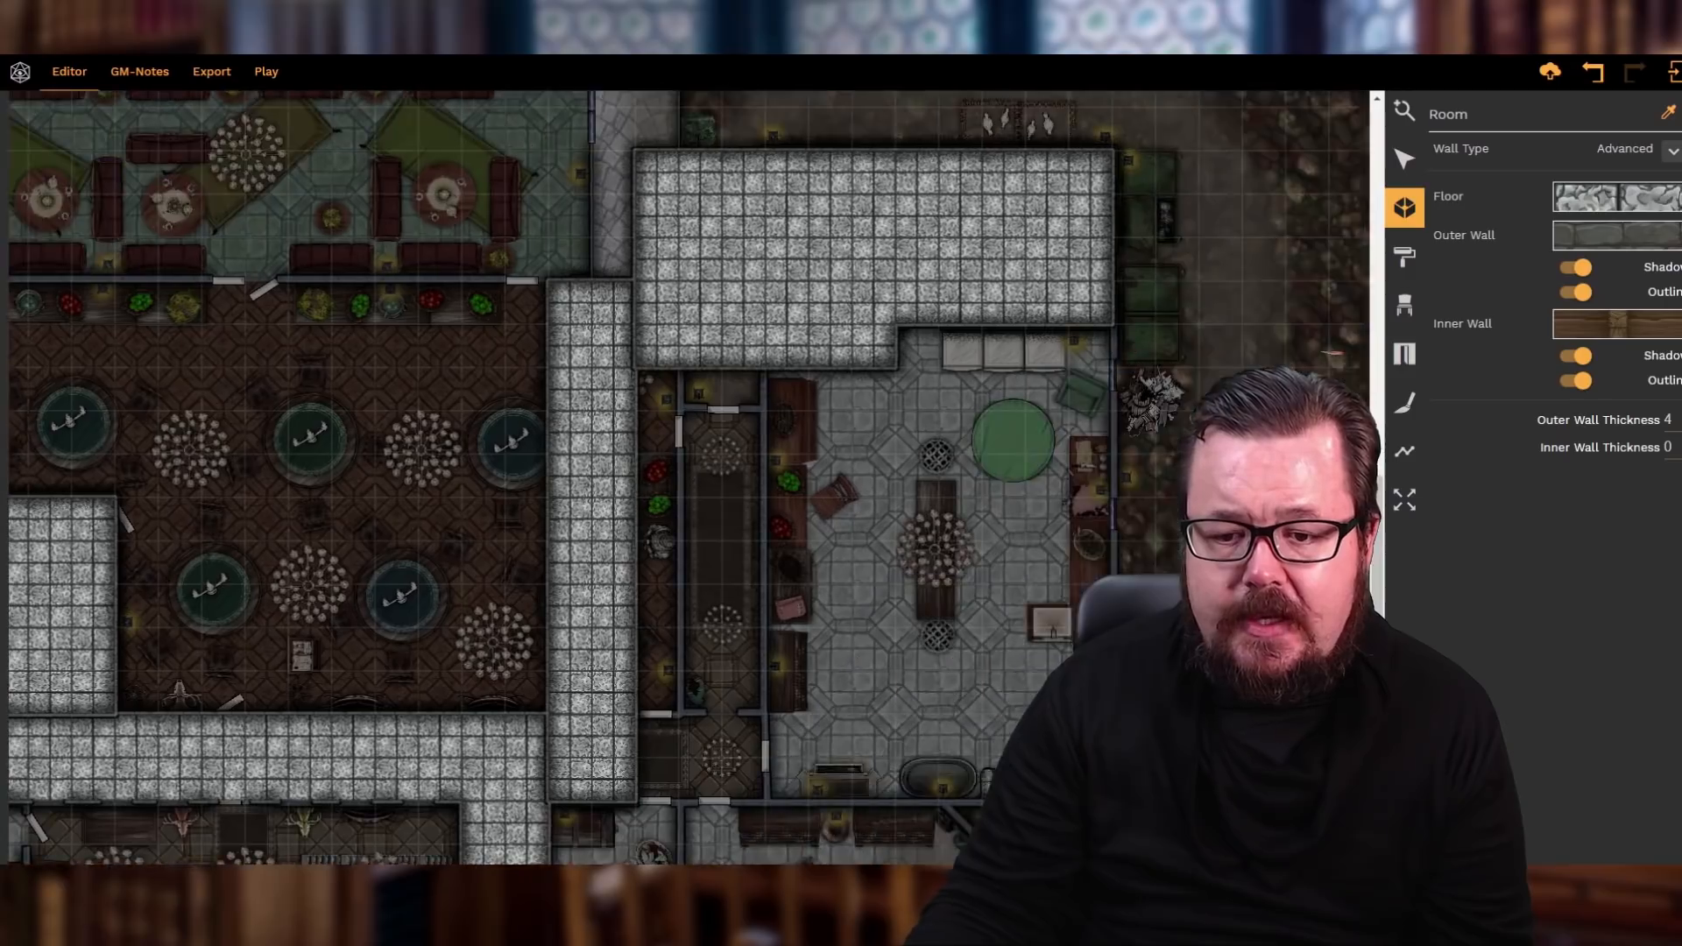
{"action": "scroll", "coordinate": [689, 478], "scroll_direction": "left", "scroll_amount": 1}
{"action": "scroll", "coordinate": [942, 436], "scroll_direction": "down", "scroll_amount": 3}
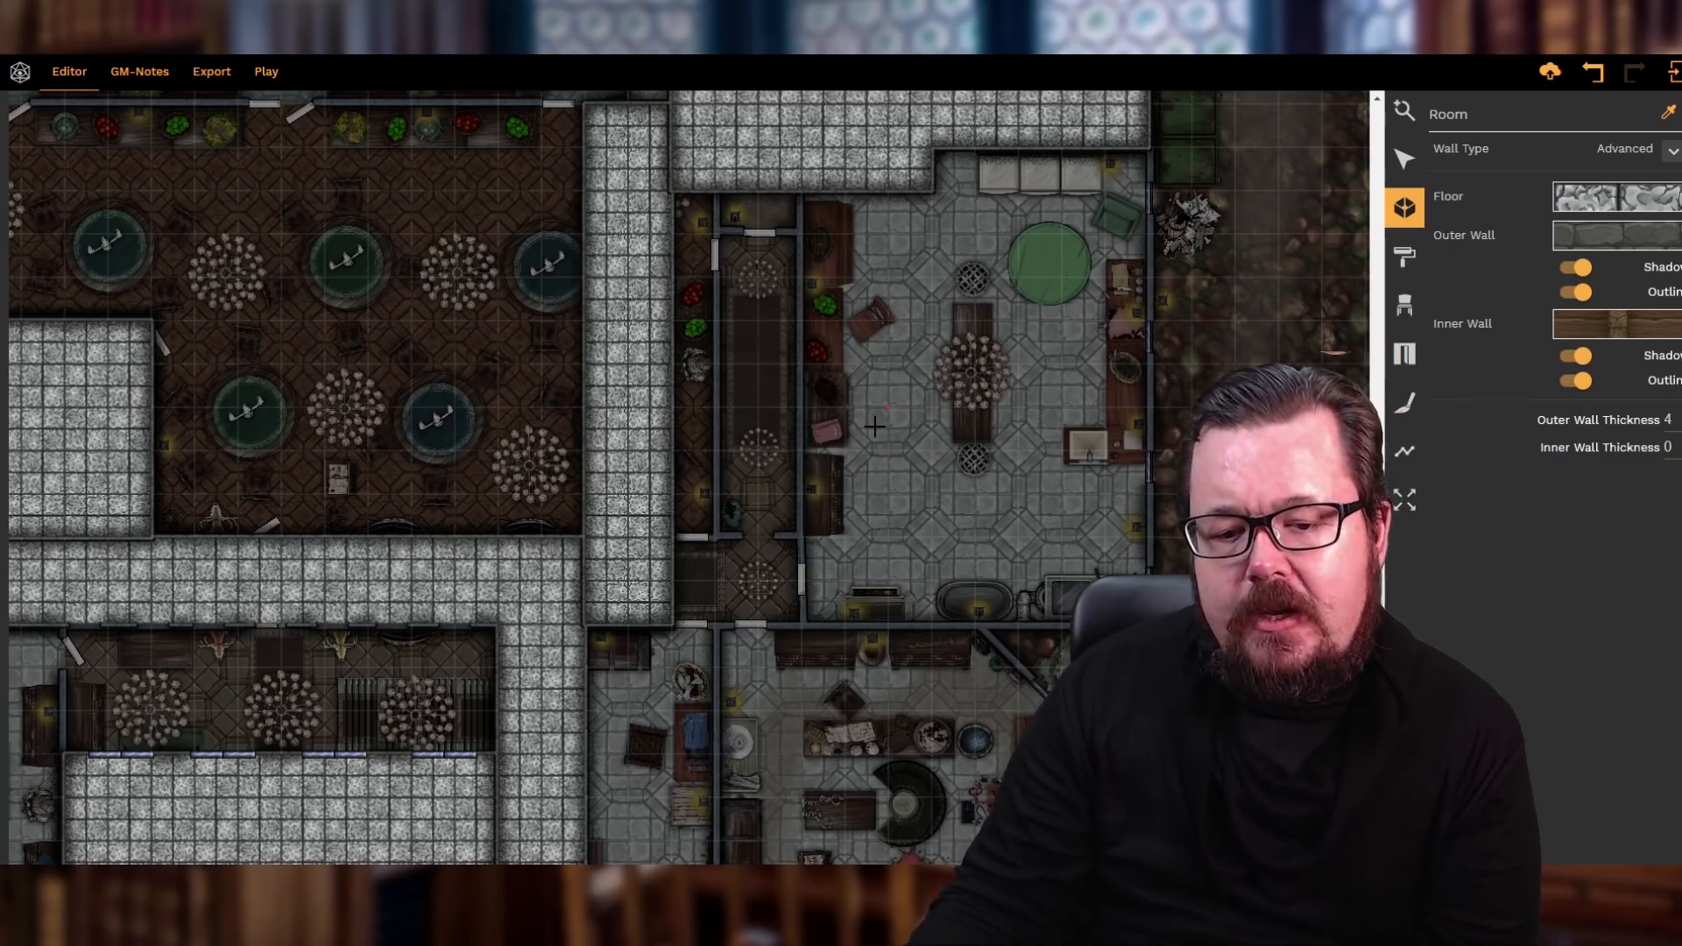
- Draw an 11-by-4-square room below the upper-right stone room, with its upper edge stepped down one square beneath the sofa nook
{"action": "scroll", "coordinate": [874, 427], "scroll_direction": "down", "scroll_amount": 2}
{"action": "scroll", "coordinate": [868, 429], "scroll_direction": "up", "scroll_amount": 2}
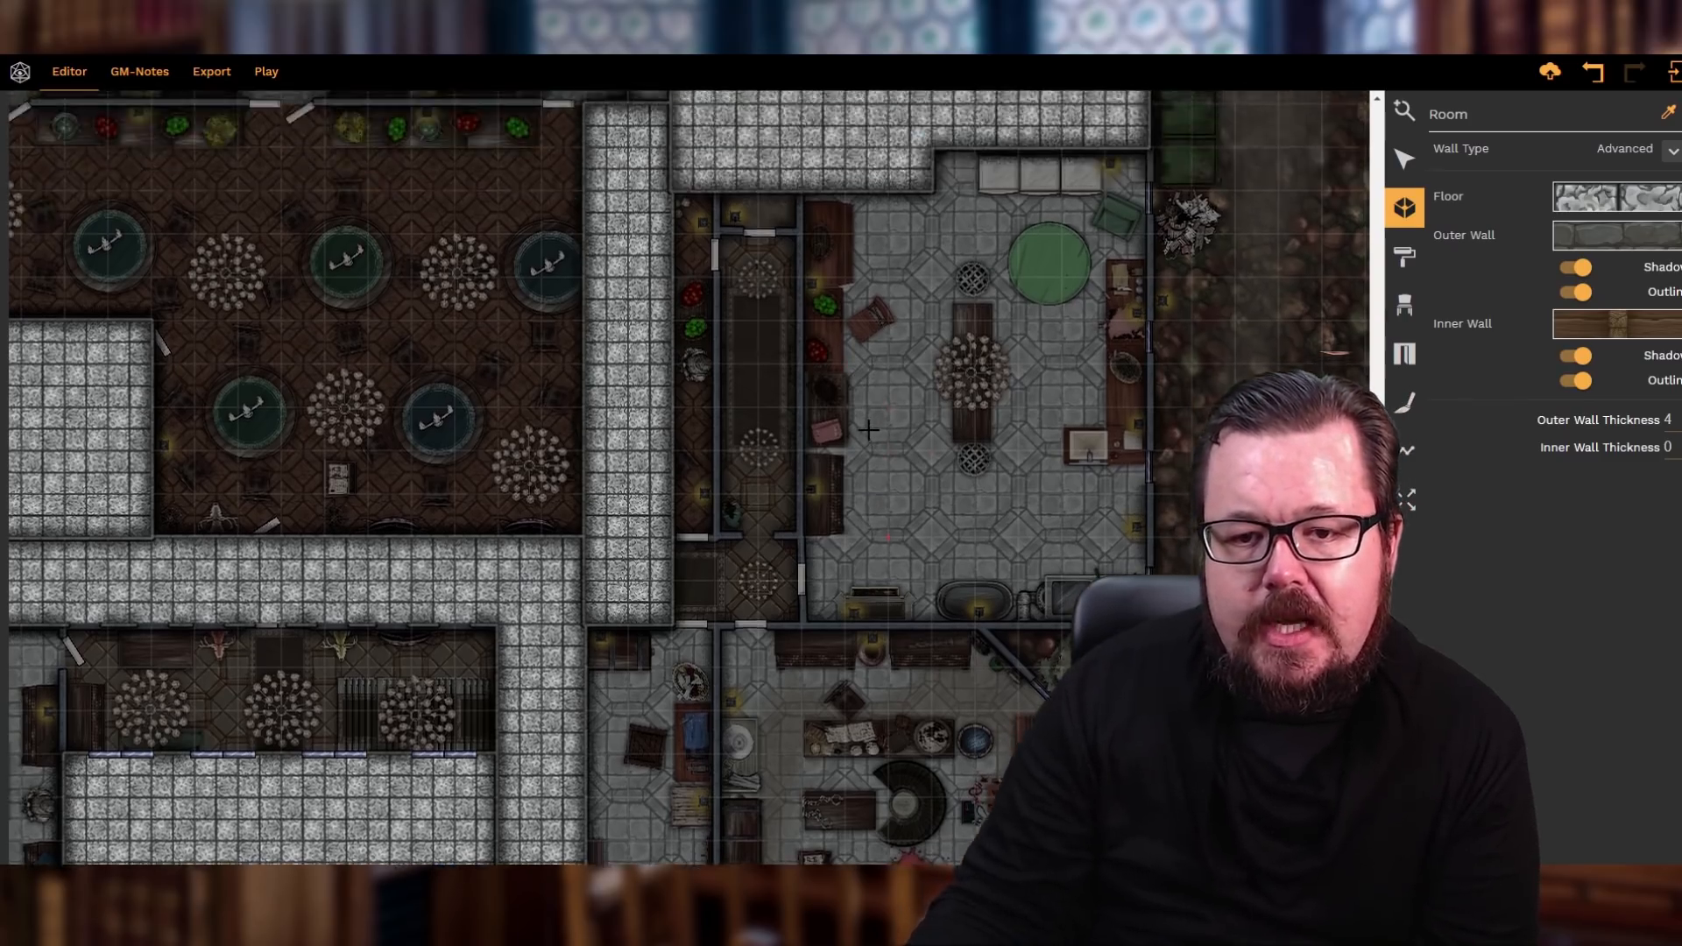
{"action": "scroll", "coordinate": [872, 337], "scroll_direction": "up", "scroll_amount": 2}
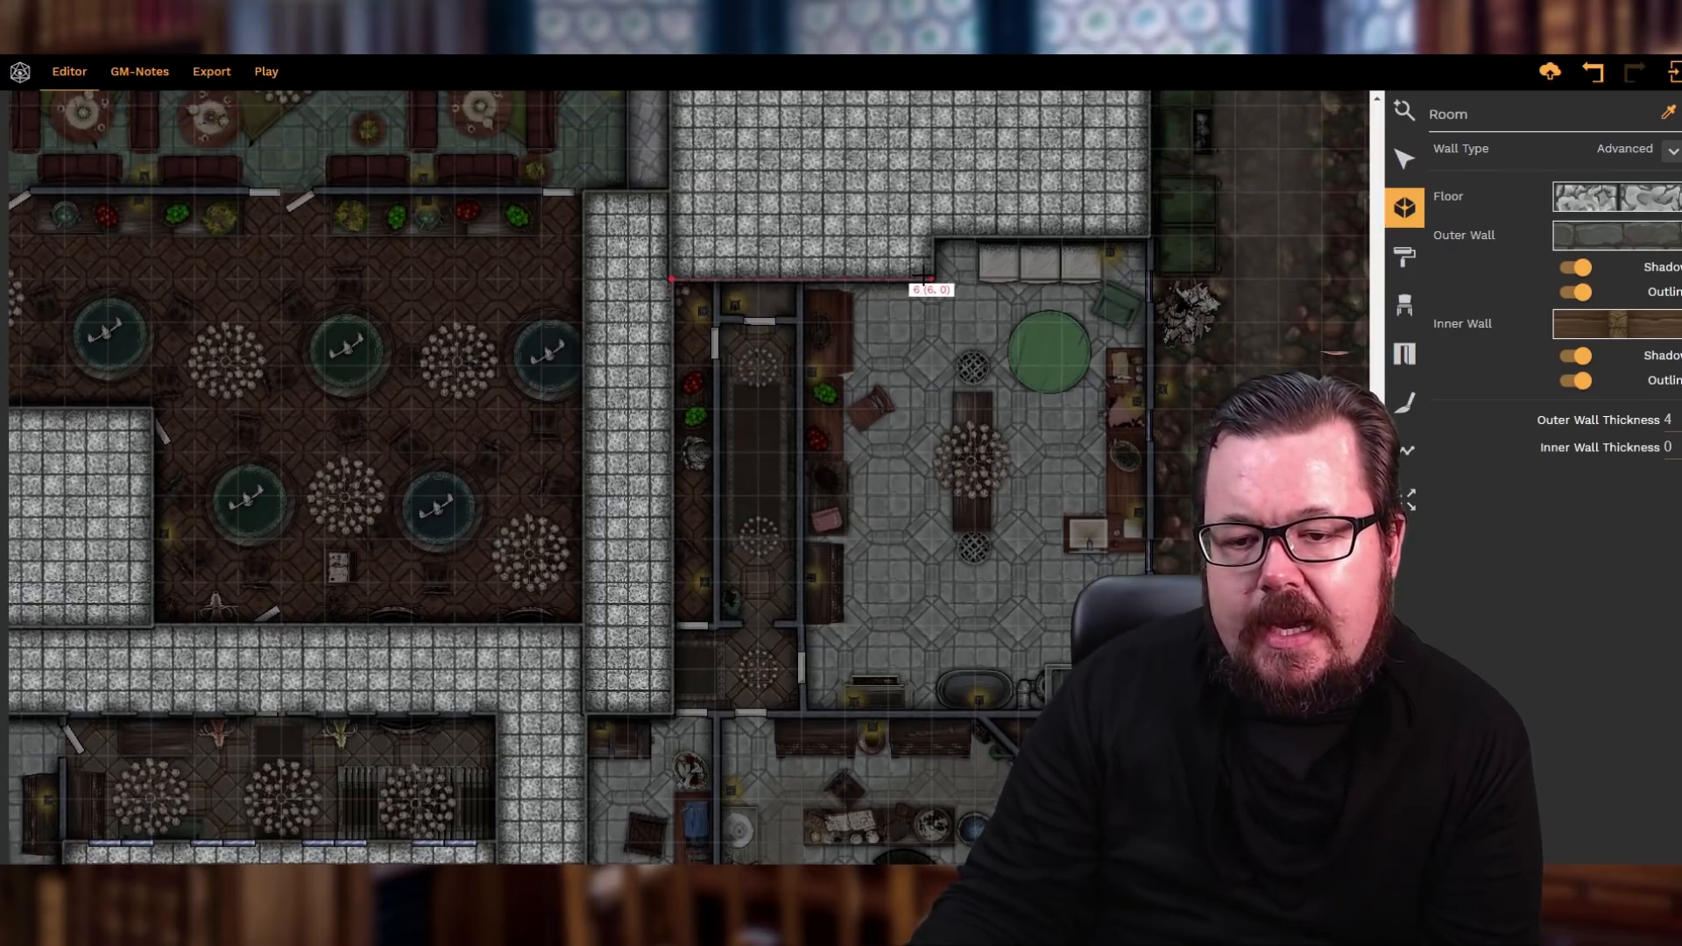
{"action": "left_click", "coordinate": [931, 319]}
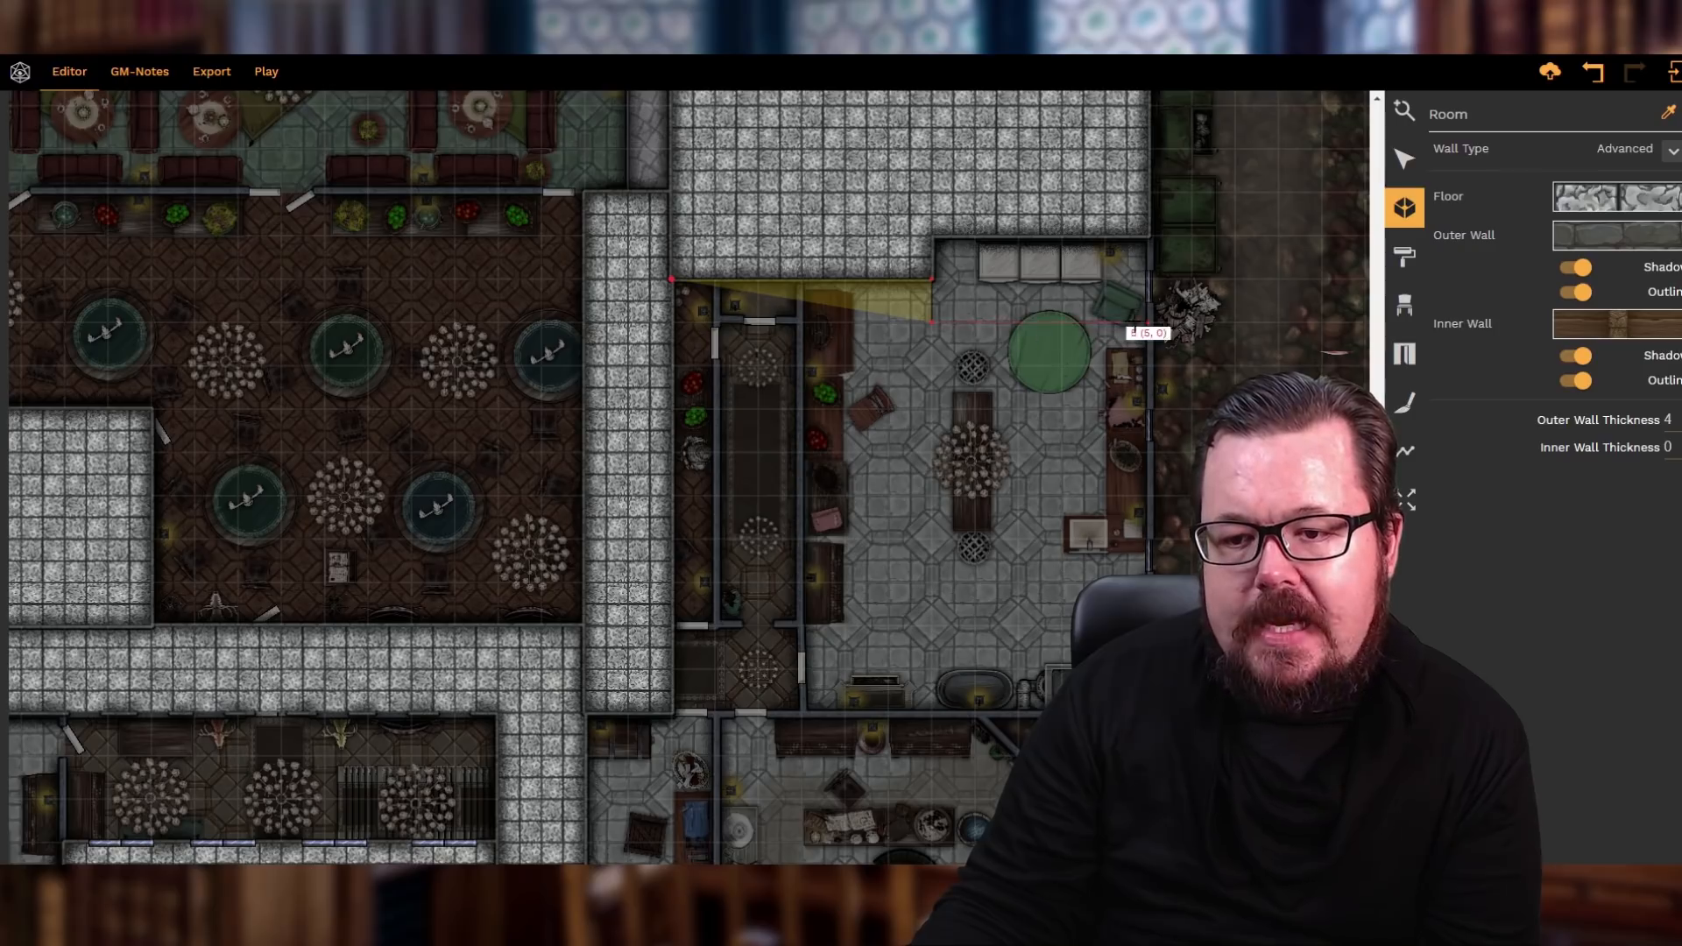
{"action": "left_click", "coordinate": [1142, 321]}
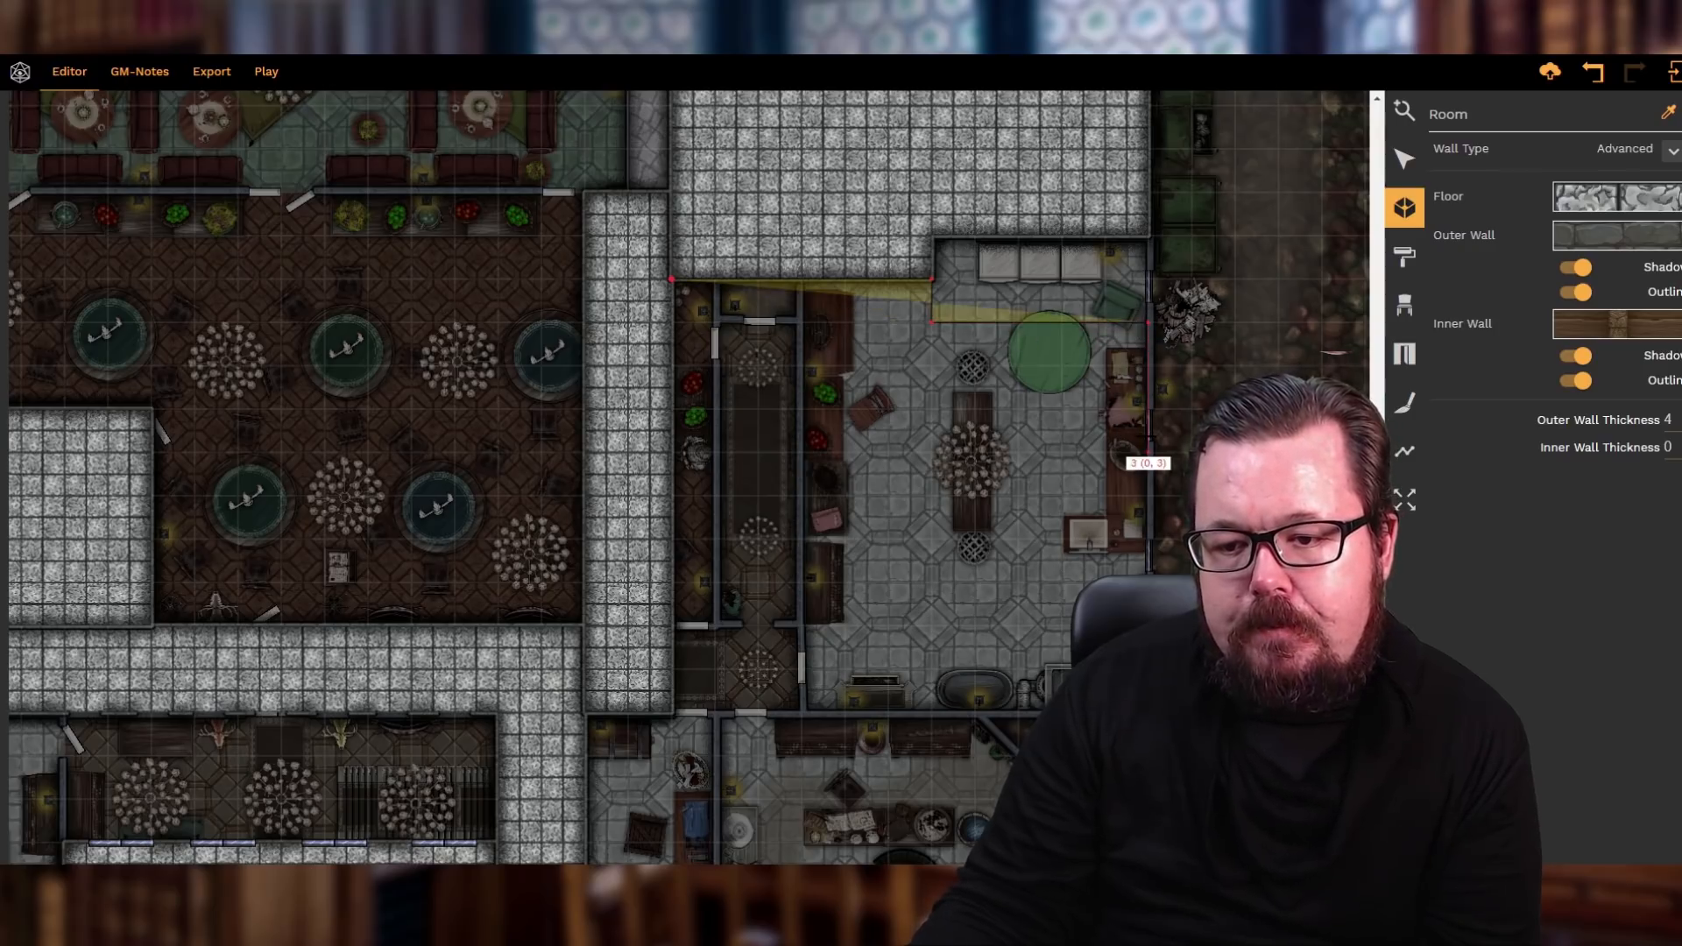
{"action": "left_click", "coordinate": [1147, 451]}
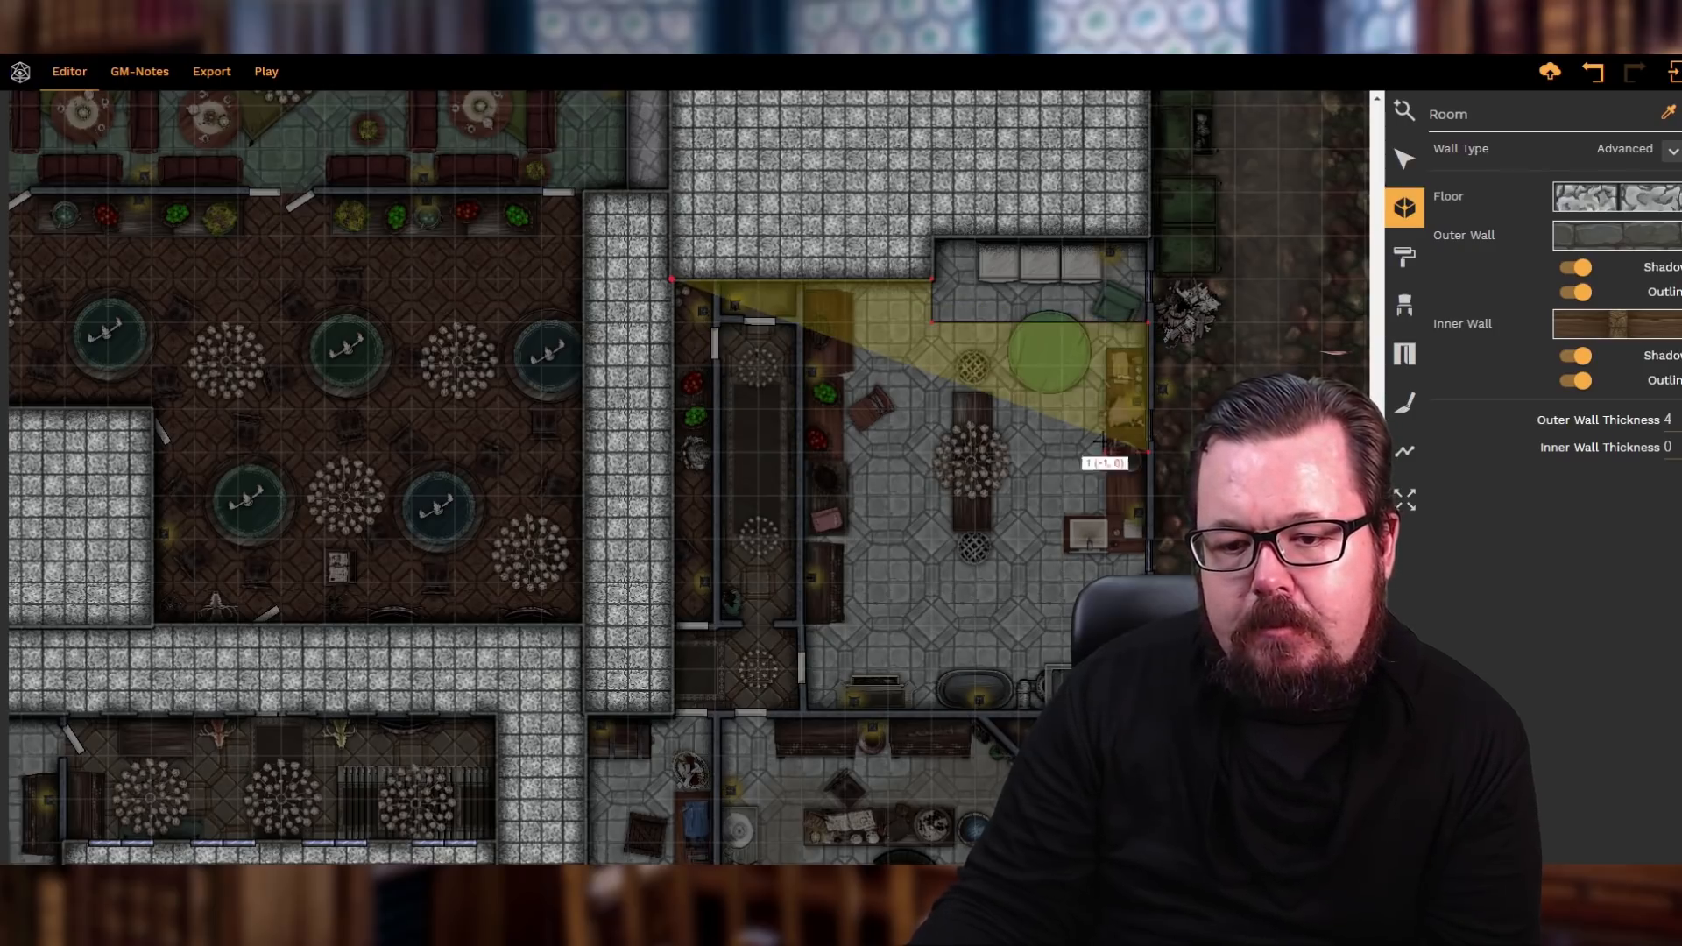
{"action": "left_click", "coordinate": [672, 452]}
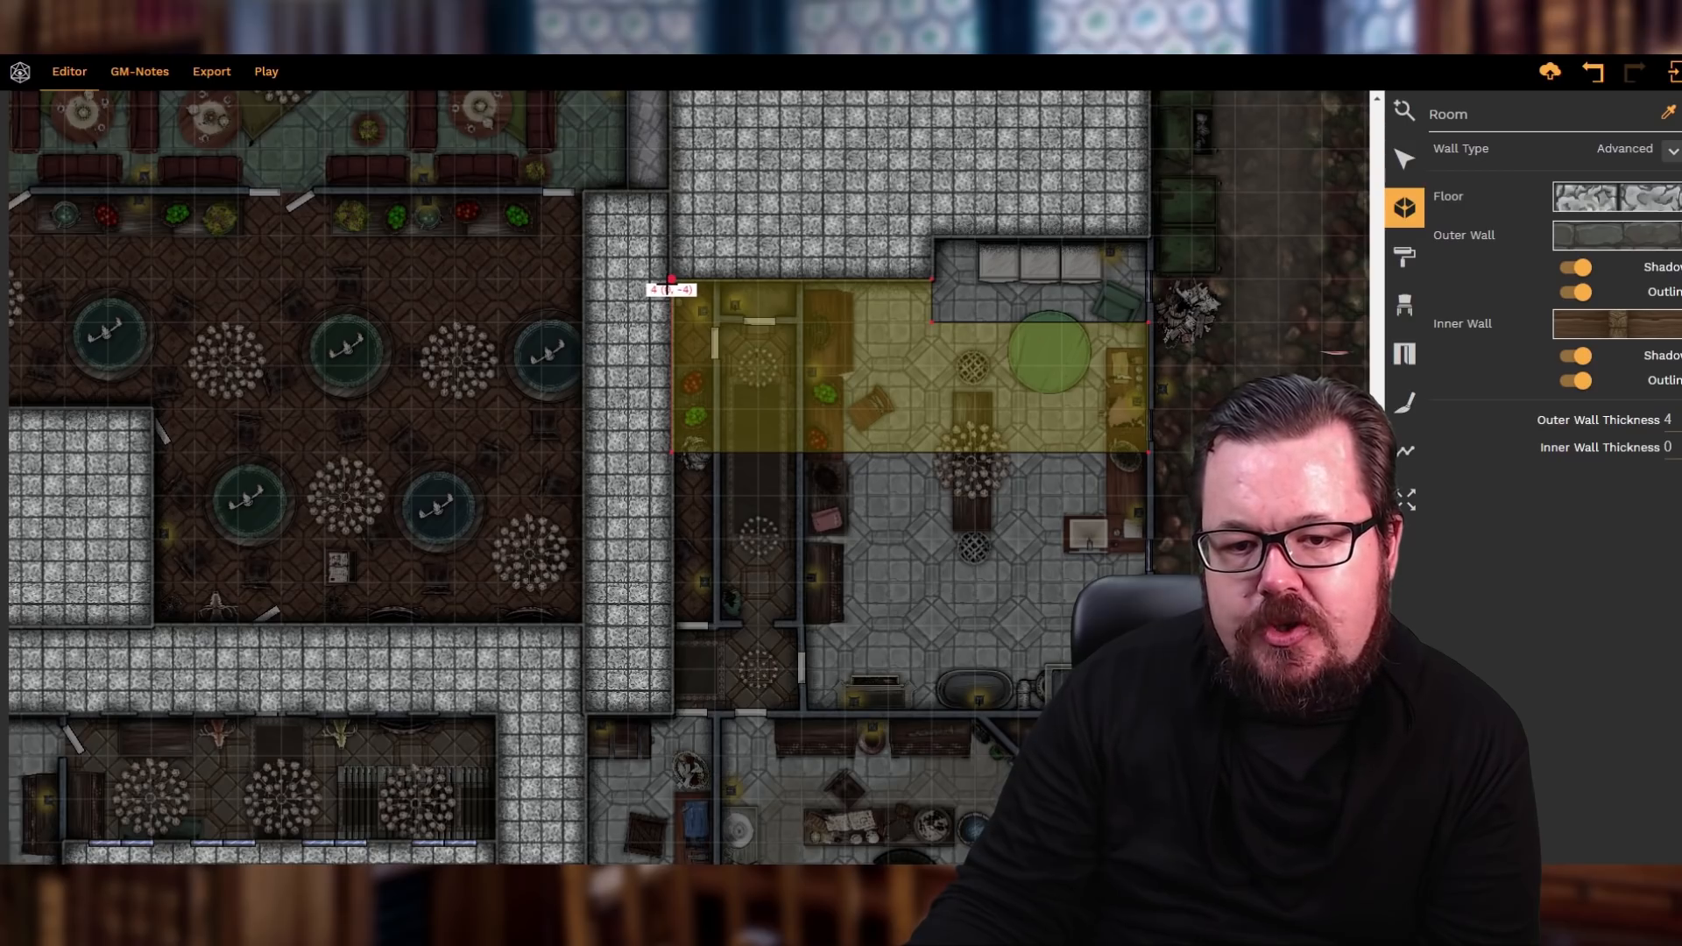
{"action": "left_click", "coordinate": [671, 280]}
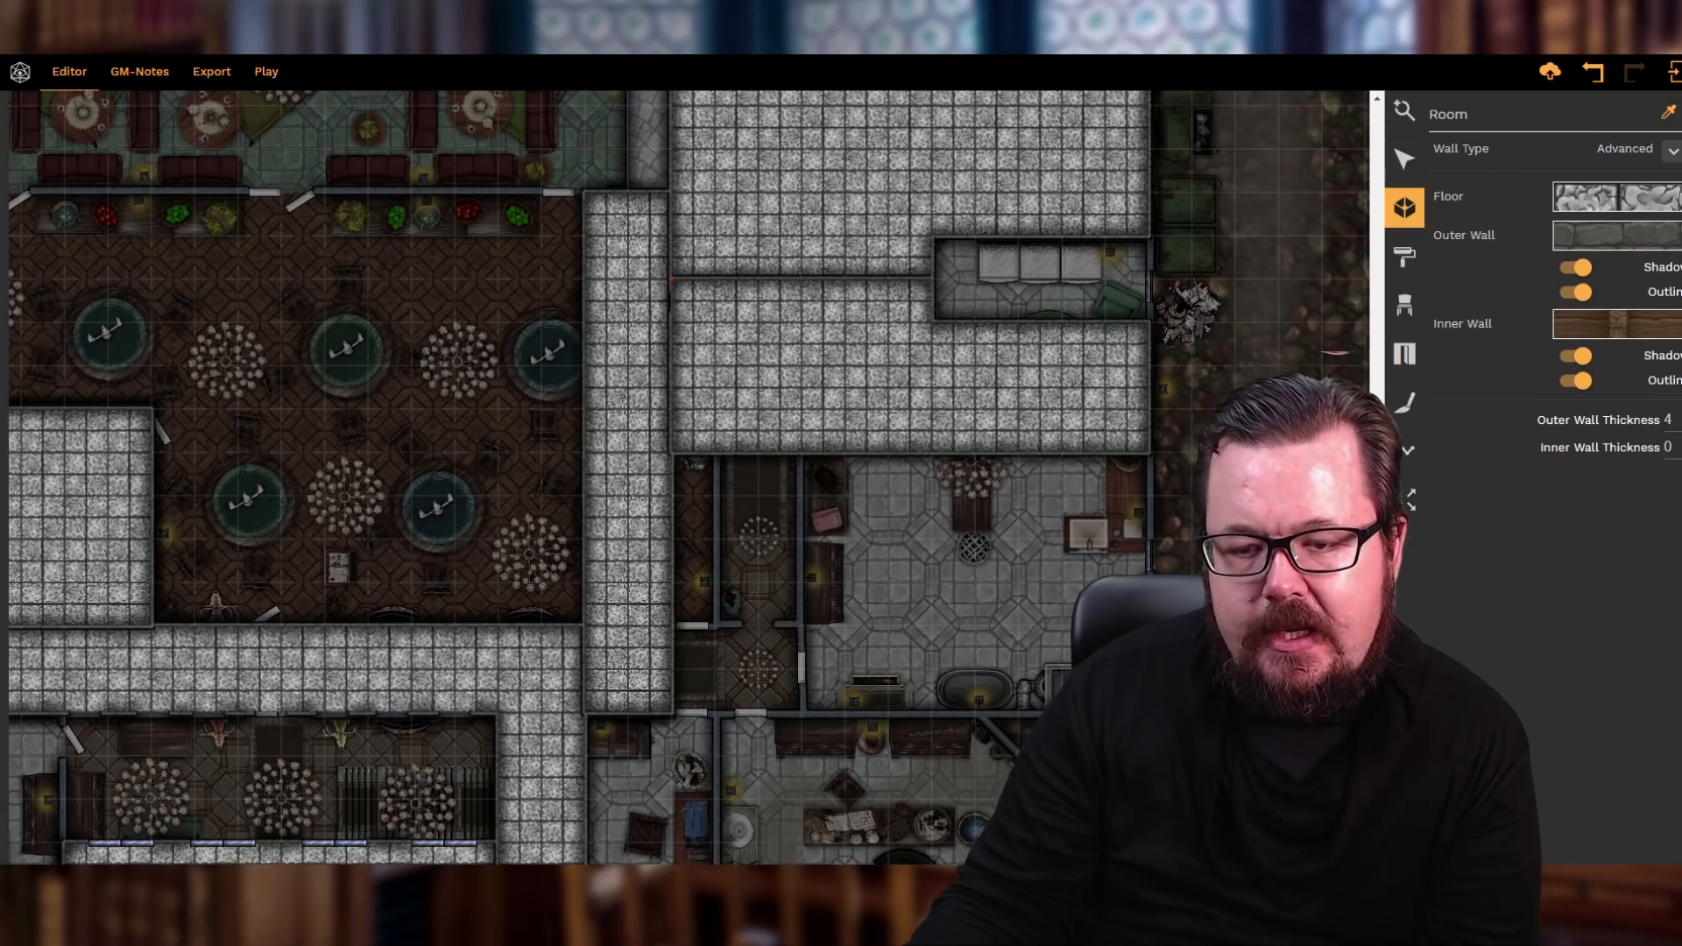
- Draw a second 11-by-4-square rectangular room directly below the stepped room
{"action": "scroll", "coordinate": [851, 388], "scroll_direction": "down", "scroll_amount": 1}
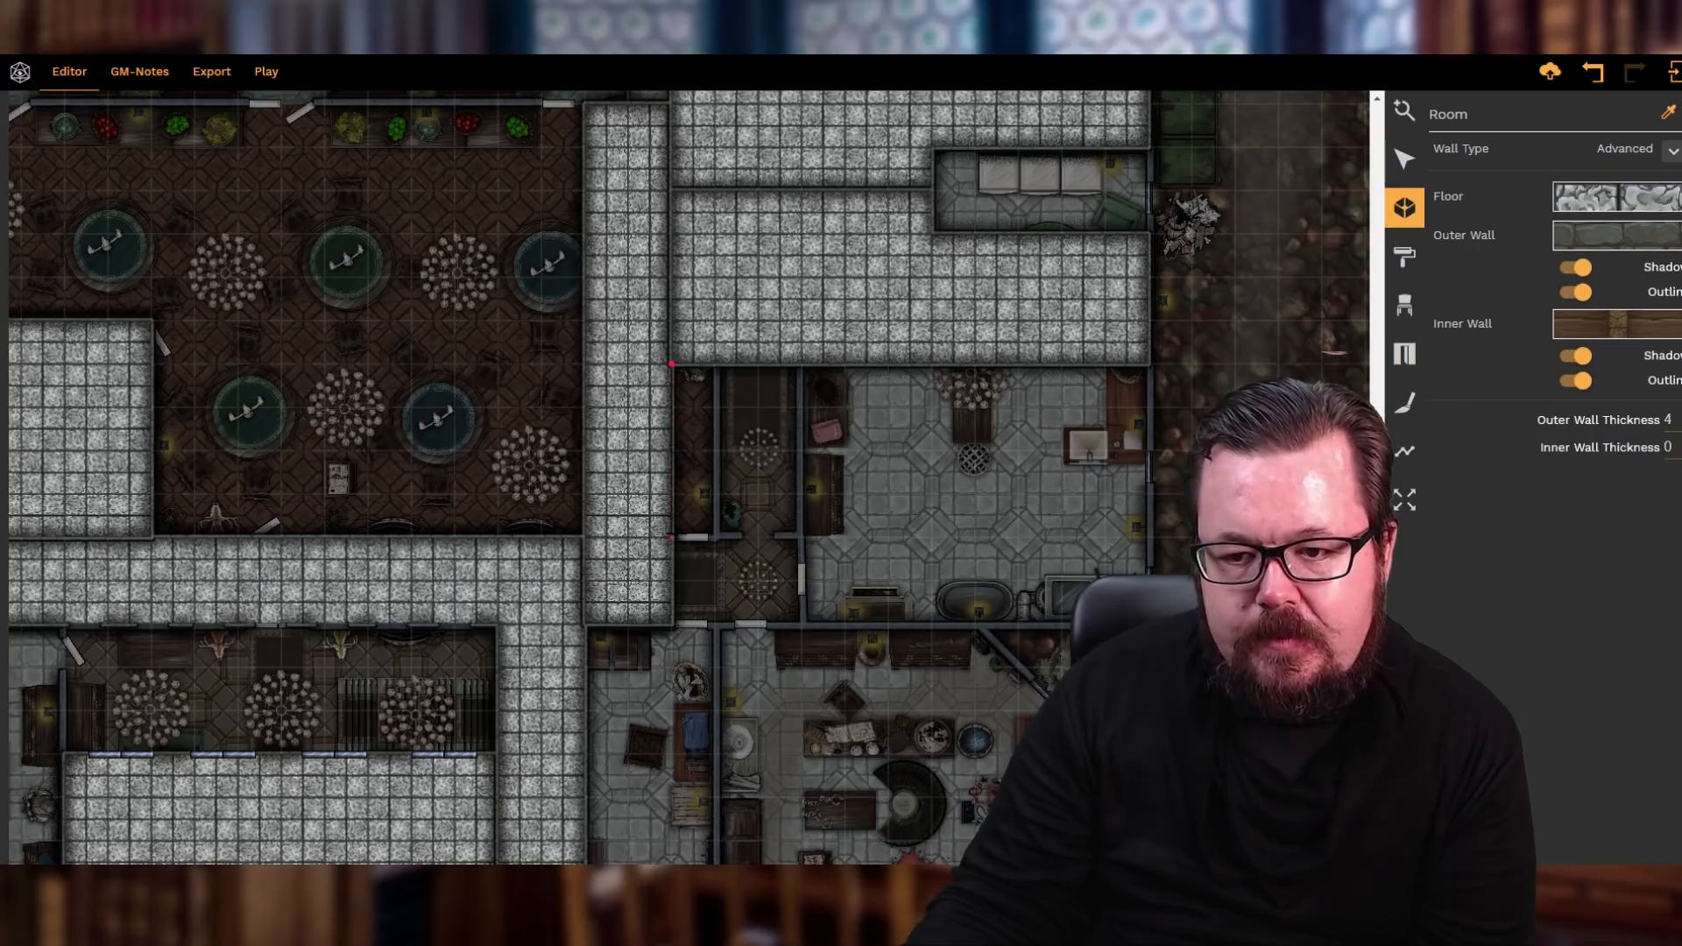
{"action": "left_click", "coordinate": [1135, 532]}
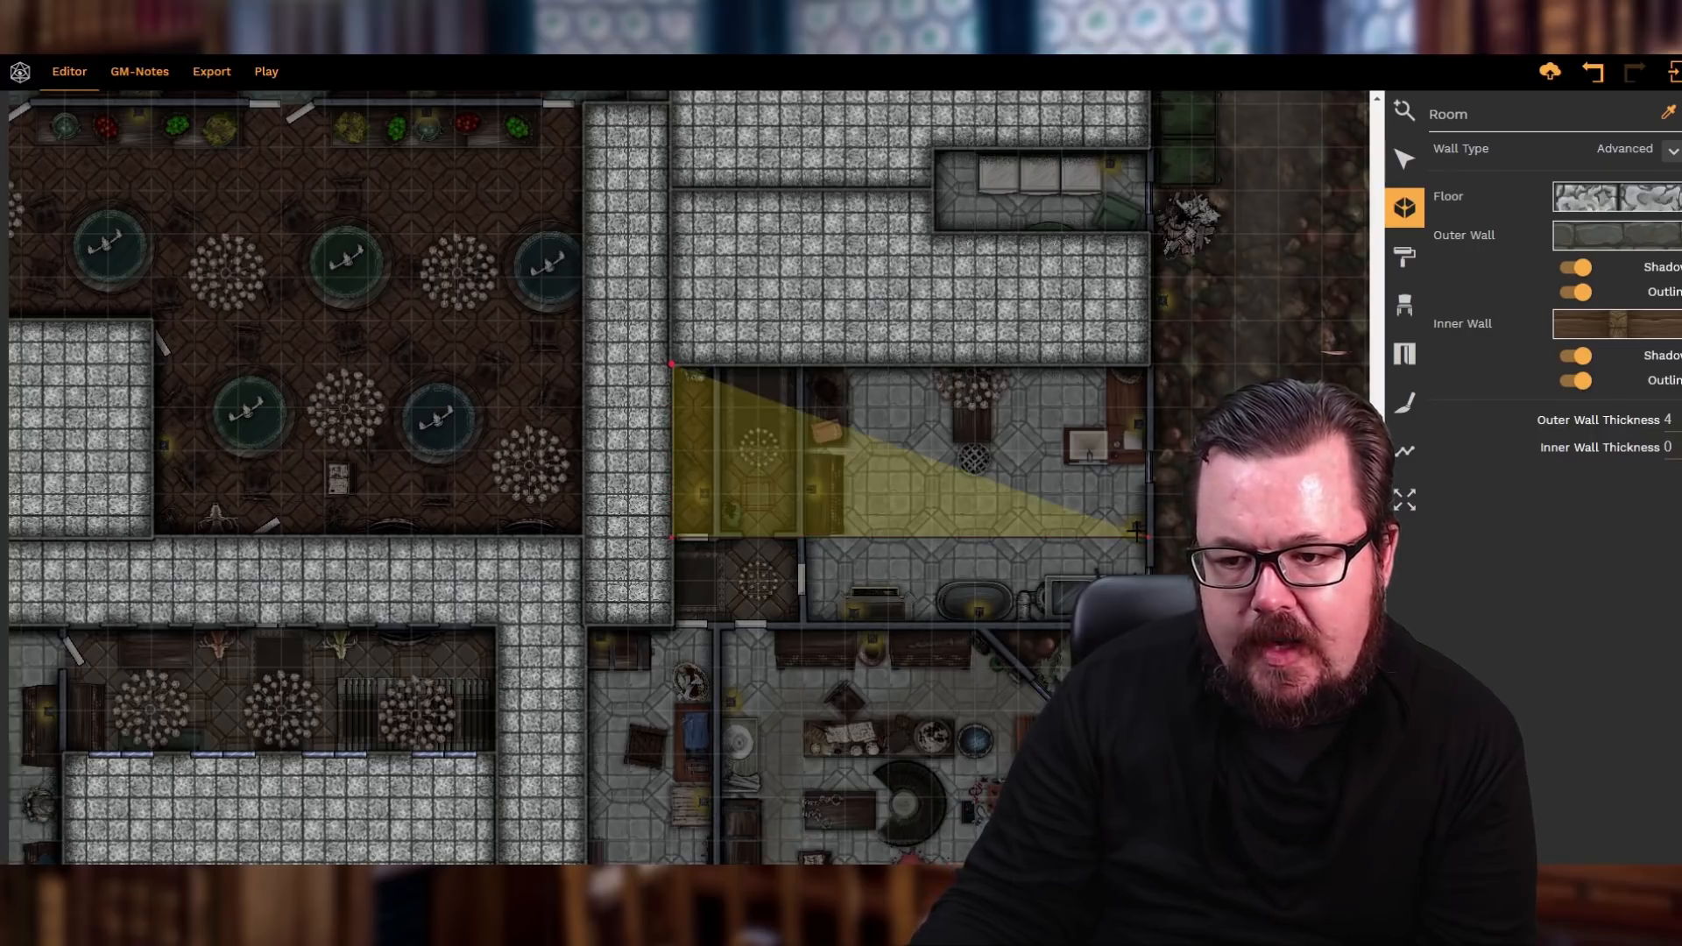
{"action": "left_click", "coordinate": [1148, 365]}
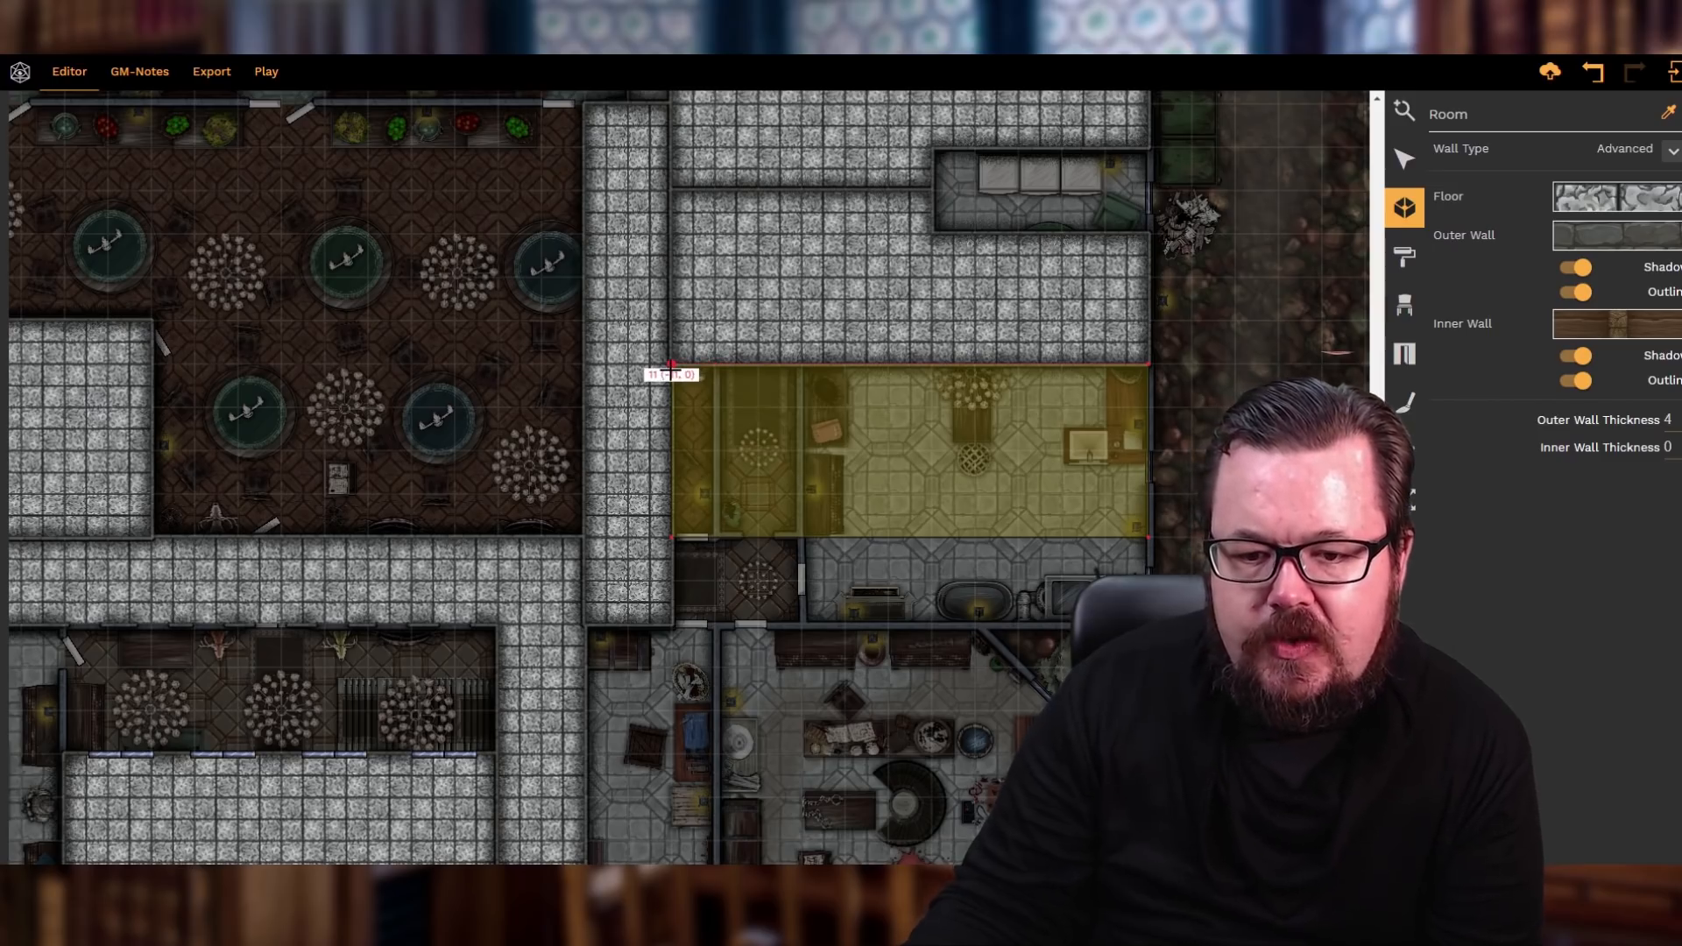
{"action": "left_click", "coordinate": [671, 369]}
- Extend the new rectangular room's lower edge down two squares to the wall above the study by moving both lower corner points
{"action": "scroll", "coordinate": [670, 370], "scroll_direction": "down", "scroll_amount": 2}
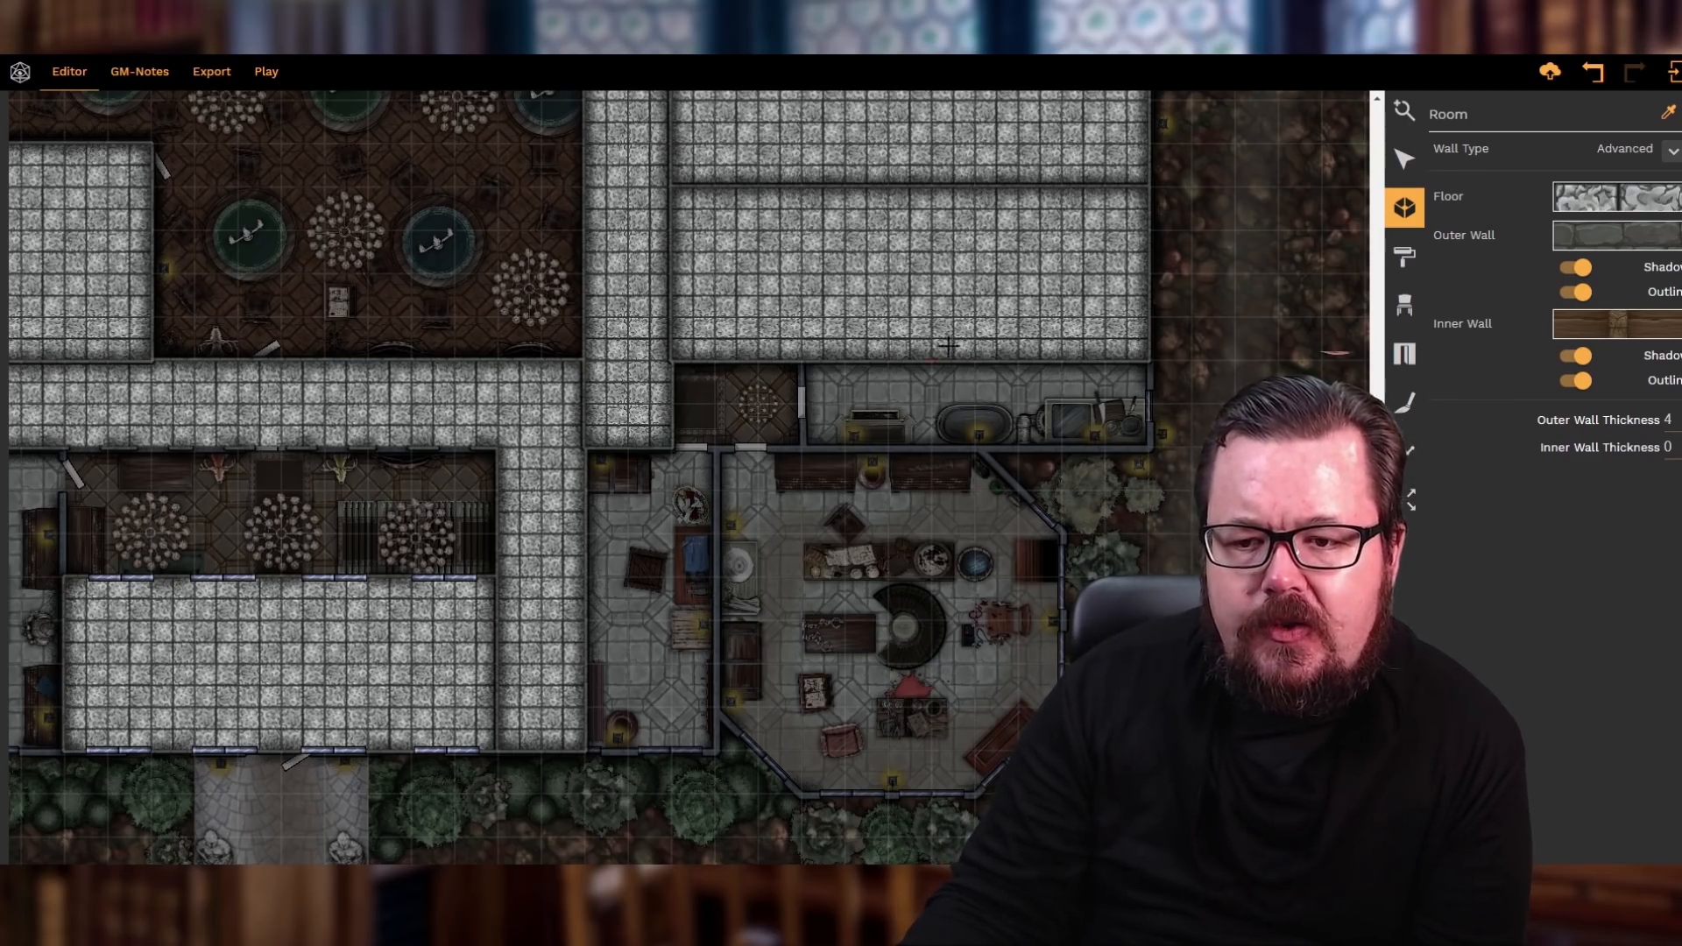
{"action": "left_click", "coordinate": [1399, 163]}
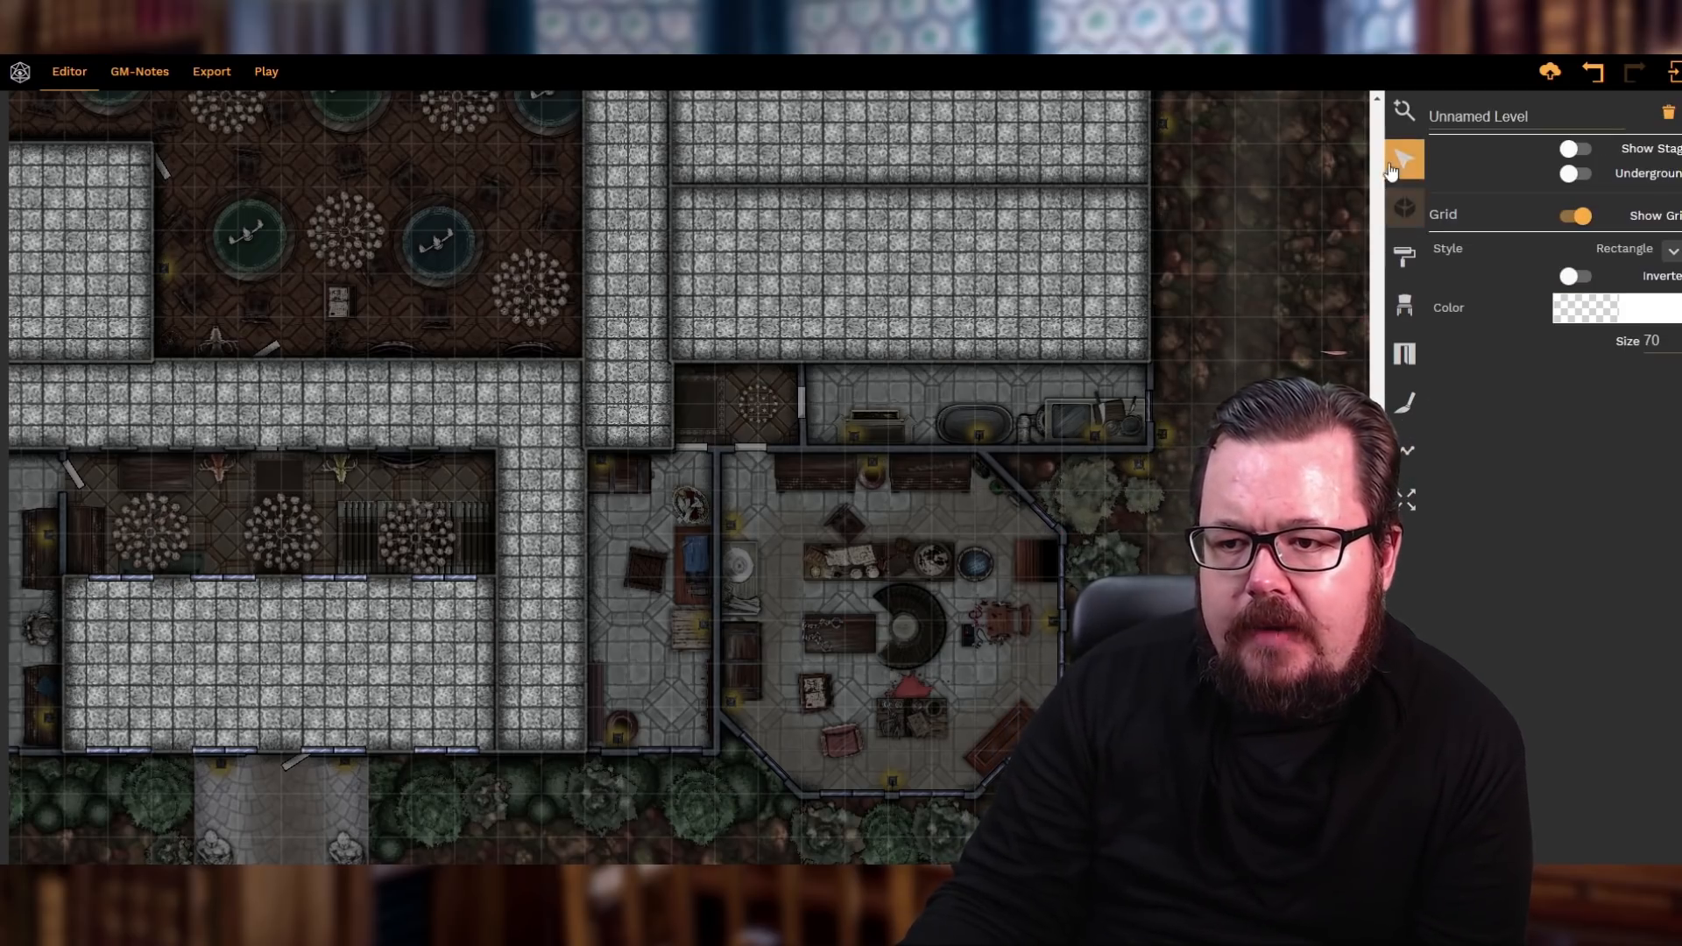
{"action": "left_click", "coordinate": [974, 255]}
{"action": "left_click", "coordinate": [1147, 359]}
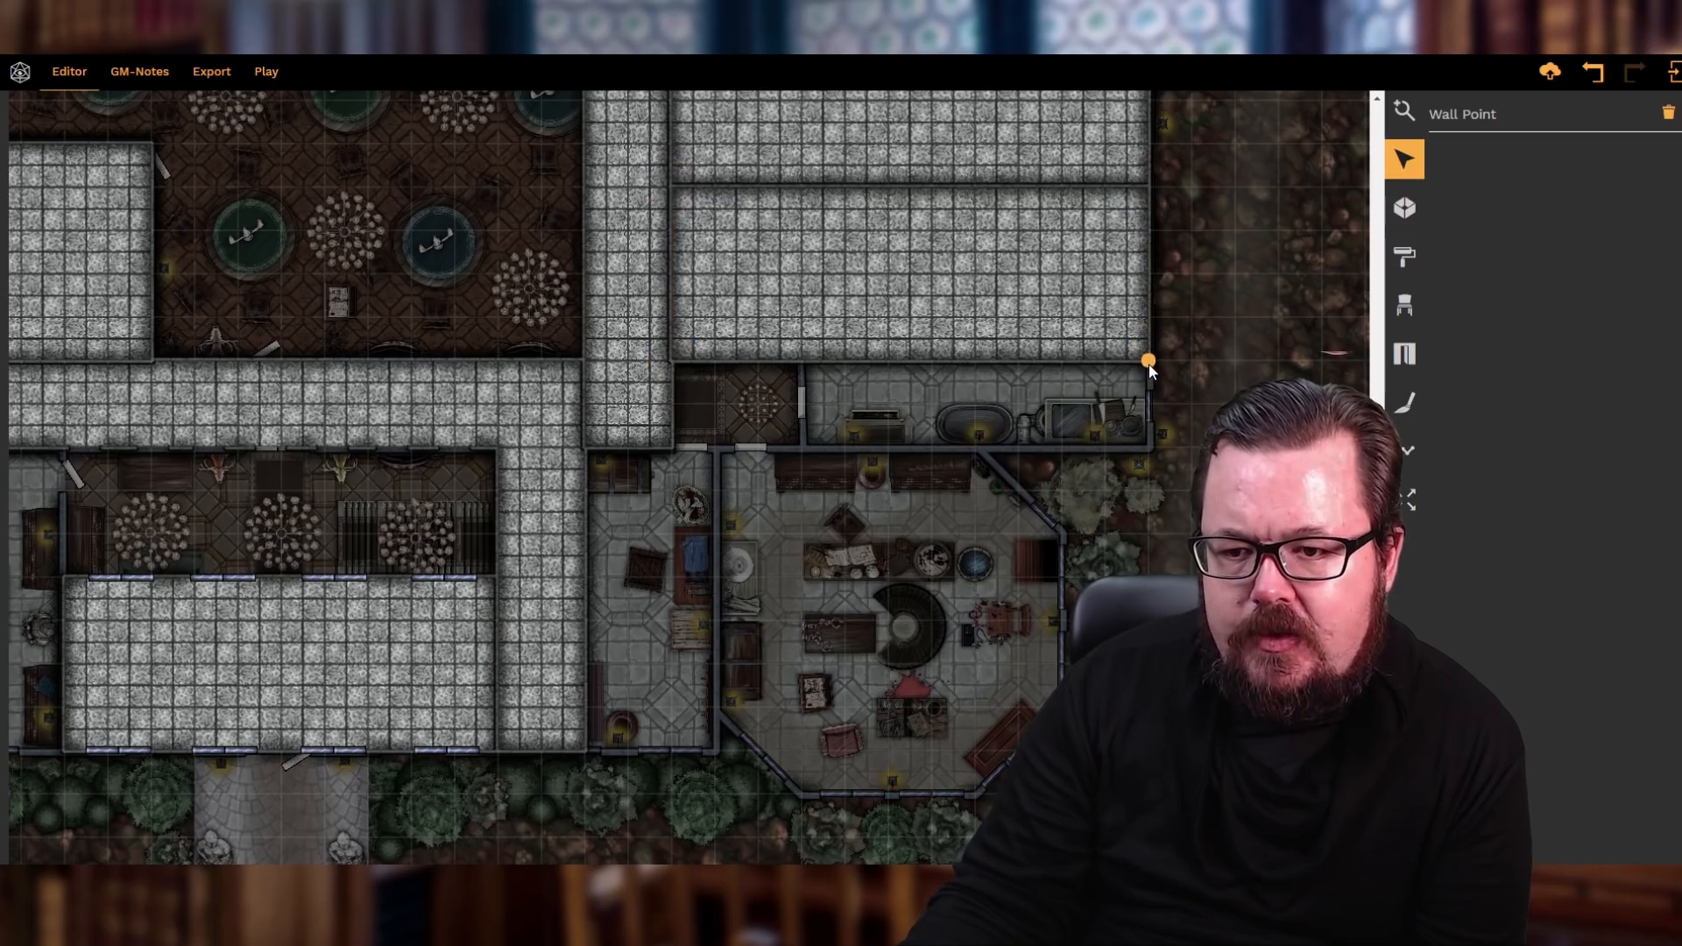
{"action": "left_click_drag", "start_coordinate": [1148, 361], "coordinate": [1147, 445]}
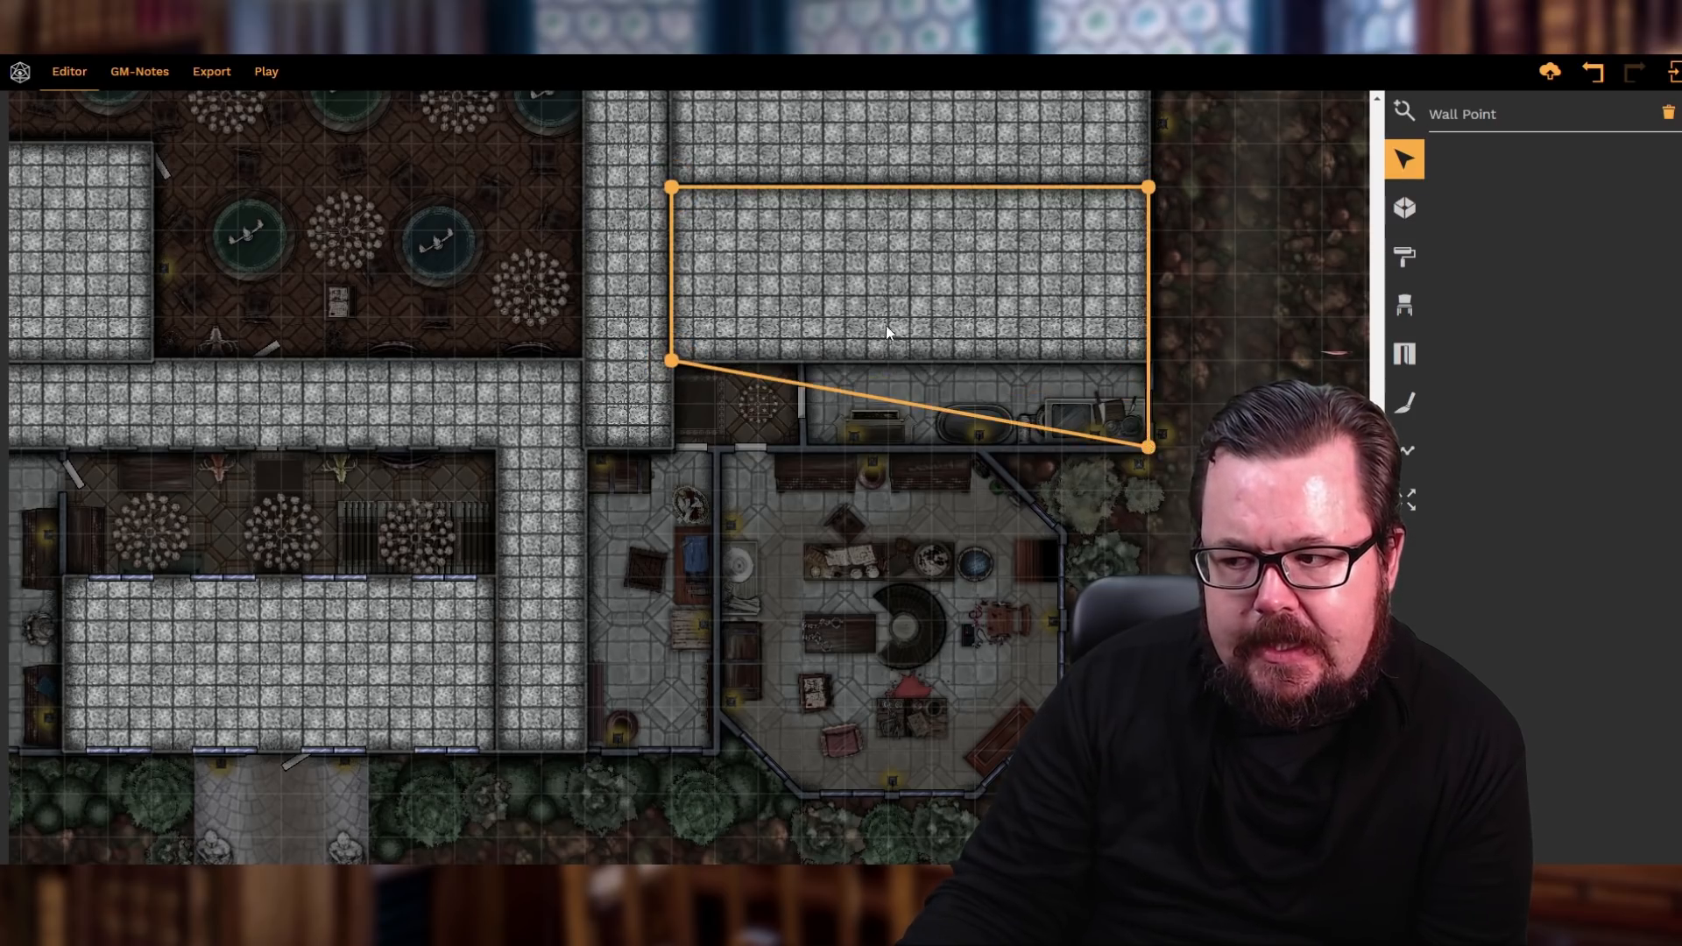
{"action": "left_click", "coordinate": [881, 326]}
{"action": "left_click_drag", "start_coordinate": [670, 360], "coordinate": [670, 442]}
- Move both upper corner points of the extended rectangular room down one square
{"action": "scroll", "coordinate": [862, 449], "scroll_direction": "up", "scroll_amount": 2}
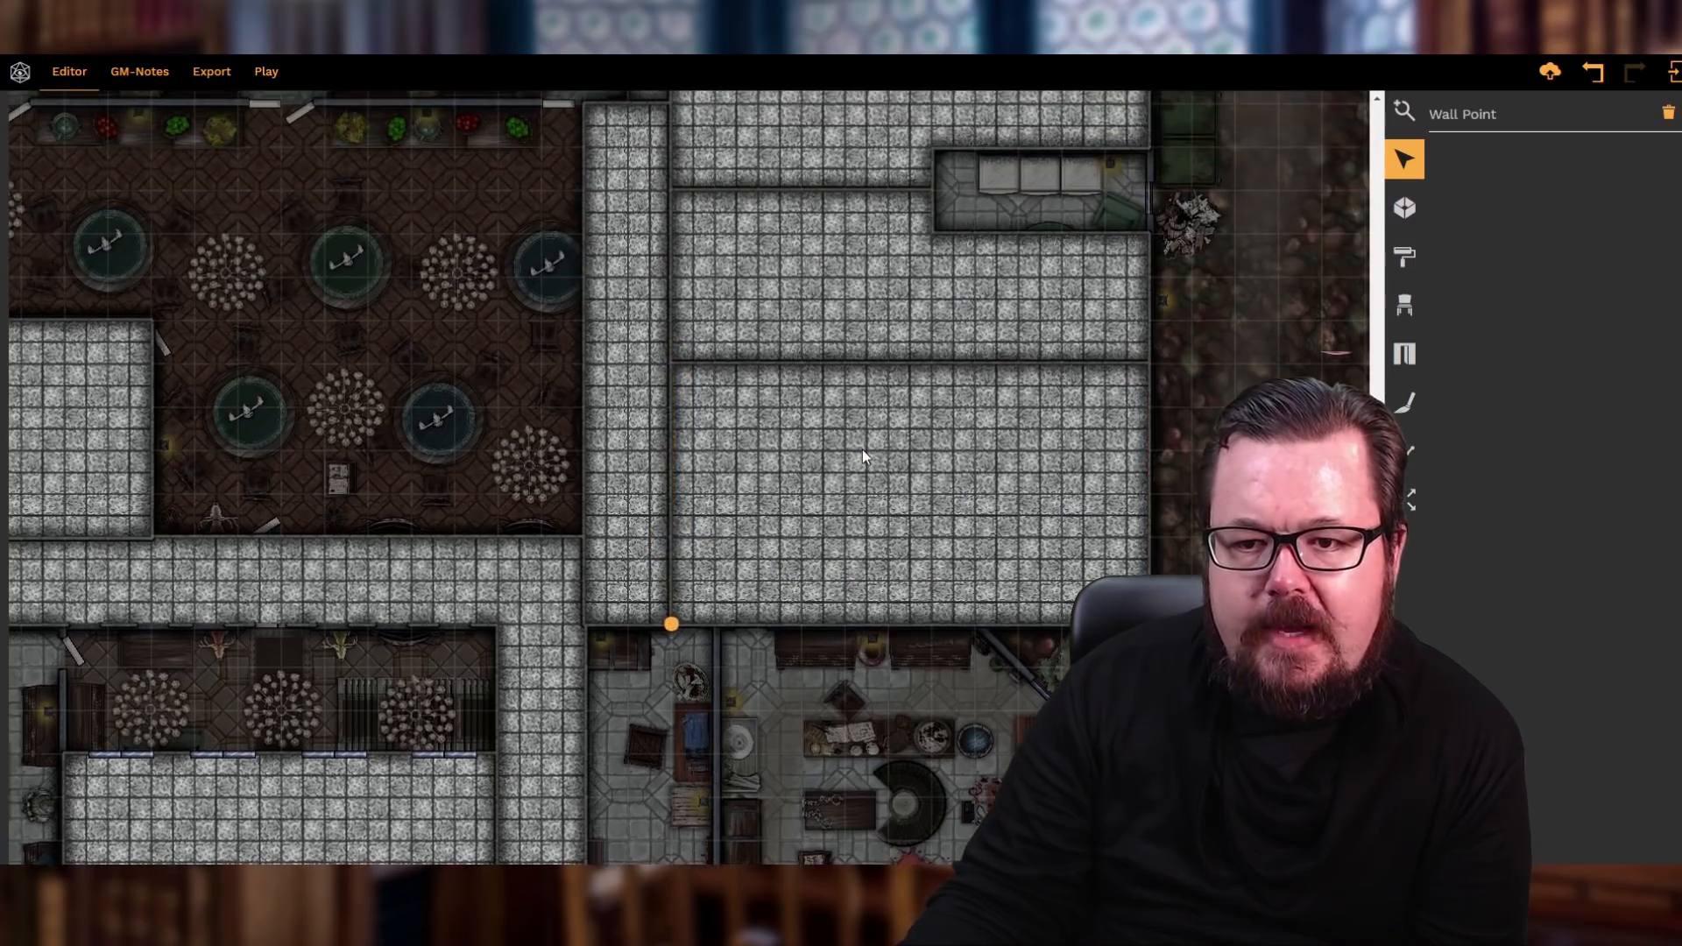
{"action": "left_click", "coordinate": [862, 449]}
{"action": "left_click_drag", "start_coordinate": [671, 363], "coordinate": [672, 398]}
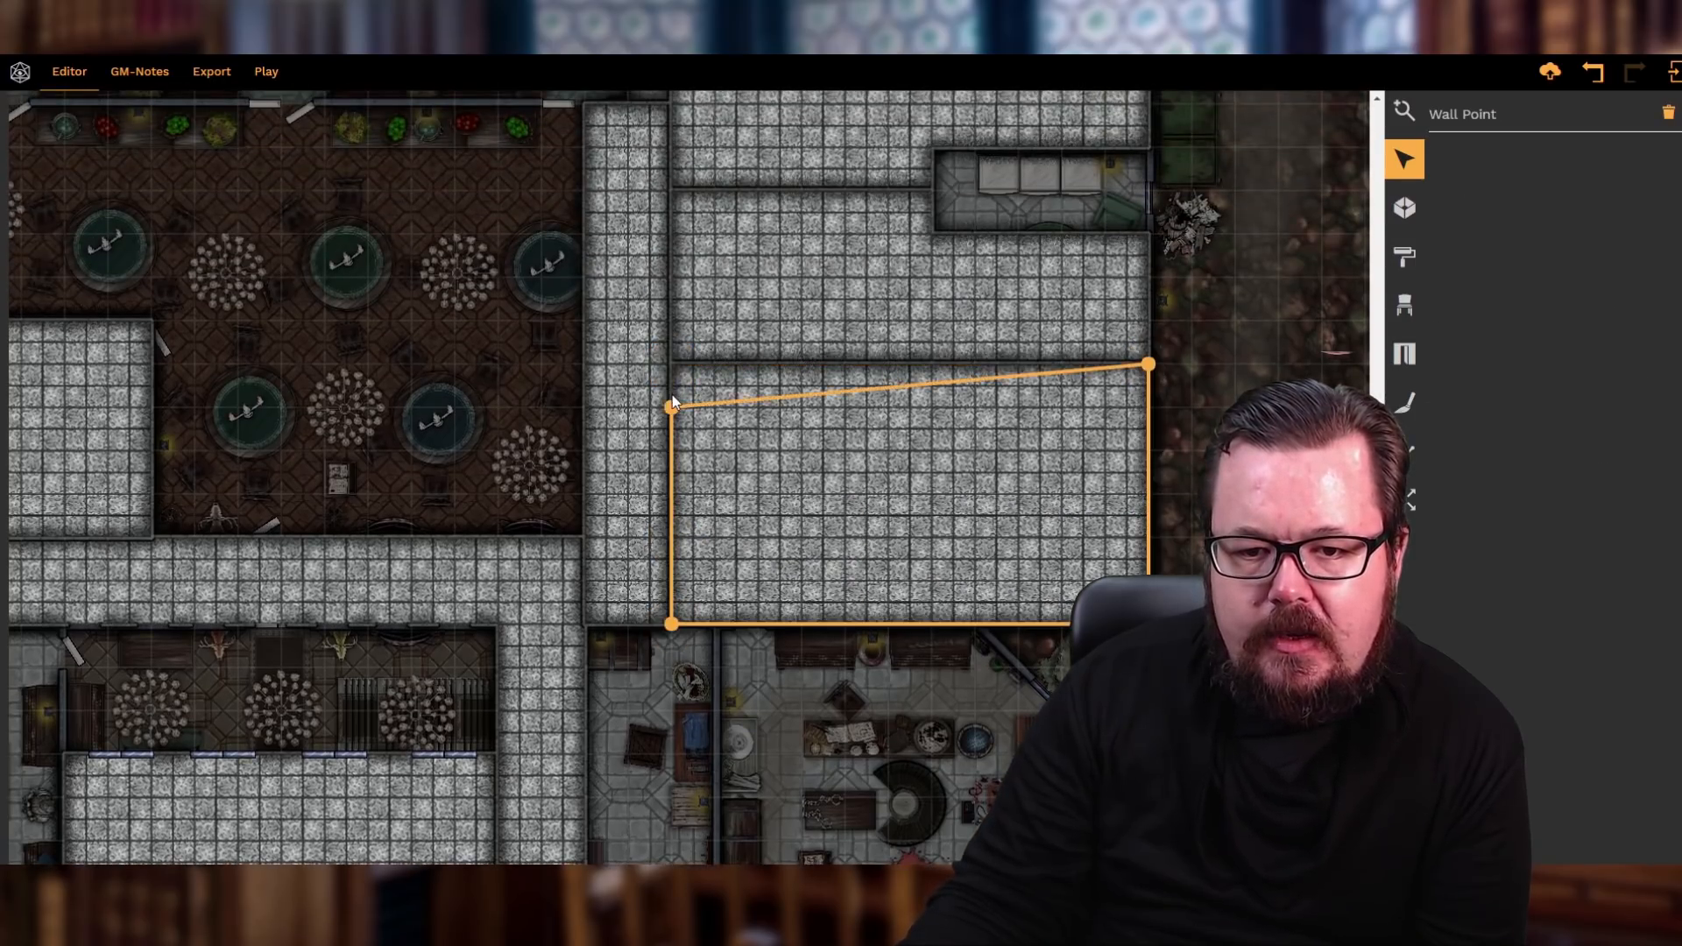
{"action": "left_click", "coordinate": [1098, 432]}
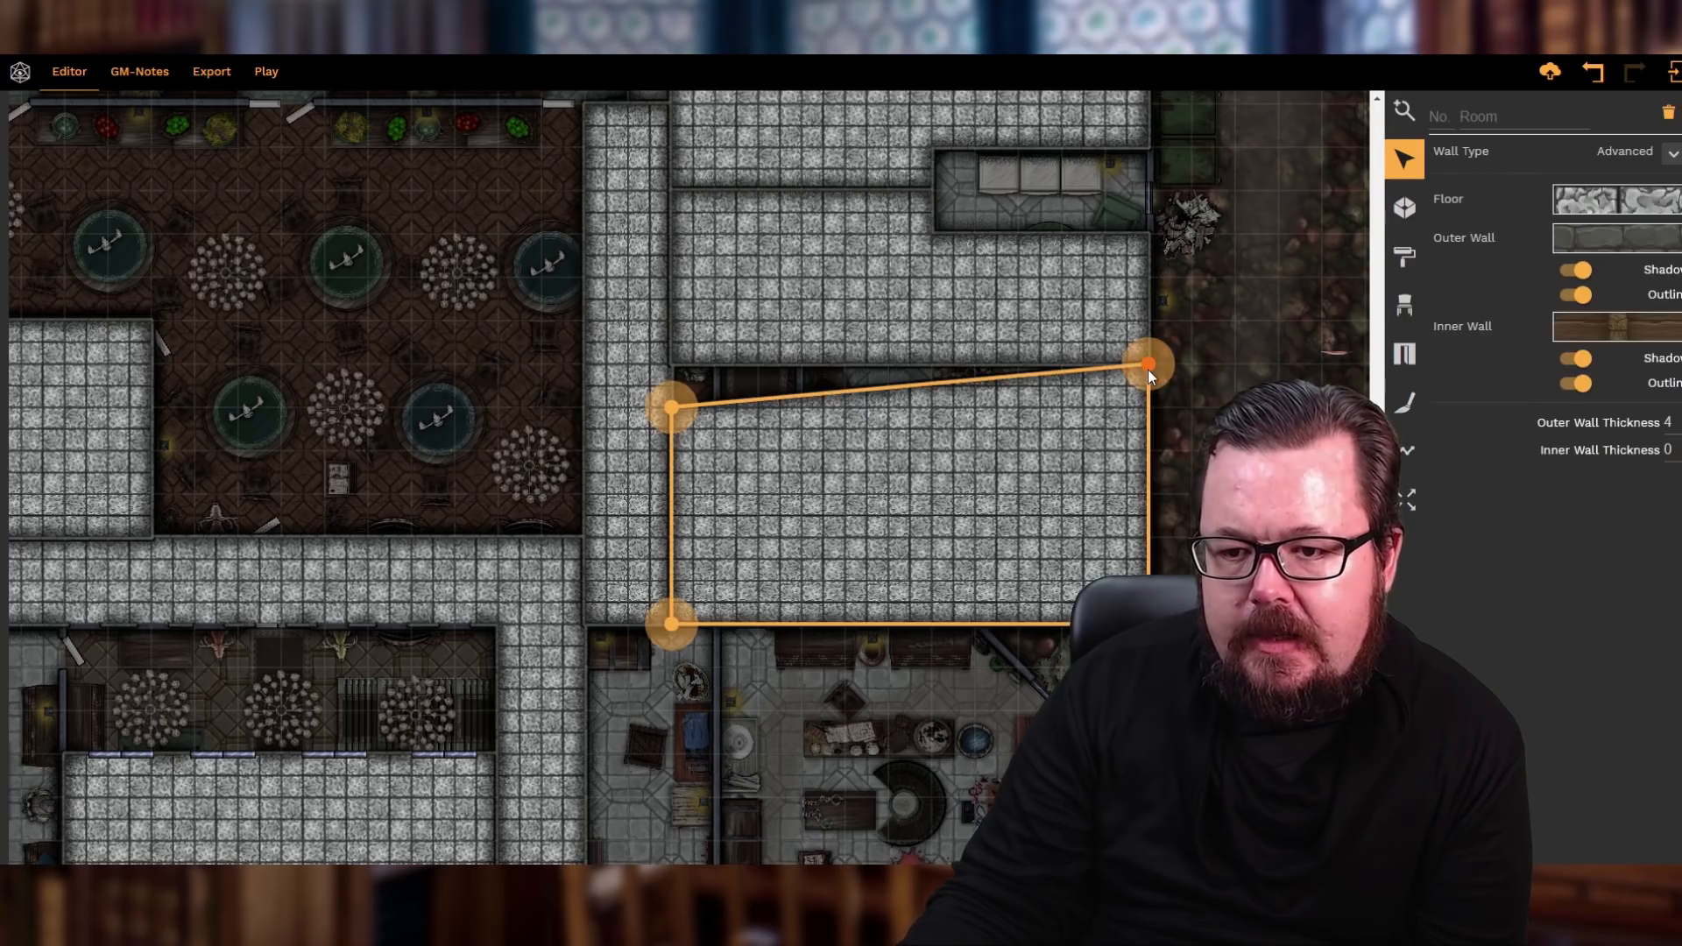
{"action": "left_click_drag", "start_coordinate": [1147, 366], "coordinate": [1141, 408]}
- Move both lower corner points of the stepped room down one square so it meets the room below
{"action": "left_click", "coordinate": [1030, 331]}
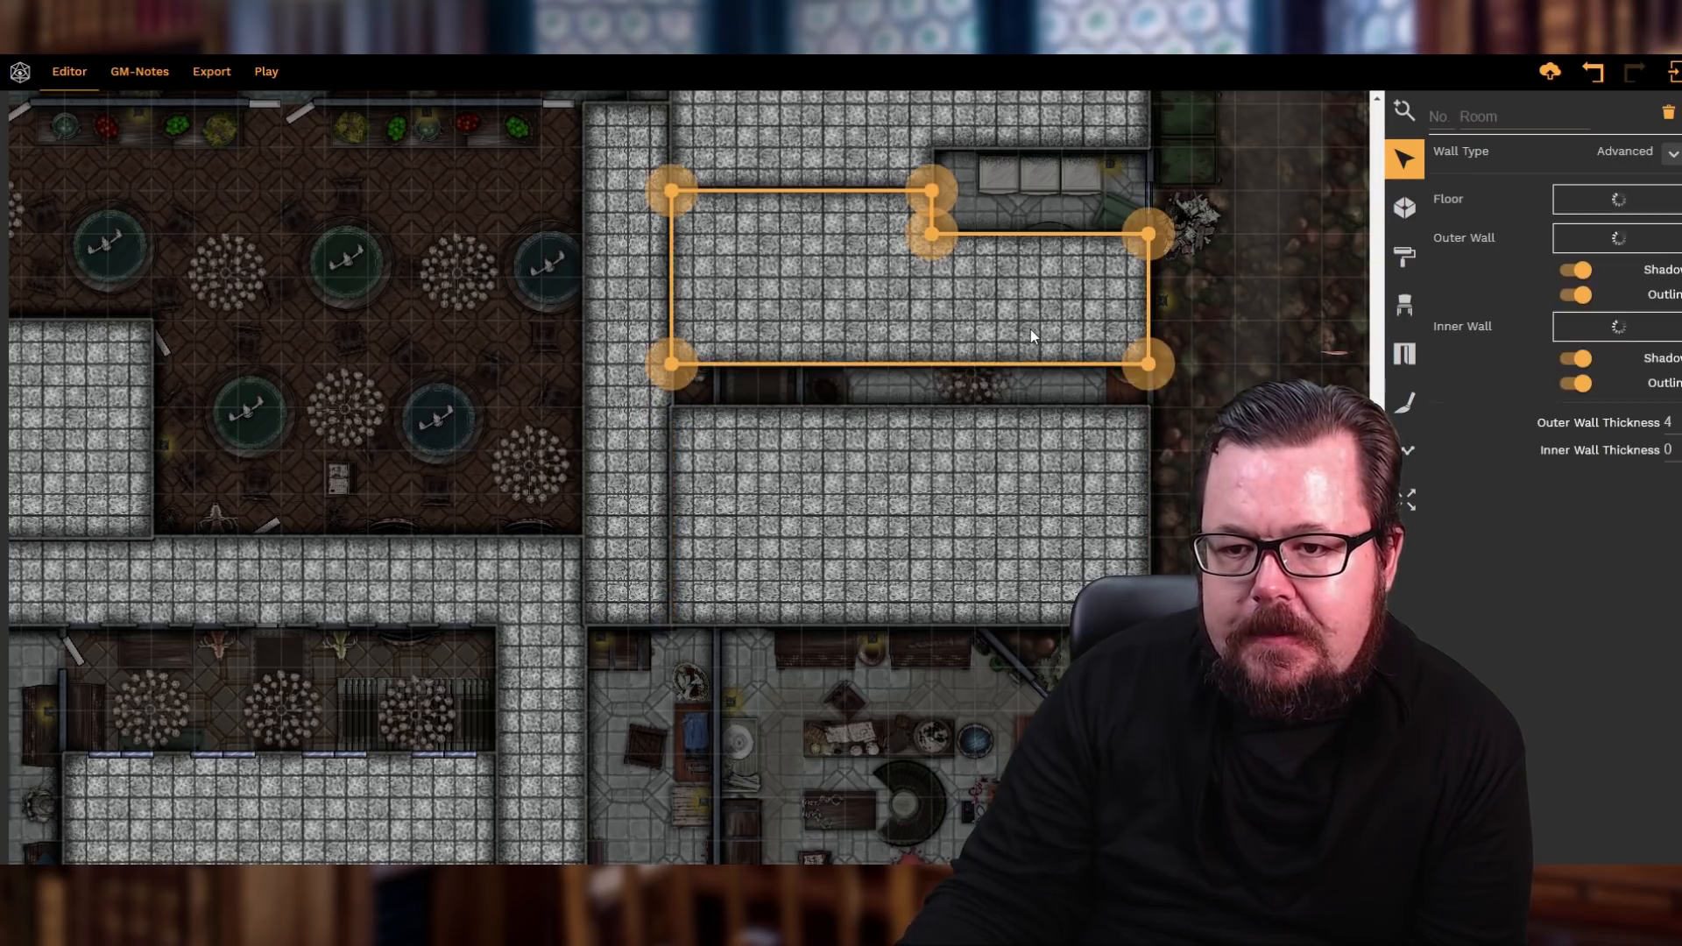
{"action": "left_click_drag", "start_coordinate": [1149, 365], "coordinate": [1146, 385]}
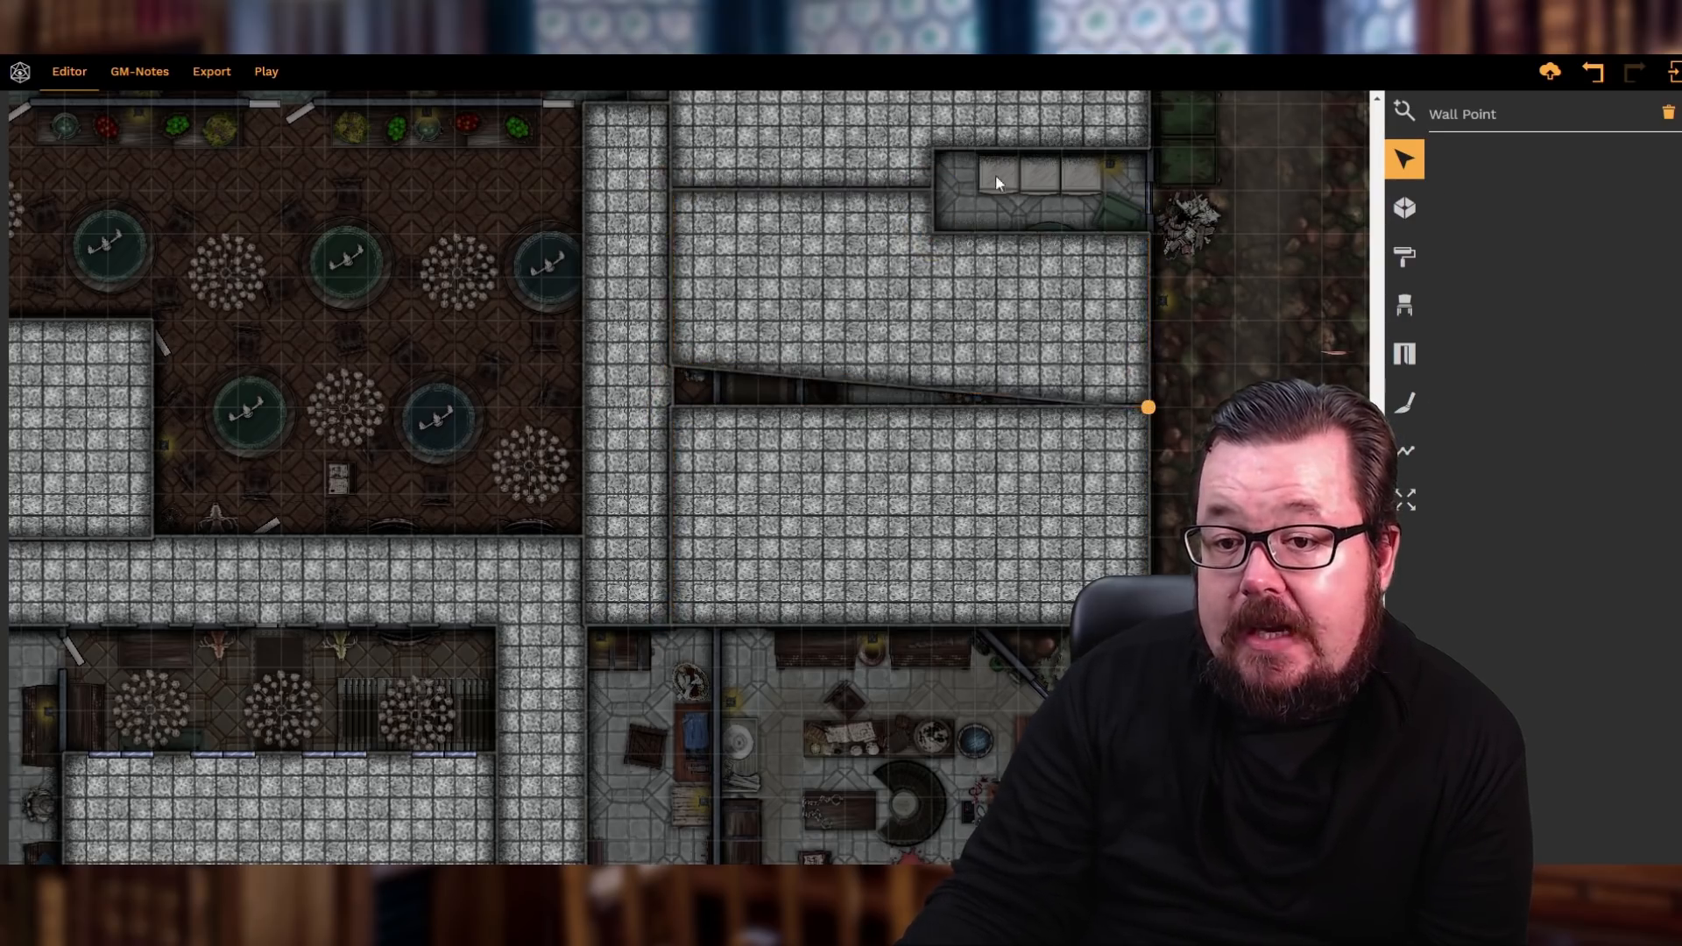
{"action": "left_click", "coordinate": [690, 337]}
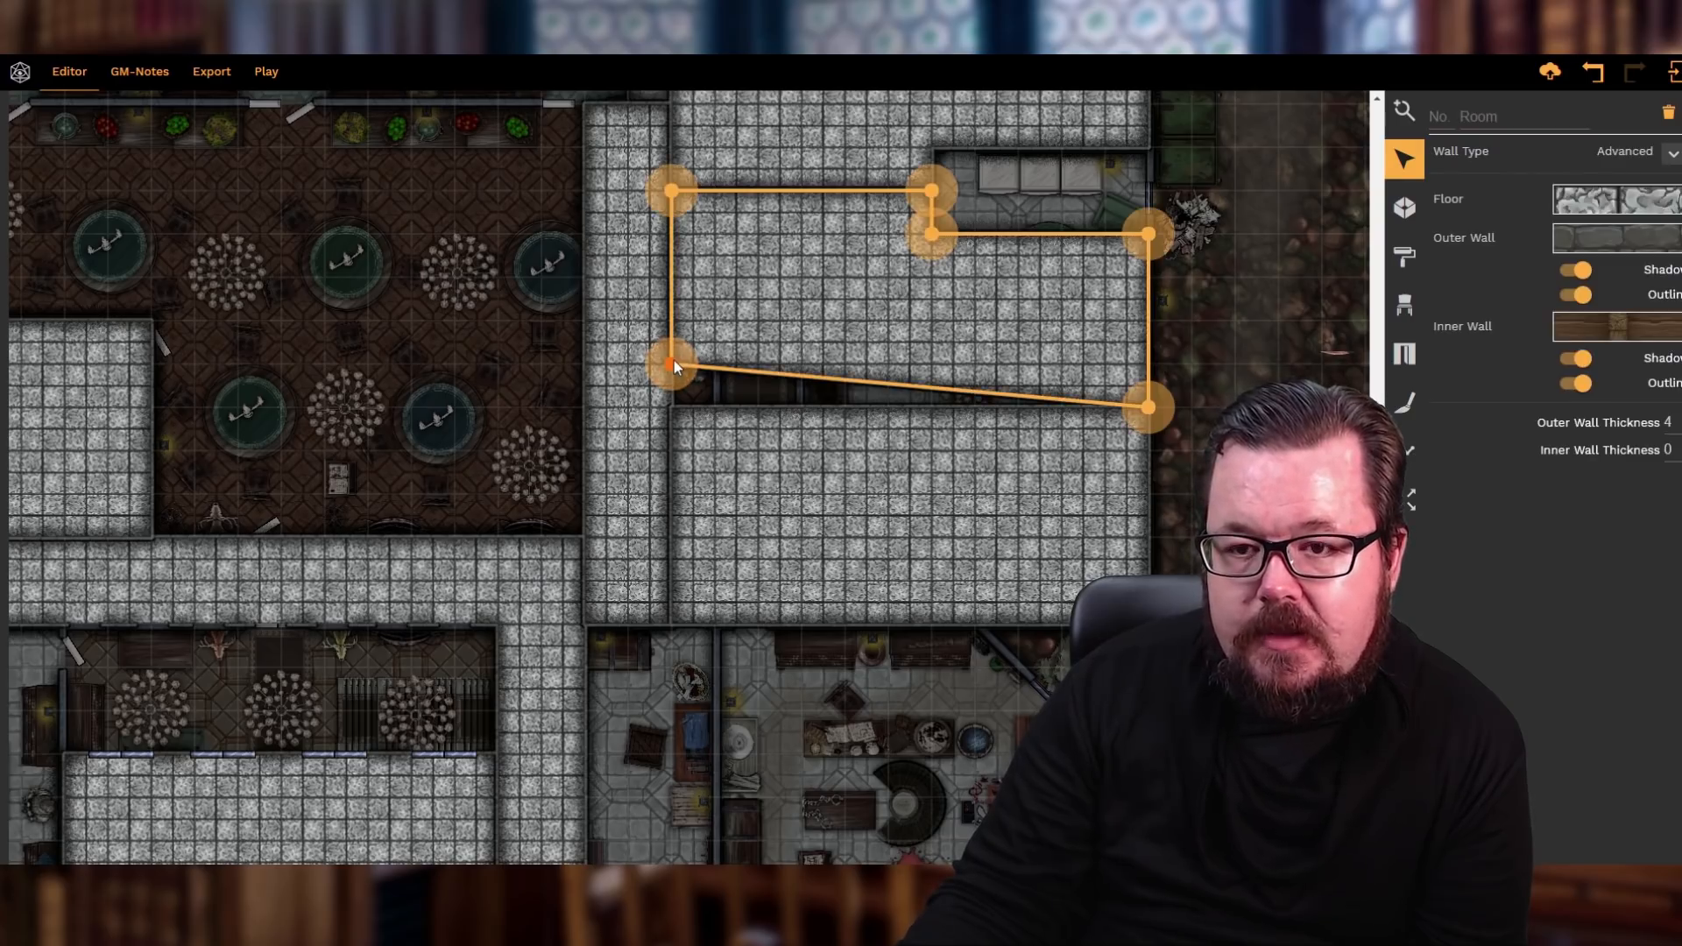
{"action": "left_click_drag", "start_coordinate": [675, 360], "coordinate": [674, 399]}
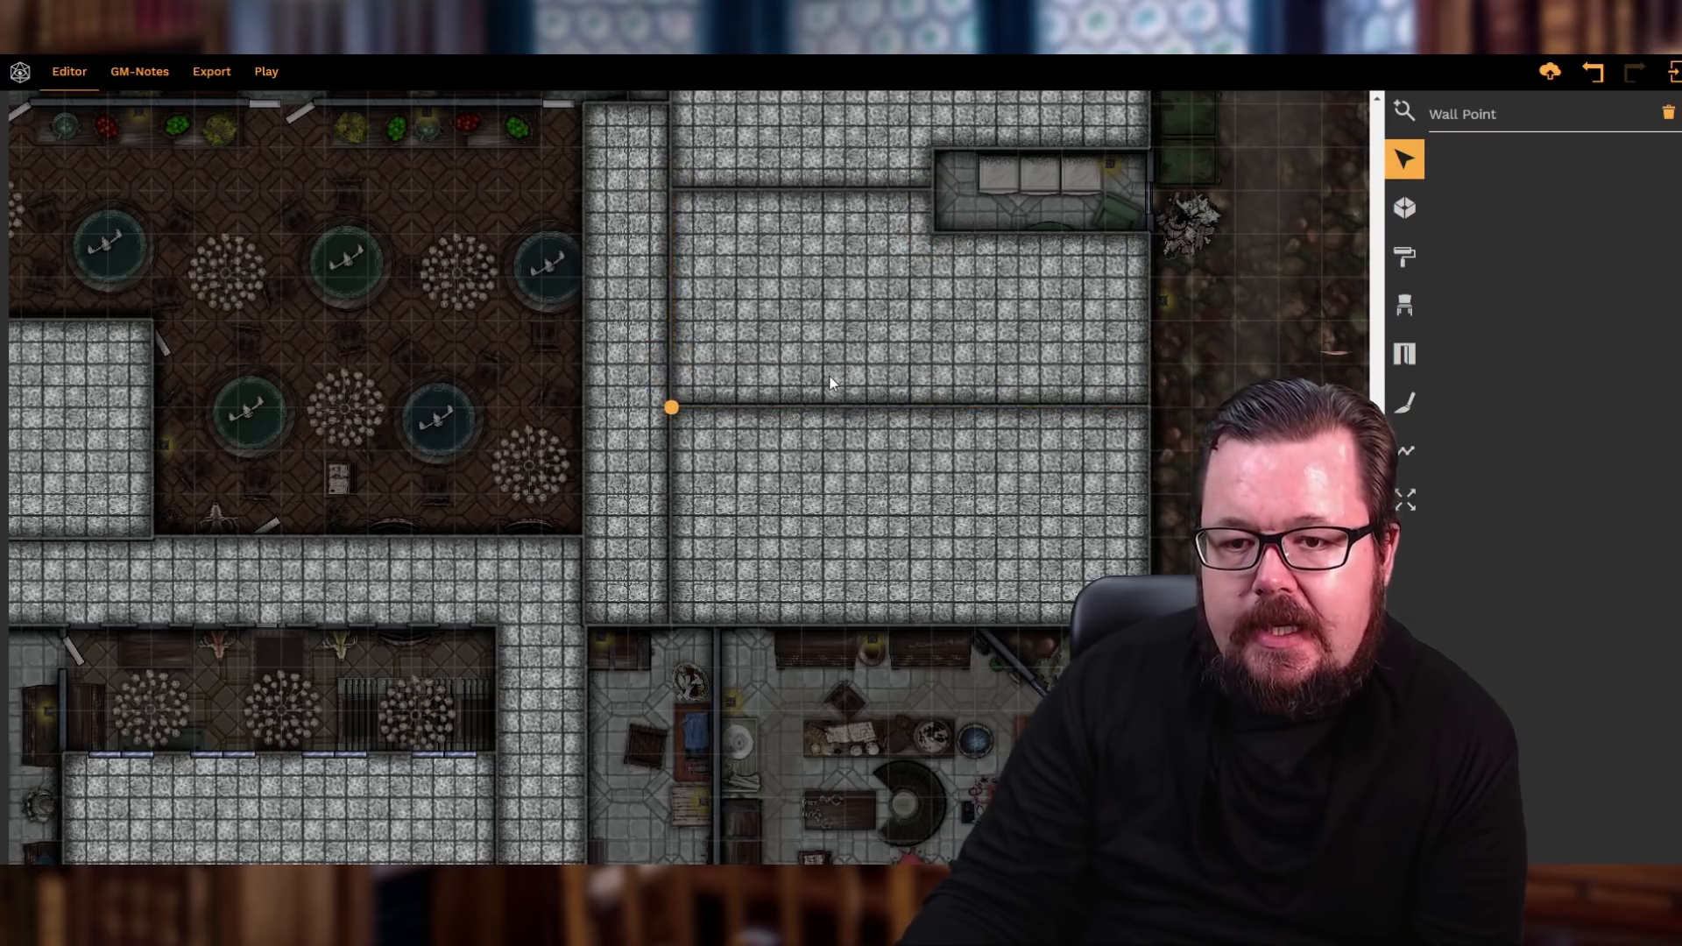
{"action": "key", "text": "w"}
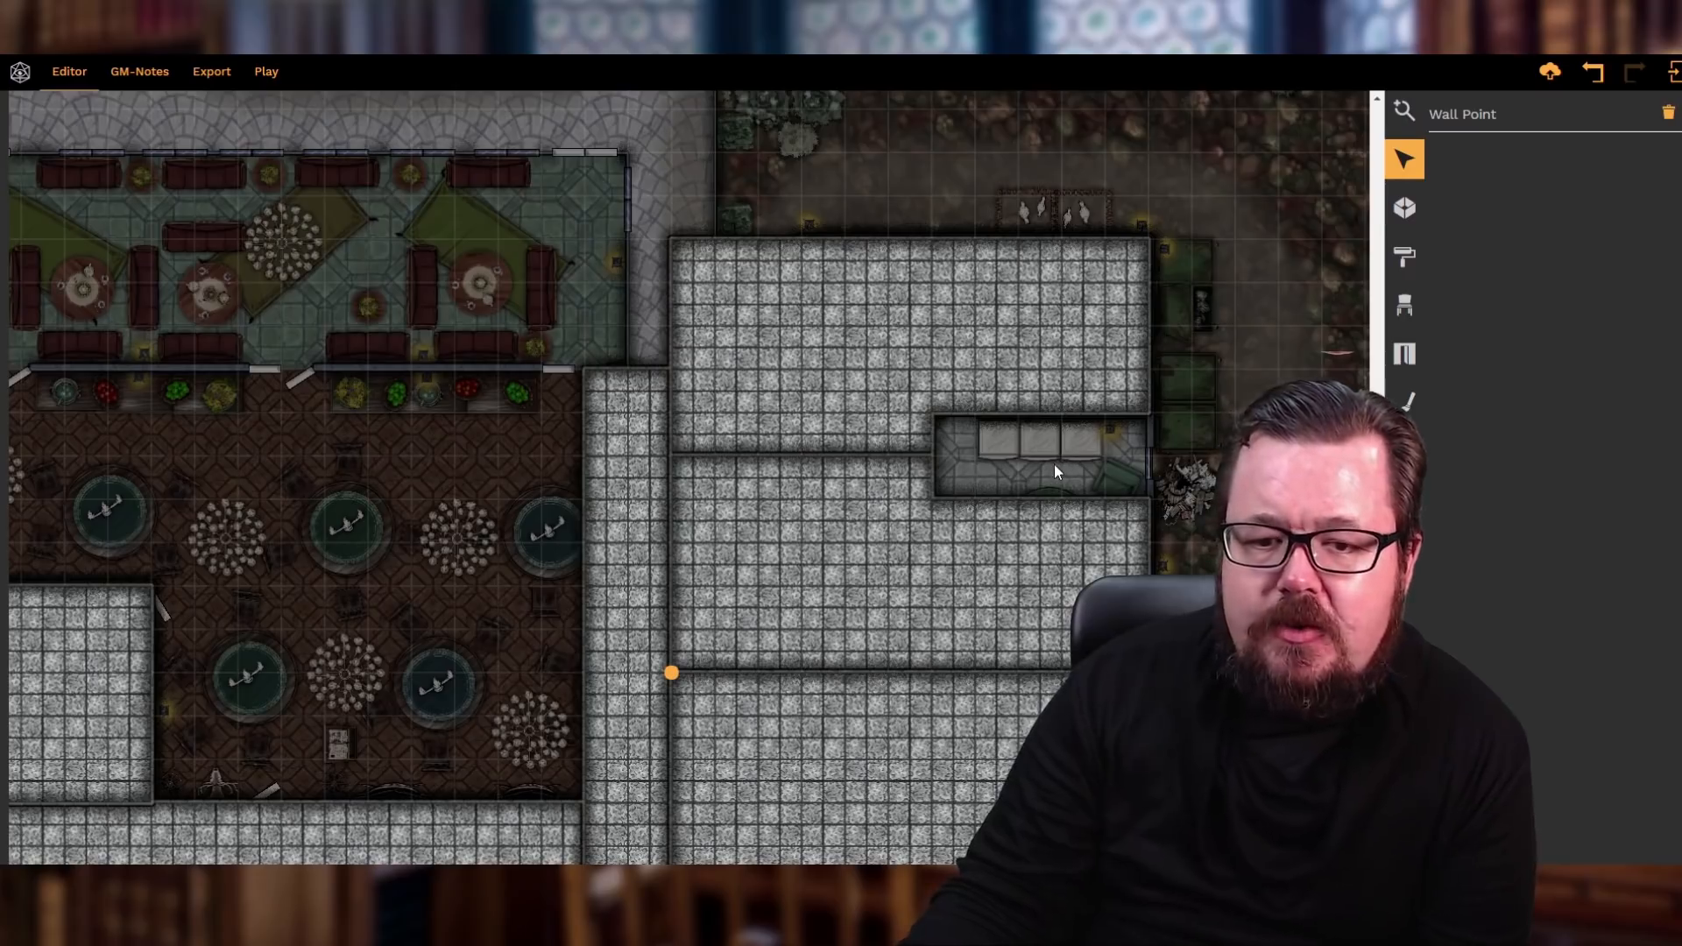
{"action": "key", "text": "s"}
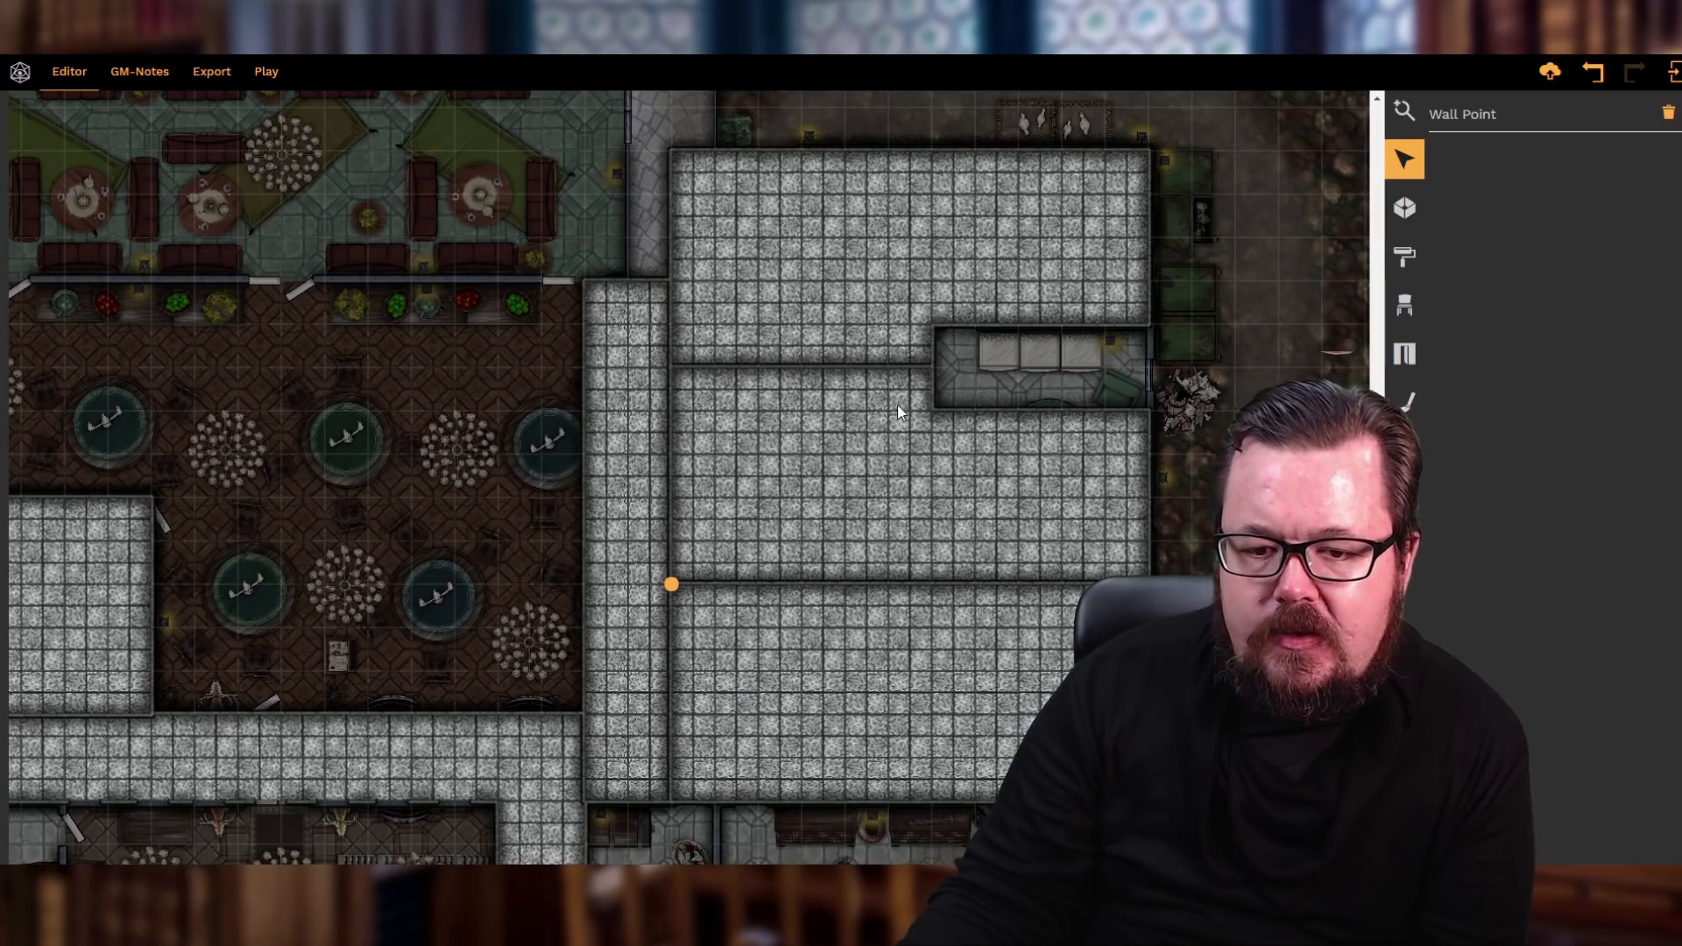
{"action": "key", "text": "s"}
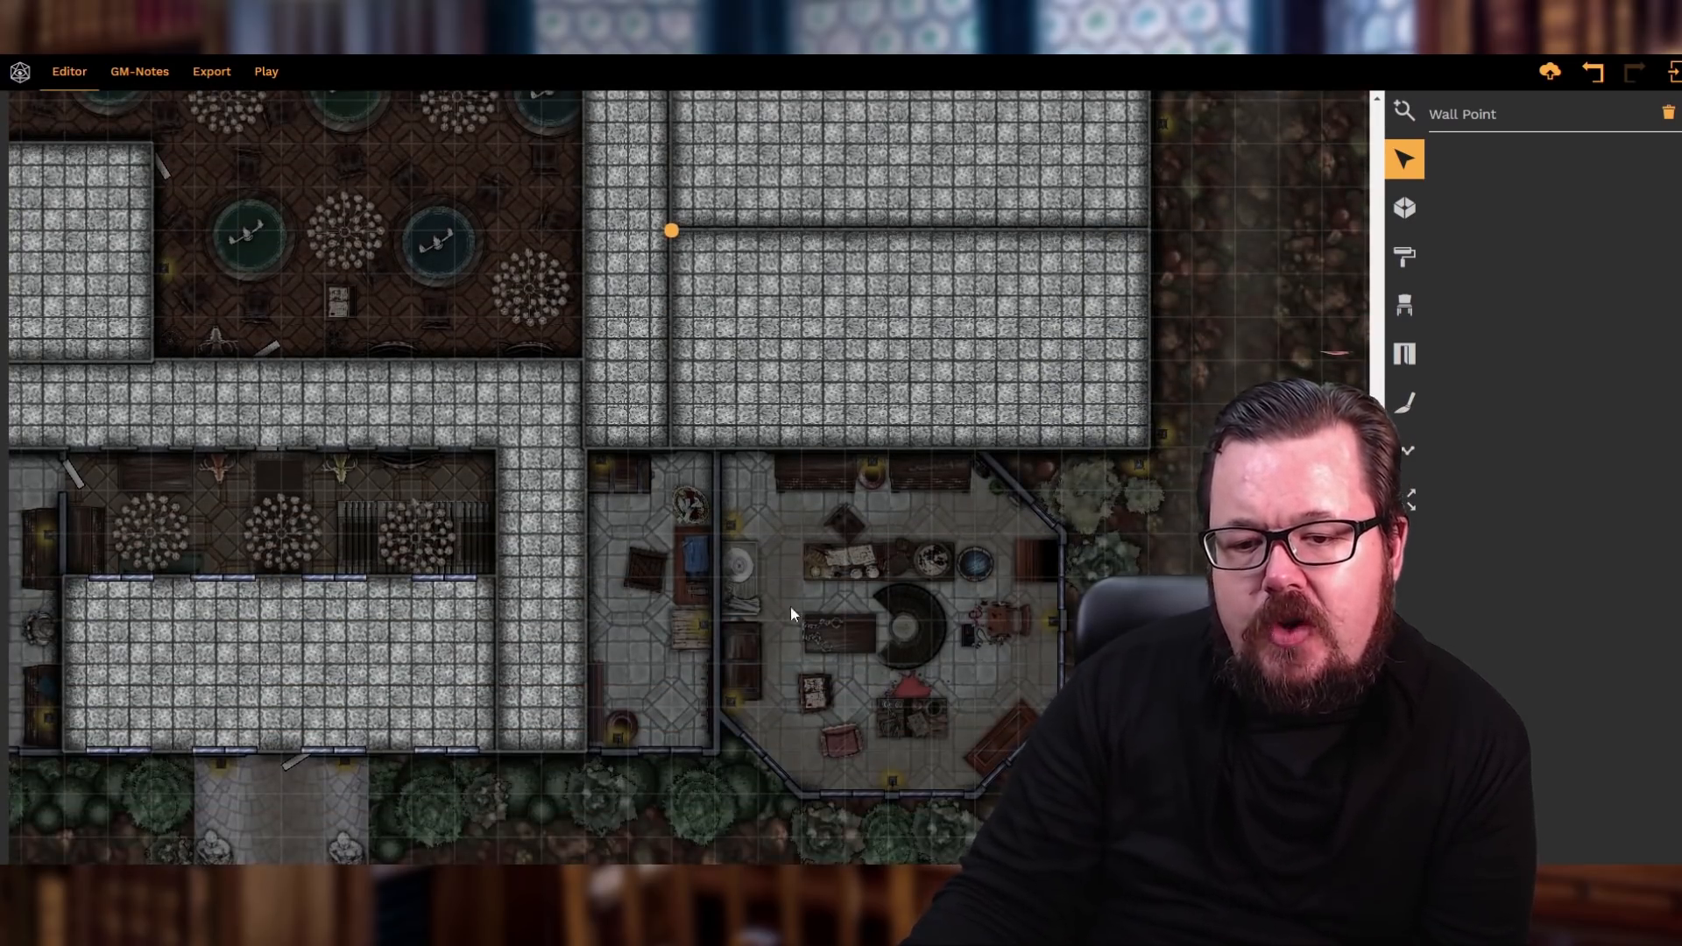
- Draw a 4-by-3-square room in the upper-right corner of the round-table hall, against the vertical corridor
{"action": "left_click", "coordinate": [1405, 214]}
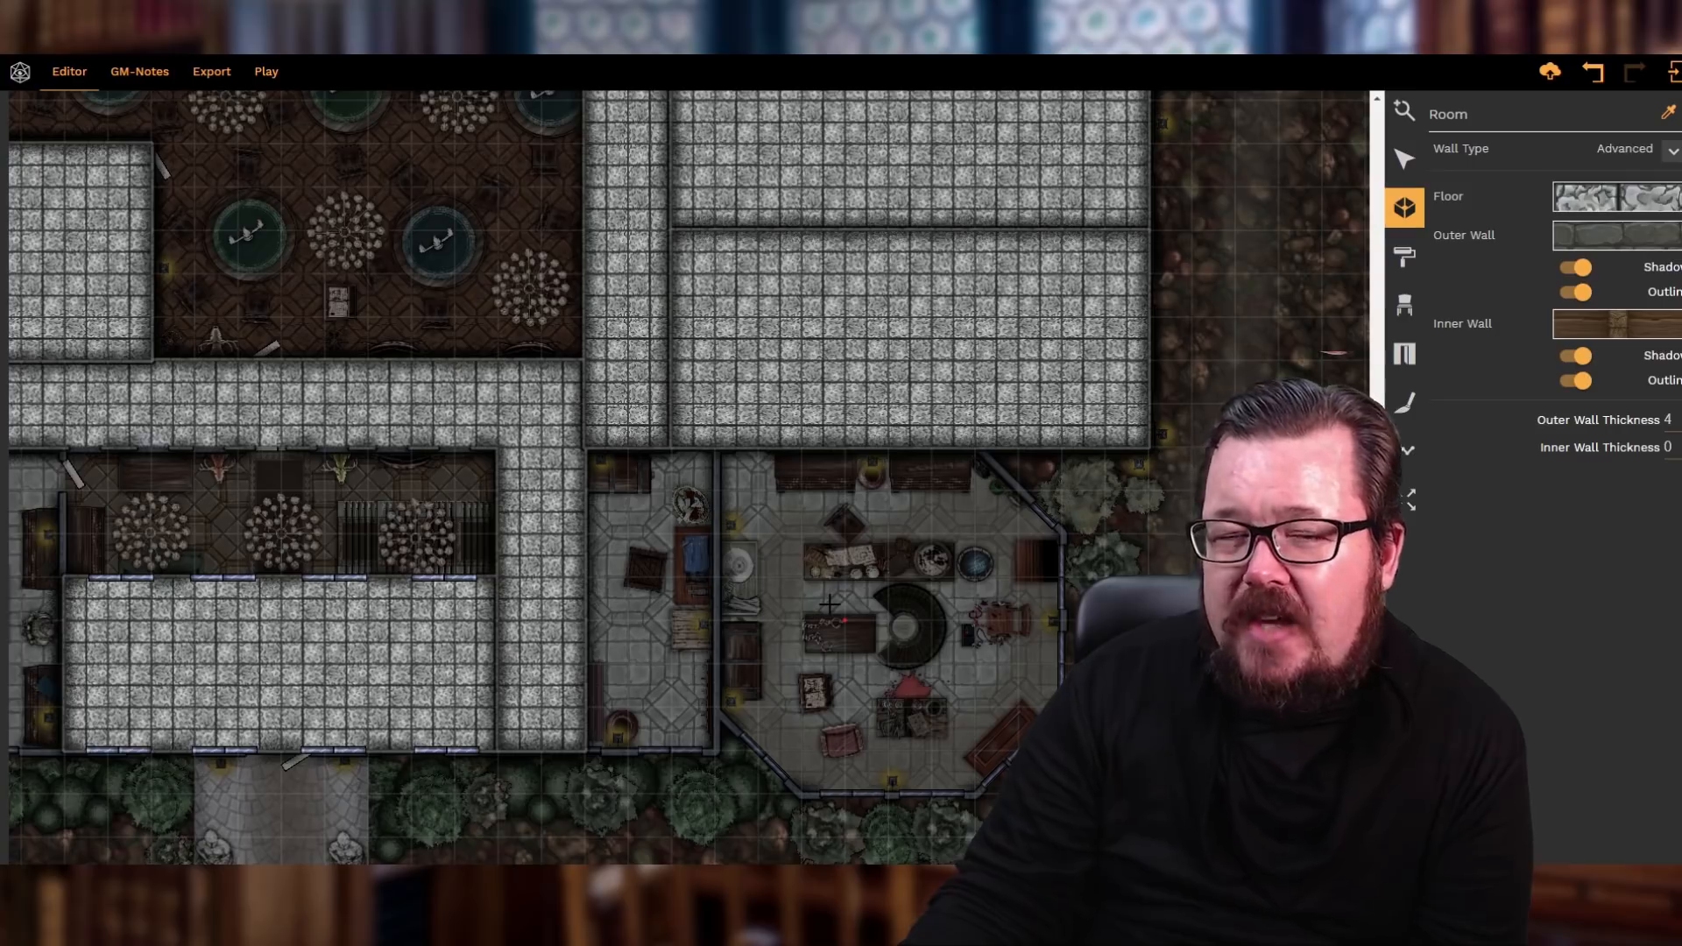
{"action": "scroll", "coordinate": [815, 547], "scroll_direction": "up", "scroll_amount": 2}
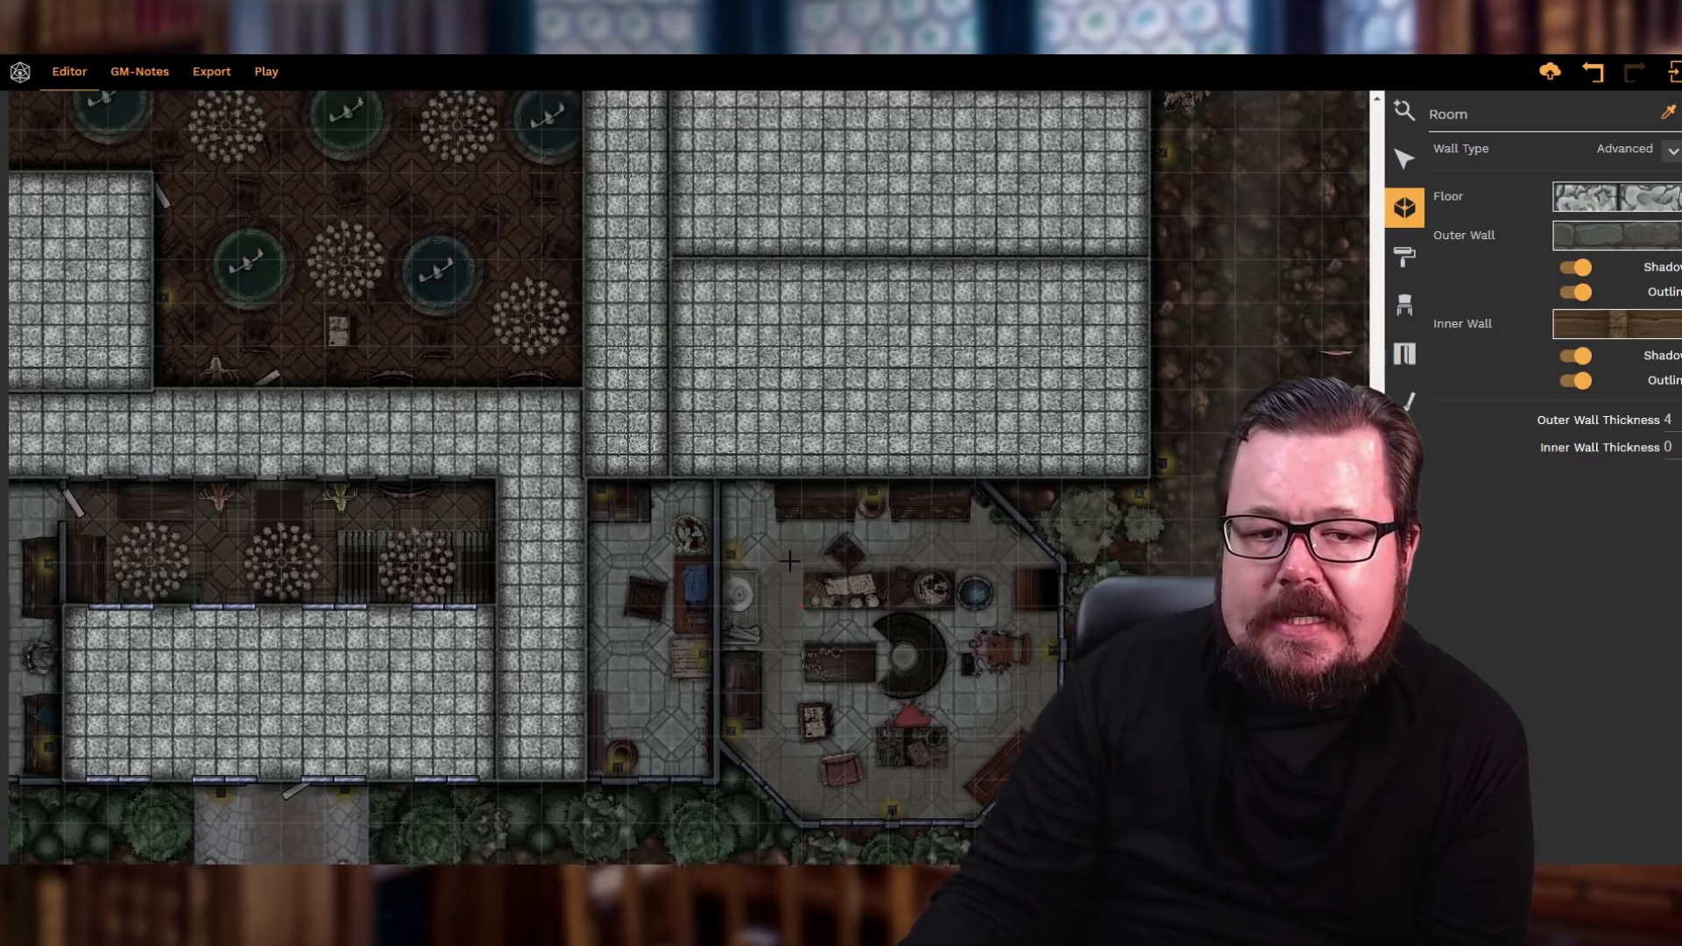
{"action": "scroll", "coordinate": [862, 565], "scroll_direction": "up", "scroll_amount": 2}
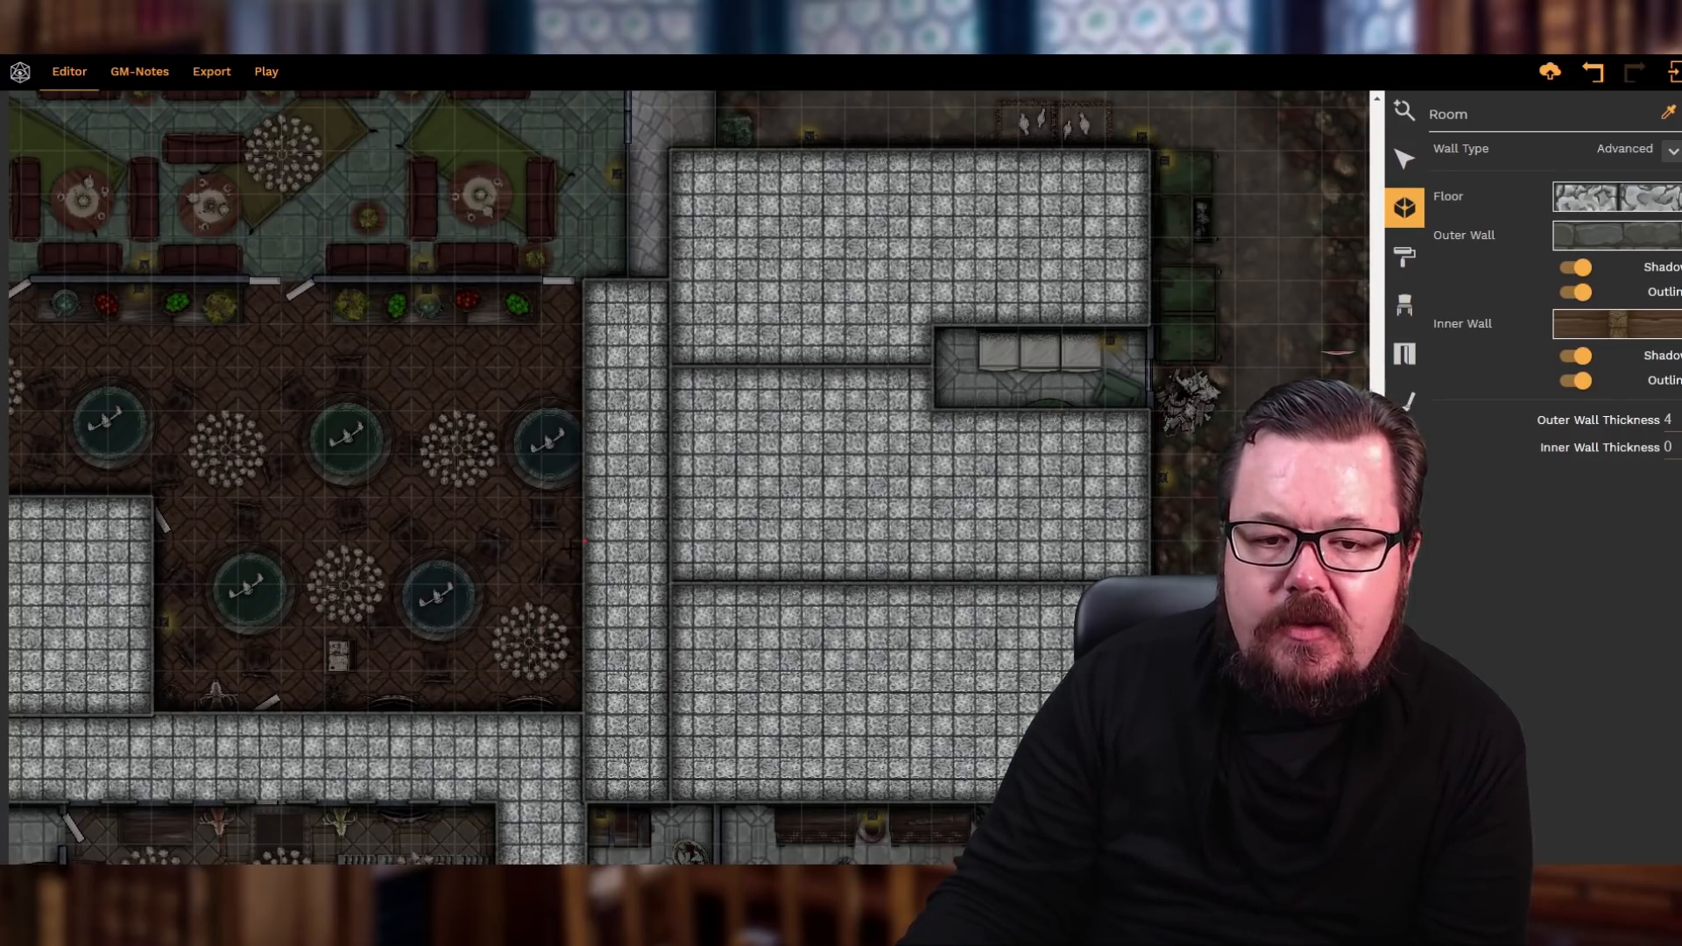
{"action": "left_click_drag", "start_coordinate": [584, 281], "coordinate": [410, 281]}
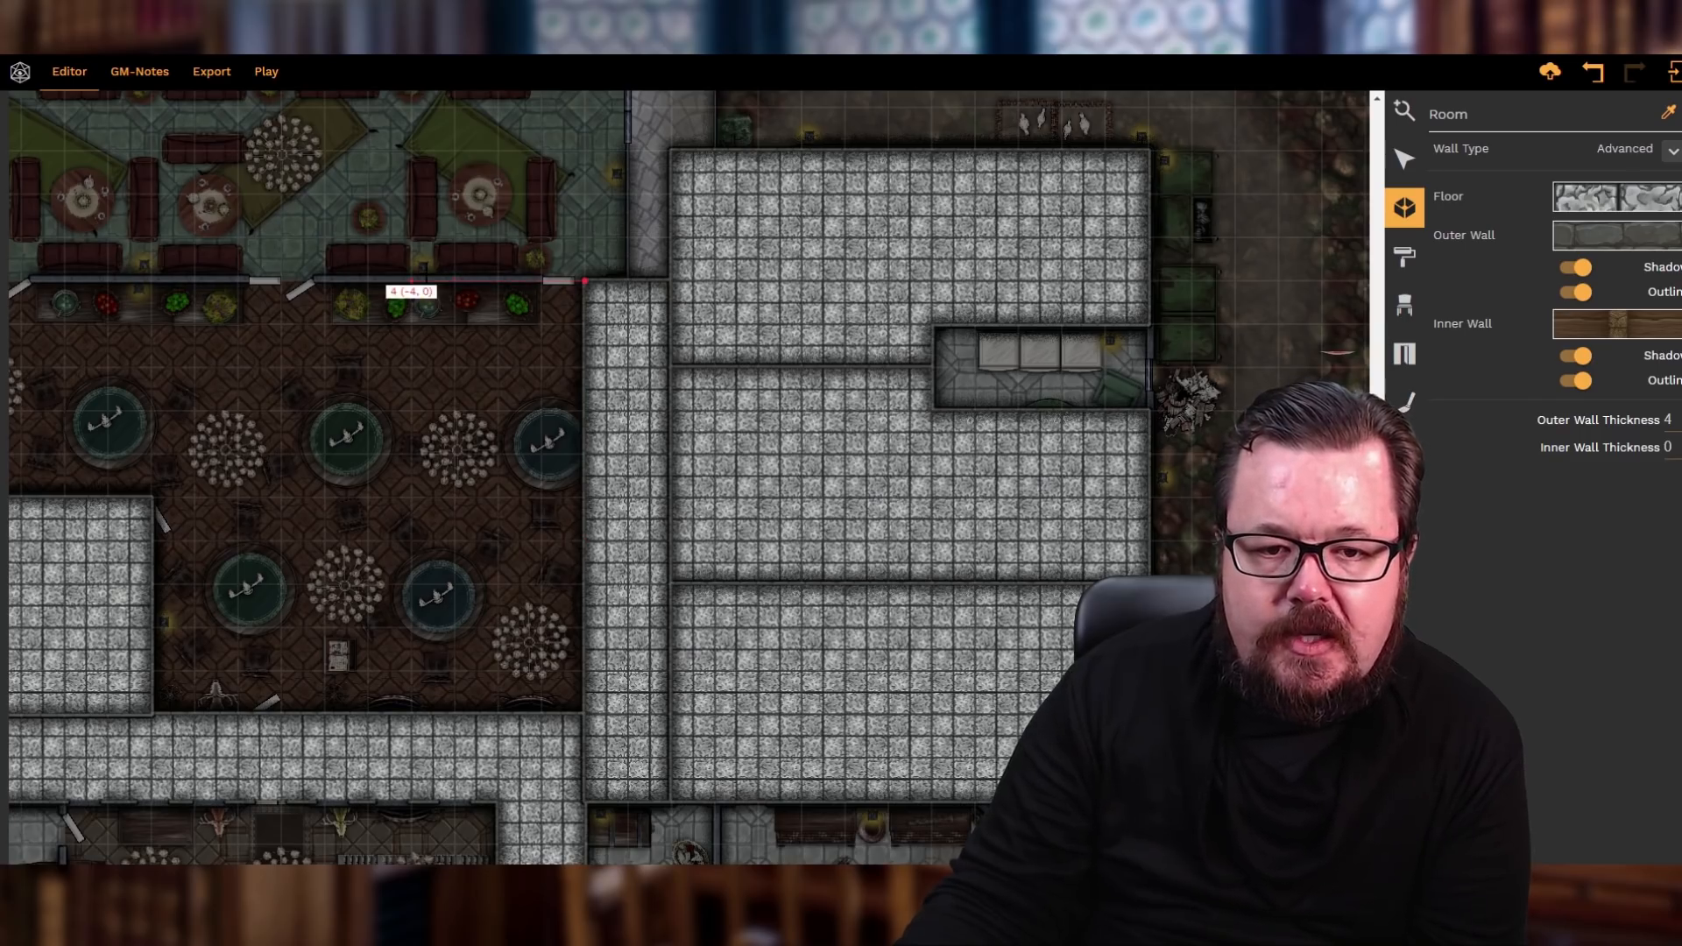
{"action": "left_click", "coordinate": [411, 282]}
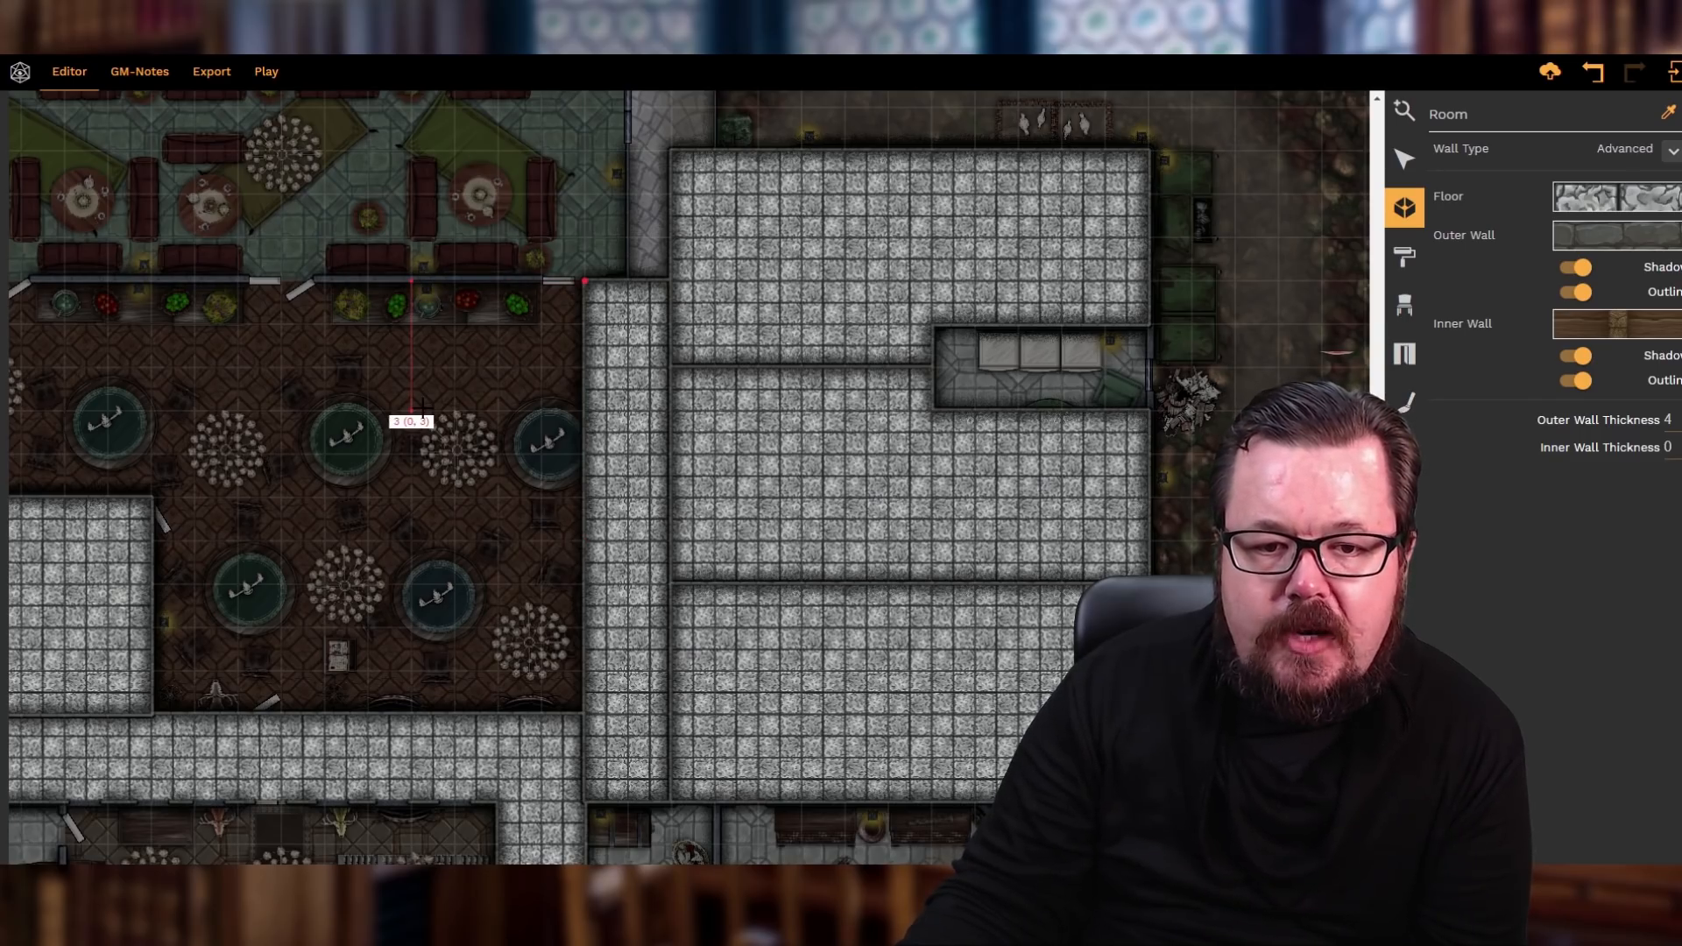
{"action": "left_click", "coordinate": [411, 410]}
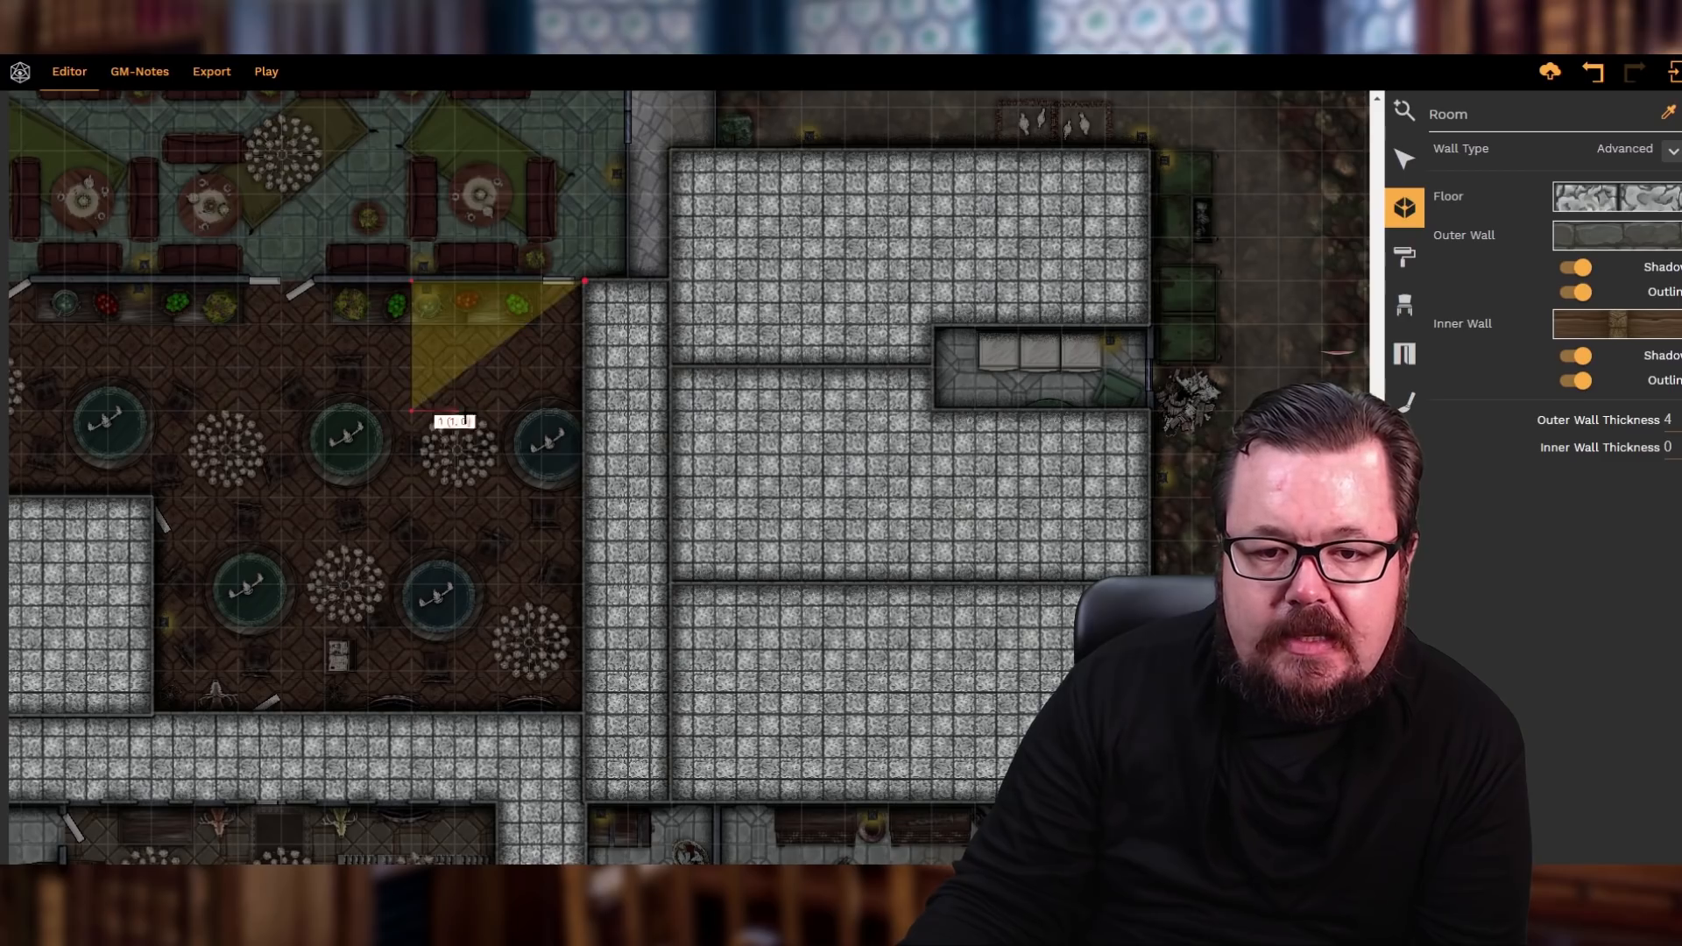
{"action": "left_click", "coordinate": [584, 410]}
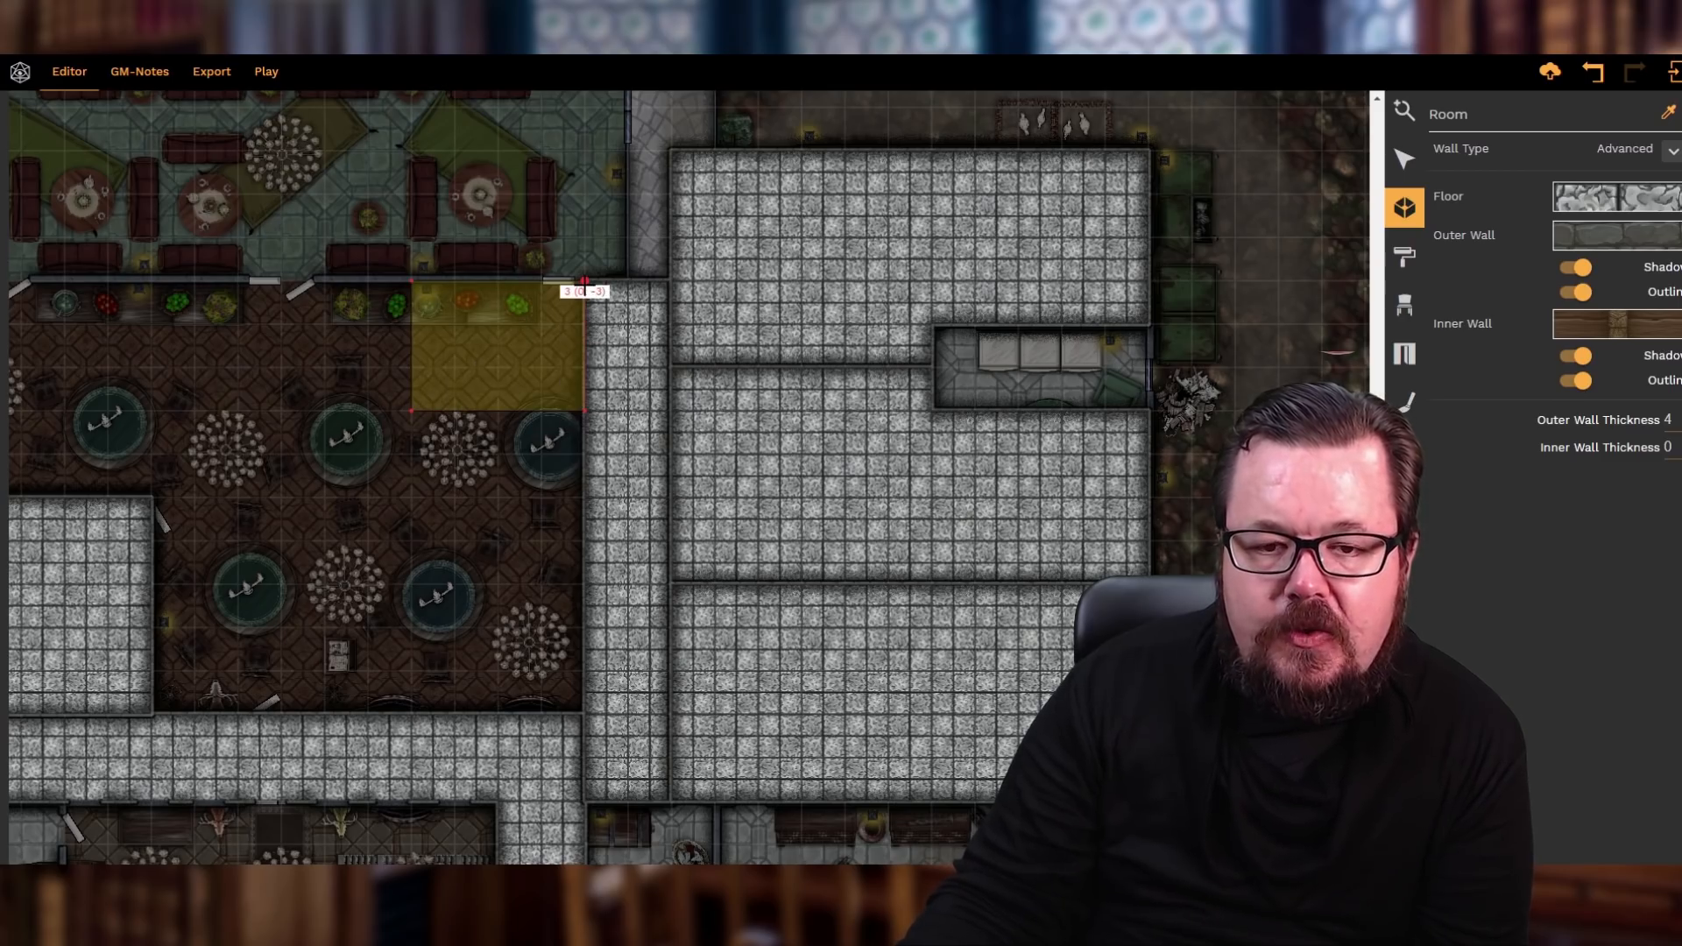
{"action": "left_click", "coordinate": [585, 282]}
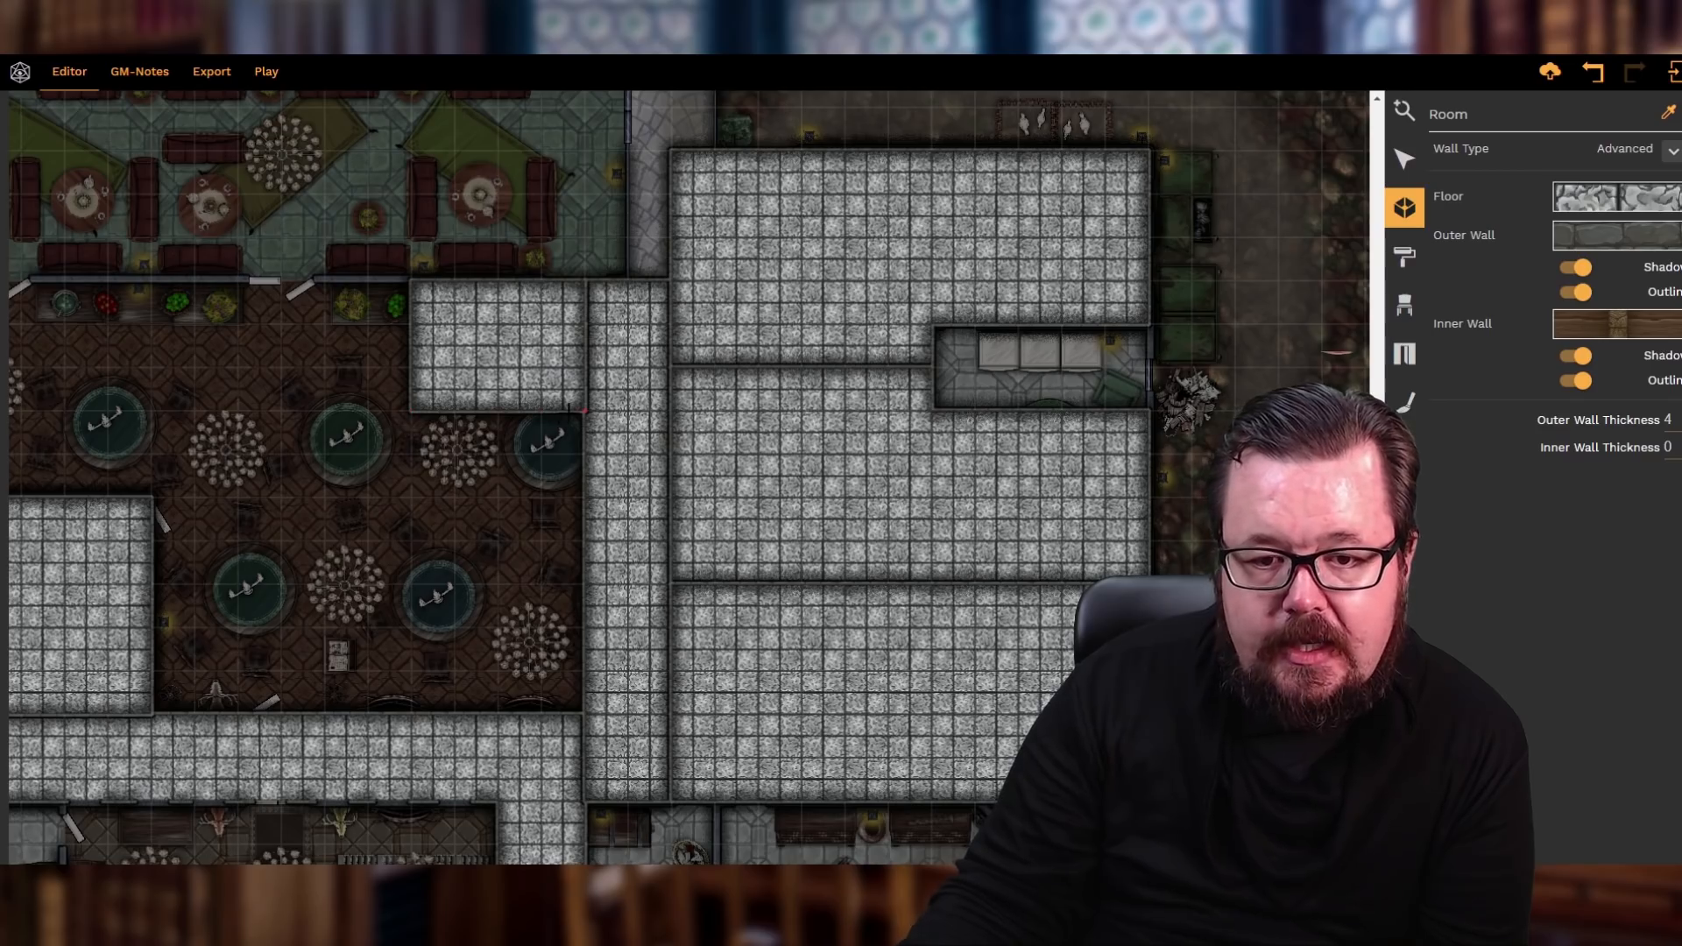
- Draw another 4-by-3-square room directly below the hall's new corner room, along the vertical corridor
{"action": "left_click", "coordinate": [411, 410]}
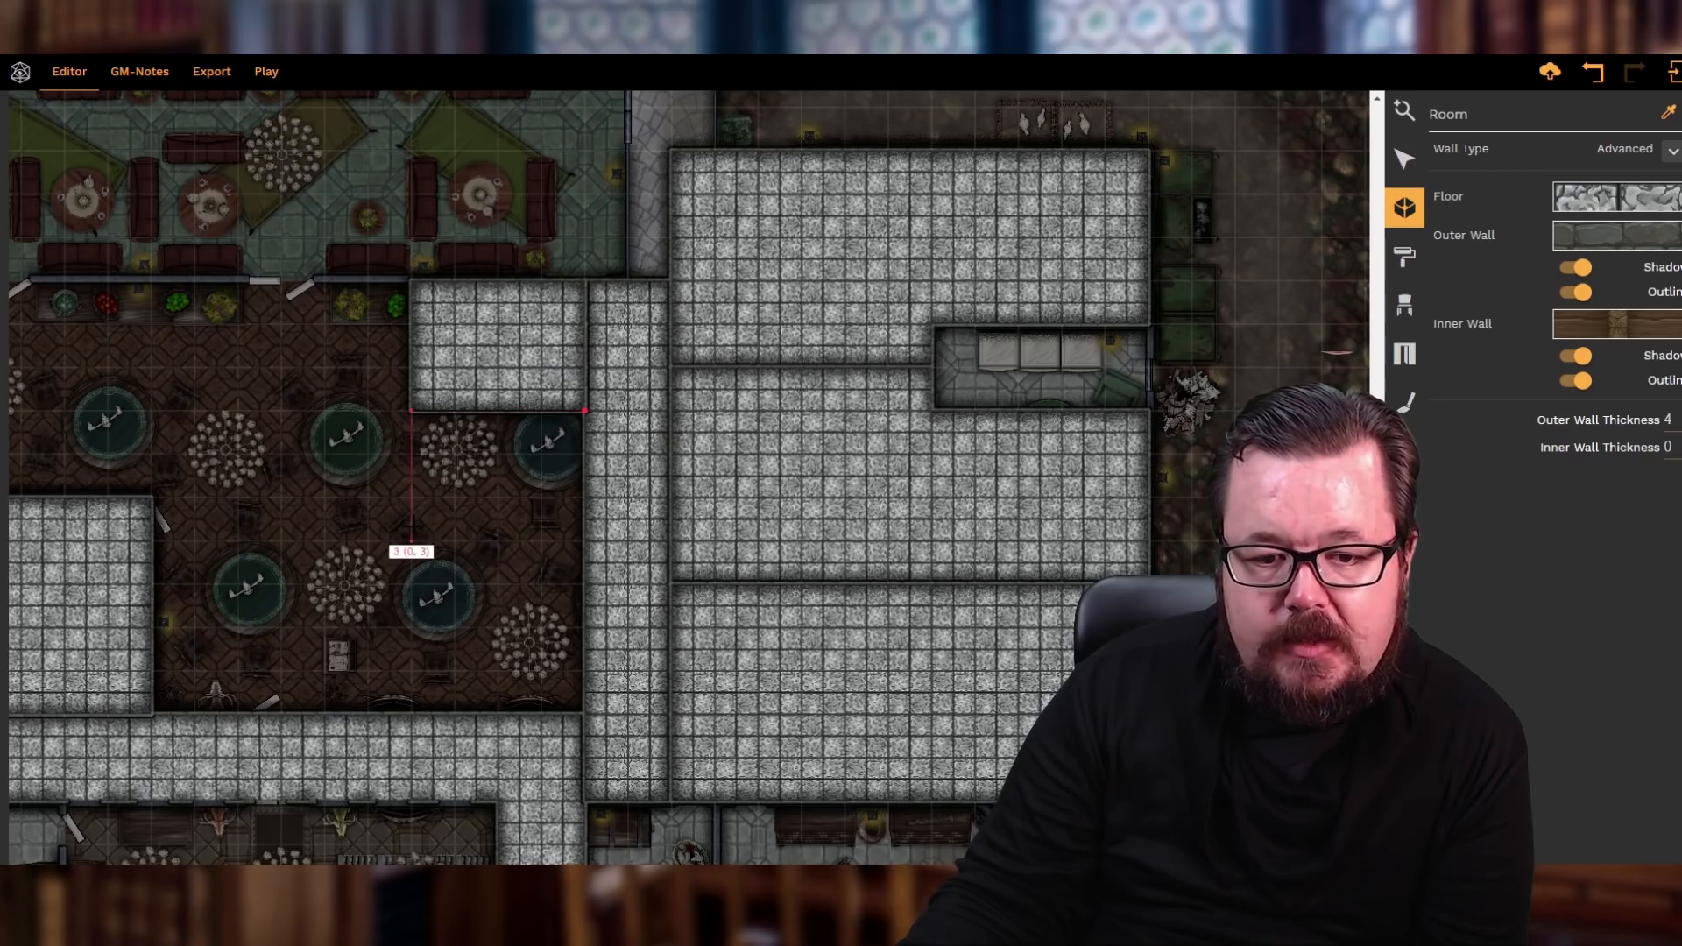
{"action": "left_click", "coordinate": [411, 539]}
{"action": "left_click", "coordinate": [584, 539]}
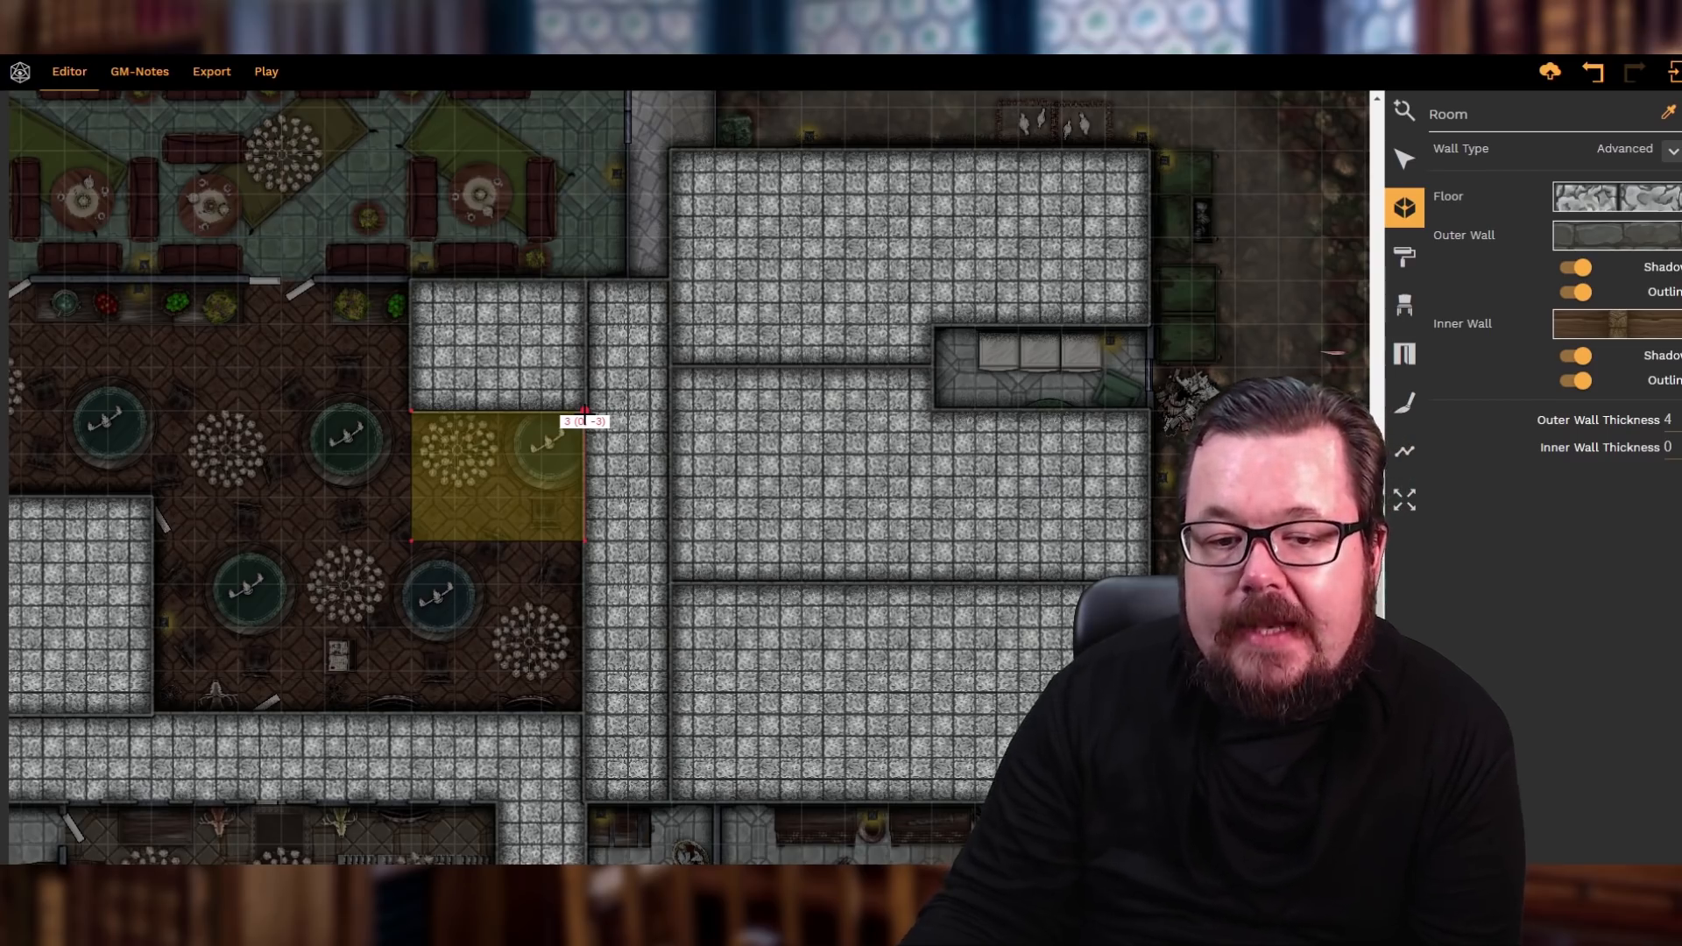
{"action": "left_click", "coordinate": [584, 410]}
{"action": "key", "text": "s"}
{"action": "key", "text": "s"}
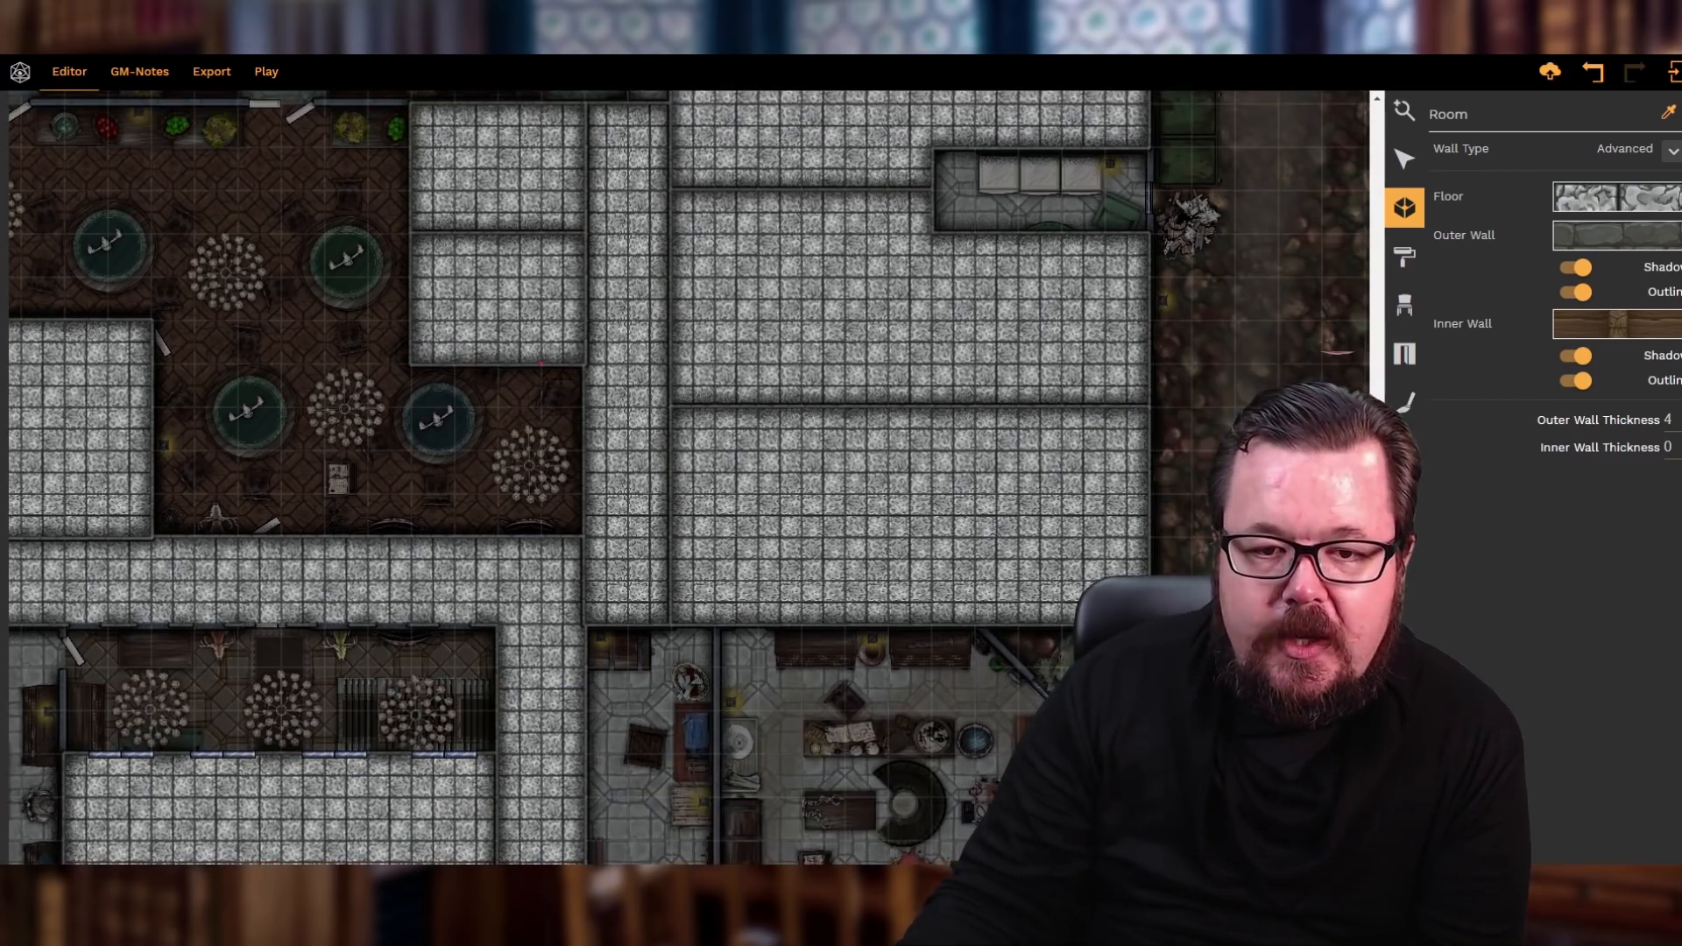
- Draw a third 4-by-3-square room directly below the two stacked rooms along the vertical corridor
{"action": "left_click", "coordinate": [411, 364]}
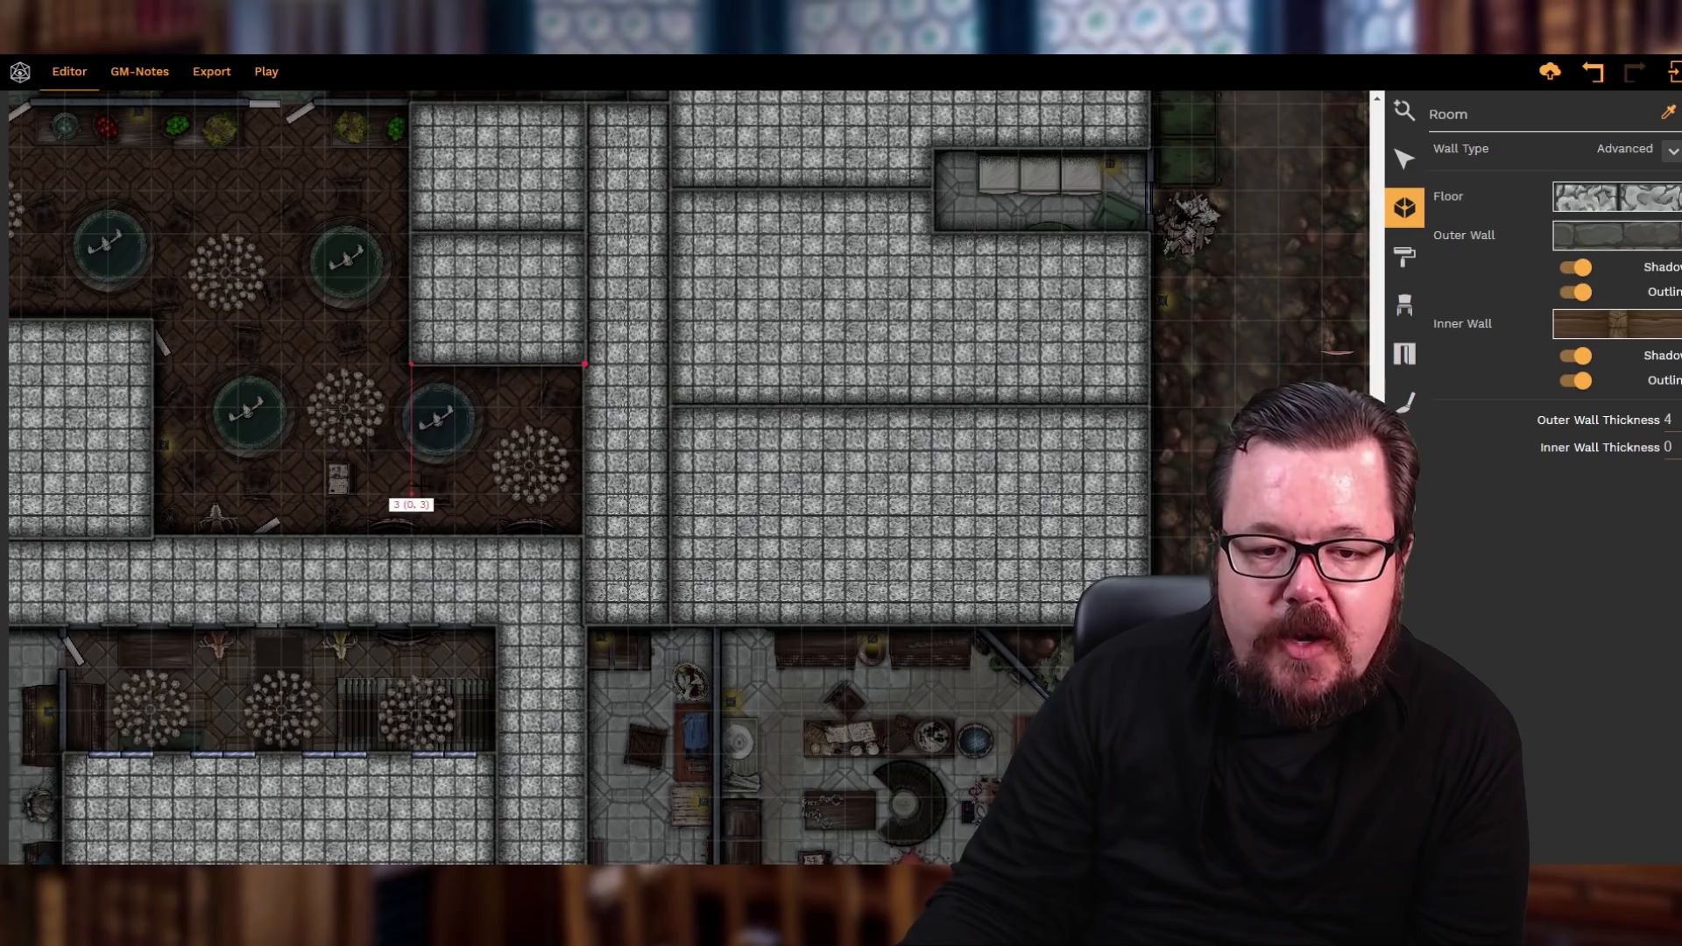
{"action": "left_click", "coordinate": [411, 493]}
{"action": "left_click", "coordinate": [584, 493]}
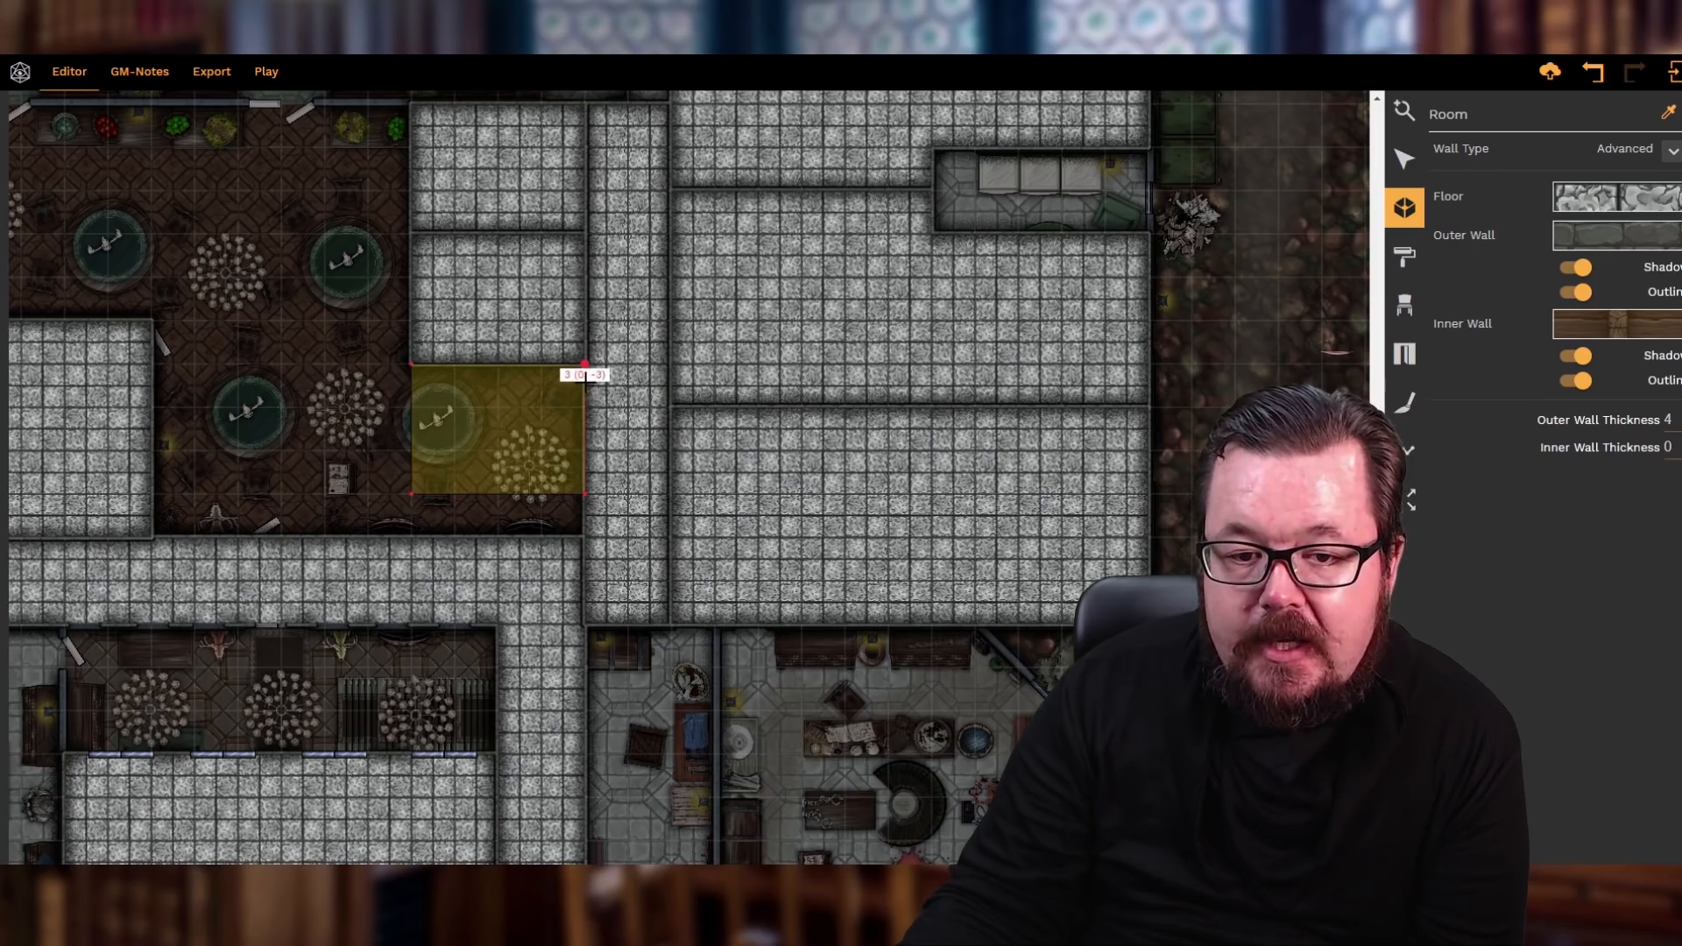
{"action": "left_click", "coordinate": [584, 365]}
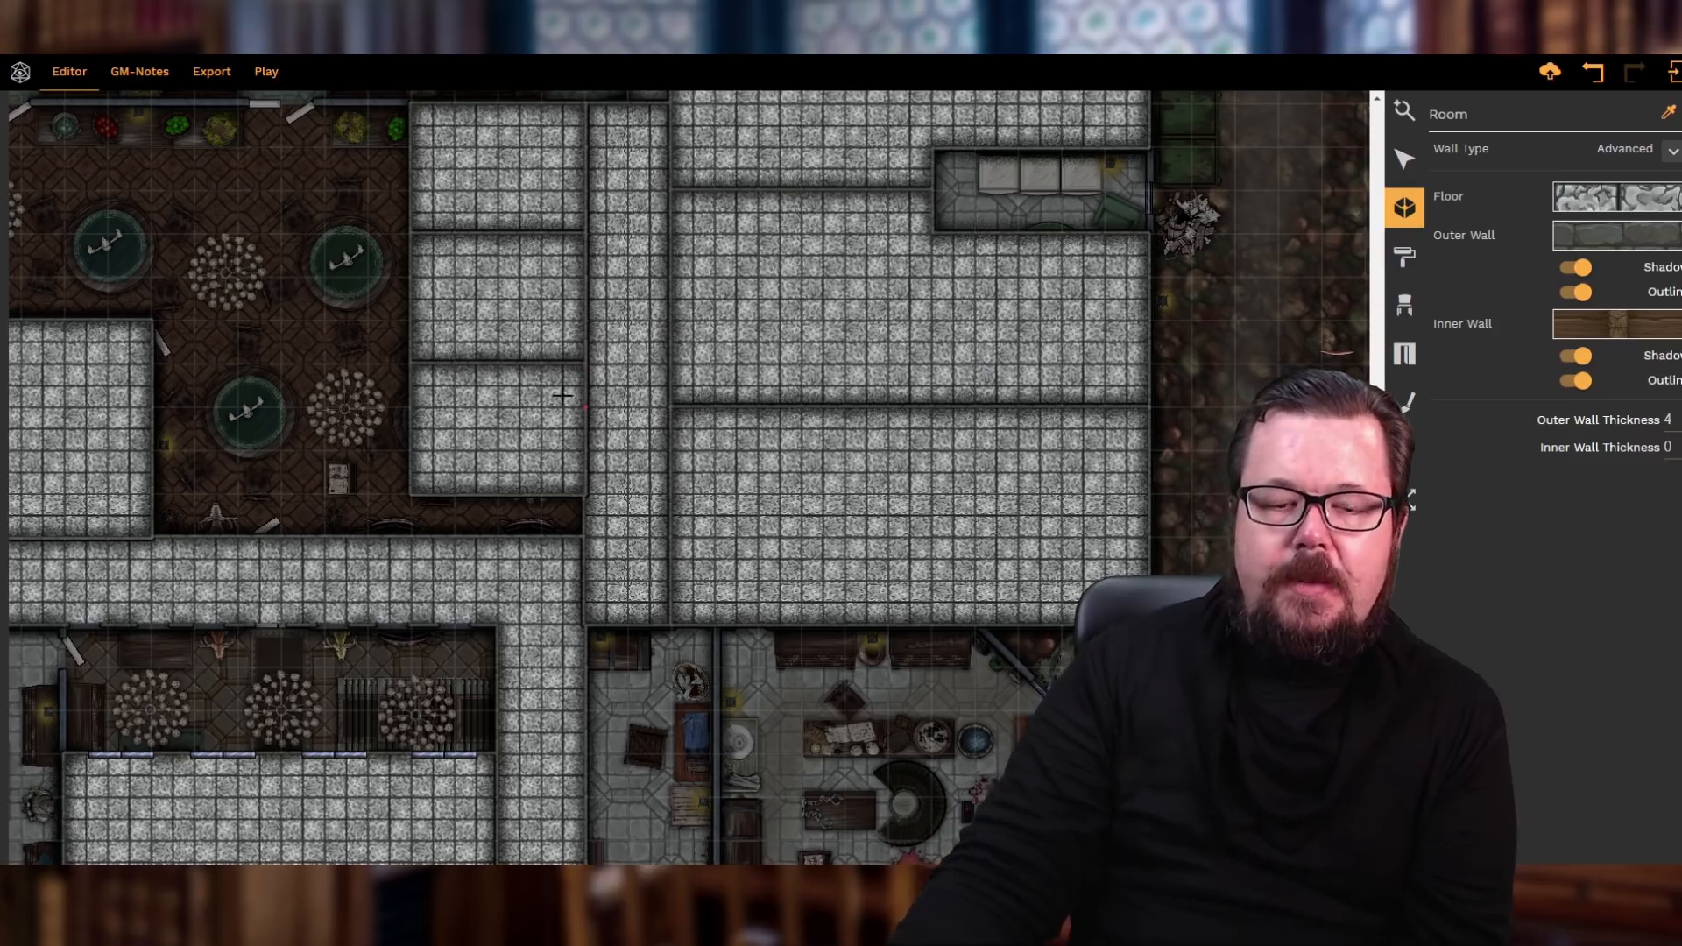
- Draw a 2-by-10-square vertical corridor through the round-table hall, from its upper wall to the horizontal corridor, against the stepped room's right side
{"action": "scroll", "coordinate": [510, 422], "scroll_direction": "up", "scroll_amount": 2}
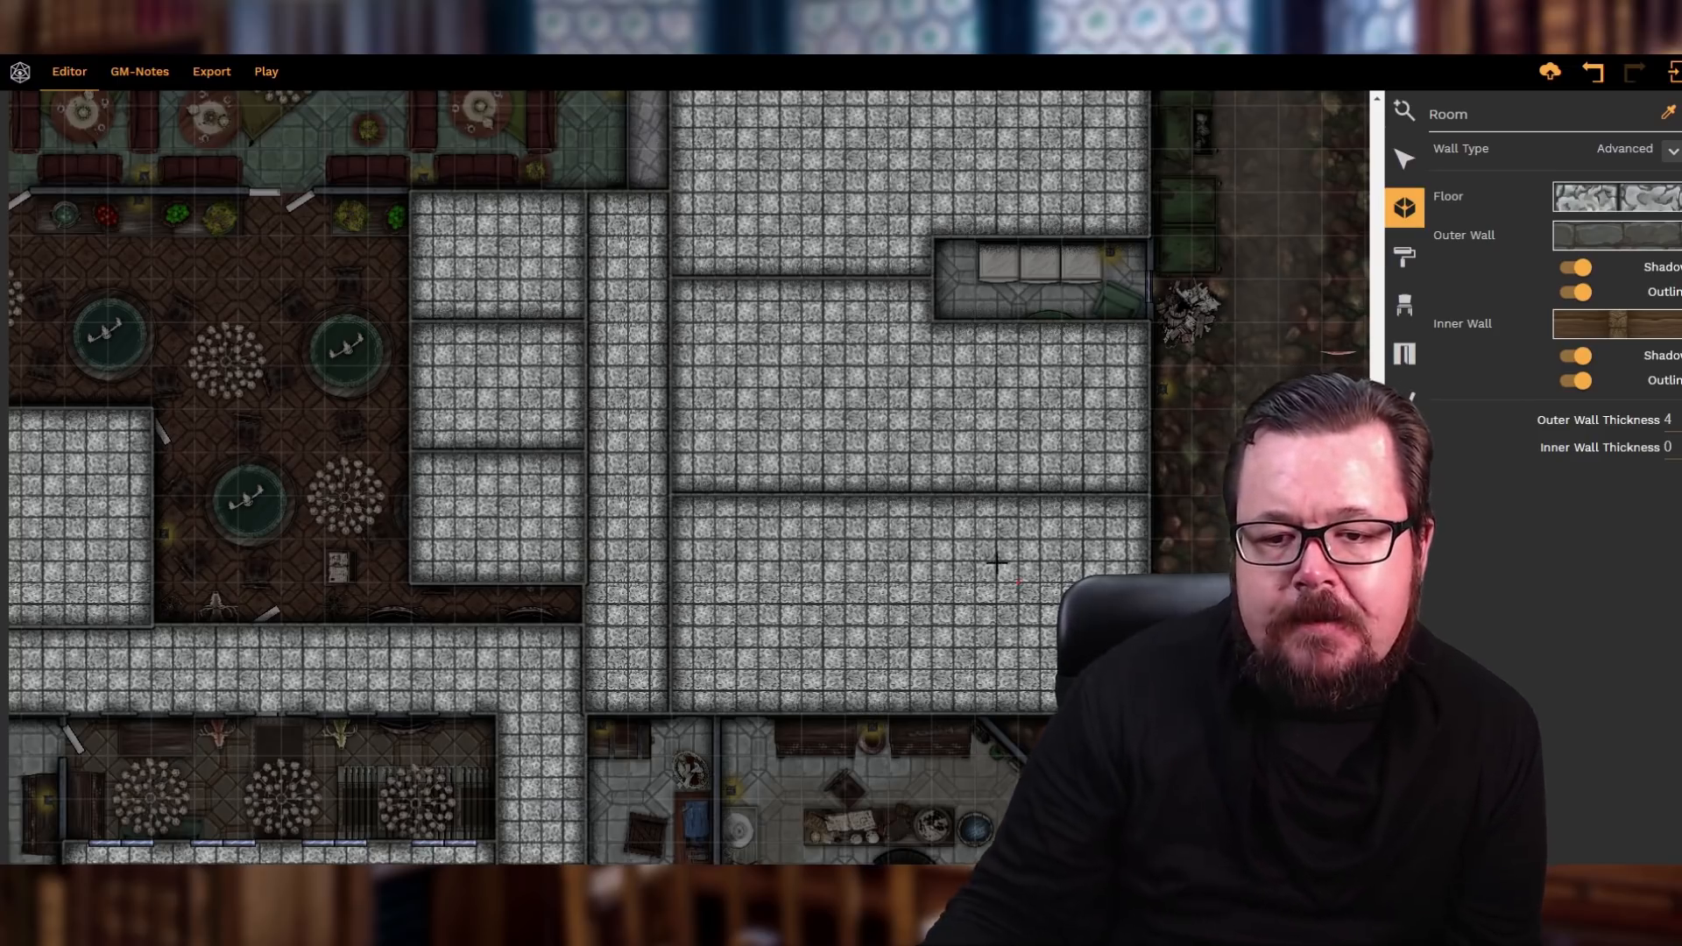
{"action": "scroll", "coordinate": [996, 561], "scroll_direction": "down", "scroll_amount": 2}
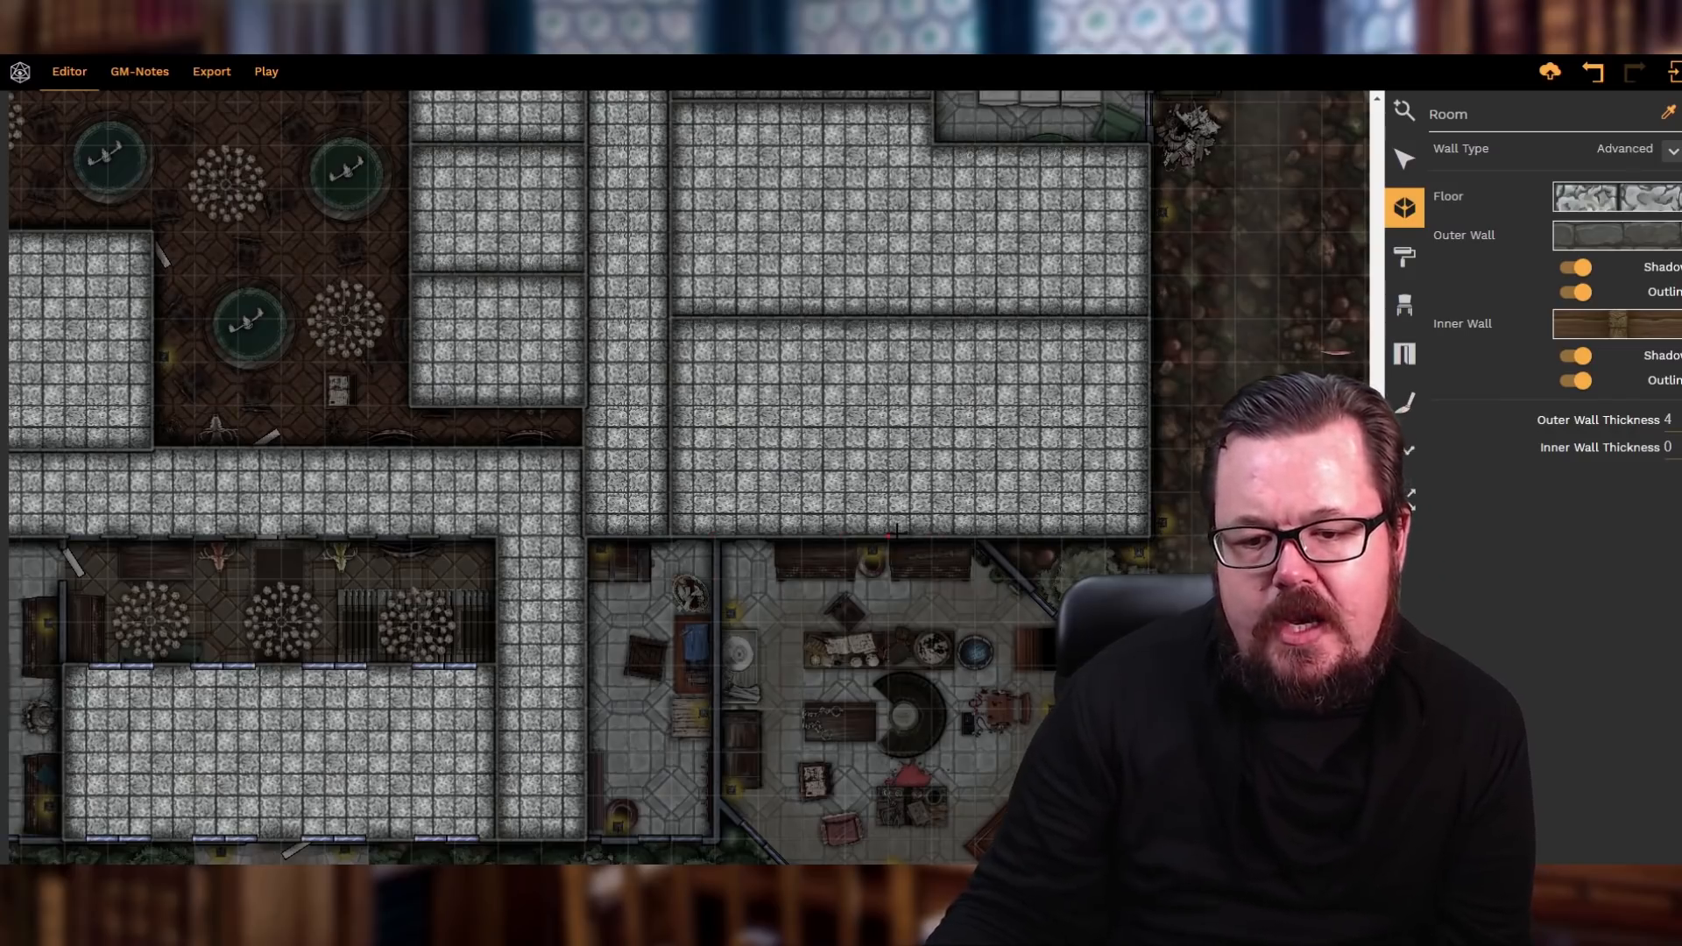
{"action": "scroll", "coordinate": [895, 529], "scroll_direction": "up", "scroll_amount": 2}
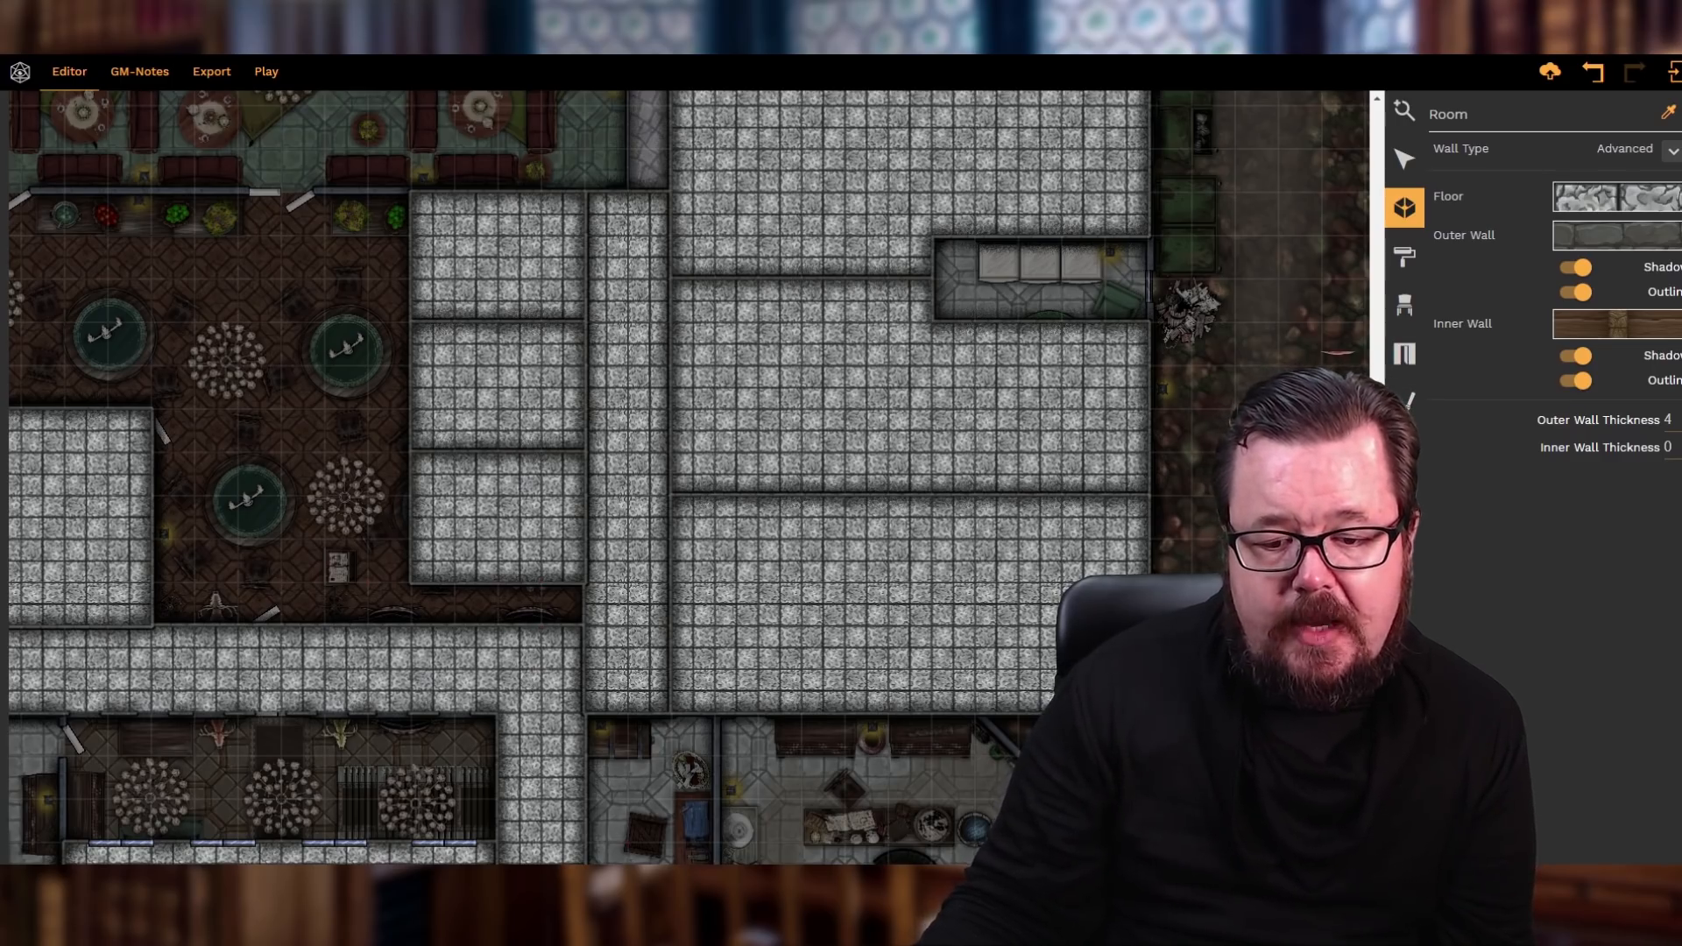
{"action": "left_click_drag", "start_coordinate": [626, 870], "coordinate": [512, 870]}
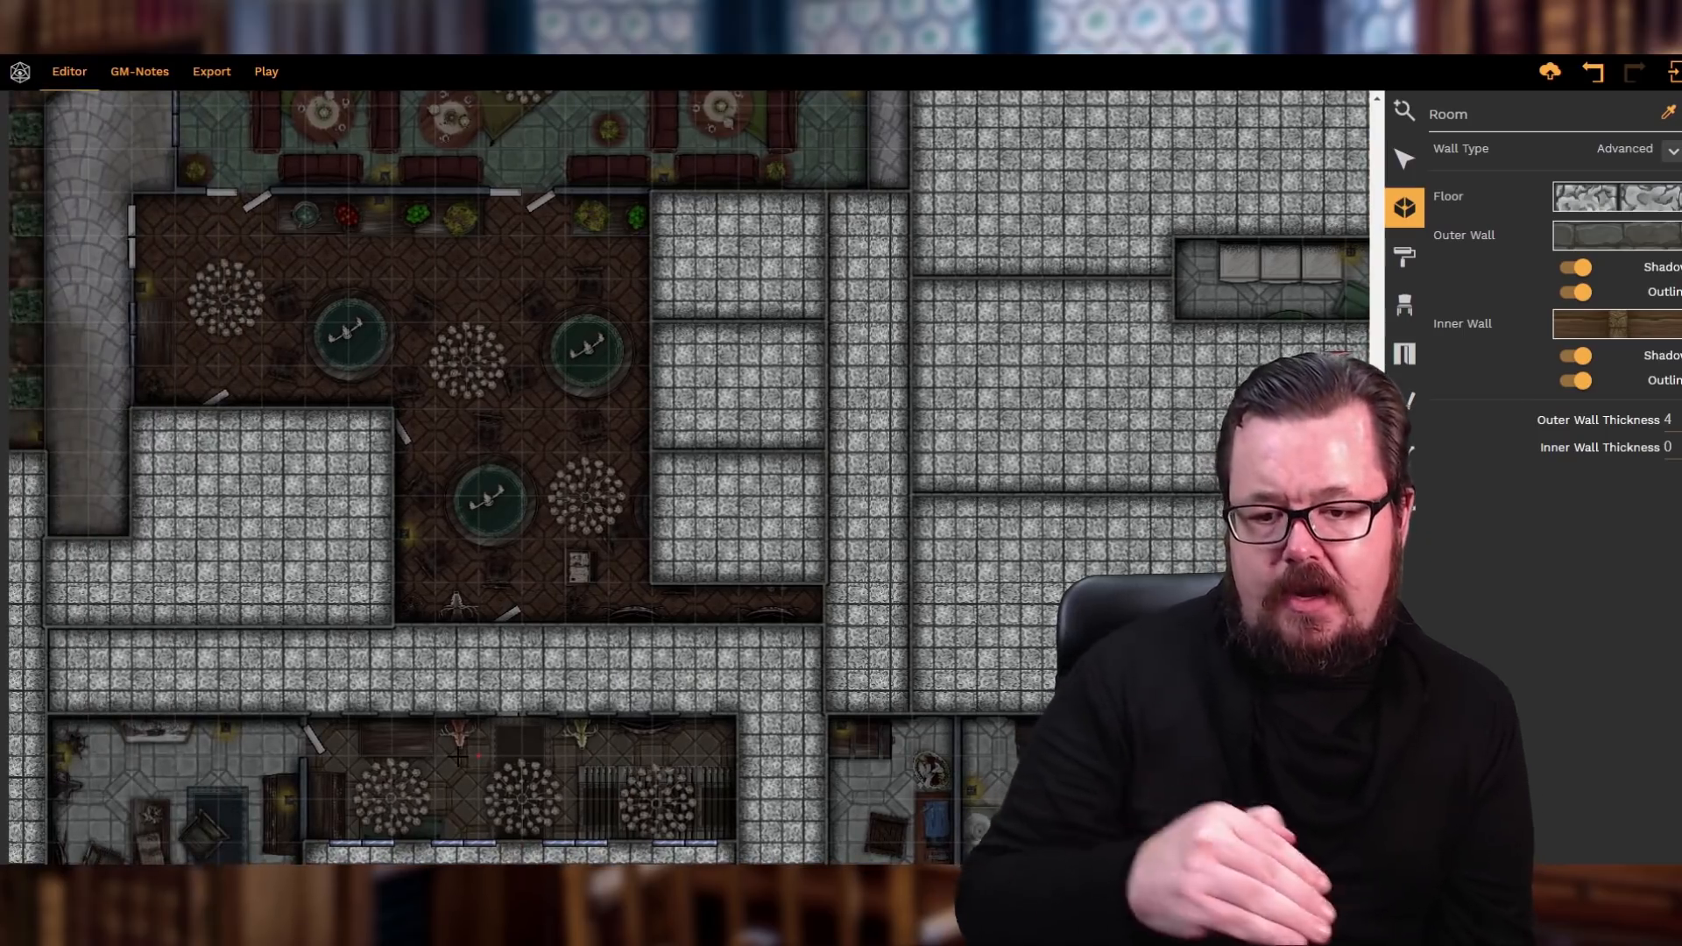
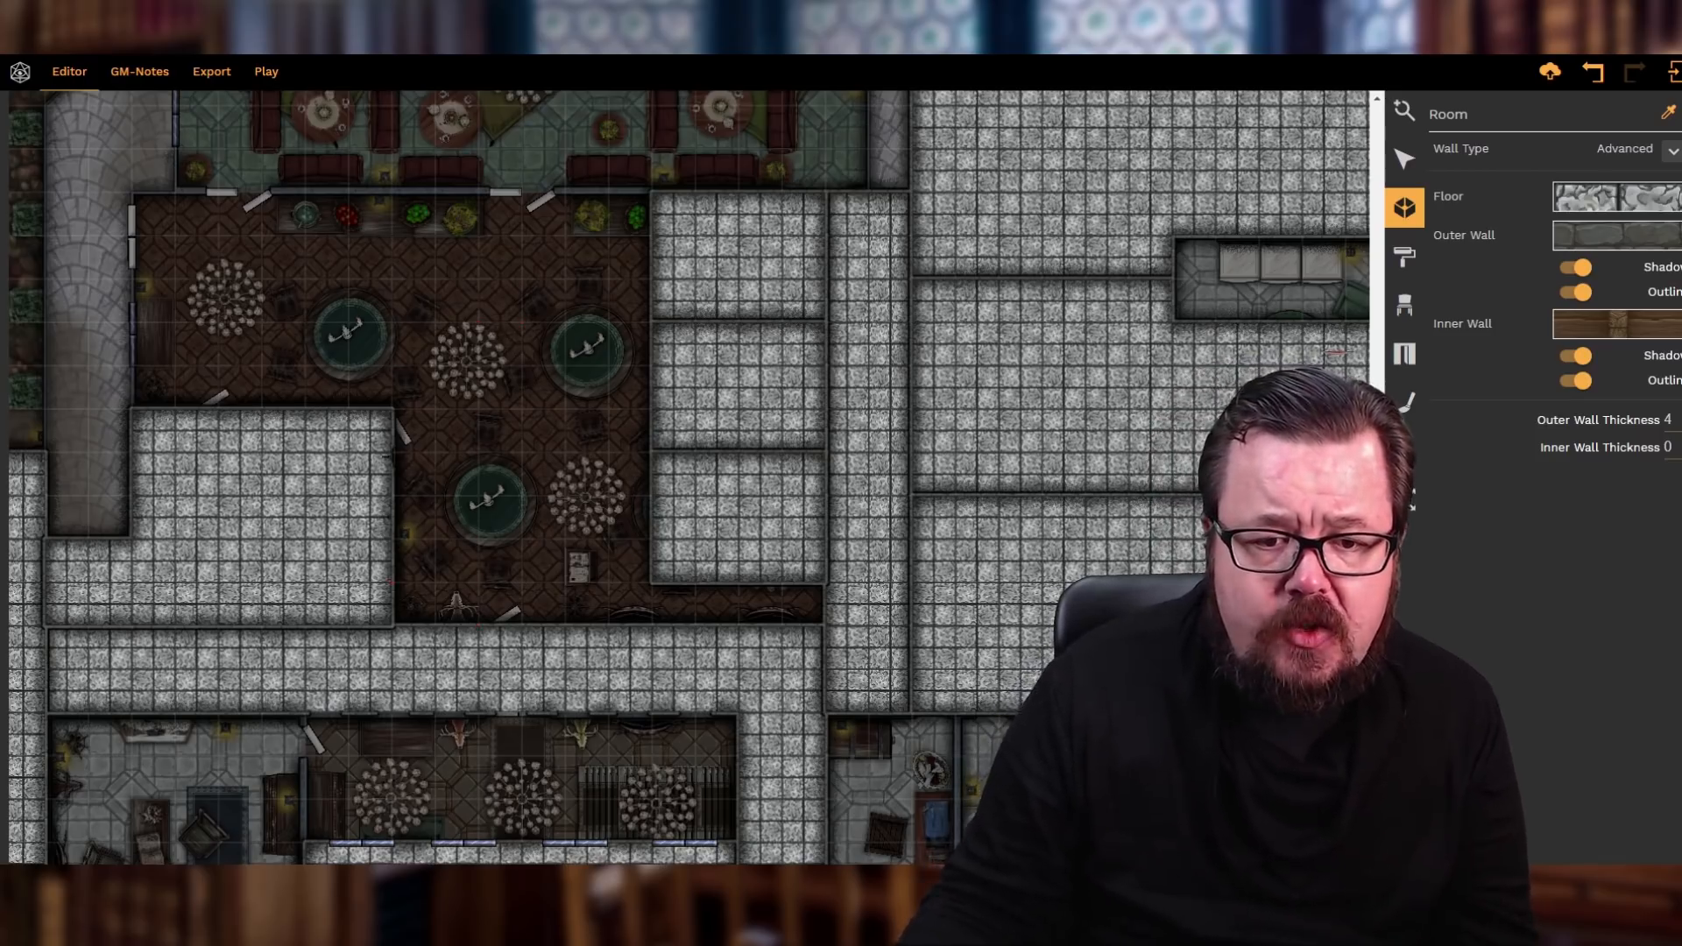
{"action": "left_click_drag", "start_coordinate": [392, 192], "coordinate": [464, 631]}
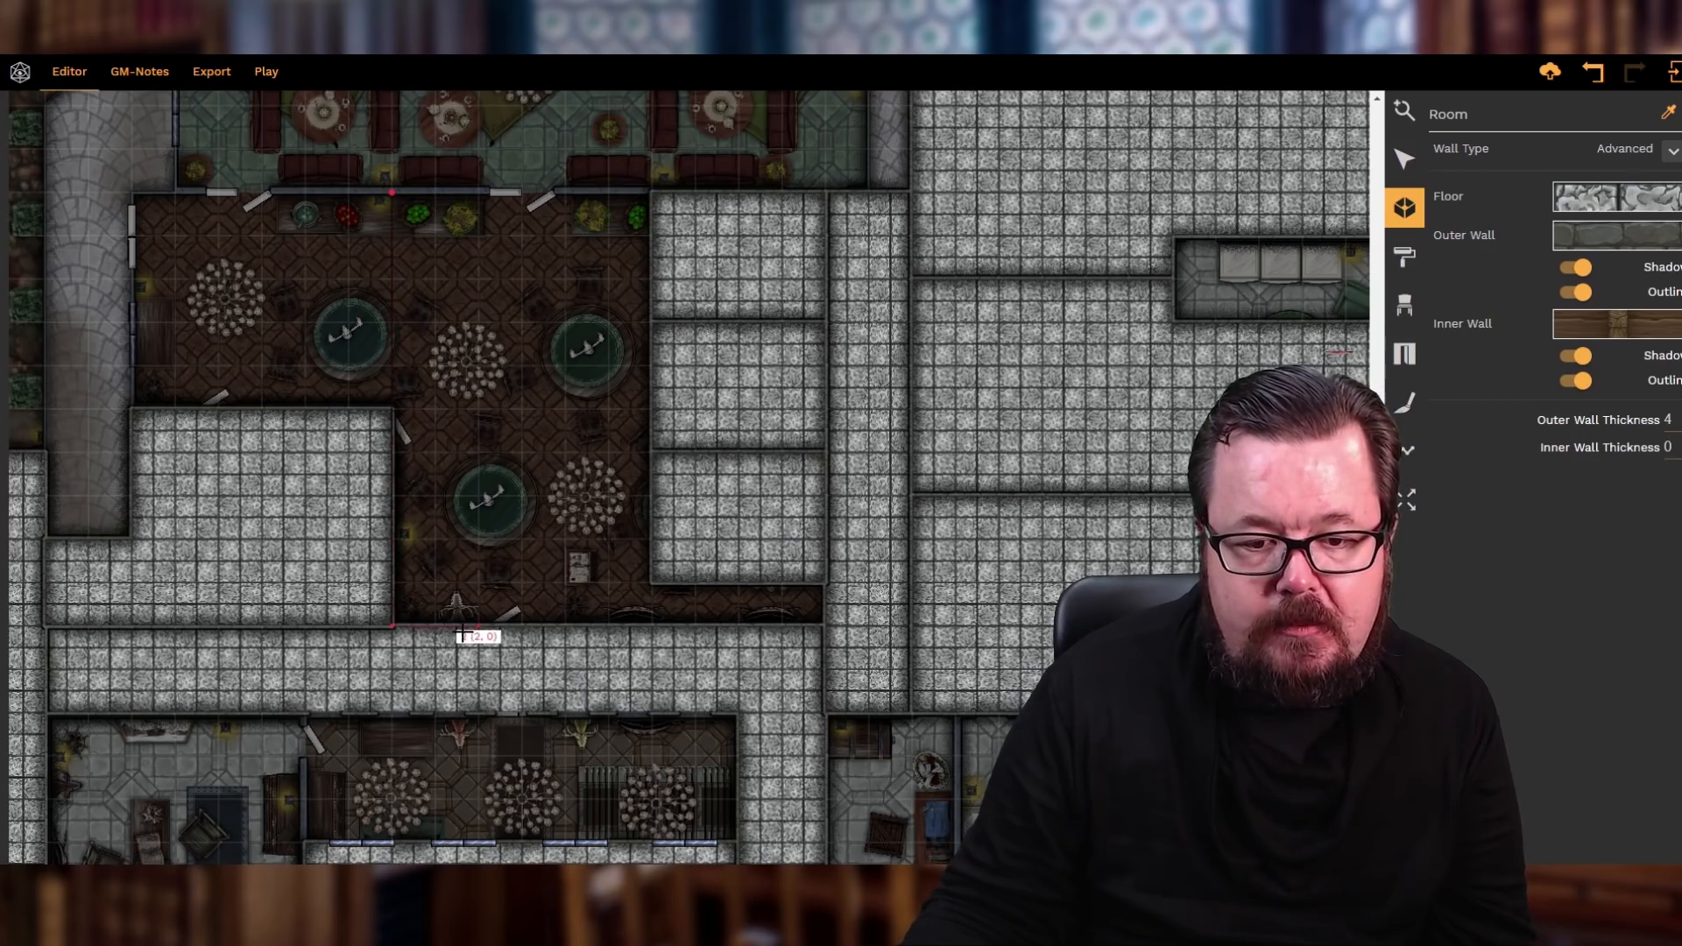
{"action": "left_click", "coordinate": [473, 629]}
{"action": "left_click", "coordinate": [478, 194]}
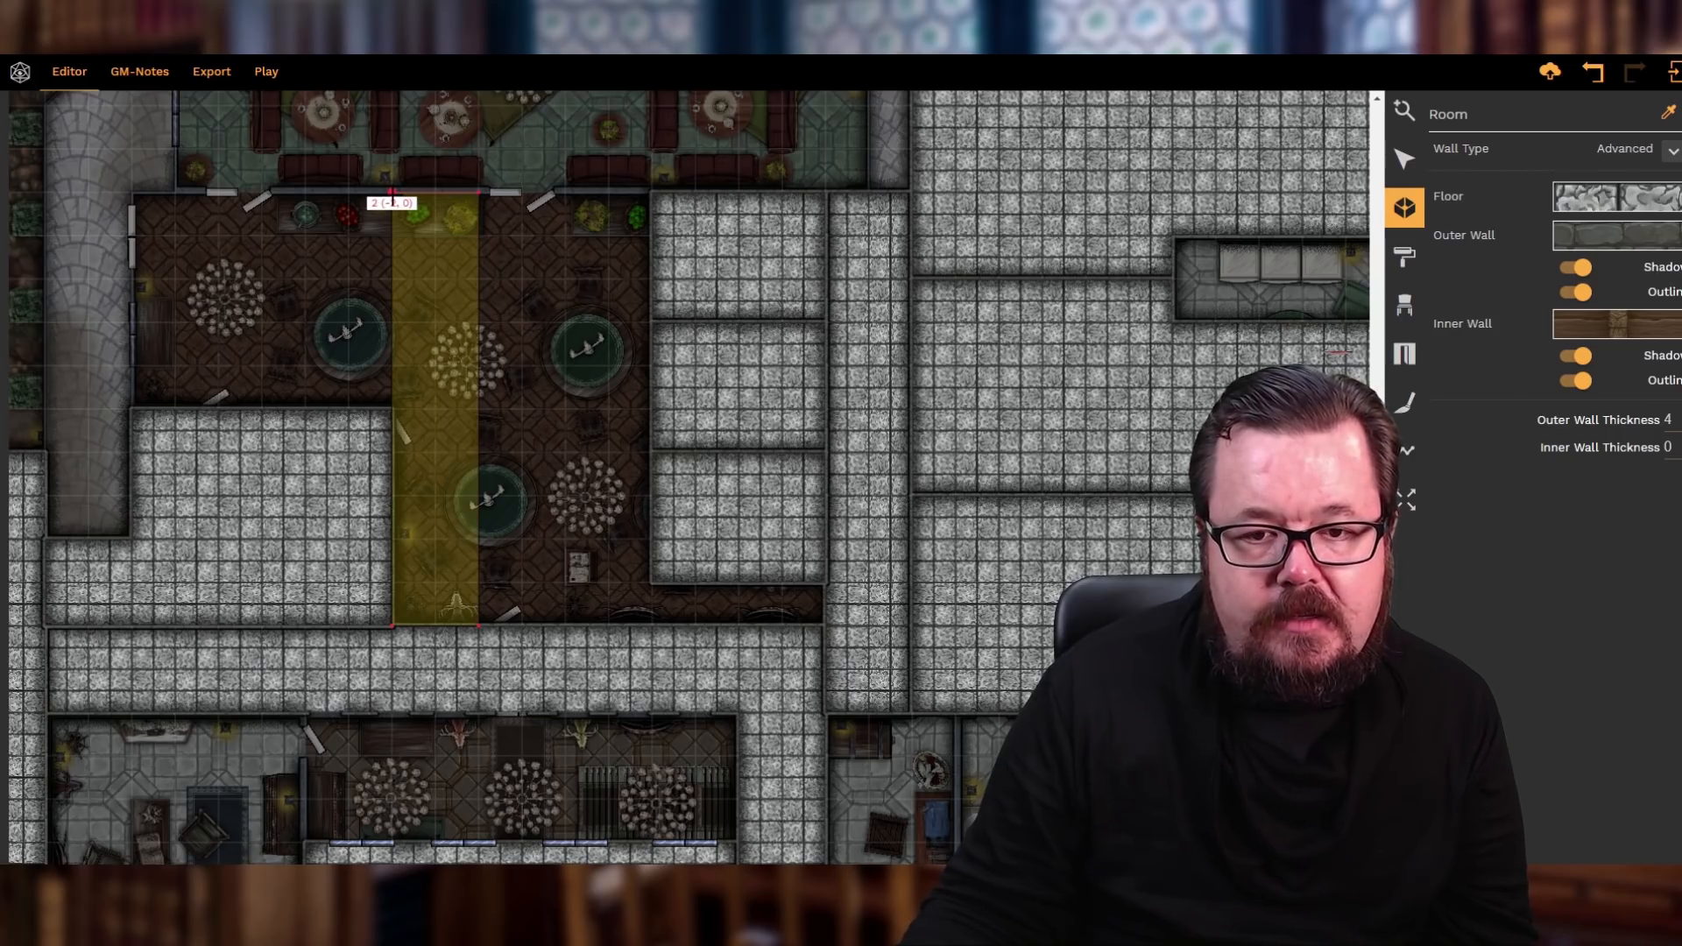
{"action": "left_click", "coordinate": [392, 194]}
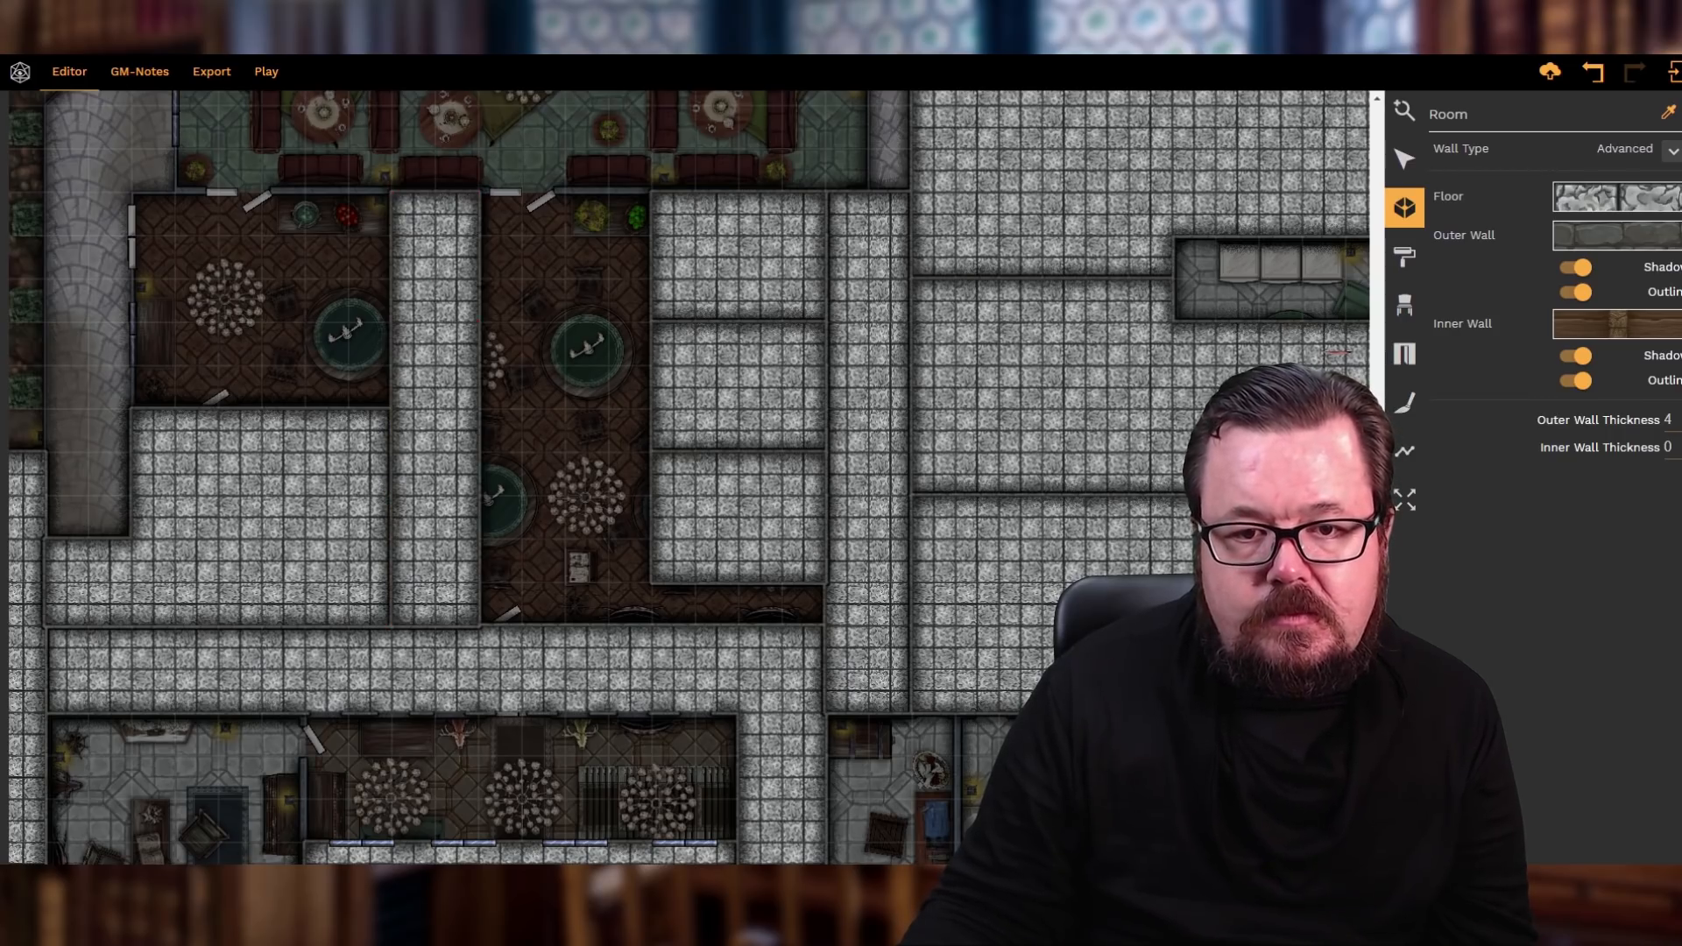
- Draw a 3-by-4-square room against the right side of the new vertical corridor, starting at the hall's upper wall
{"action": "left_click", "coordinate": [608, 192]}
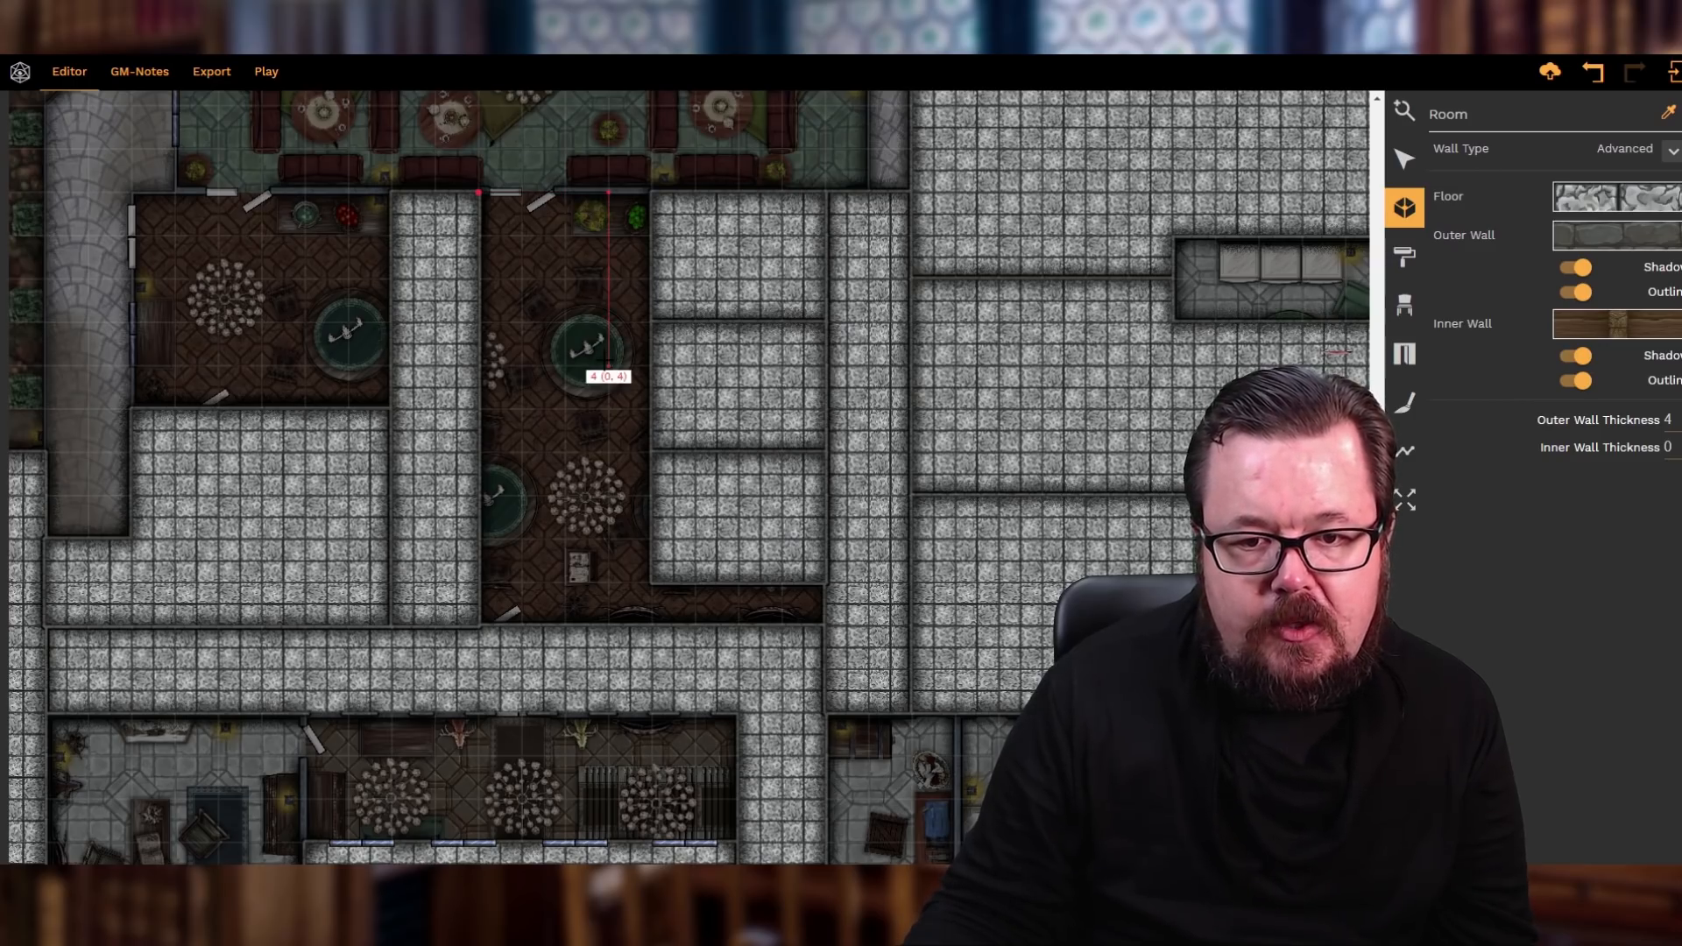
{"action": "left_click", "coordinate": [607, 365]}
{"action": "left_click", "coordinate": [478, 365]}
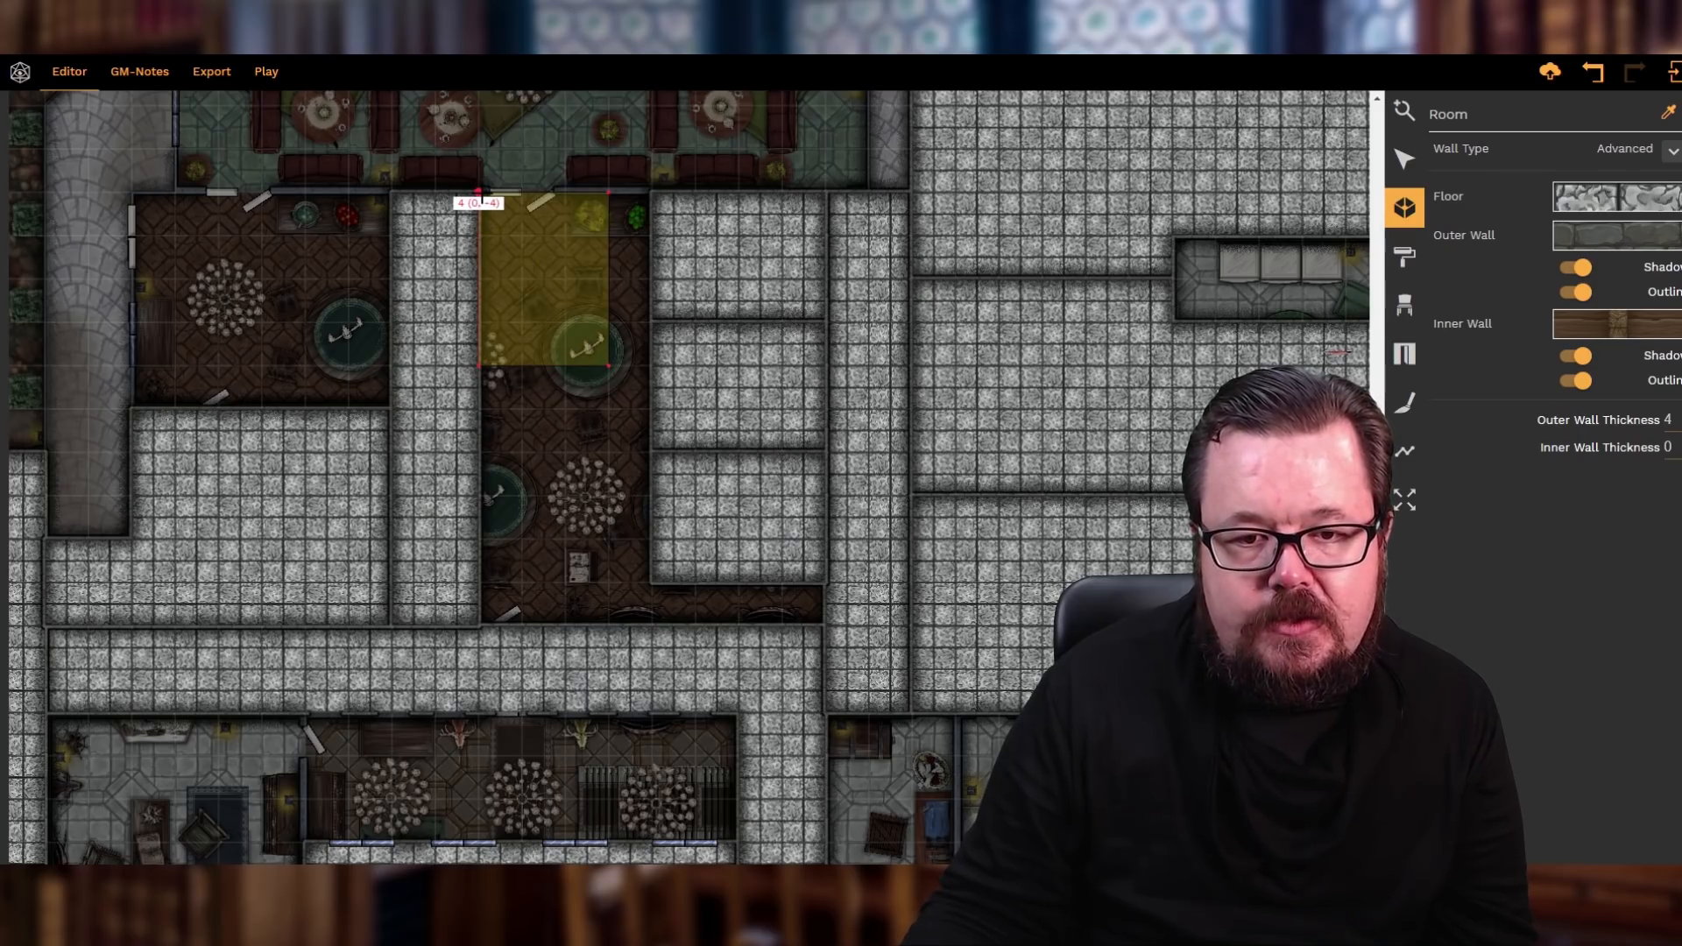
{"action": "left_click", "coordinate": [479, 191]}
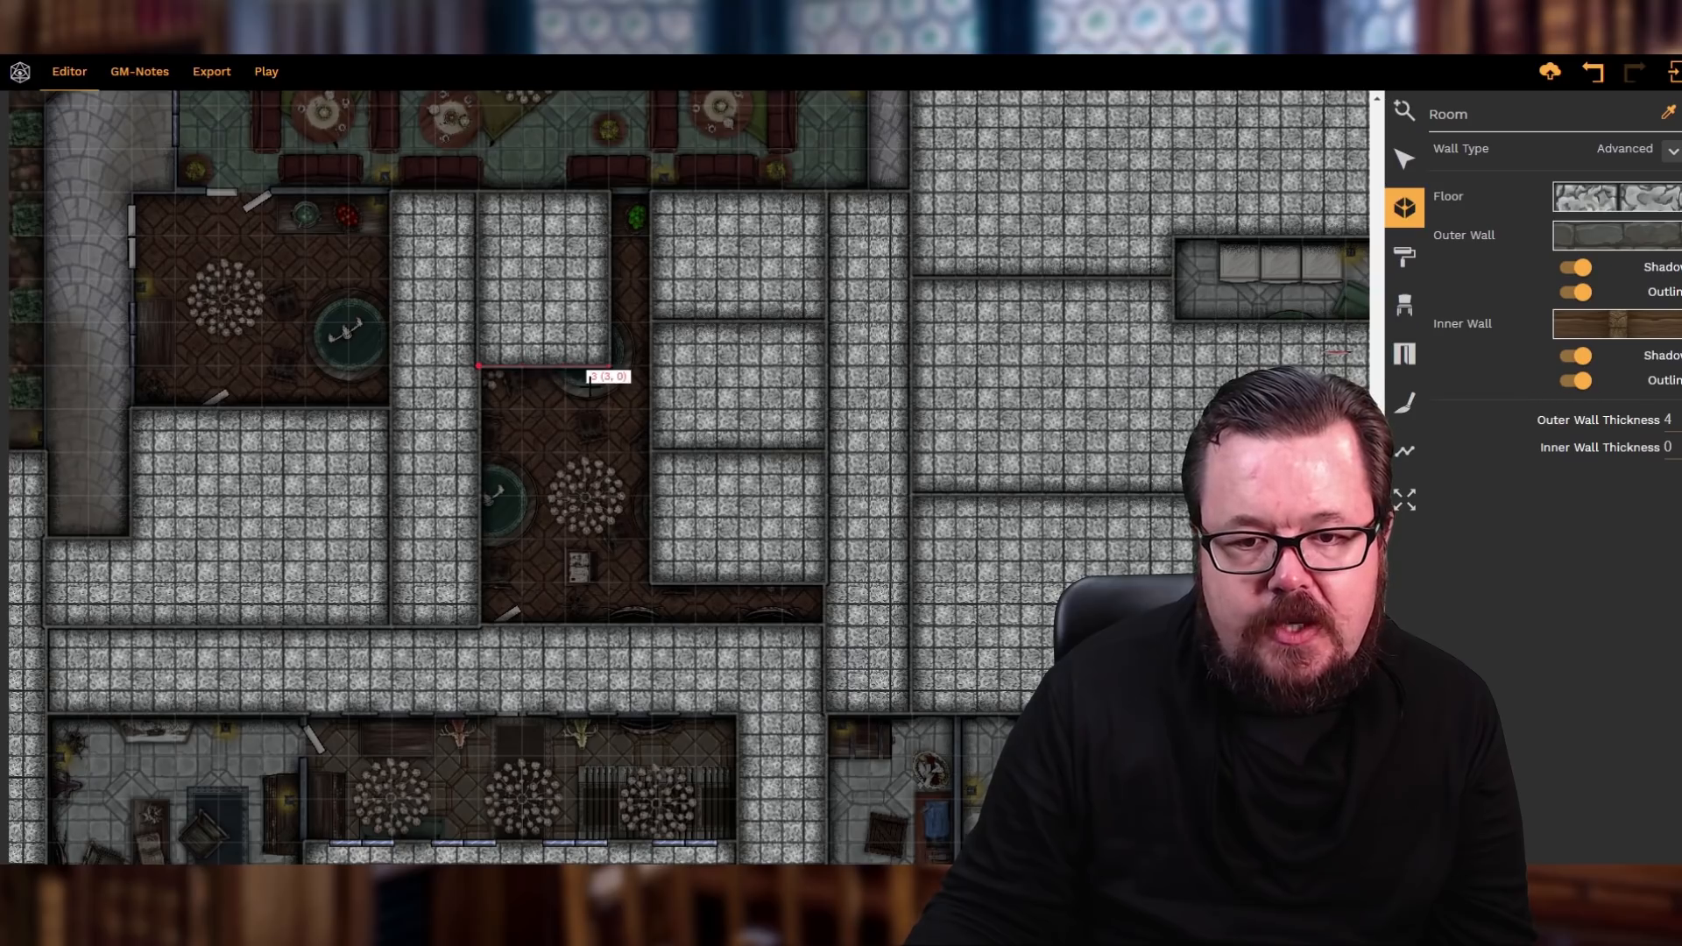
- Draw a second 3-by-4-square room directly below the 3-by-4 room beside the hall's vertical corridor
{"action": "left_click", "coordinate": [609, 365]}
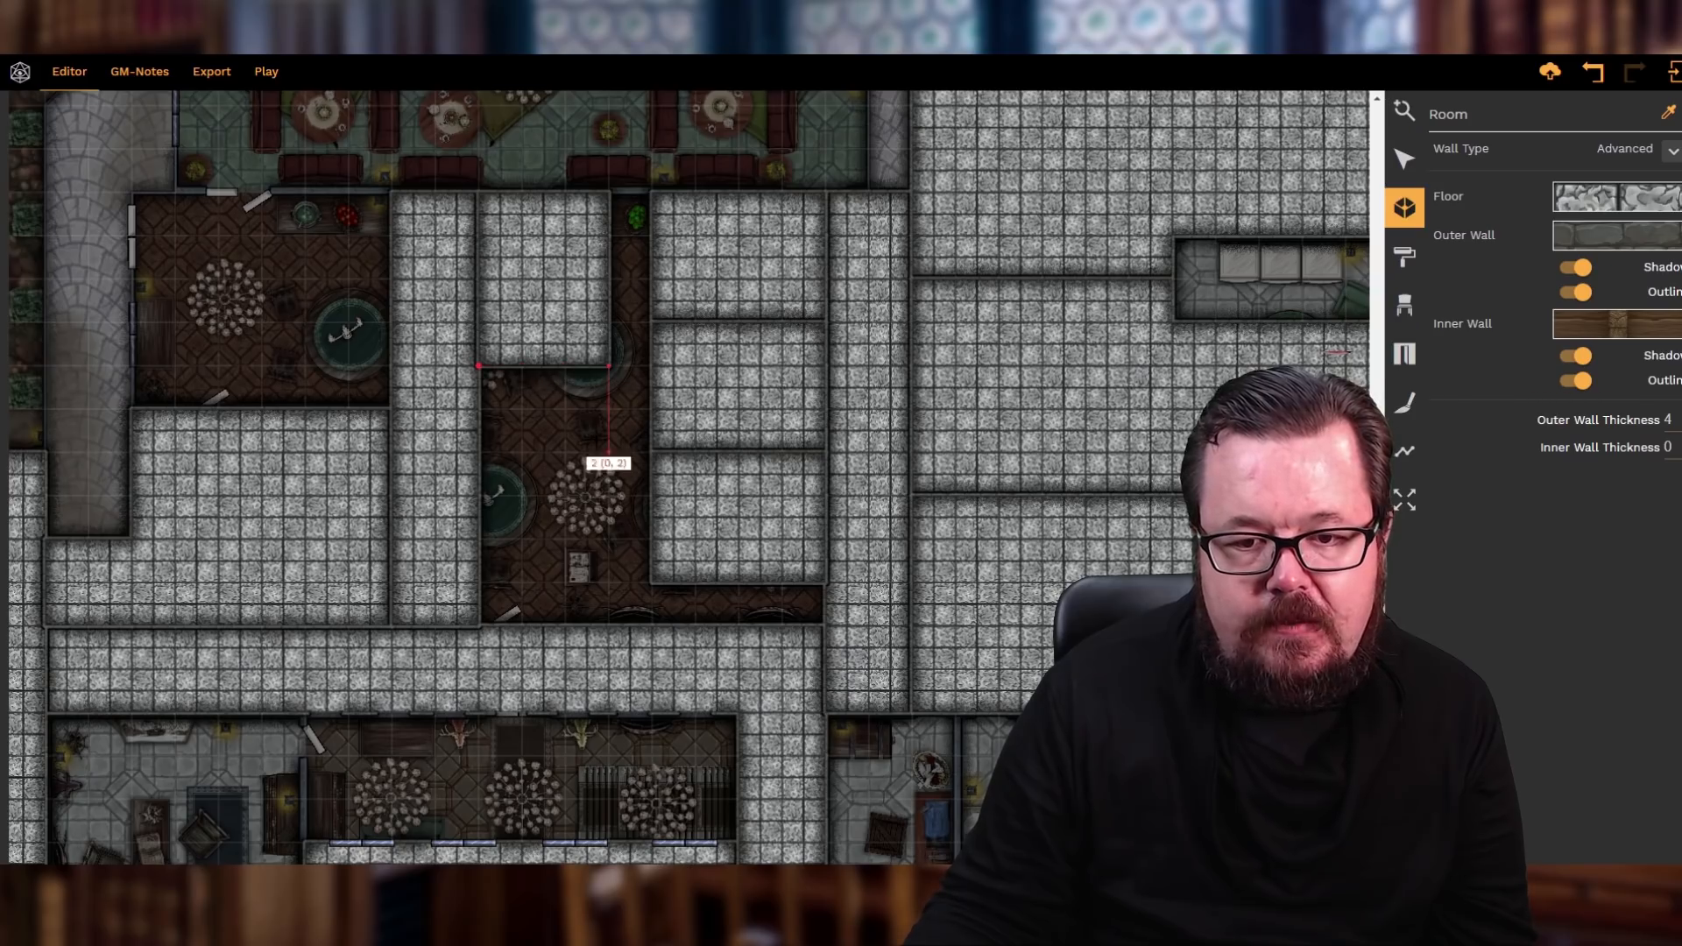
{"action": "left_click", "coordinate": [609, 536]}
{"action": "left_click", "coordinate": [479, 536]}
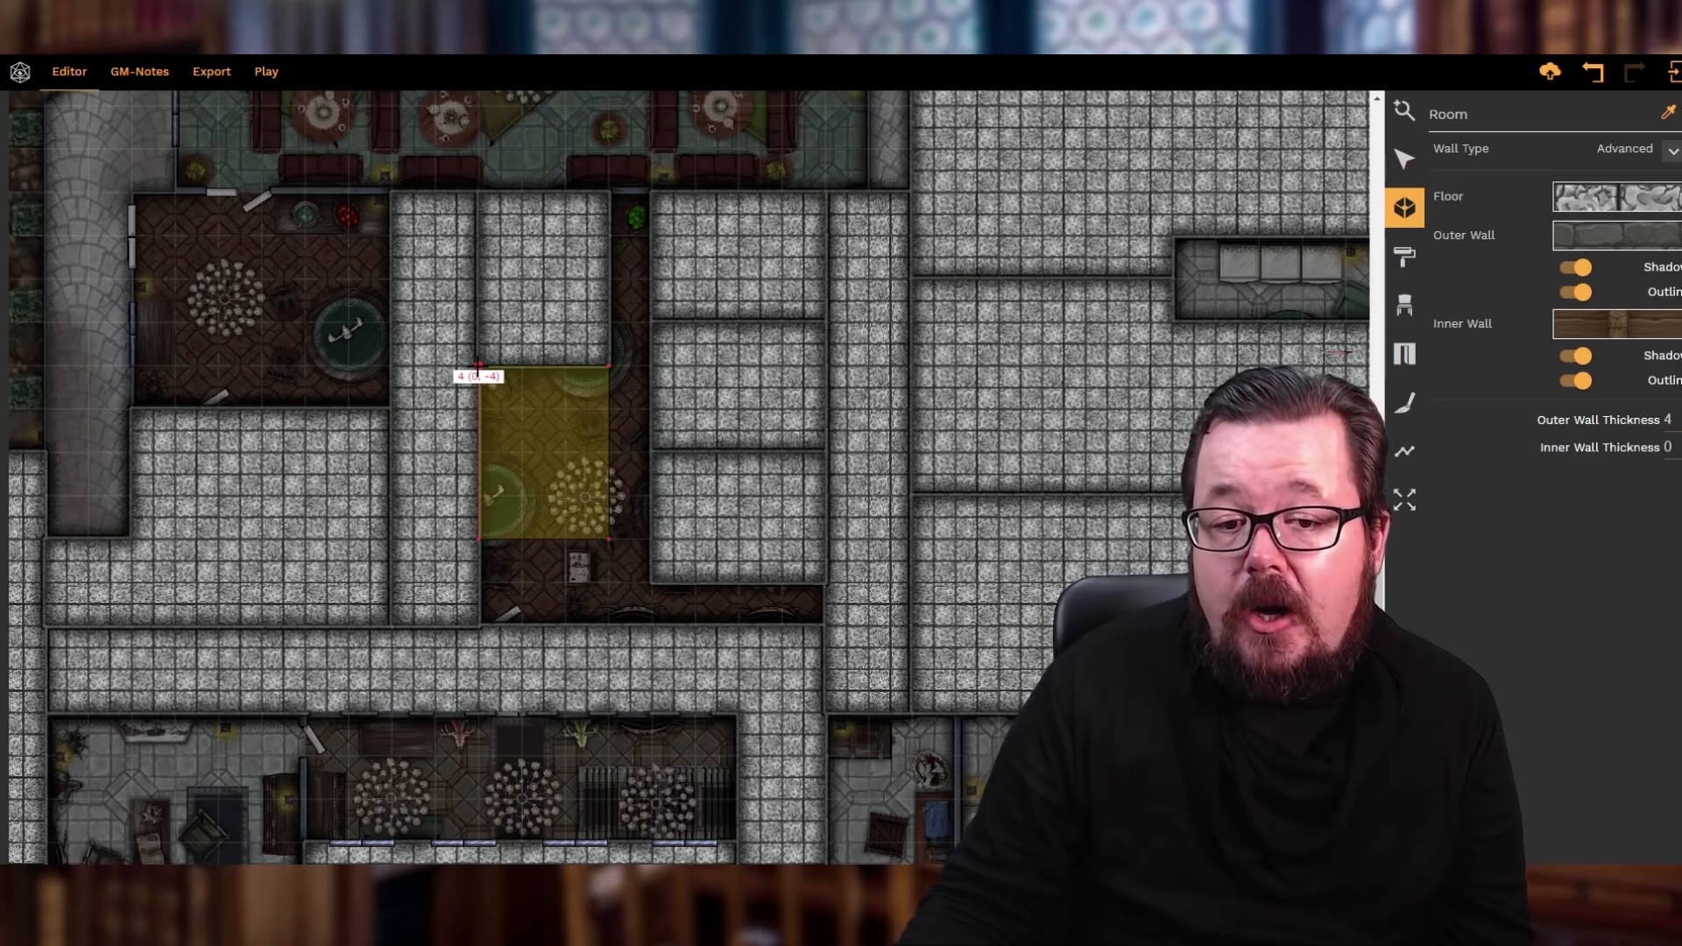
{"action": "left_click", "coordinate": [478, 365]}
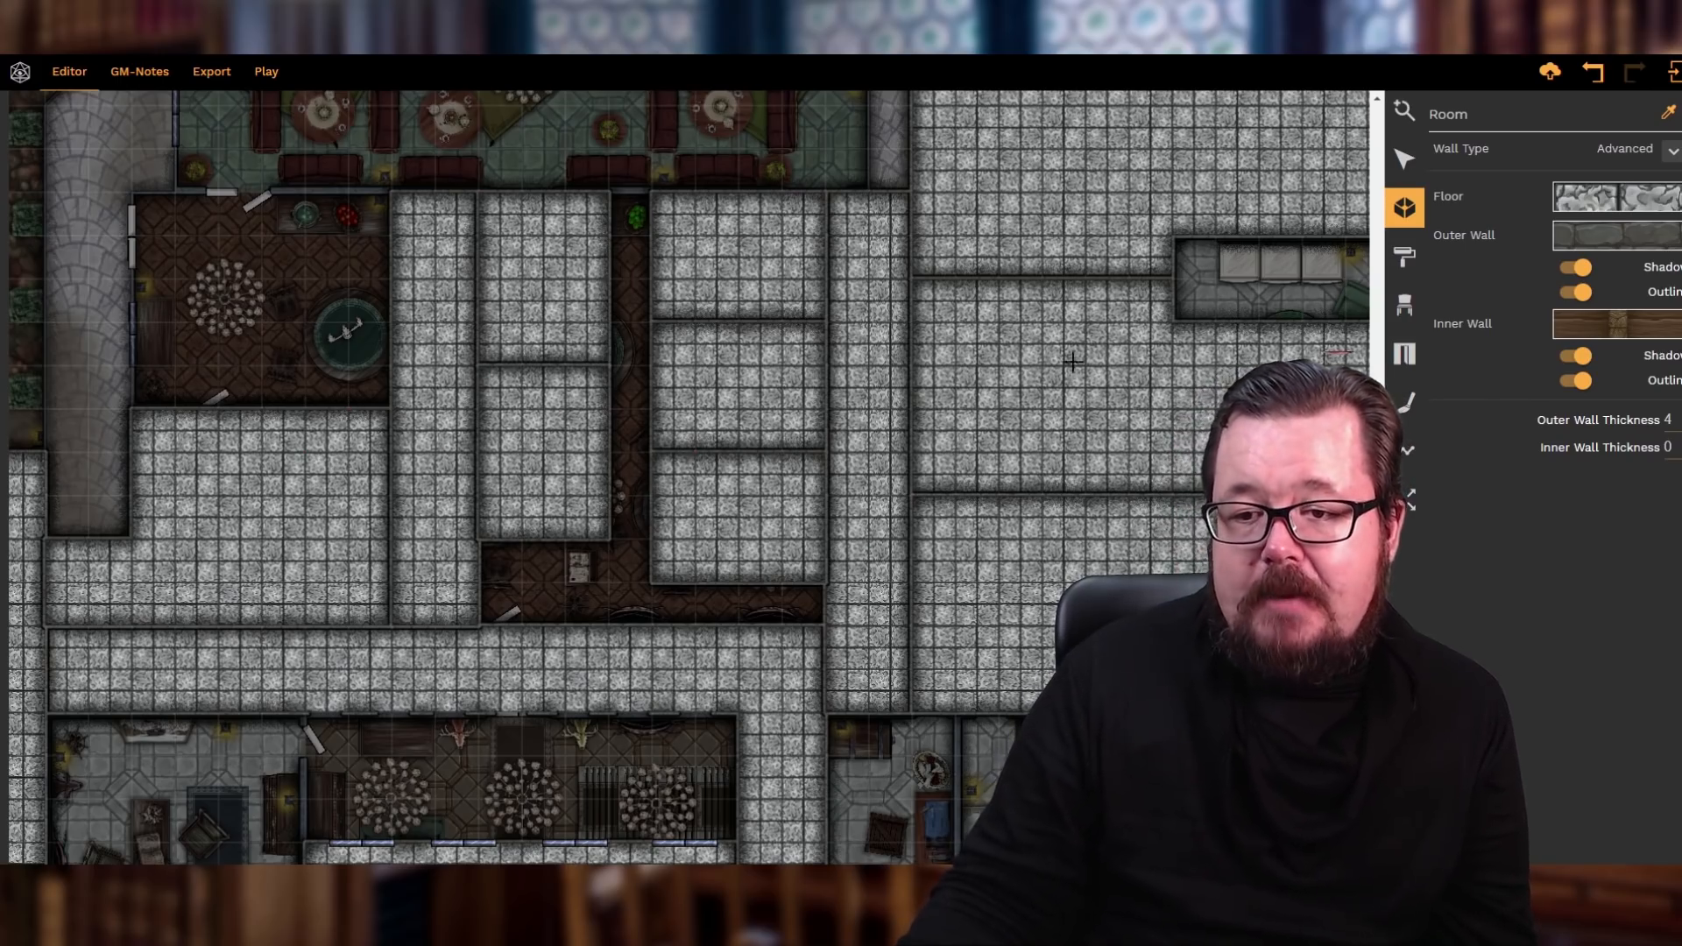
- Draw a 13-by-6-square room over the stable and carriage area, extending to the left side of the western vertical corridor
{"action": "scroll", "coordinate": [1042, 556], "scroll_direction": "down", "scroll_amount": 2}
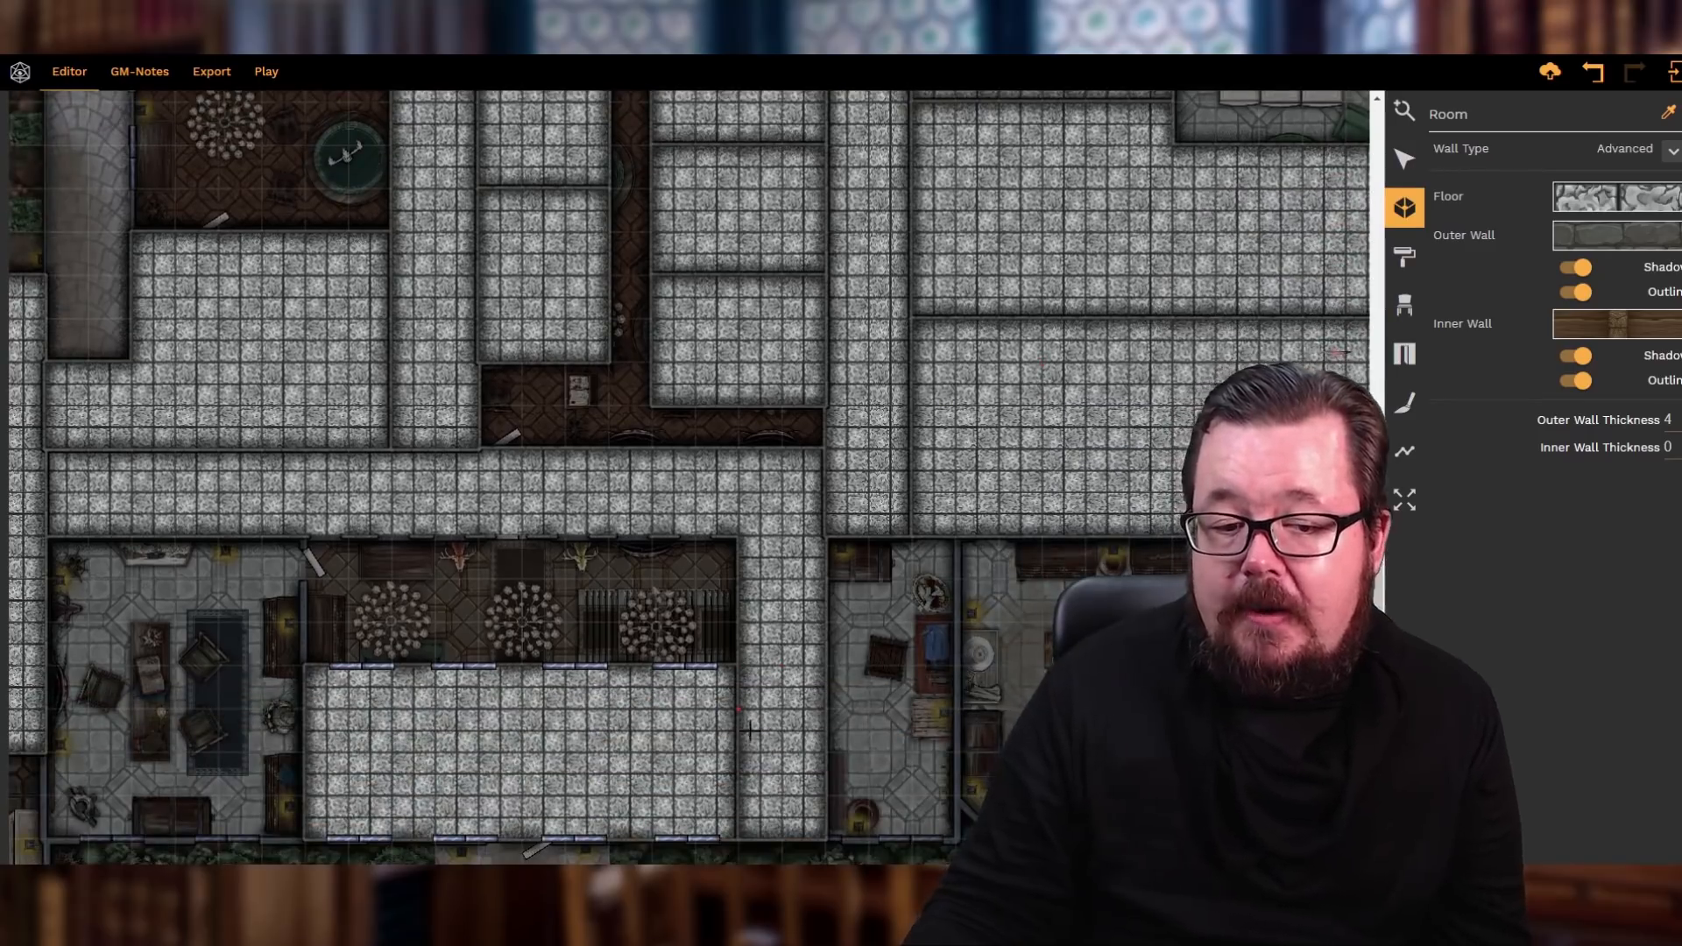
{"action": "scroll", "coordinate": [689, 478], "scroll_direction": "down", "scroll_amount": 1}
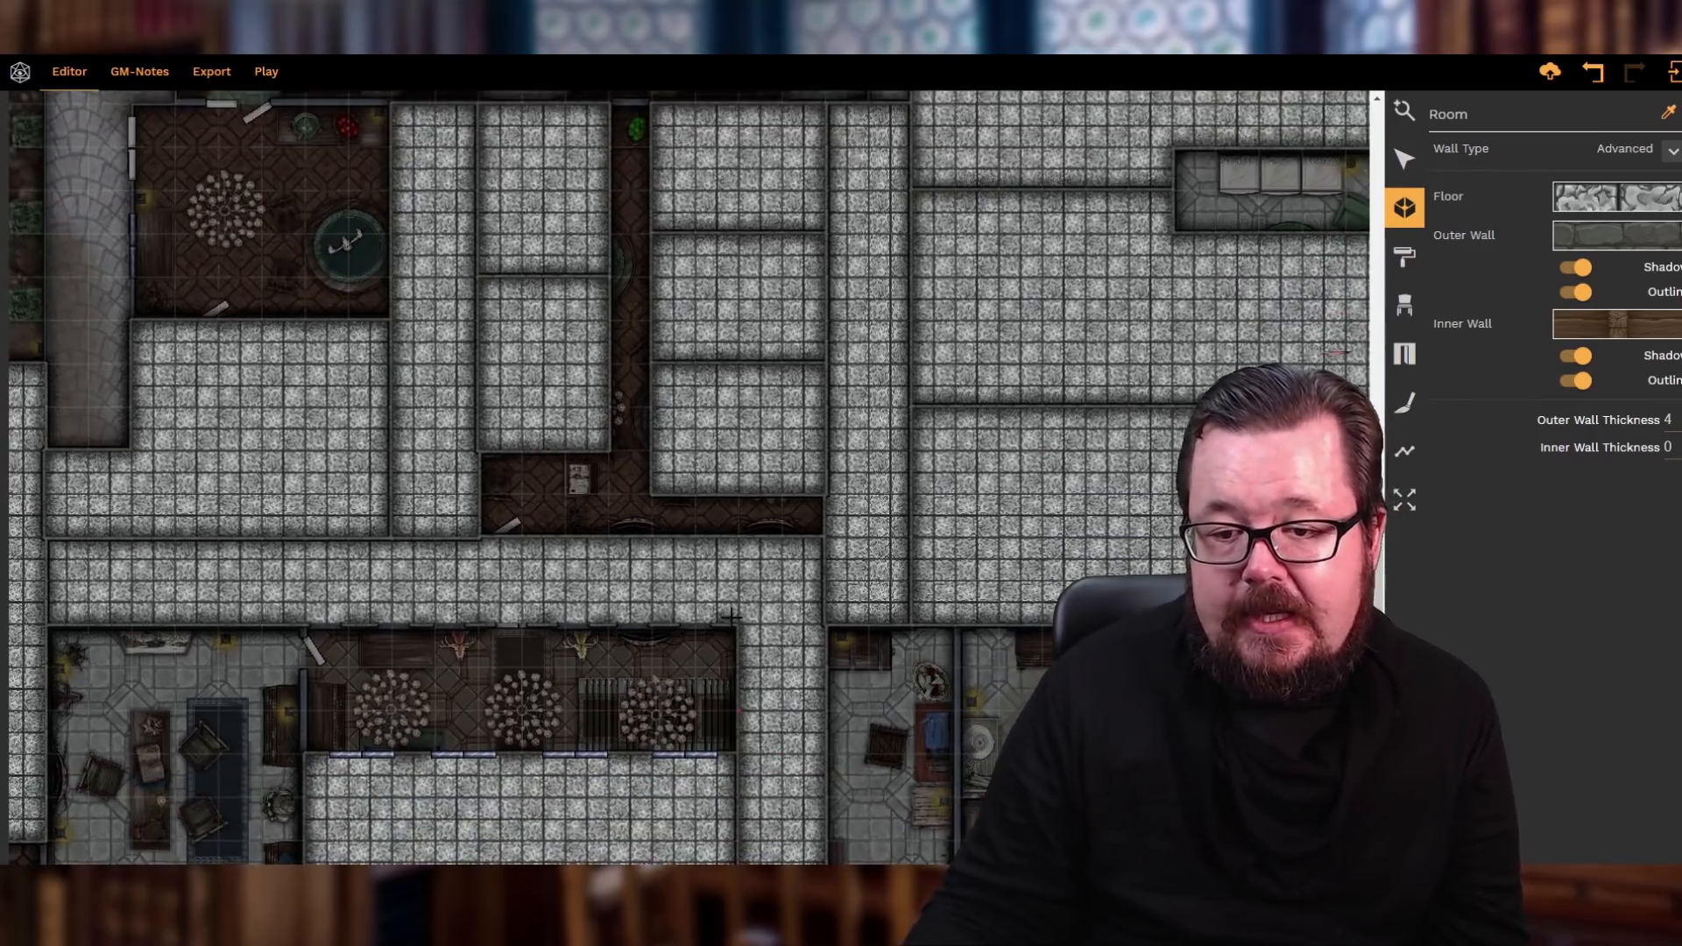
{"action": "scroll", "coordinate": [763, 652], "scroll_direction": "up", "scroll_amount": 2}
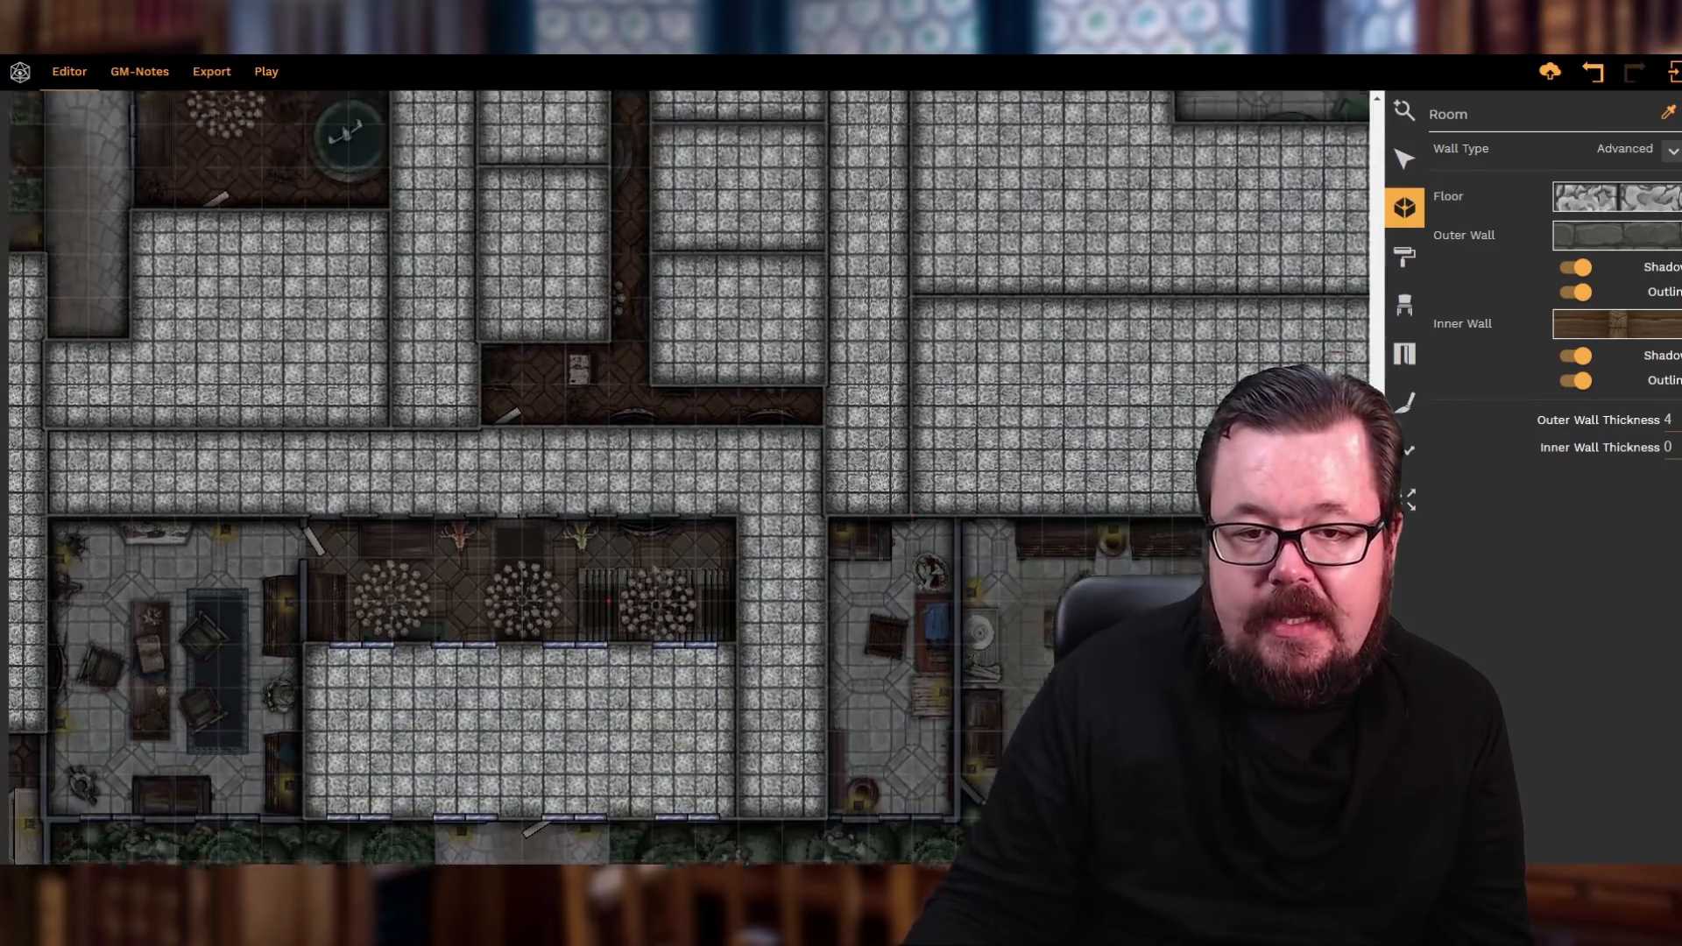
{"action": "scroll", "coordinate": [969, 421], "scroll_direction": "up", "scroll_amount": 1}
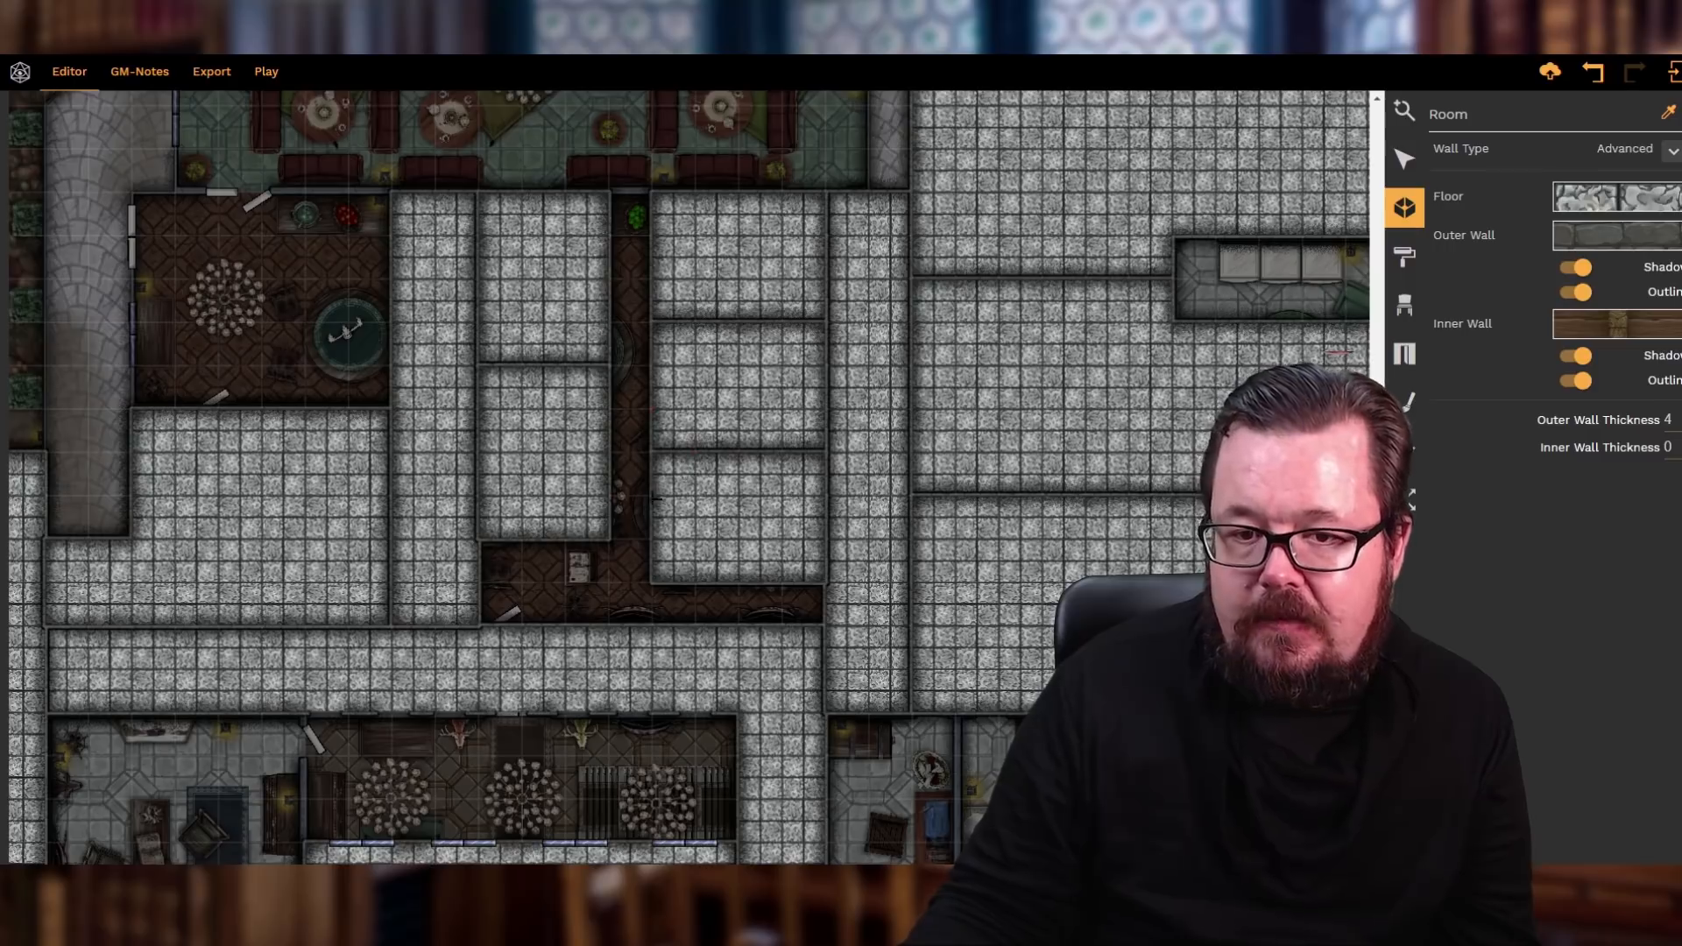
{"action": "scroll", "coordinate": [1340, 352], "scroll_direction": "left", "scroll_amount": 7}
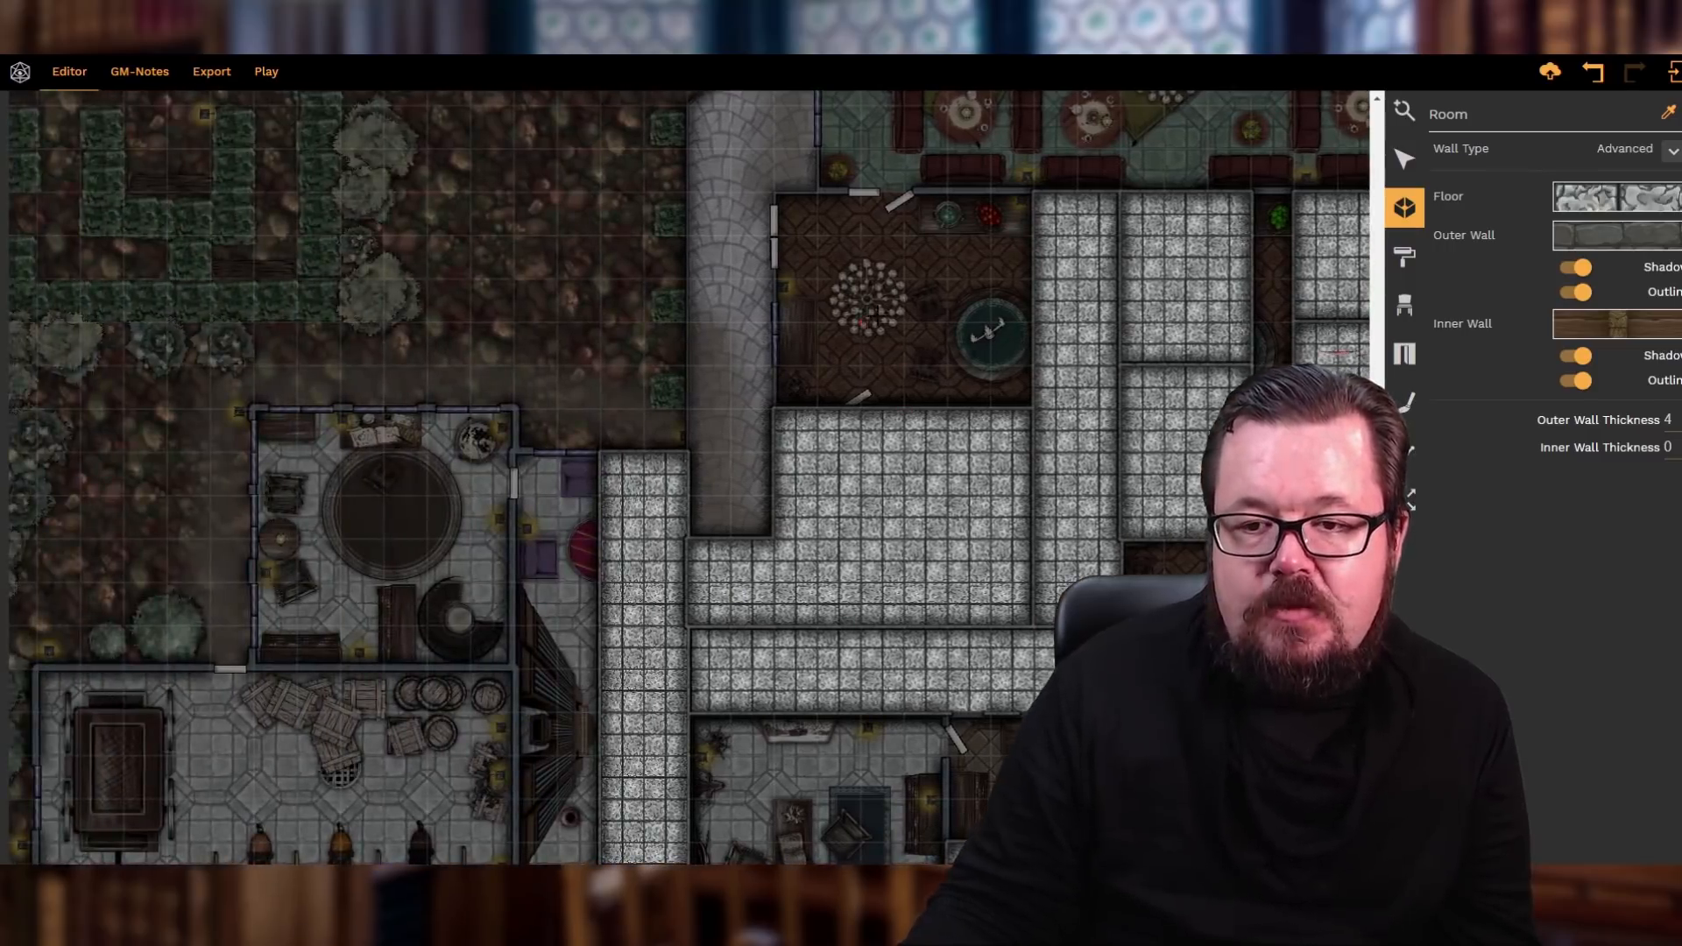
{"action": "scroll", "coordinate": [972, 385], "scroll_direction": "down", "scroll_amount": 2}
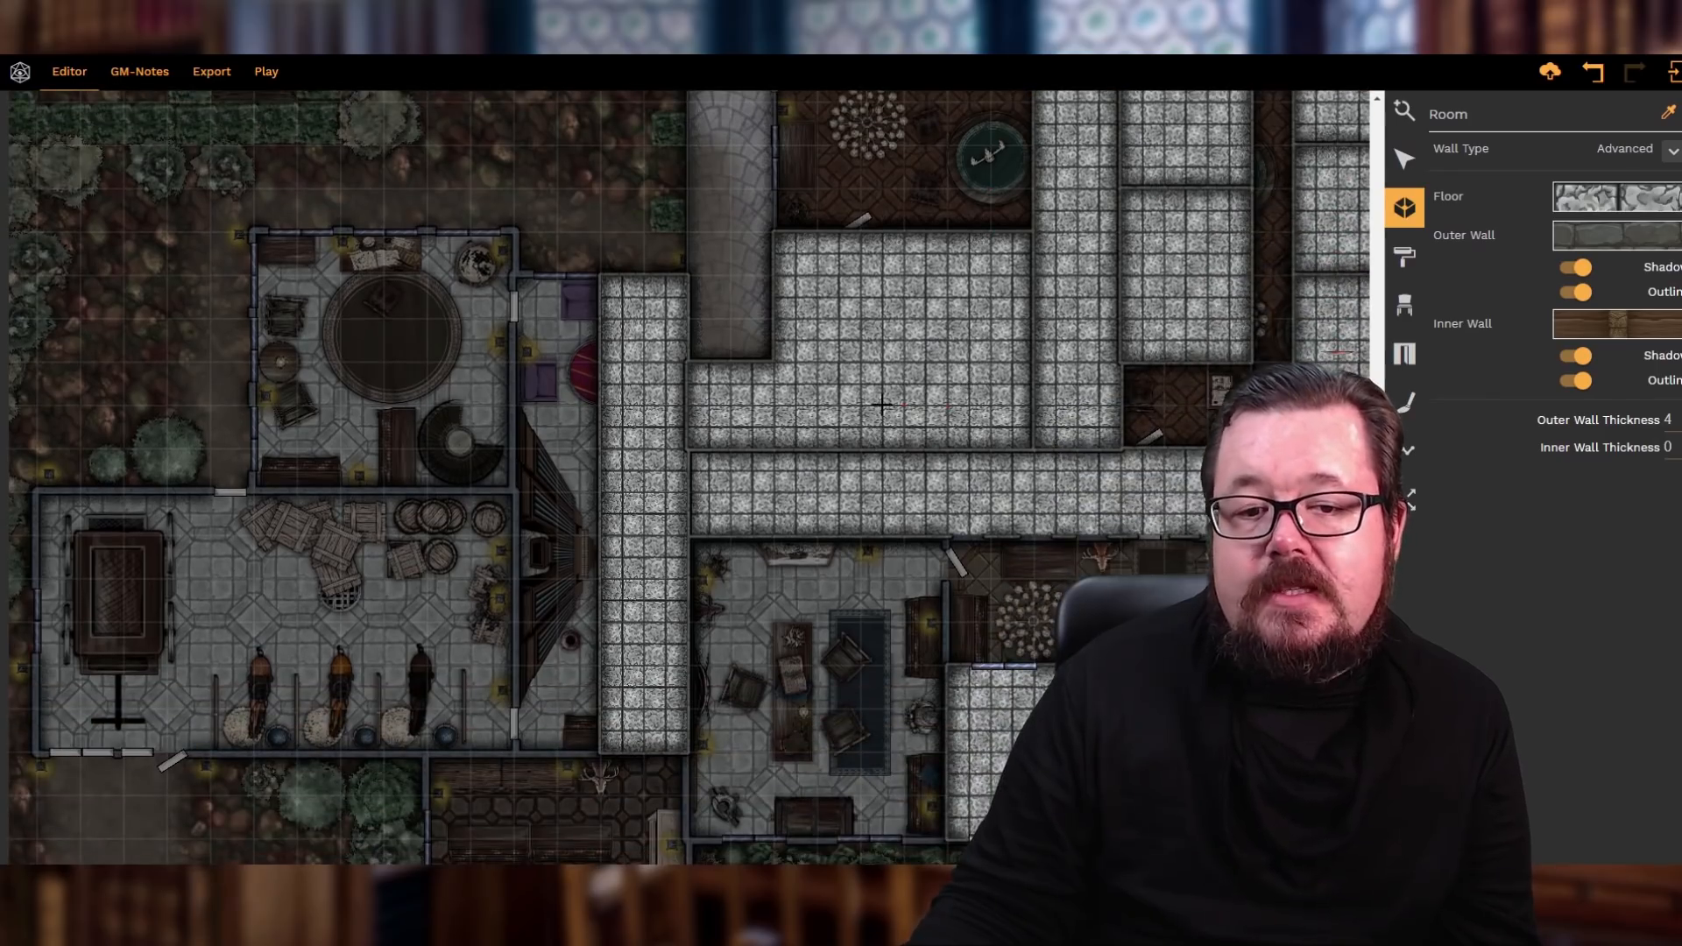
{"action": "scroll", "coordinate": [651, 396], "scroll_direction": "down", "scroll_amount": 1}
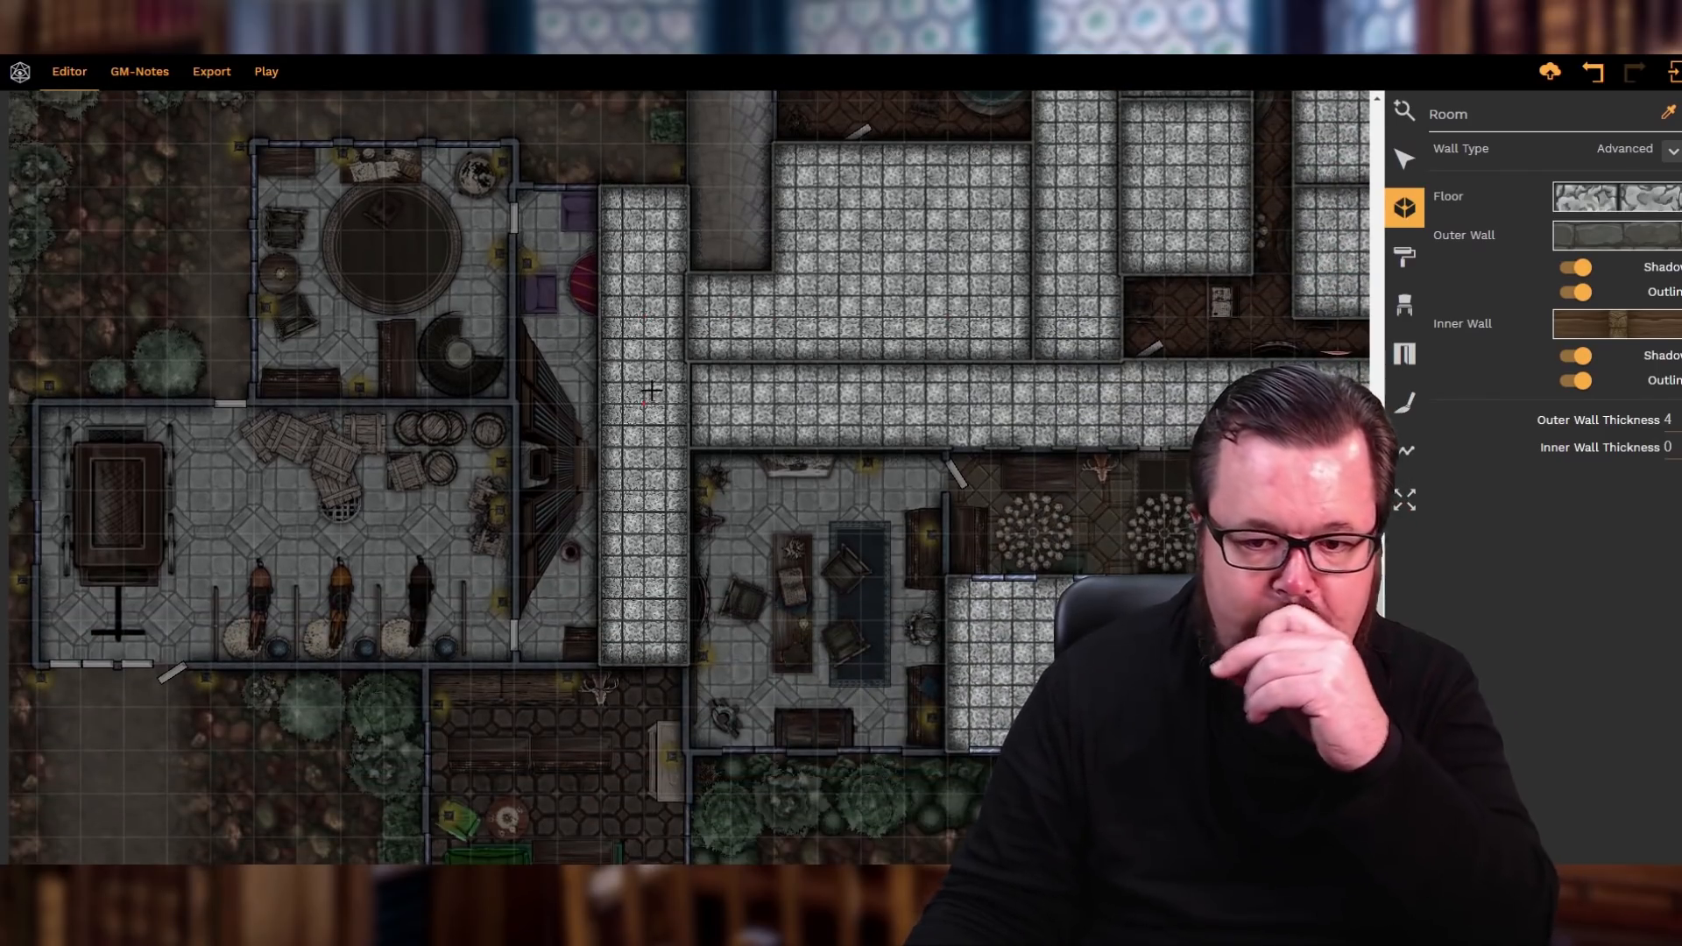
{"action": "scroll", "coordinate": [651, 391], "scroll_direction": "down", "scroll_amount": 2}
{"action": "scroll", "coordinate": [651, 390], "scroll_direction": "up", "scroll_amount": 1}
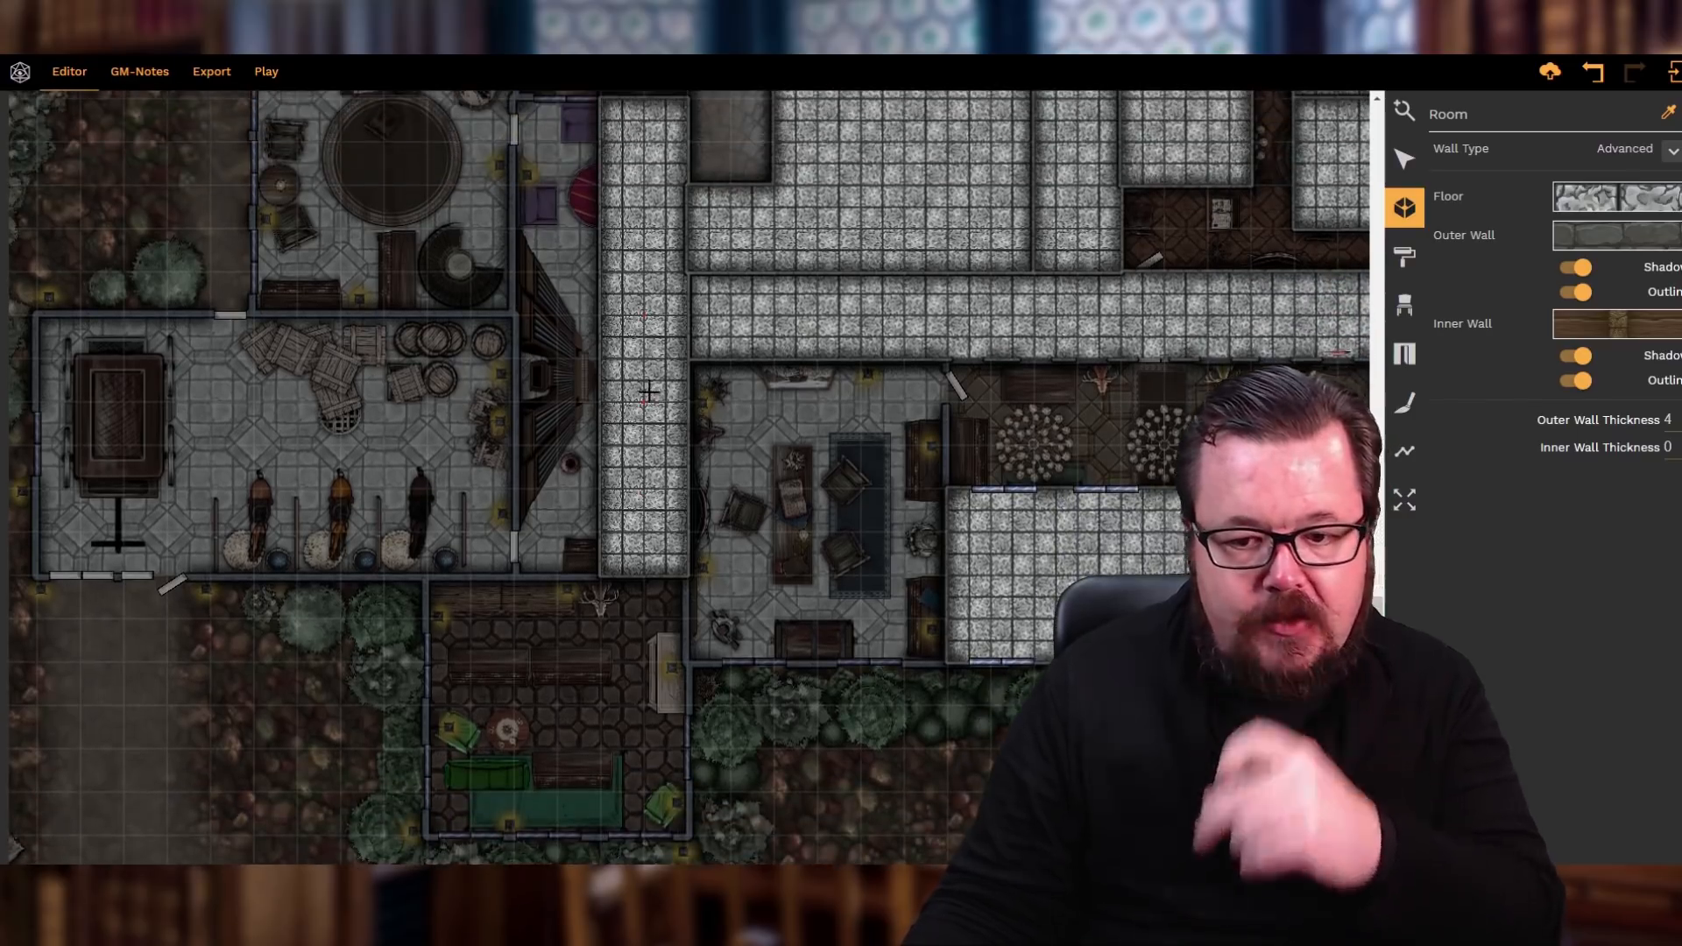
{"action": "scroll", "coordinate": [581, 599], "scroll_direction": "up", "scroll_amount": 1}
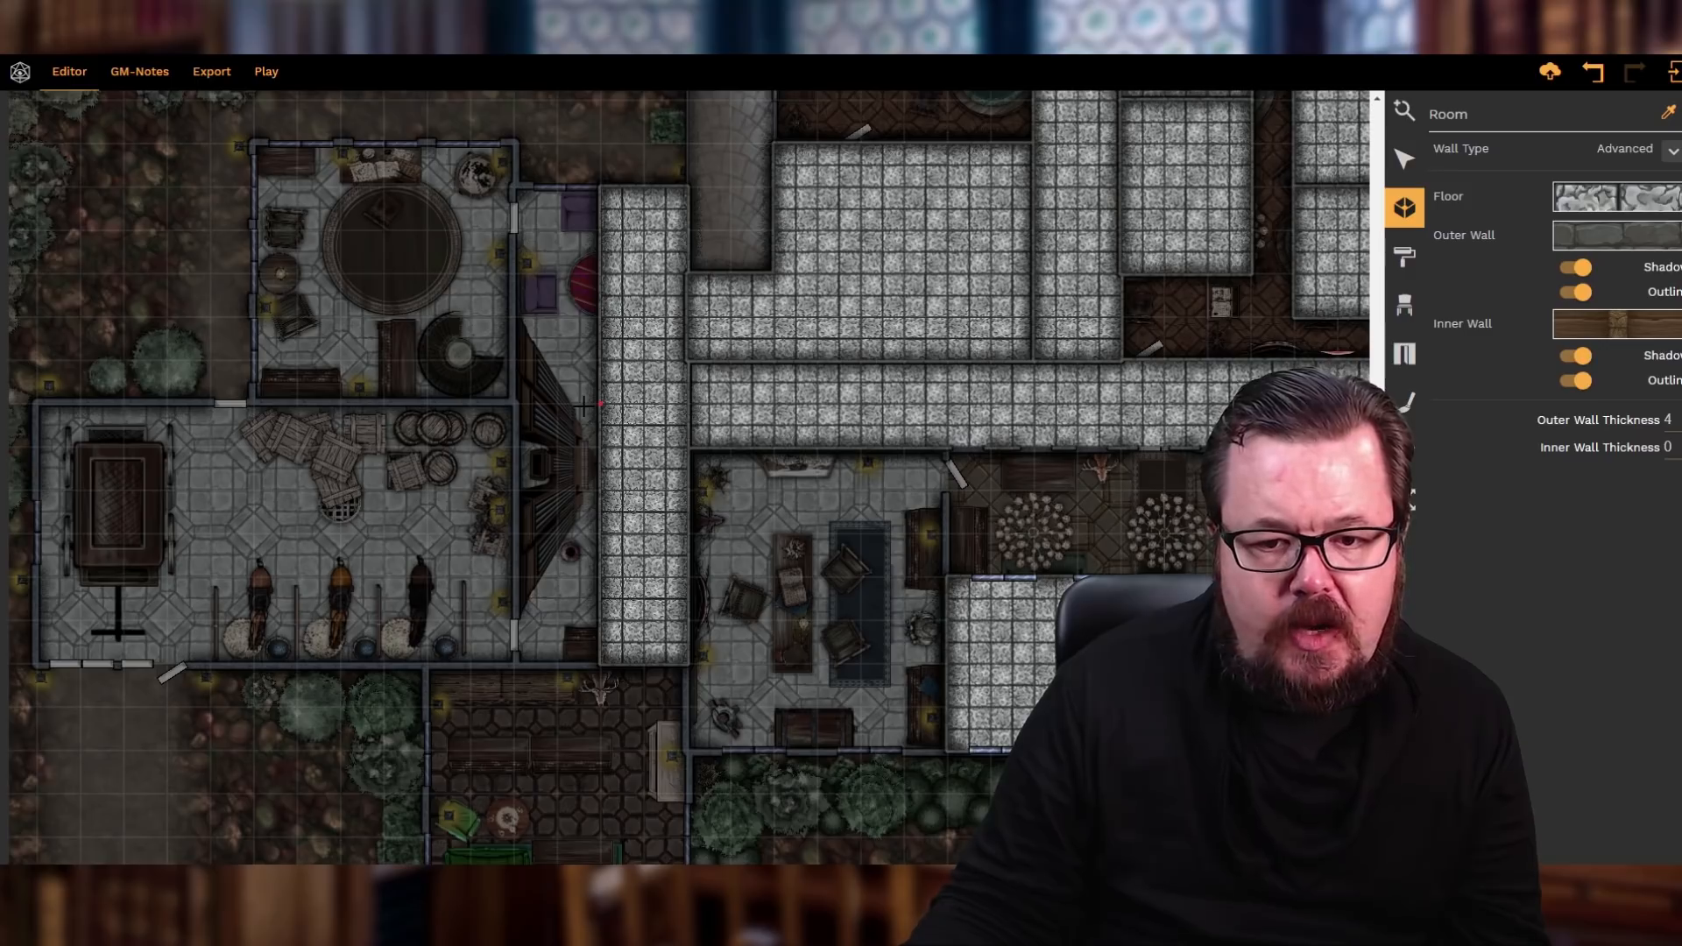
{"action": "left_click", "coordinate": [36, 404]}
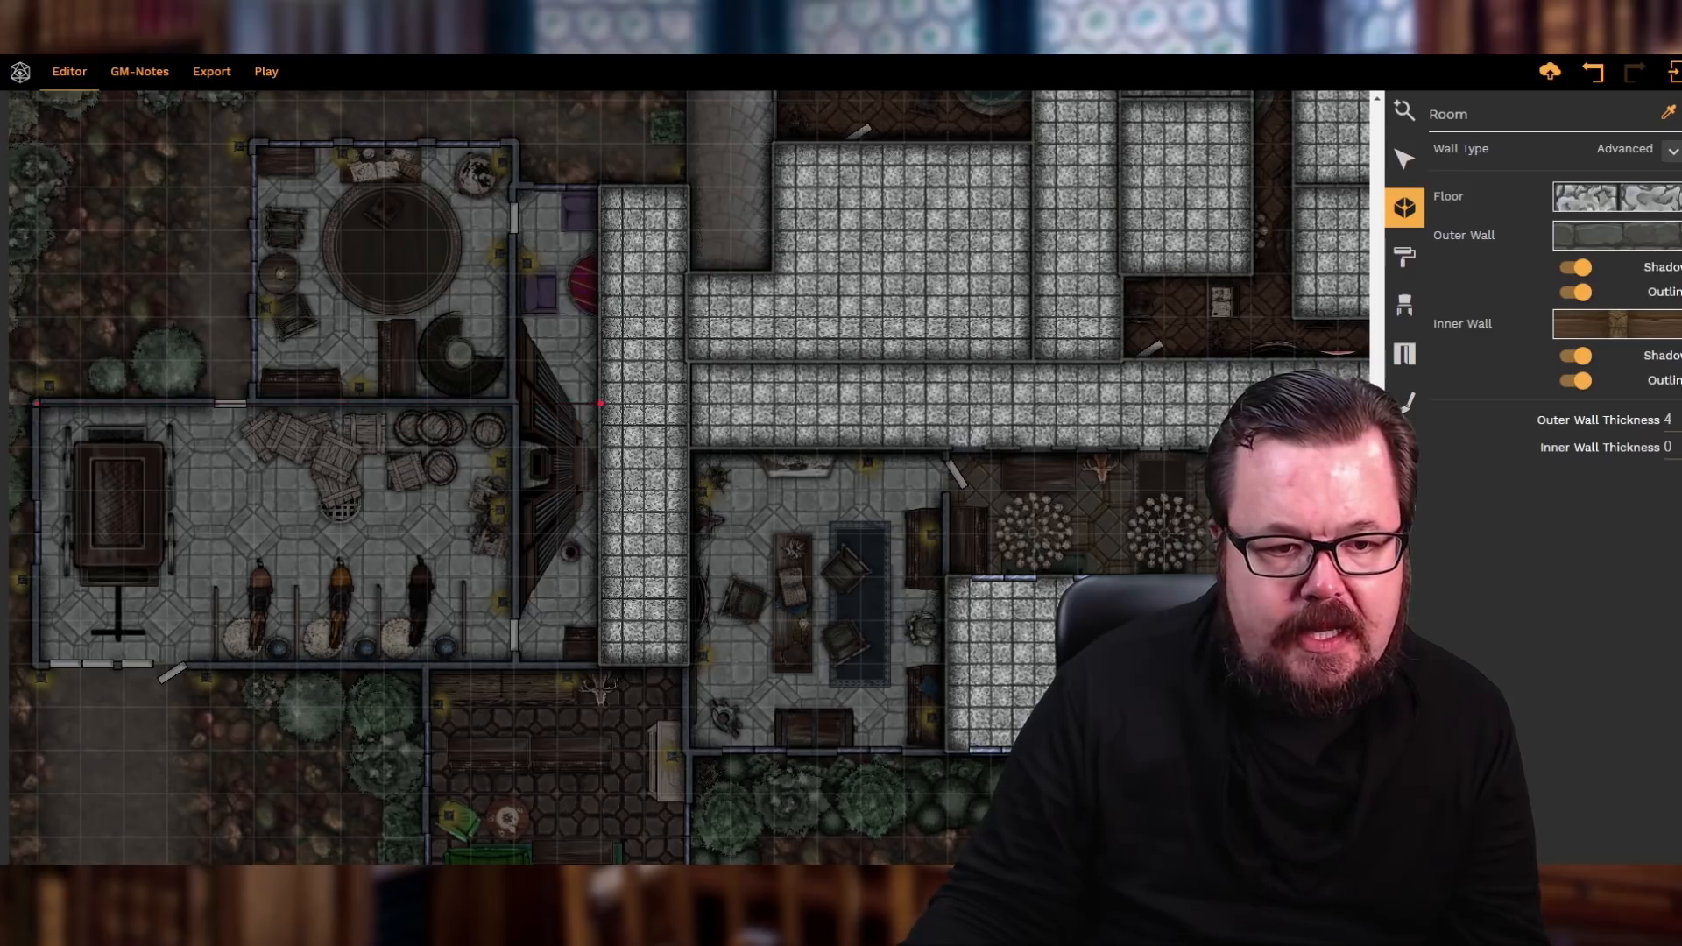
{"action": "left_click", "coordinate": [36, 663]}
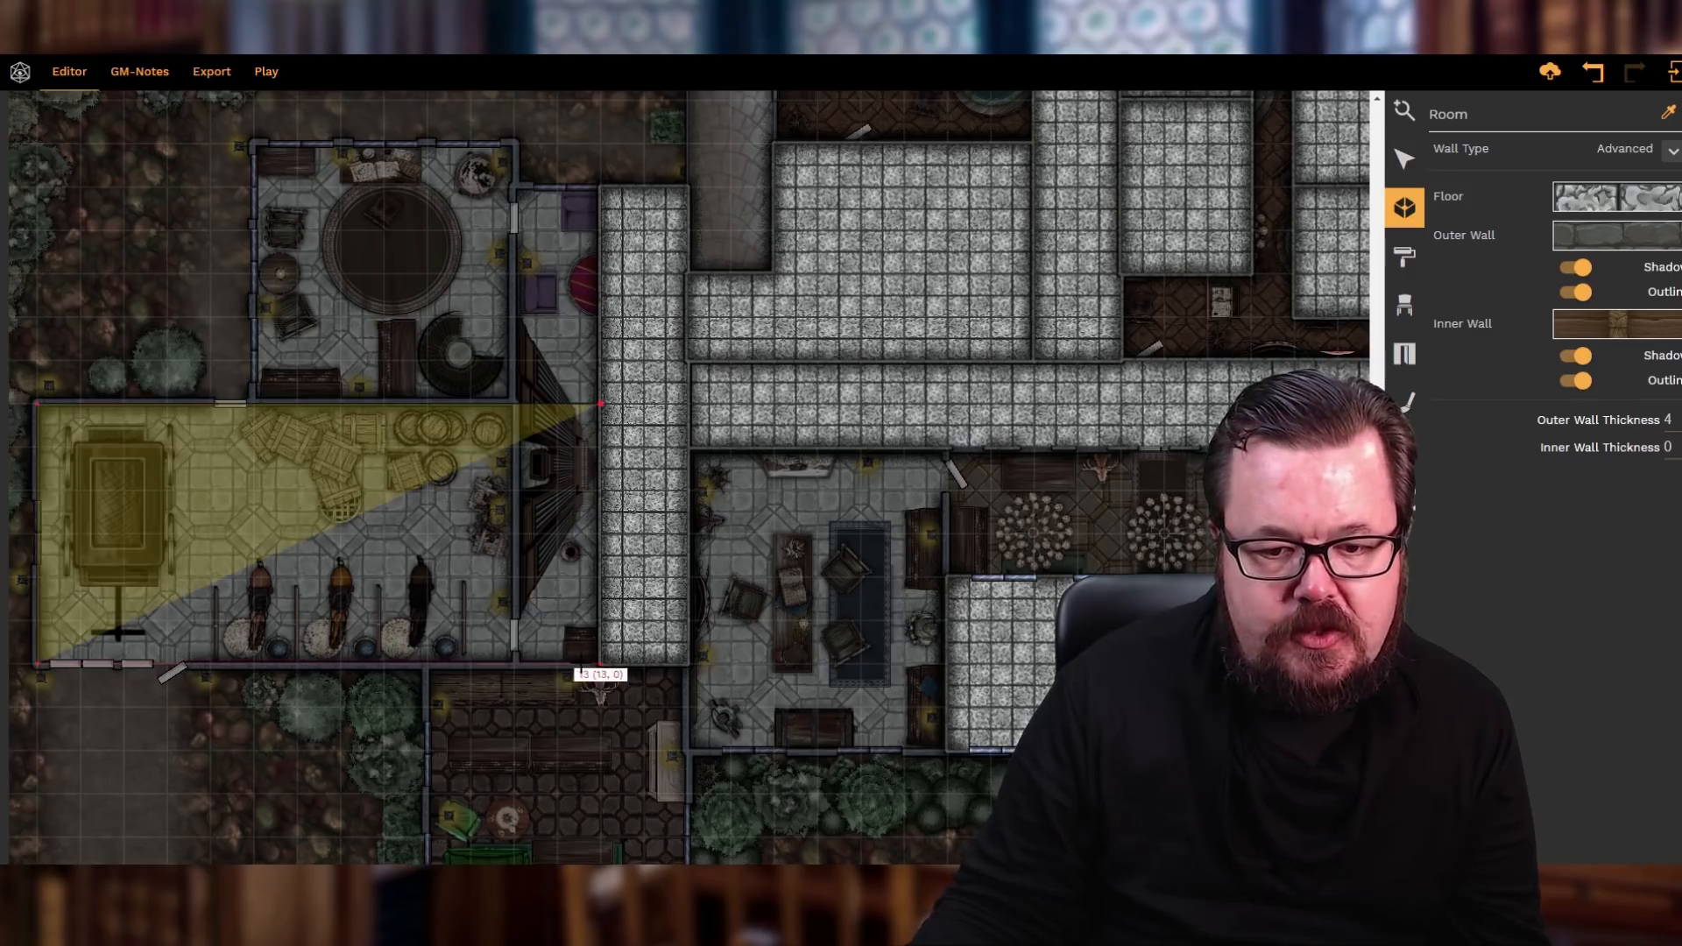
{"action": "left_click", "coordinate": [599, 664]}
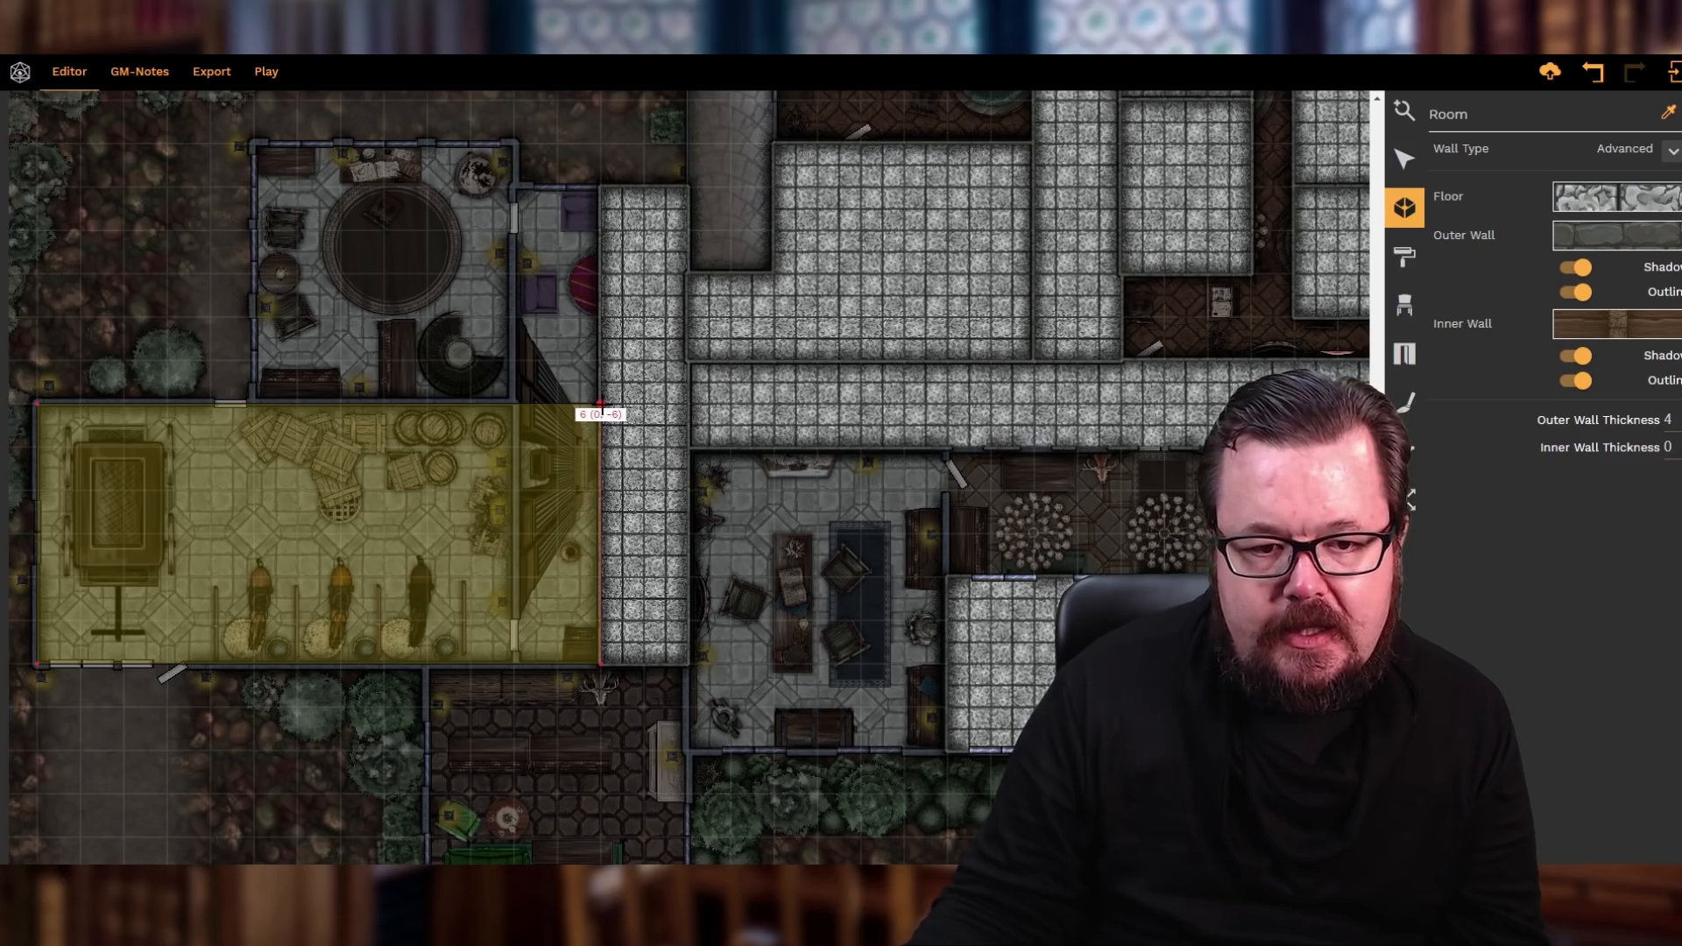
{"action": "left_click", "coordinate": [600, 403]}
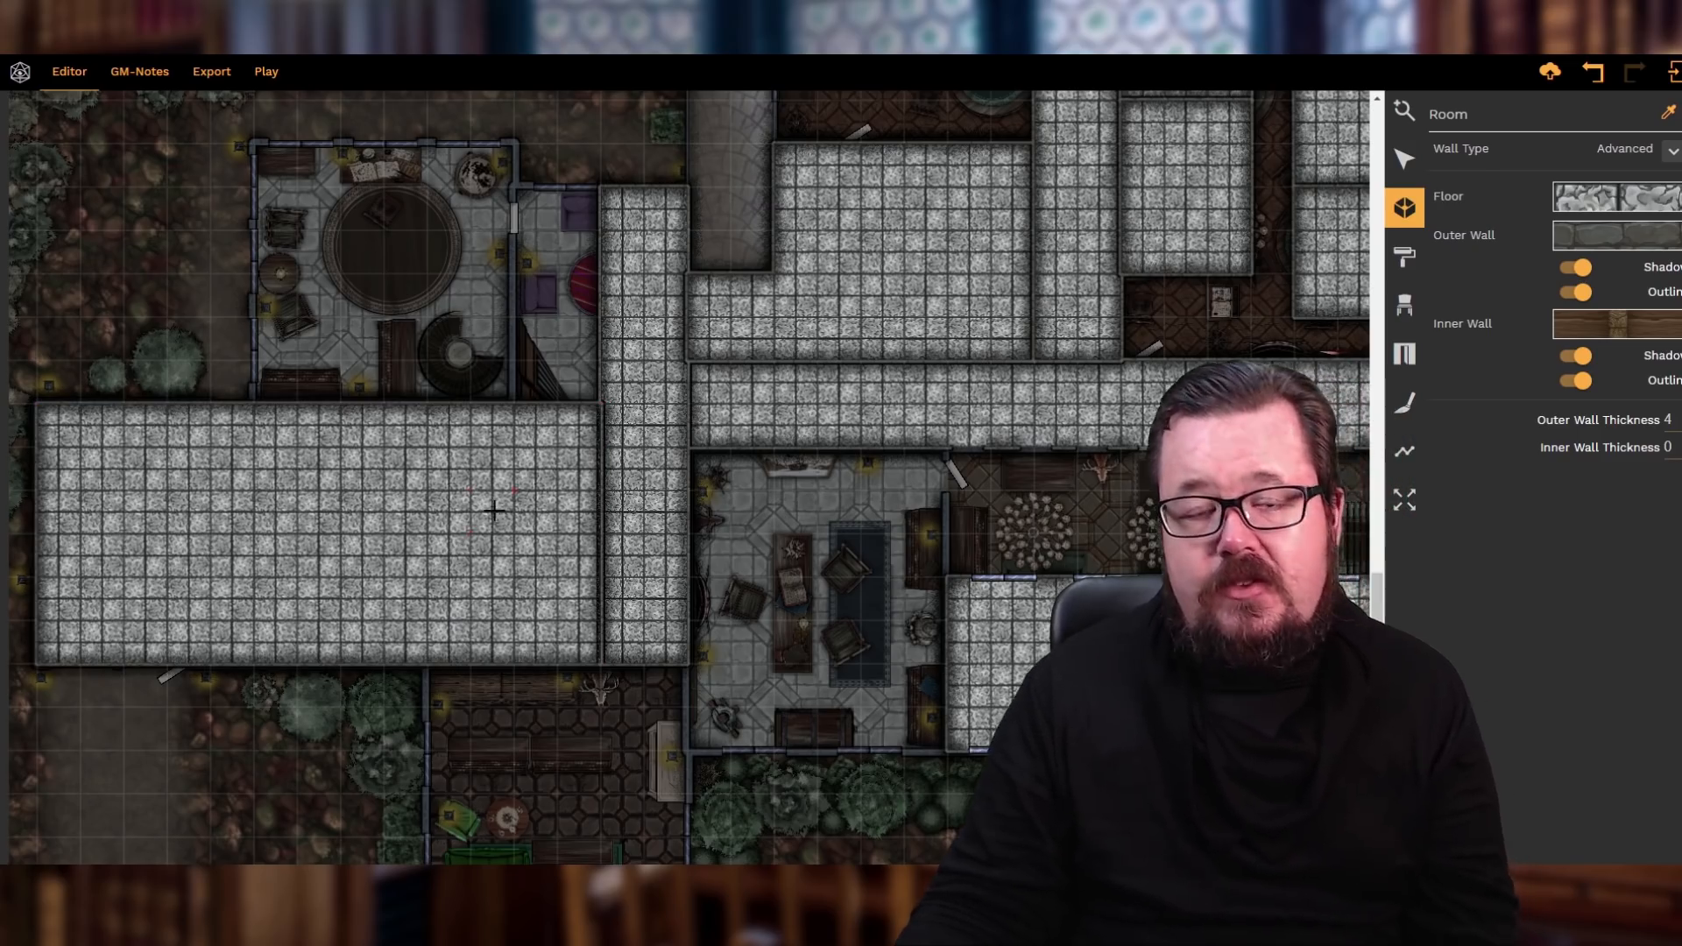
{"action": "scroll", "coordinate": [494, 510], "scroll_direction": "down", "scroll_amount": 1}
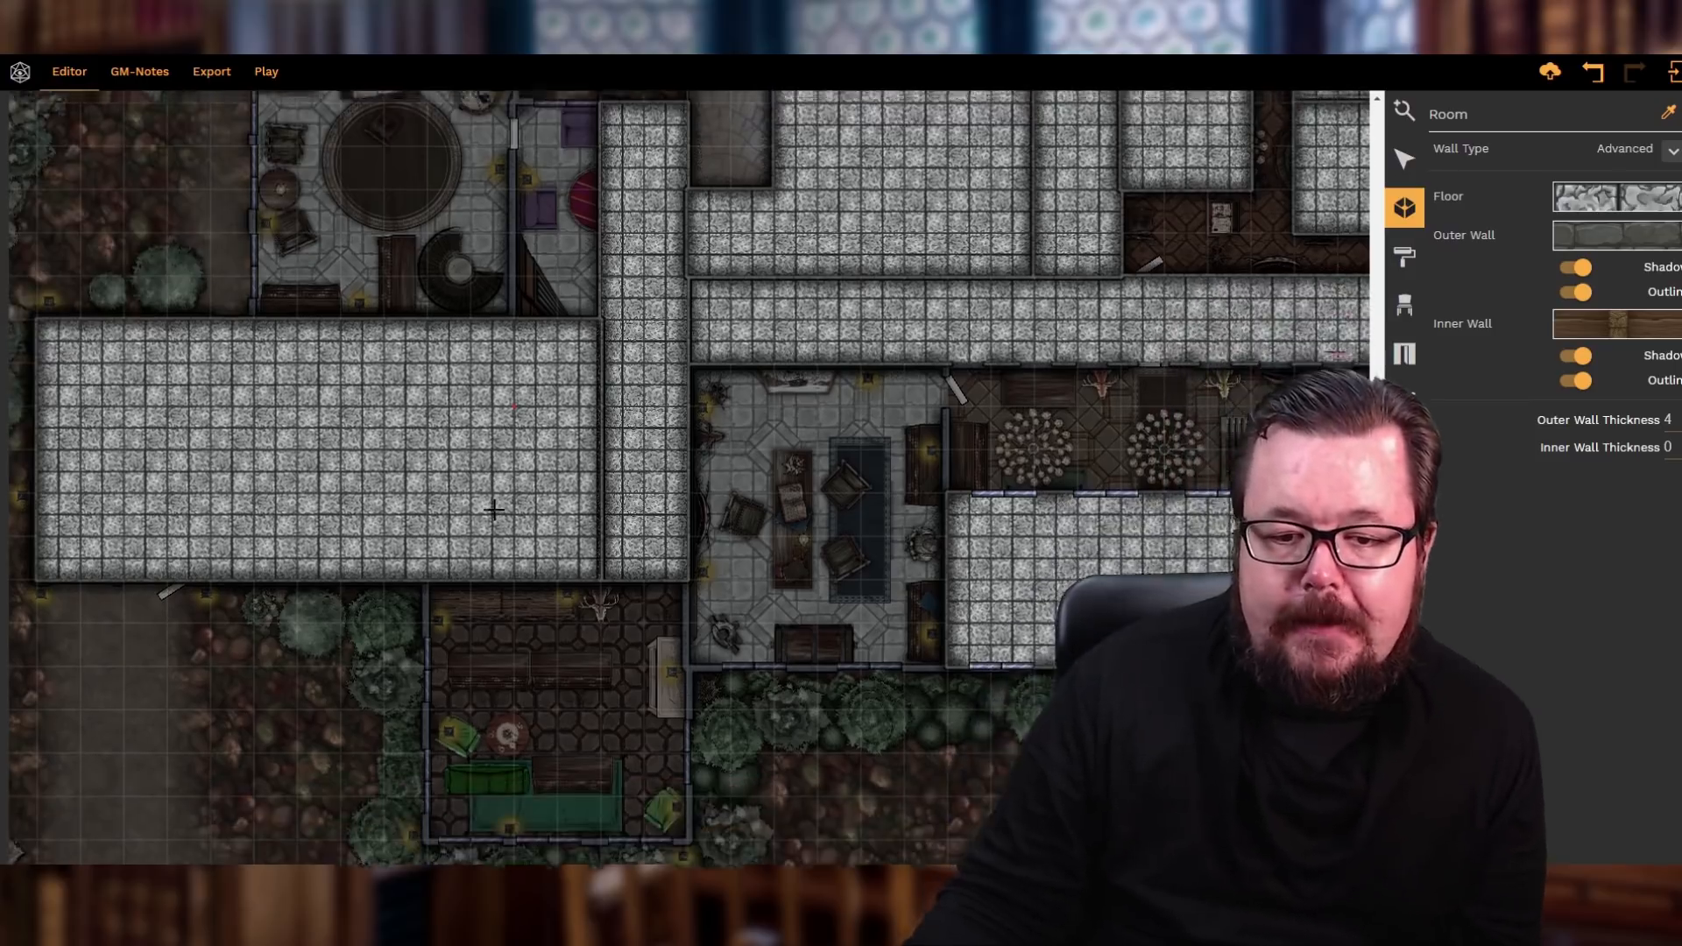
{"action": "scroll", "coordinate": [573, 461], "scroll_direction": "up", "scroll_amount": 1}
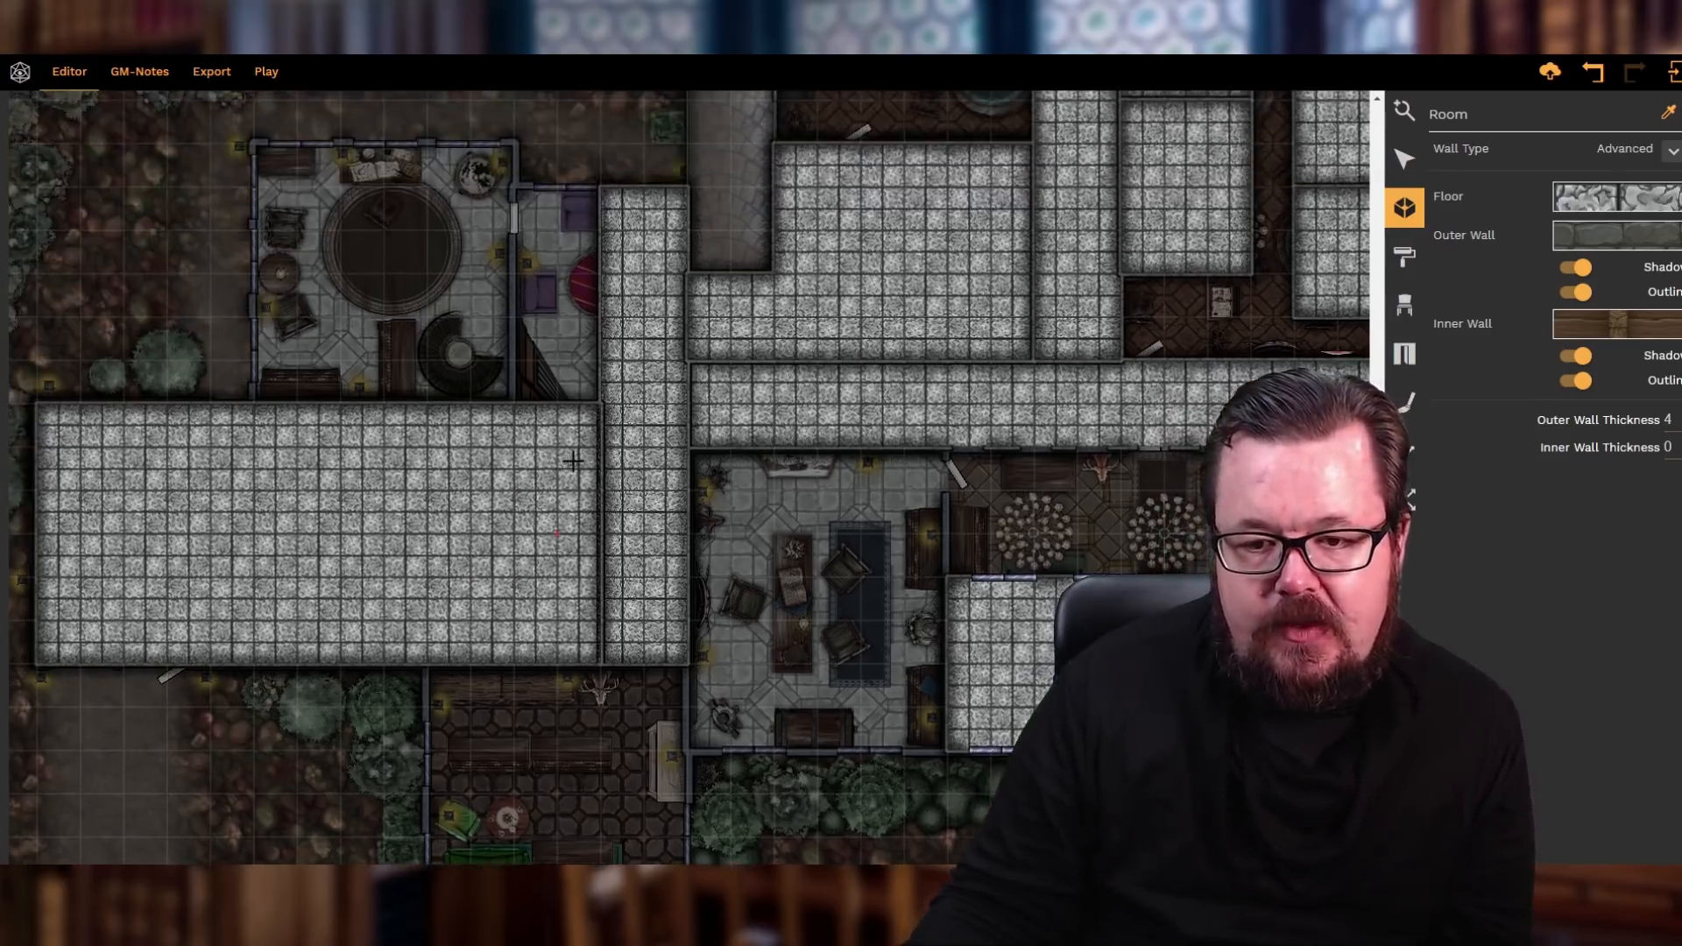
{"action": "scroll", "coordinate": [561, 464], "scroll_direction": "up", "scroll_amount": 1}
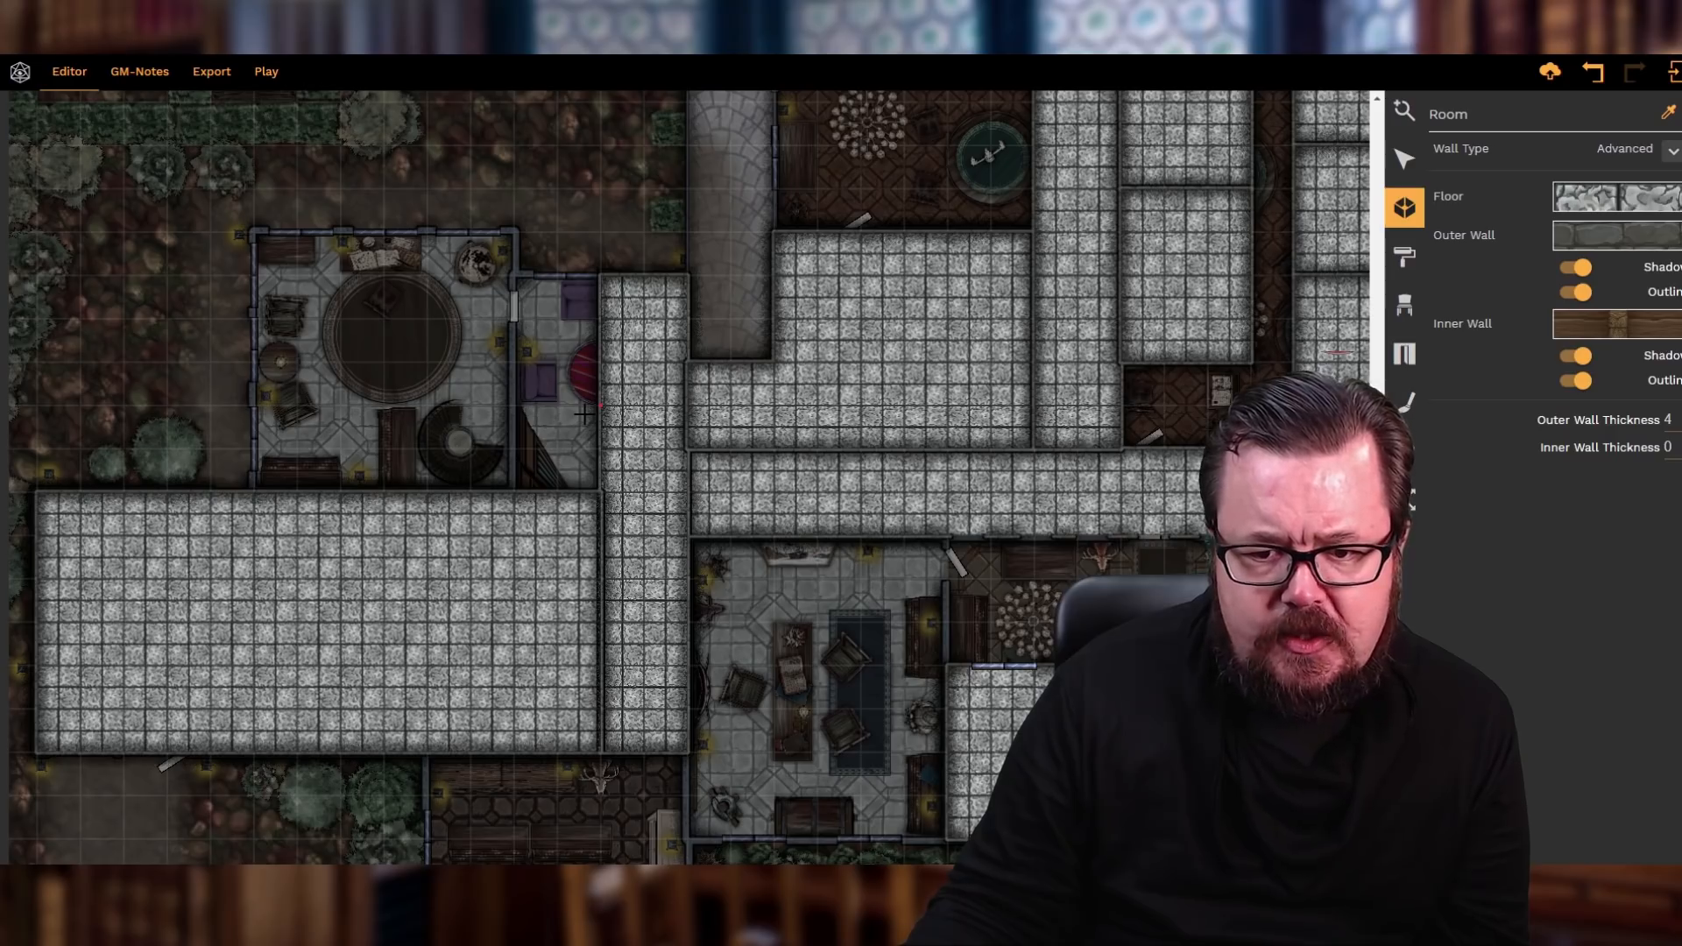
{"action": "scroll", "coordinate": [584, 413], "scroll_direction": "down", "scroll_amount": 1}
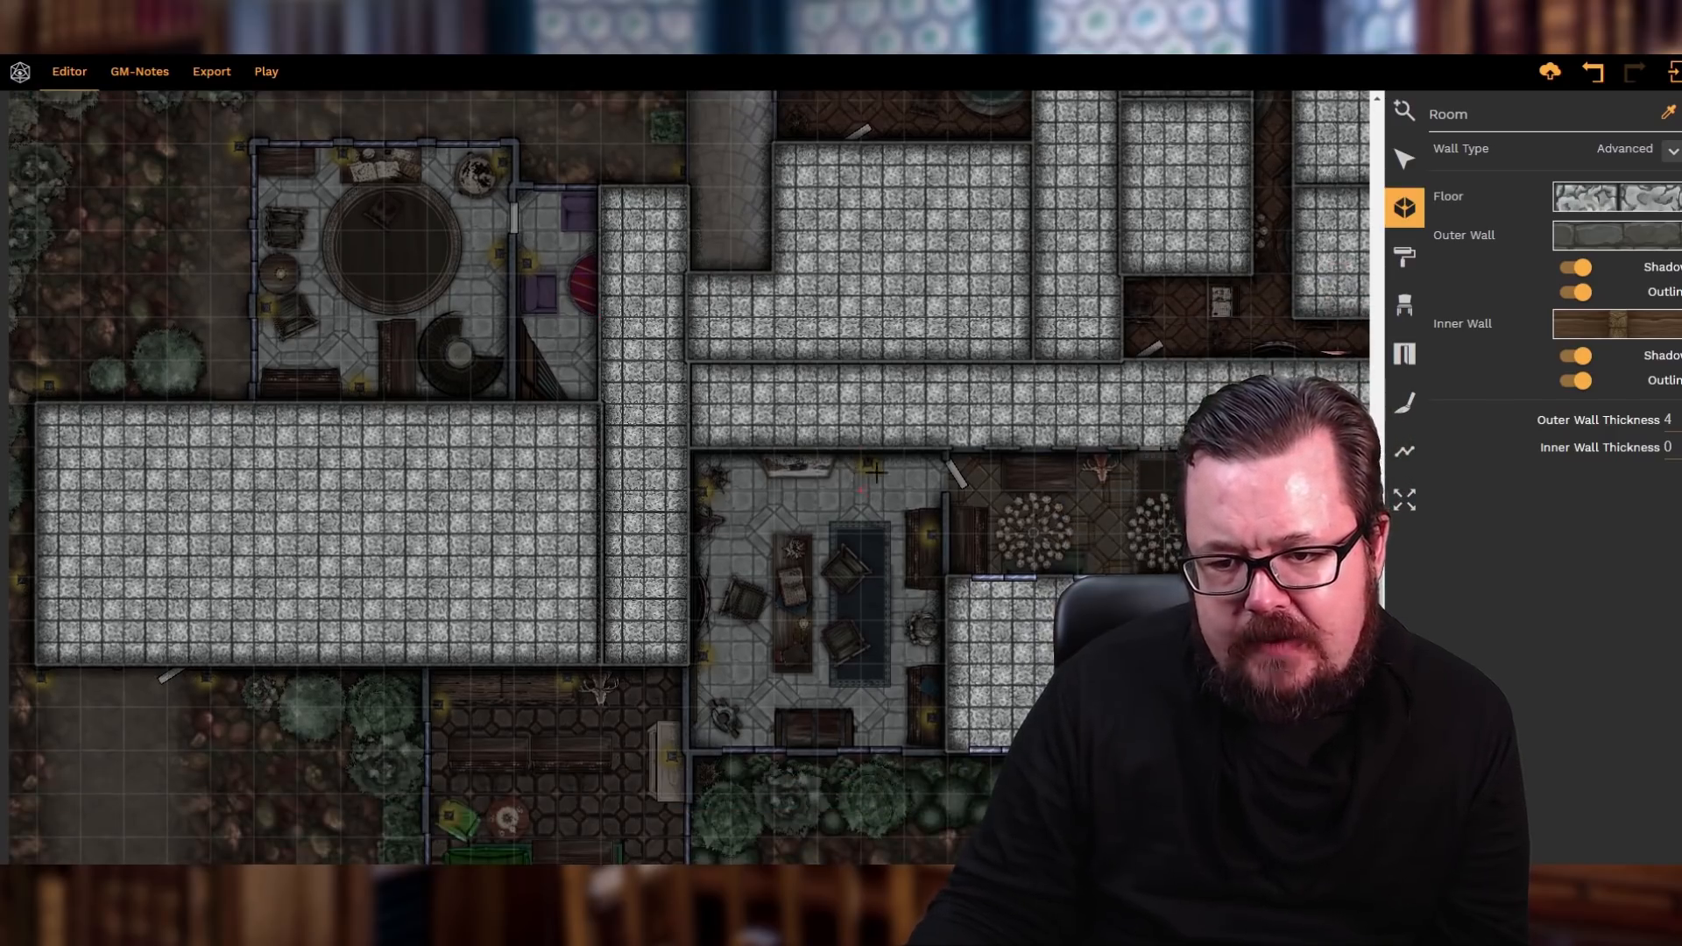
{"action": "scroll", "coordinate": [691, 477], "scroll_direction": "down", "scroll_amount": 1}
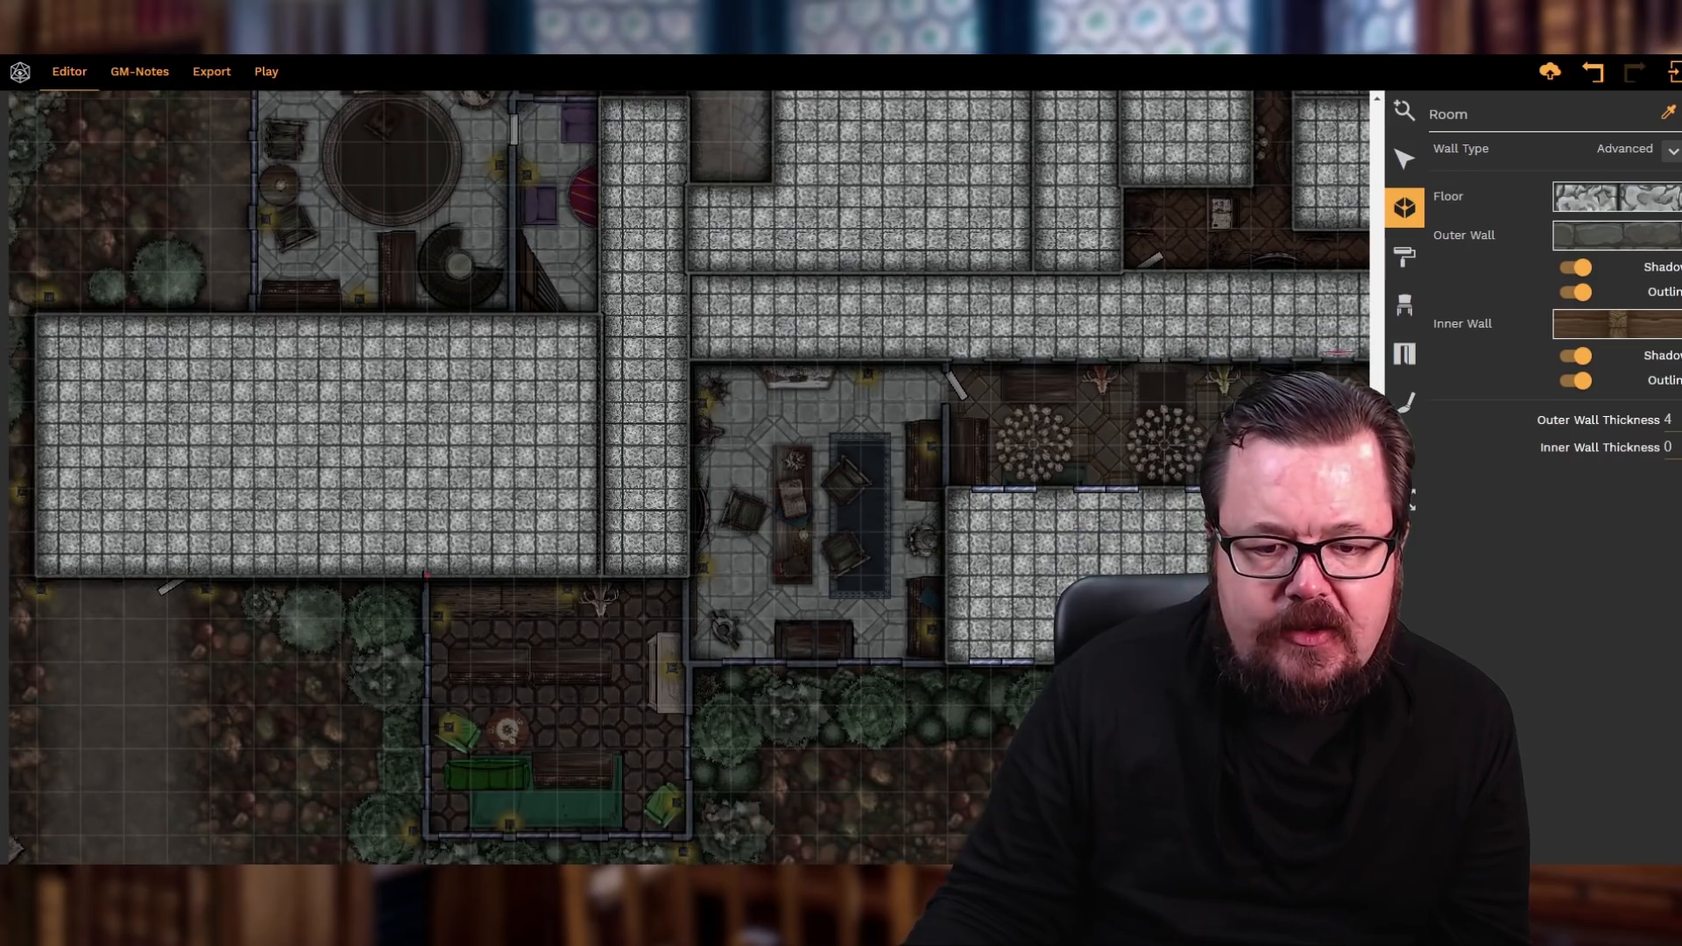
- Draw a 3-by-6-square room over the left half of the green-sofa lounge, directly below the 13-by-6 room
{"action": "left_click_drag", "start_coordinate": [426, 576], "coordinate": [426, 837]}
{"action": "left_click", "coordinate": [426, 837]}
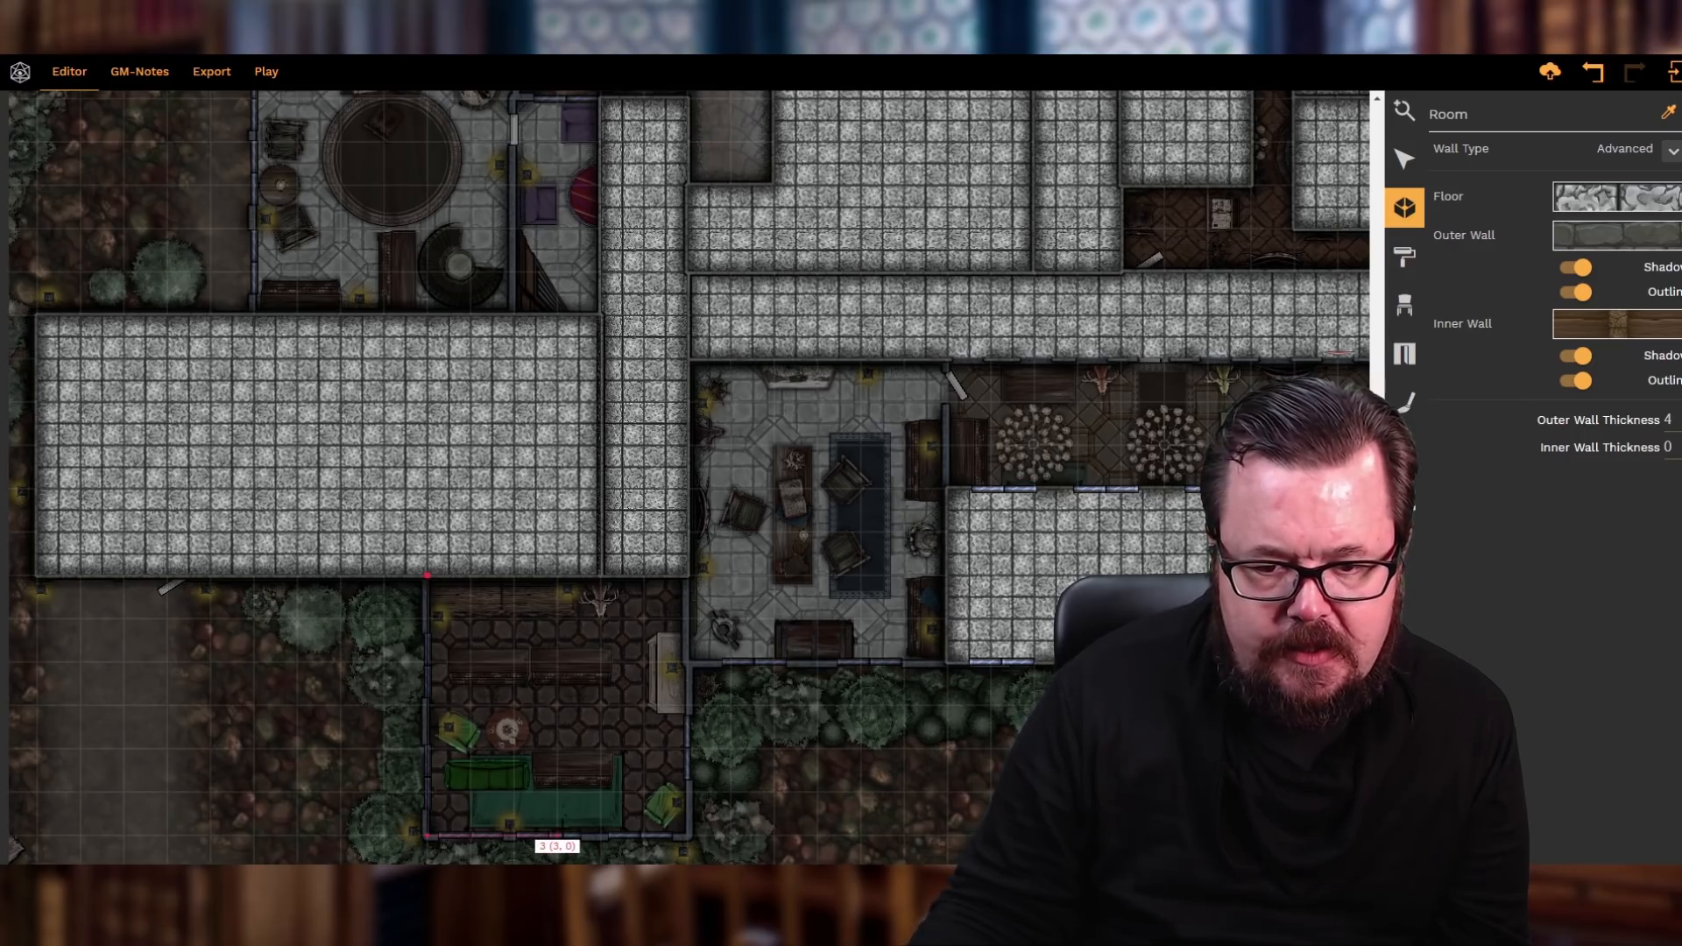
{"action": "left_click", "coordinate": [557, 837]}
{"action": "left_click", "coordinate": [557, 576]}
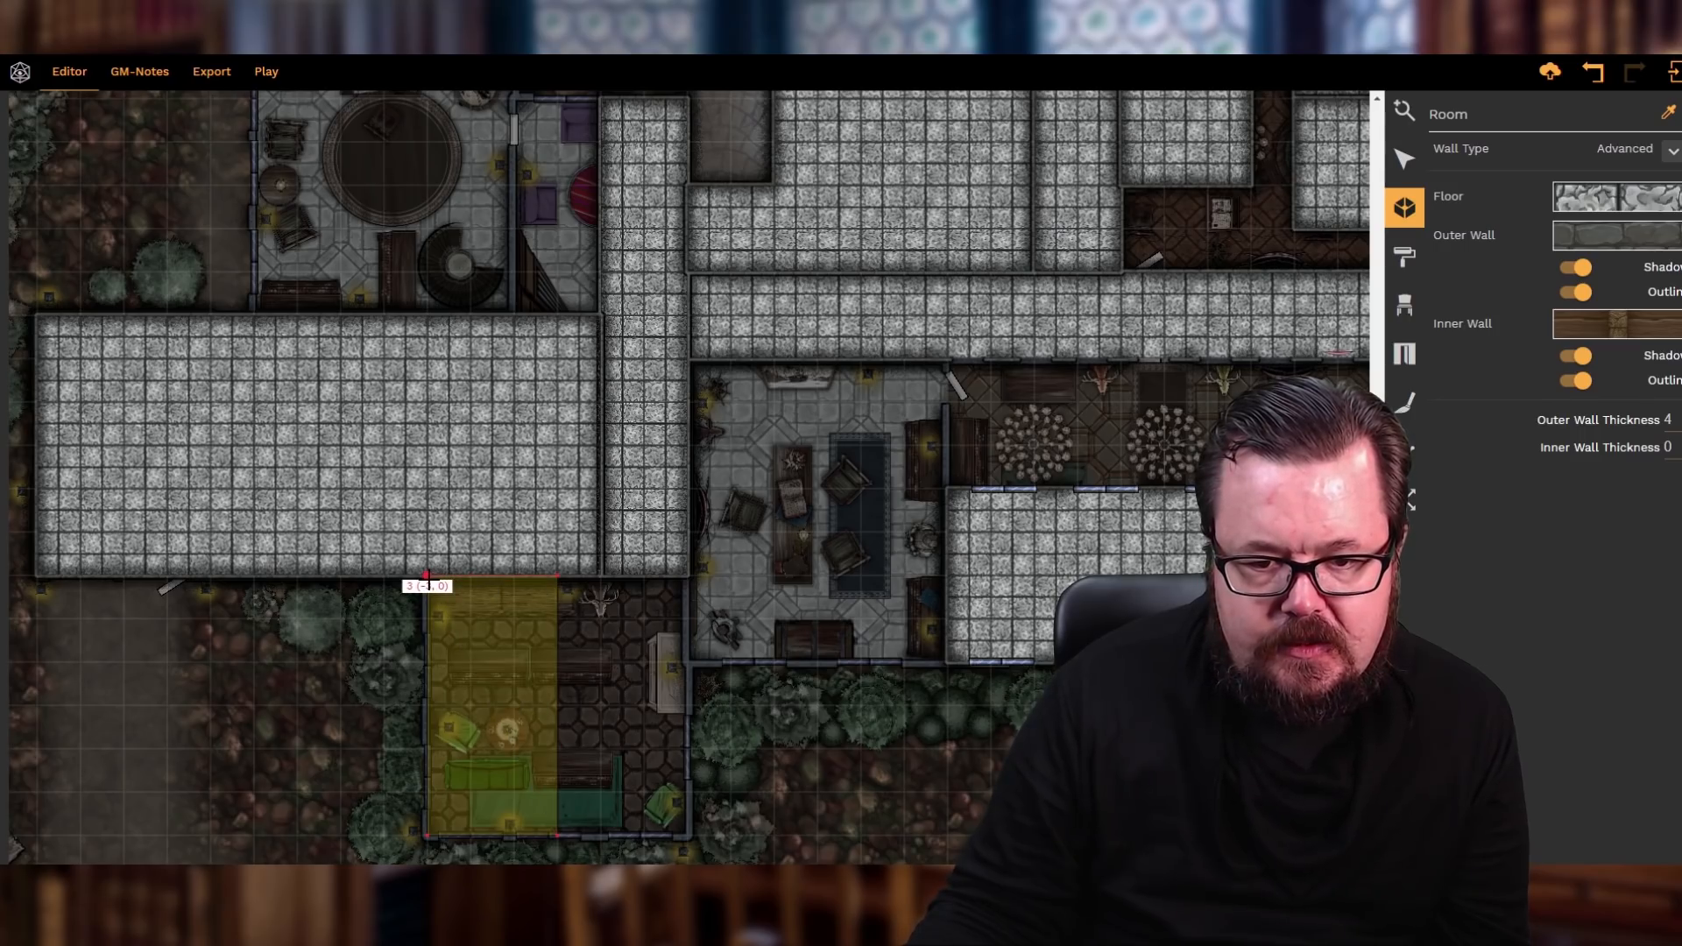
{"action": "left_click", "coordinate": [427, 576]}
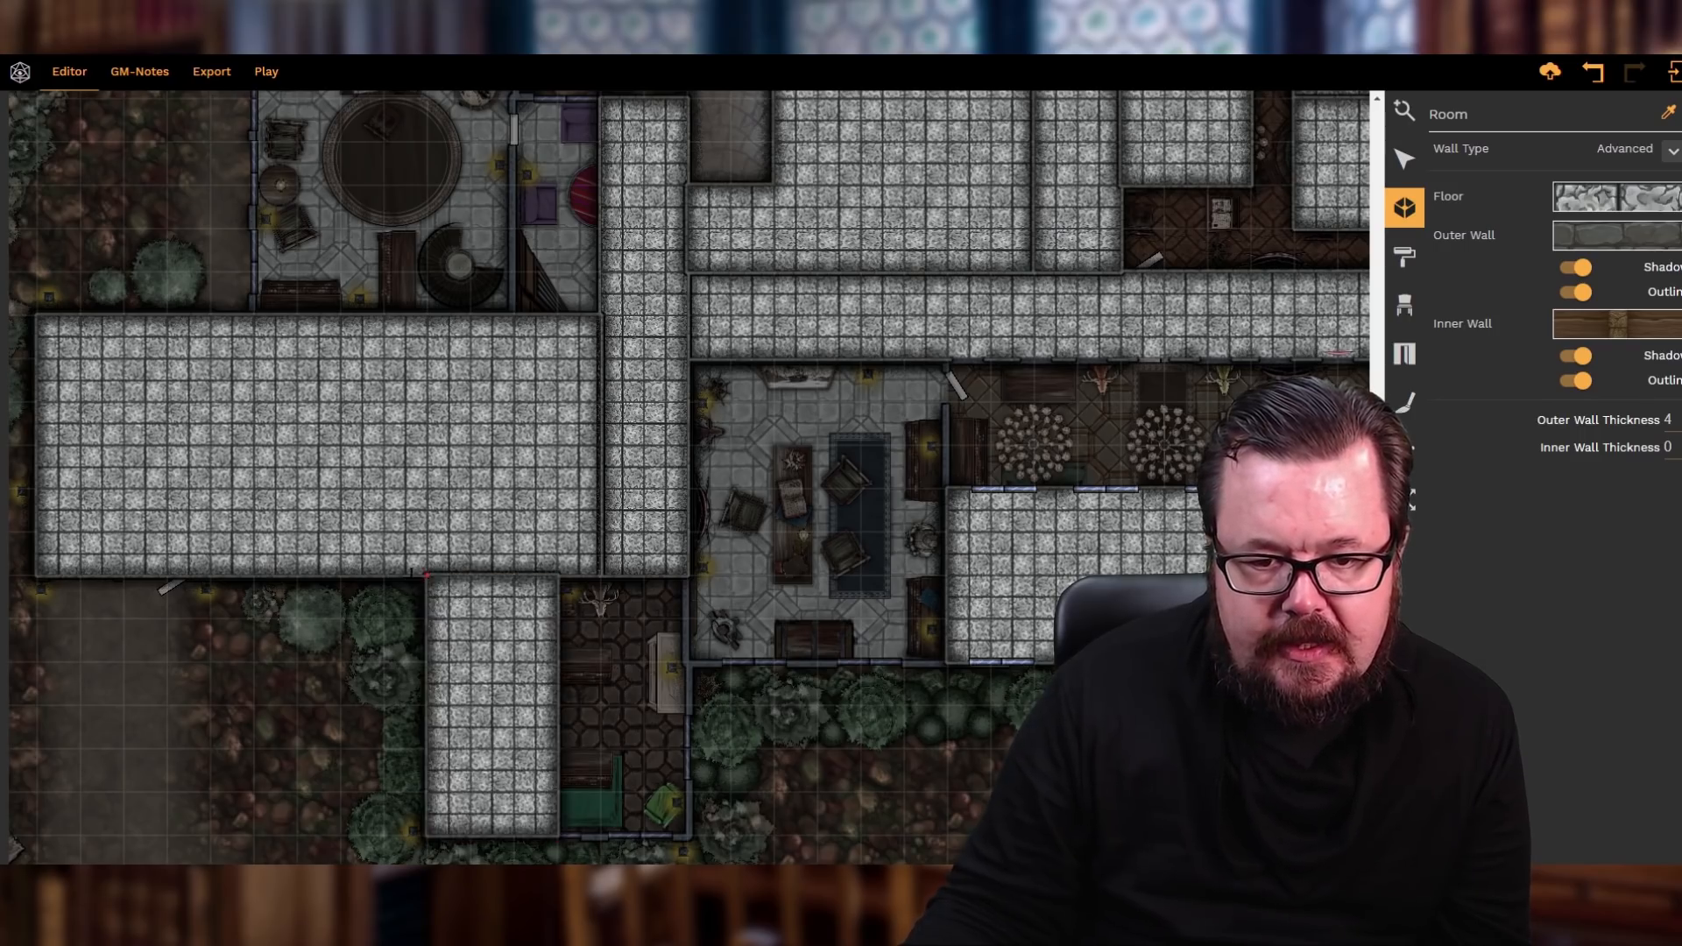
- Draw a second 3-by-6-square room over the lounge's right half, sharing a wall with the first and reaching the lounge's outer wall
{"action": "left_click", "coordinate": [688, 576]}
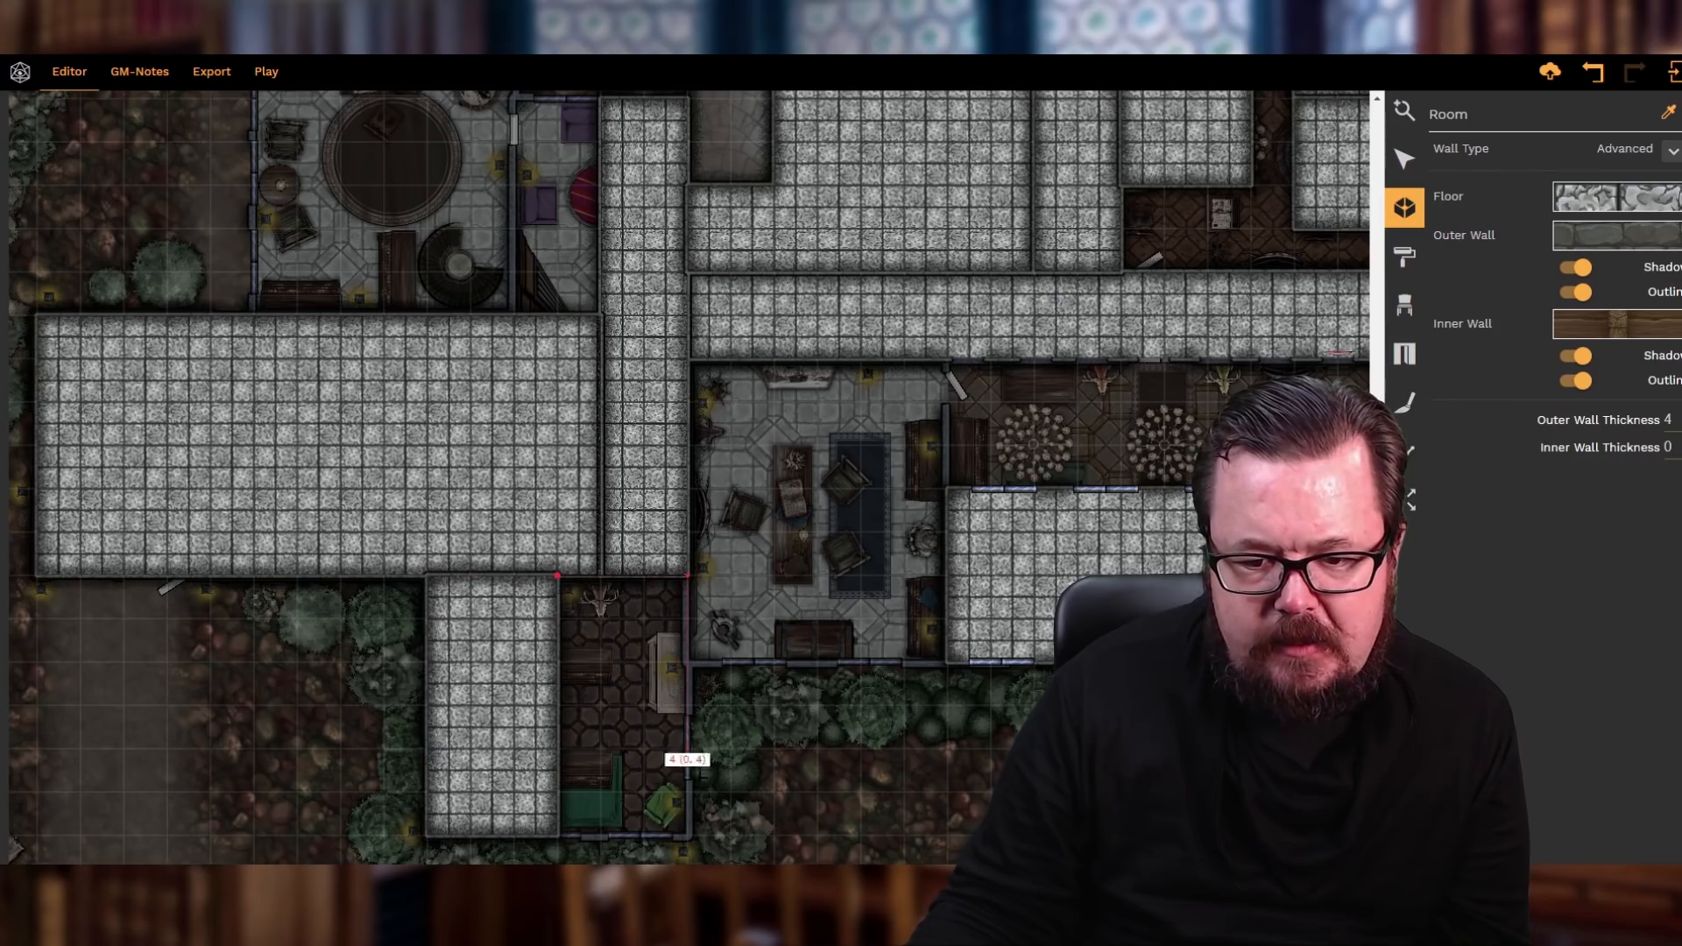
{"action": "left_click", "coordinate": [687, 837]}
{"action": "left_click", "coordinate": [557, 836]}
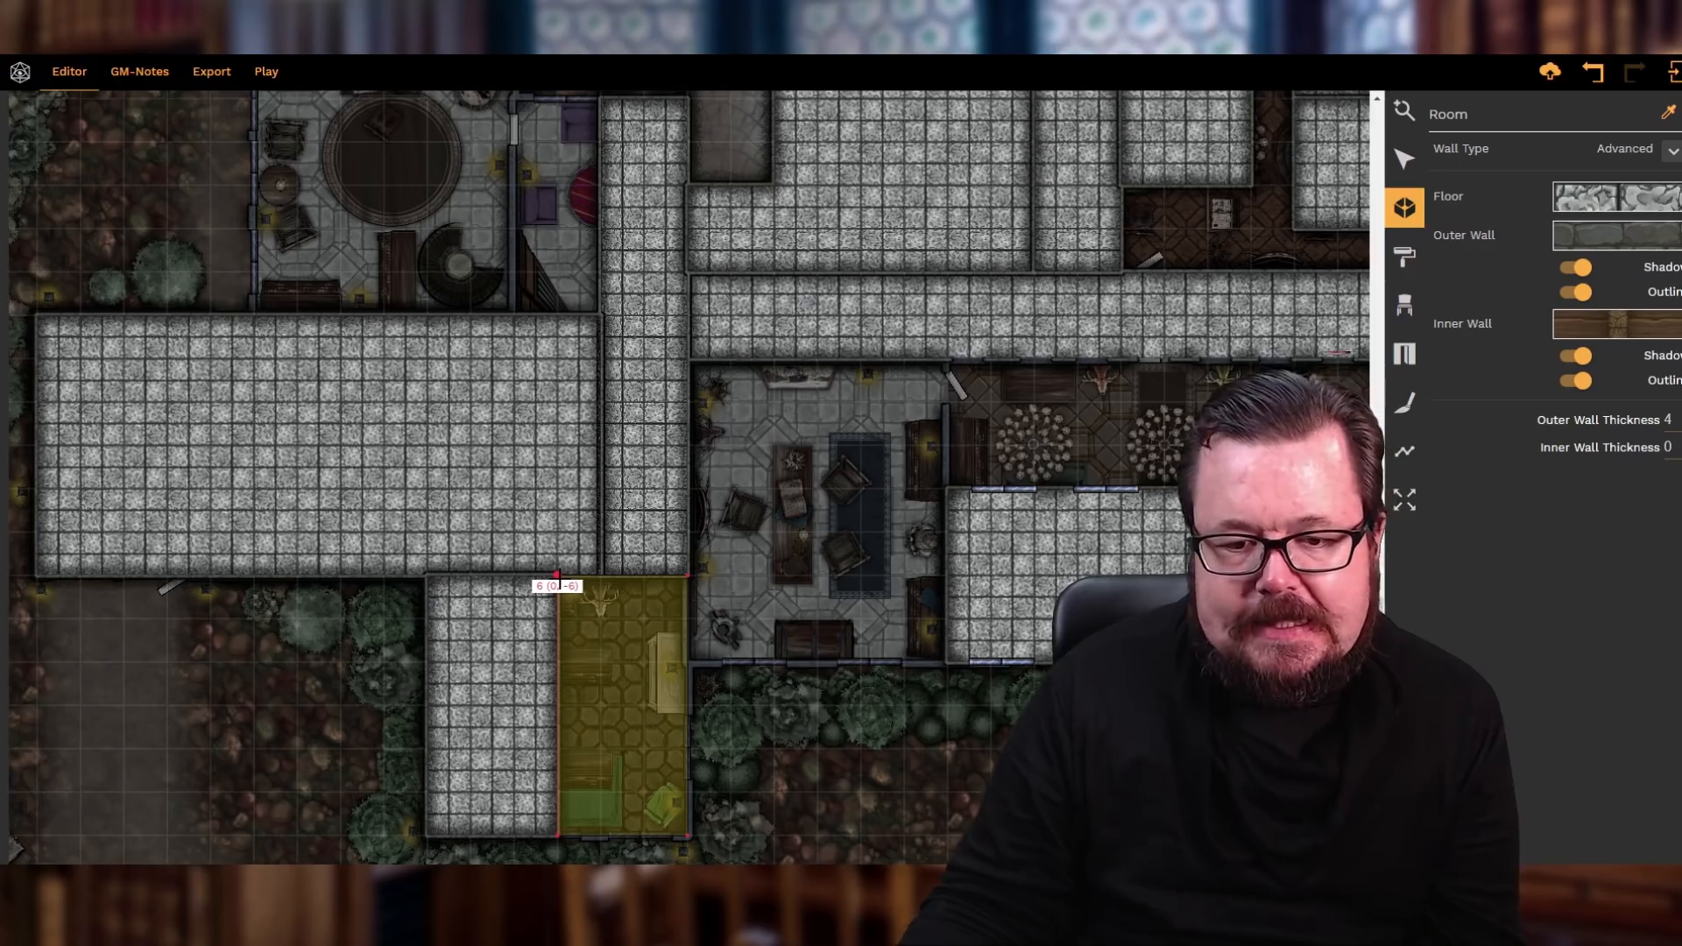
{"action": "double_click", "coordinate": [557, 576]}
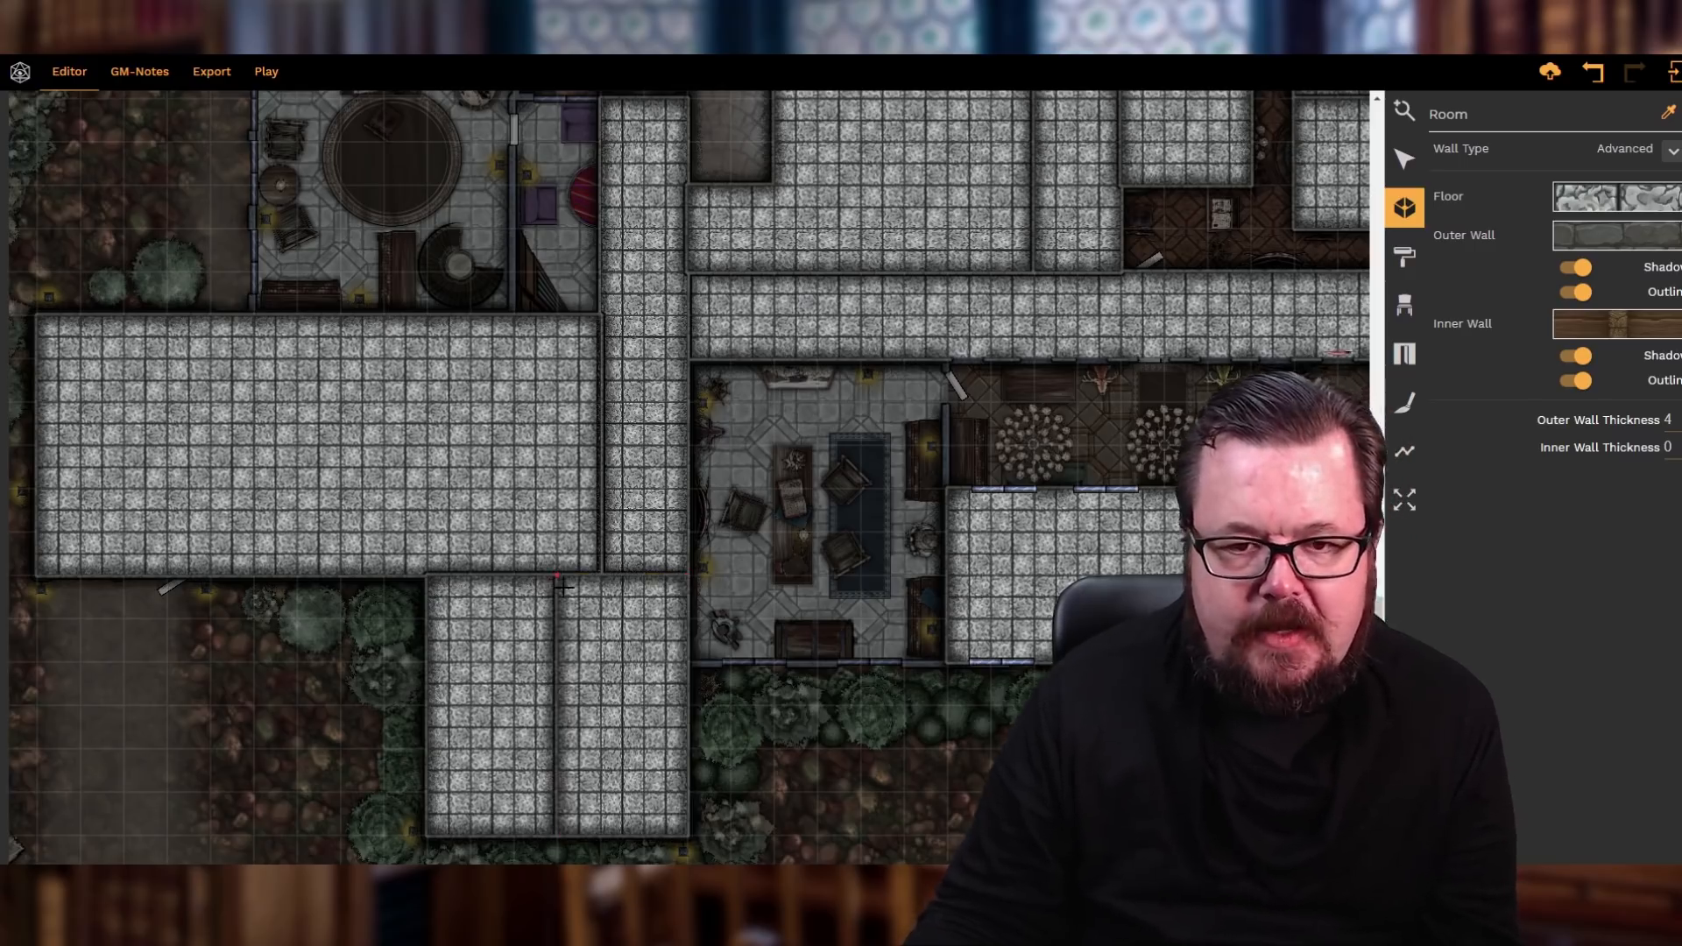
- Draw a 4-by-3-square room directly above the 13-by-6 room, against the left side of the western vertical corridor
{"action": "scroll", "coordinate": [540, 564], "scroll_direction": "up", "scroll_amount": 3}
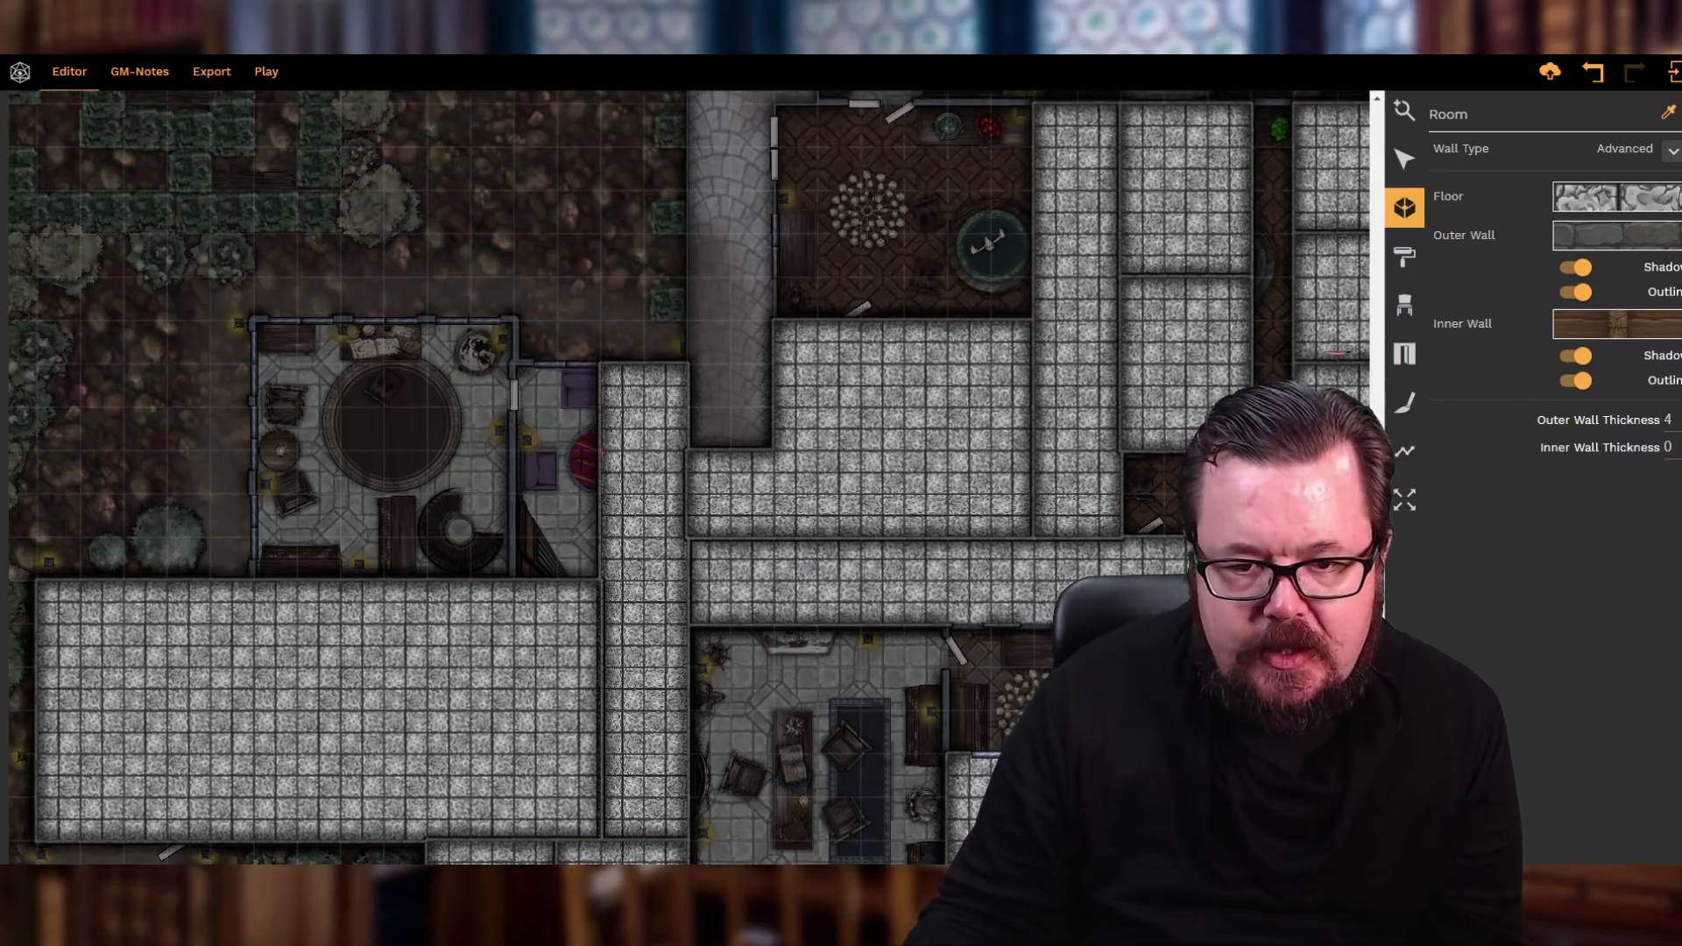
{"action": "left_click", "coordinate": [601, 451]}
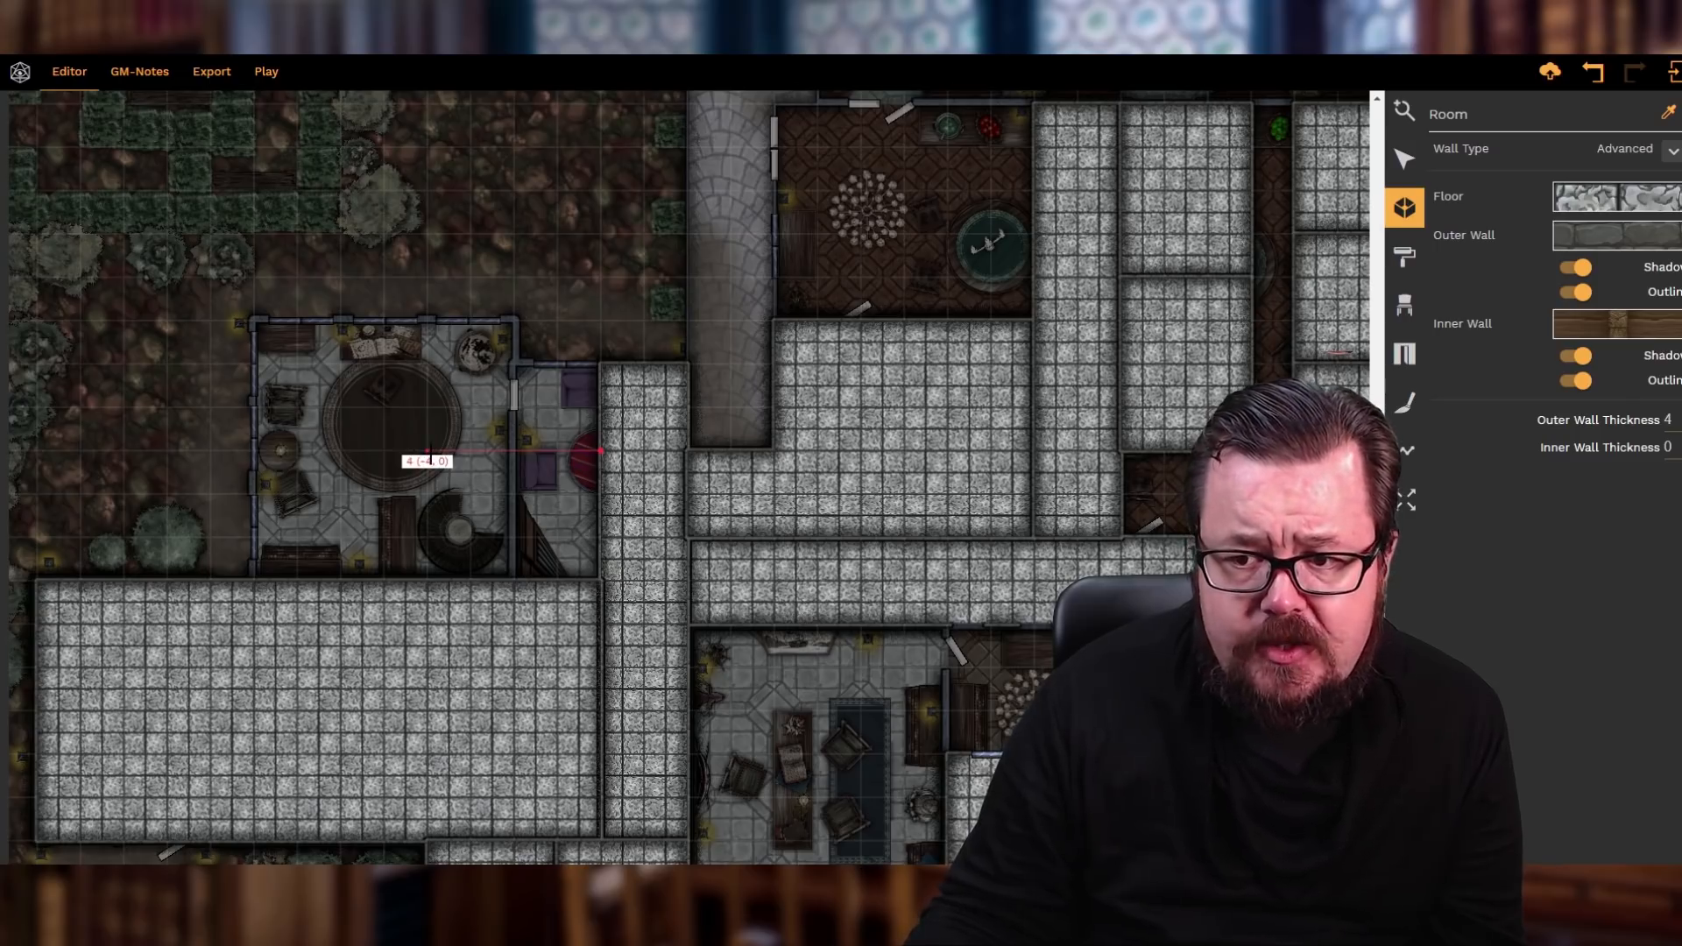
{"action": "left_click", "coordinate": [428, 452]}
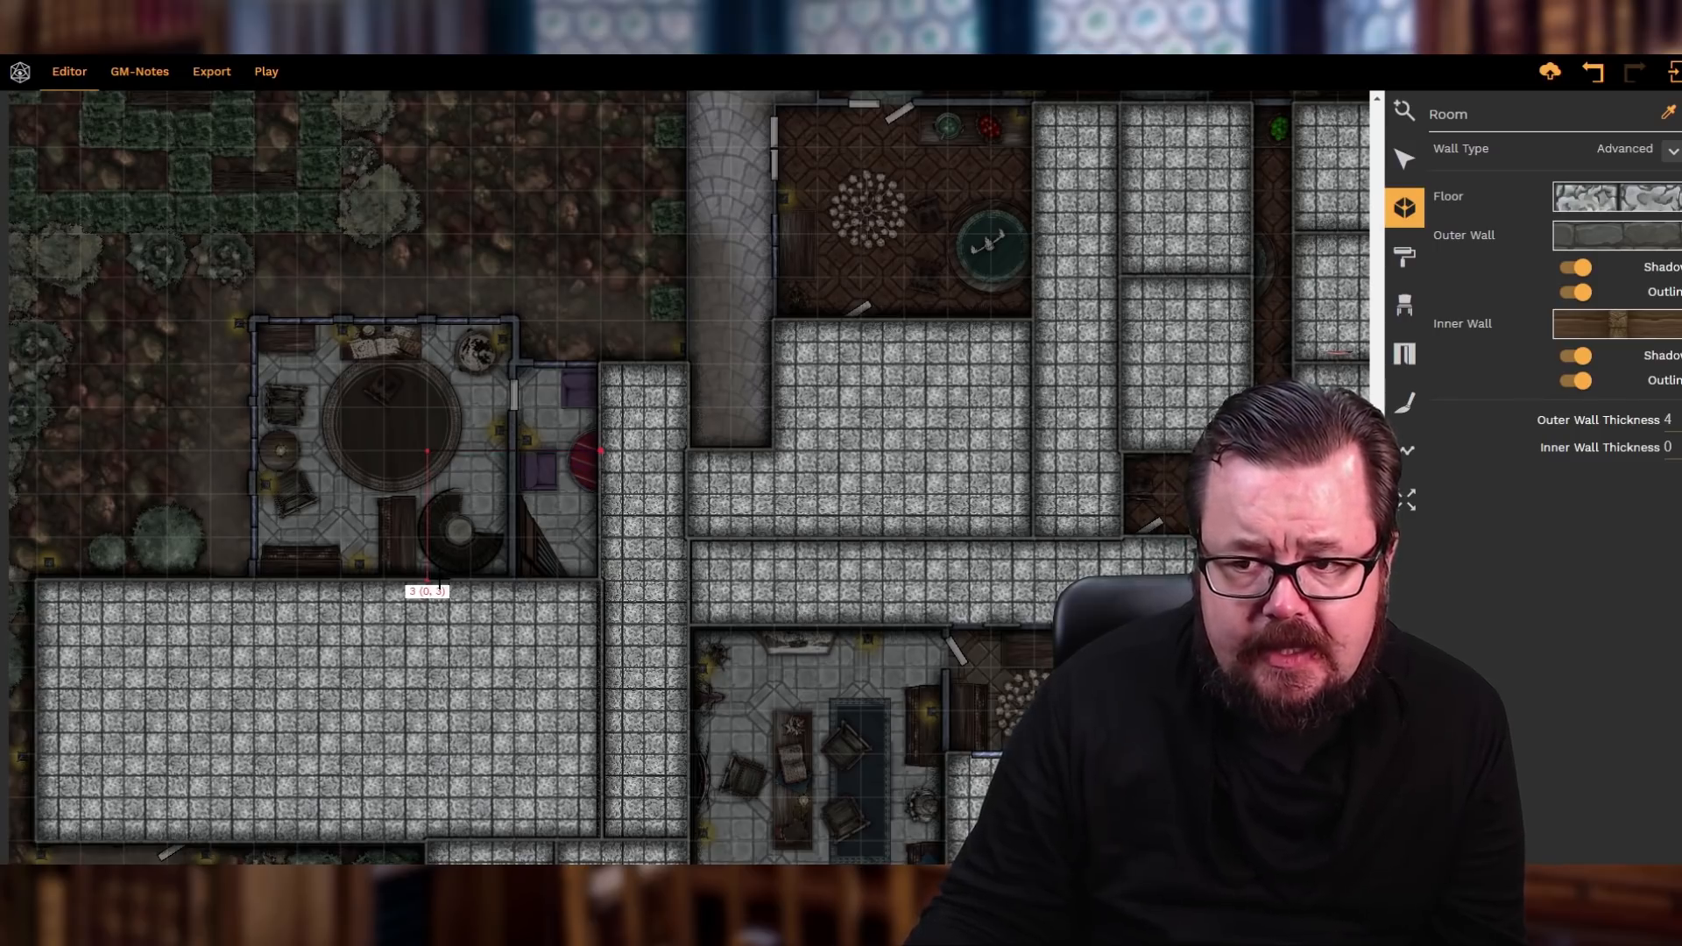
{"action": "left_click", "coordinate": [428, 579]}
{"action": "left_click", "coordinate": [601, 579]}
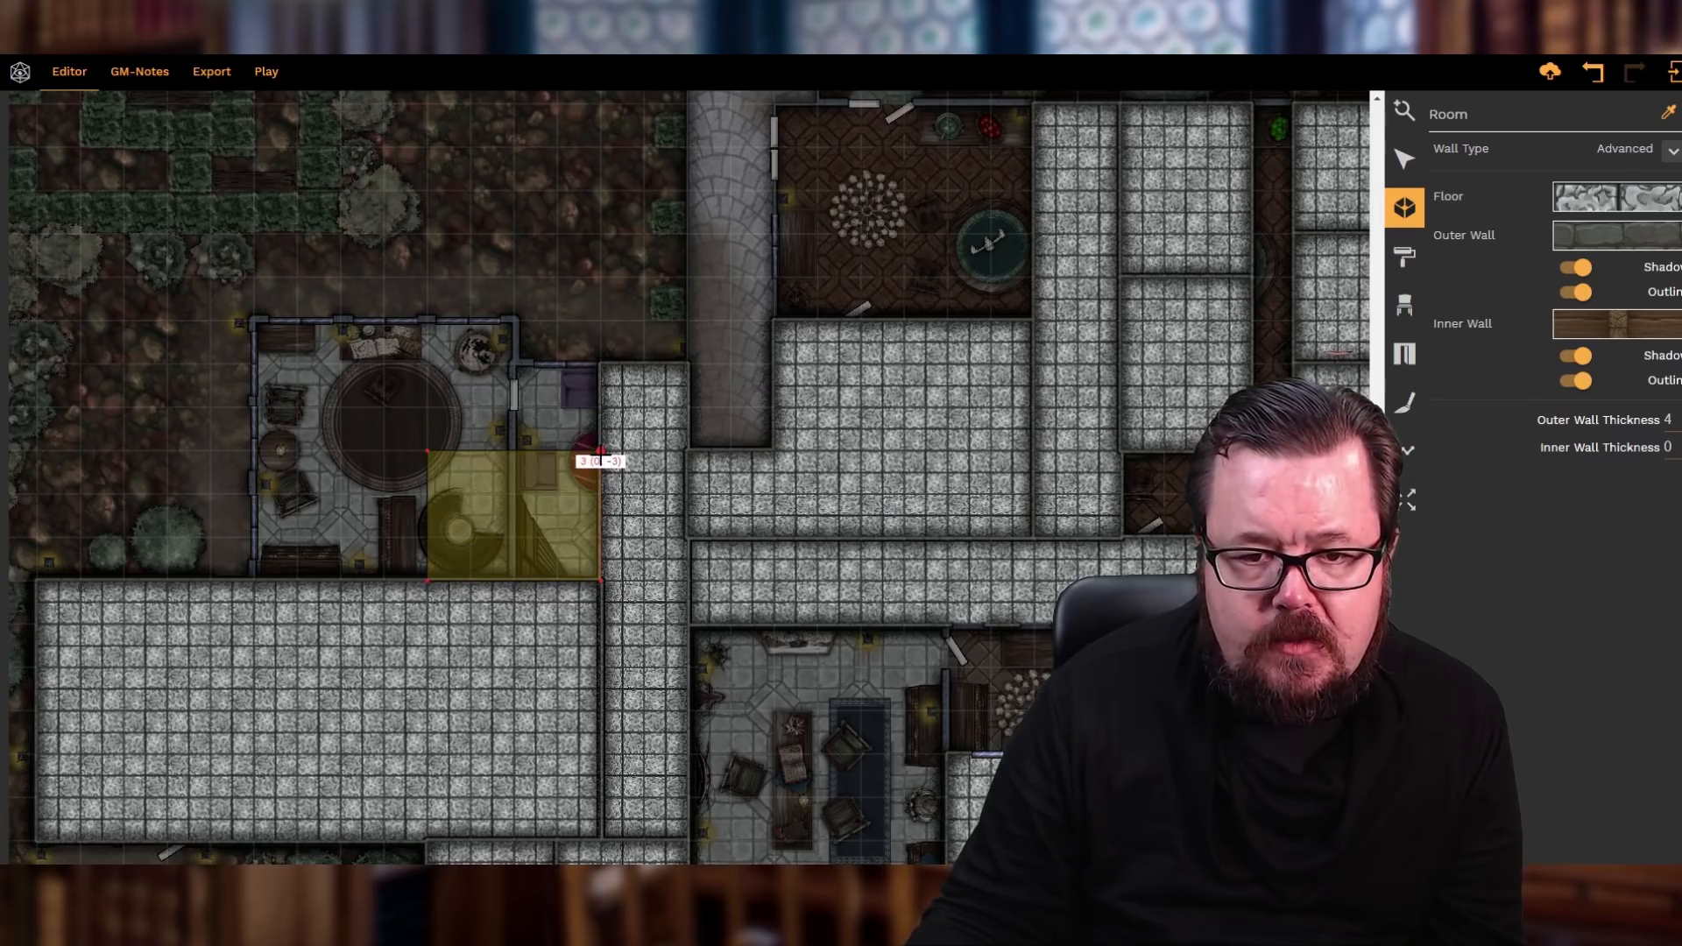
{"action": "left_click", "coordinate": [601, 452]}
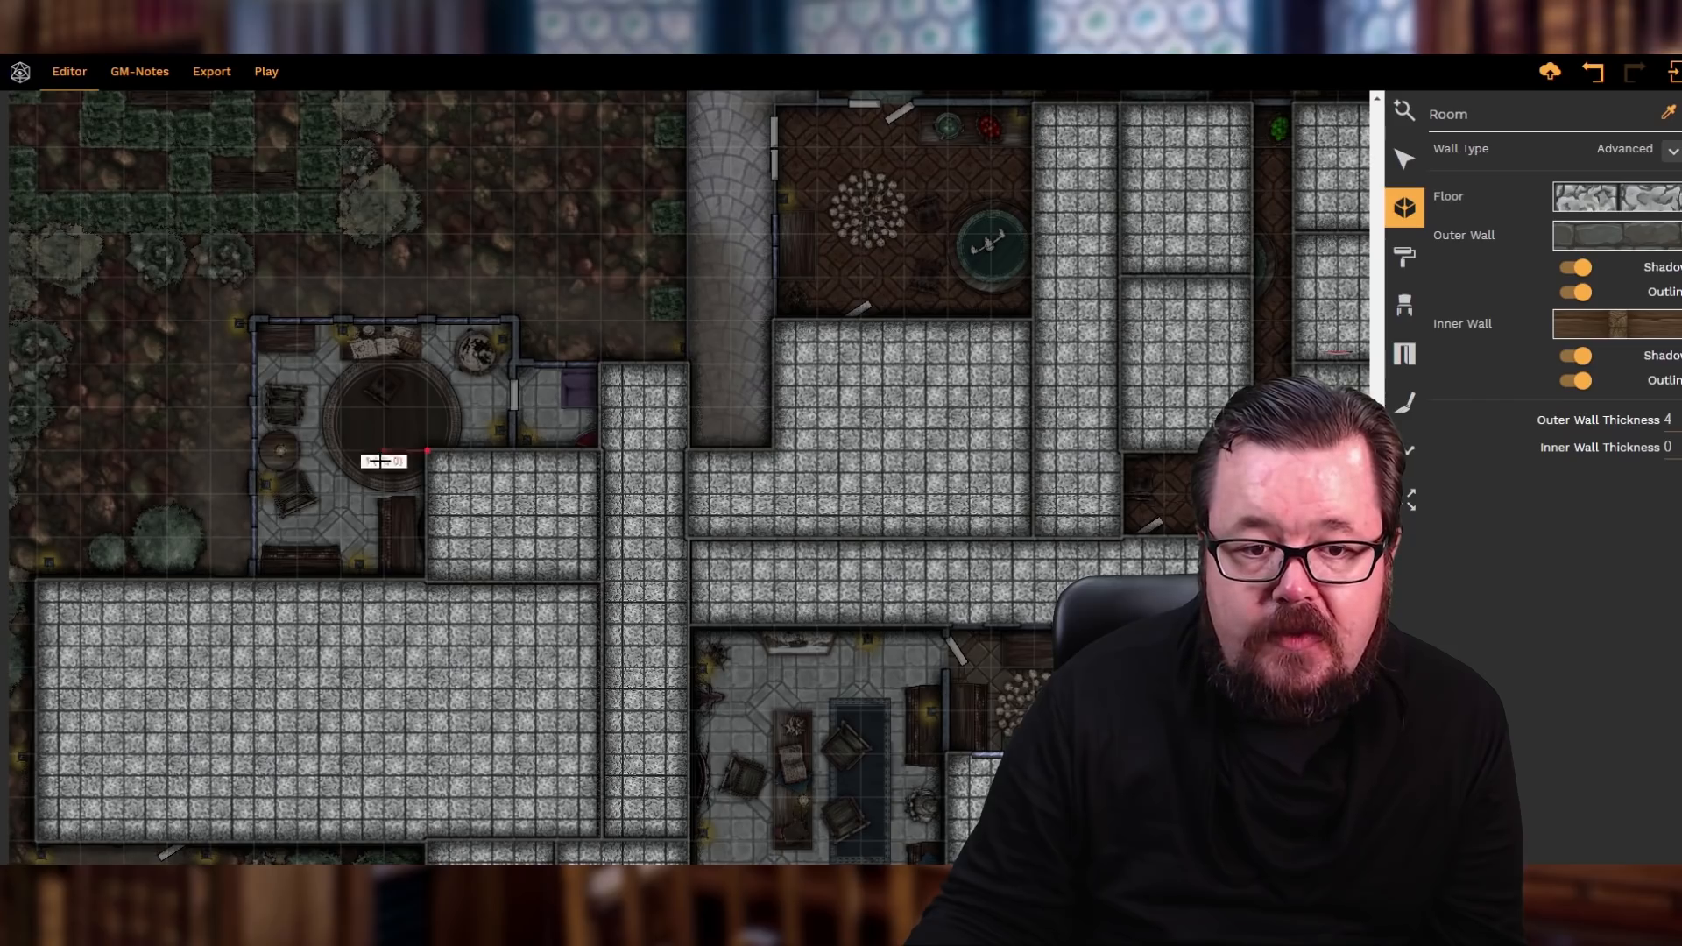
- Draw another 4-by-3-square room beside it, extending to the left outer wall of the round-rug room
{"action": "left_click", "coordinate": [254, 451]}
{"action": "left_click", "coordinate": [254, 579]}
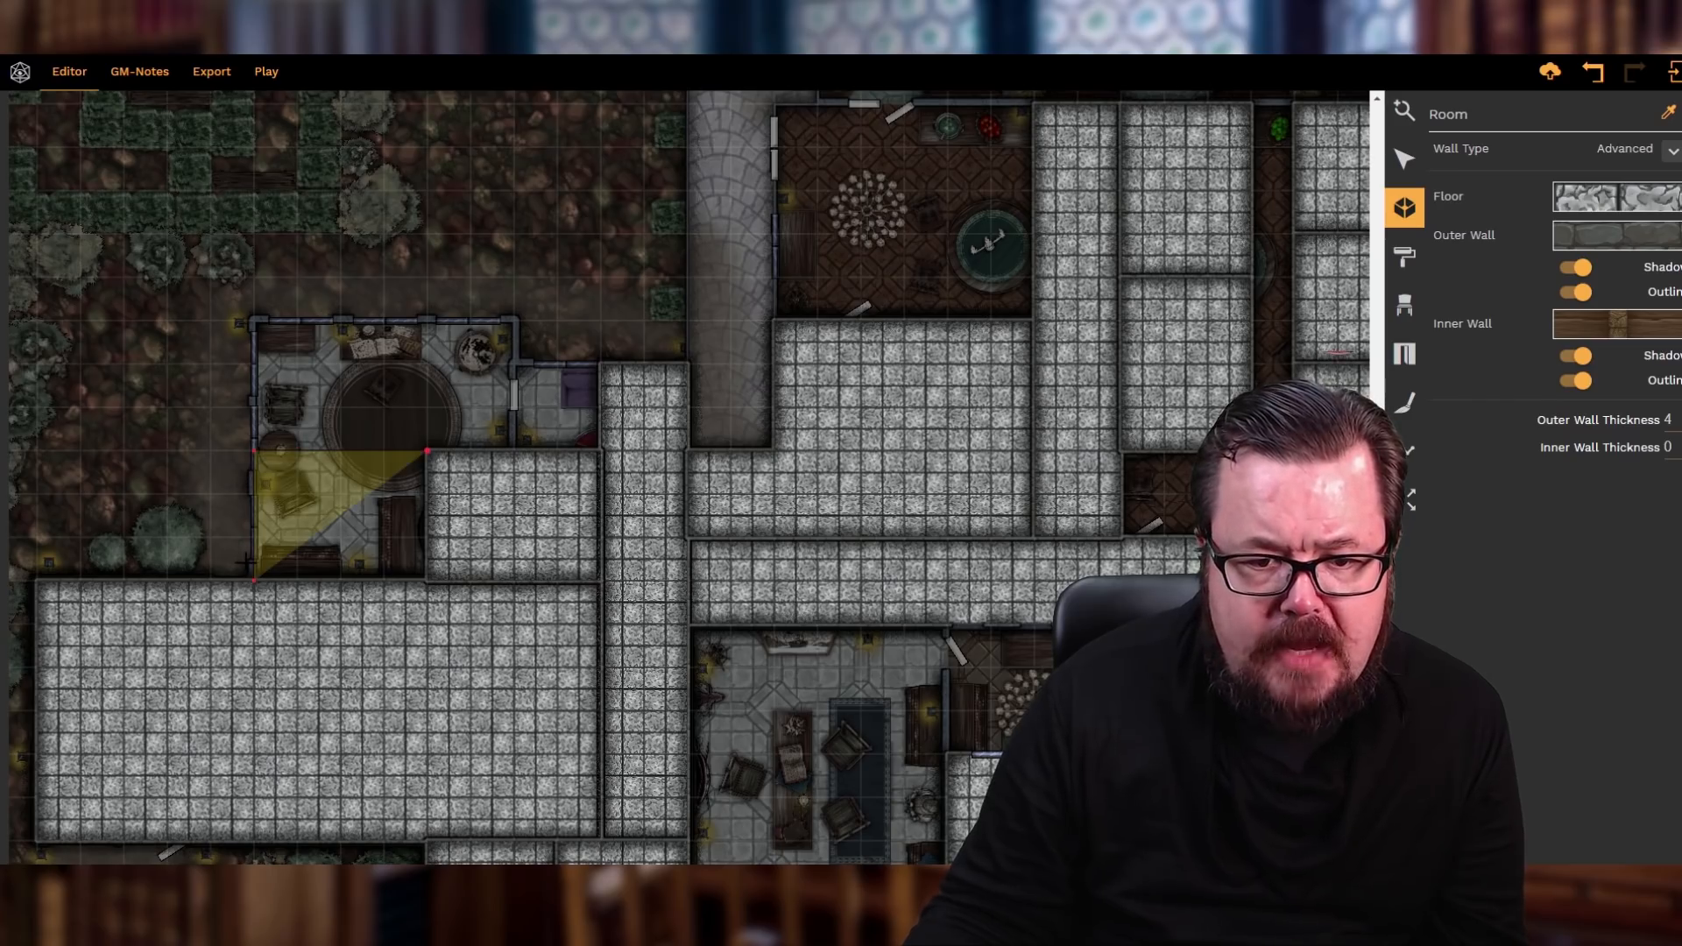
{"action": "left_click", "coordinate": [428, 578]}
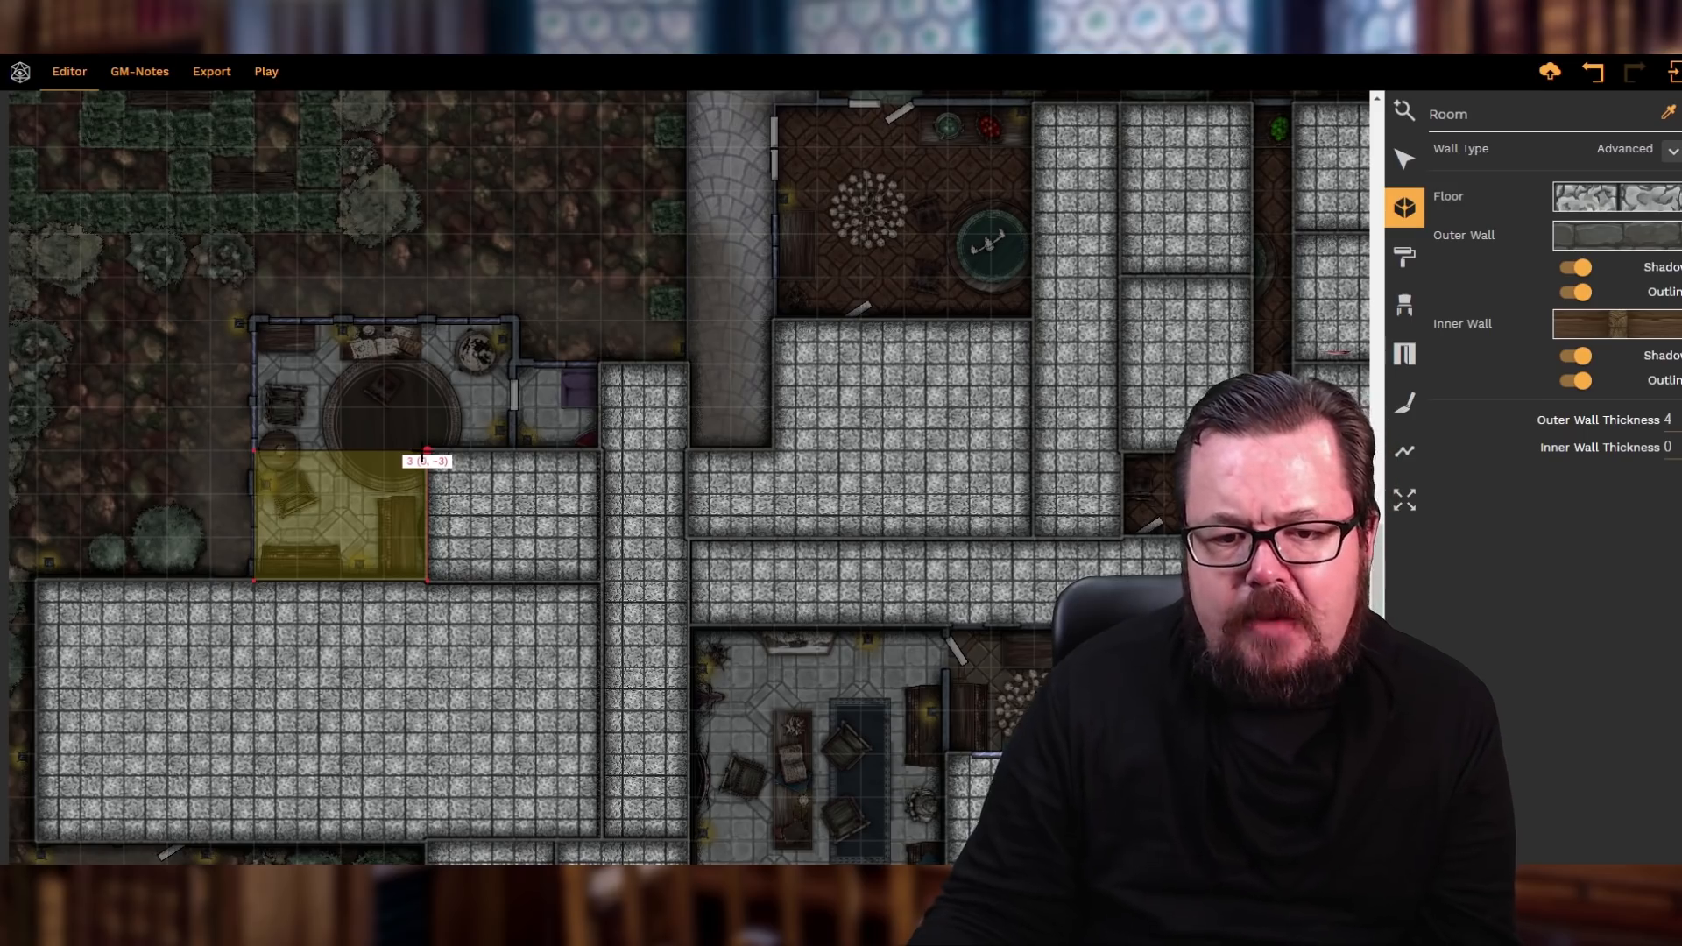
{"action": "left_click", "coordinate": [428, 452]}
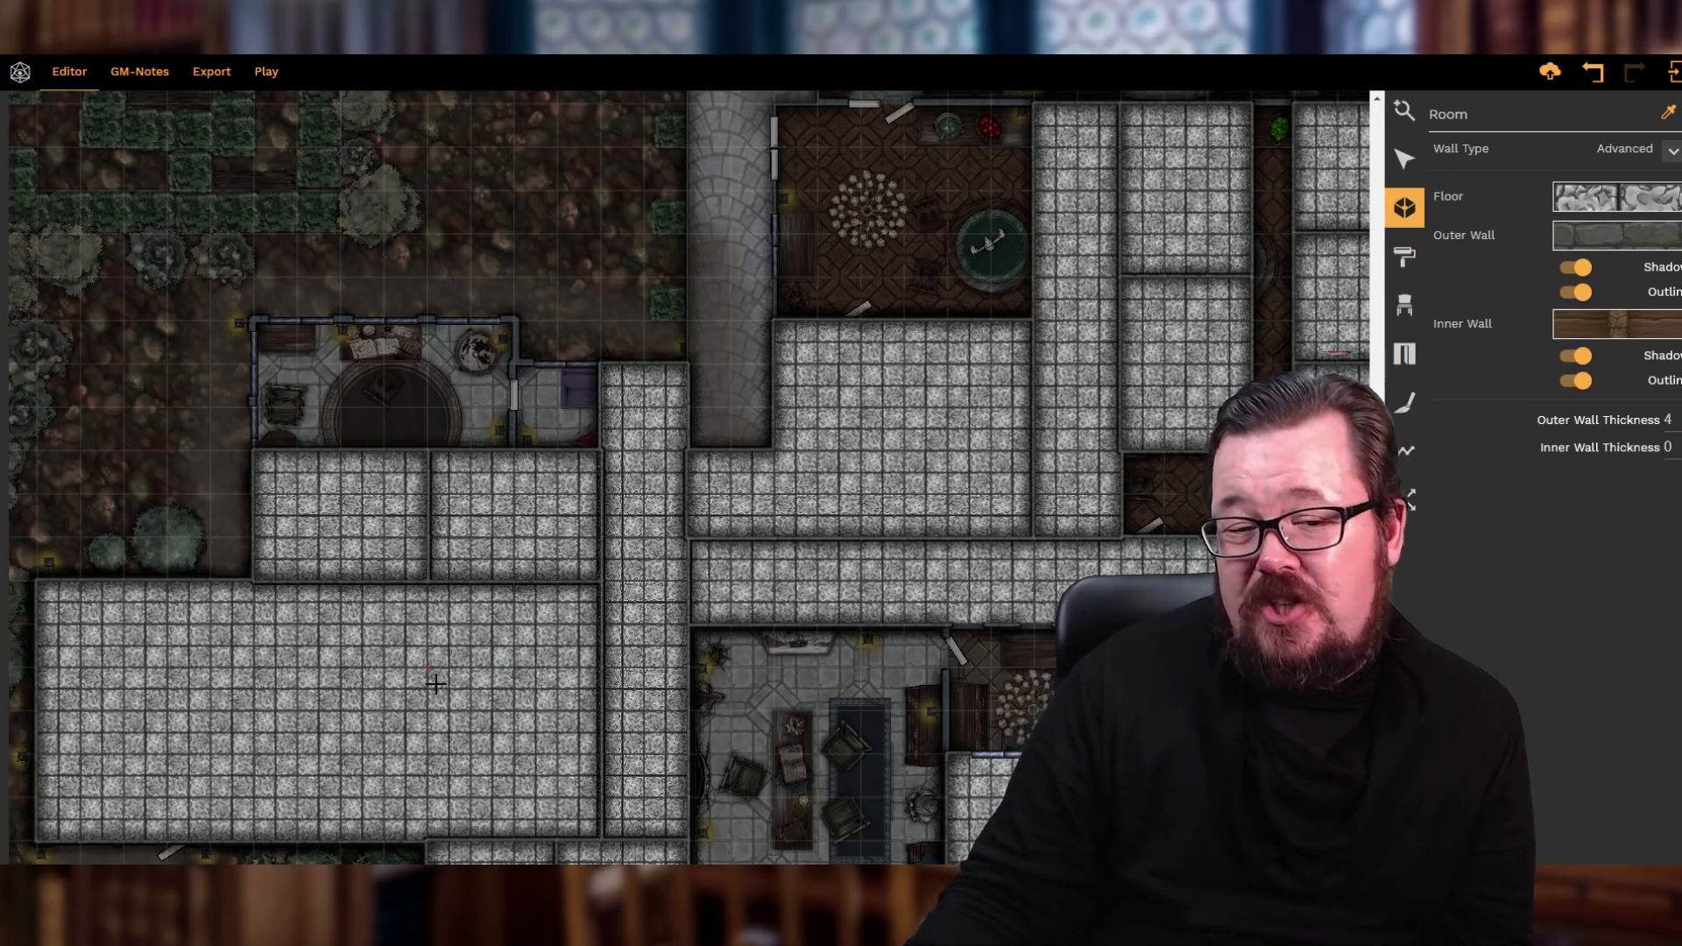
- Draw a 6-by-4-square room over the upper part of the chandelier and fountain hall, against the left side of the vertical corridor
{"action": "scroll", "coordinate": [435, 680], "scroll_direction": "up", "scroll_amount": 1}
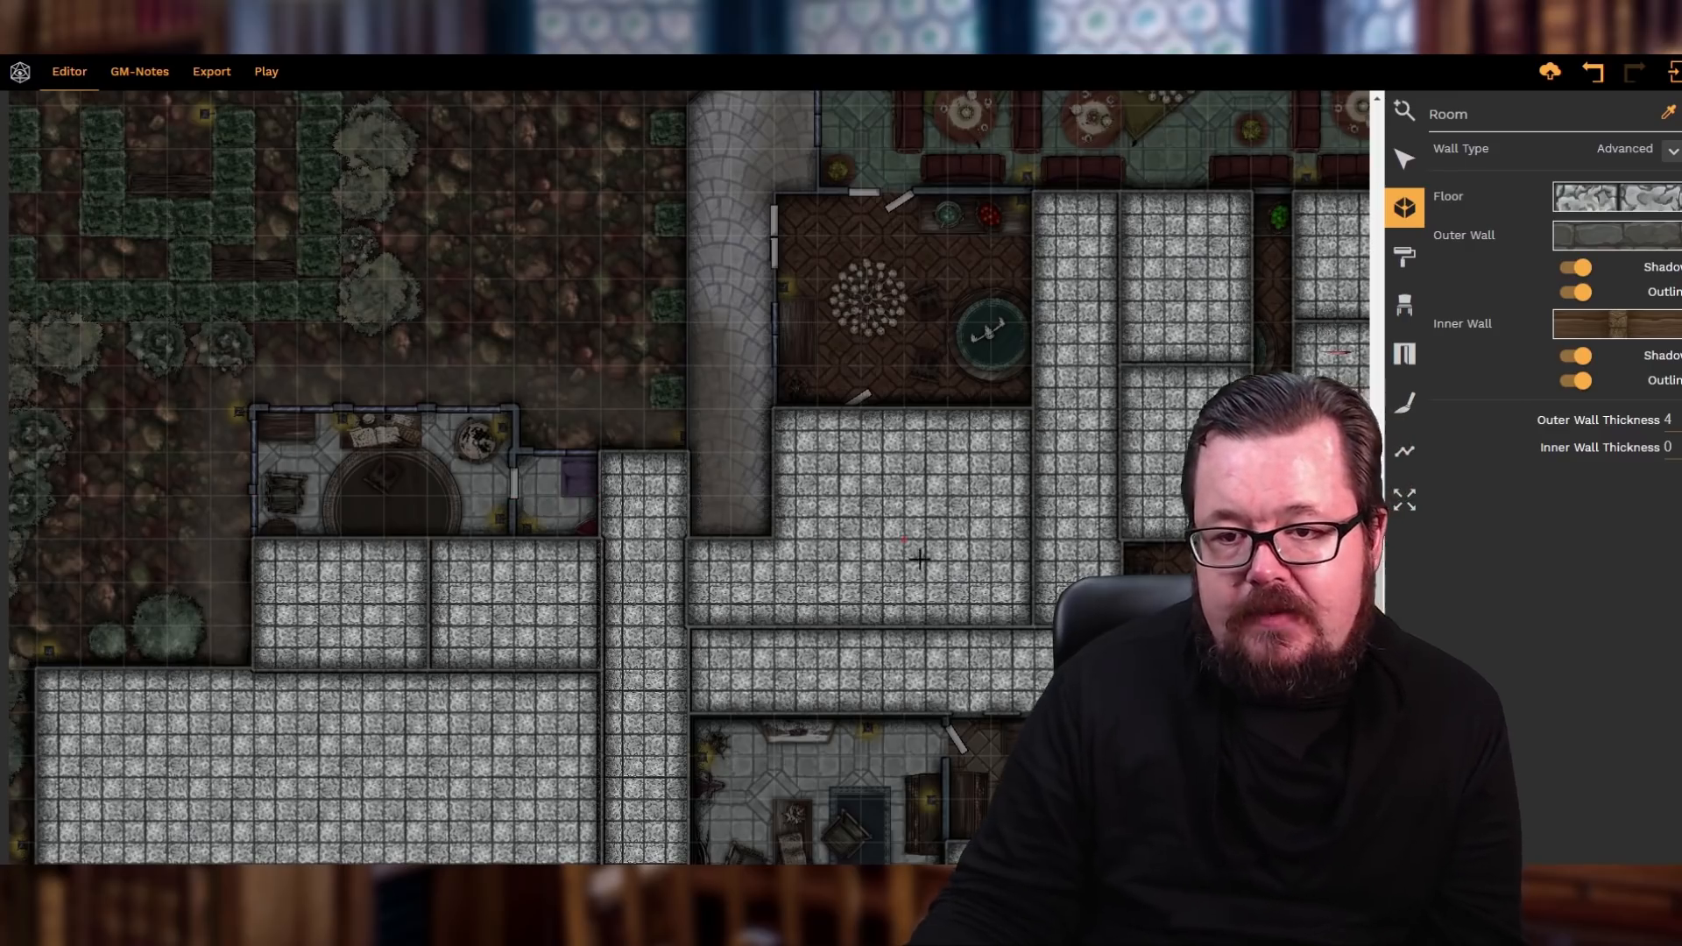
{"action": "scroll", "coordinate": [921, 558], "scroll_direction": "up", "scroll_amount": 1}
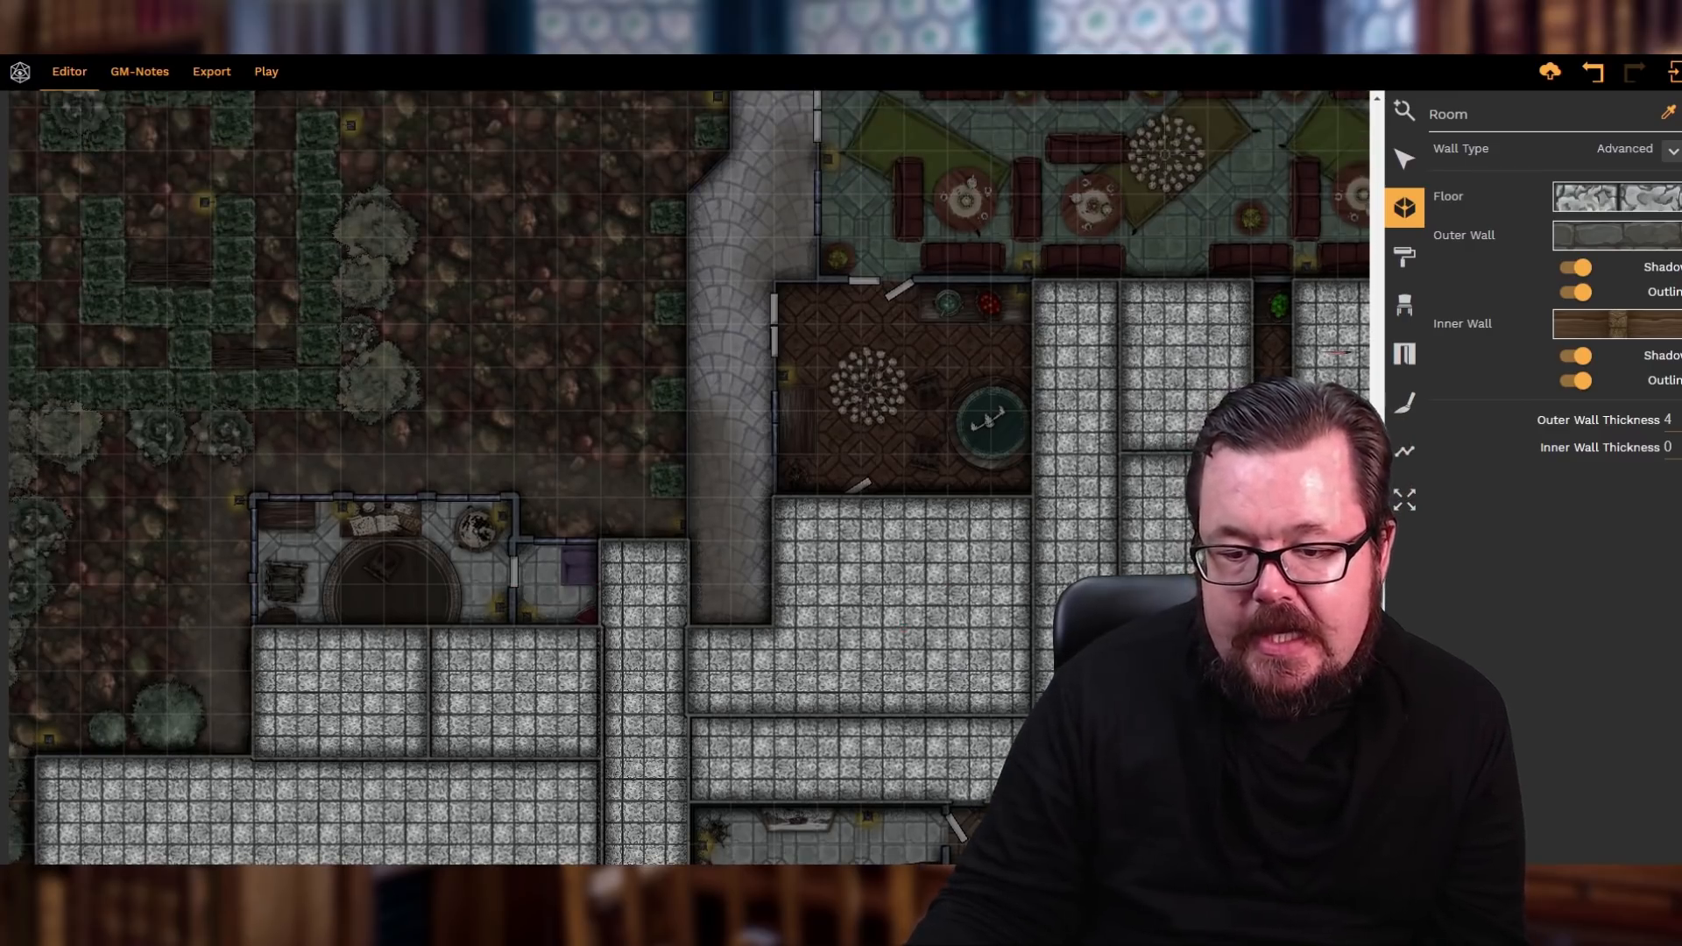
{"action": "scroll", "coordinate": [1337, 352], "scroll_direction": "right", "scroll_amount": 4}
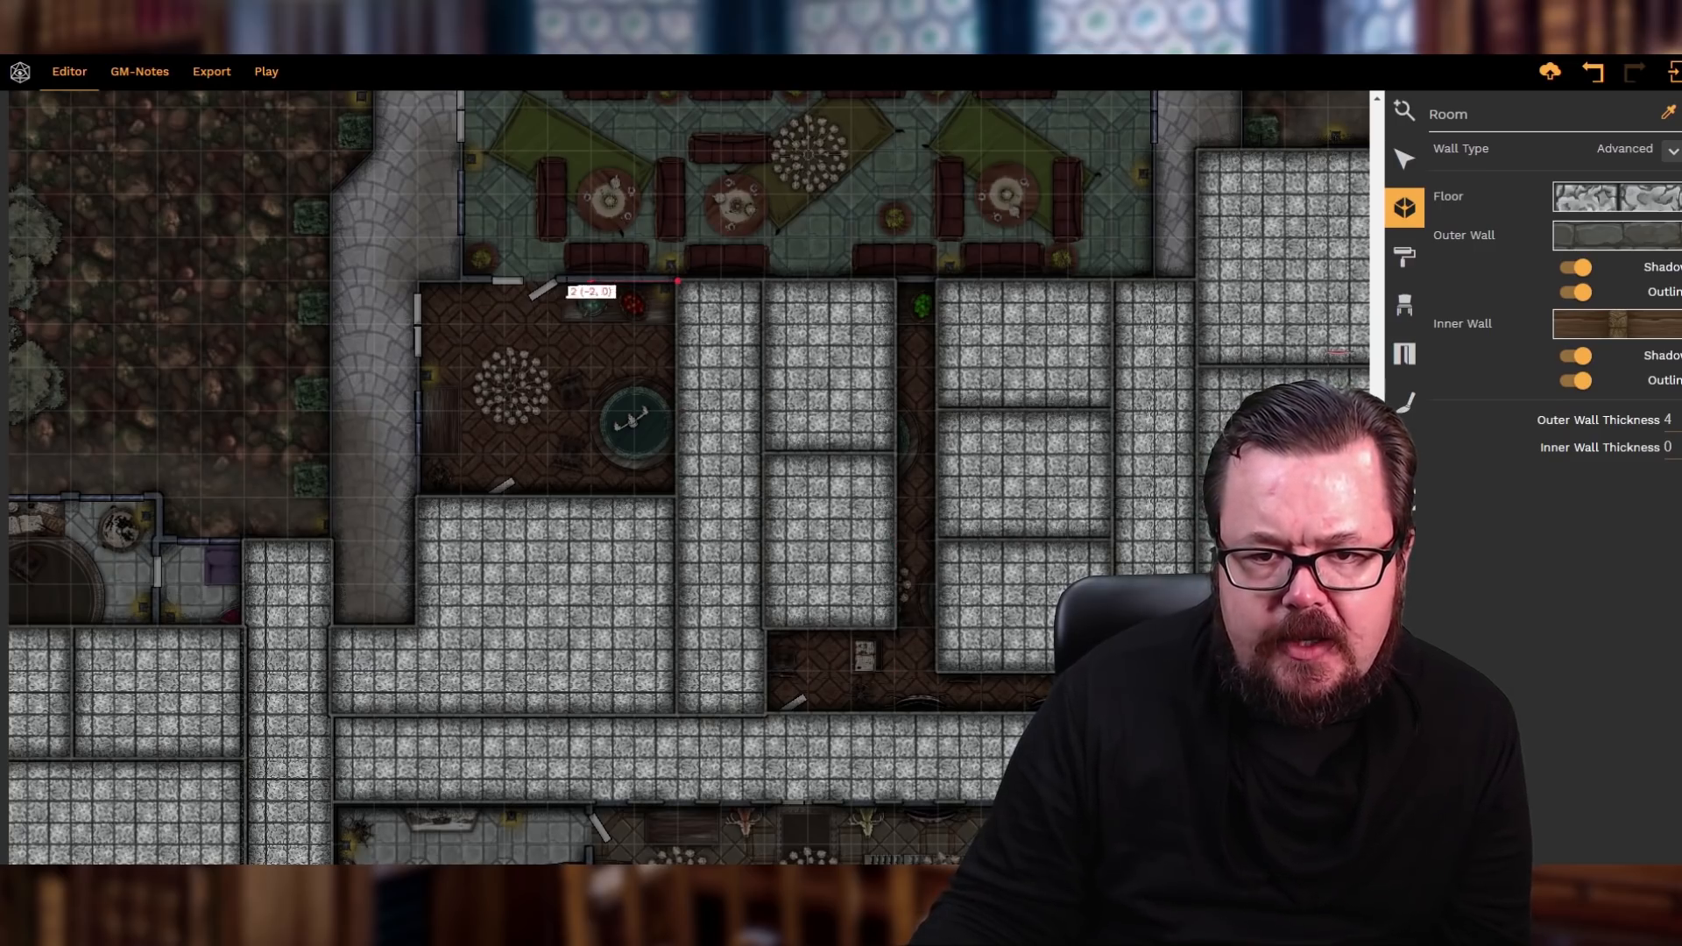
{"action": "left_click", "coordinate": [417, 282]}
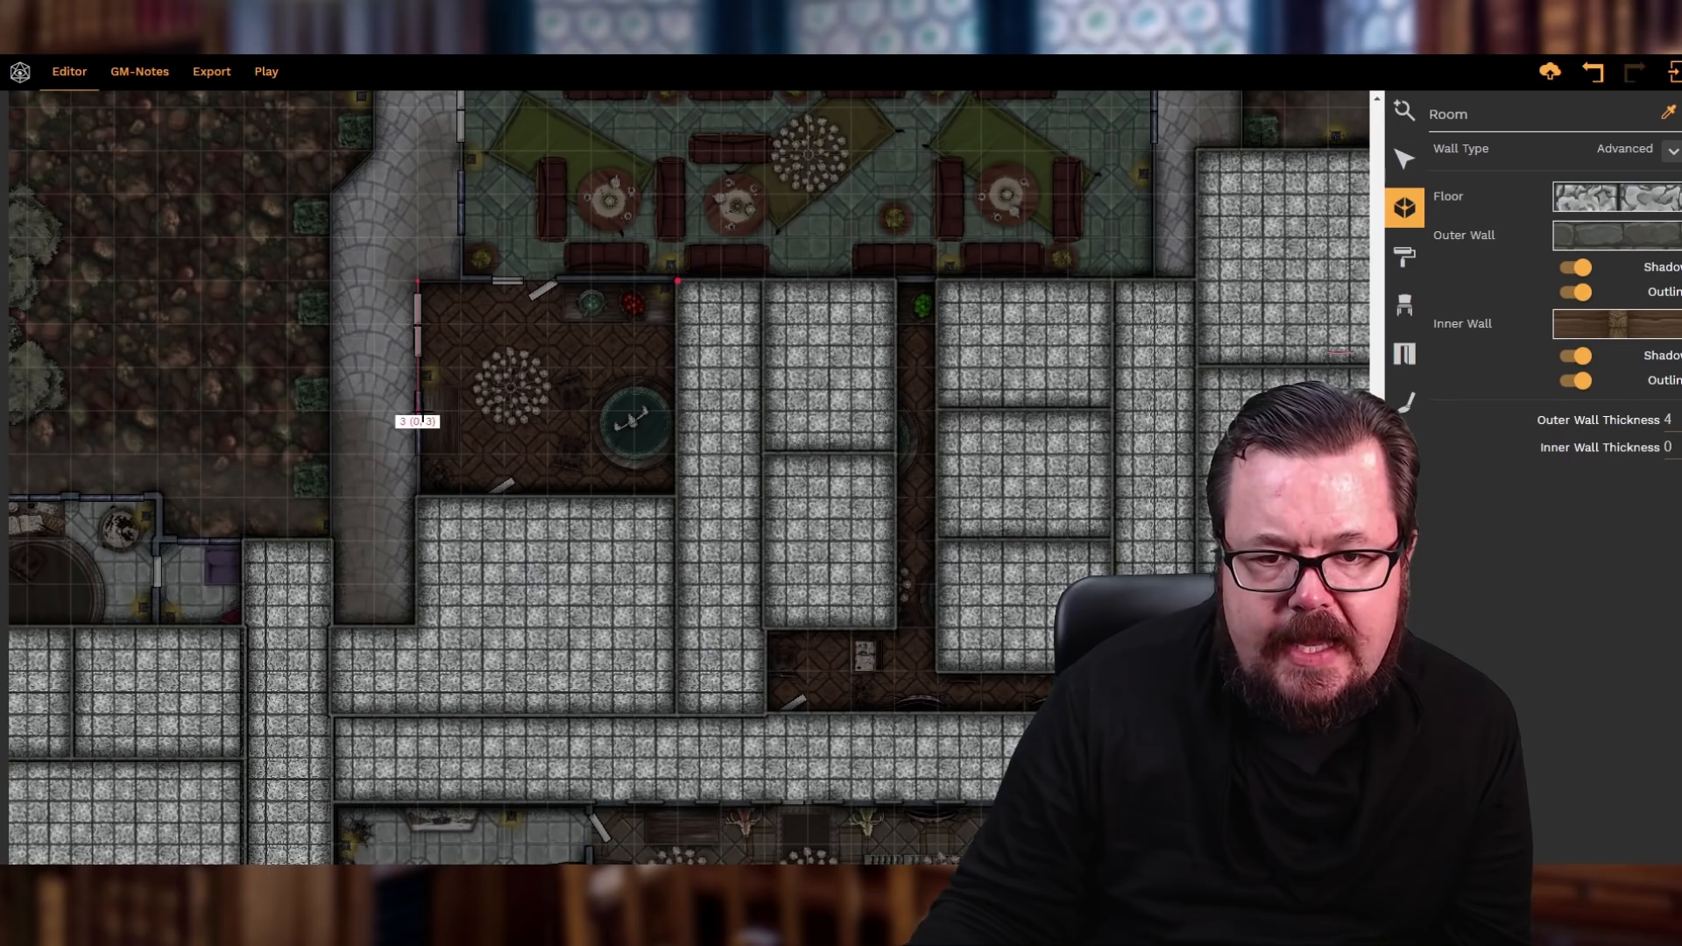
{"action": "left_click", "coordinate": [417, 454]}
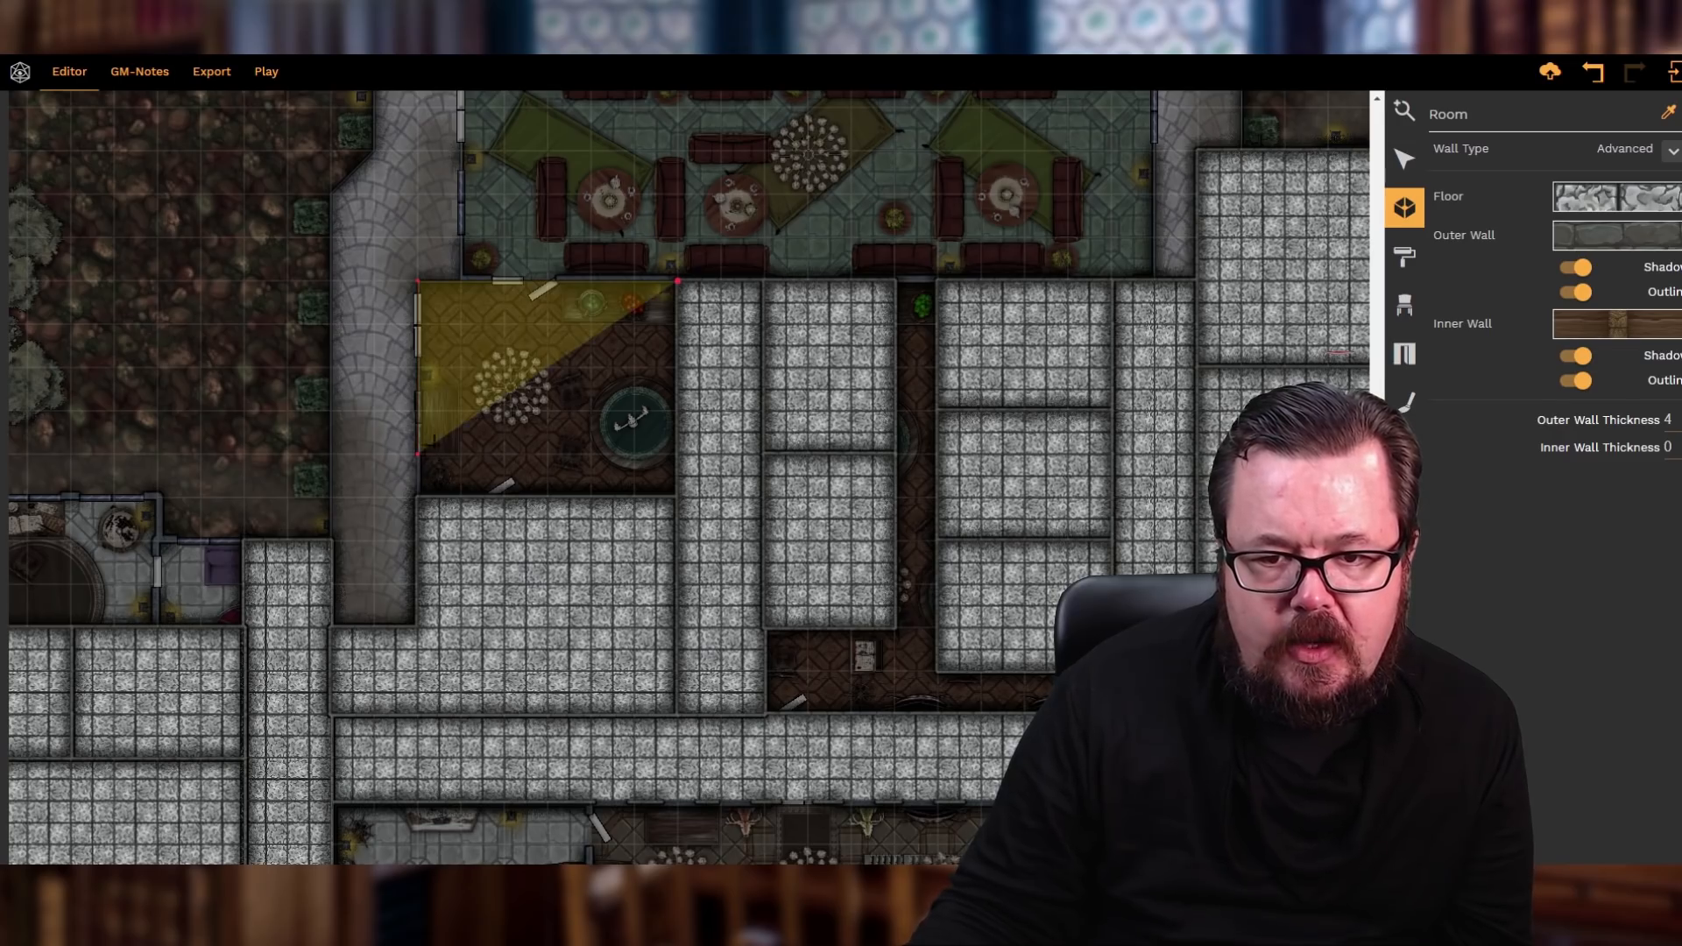
{"action": "left_click", "coordinate": [677, 454]}
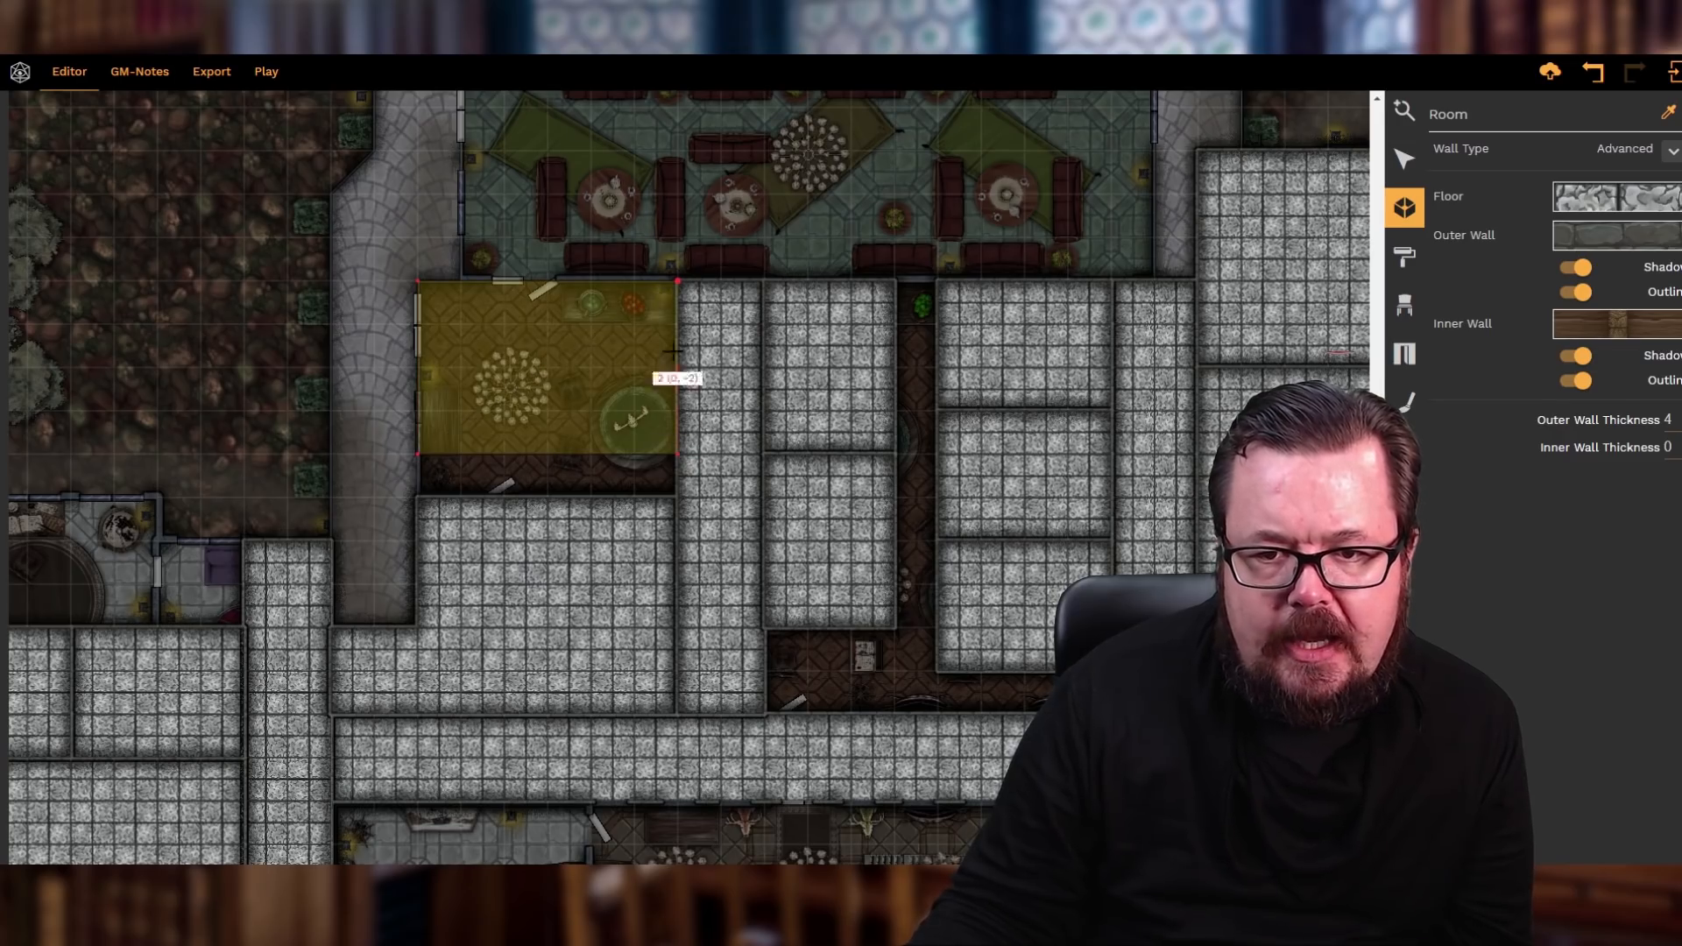
{"action": "double_click", "coordinate": [677, 282]}
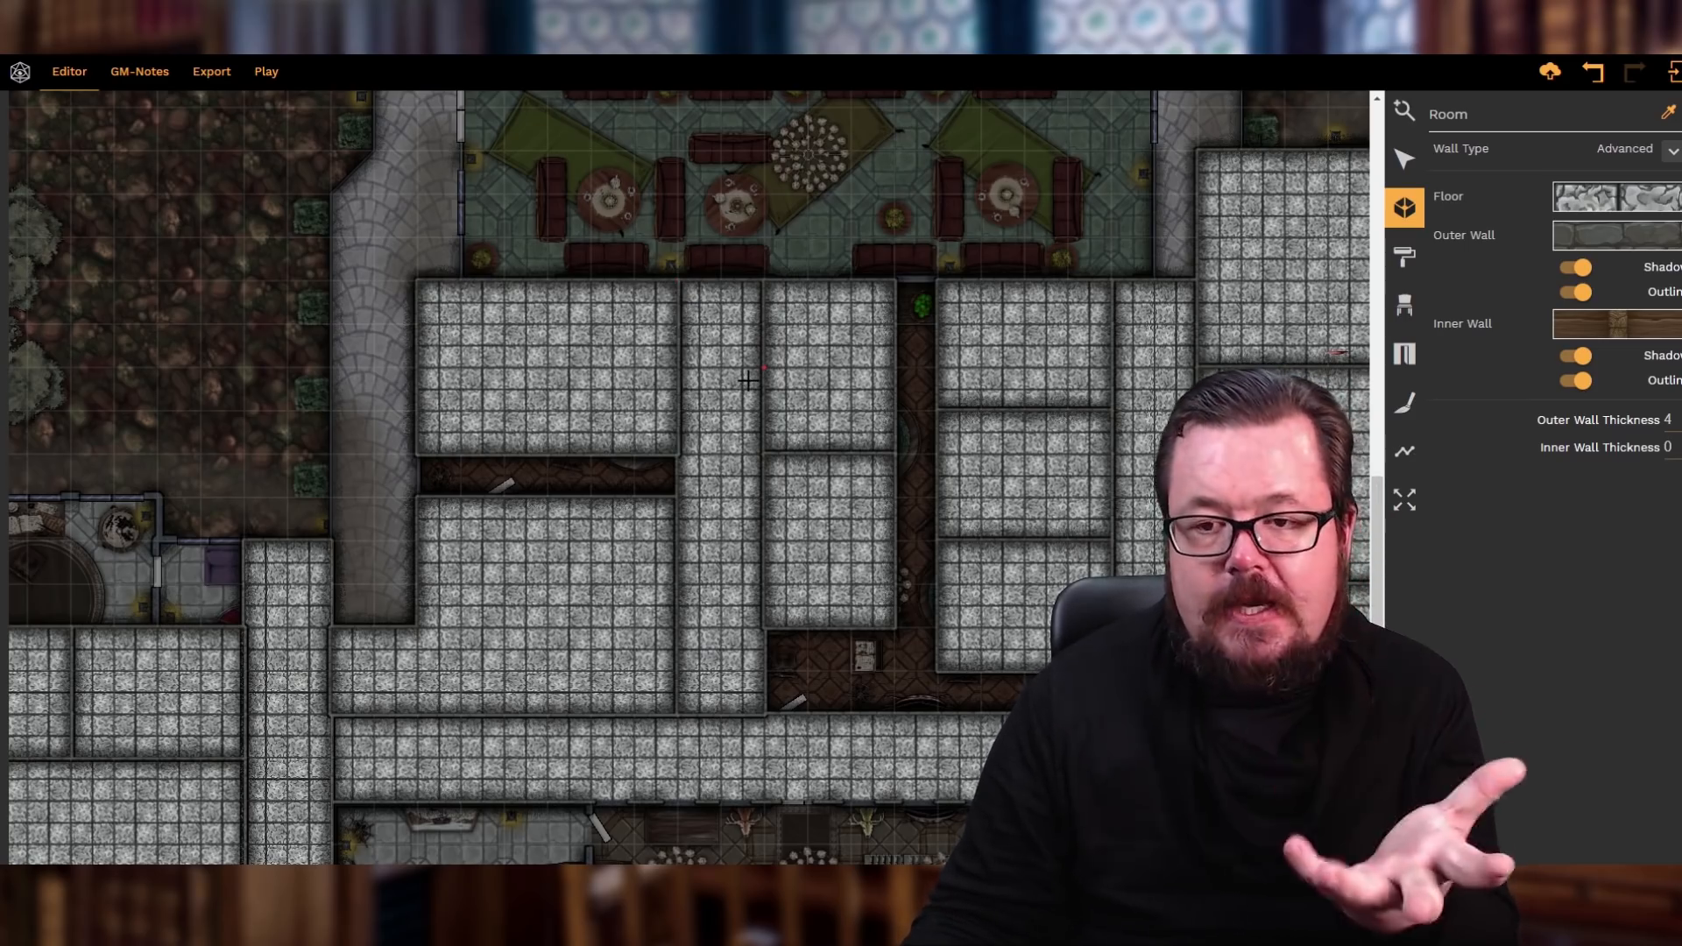
- Choose the Decorated wood texture from Worked Wood as the room floor and set its first two colour adjustment values to 0
{"action": "scroll", "coordinate": [745, 380], "scroll_direction": "down", "scroll_amount": 4}
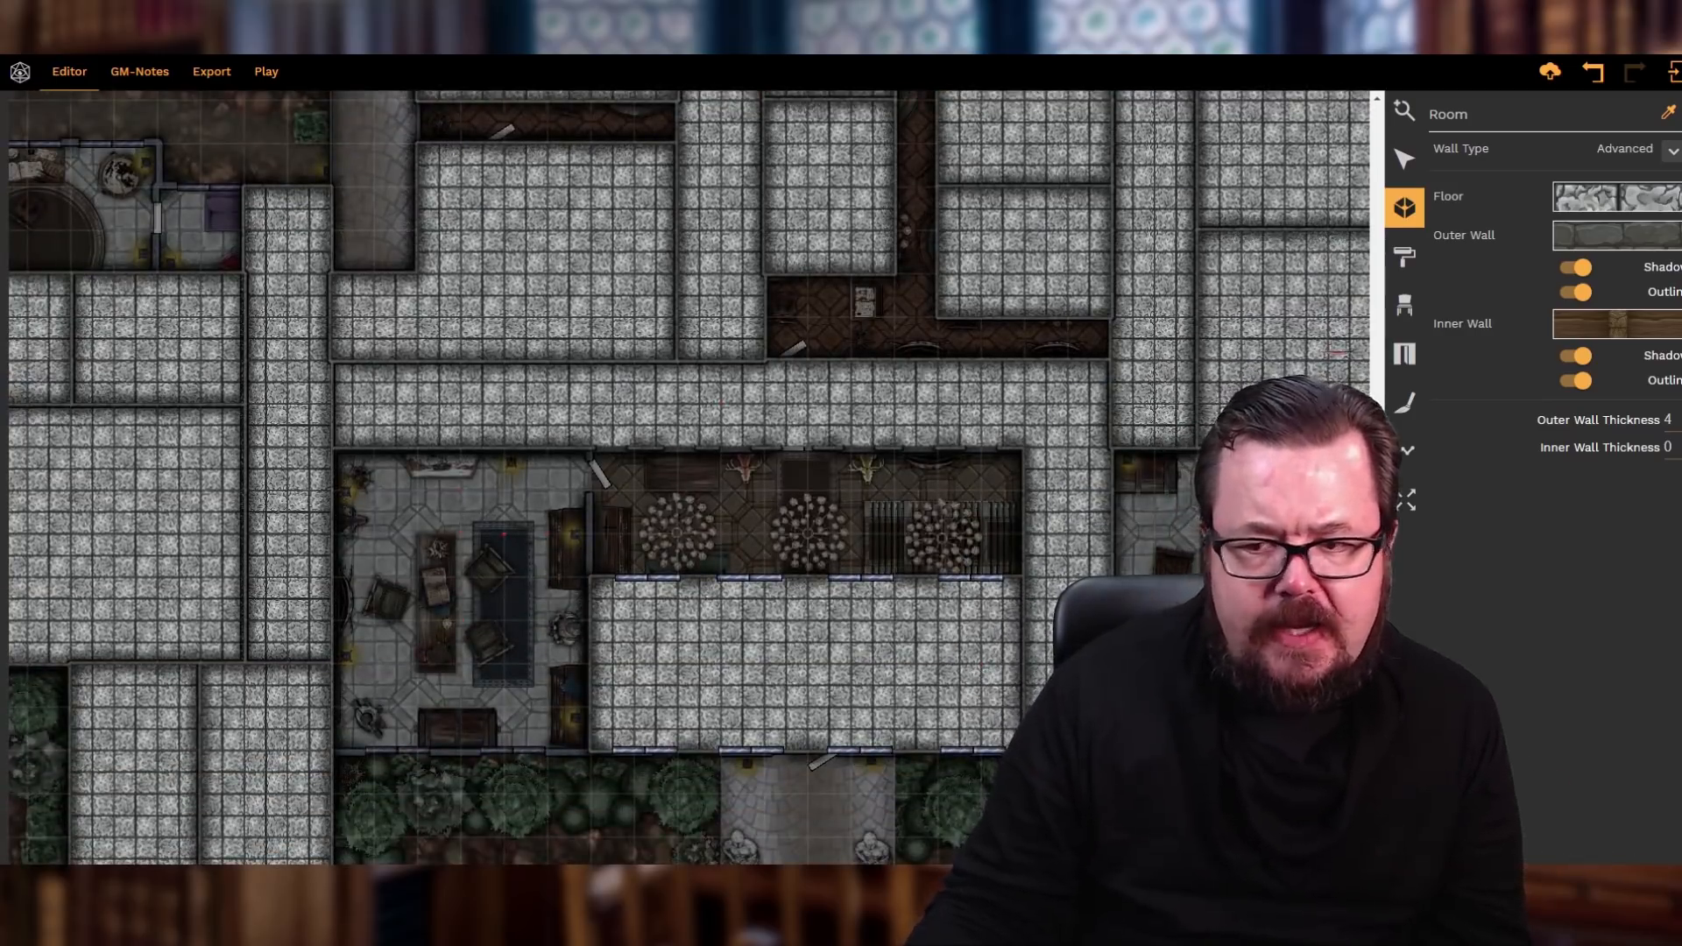
{"action": "left_click", "coordinate": [1590, 206]}
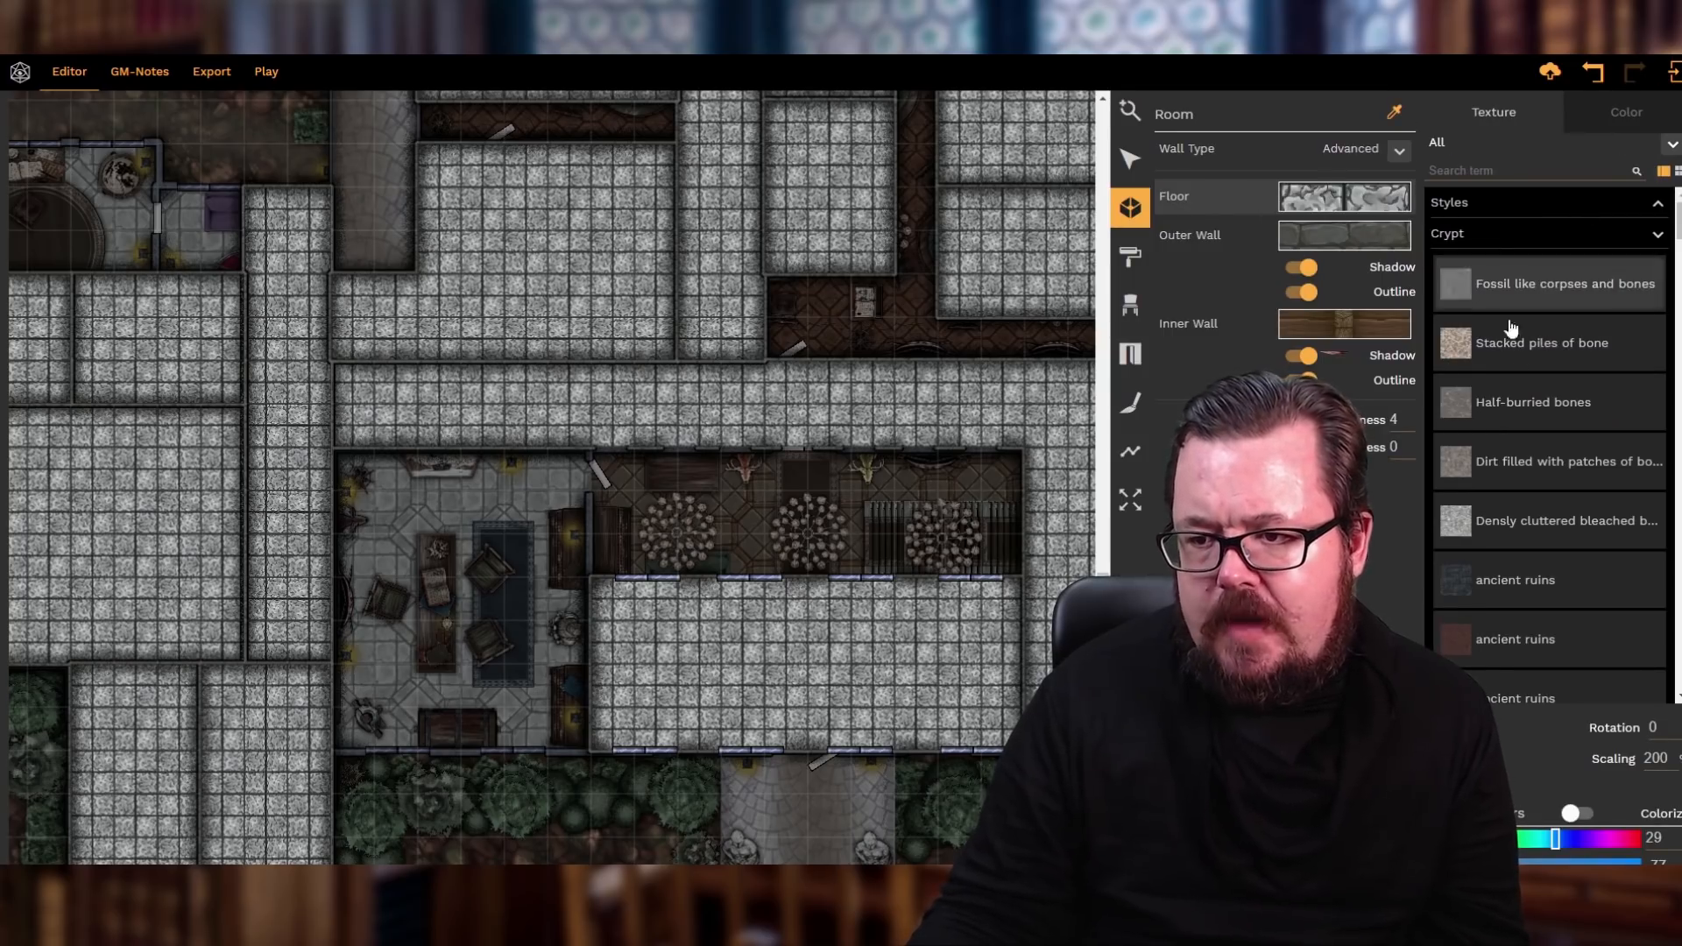
{"action": "left_click", "coordinate": [1509, 236]}
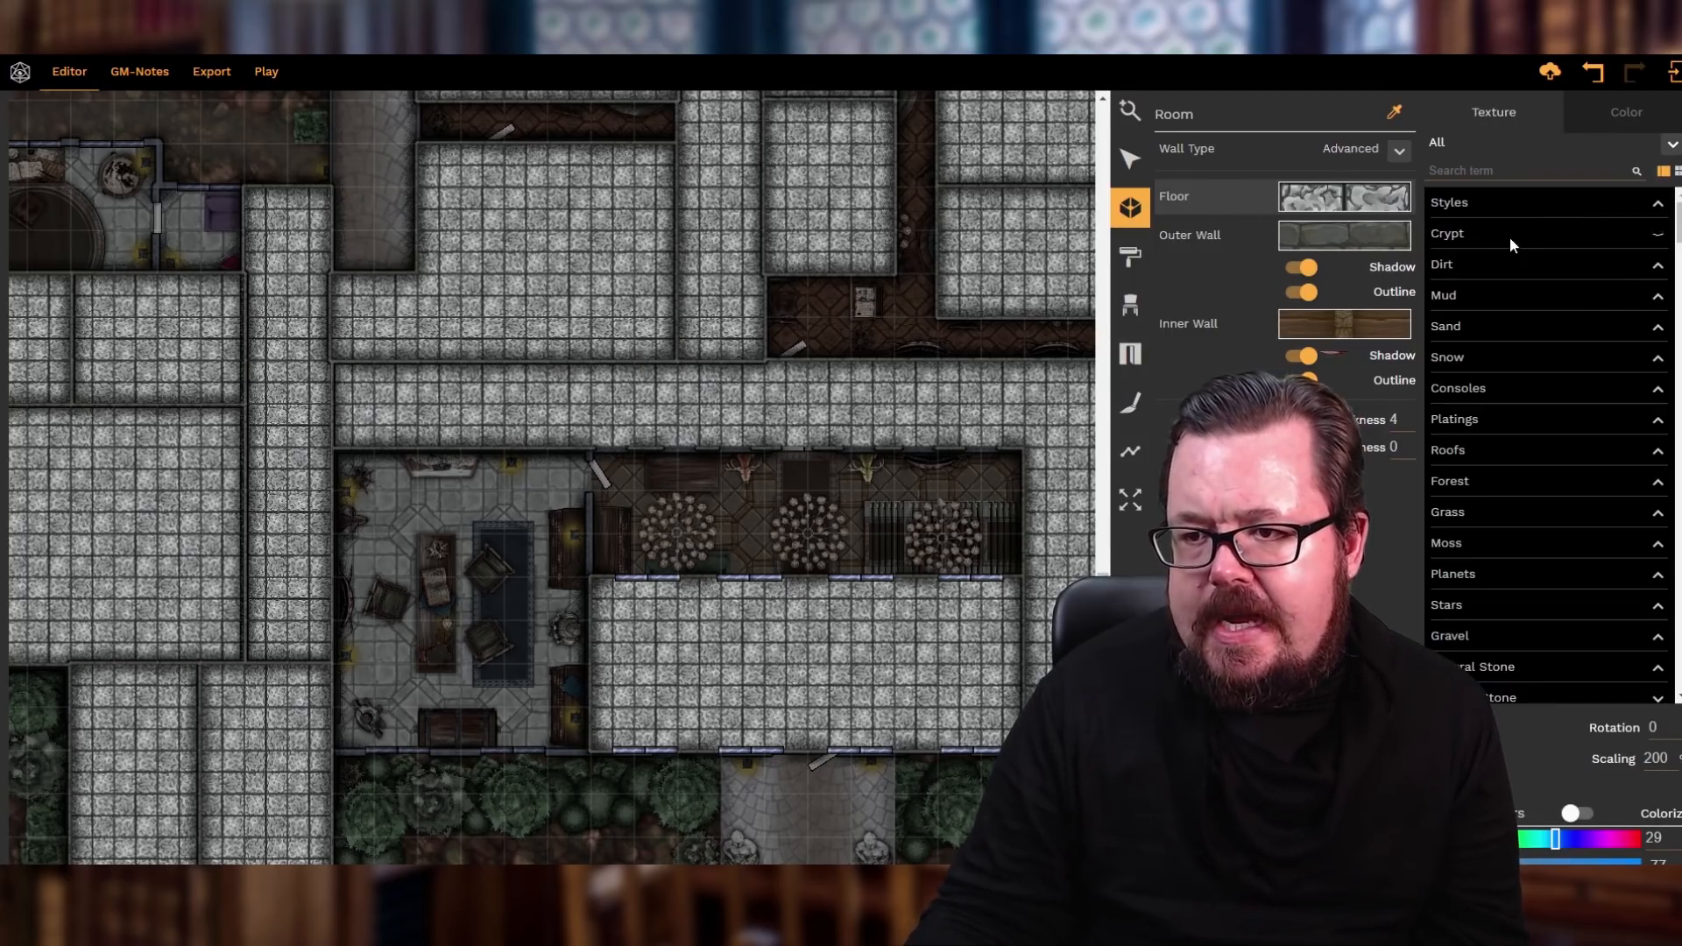
{"action": "scroll", "coordinate": [1493, 502], "scroll_direction": "down", "scroll_amount": 3}
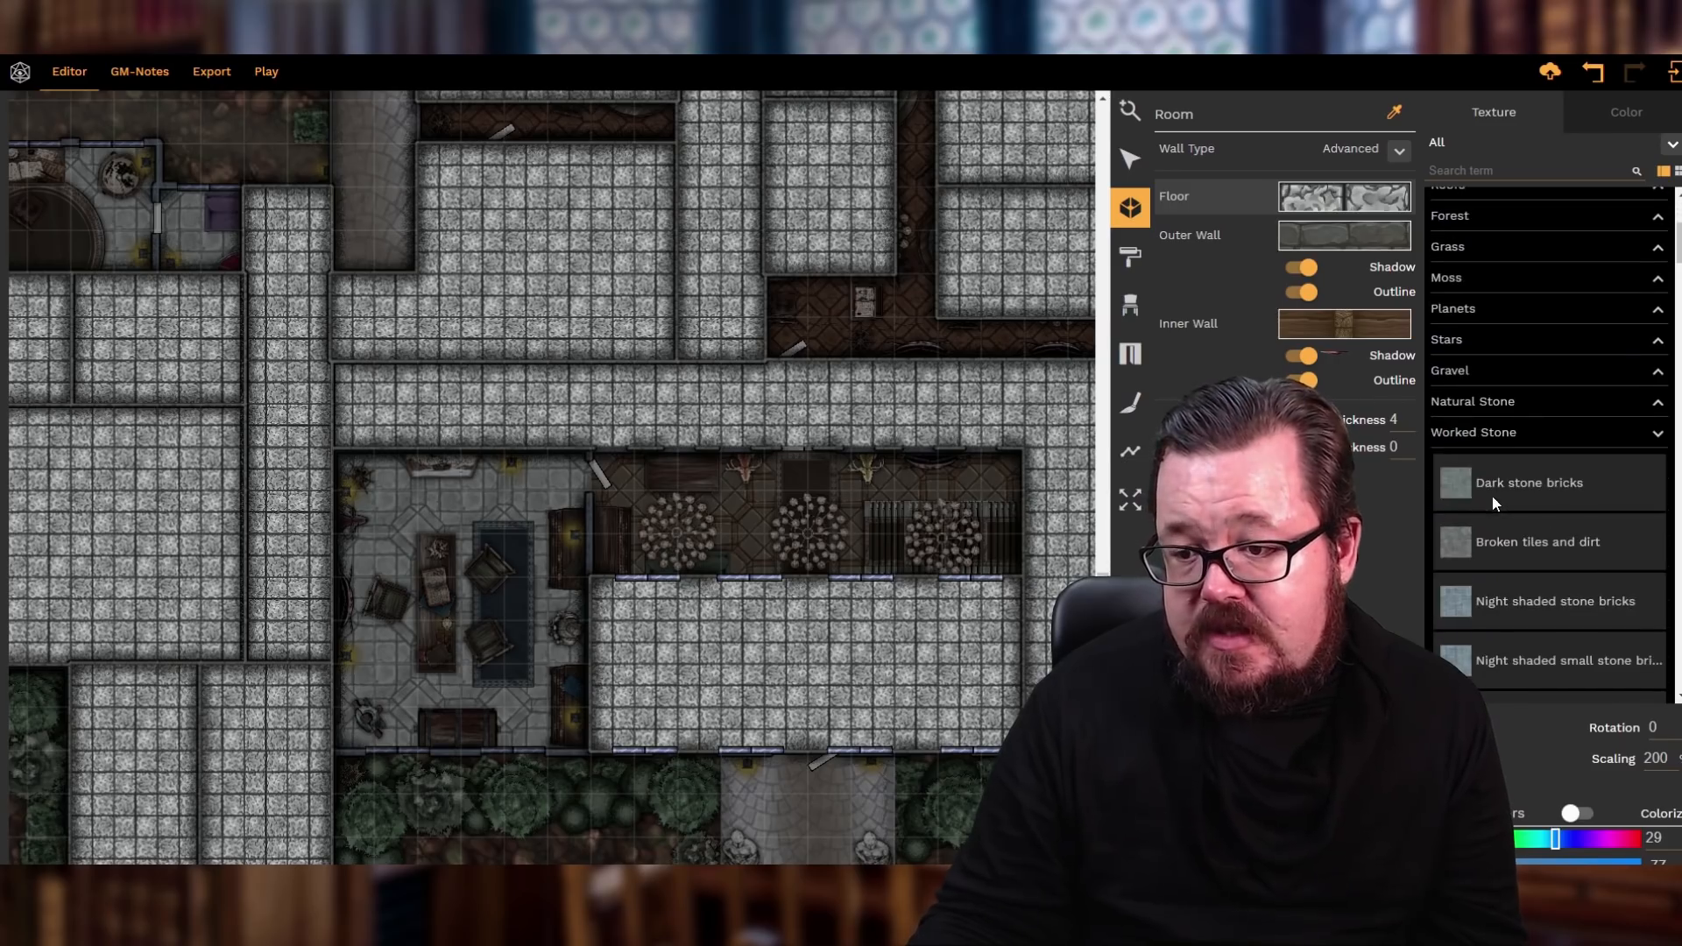
{"action": "left_click", "coordinate": [1492, 440]}
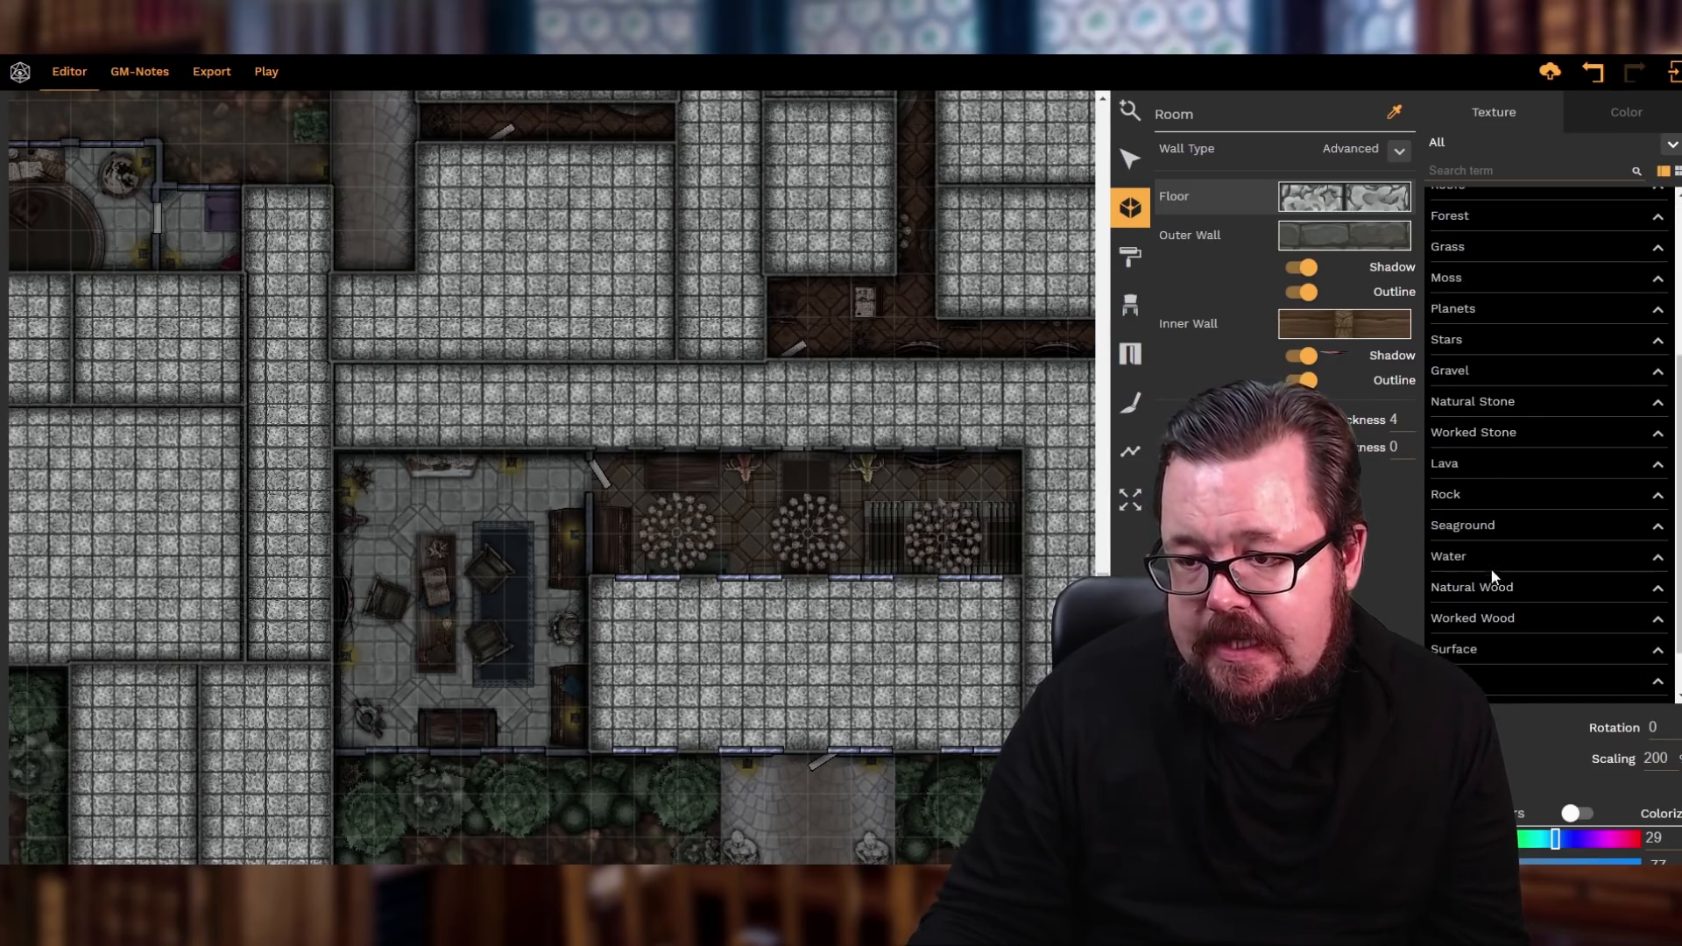
{"action": "left_click", "coordinate": [1487, 619]}
{"action": "scroll", "coordinate": [1515, 504], "scroll_direction": "down", "scroll_amount": 4}
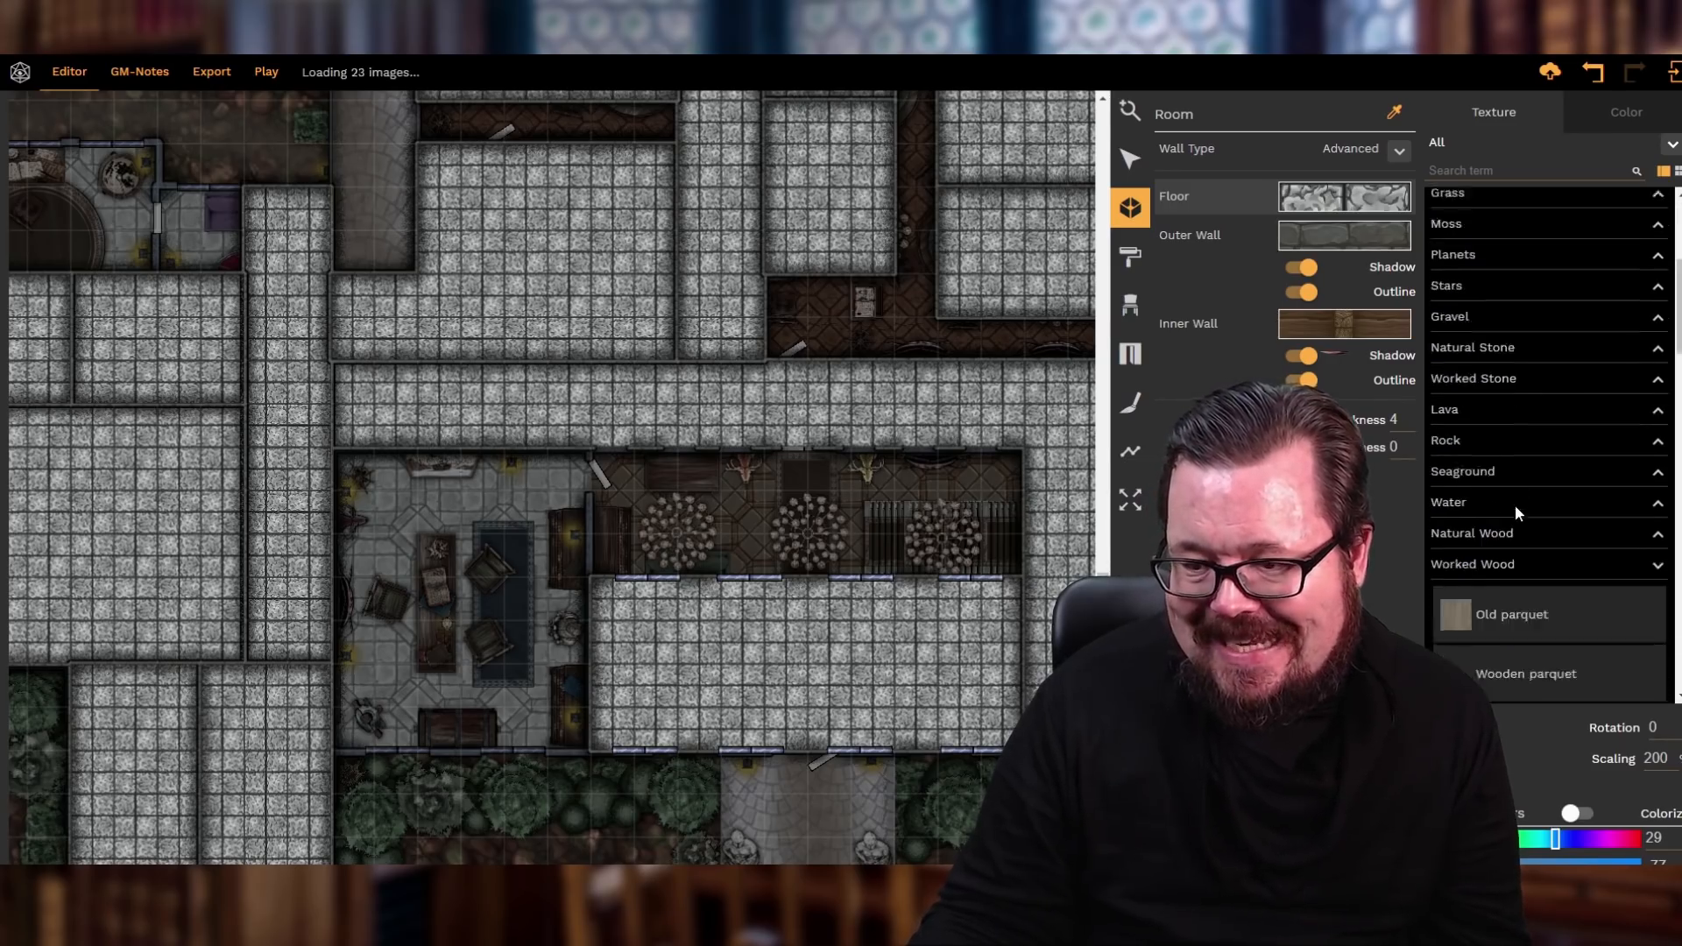
{"action": "scroll", "coordinate": [1517, 515], "scroll_direction": "down", "scroll_amount": 1}
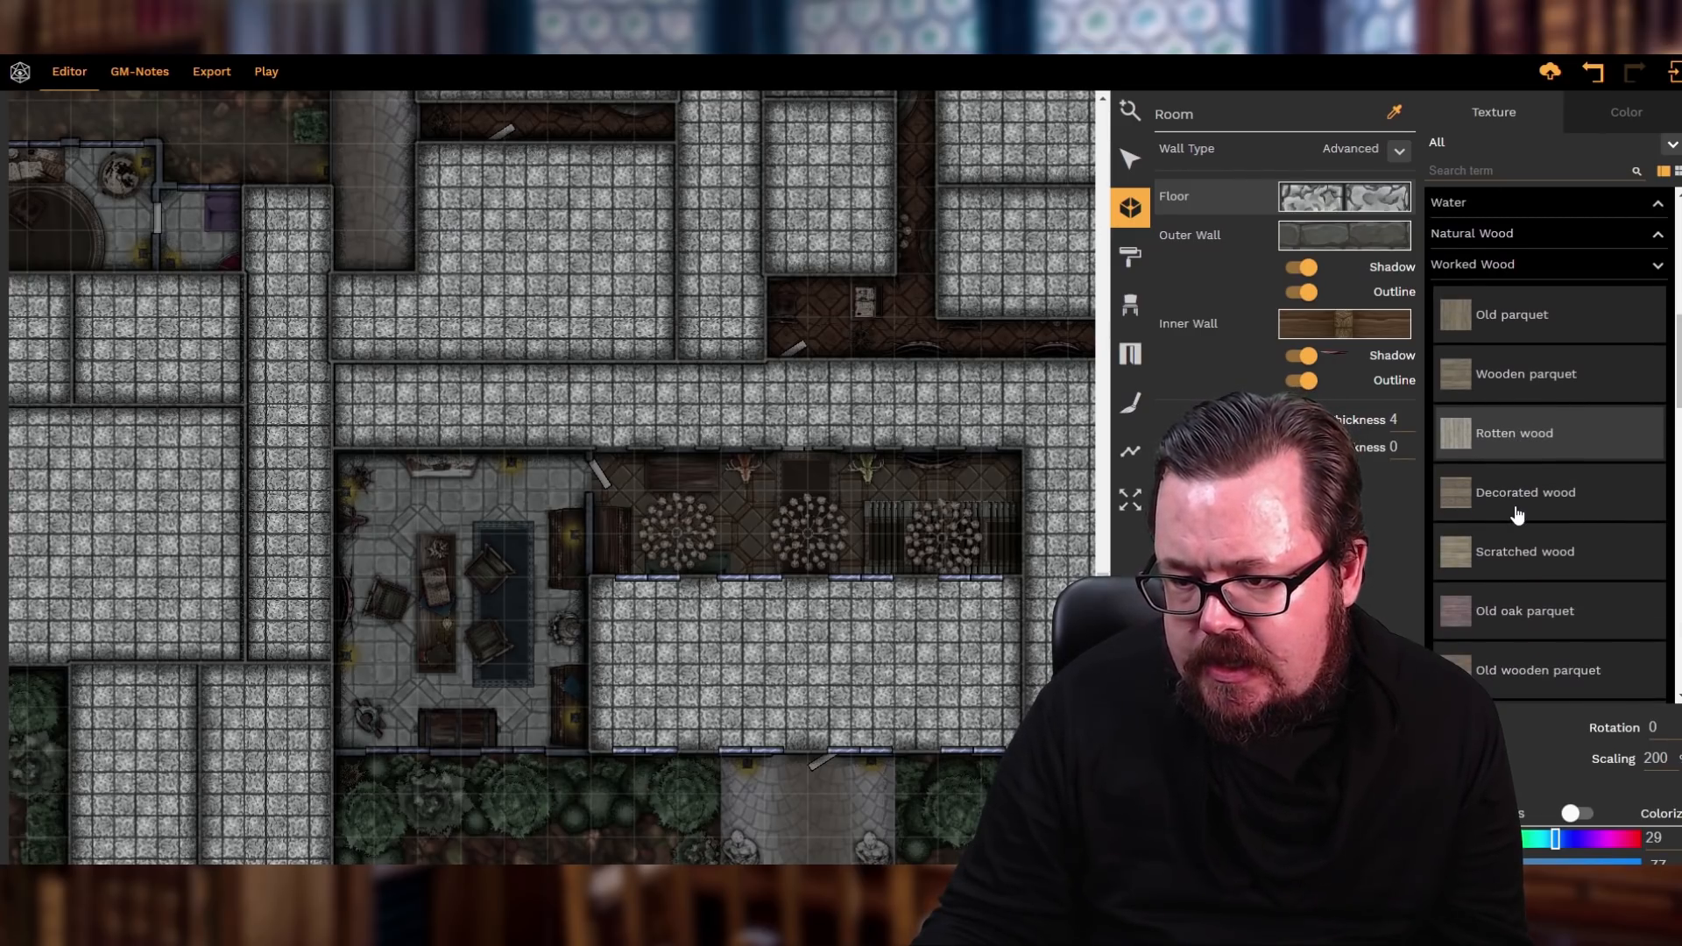
{"action": "scroll", "coordinate": [1517, 515], "scroll_direction": "down", "scroll_amount": 1}
{"action": "left_click", "coordinate": [1504, 411]}
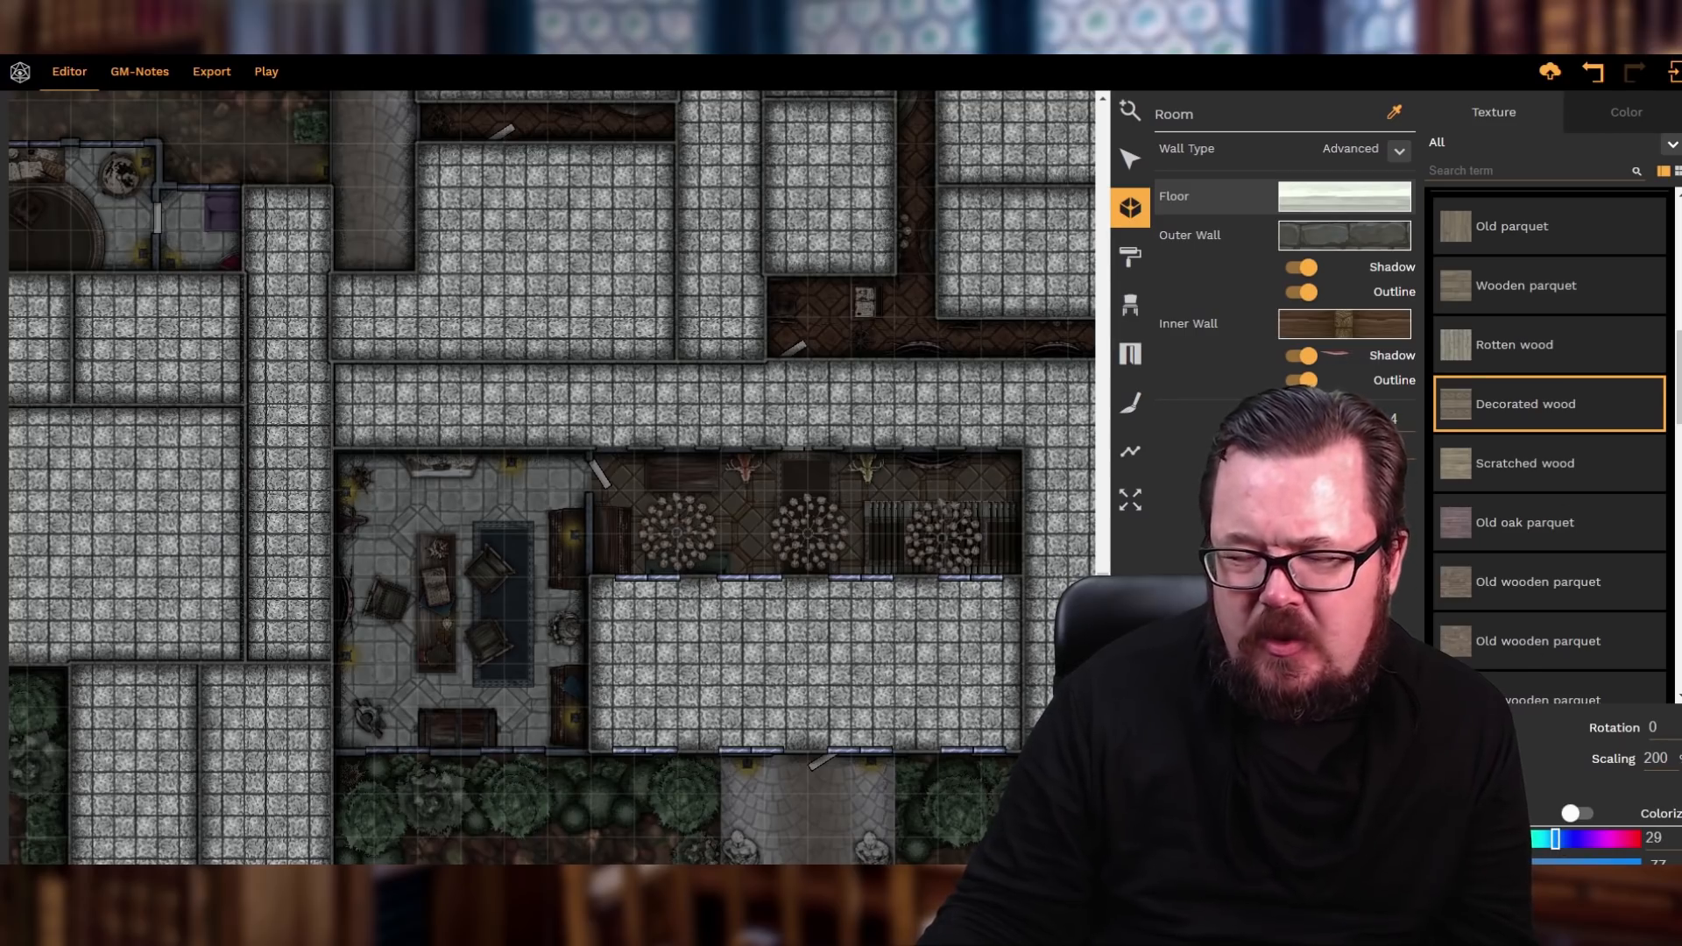
{"action": "left_click_drag", "start_coordinate": [1556, 846], "coordinate": [1534, 851]}
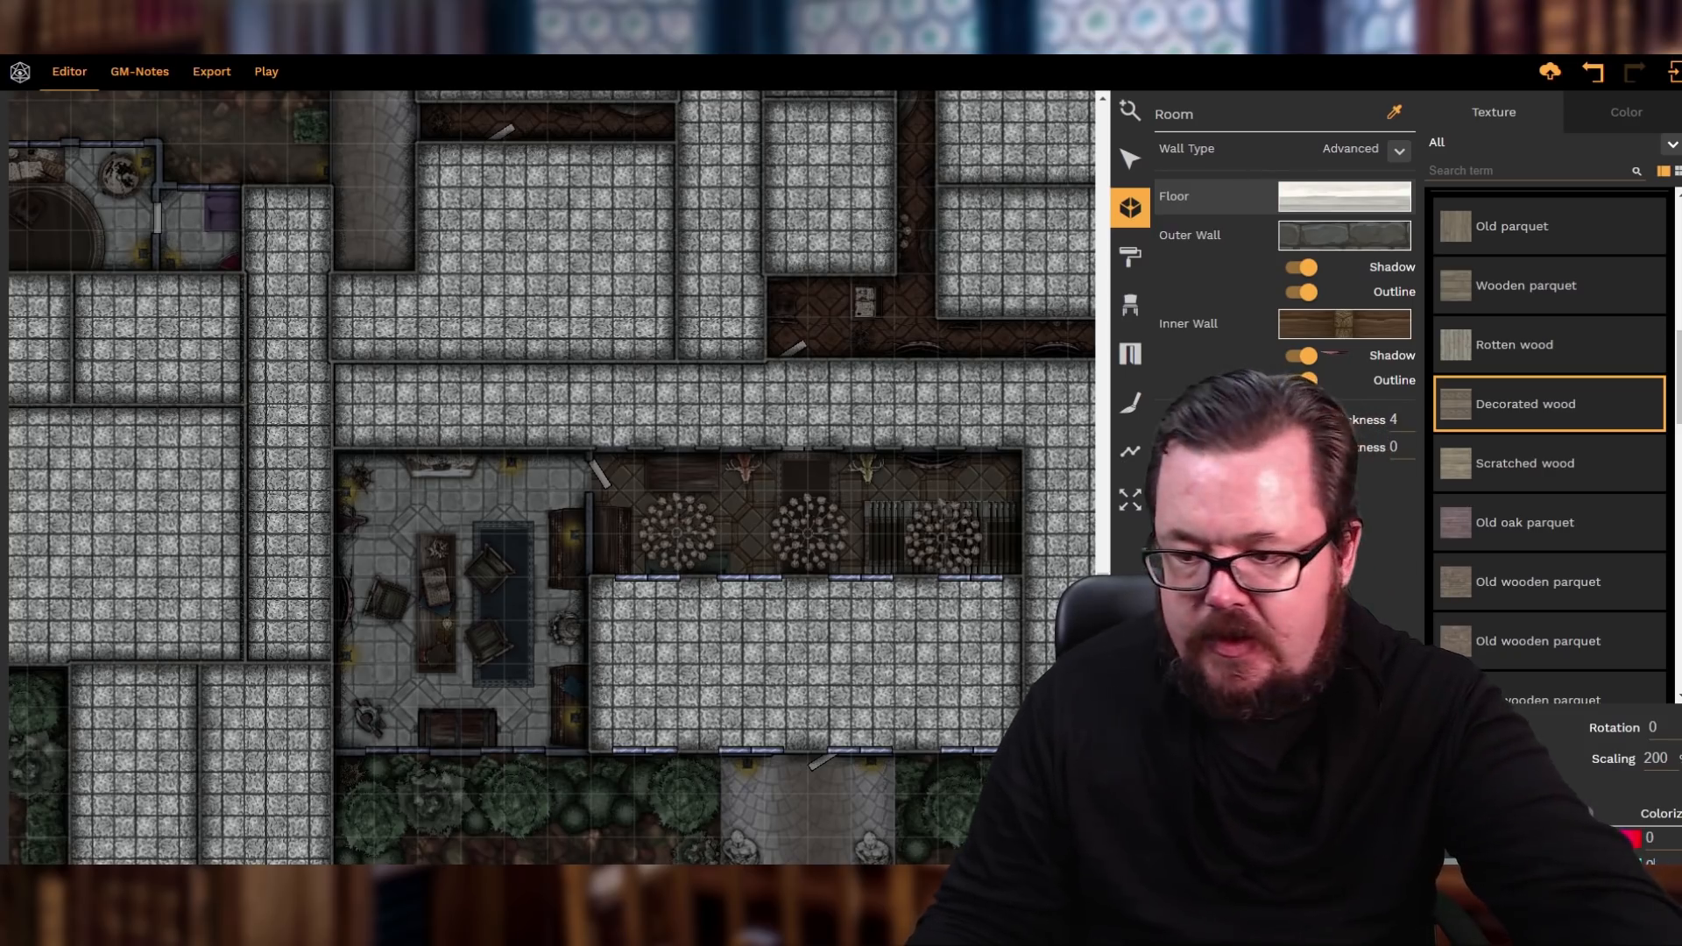
{"action": "type", "text": "00"}
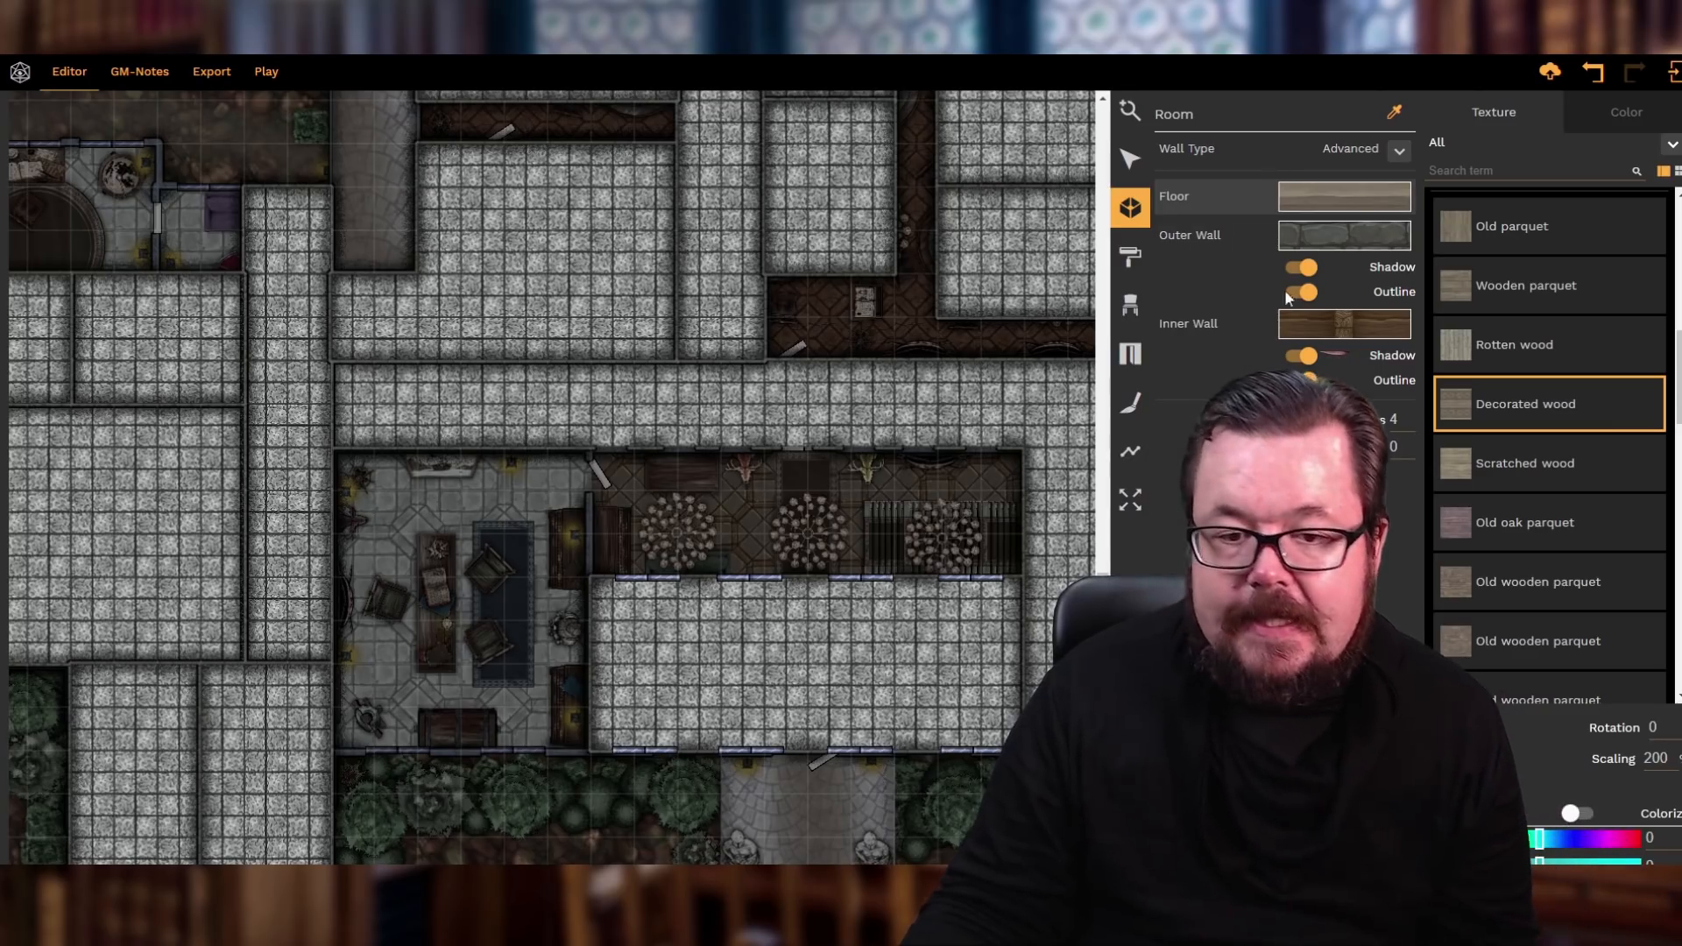
- Draw a 6-by-7-square wood-floored room over the study, below the horizontal corridor and beside the entrance hall
{"action": "left_click_drag", "start_coordinate": [592, 450], "coordinate": [592, 753]}
{"action": "left_click", "coordinate": [592, 752]}
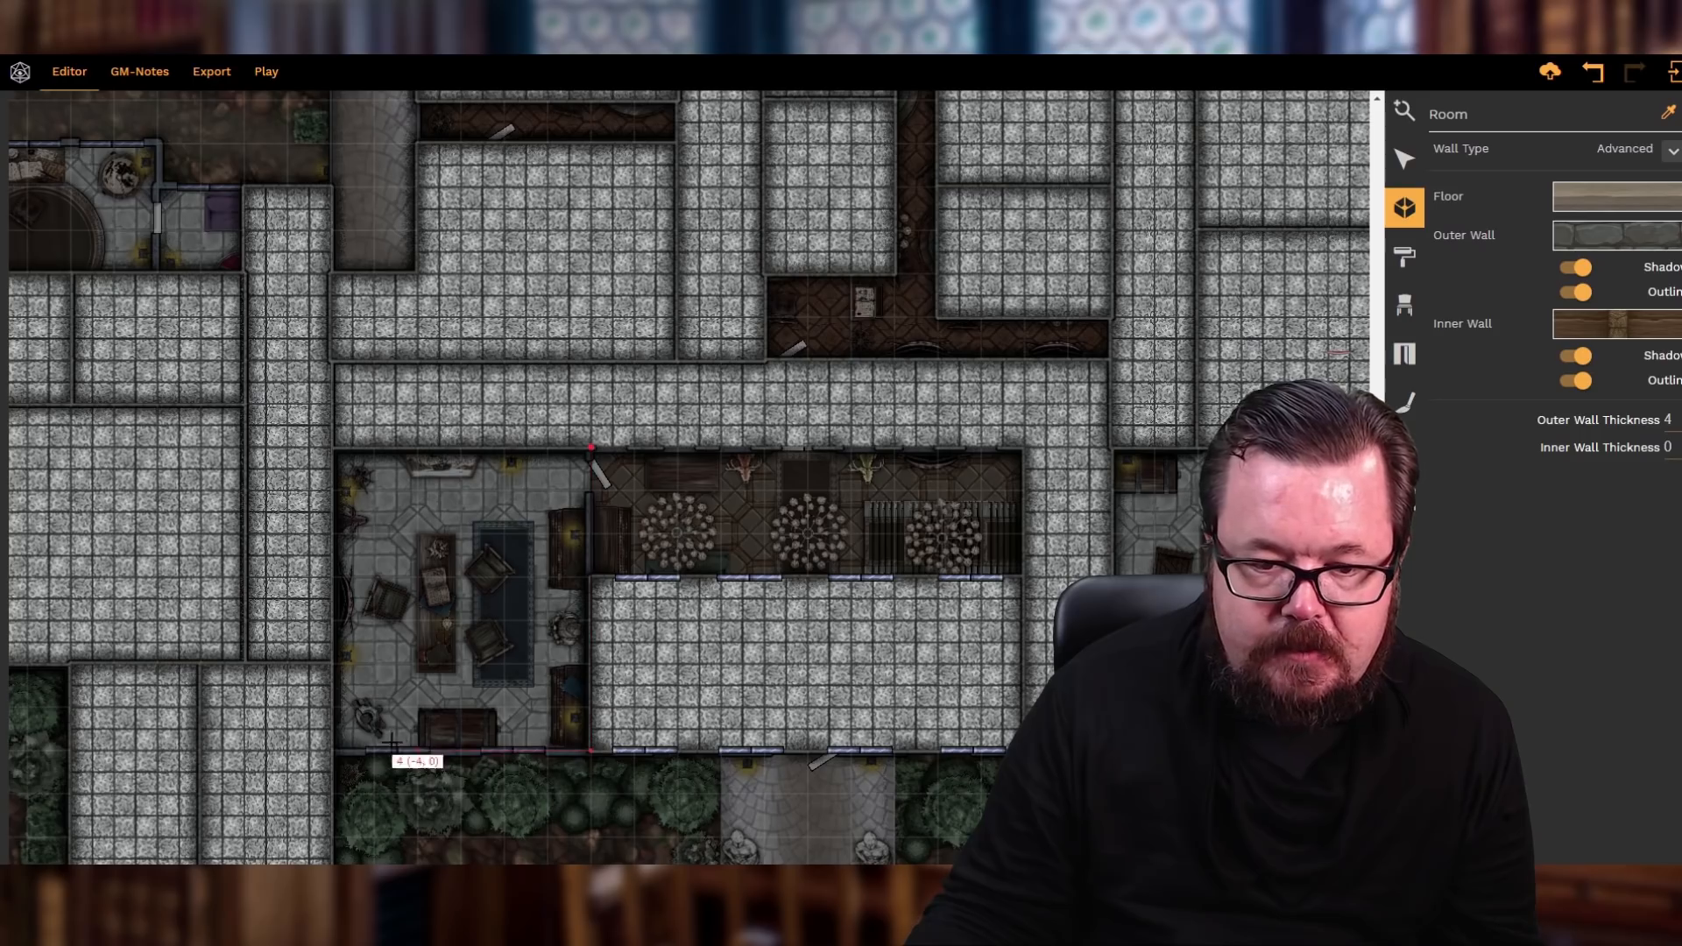
{"action": "left_click", "coordinate": [332, 752]}
{"action": "left_click", "coordinate": [332, 448]}
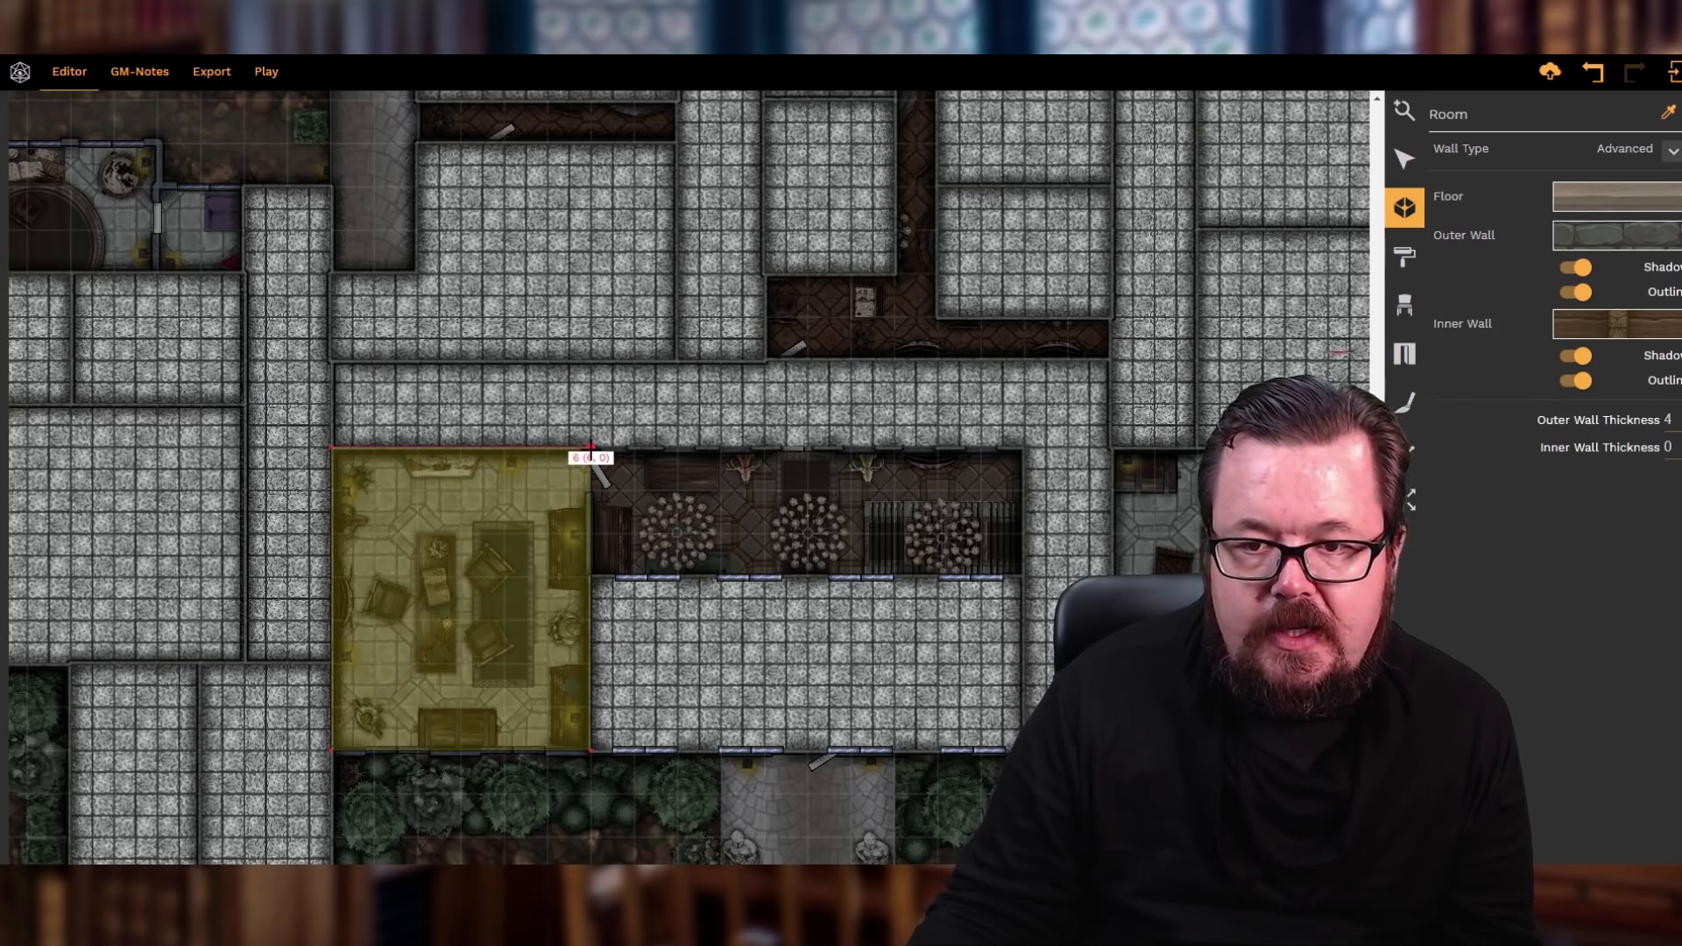
{"action": "left_click", "coordinate": [592, 448]}
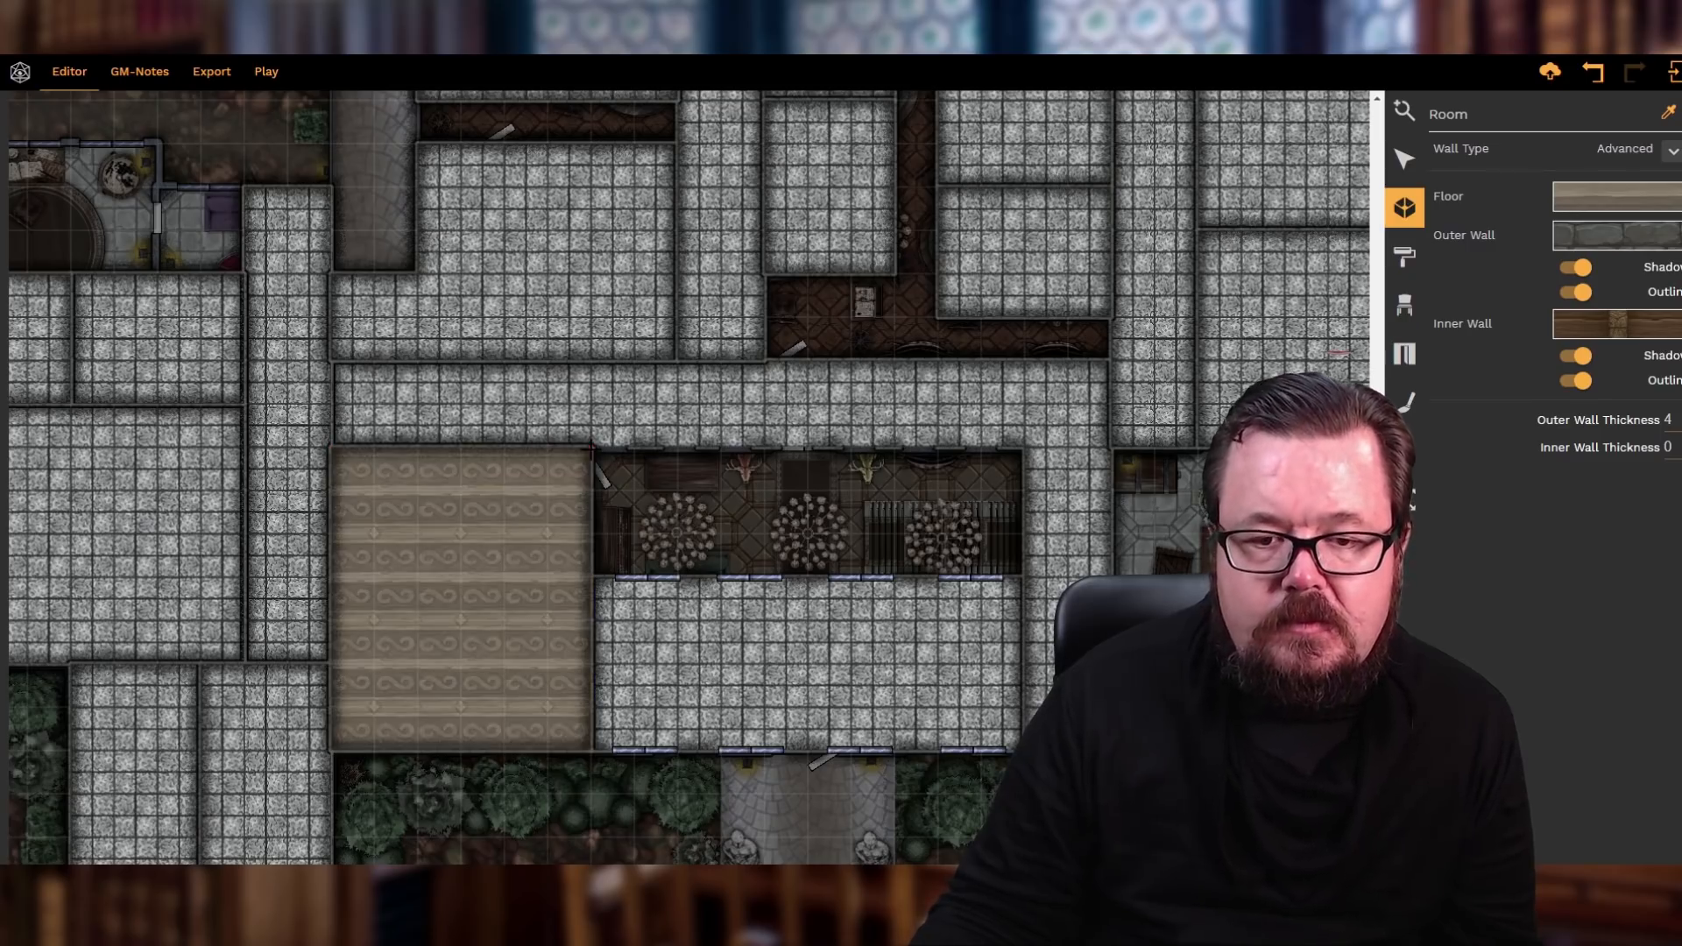
{"action": "scroll", "coordinate": [753, 422], "scroll_direction": "up", "scroll_amount": 3}
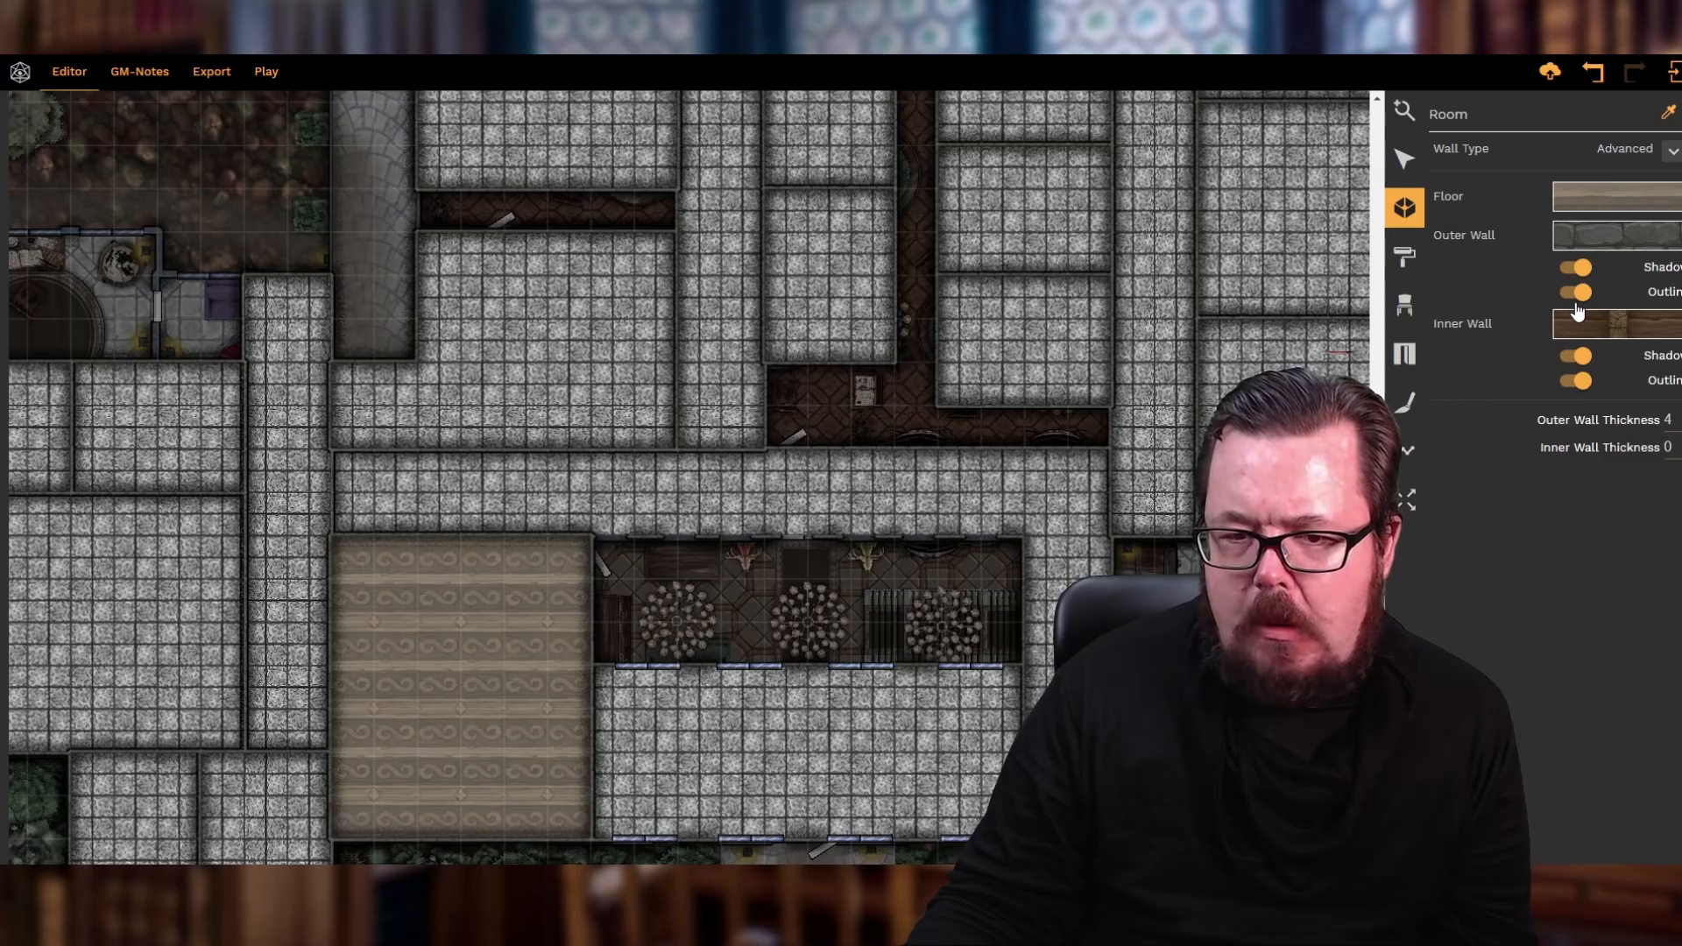
- Set the room floor to Old oak parquet and draw a 3-by-2-square room above the horizontal corridor, below the narrow stone-floored room
{"action": "left_click", "coordinate": [1601, 201]}
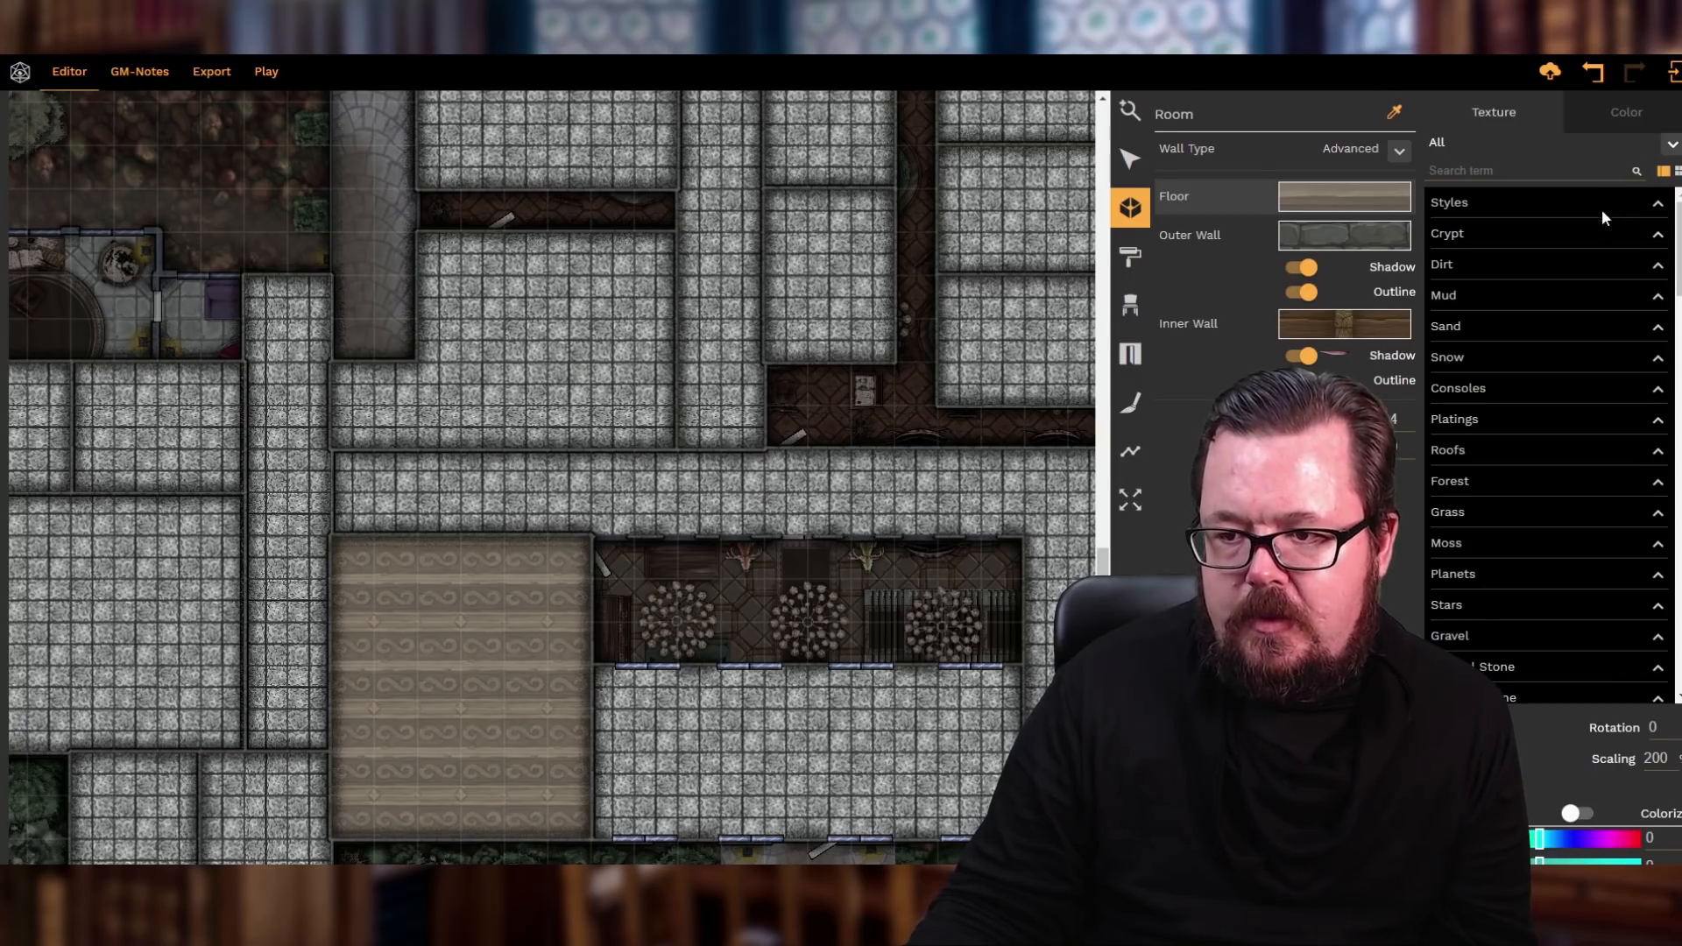
{"action": "scroll", "coordinate": [1560, 508], "scroll_direction": "down", "scroll_amount": 10}
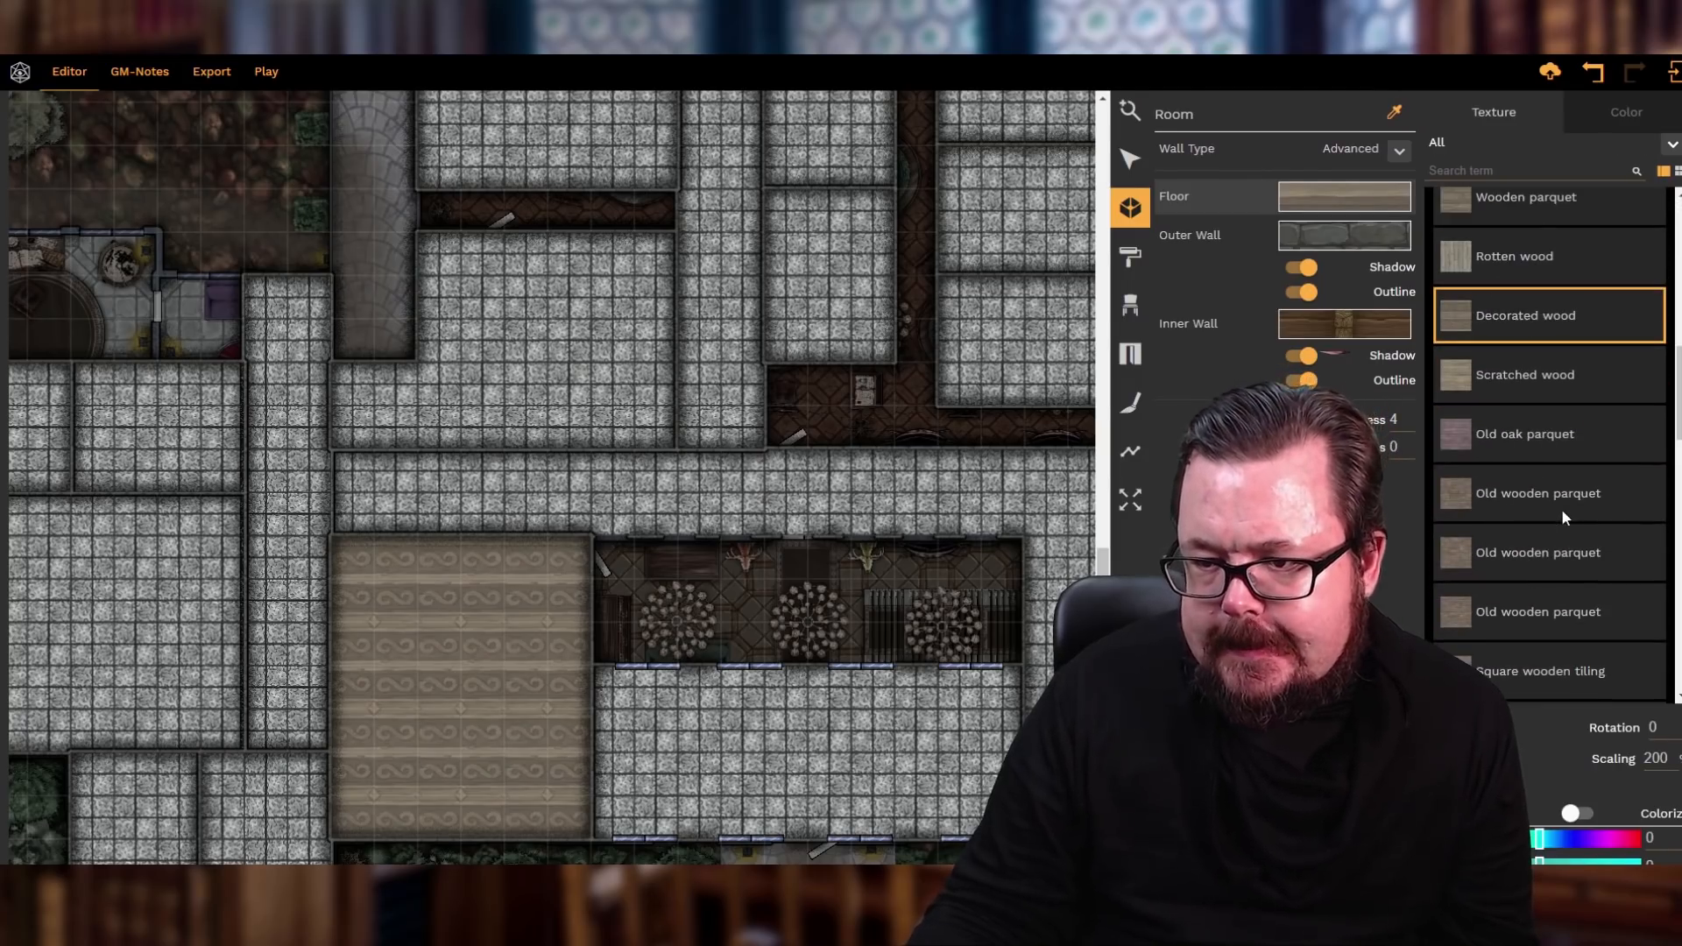
{"action": "left_click", "coordinate": [1522, 438]}
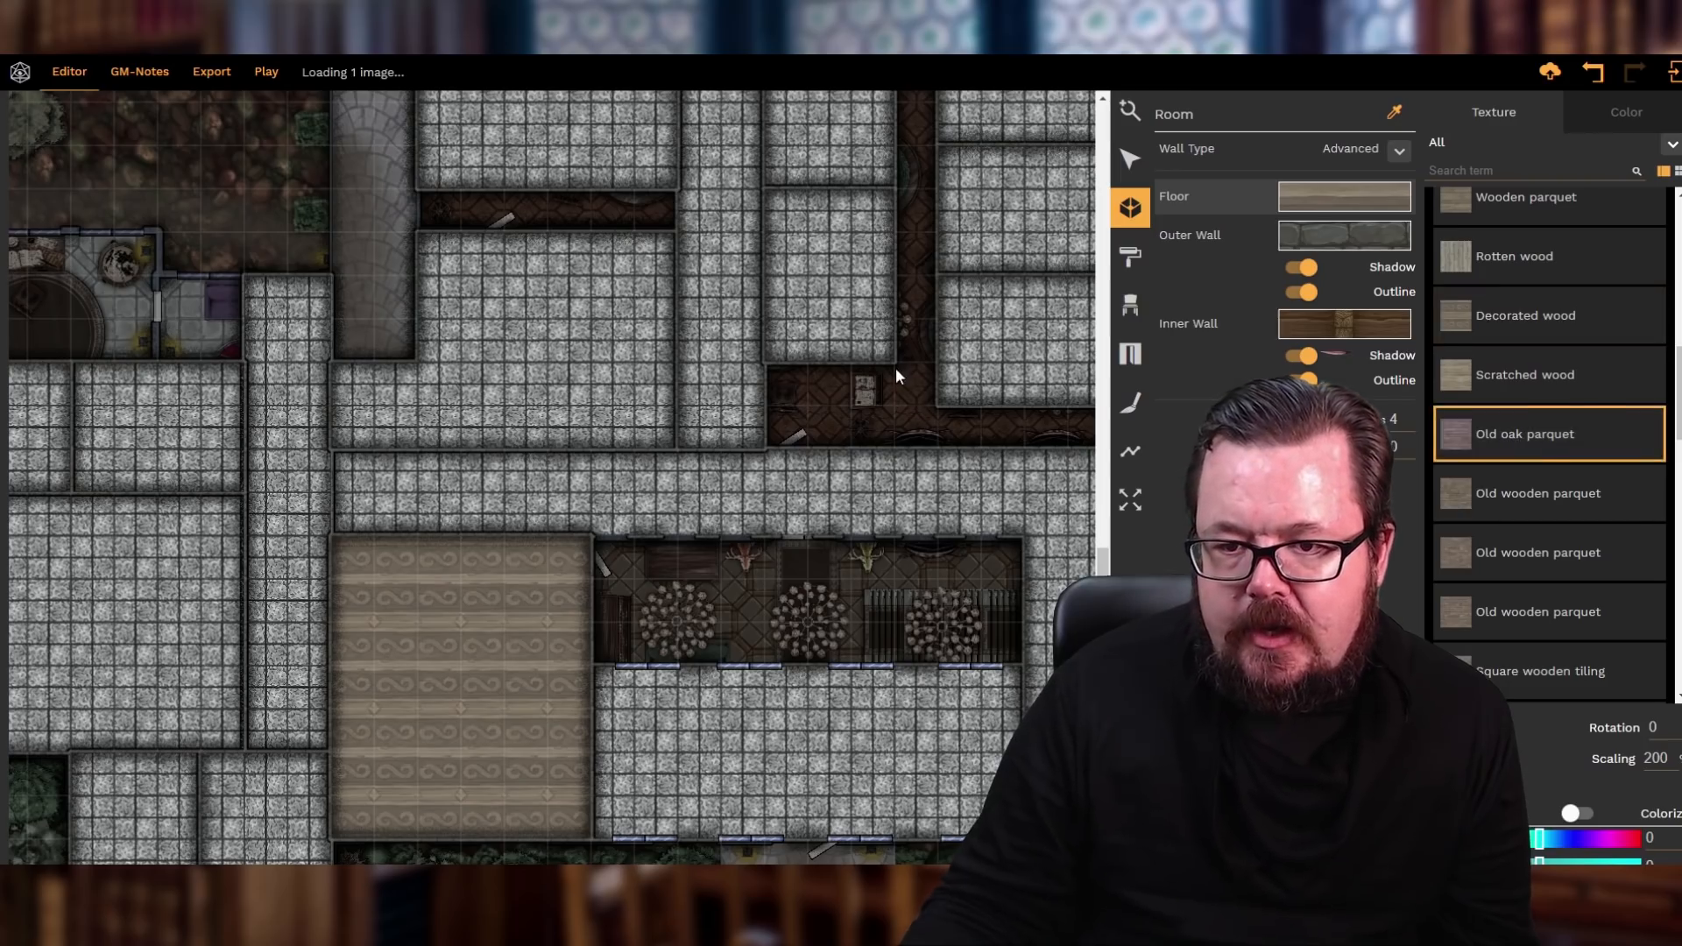
{"action": "left_click", "coordinate": [893, 448]}
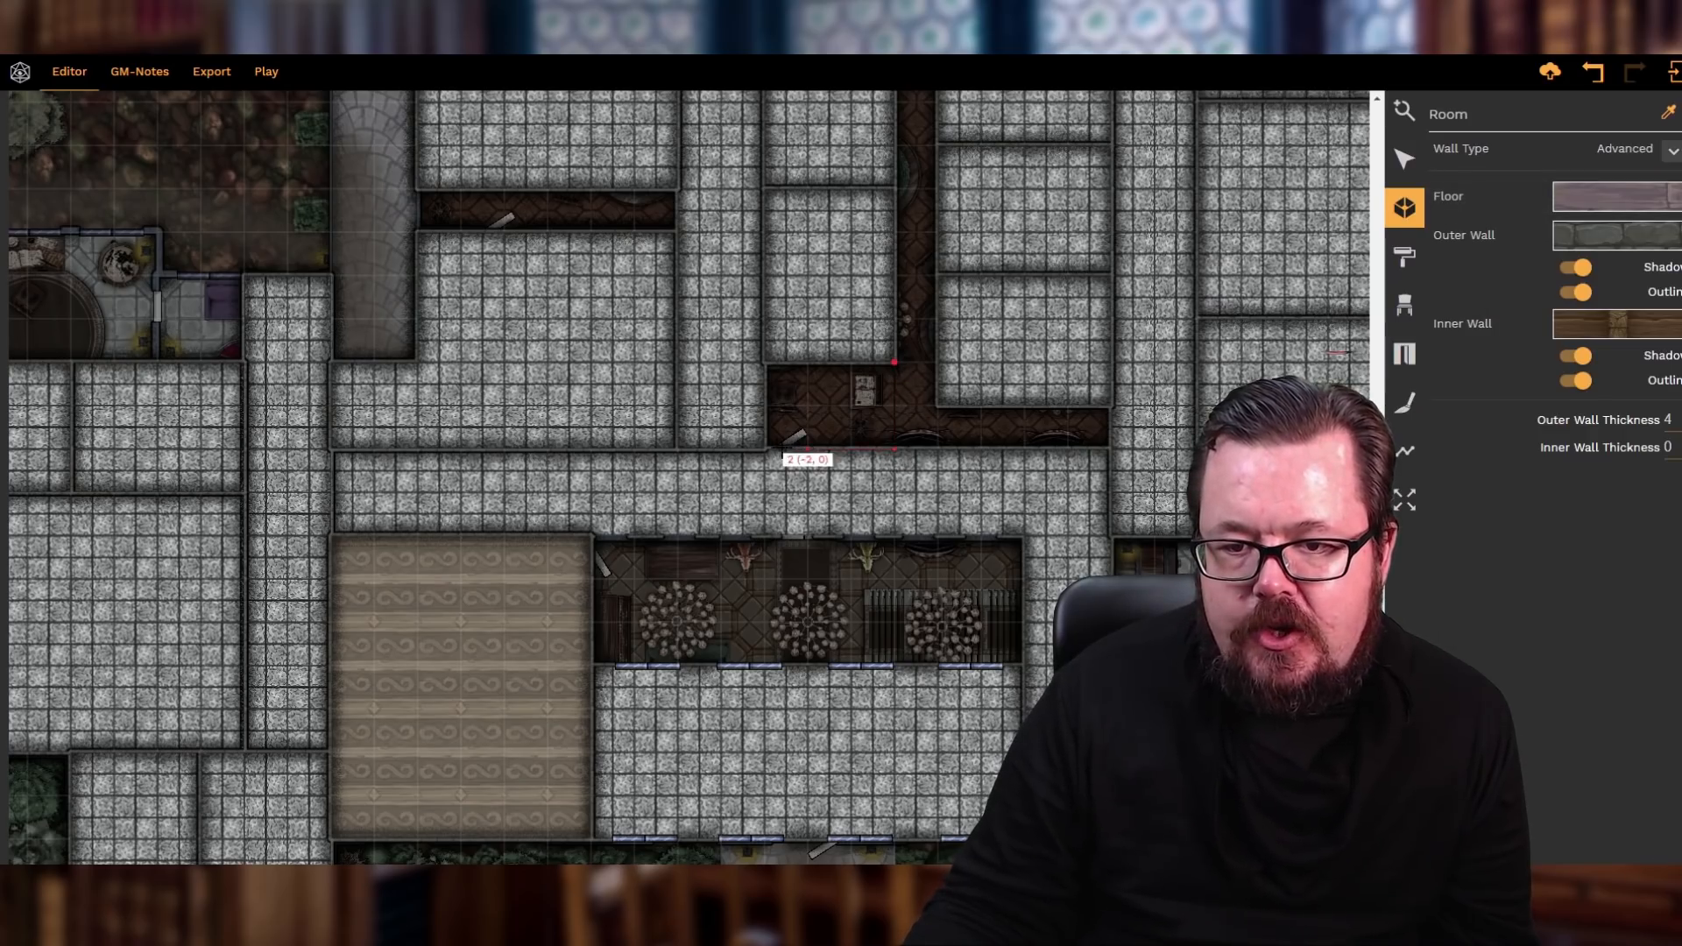
{"action": "left_click", "coordinate": [765, 449]}
{"action": "left_click", "coordinate": [764, 362]}
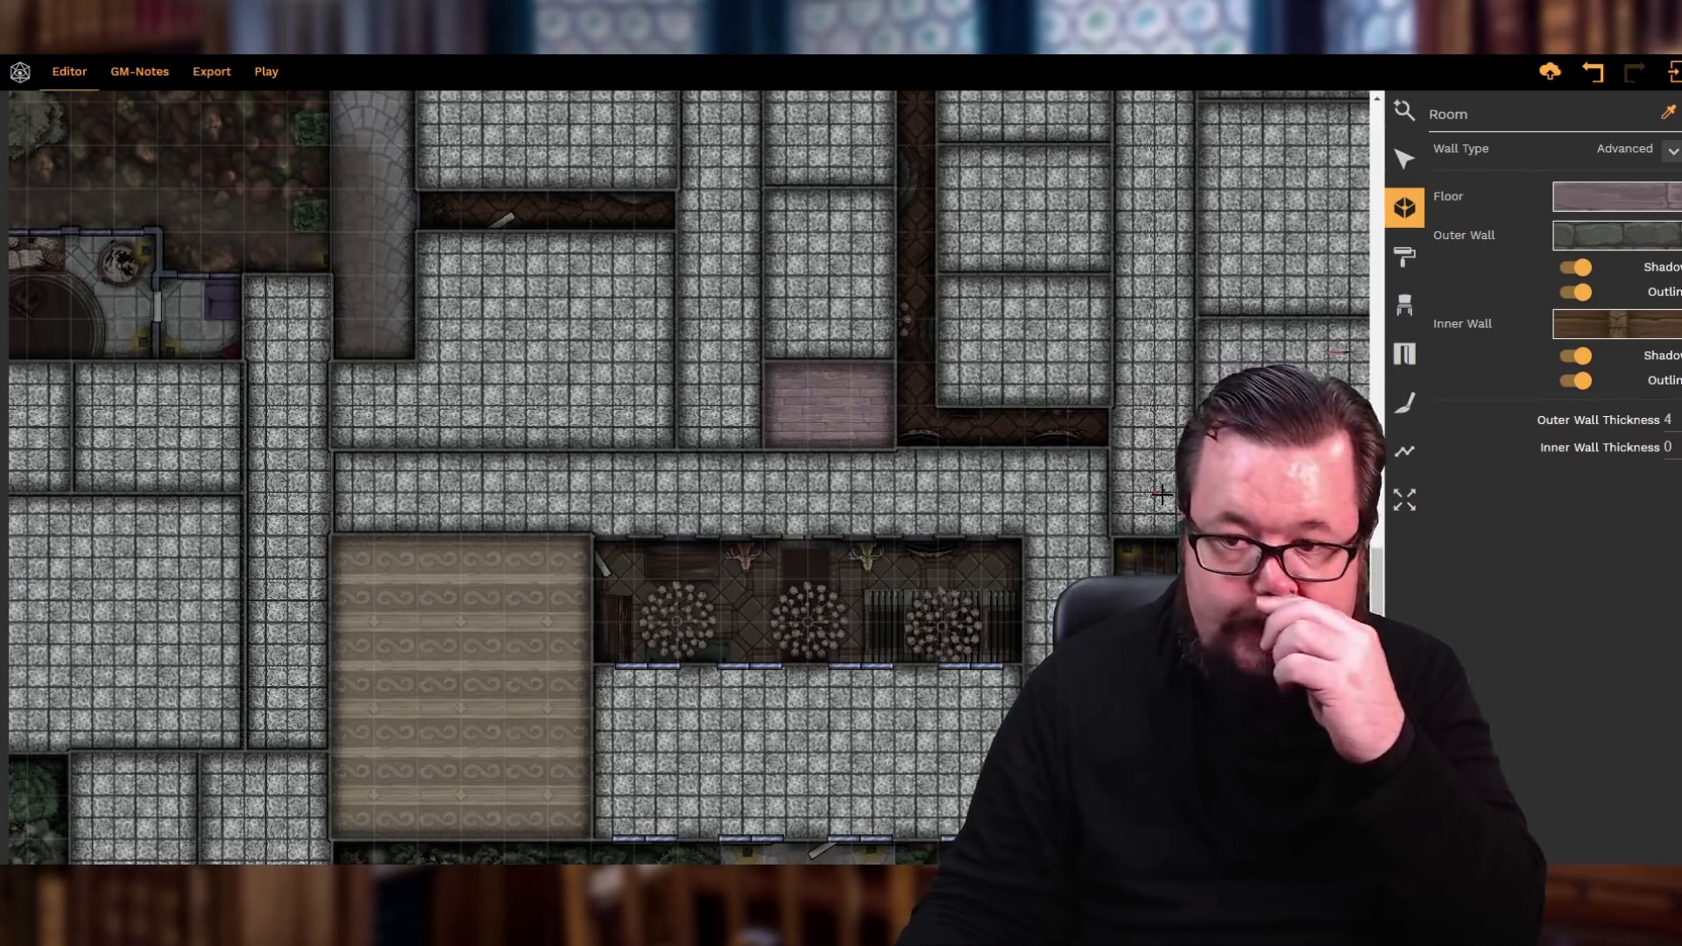
- Choose the first Night shaded stone bricks texture from Worked Stone as the room floor
{"action": "scroll", "coordinate": [1161, 488], "scroll_direction": "up", "scroll_amount": 1}
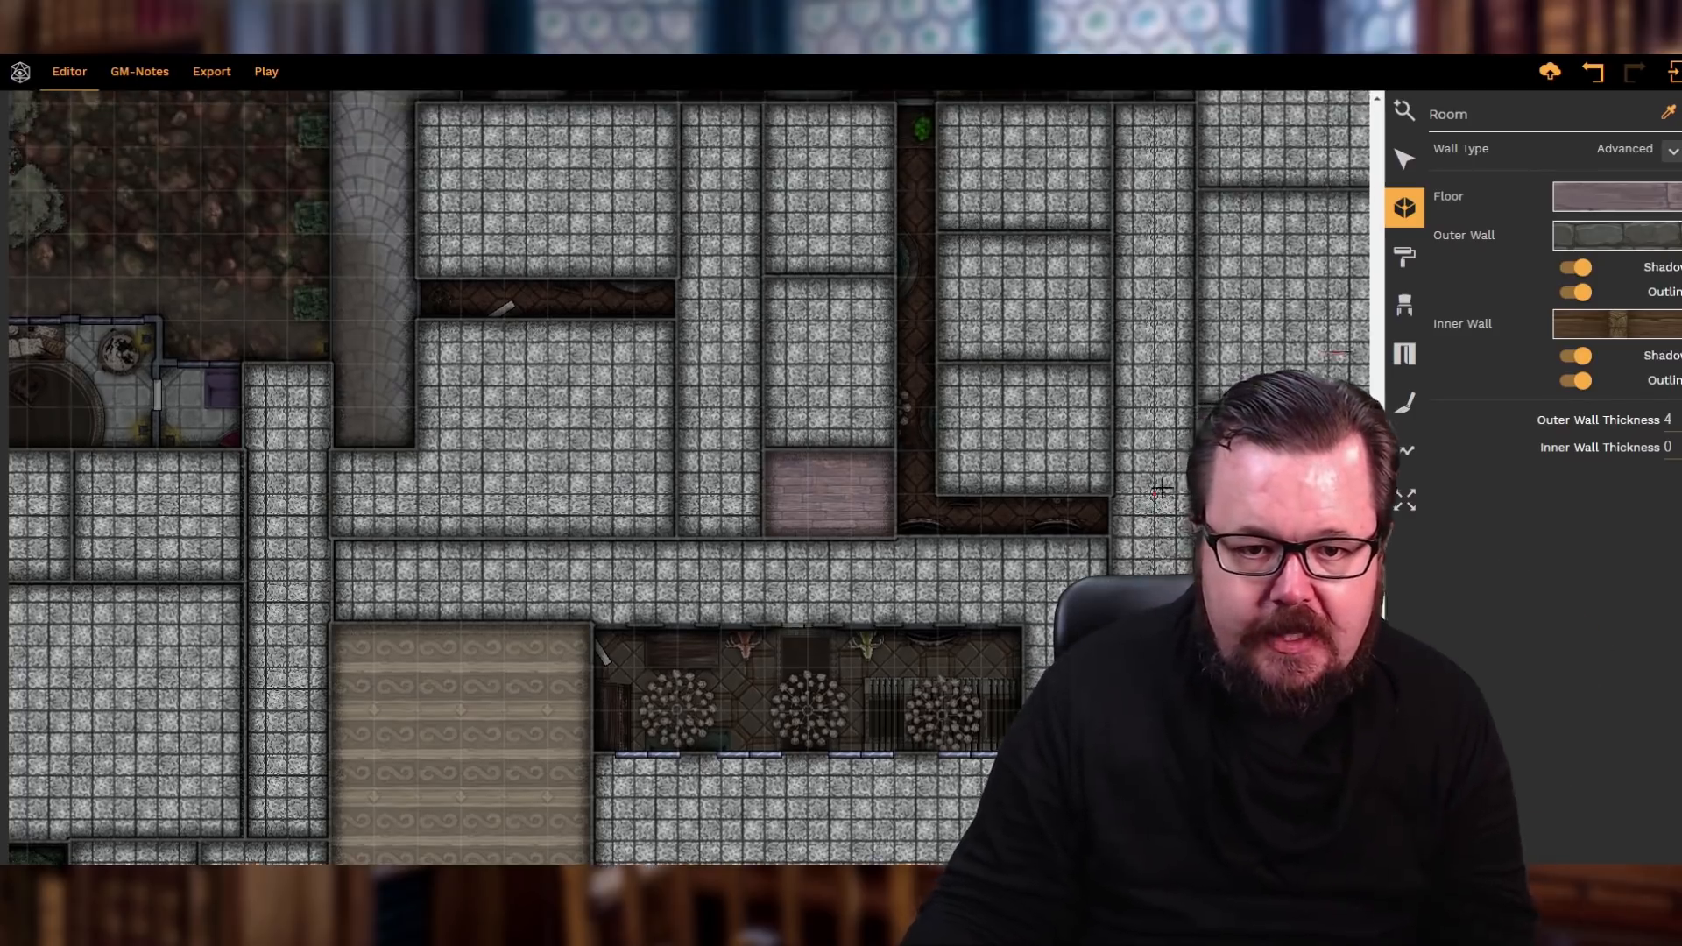
{"action": "scroll", "coordinate": [1162, 487], "scroll_direction": "up", "scroll_amount": 1}
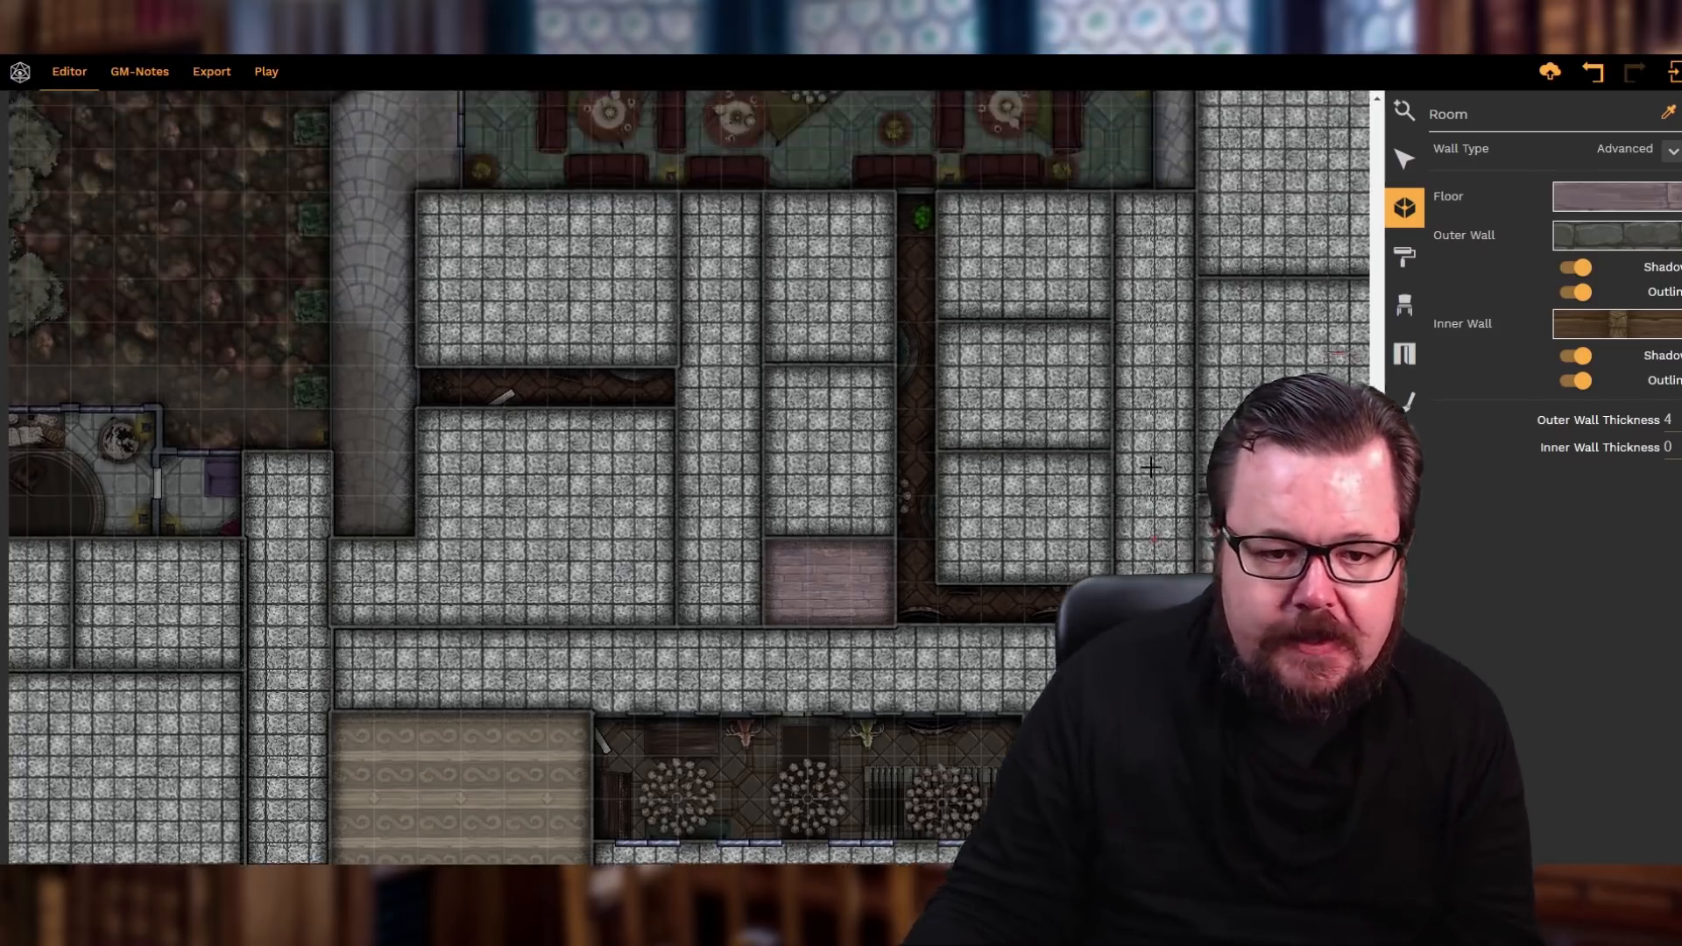
{"action": "left_click", "coordinate": [1614, 200]}
{"action": "scroll", "coordinate": [1537, 413], "scroll_direction": "down", "scroll_amount": 5}
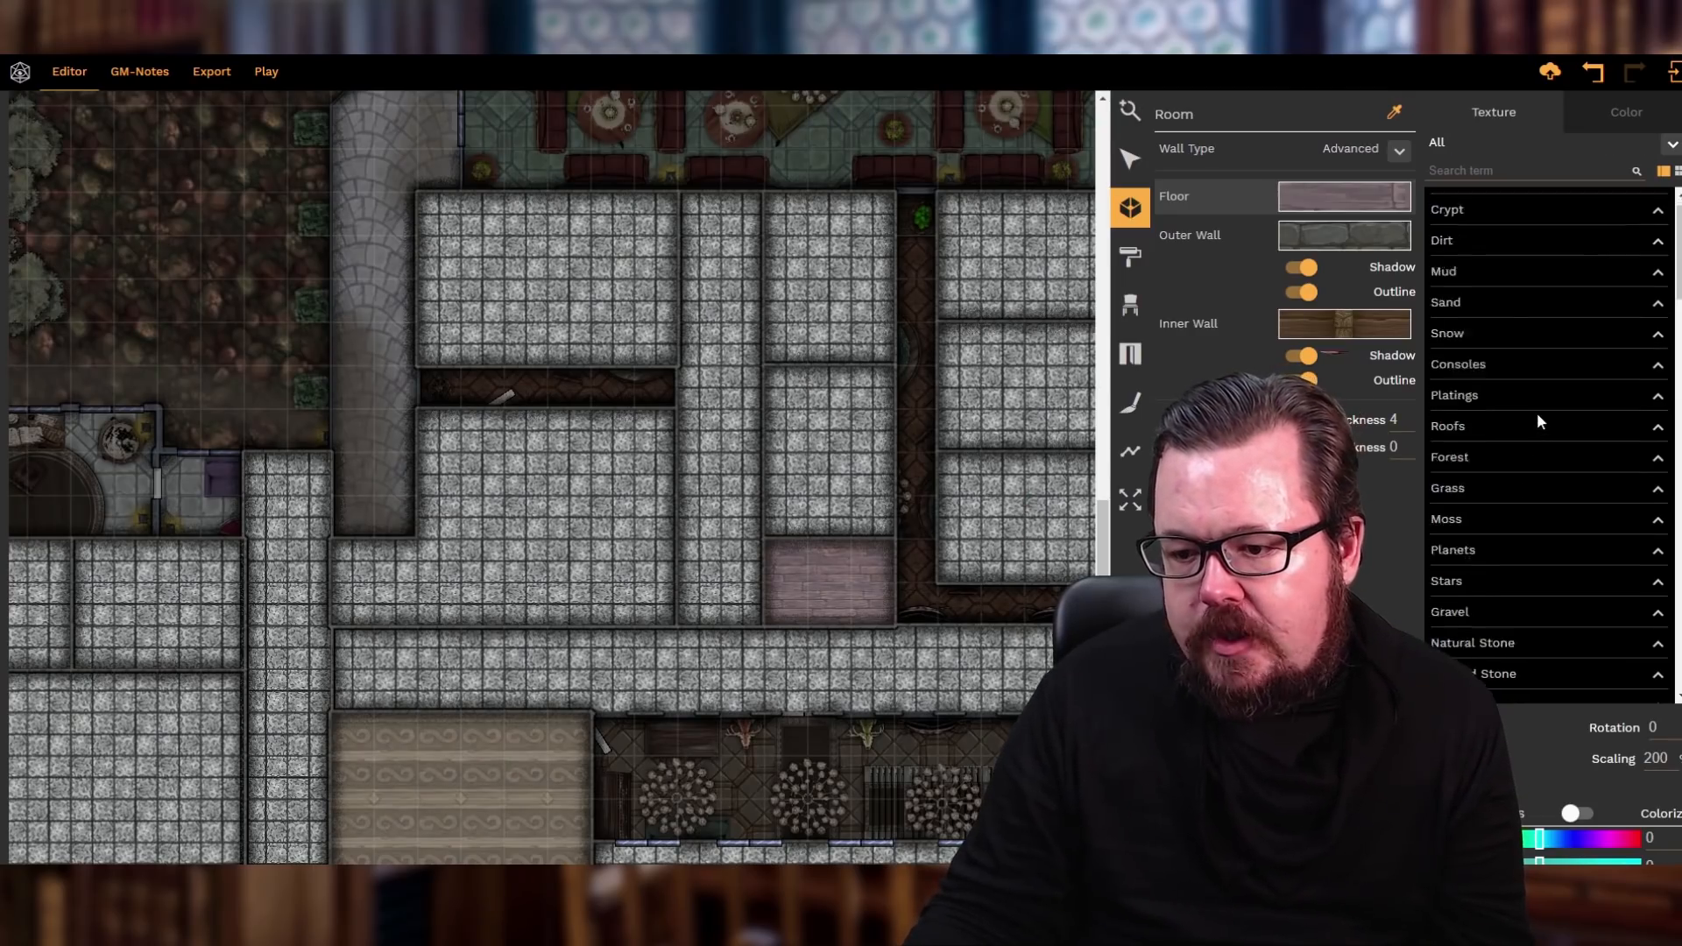
{"action": "scroll", "coordinate": [1527, 422], "scroll_direction": "down", "scroll_amount": 4}
{"action": "scroll", "coordinate": [1526, 422], "scroll_direction": "down", "scroll_amount": 3}
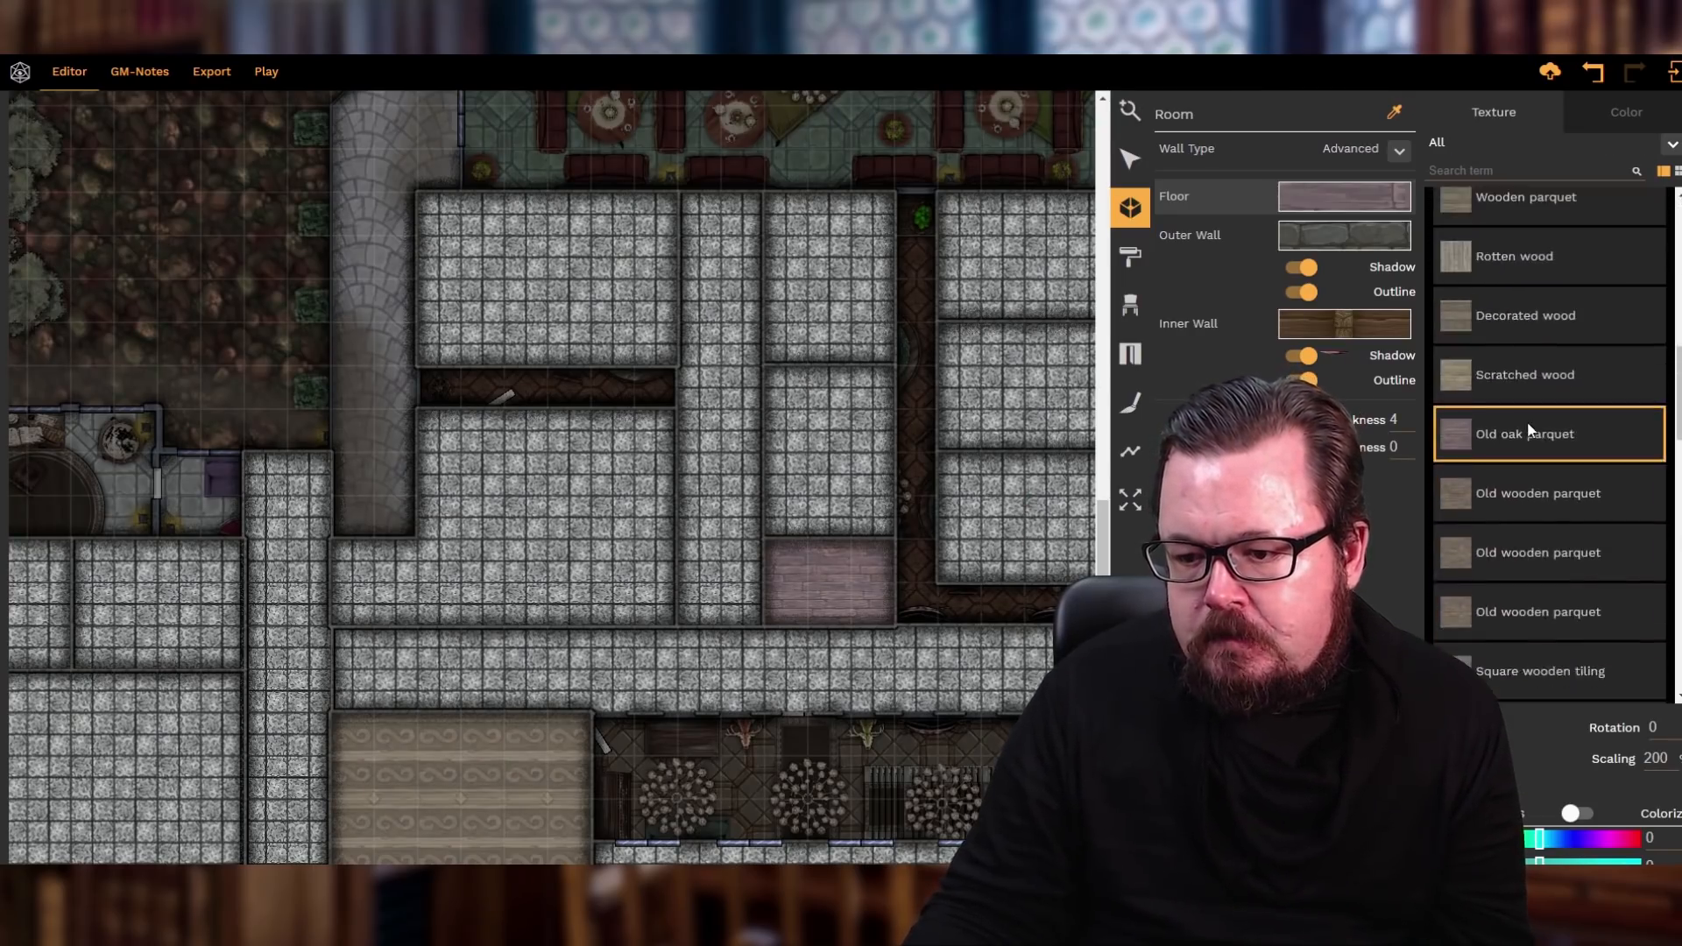
{"action": "scroll", "coordinate": [1527, 422], "scroll_direction": "up", "scroll_amount": 4}
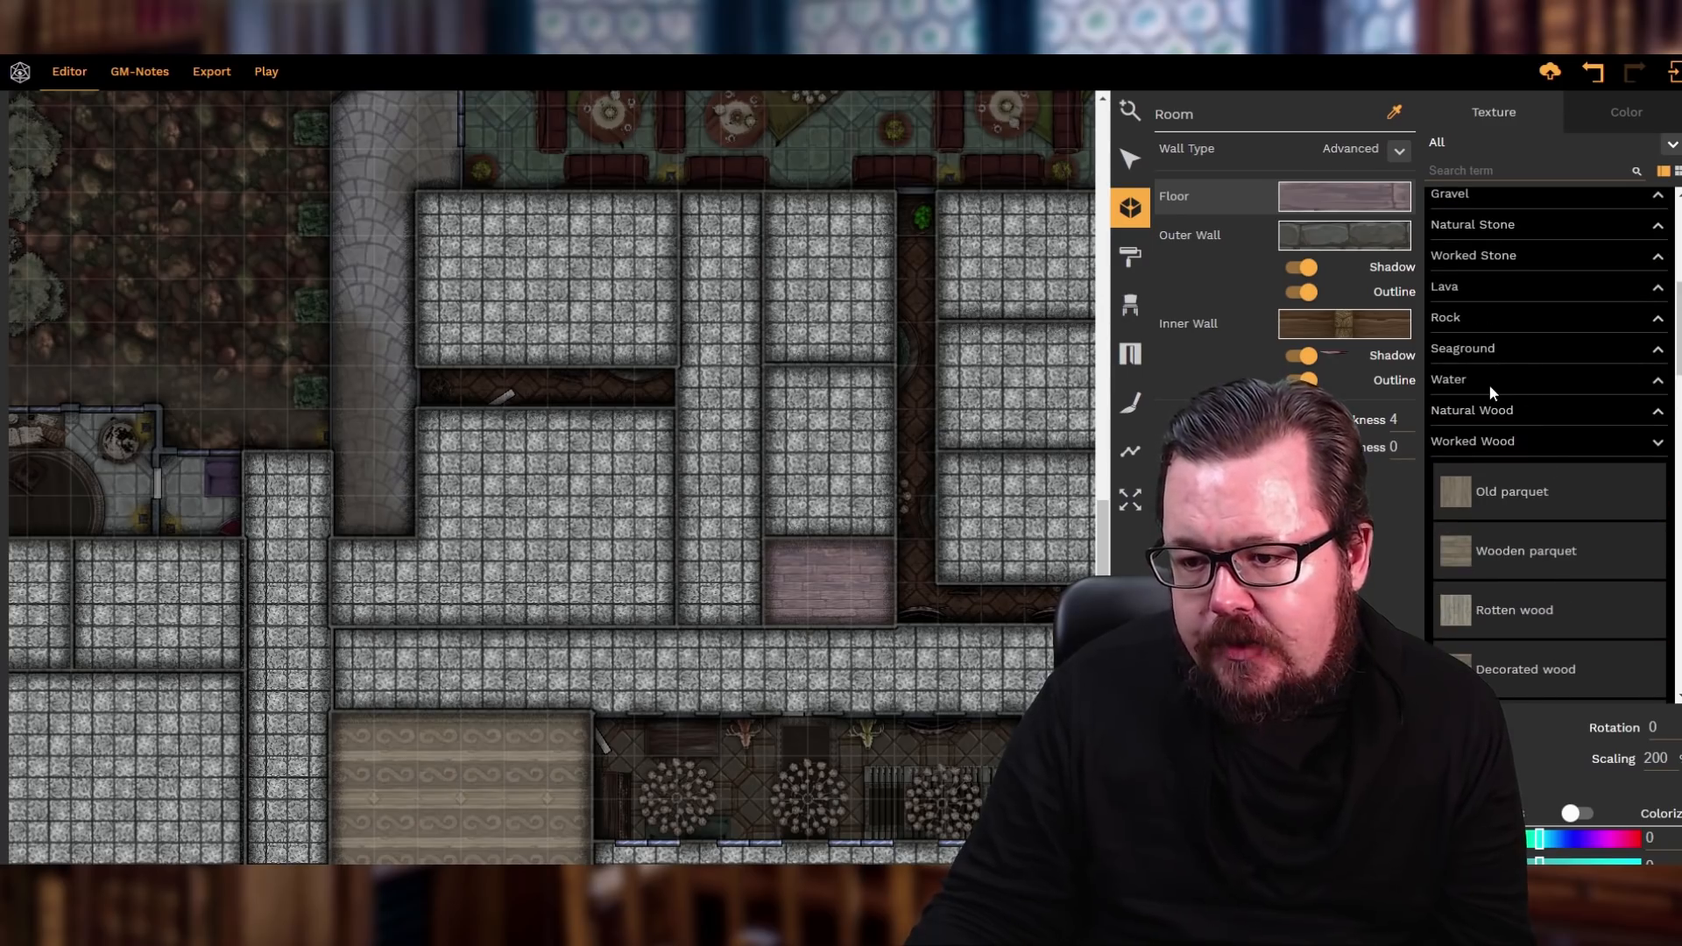
{"action": "left_click", "coordinate": [1483, 255]}
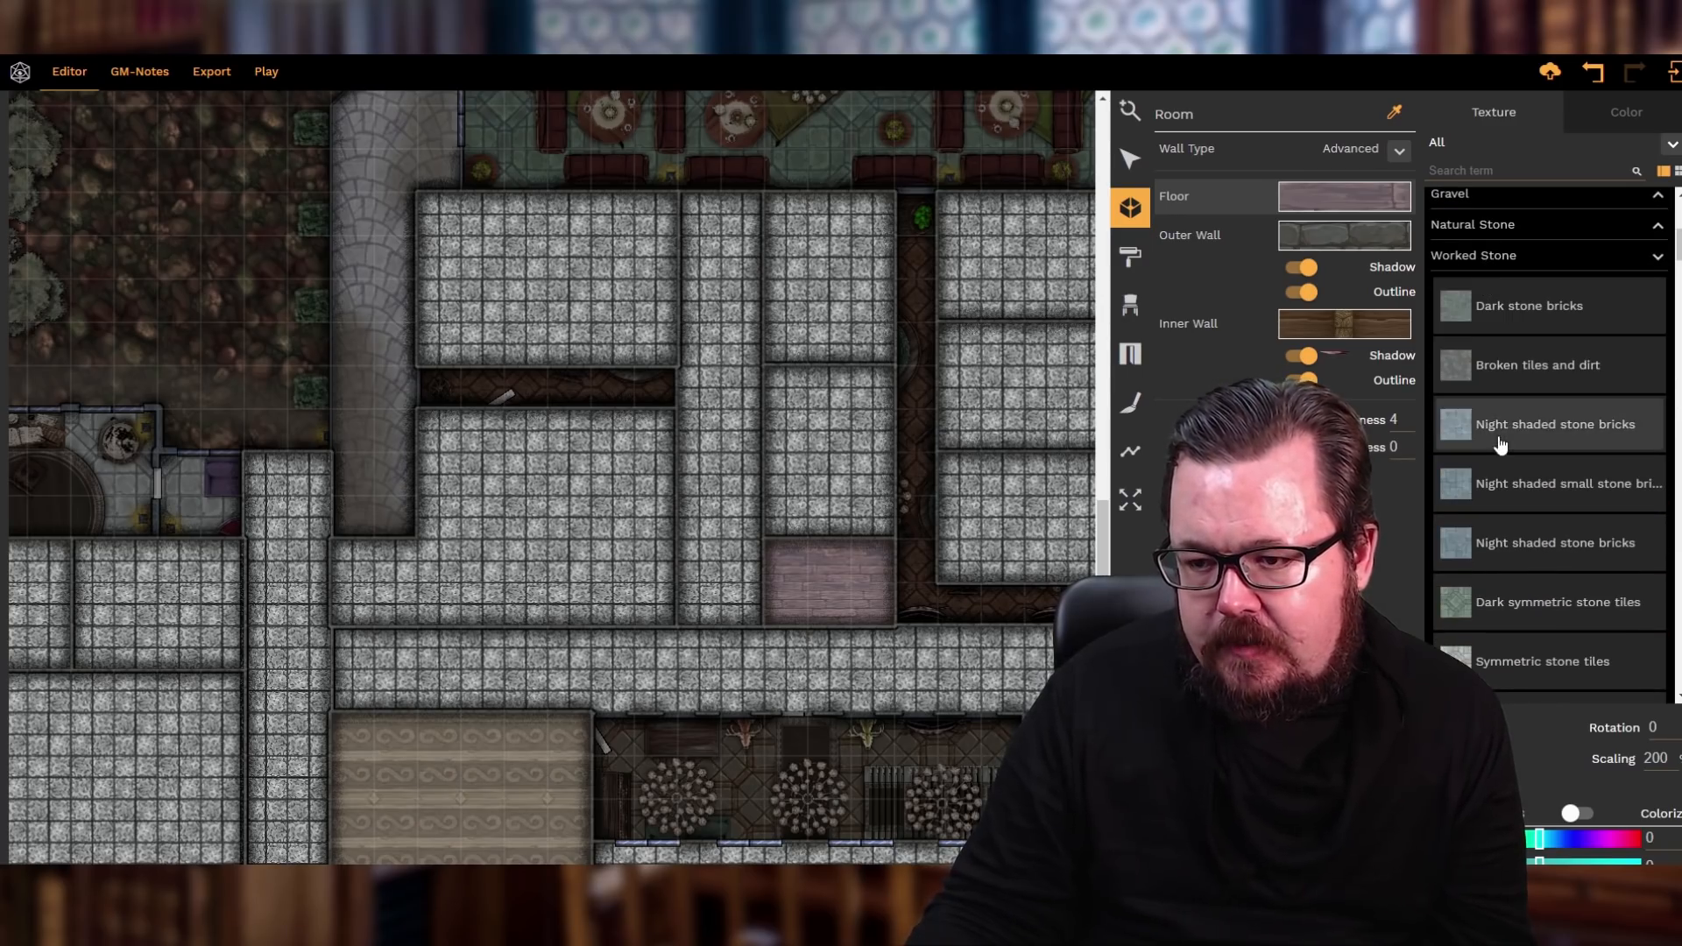
{"action": "left_click", "coordinate": [1474, 381]}
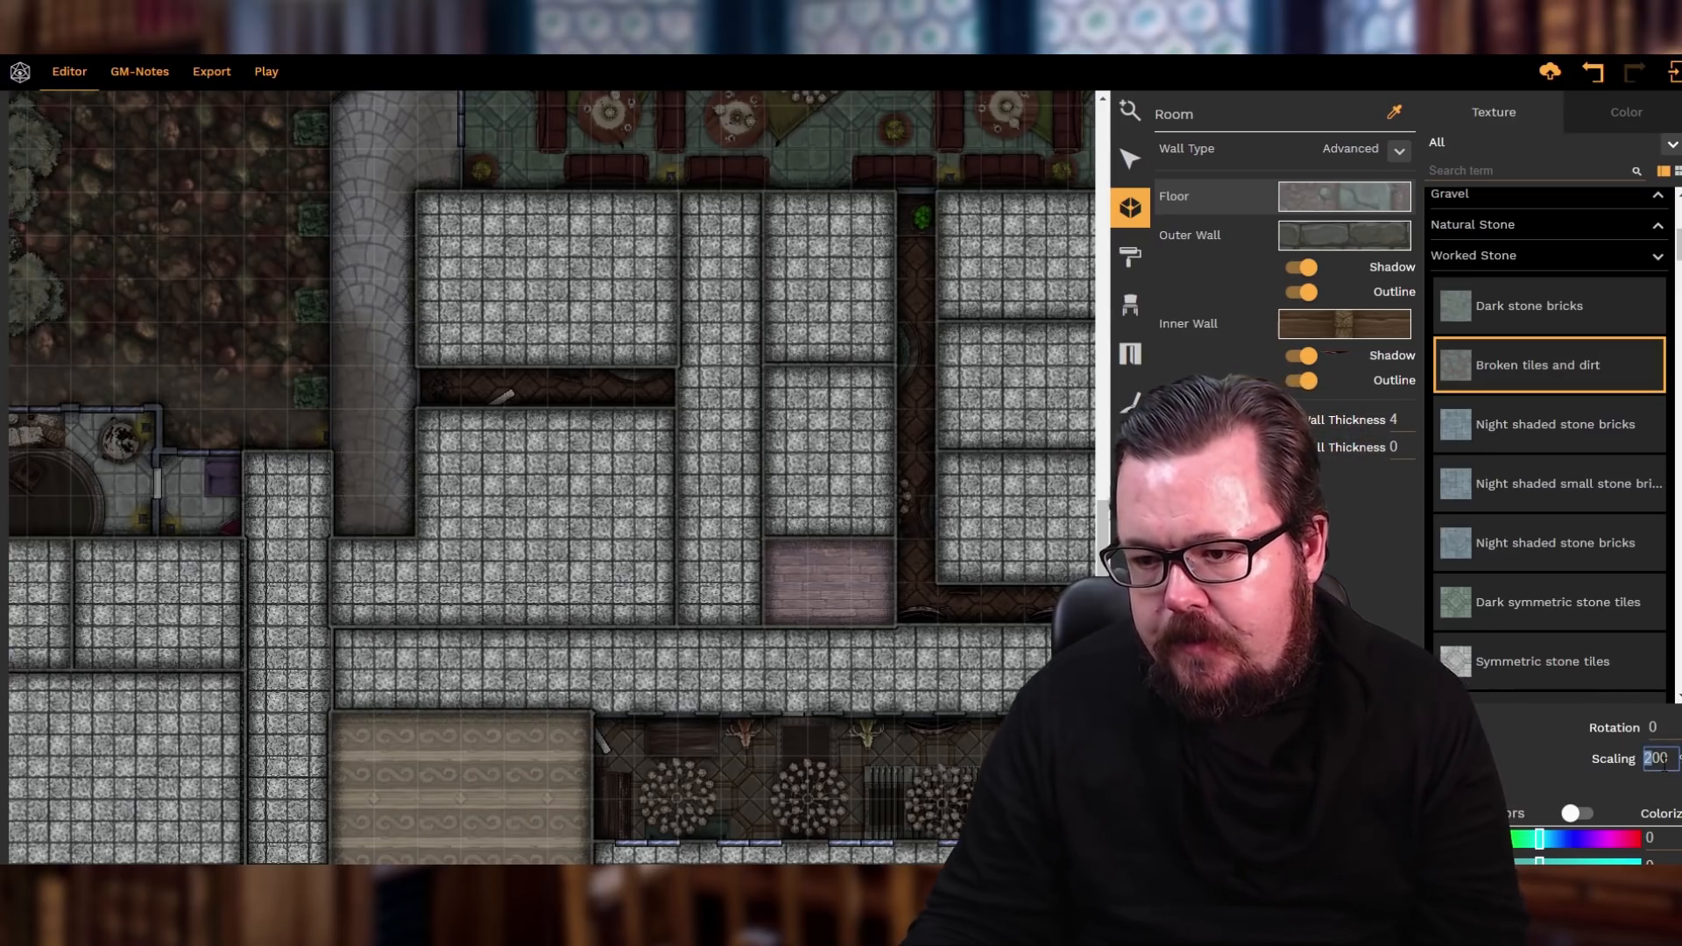
{"action": "left_click", "coordinate": [1517, 438]}
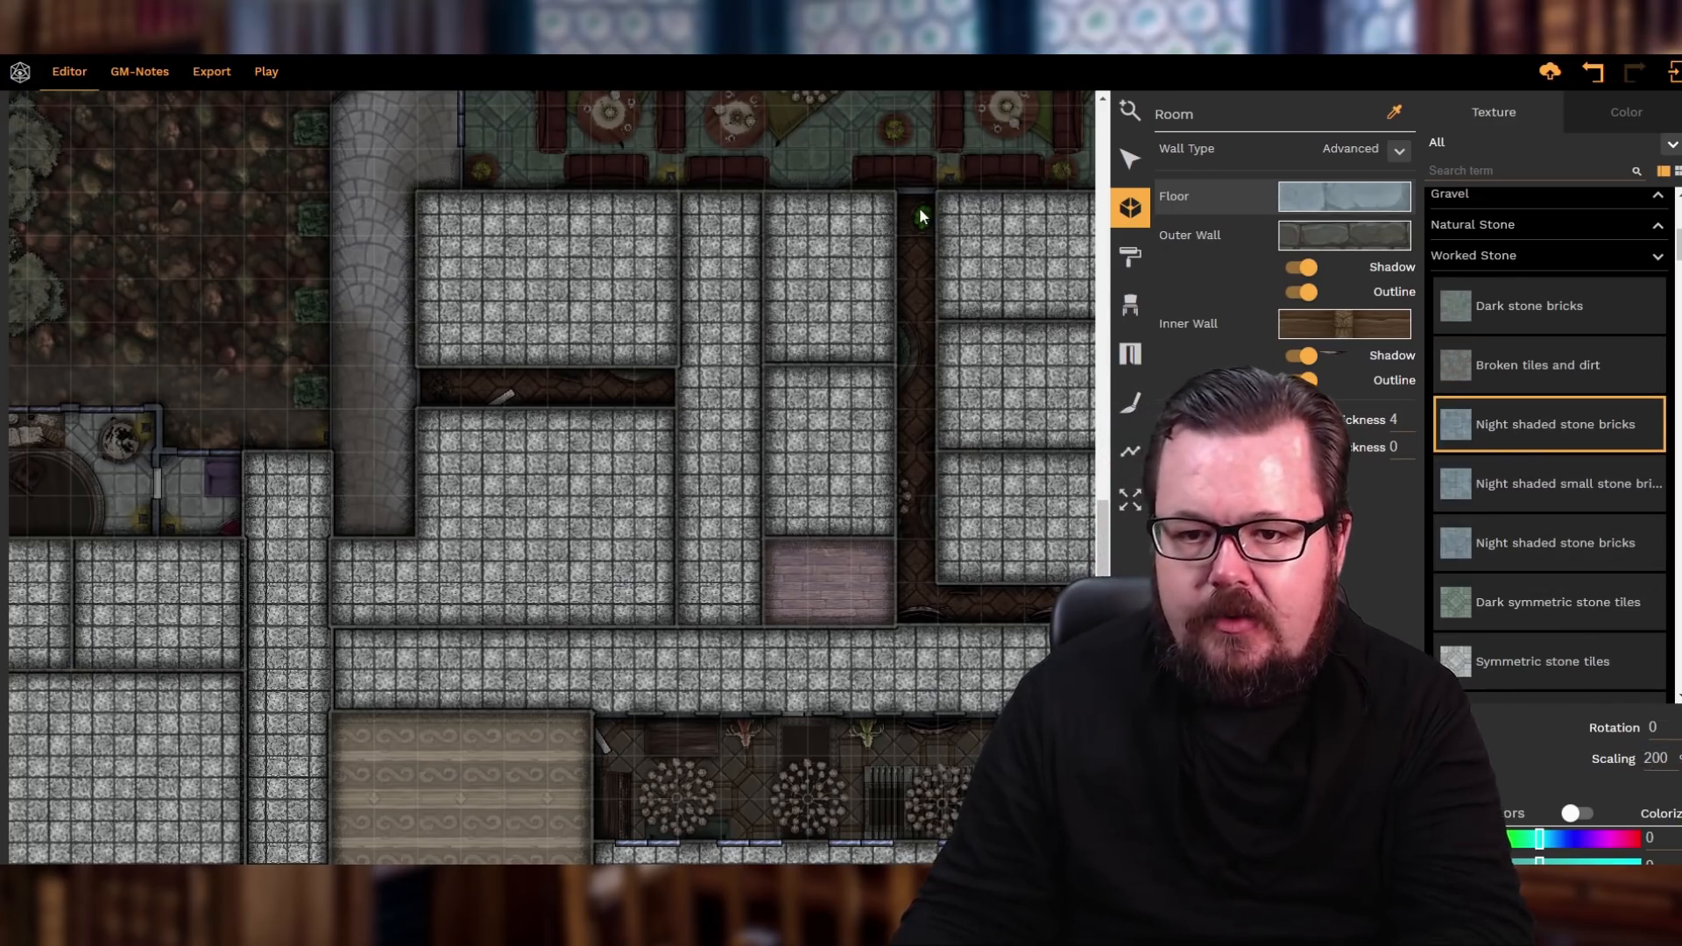
- Draw a one-square-wide L-shaped space, 10 squares tall and 5 squares across, along the parquet room and around the three stacked rooms
{"action": "left_click", "coordinate": [895, 193]}
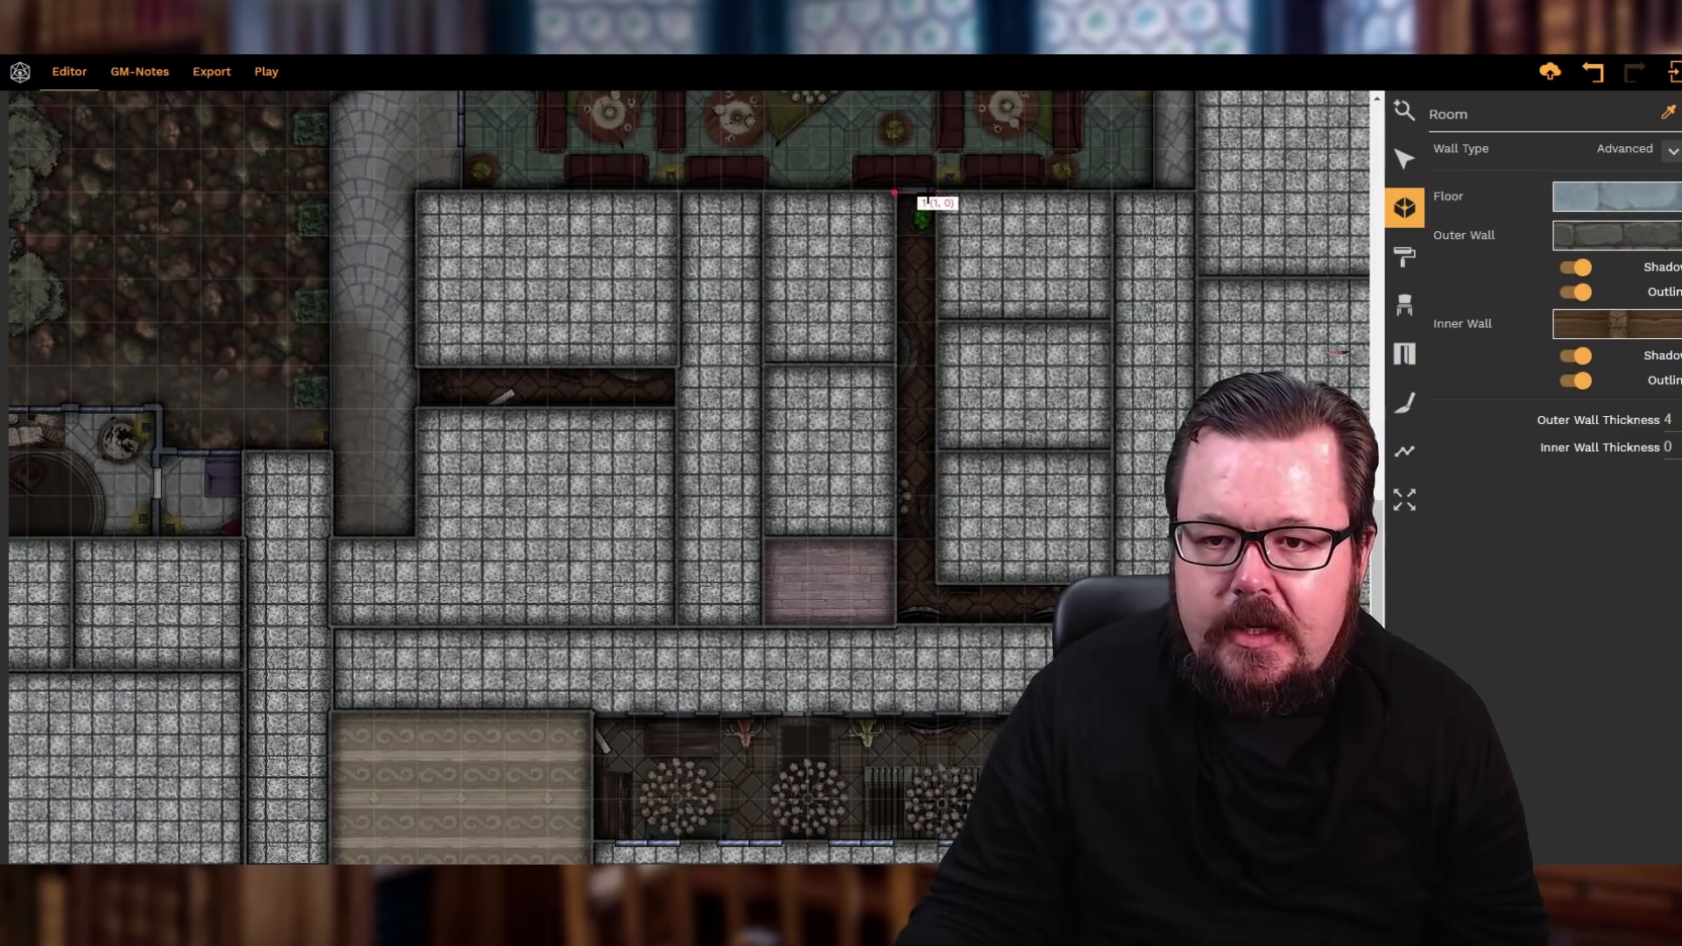
{"action": "left_click_drag", "start_coordinate": [929, 196], "coordinate": [945, 571]}
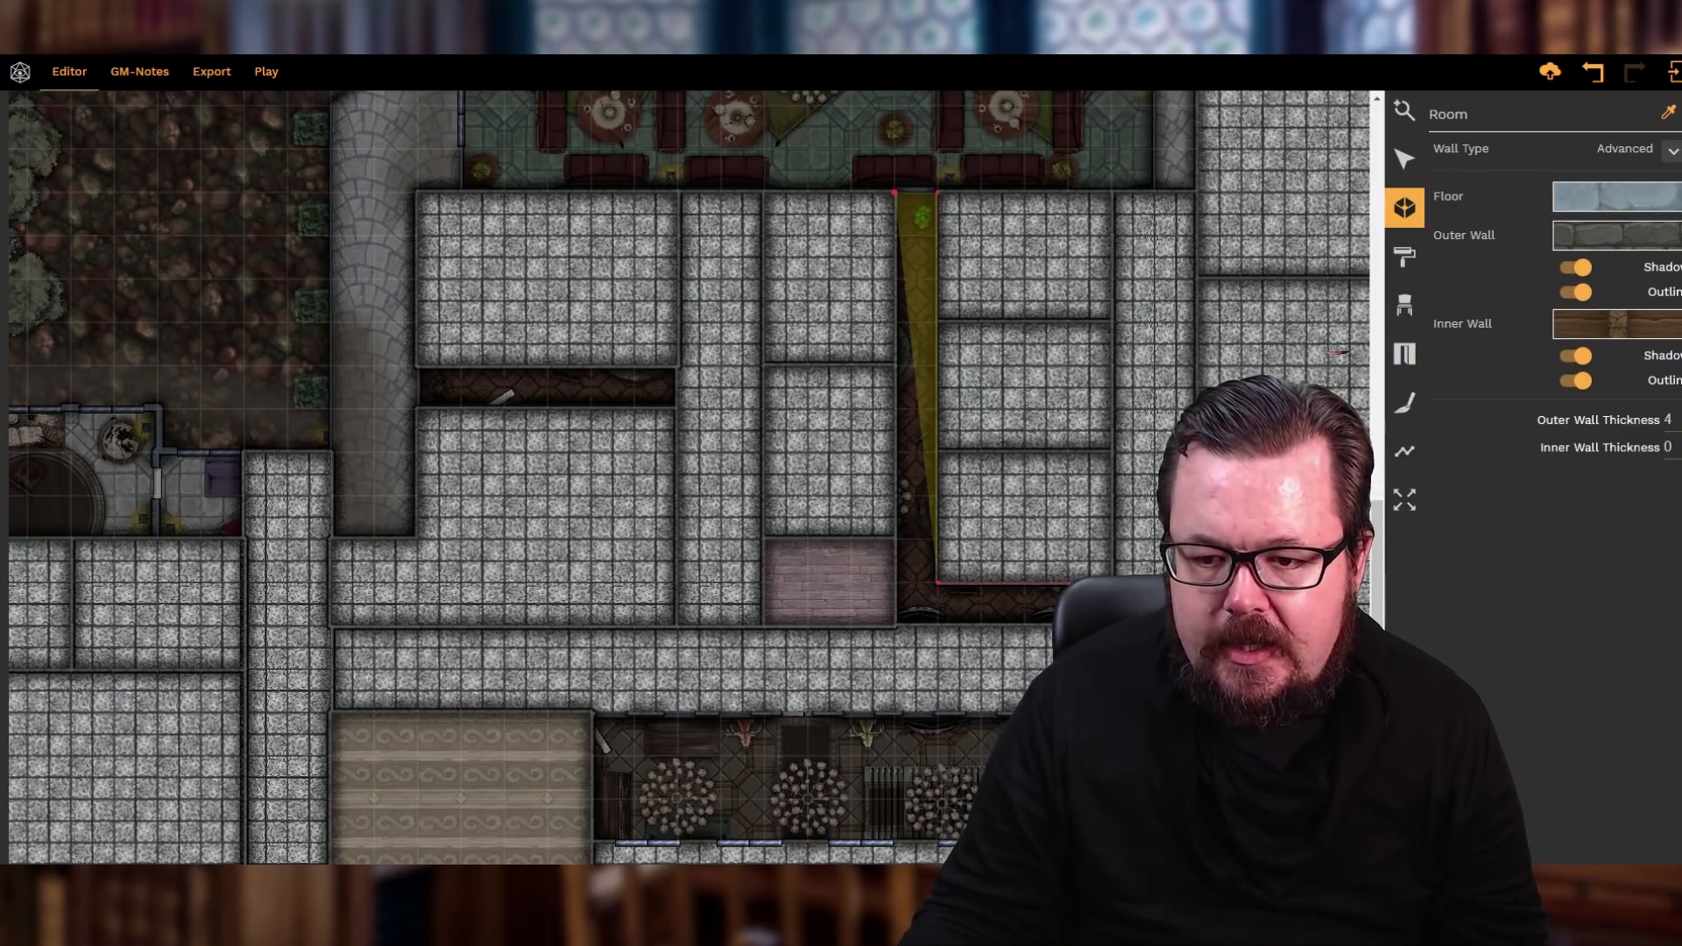
{"action": "left_click", "coordinate": [1111, 583]}
{"action": "left_click", "coordinate": [1111, 624]}
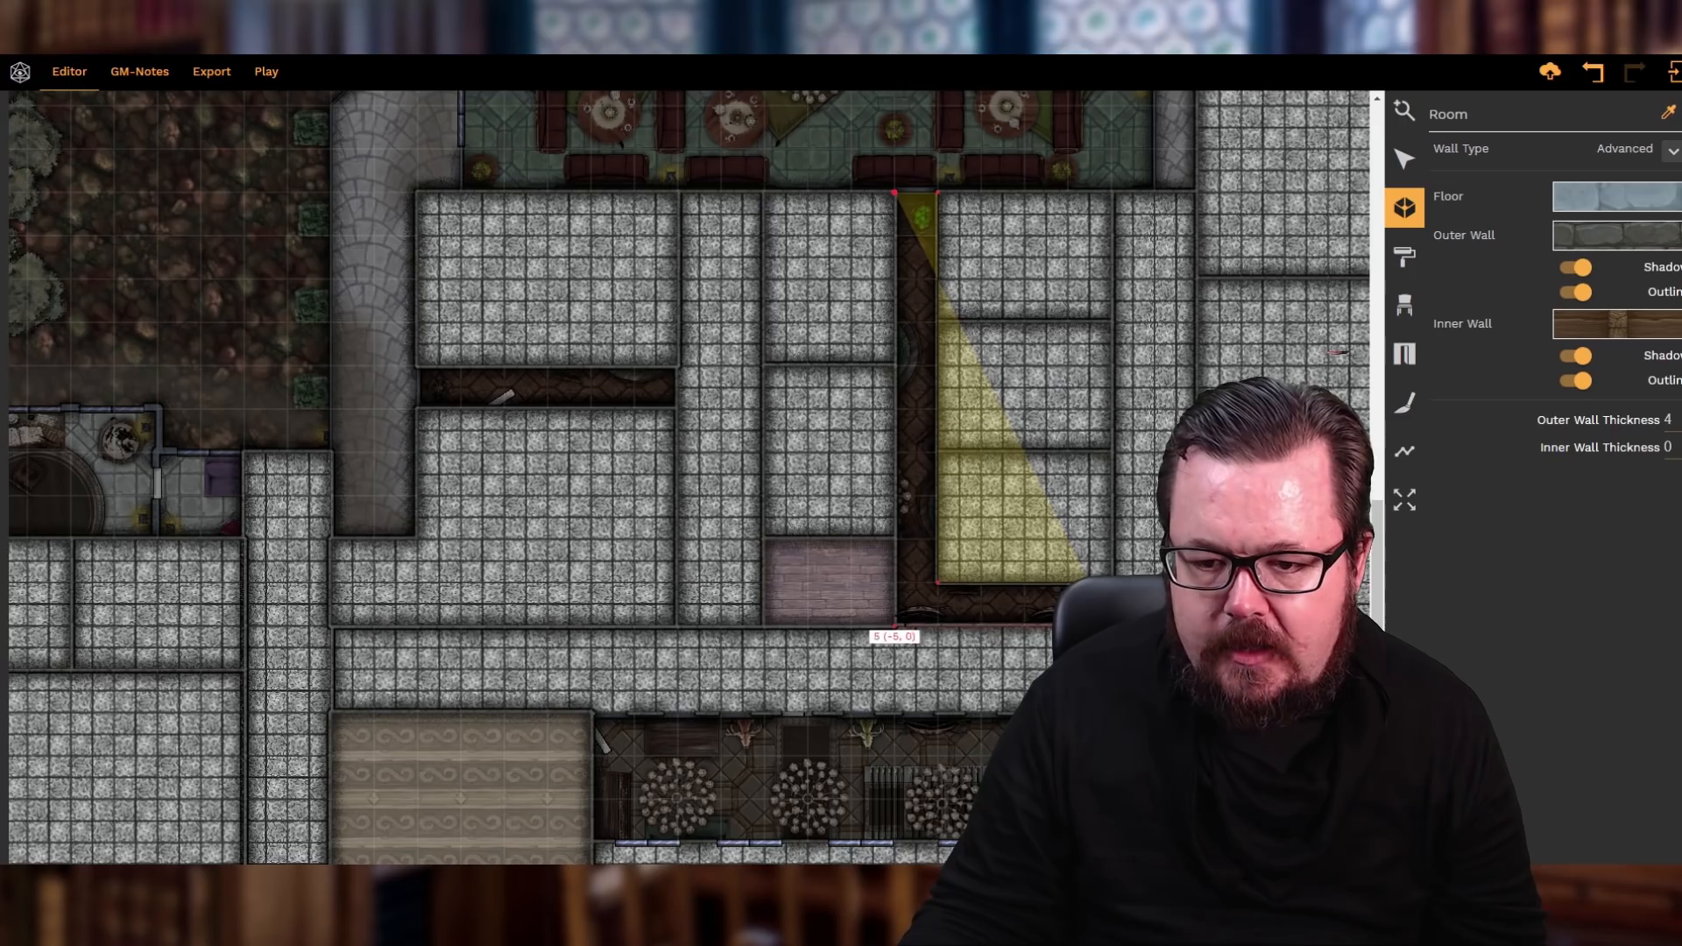
{"action": "left_click", "coordinate": [893, 625]}
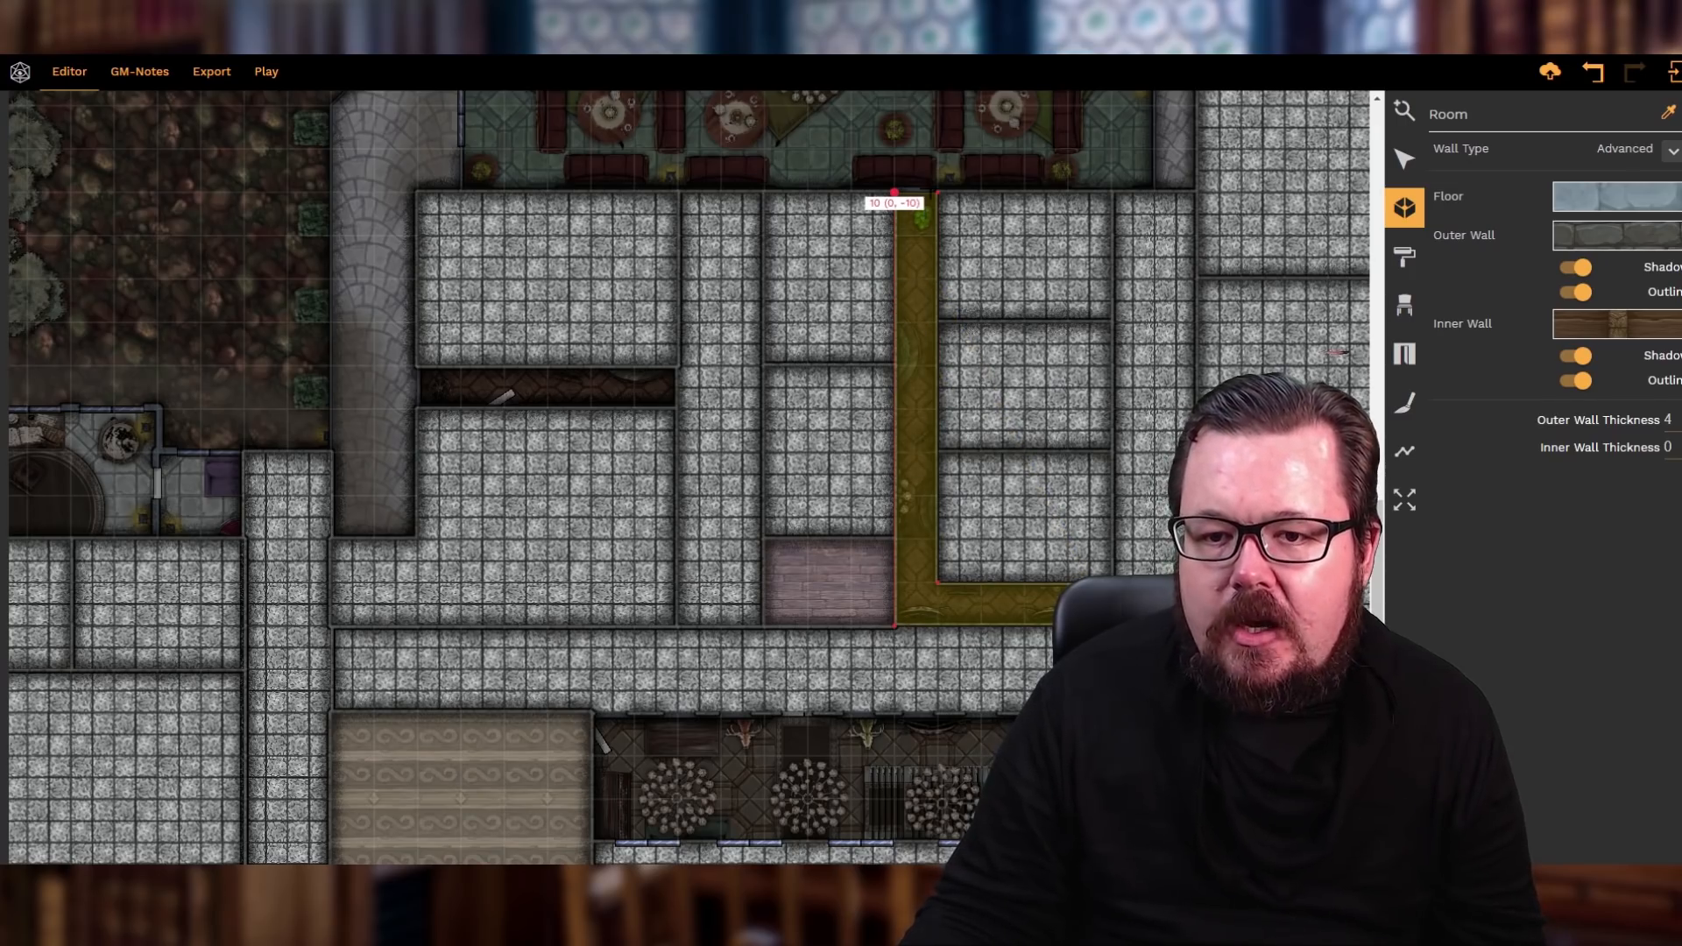
{"action": "left_click", "coordinate": [894, 191]}
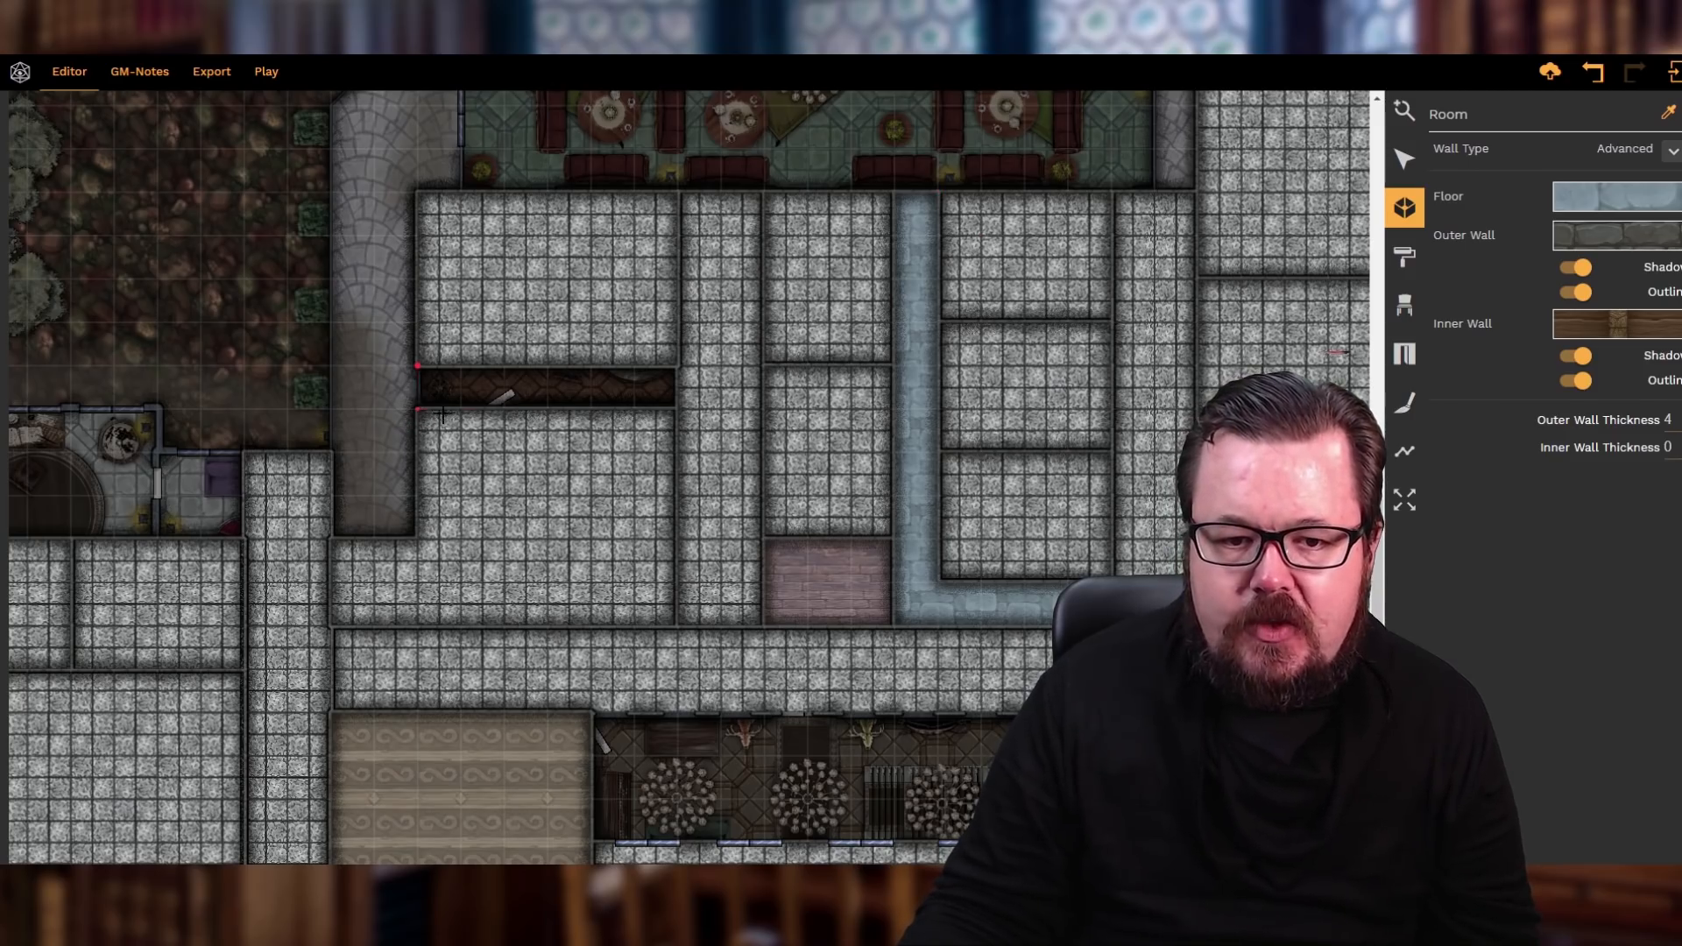
- Draw a 6-by-1-square stone-brick strip over the uncovered gap between the two large rooms beside the cobbled path
{"action": "left_click", "coordinate": [677, 408]}
{"action": "left_click", "coordinate": [677, 367]}
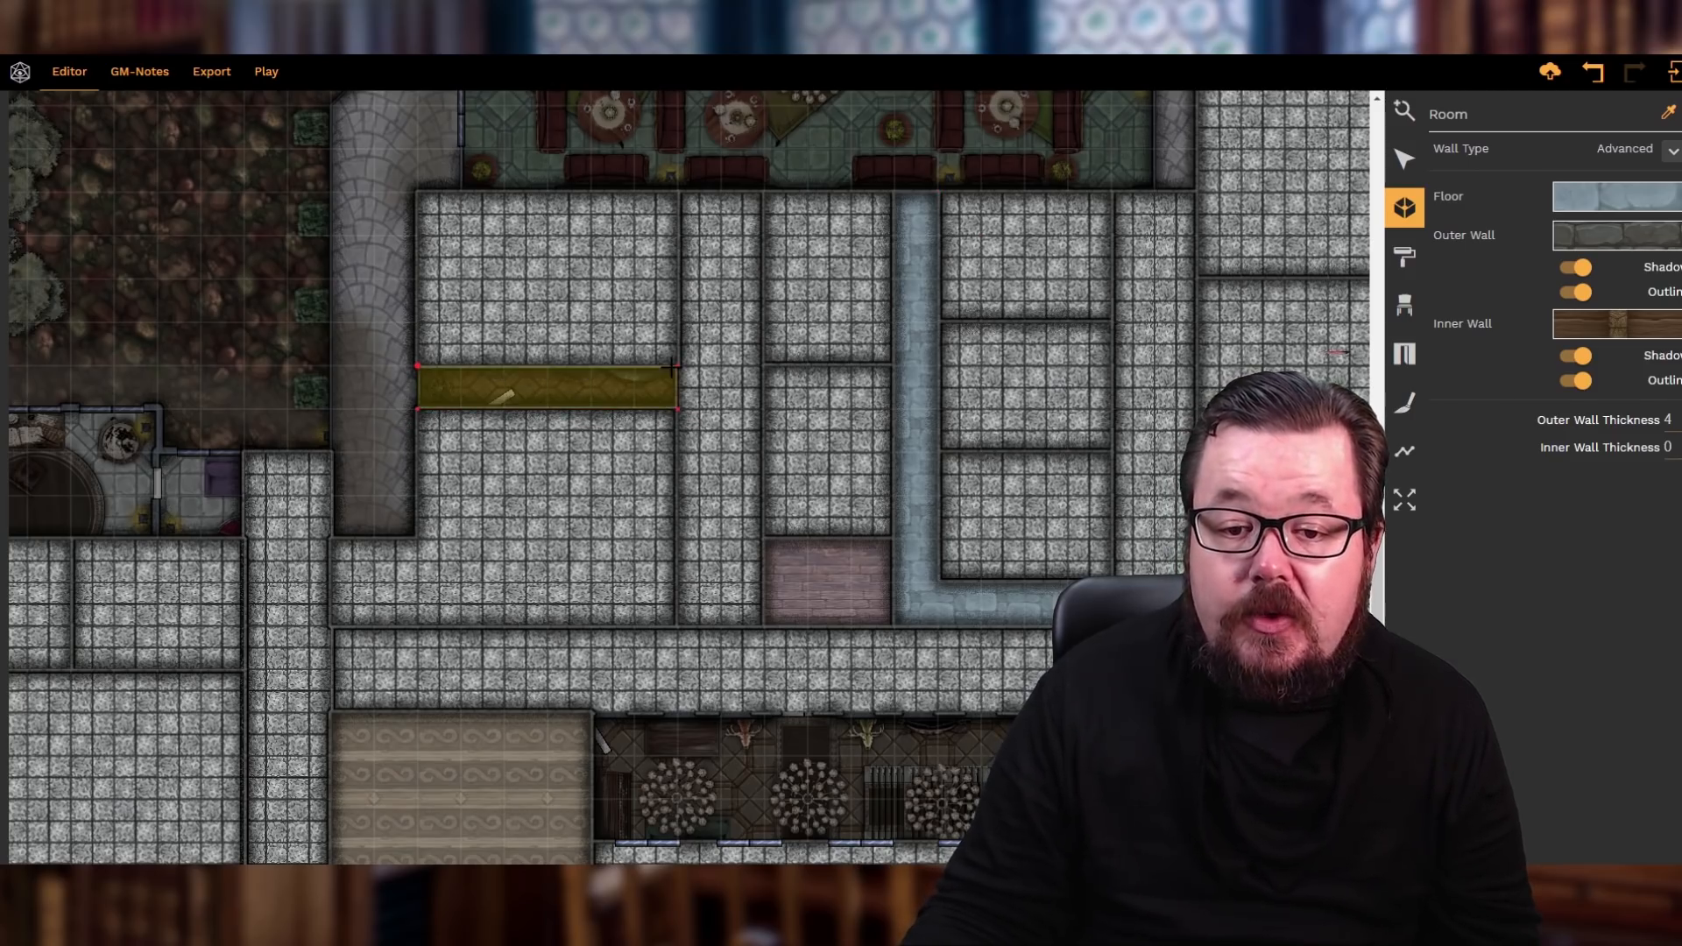
{"action": "left_click", "coordinate": [417, 366]}
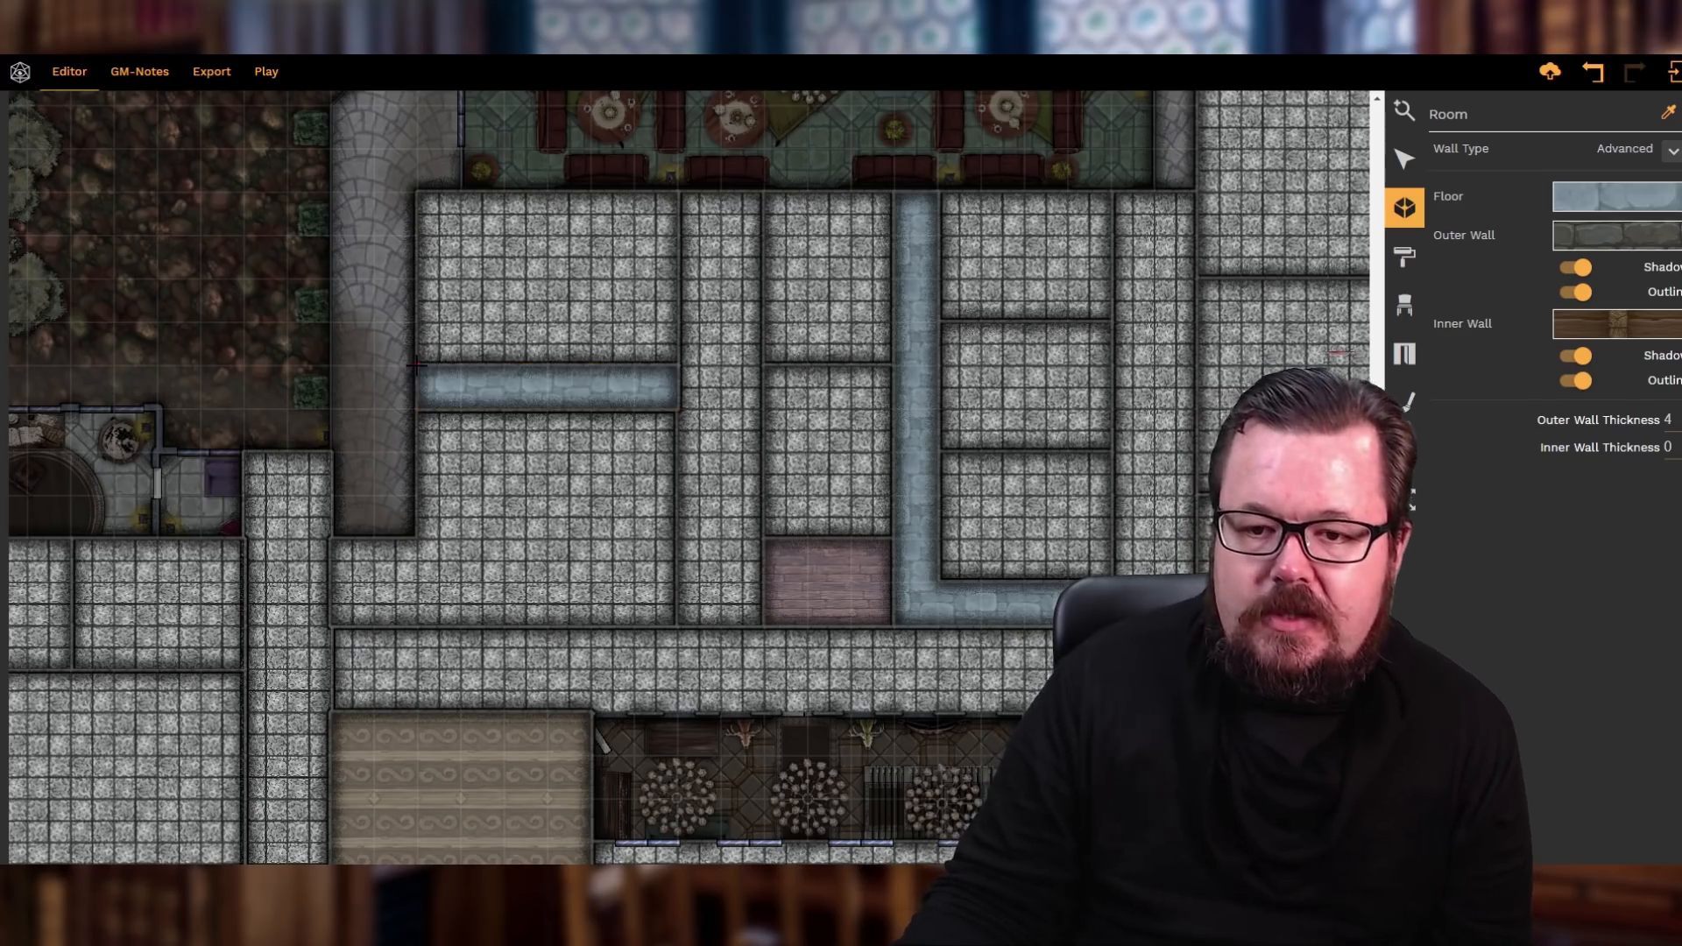
- Place a Single Window at the cobbled-path end of the horizontal stone-brick strip and another at the lounge end of the L-shaped space
{"action": "scroll", "coordinate": [596, 569], "scroll_direction": "down", "scroll_amount": 2}
{"action": "scroll", "coordinate": [951, 802], "scroll_direction": "down", "scroll_amount": 2}
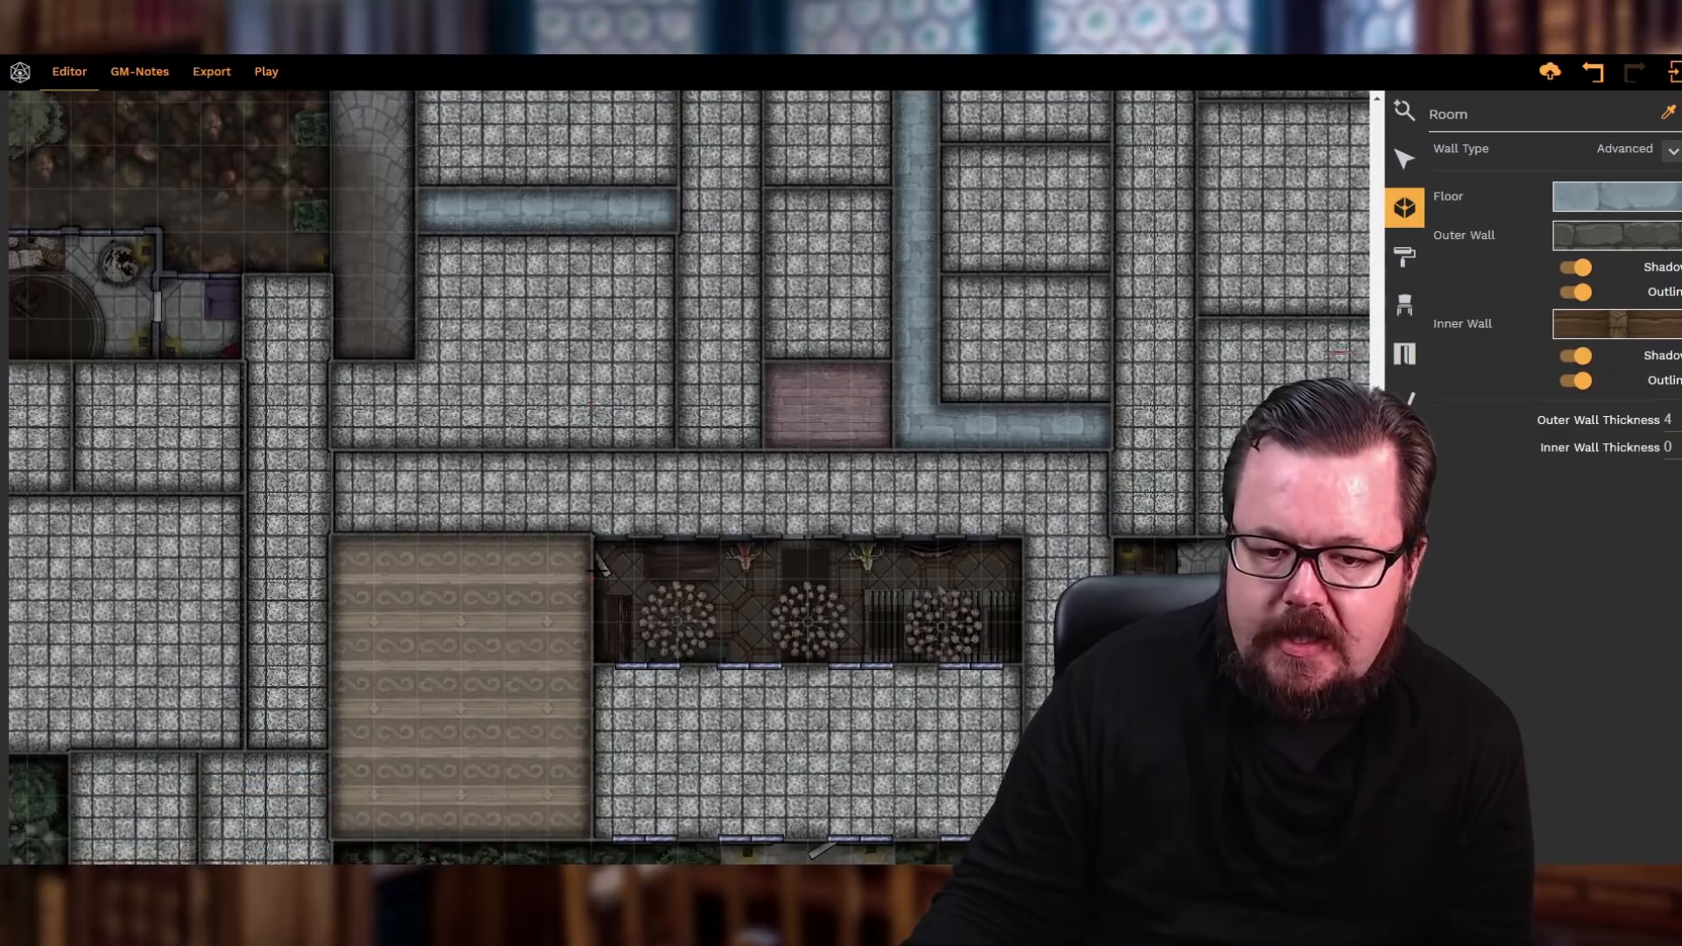
{"action": "scroll", "coordinate": [688, 479], "scroll_direction": "right", "scroll_amount": 6}
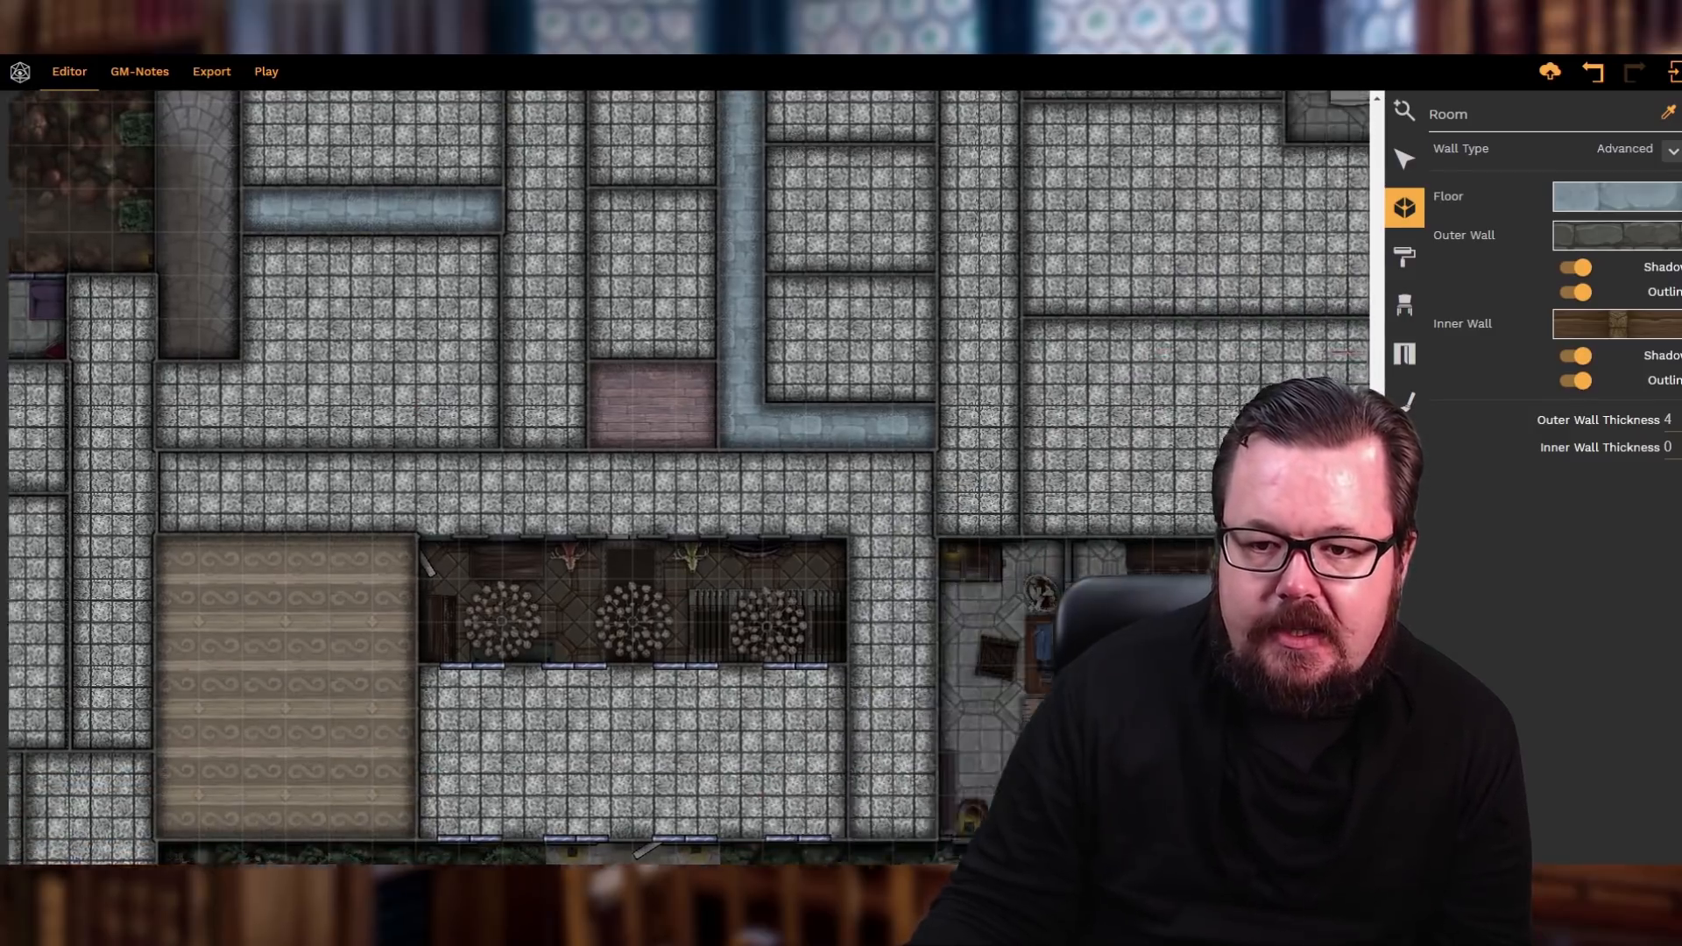
{"action": "scroll", "coordinate": [688, 479], "scroll_direction": "left", "scroll_amount": 6}
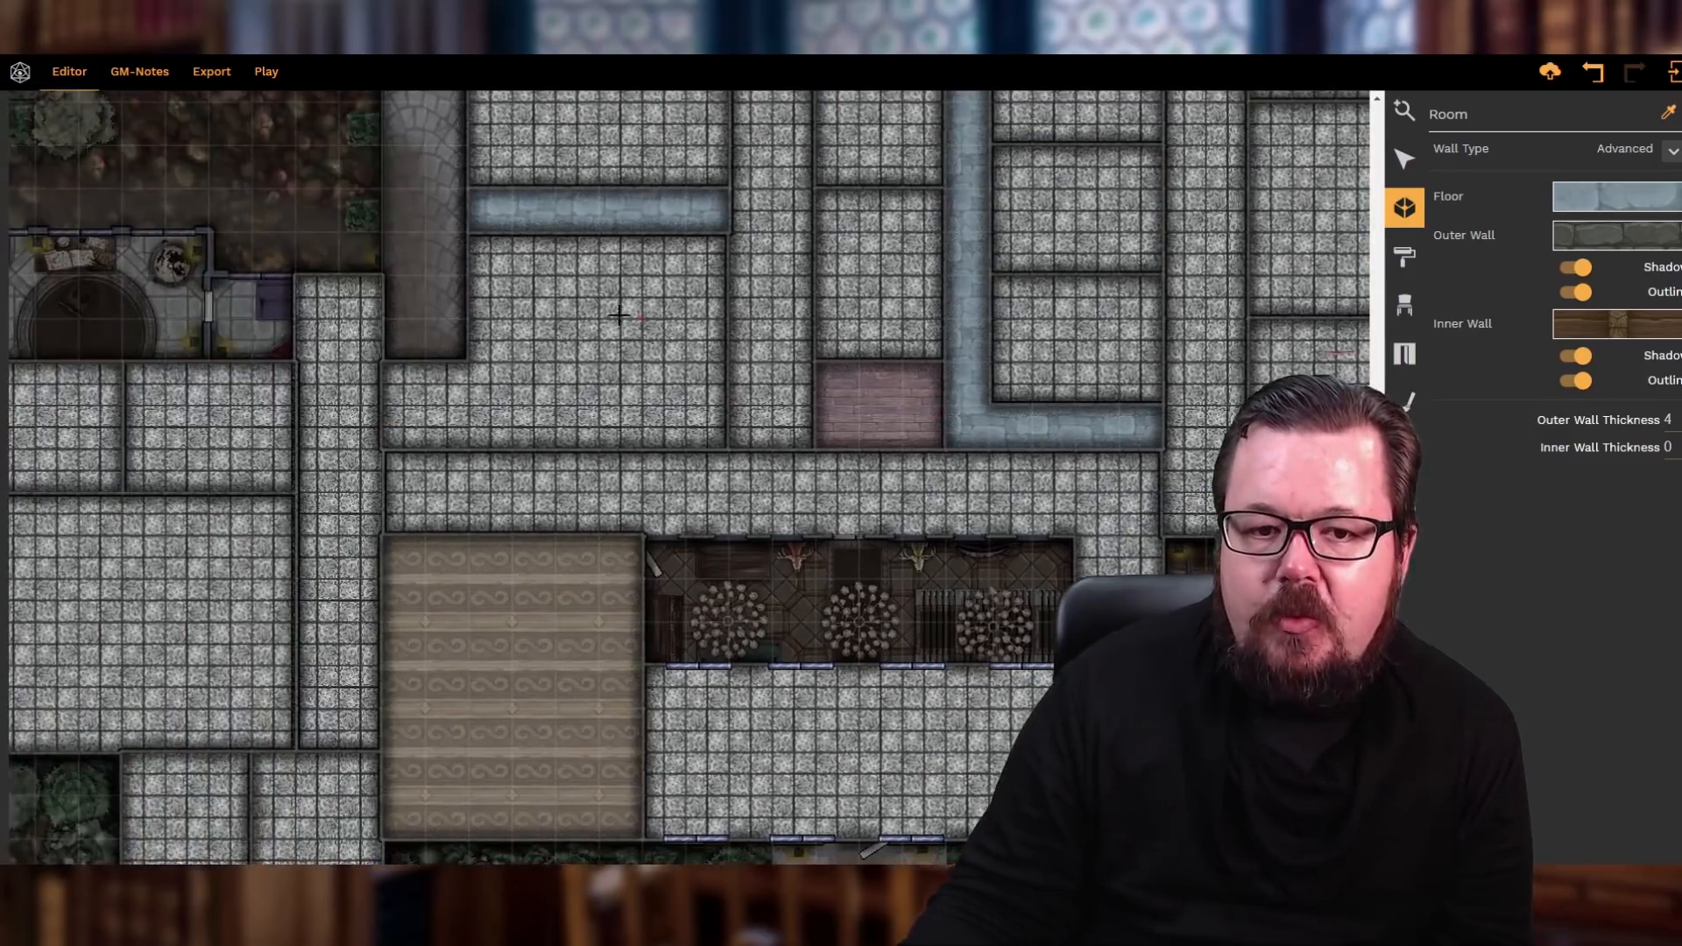
{"action": "scroll", "coordinate": [975, 320], "scroll_direction": "up", "scroll_amount": 4}
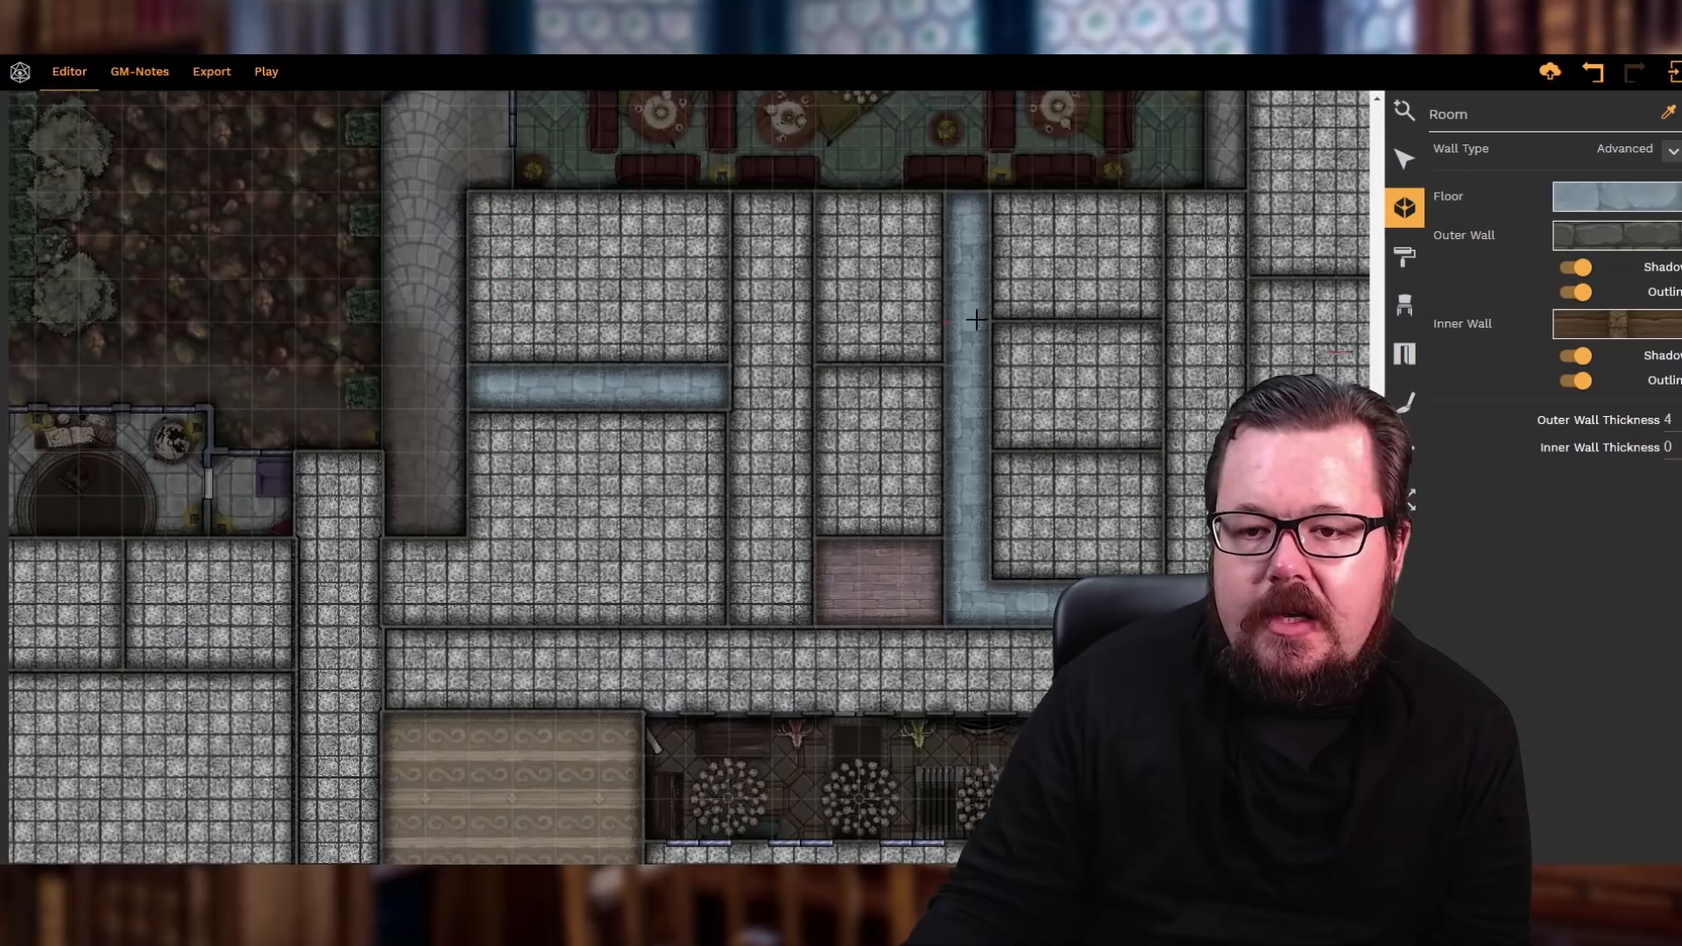
{"action": "left_click", "coordinate": [1405, 352]}
{"action": "scroll", "coordinate": [1520, 420], "scroll_direction": "down", "scroll_amount": 3}
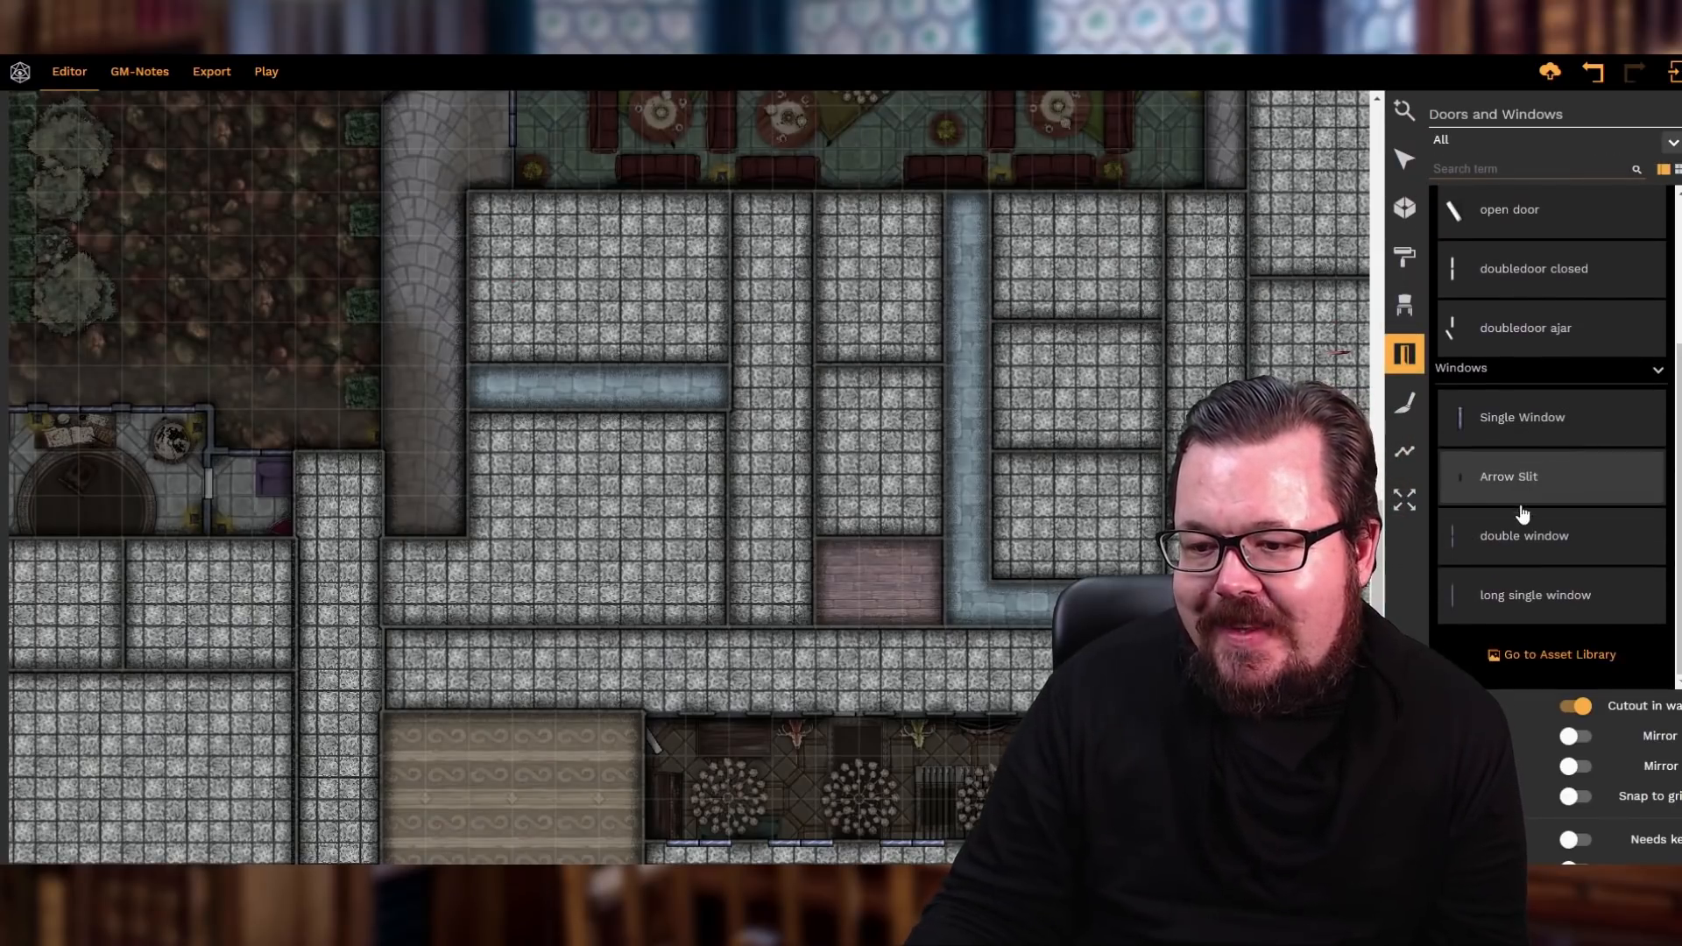
{"action": "left_click", "coordinate": [1479, 427]}
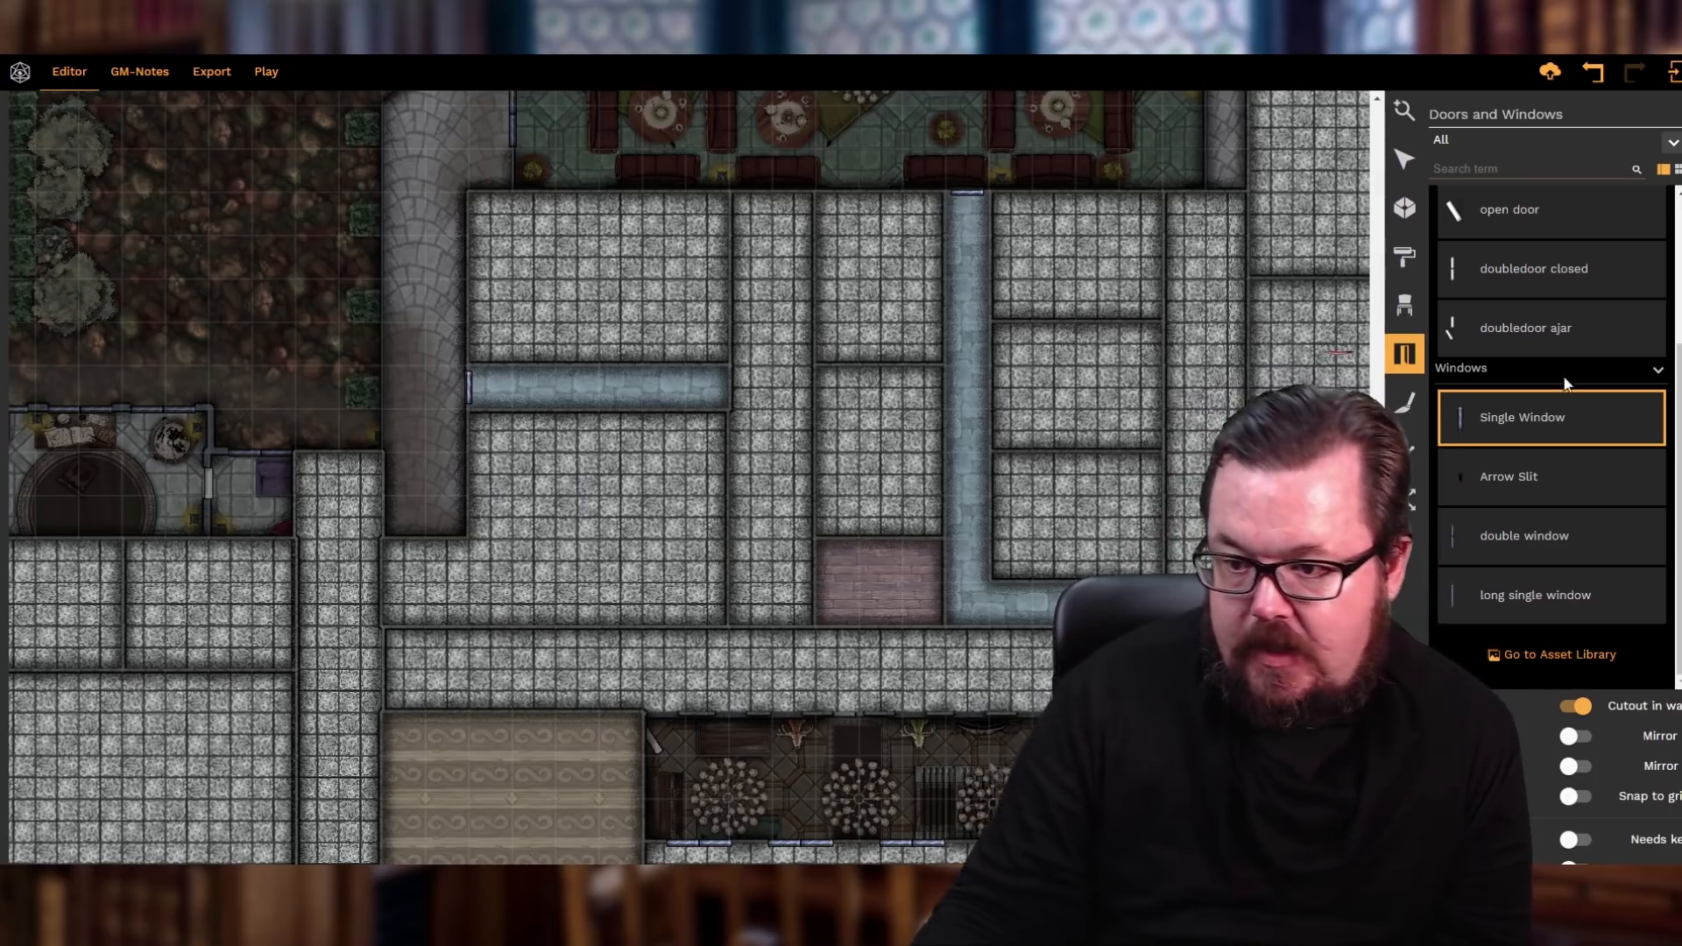
- Add a double window to the left wall and another to the lower wall of the oak parquet room
{"action": "left_click", "coordinate": [1533, 535]}
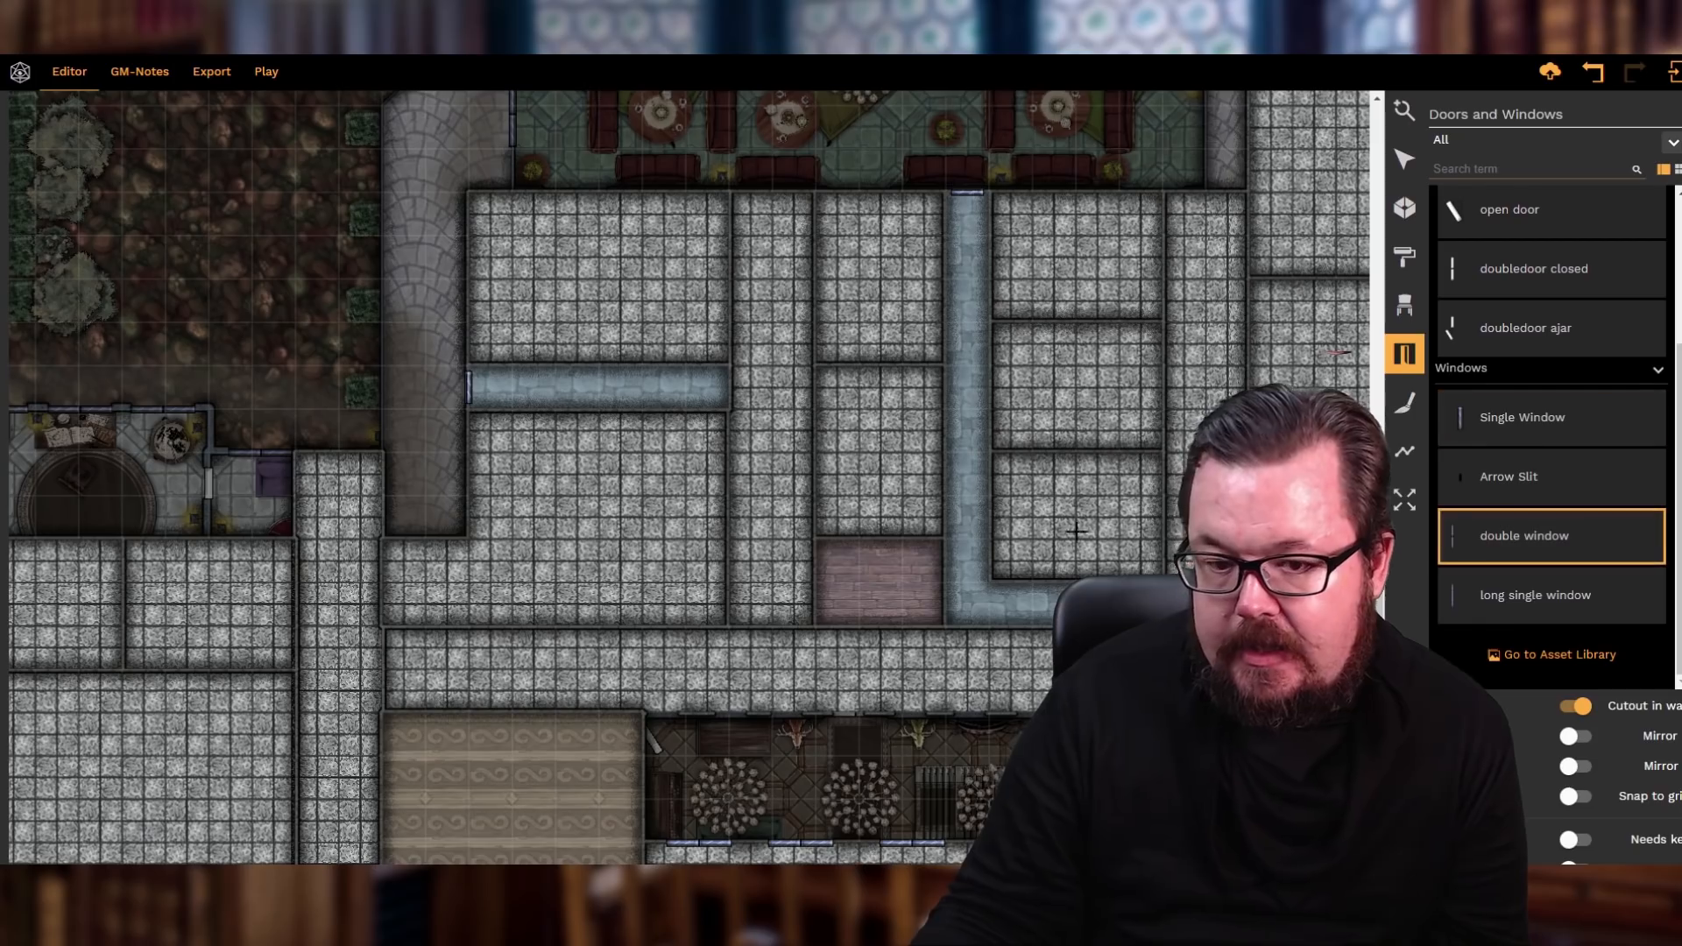
{"action": "left_click", "coordinate": [813, 576]}
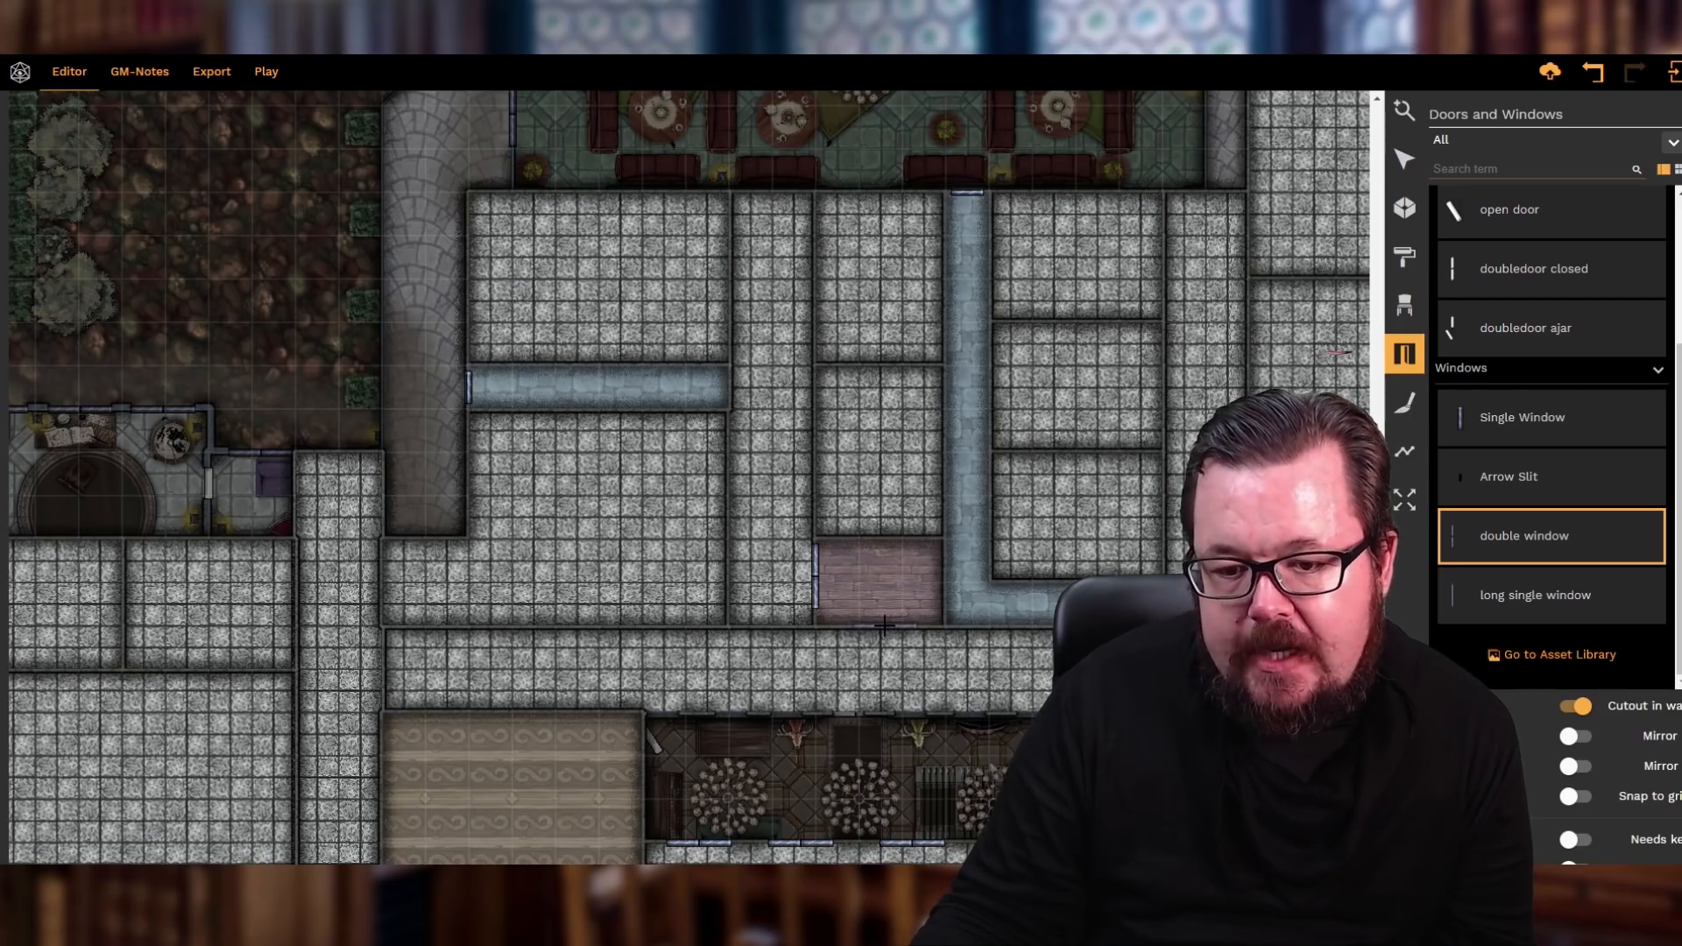
{"action": "left_click", "coordinate": [884, 625]}
{"action": "scroll", "coordinate": [125, 265], "scroll_direction": "up", "scroll_amount": 4}
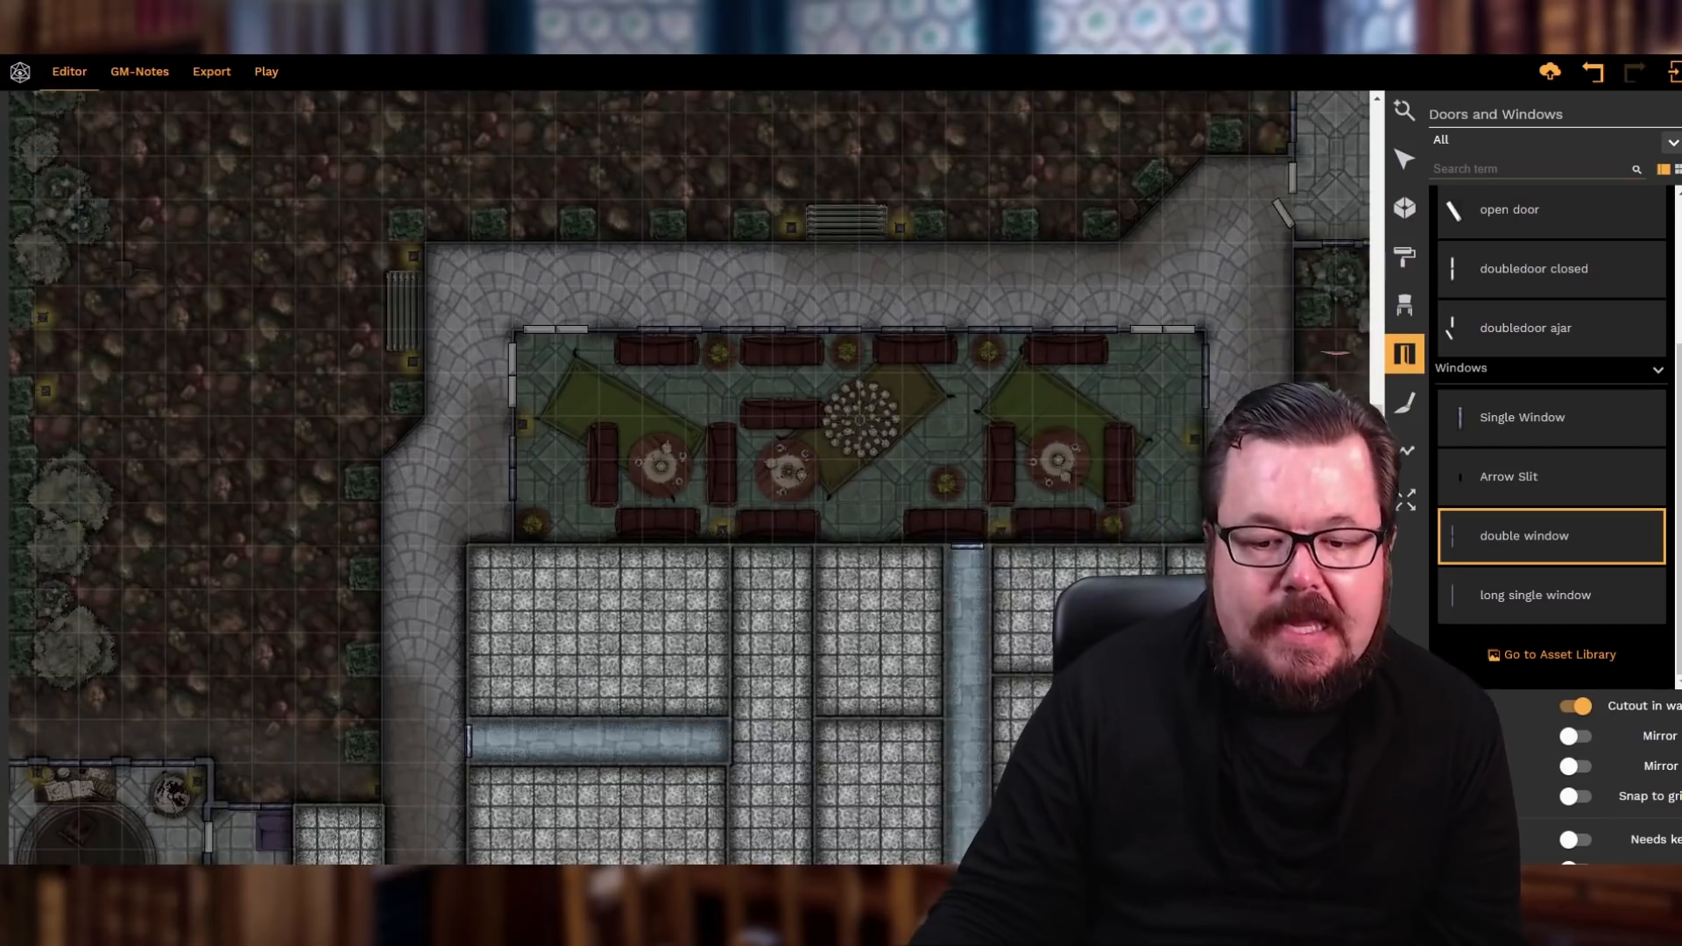
{"action": "scroll", "coordinate": [689, 478], "scroll_direction": "left", "scroll_amount": 8}
{"action": "scroll", "coordinate": [170, 524], "scroll_direction": "right", "scroll_amount": 1}
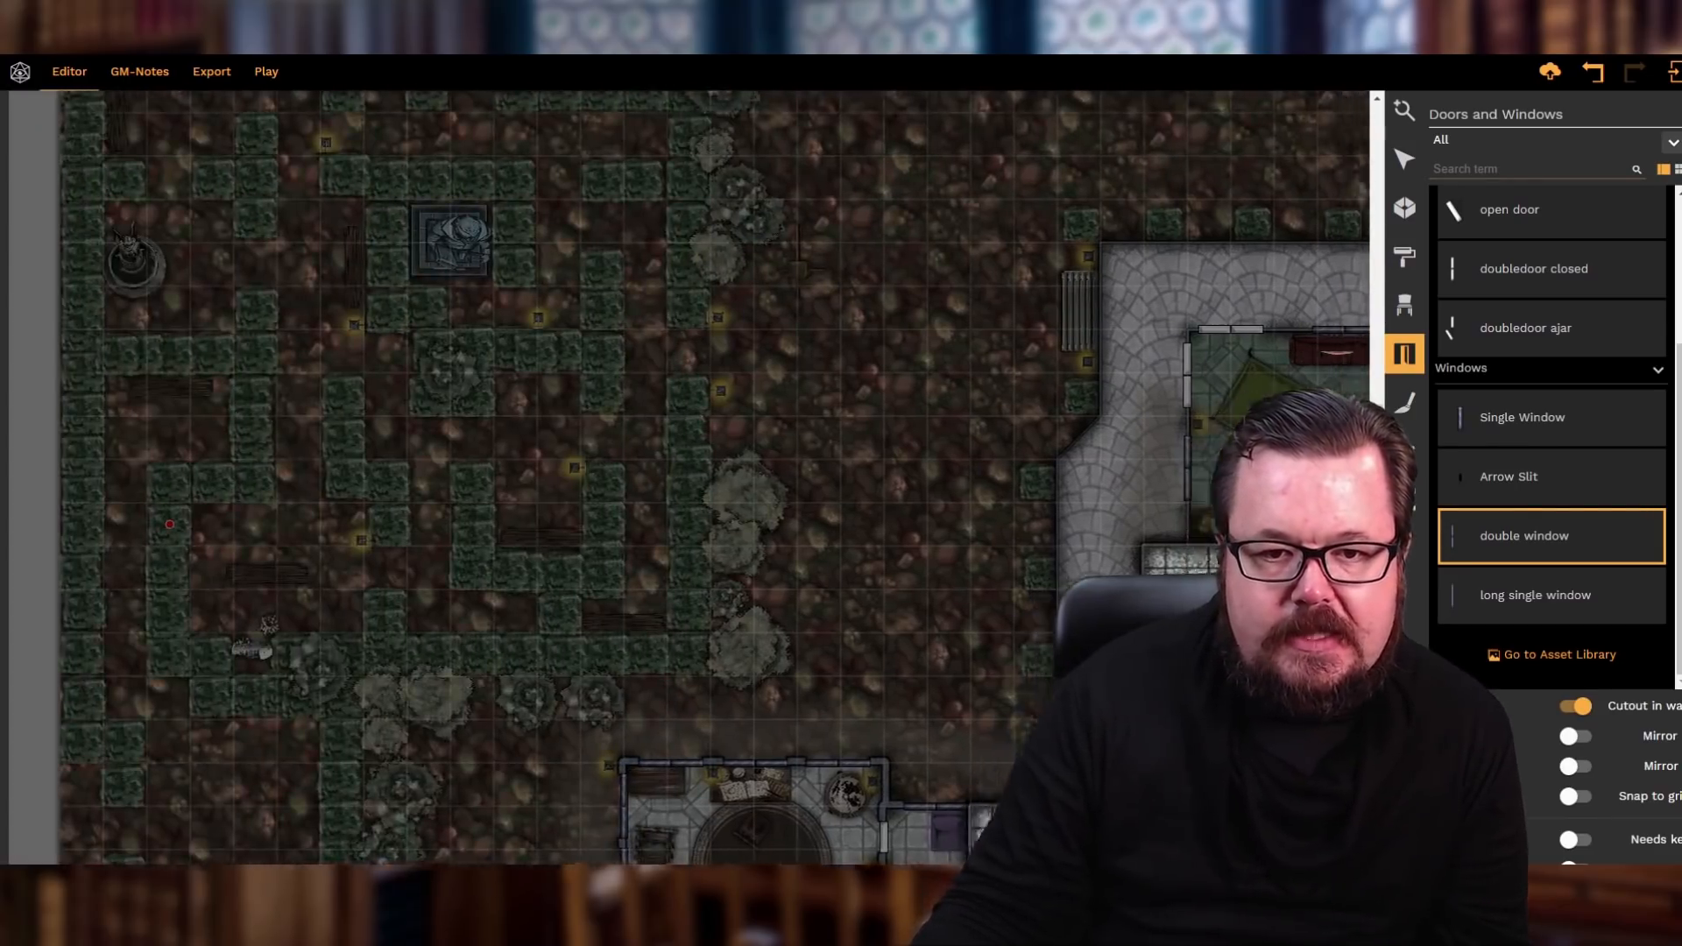
{"action": "scroll", "coordinate": [170, 524], "scroll_direction": "right", "scroll_amount": 10}
{"action": "scroll", "coordinate": [502, 817], "scroll_direction": "down", "scroll_amount": 1}
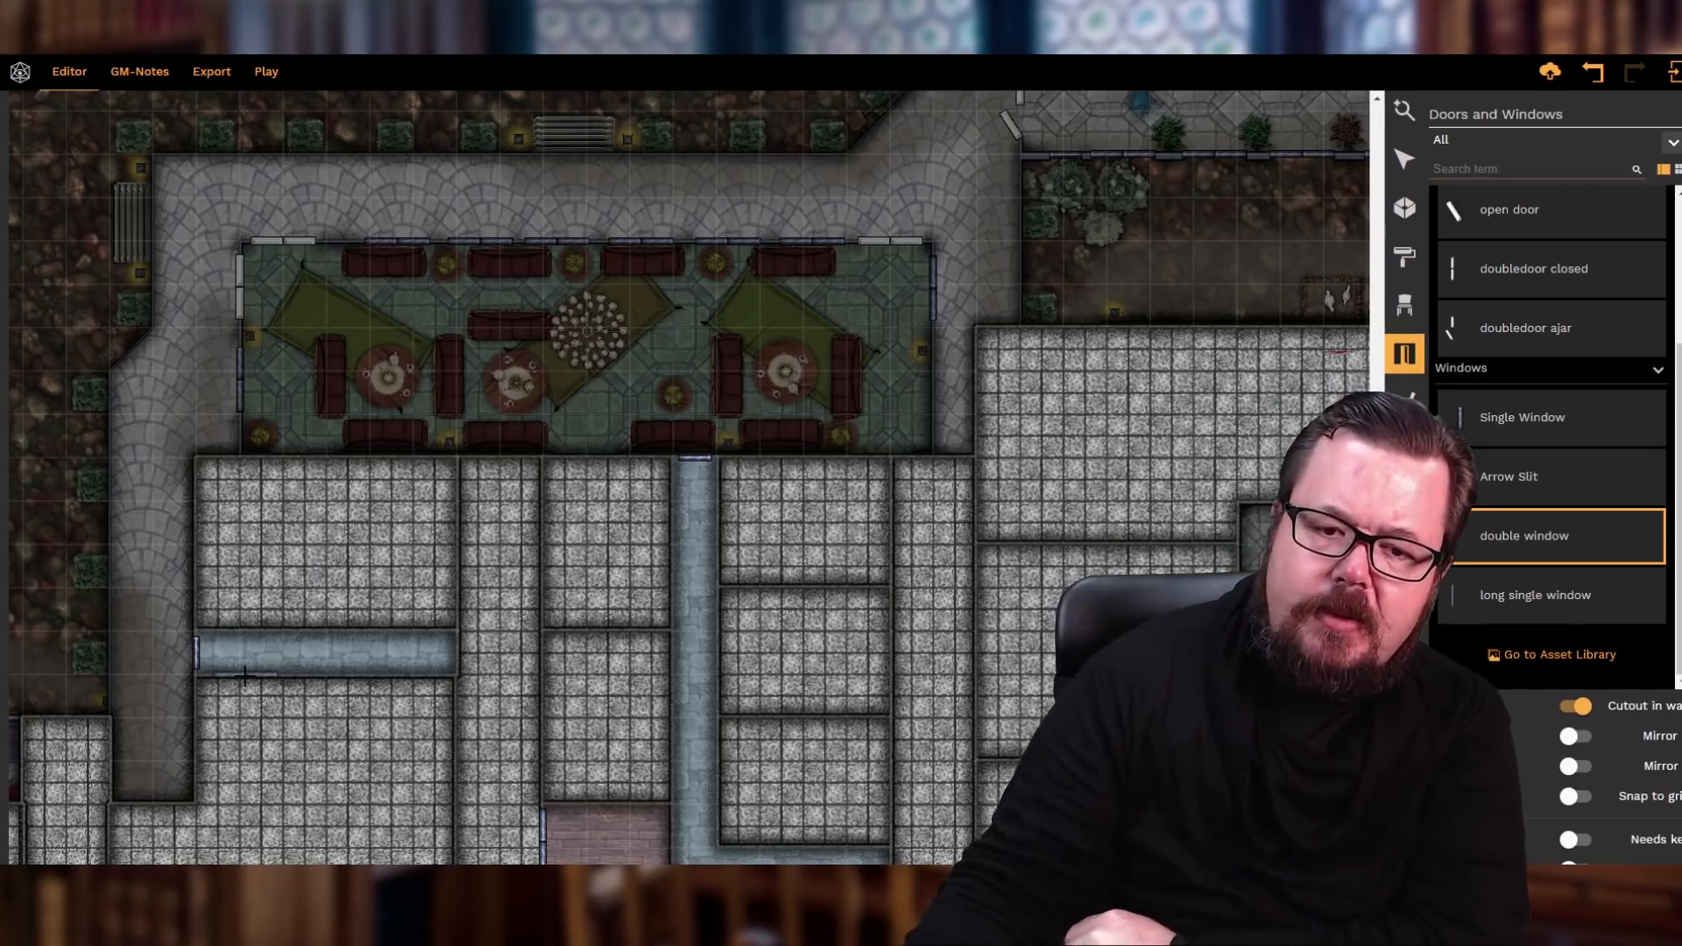
{"action": "scroll", "coordinate": [254, 671], "scroll_direction": "down", "scroll_amount": 3}
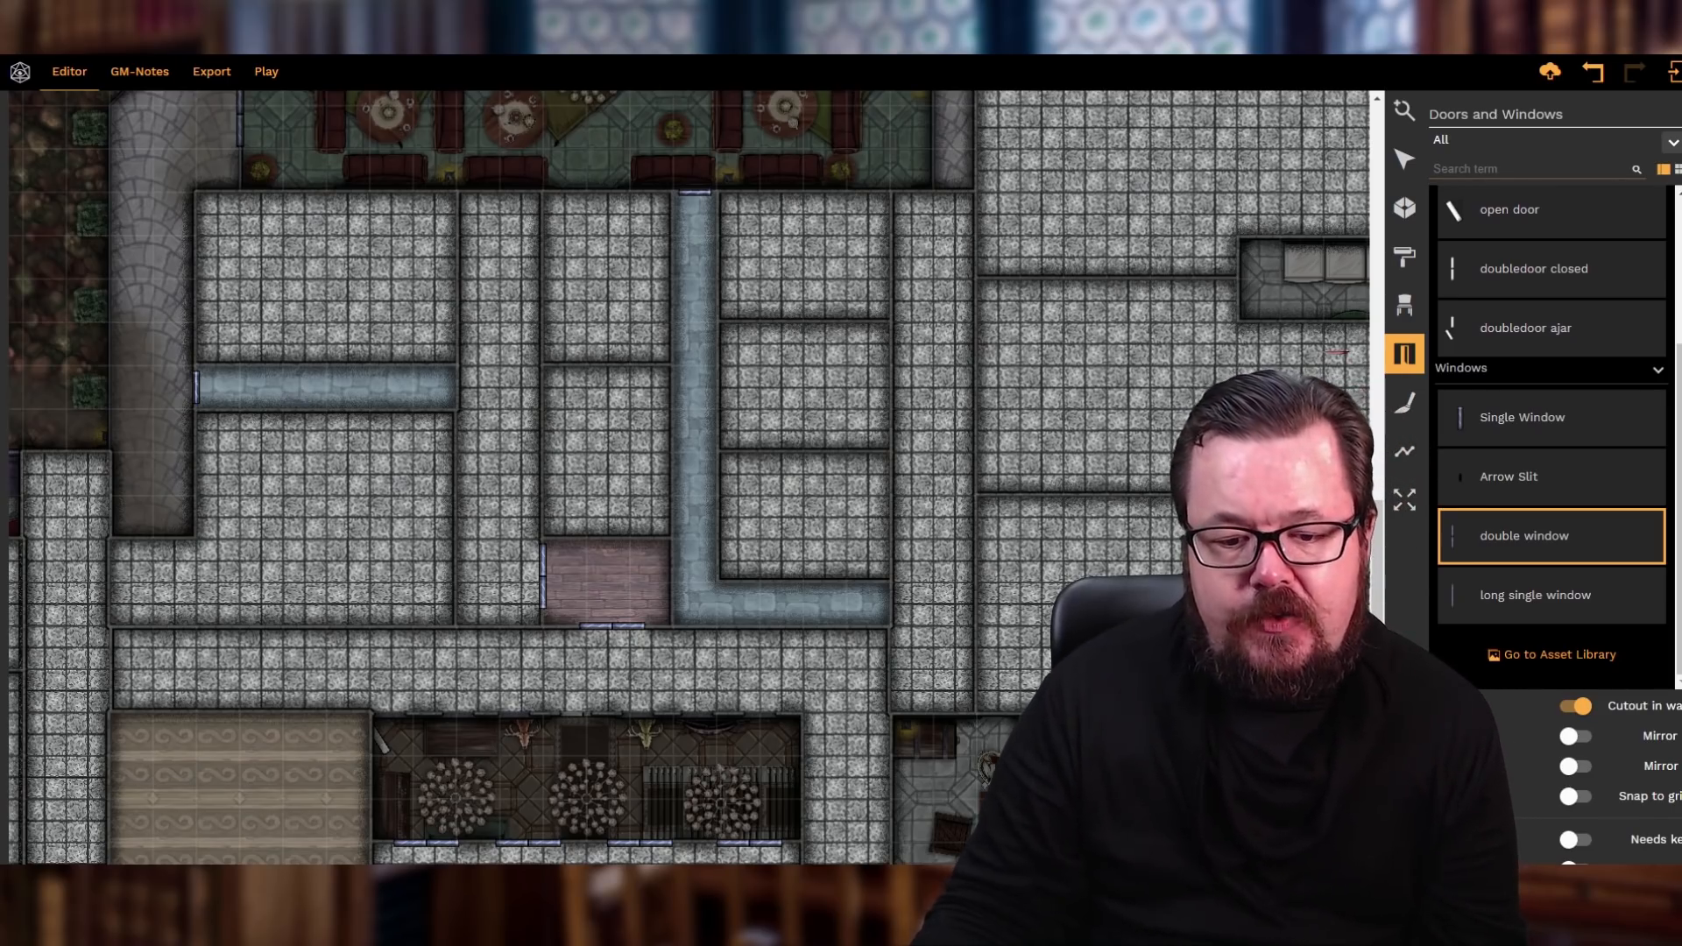
- Set the floor texture for new rooms to Old oak parquet from the Worked Wood textures
{"action": "scroll", "coordinate": [366, 799], "scroll_direction": "left", "scroll_amount": 8}
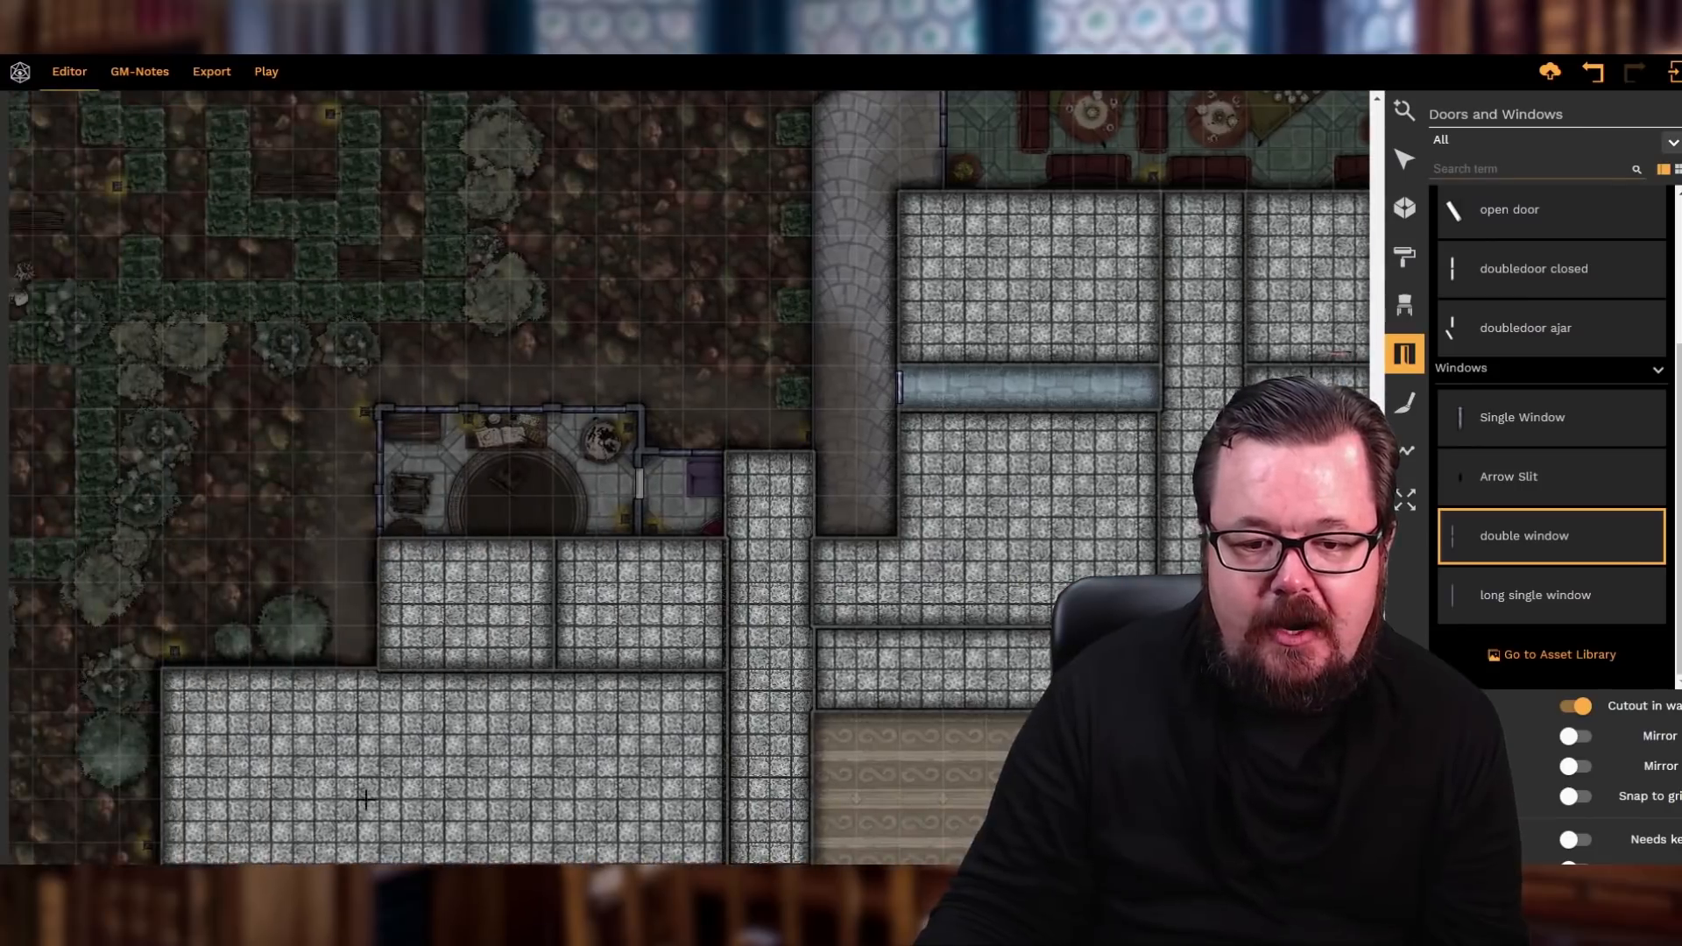
{"action": "scroll", "coordinate": [559, 614], "scroll_direction": "down", "scroll_amount": 2}
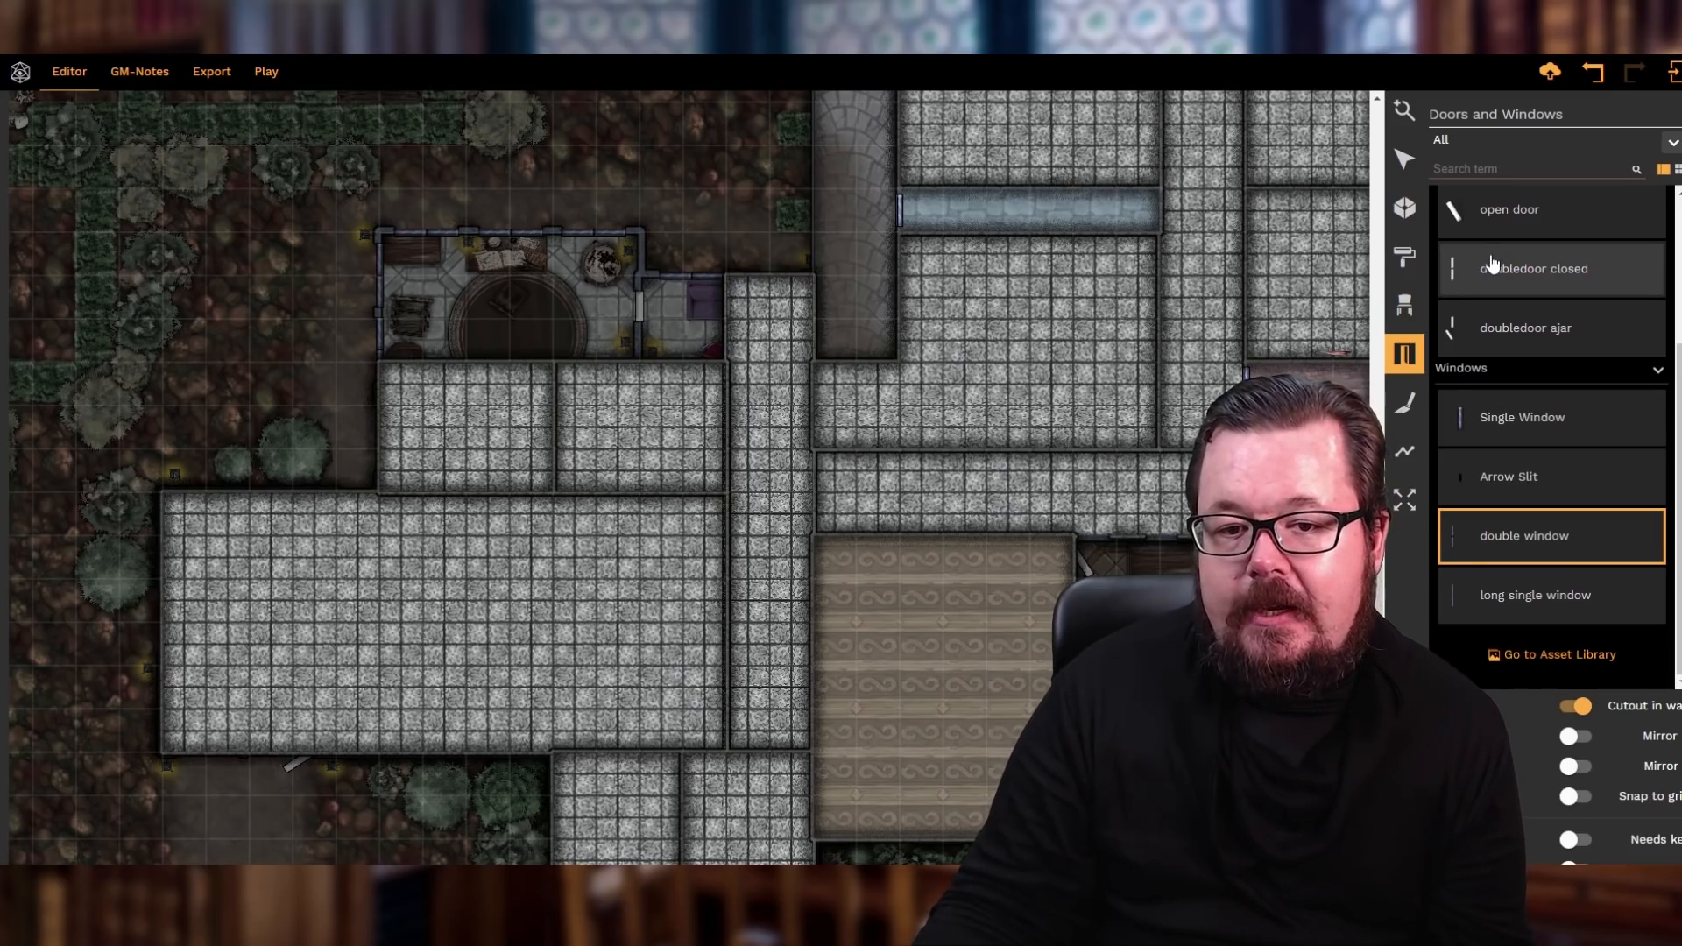
{"action": "left_click", "coordinate": [1405, 208]}
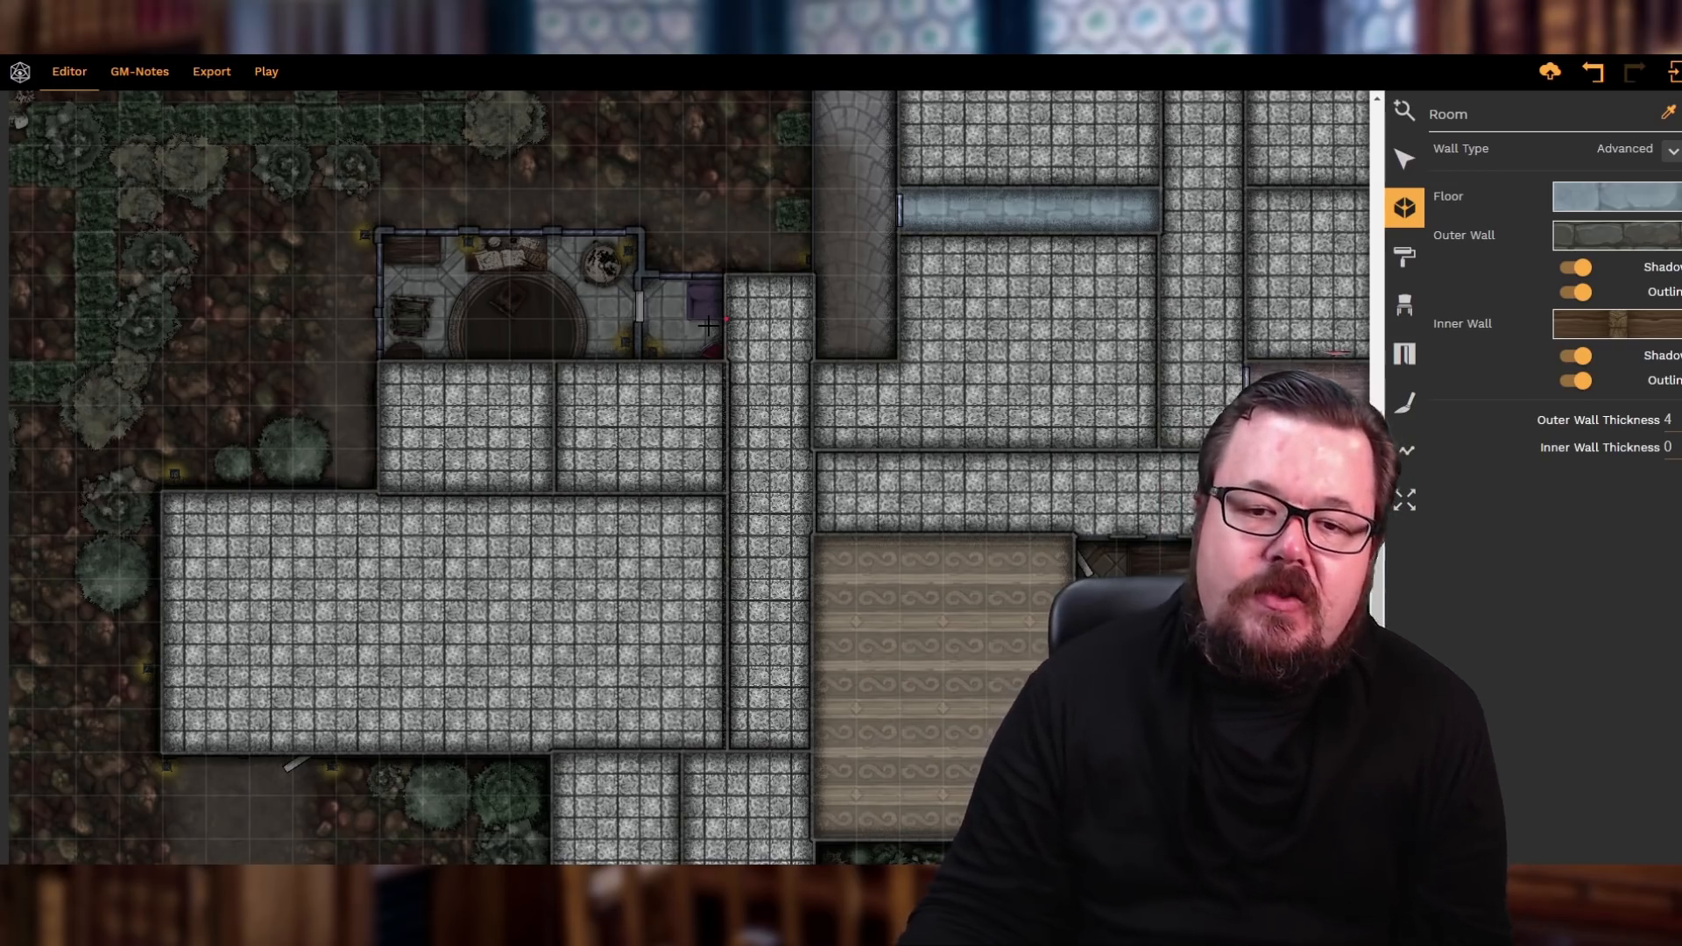
{"action": "left_click", "coordinate": [1626, 201]}
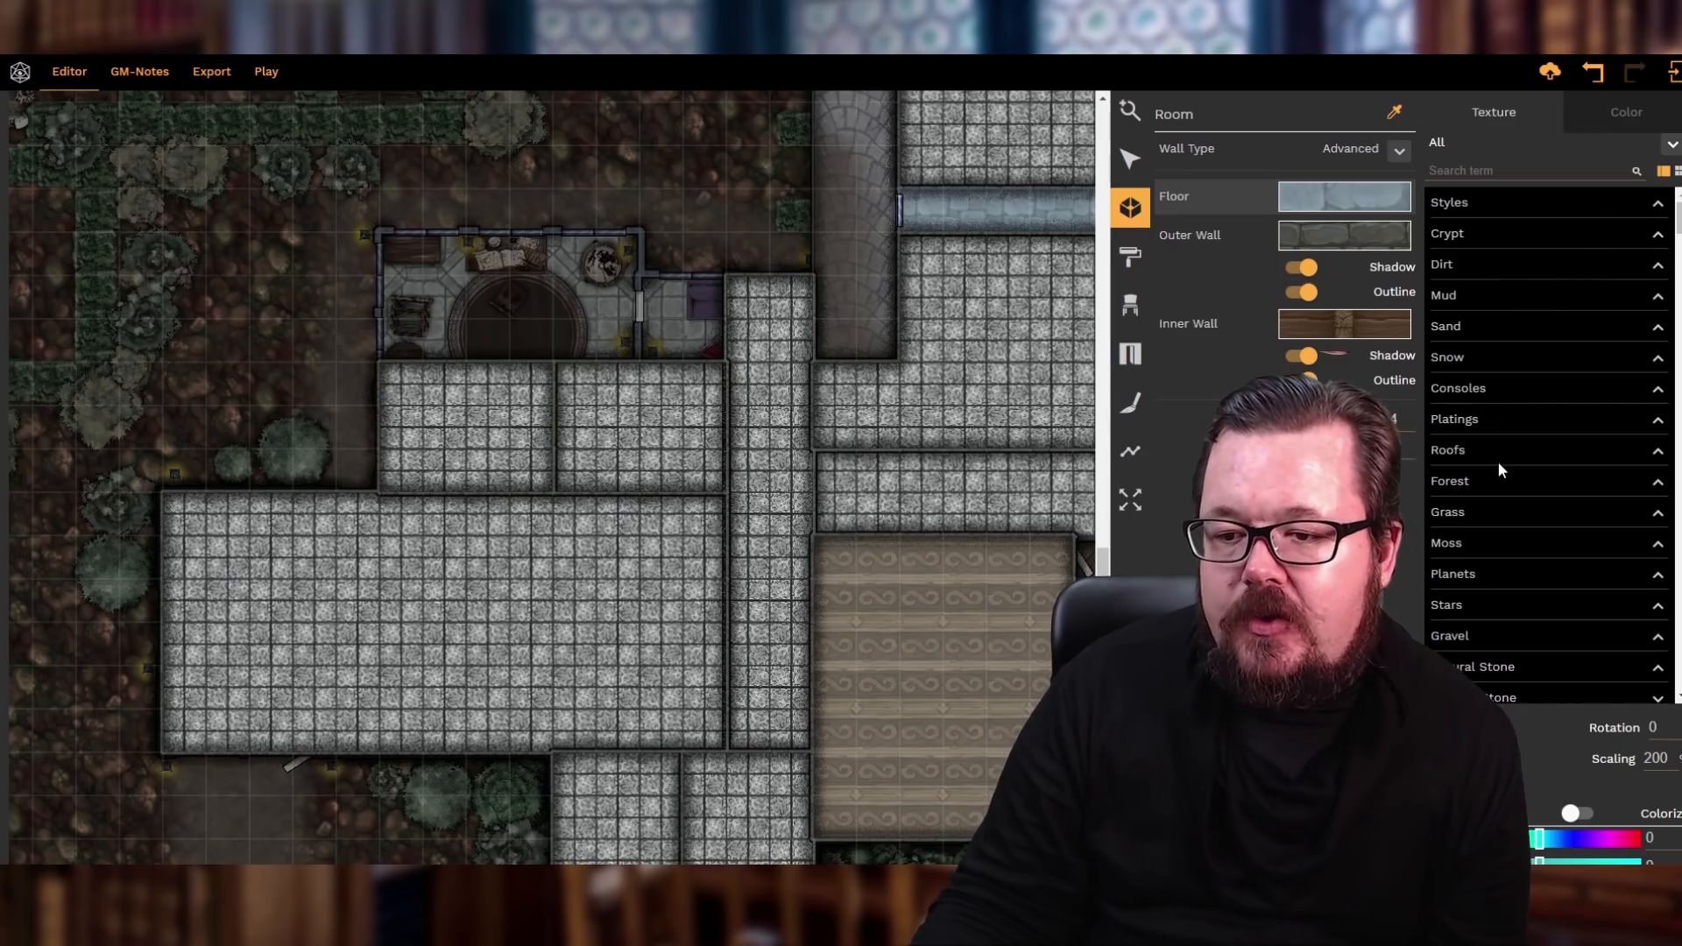
{"action": "scroll", "coordinate": [1497, 462], "scroll_direction": "down", "scroll_amount": 7}
{"action": "scroll", "coordinate": [1498, 461], "scroll_direction": "down", "scroll_amount": 2}
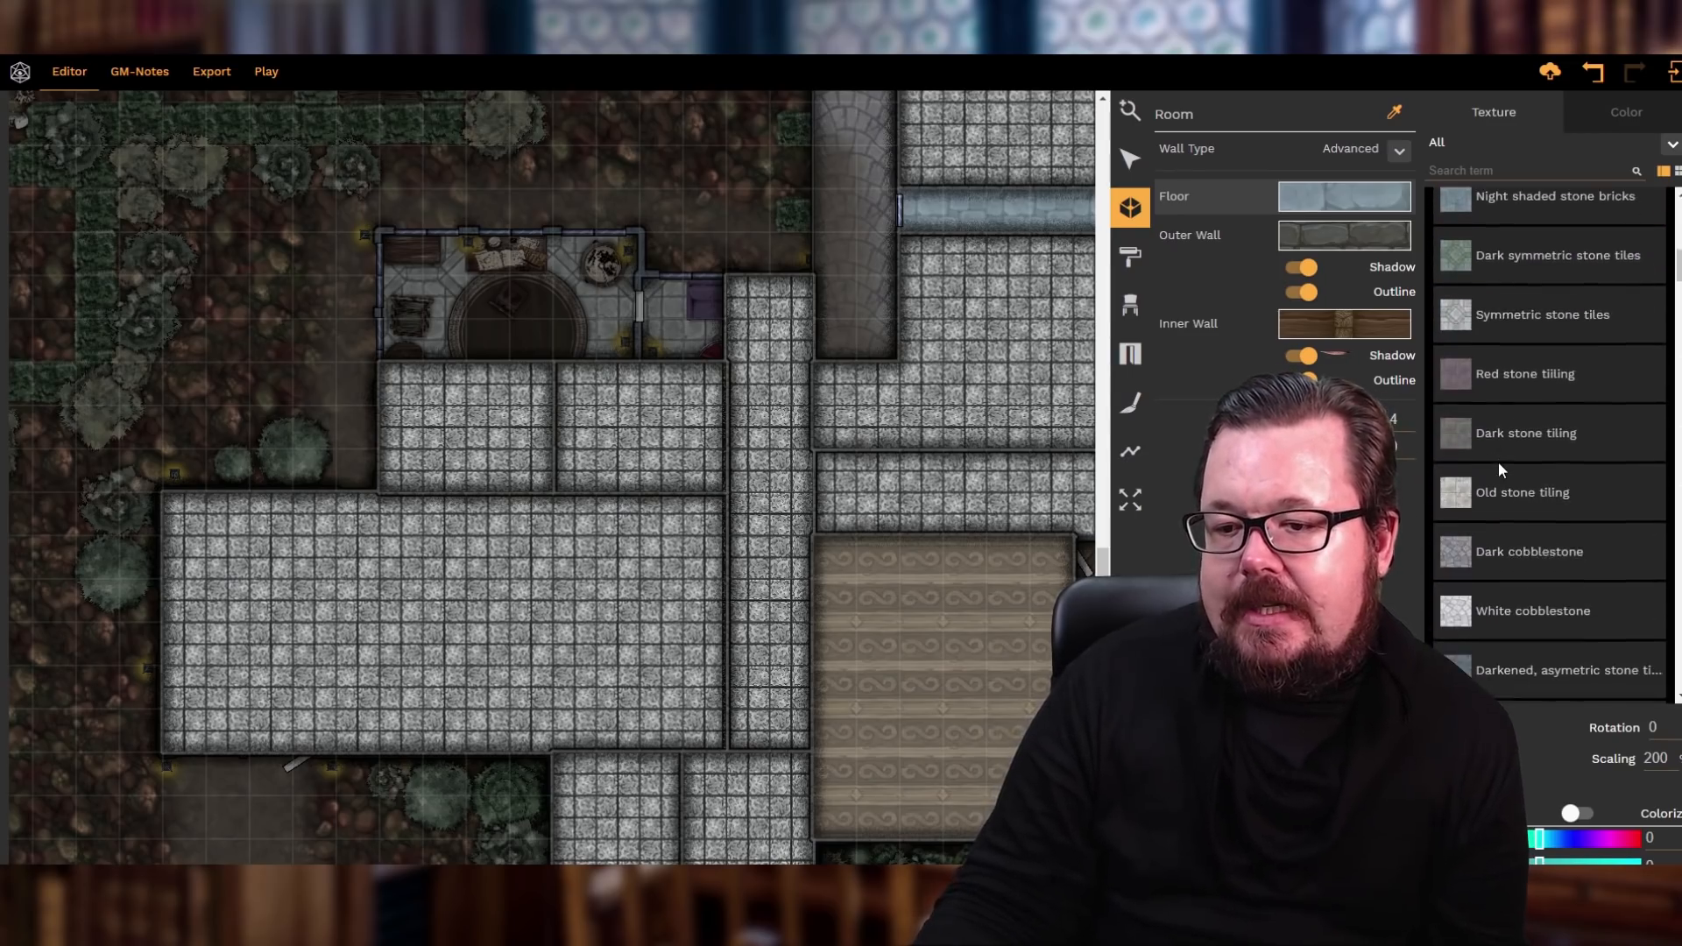
{"action": "scroll", "coordinate": [1498, 460], "scroll_direction": "up", "scroll_amount": 6}
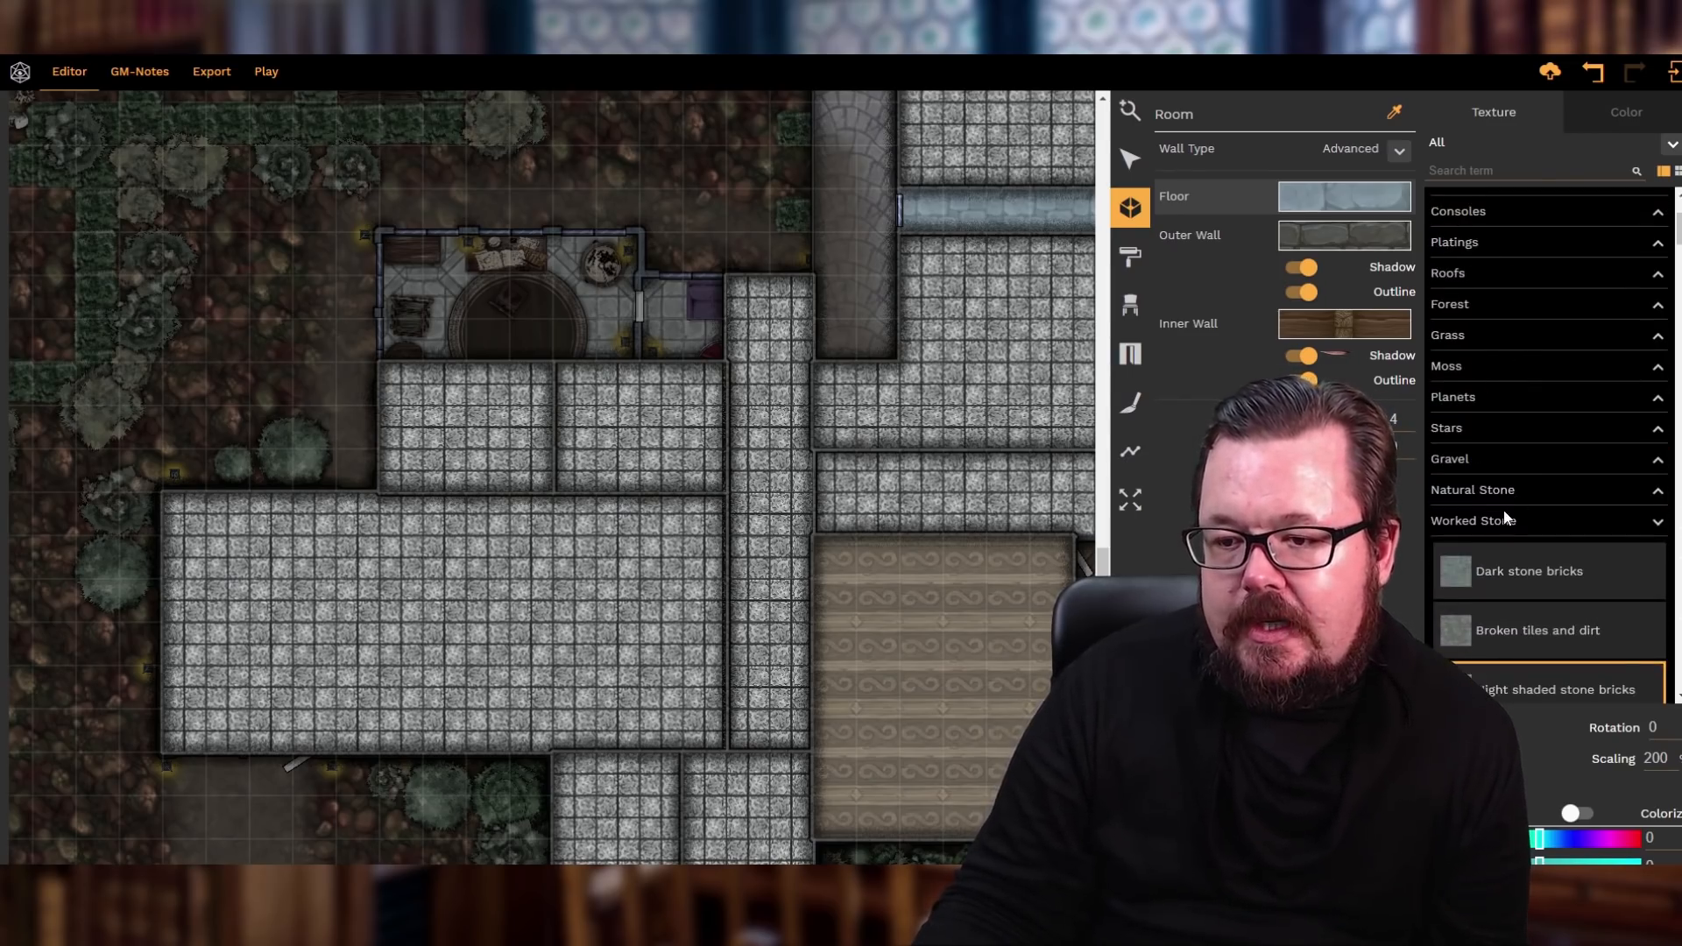
{"action": "left_click", "coordinate": [1503, 519]}
{"action": "scroll", "coordinate": [1503, 517], "scroll_direction": "down", "scroll_amount": 2}
{"action": "left_click", "coordinate": [1505, 525]}
{"action": "scroll", "coordinate": [1506, 554], "scroll_direction": "down", "scroll_amount": 3}
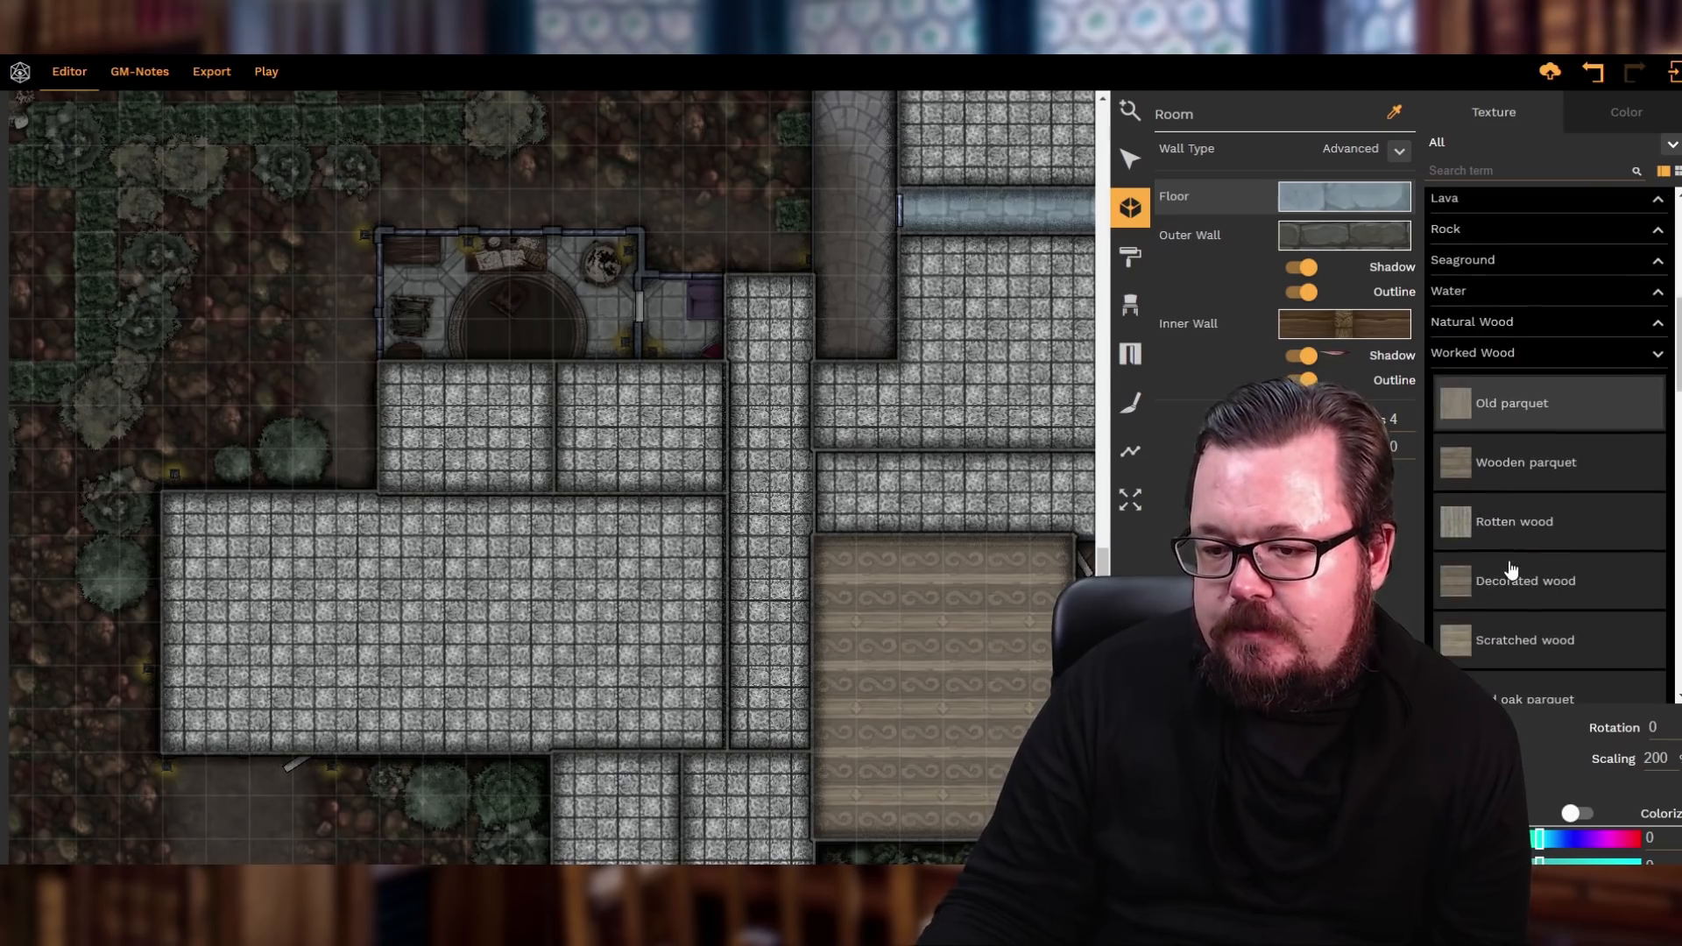
{"action": "scroll", "coordinate": [1510, 570], "scroll_direction": "down", "scroll_amount": 2}
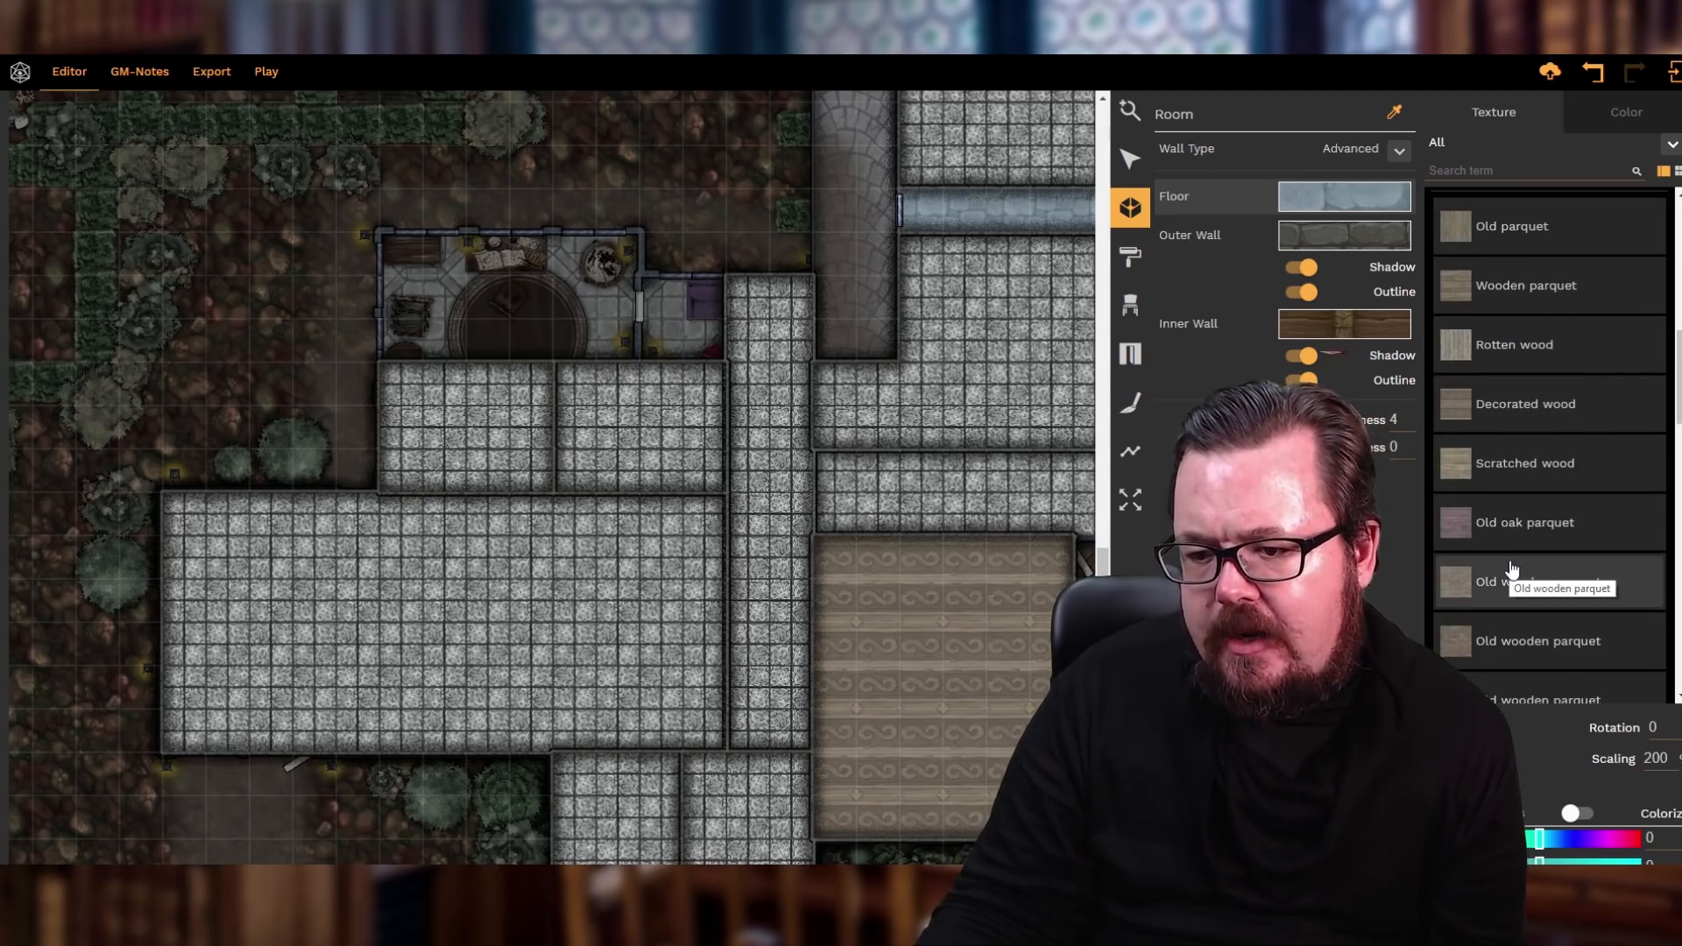
{"action": "scroll", "coordinate": [1510, 568], "scroll_direction": "down", "scroll_amount": 1}
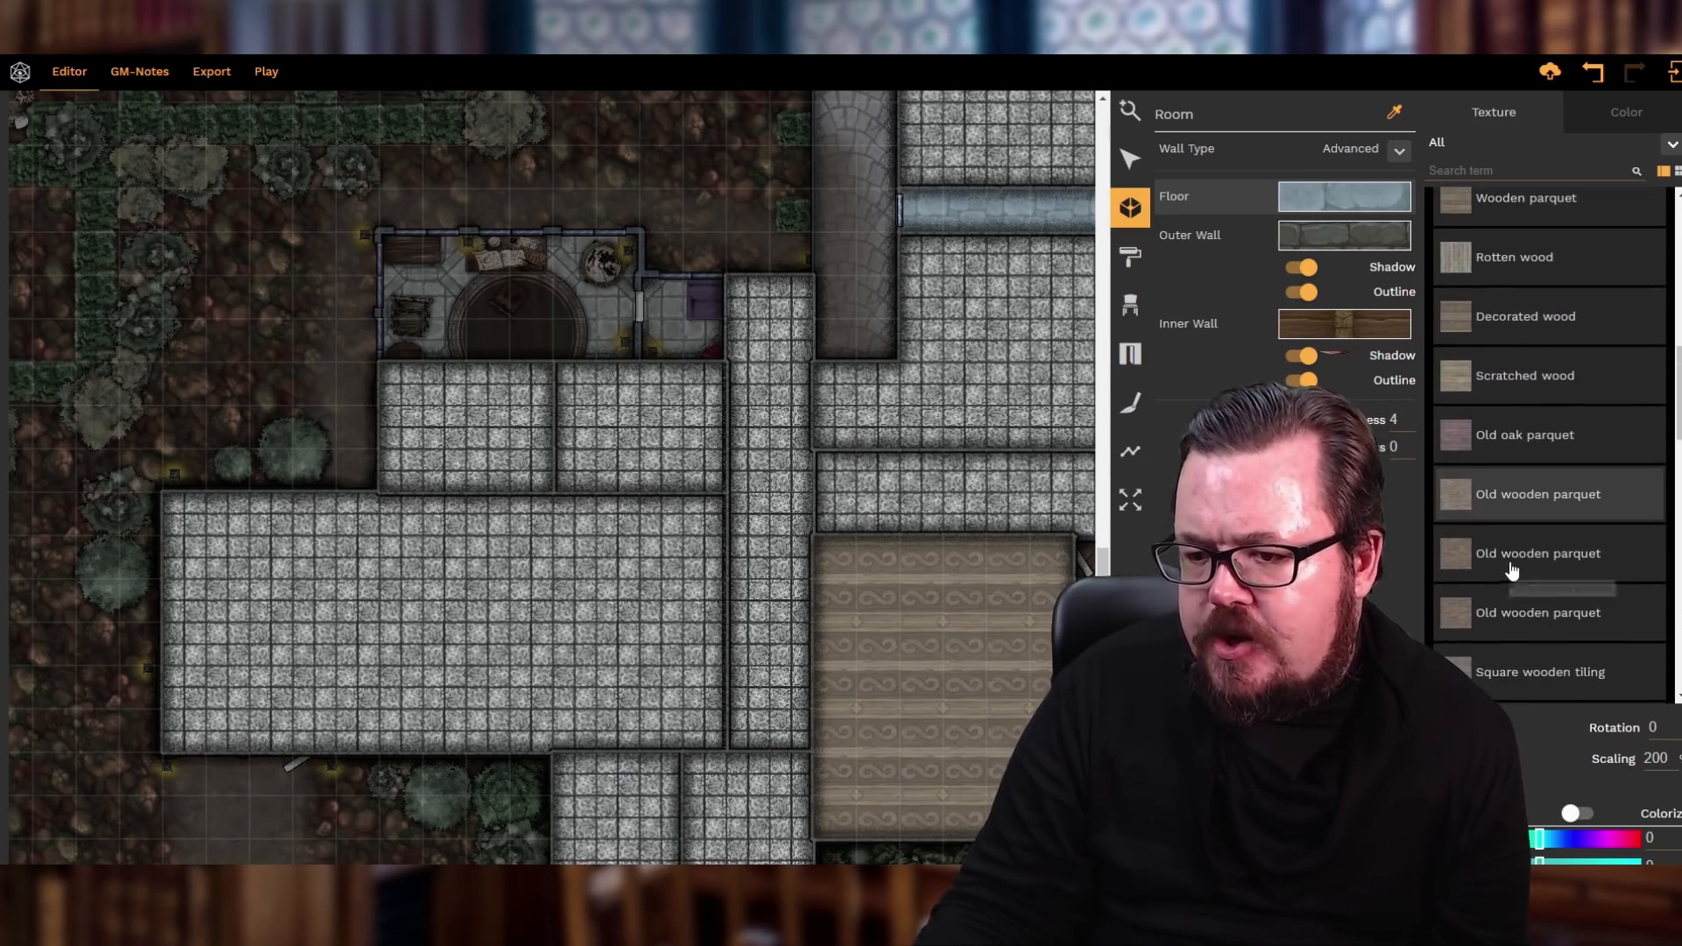
{"action": "left_click", "coordinate": [1512, 435]}
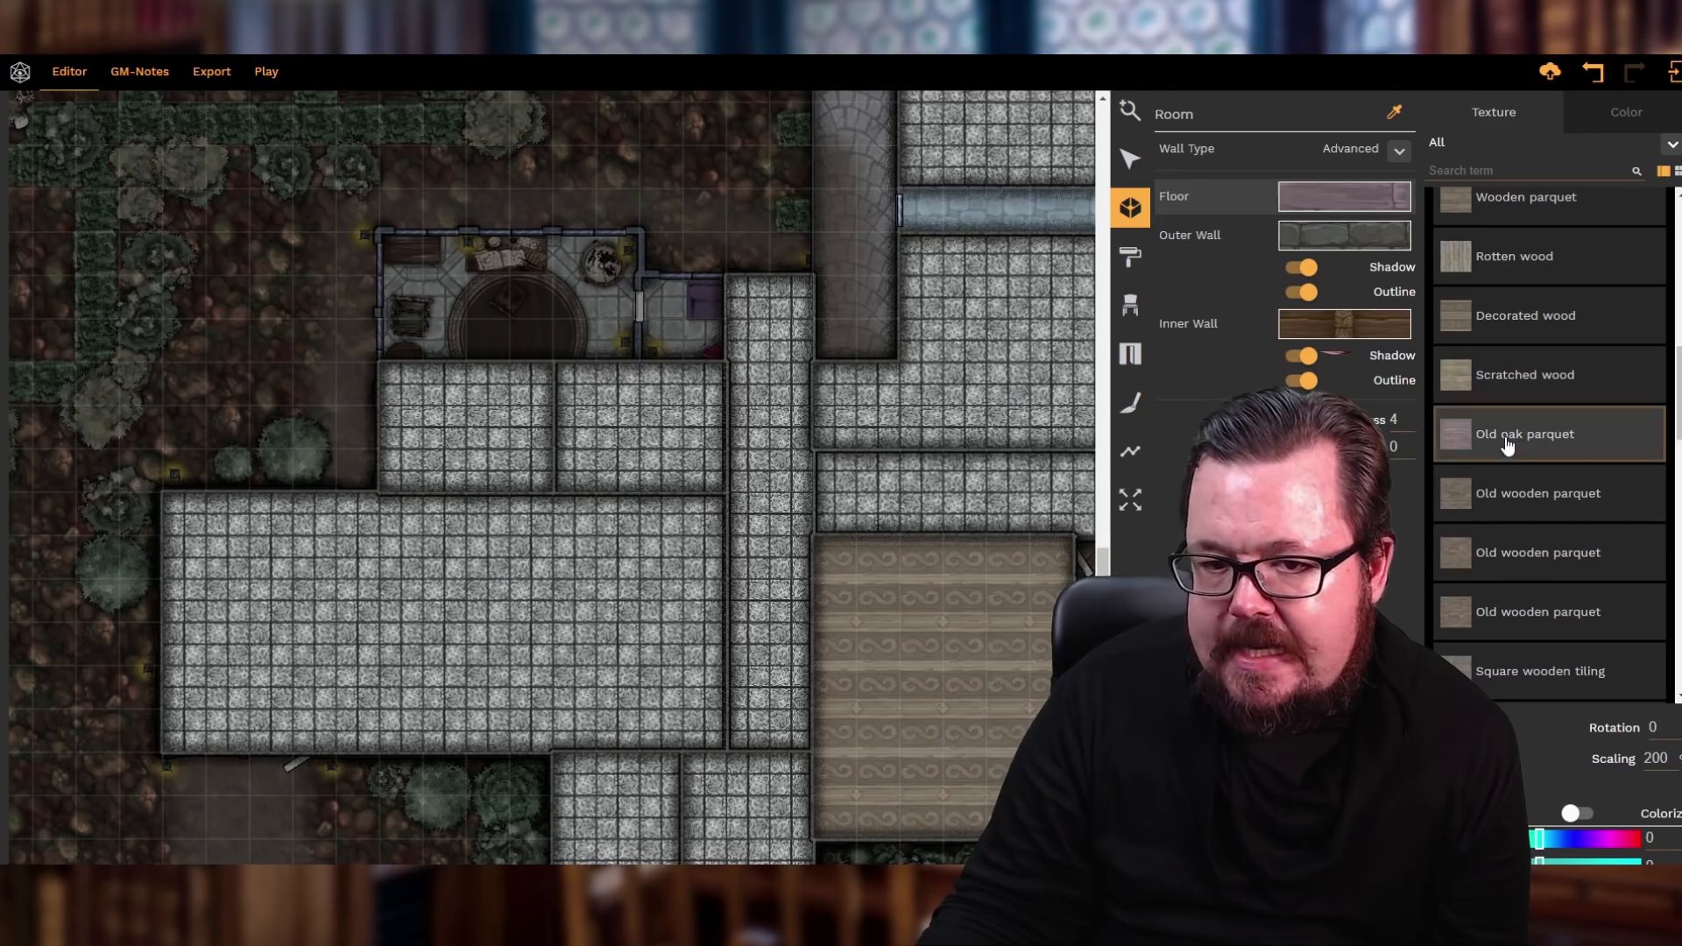
- Draw a stepped parquet area, 8 squares wide and 3 squares tall, over the uncovered furnished rooms above the two small adjoining rooms
{"action": "left_click", "coordinate": [717, 277]}
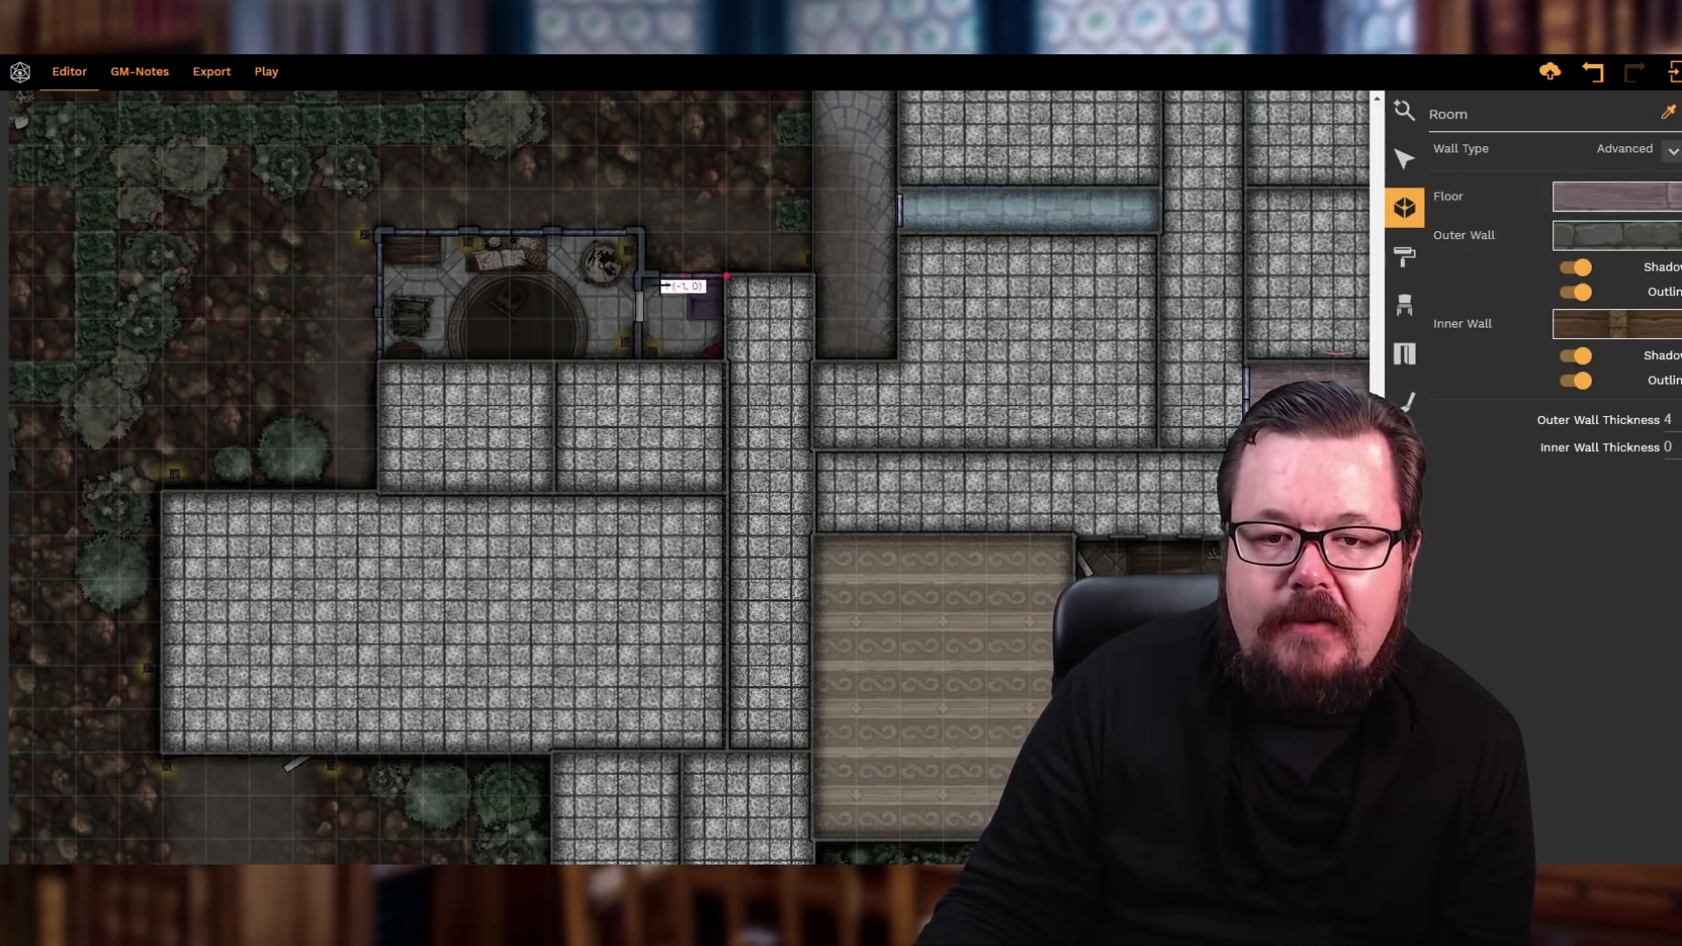
{"action": "left_click", "coordinate": [640, 275]}
{"action": "left_click", "coordinate": [642, 235]}
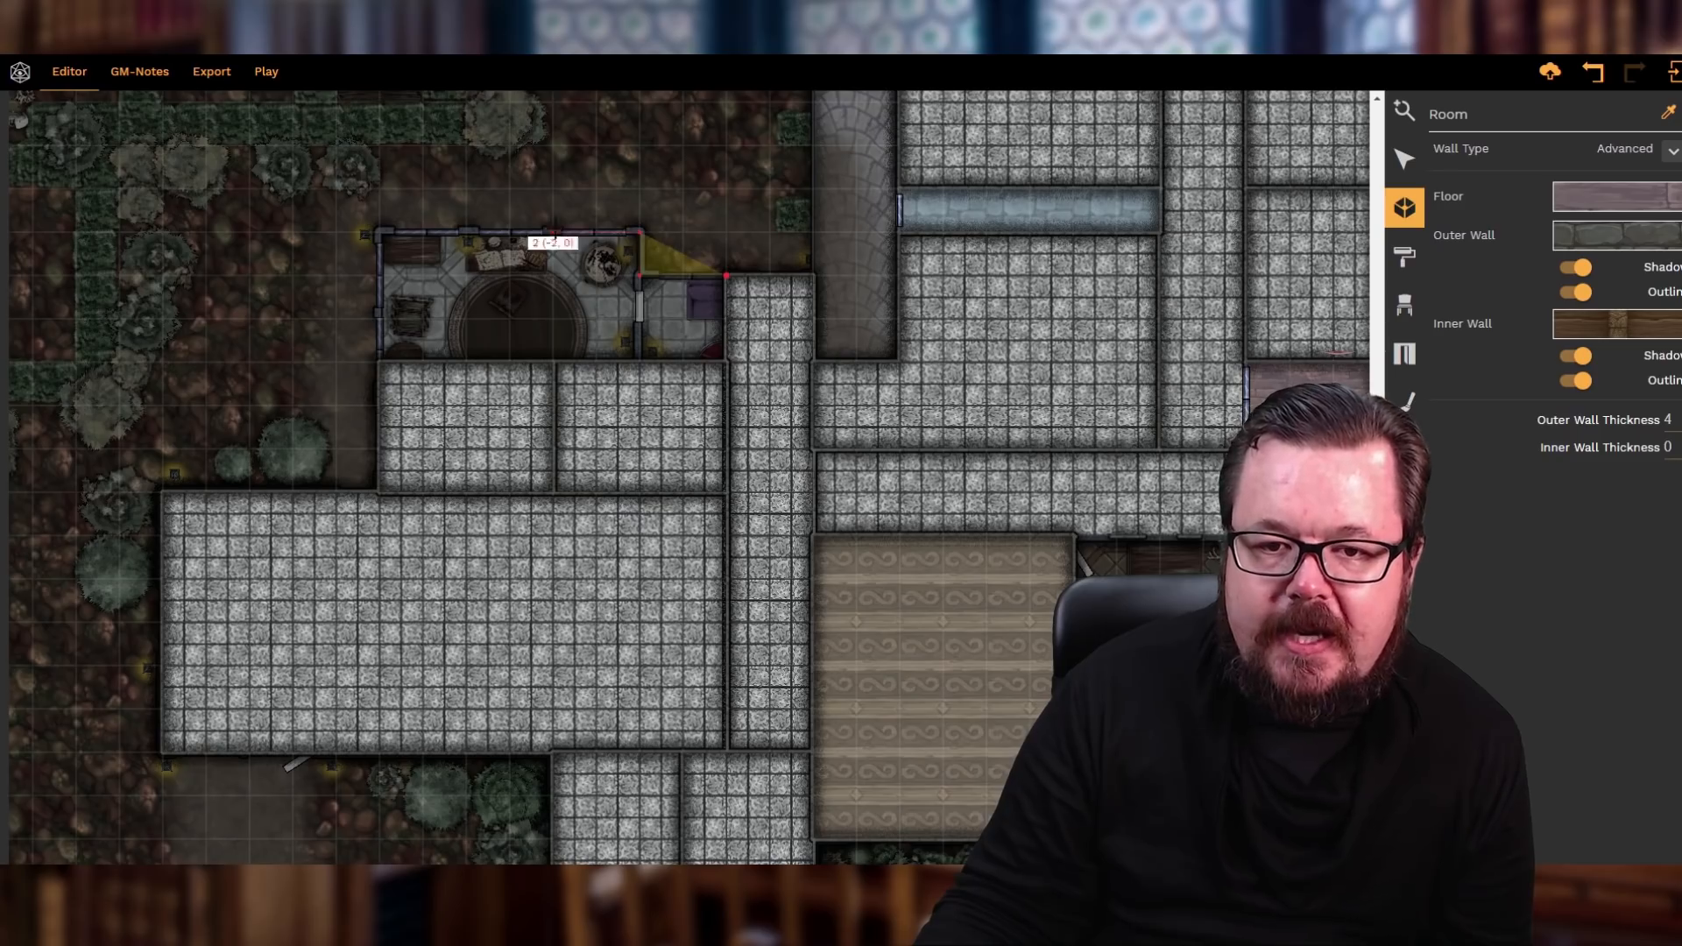
{"action": "left_click", "coordinate": [379, 234]}
{"action": "left_click", "coordinate": [378, 359]}
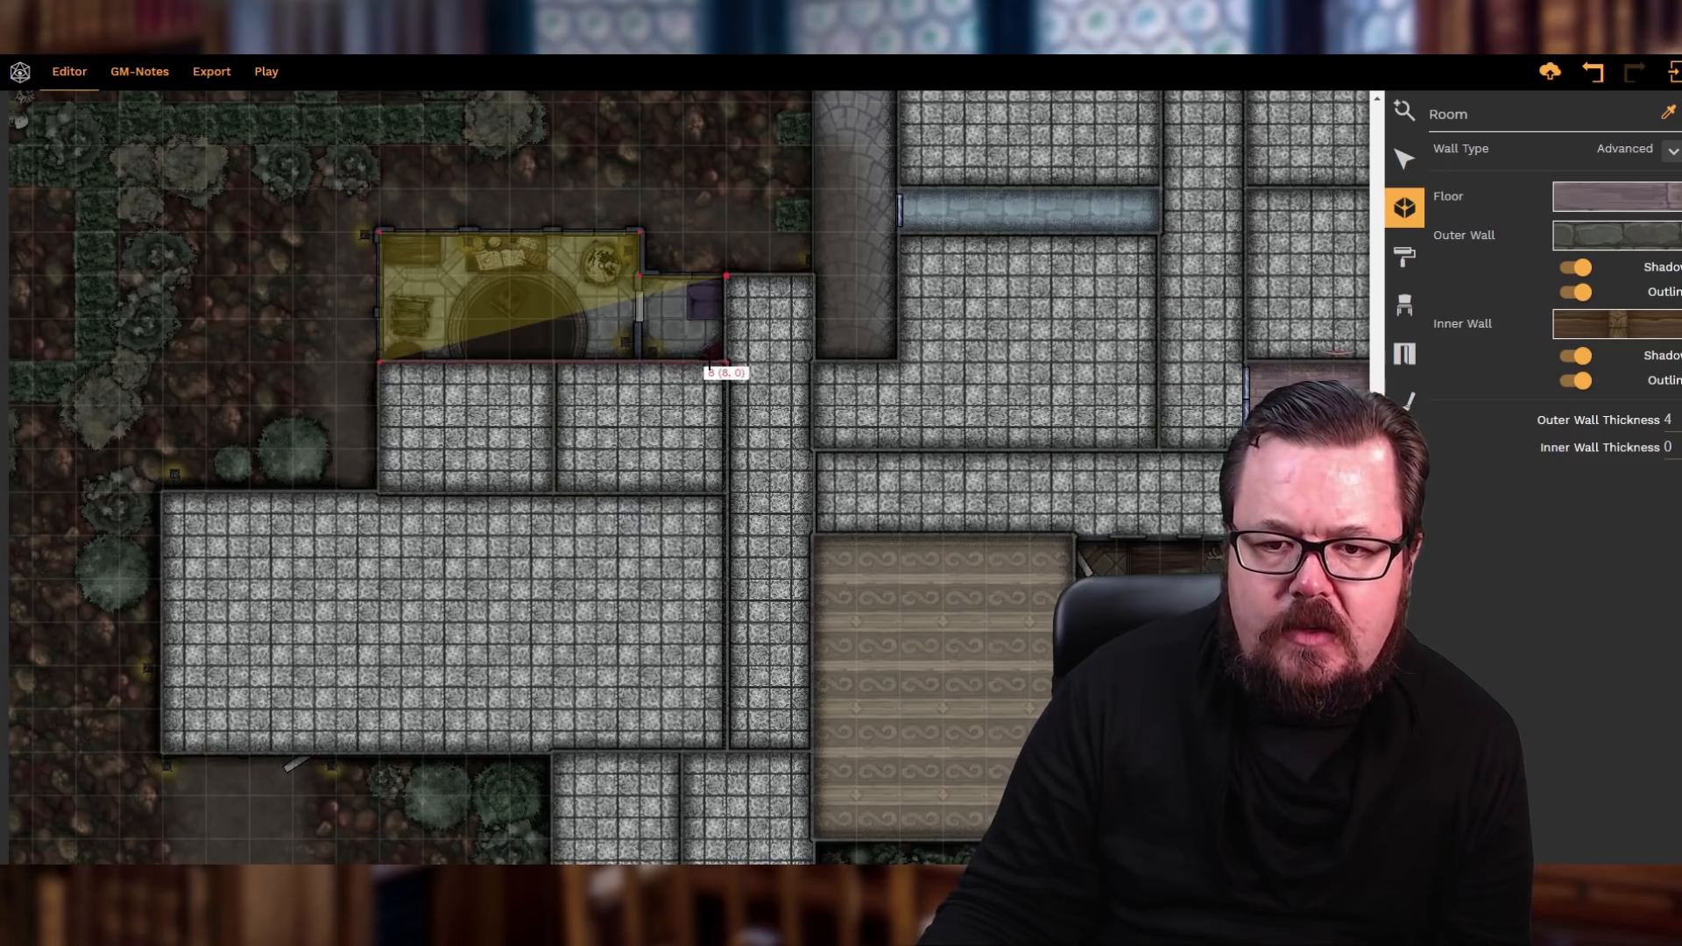
{"action": "left_click", "coordinate": [725, 359]}
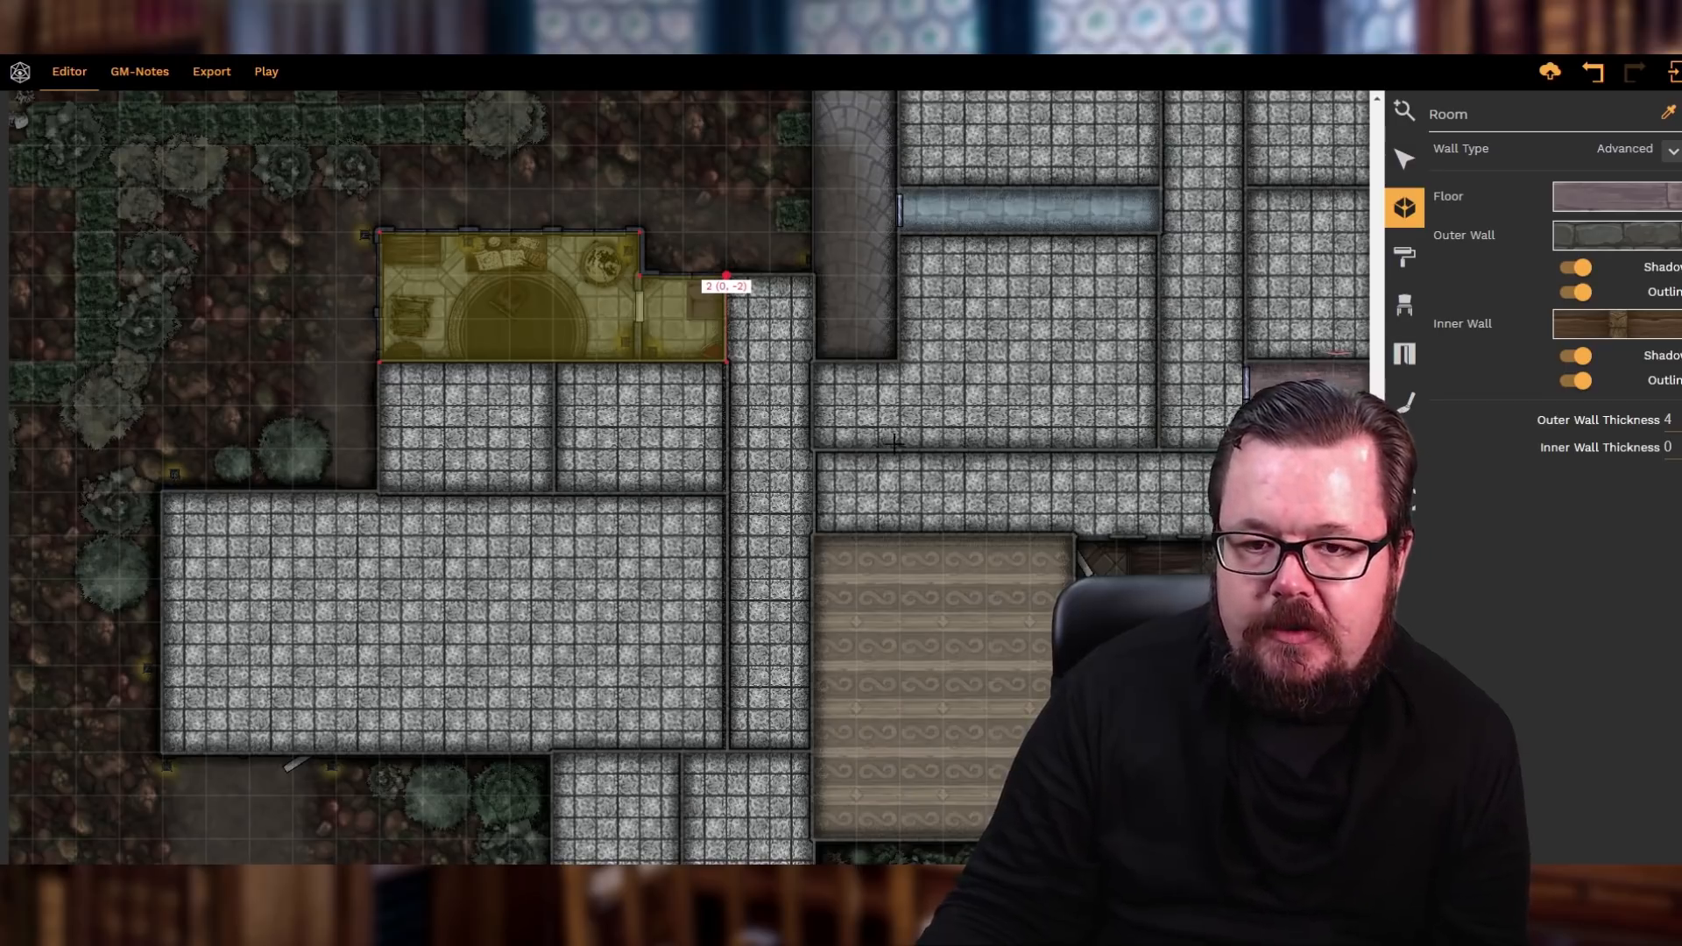
{"action": "left_click", "coordinate": [727, 275]}
- Draw a parquet area, 11 squares wide and 8 squares tall with angled corners, over the study and the narrow room beside it
{"action": "scroll", "coordinate": [689, 477], "scroll_direction": "right", "scroll_amount": 10}
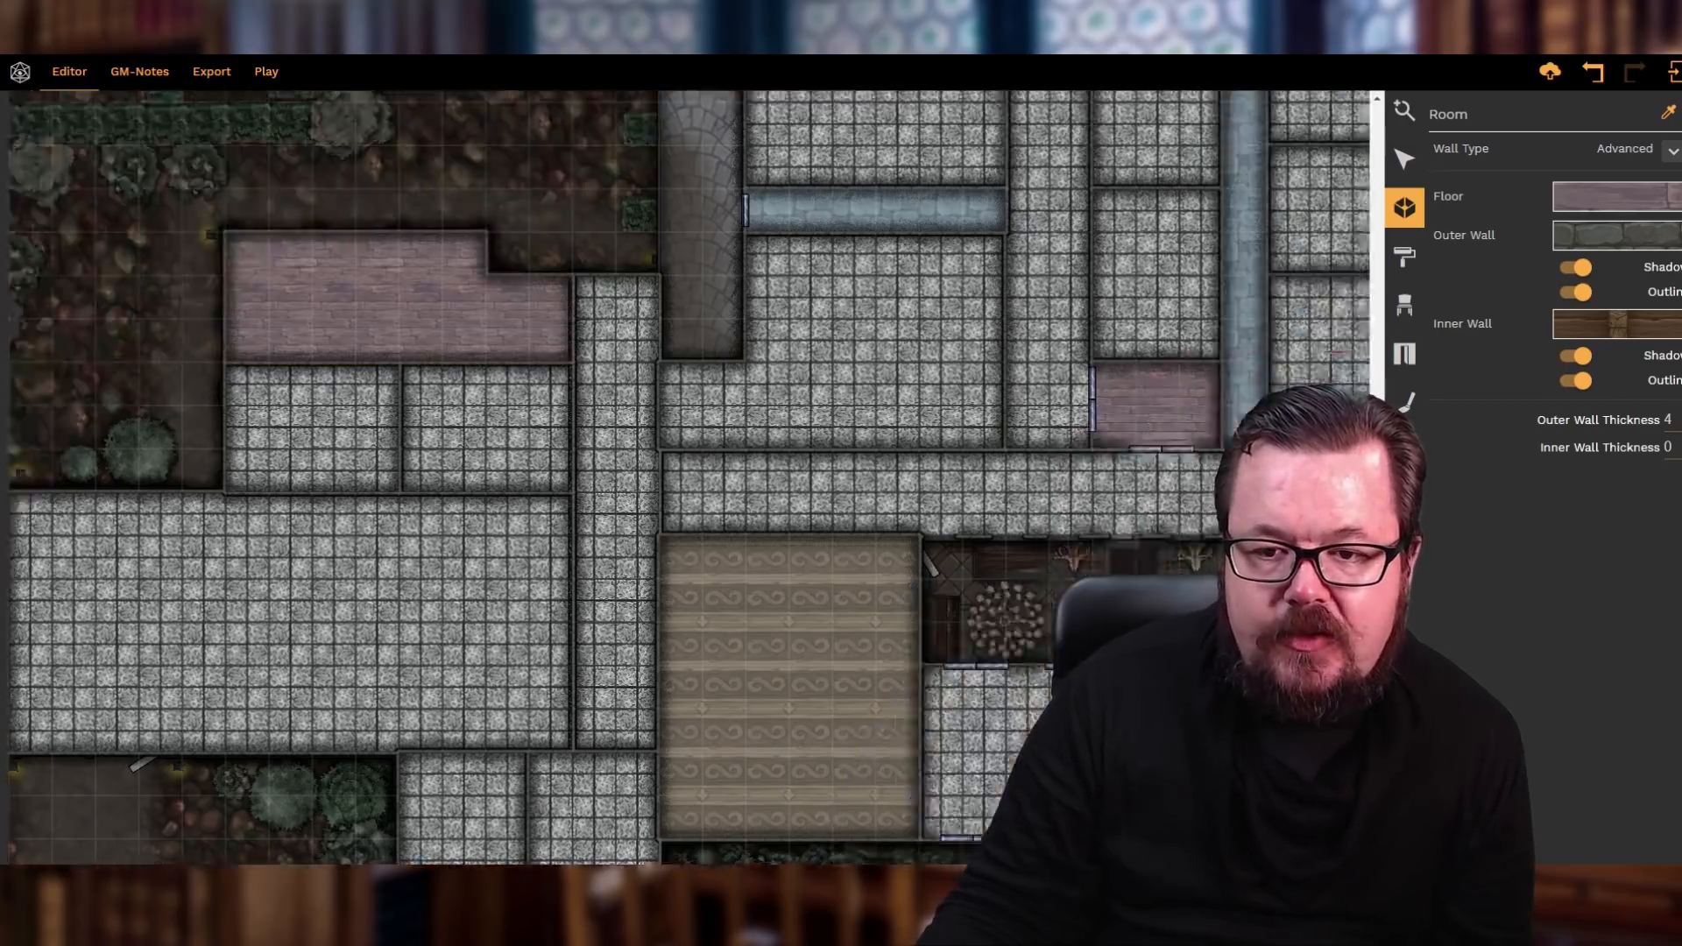
{"action": "scroll", "coordinate": [689, 477], "scroll_direction": "down", "scroll_amount": 3}
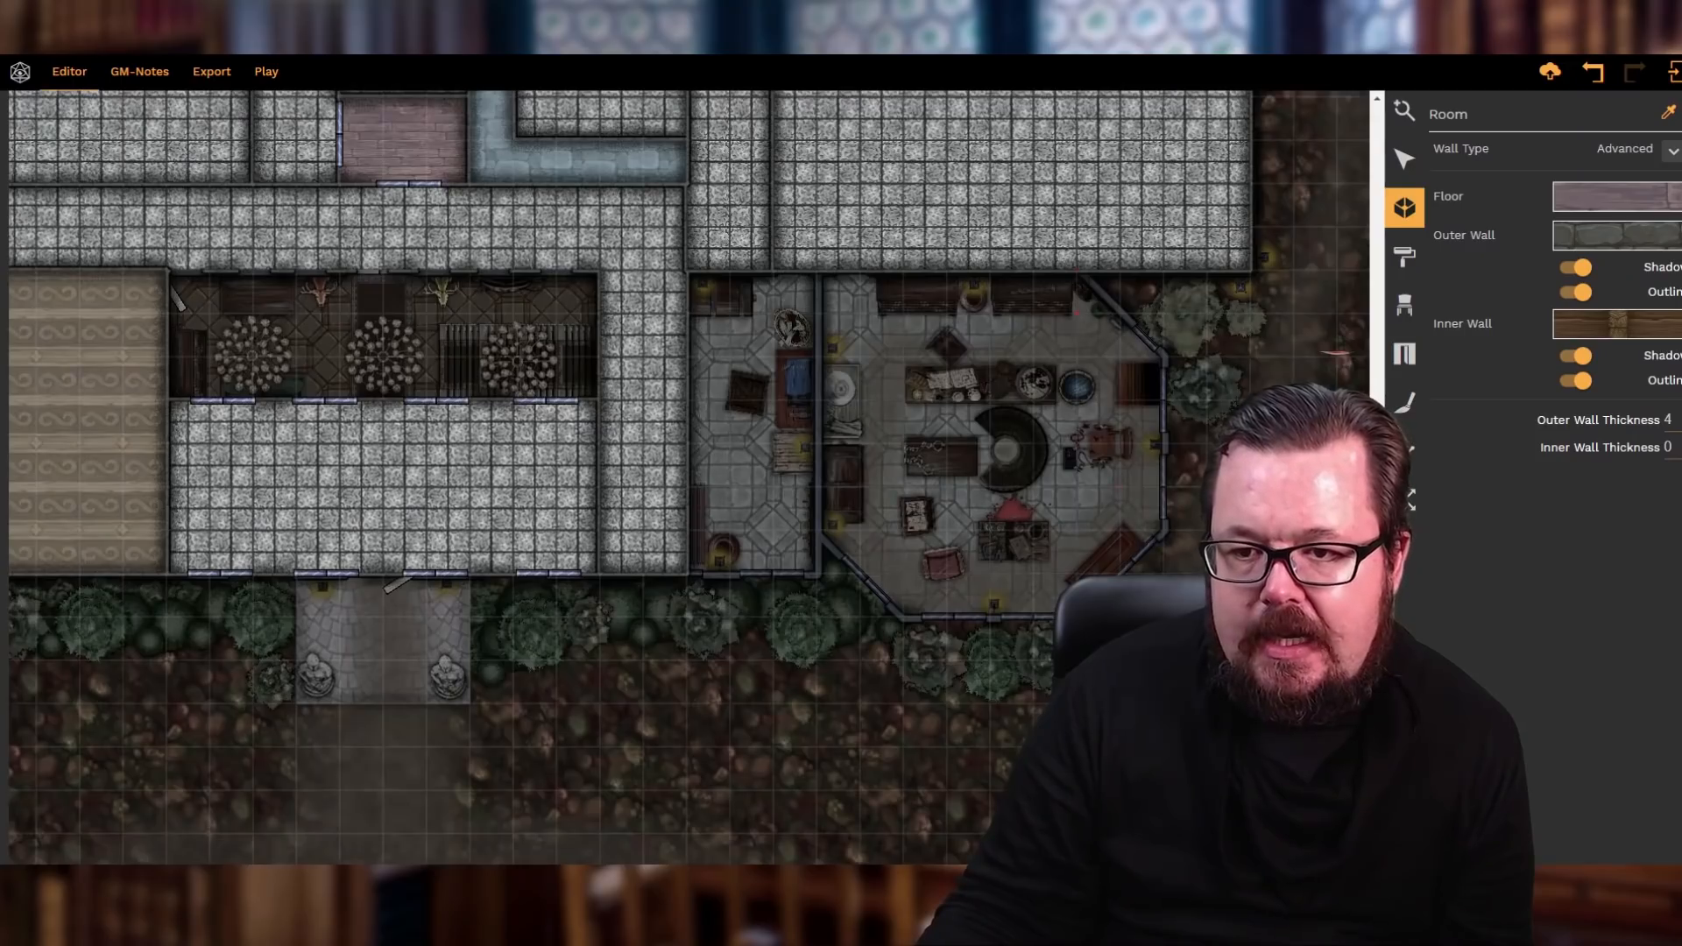
{"action": "left_click", "coordinate": [1163, 498]}
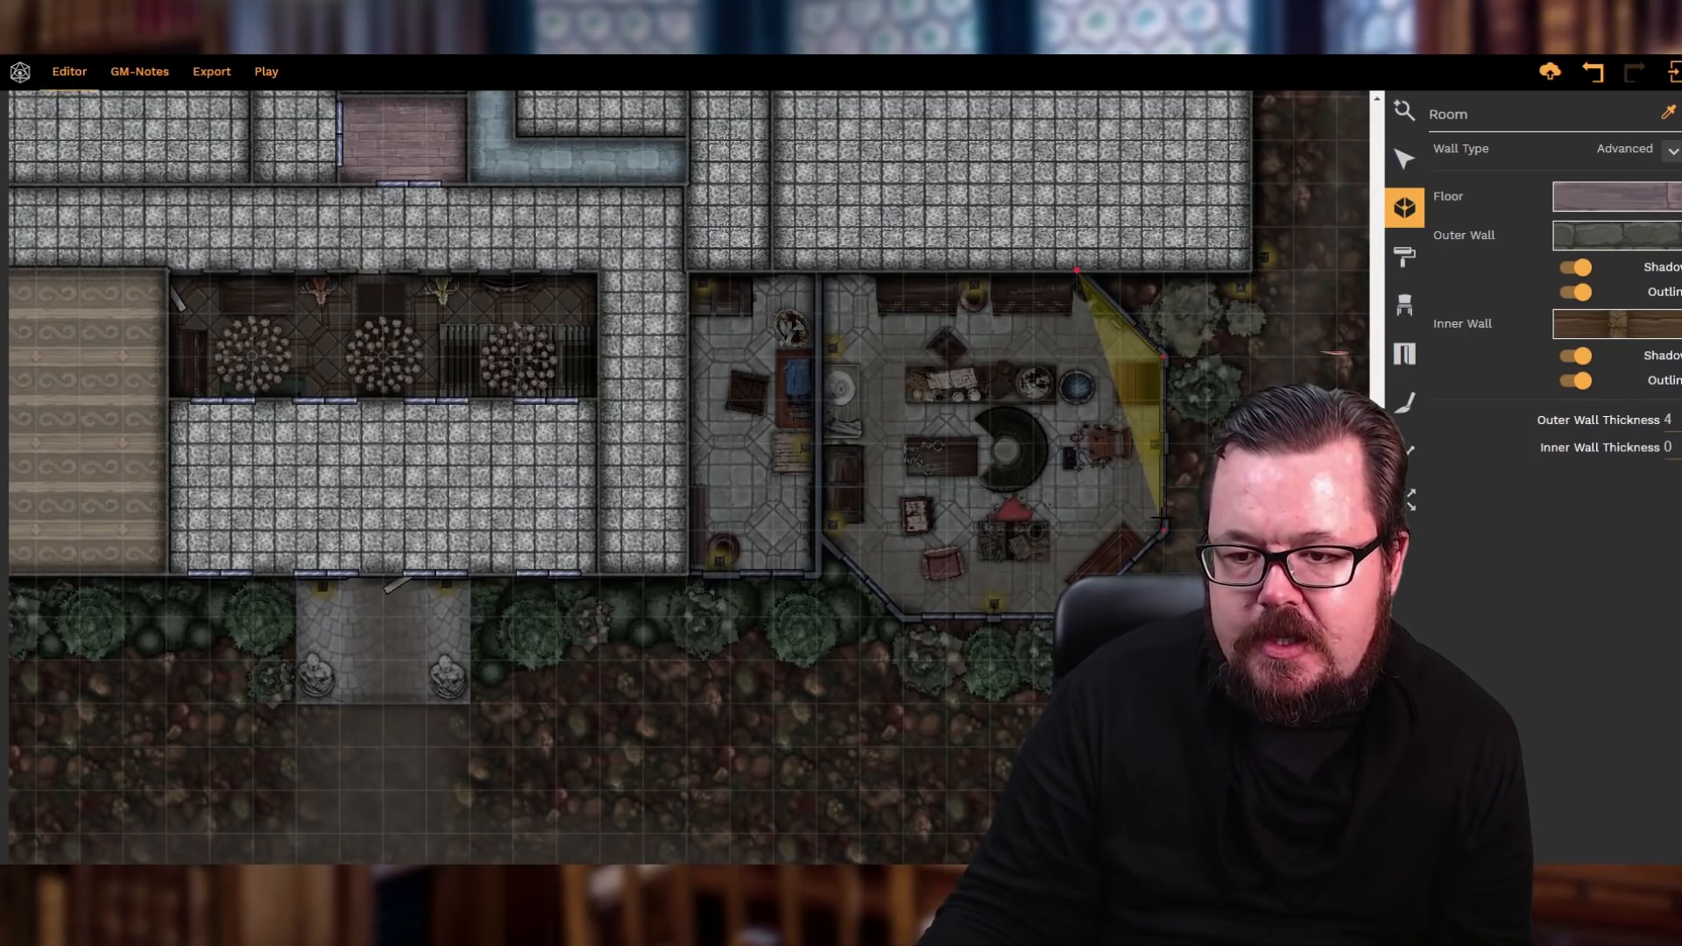
{"action": "left_click", "coordinate": [1049, 620]}
{"action": "left_click", "coordinate": [906, 617]}
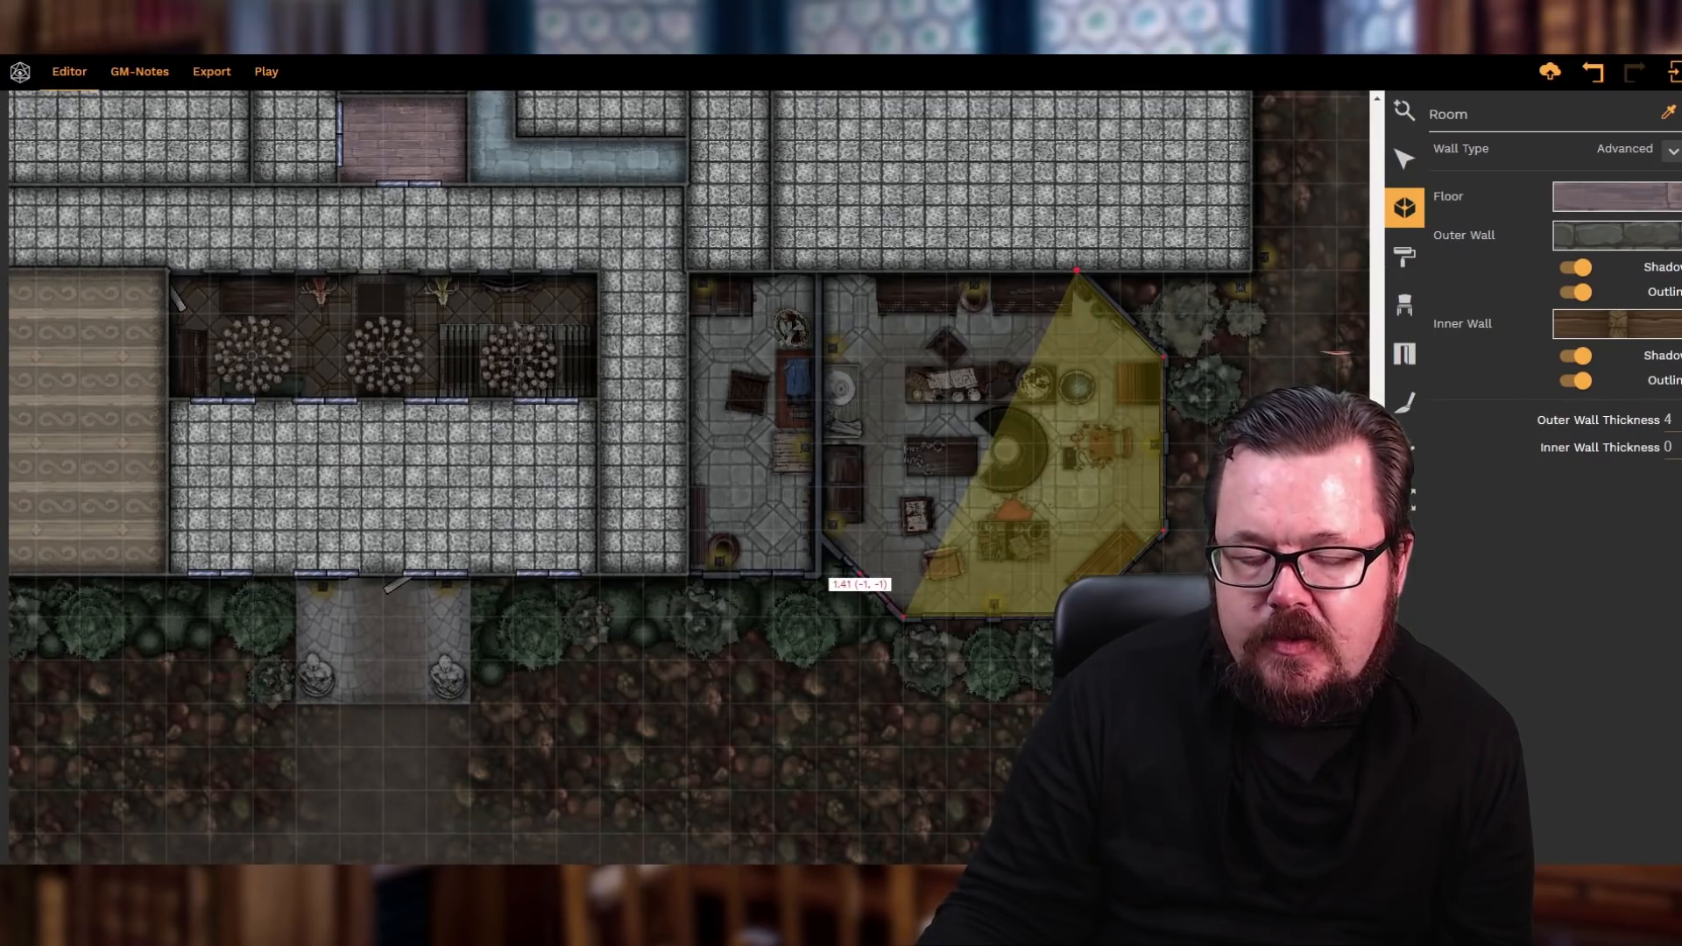
{"action": "left_click", "coordinate": [858, 574]}
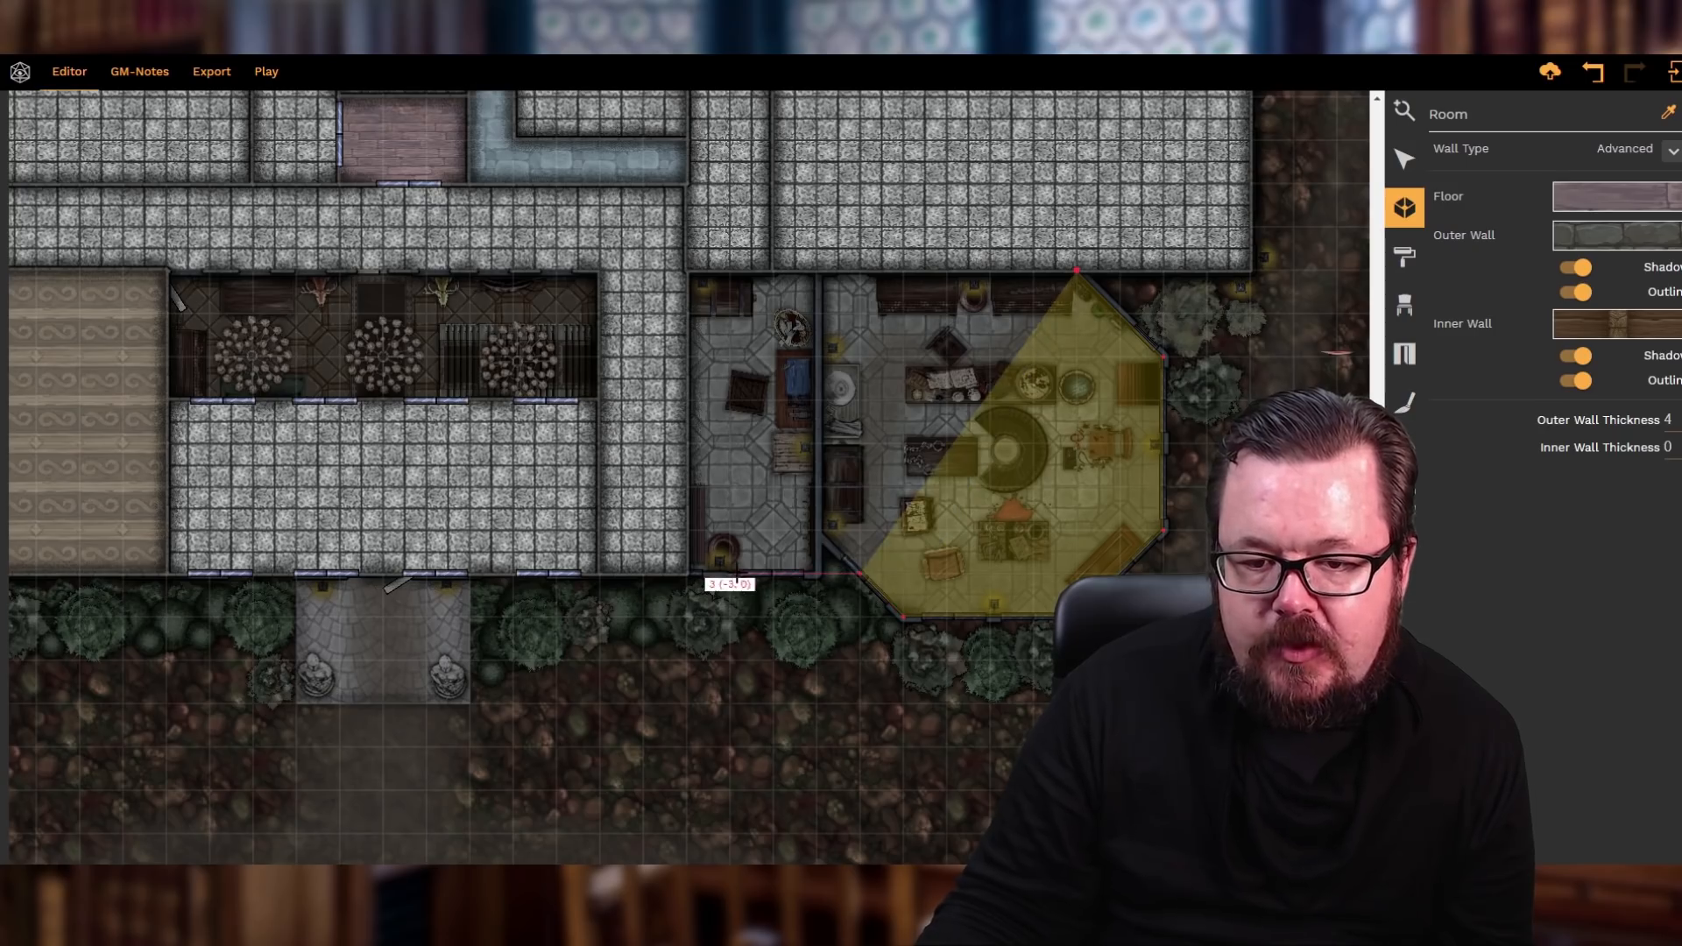
{"action": "left_click", "coordinate": [686, 574]}
{"action": "left_click", "coordinate": [689, 273]}
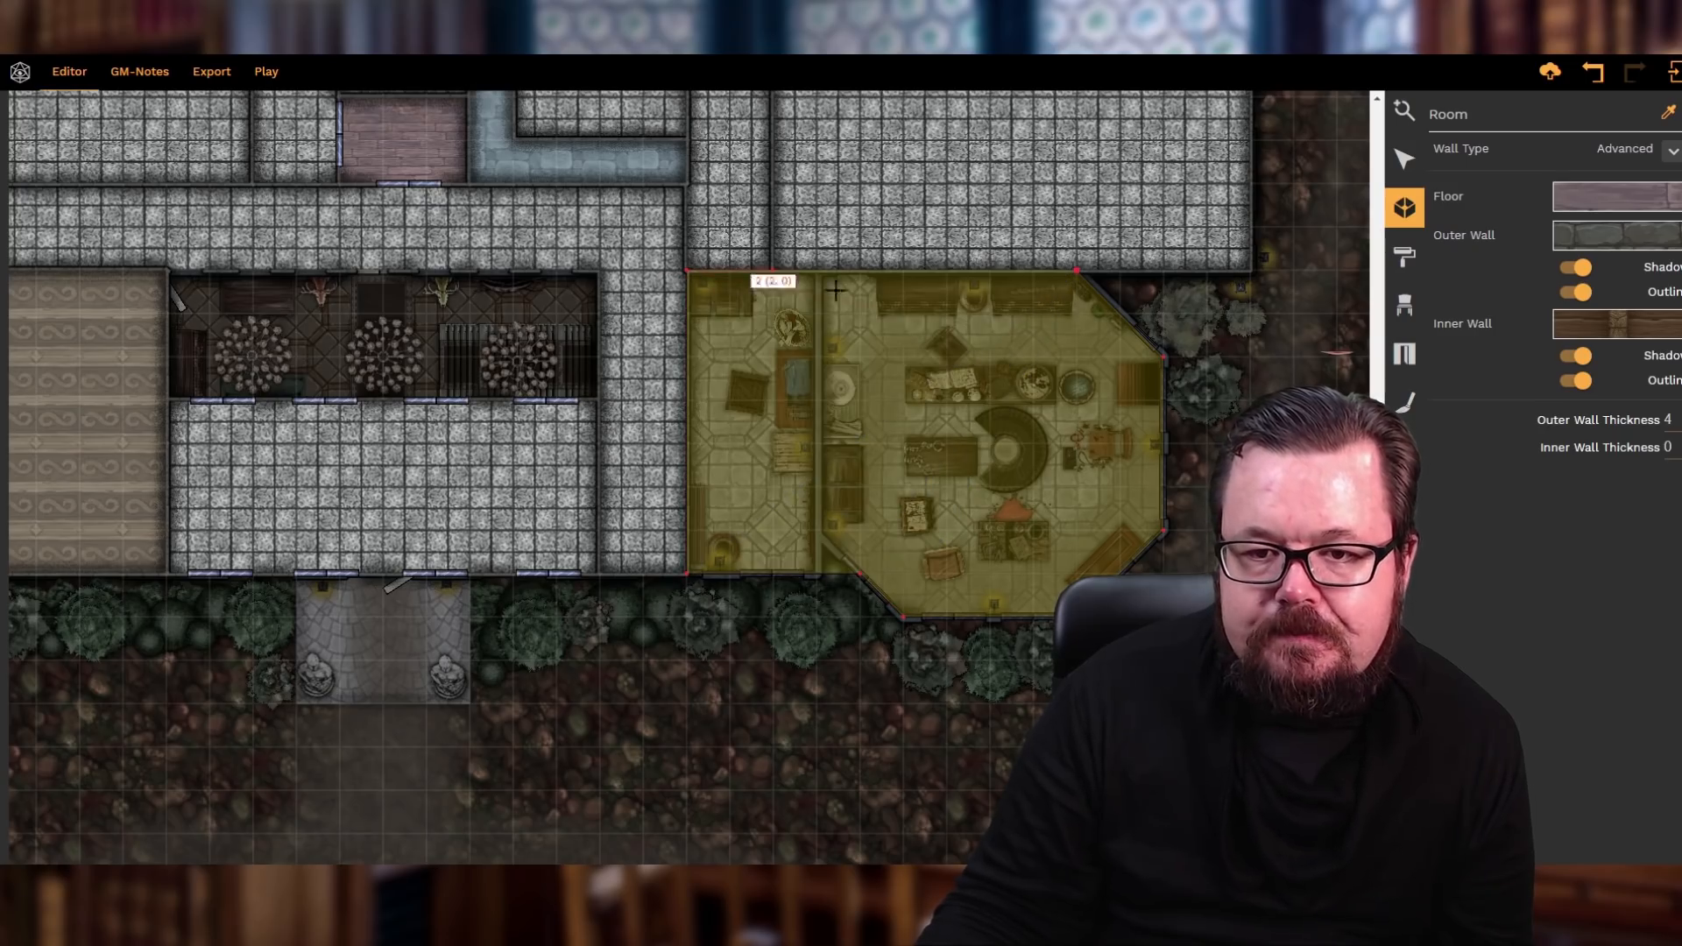
{"action": "left_click", "coordinate": [1067, 278]}
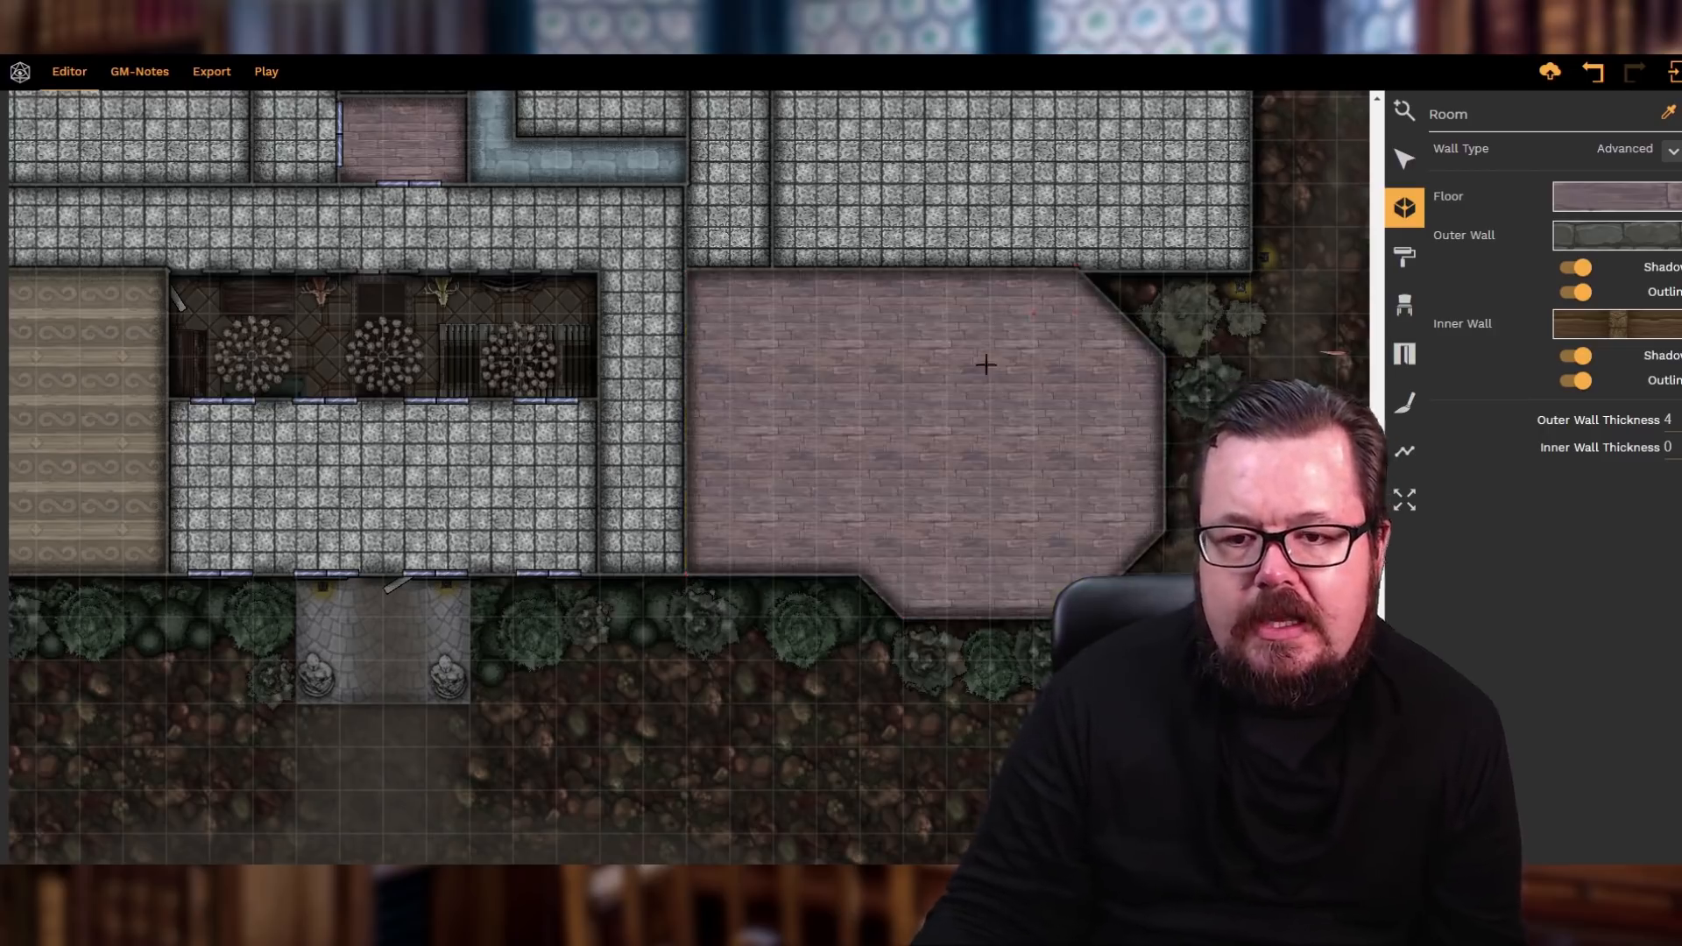
- Look over the new level from the parquet areas to the lounge for parts that are still uncovered
{"action": "scroll", "coordinate": [890, 439], "scroll_direction": "up", "scroll_amount": 5}
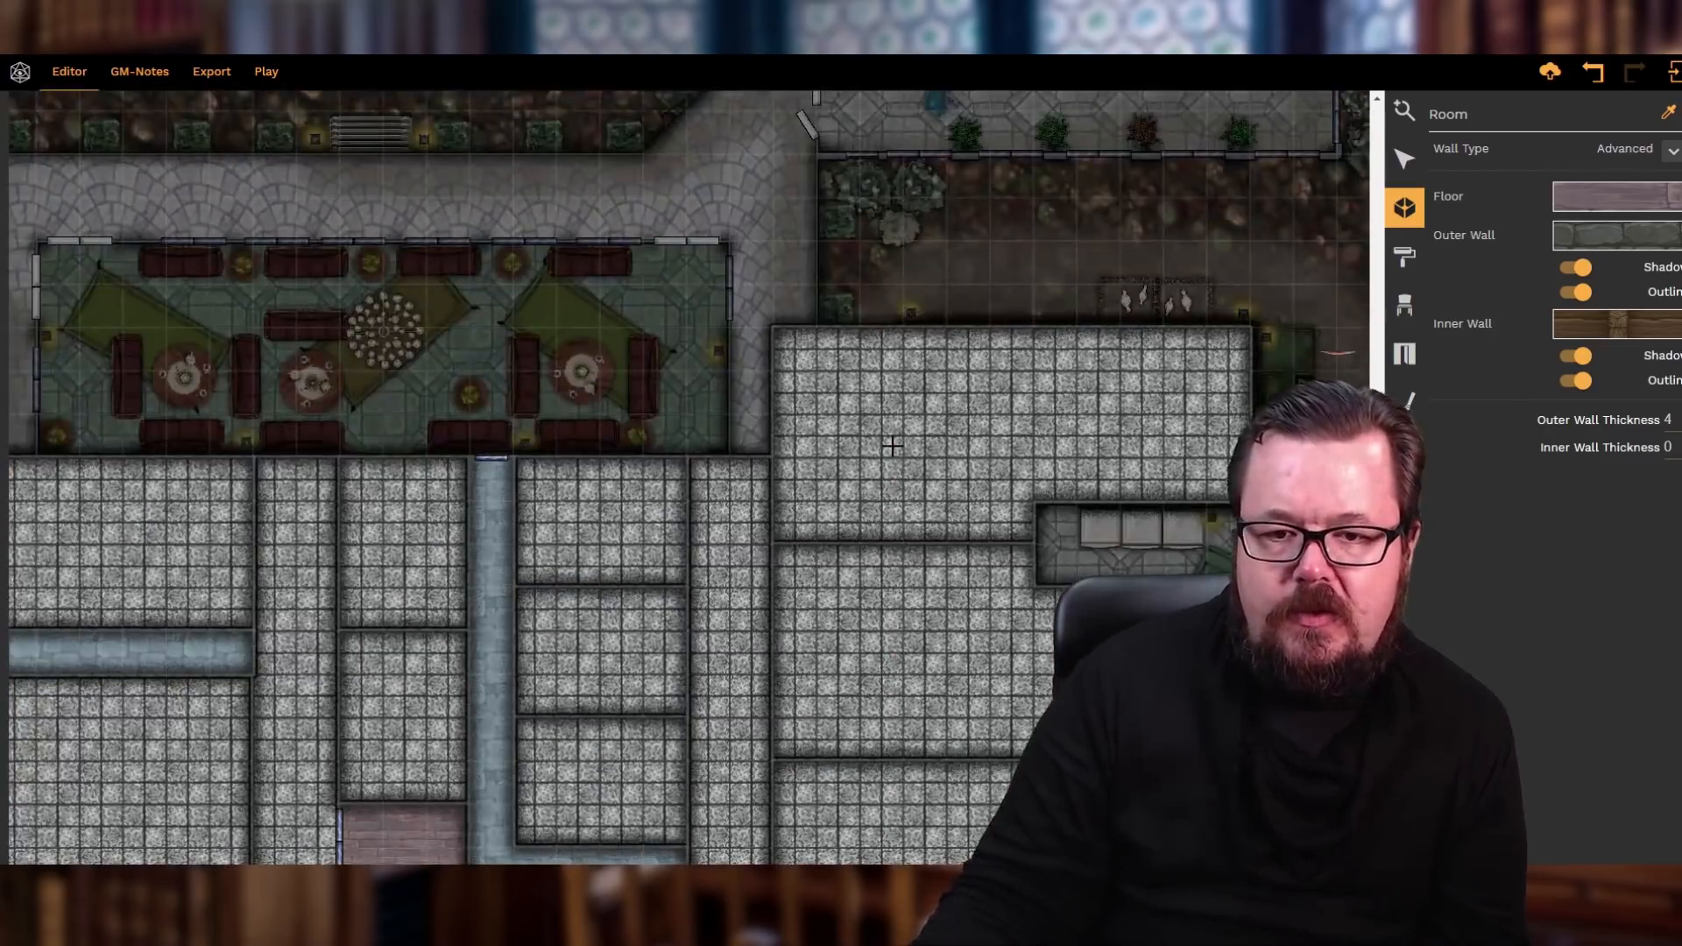
{"action": "scroll", "coordinate": [714, 433], "scroll_direction": "down", "scroll_amount": 4}
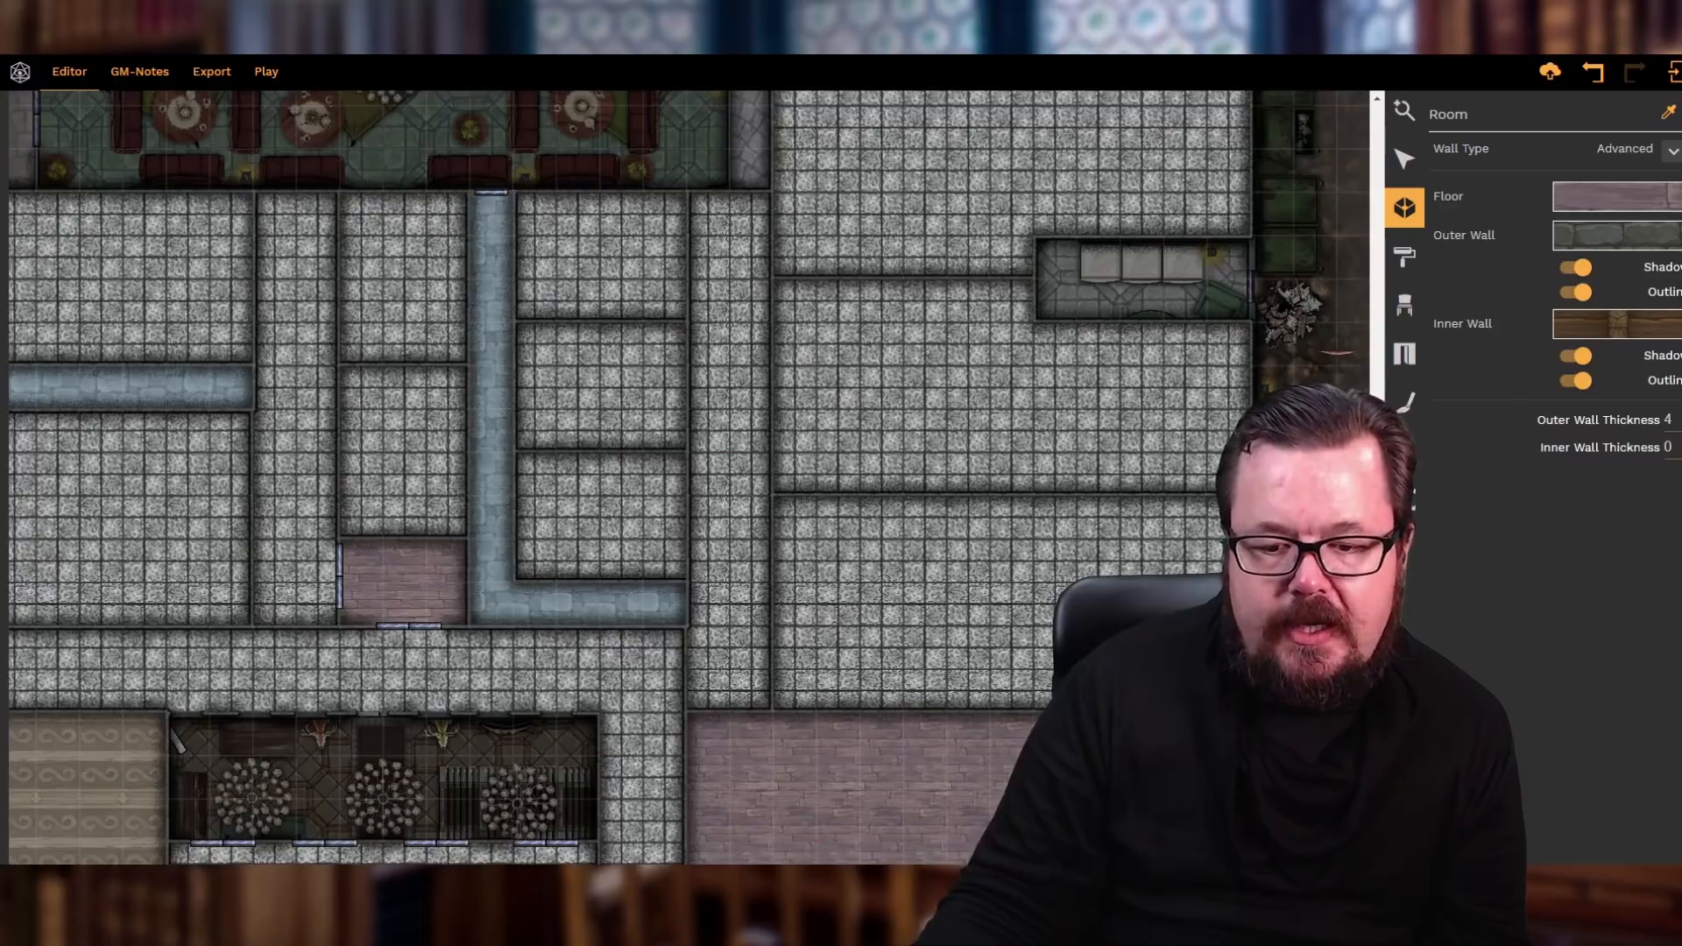
{"action": "scroll", "coordinate": [605, 585], "scroll_direction": "left", "scroll_amount": 6}
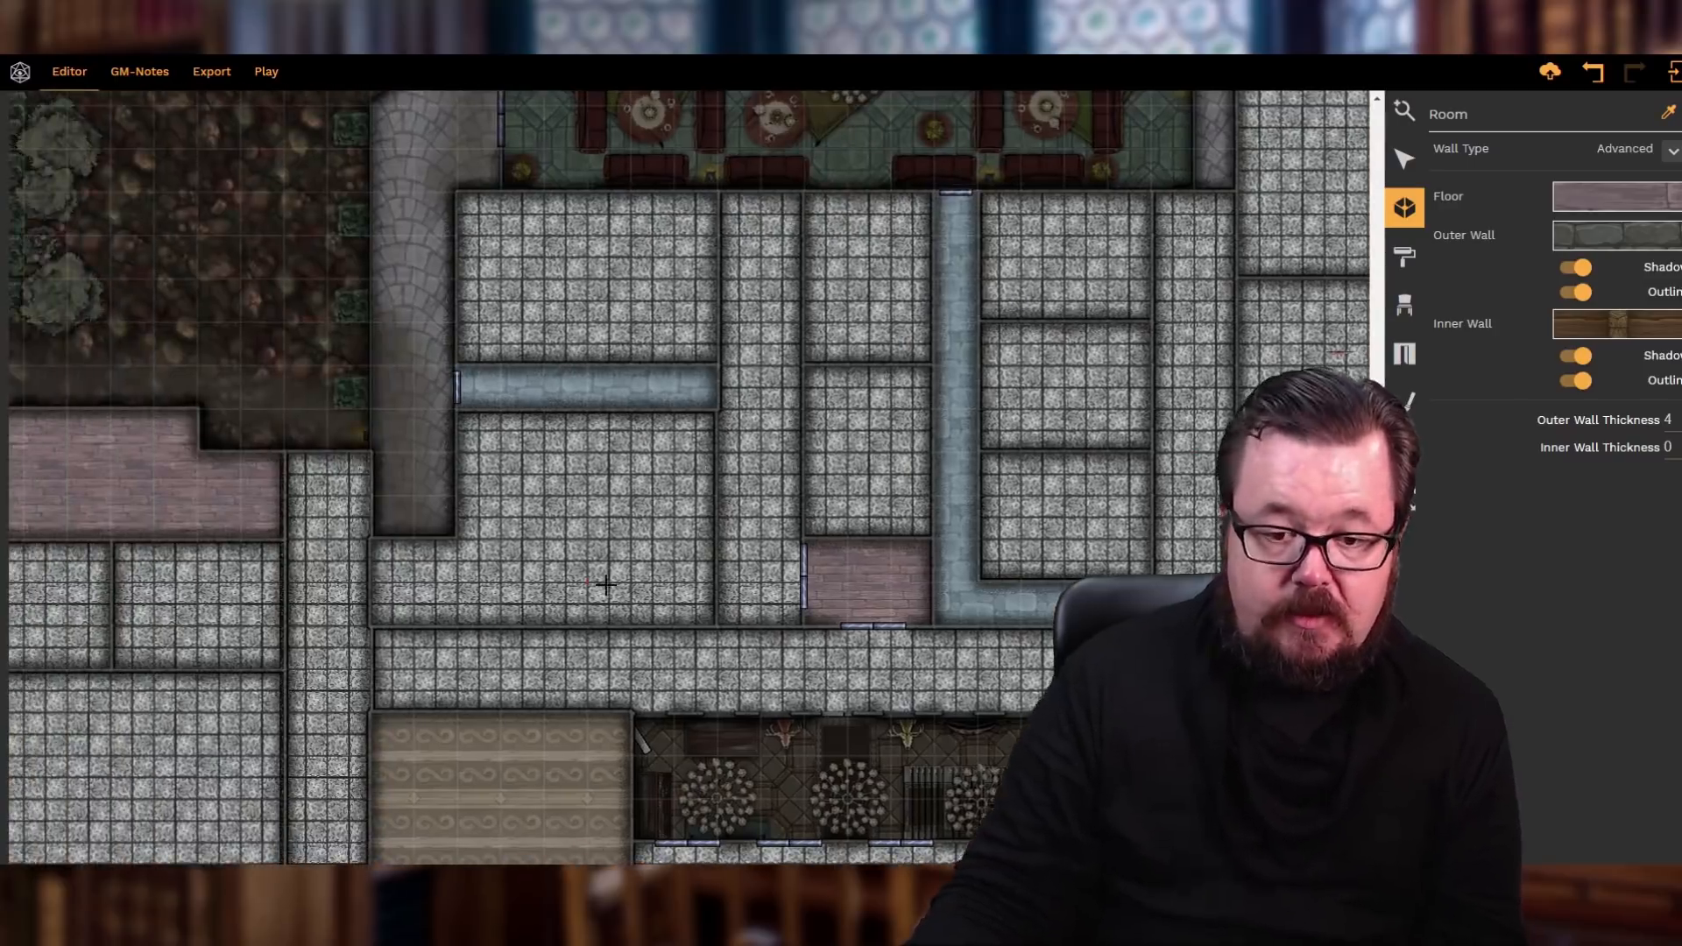
{"action": "scroll", "coordinate": [606, 585], "scroll_direction": "down", "scroll_amount": 4}
{"action": "scroll", "coordinate": [605, 585], "scroll_direction": "down", "scroll_amount": 3}
{"action": "scroll", "coordinate": [606, 585], "scroll_direction": "up", "scroll_amount": 5}
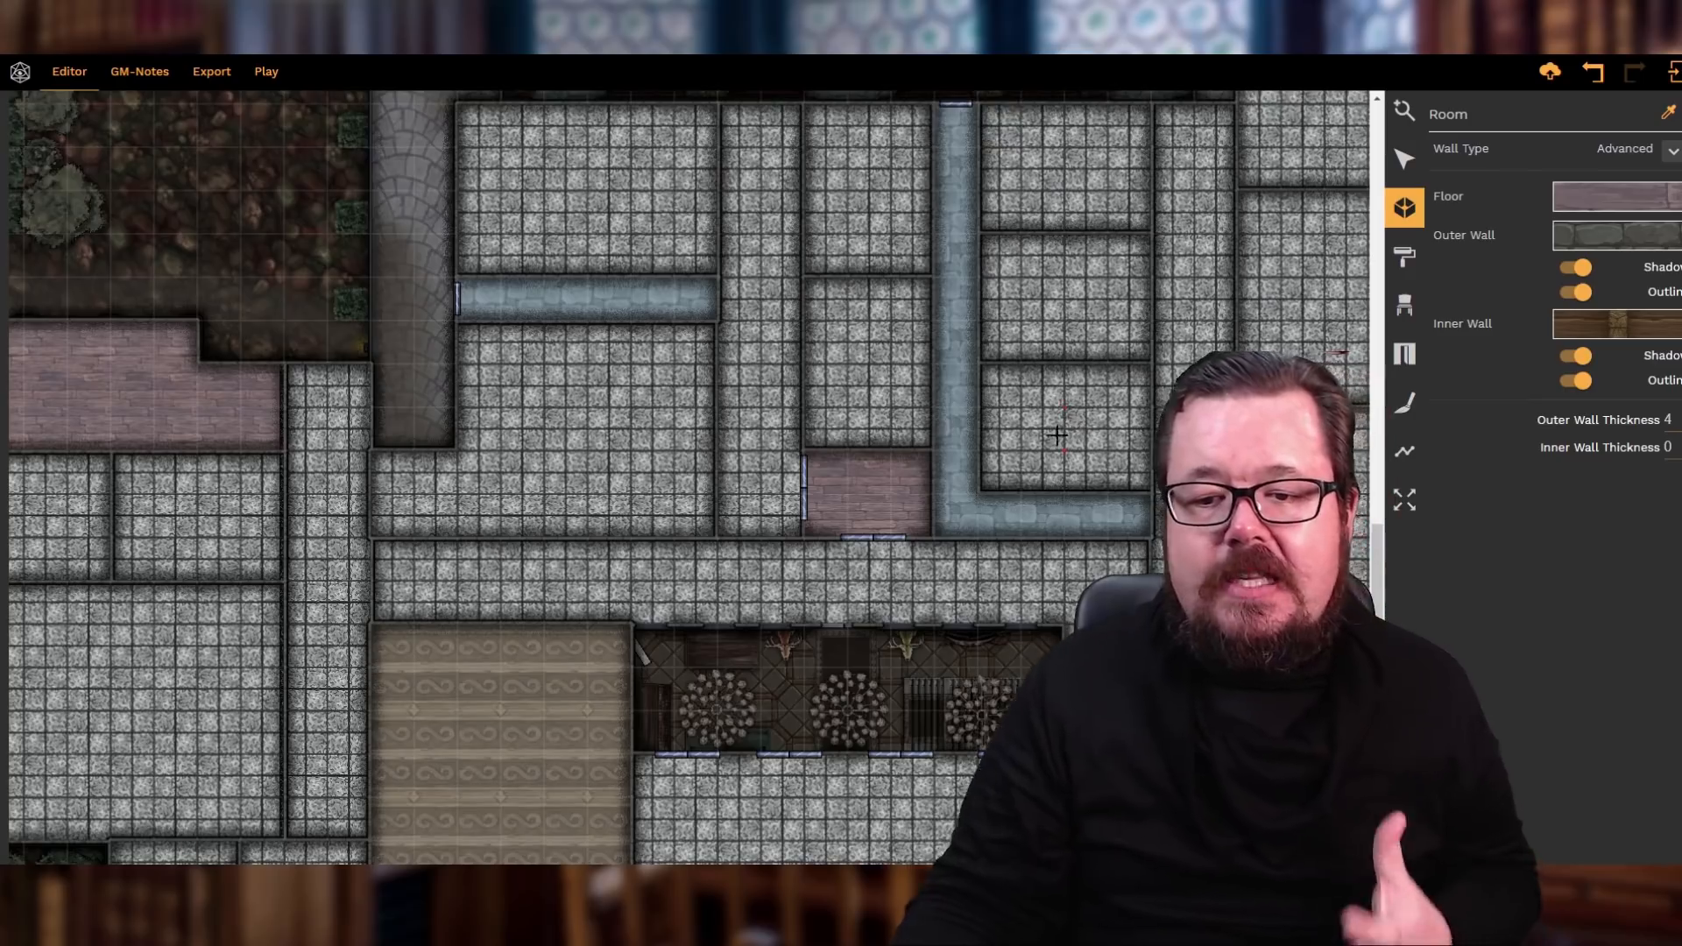
{"action": "scroll", "coordinate": [770, 454], "scroll_direction": "down", "scroll_amount": 2}
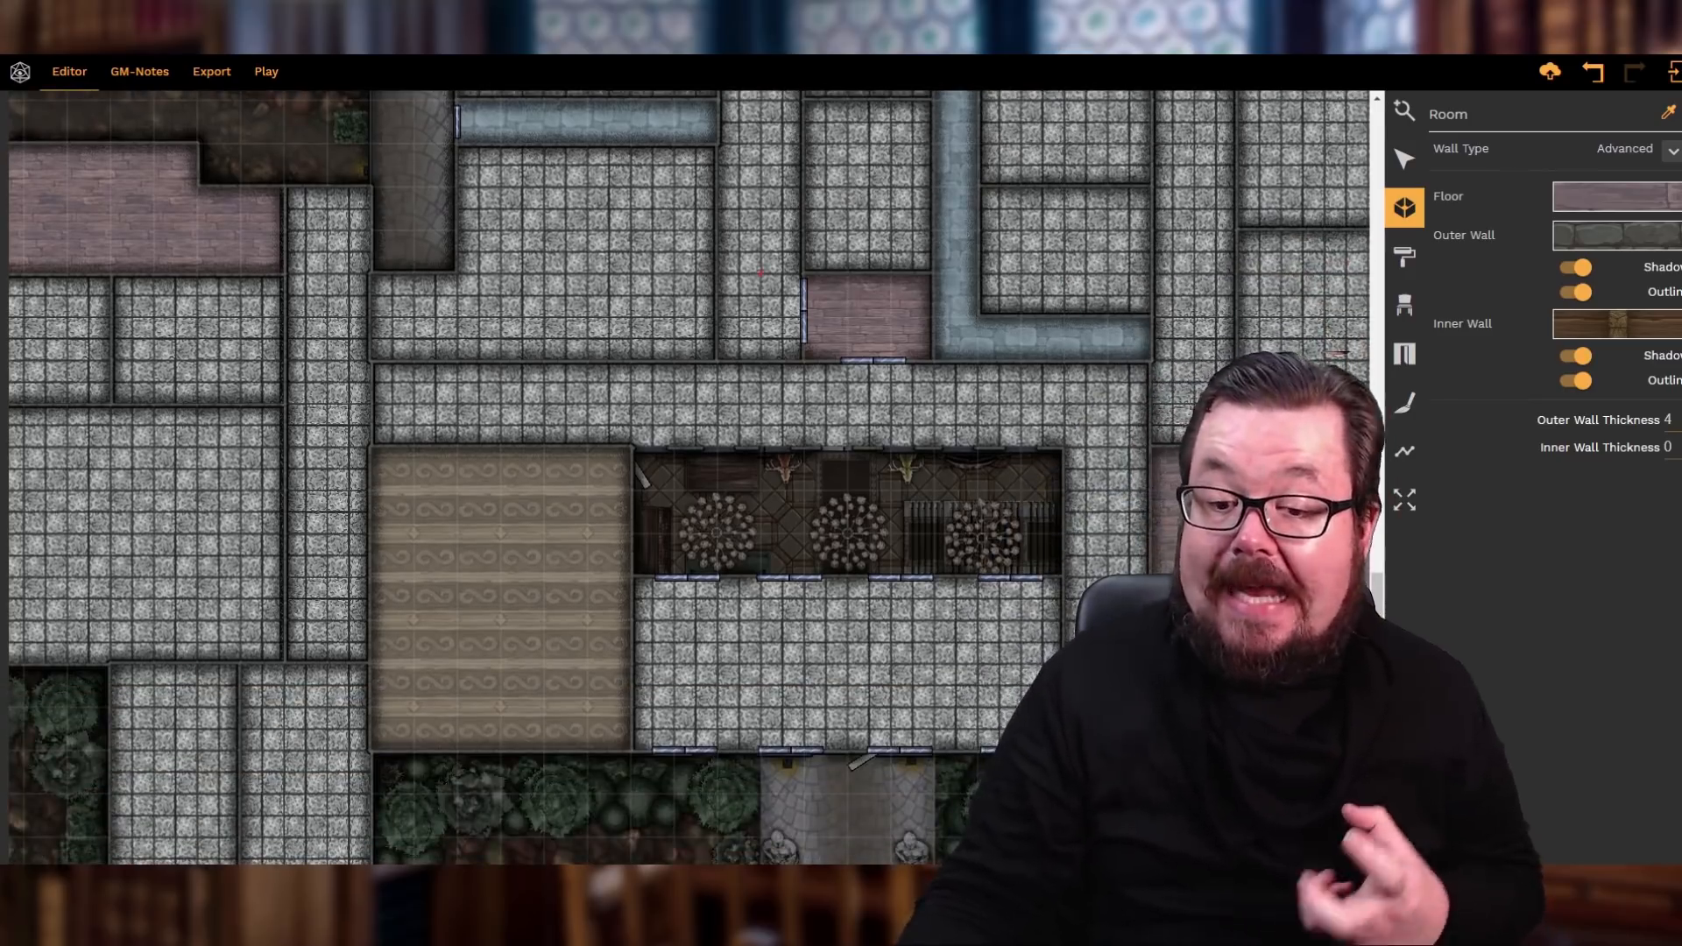
{"action": "scroll", "coordinate": [763, 458], "scroll_direction": "up", "scroll_amount": 5}
{"action": "scroll", "coordinate": [763, 457], "scroll_direction": "up", "scroll_amount": 1}
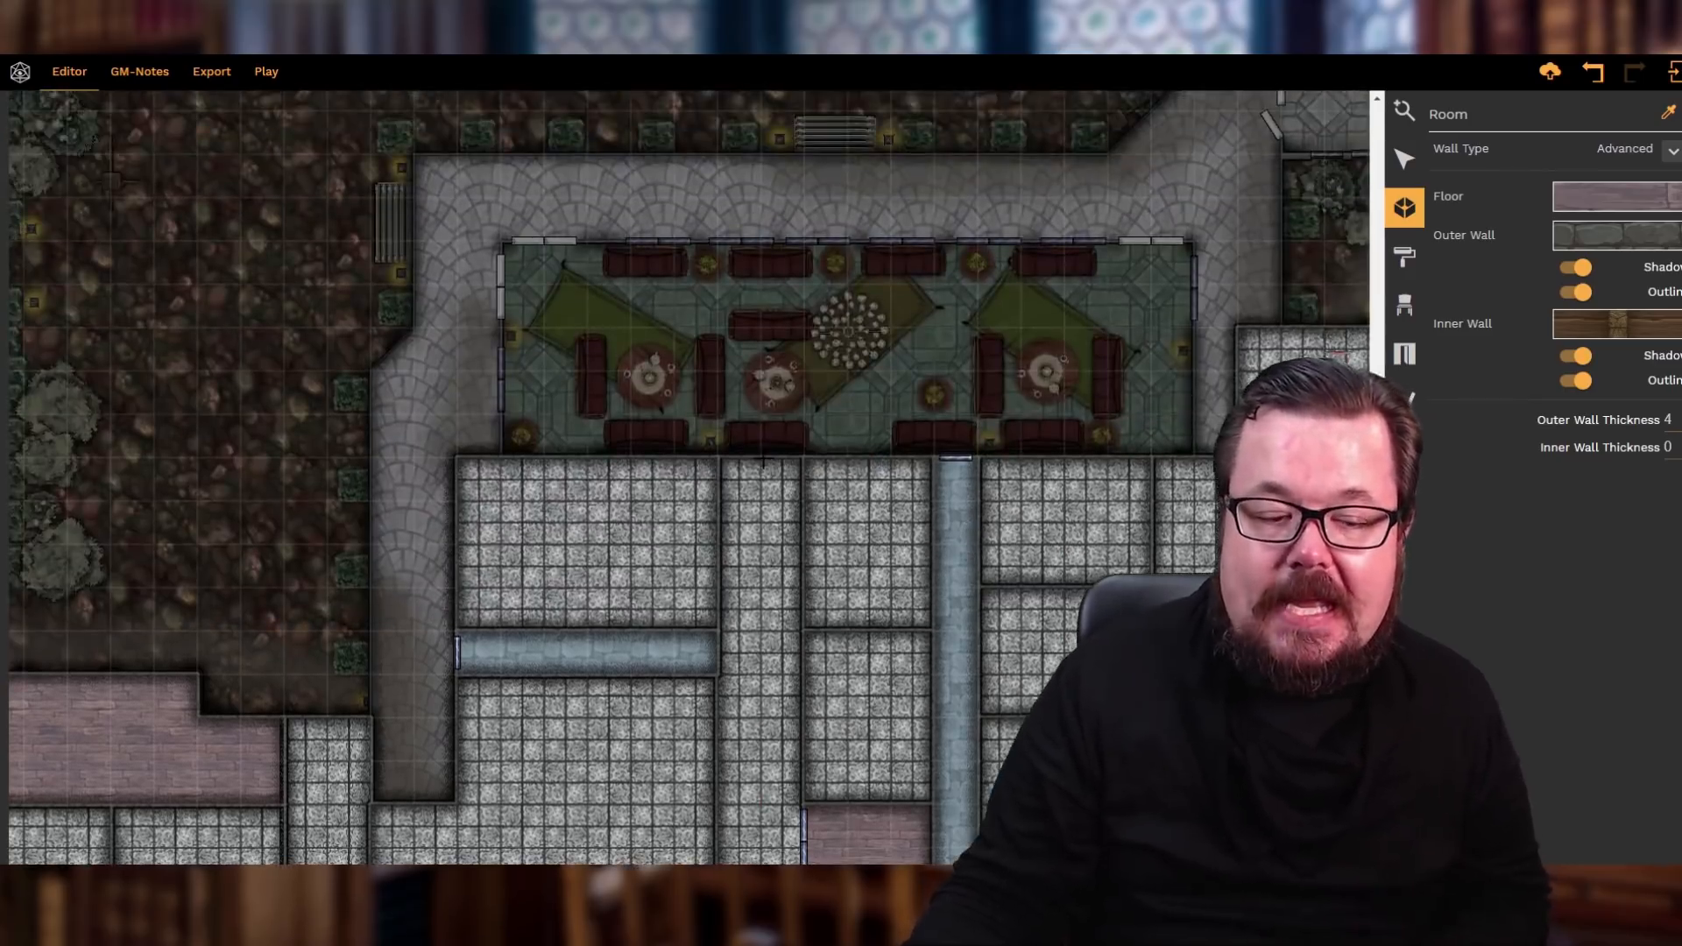
{"action": "scroll", "coordinate": [761, 460], "scroll_direction": "up", "scroll_amount": 1}
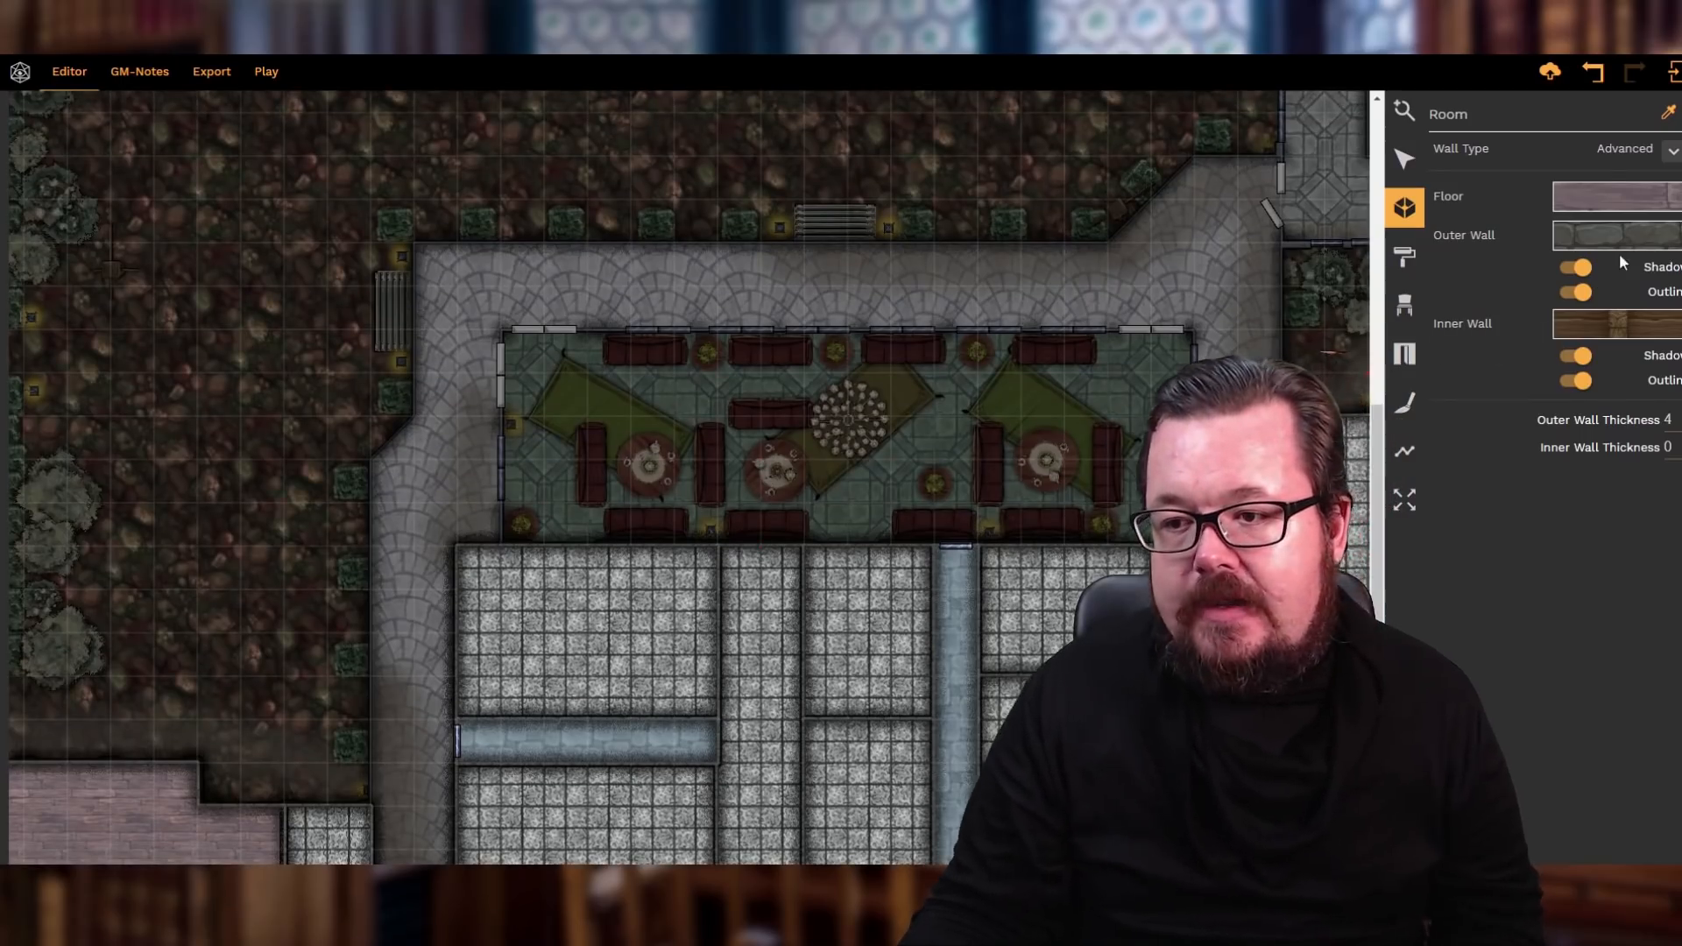
- Set the floor texture for new rooms to the grey patterned roof shingles from the Roofs textures
{"action": "left_click", "coordinate": [1612, 198]}
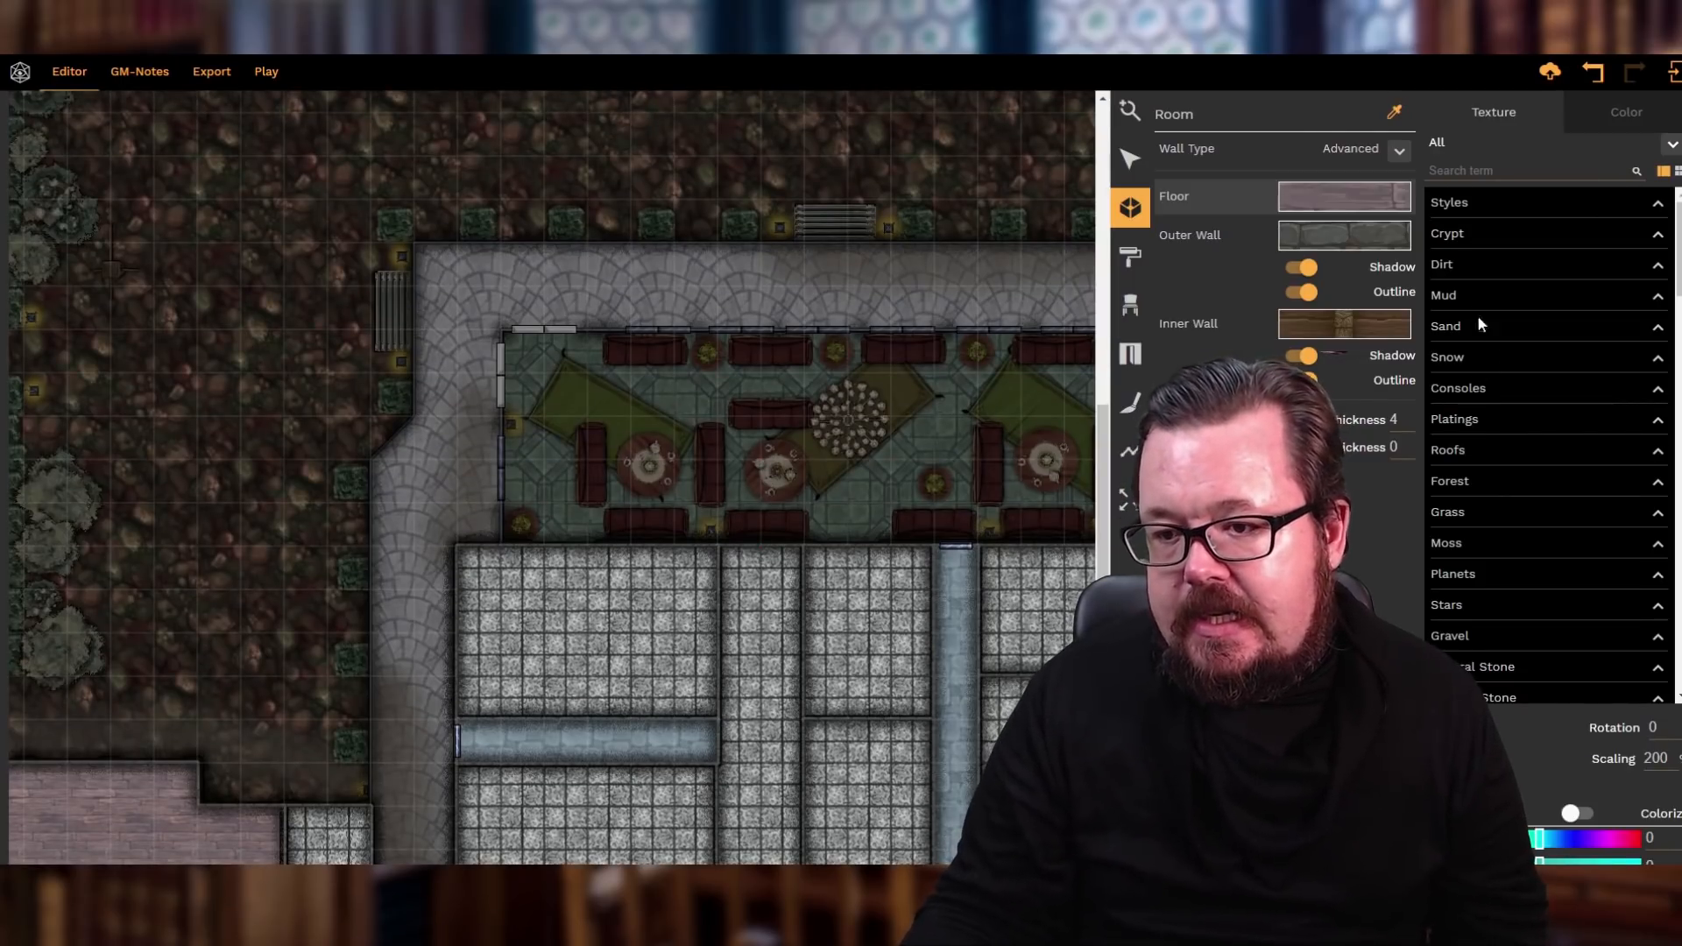
{"action": "left_click", "coordinate": [1461, 449]}
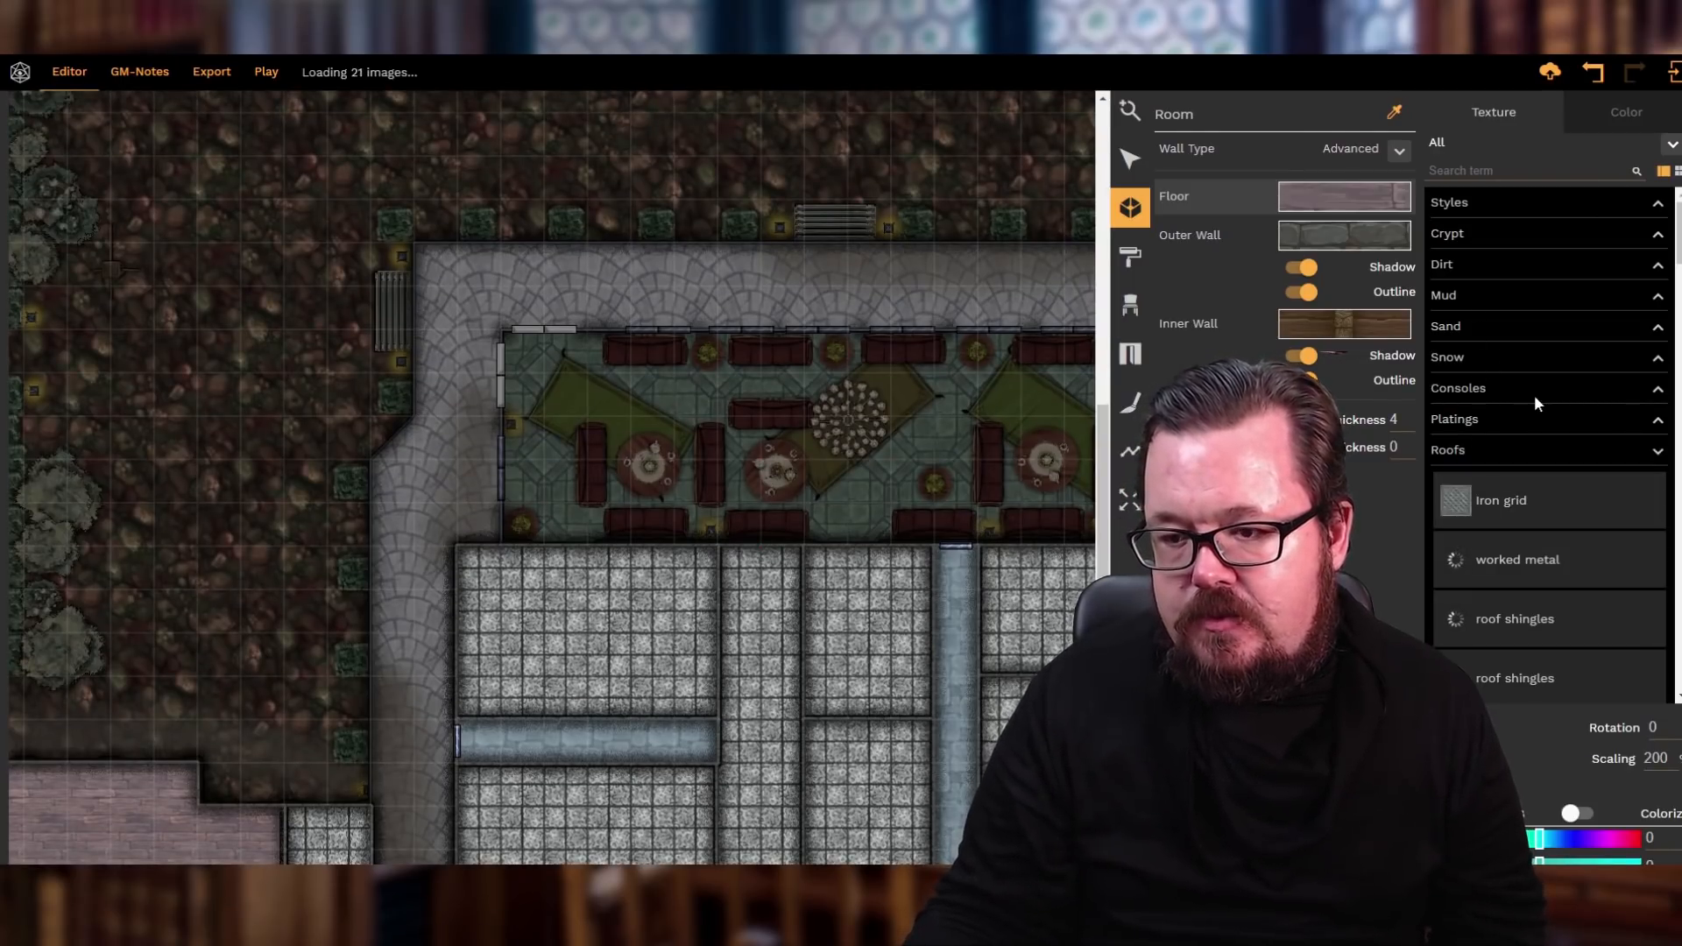
{"action": "scroll", "coordinate": [1535, 403], "scroll_direction": "down", "scroll_amount": 5}
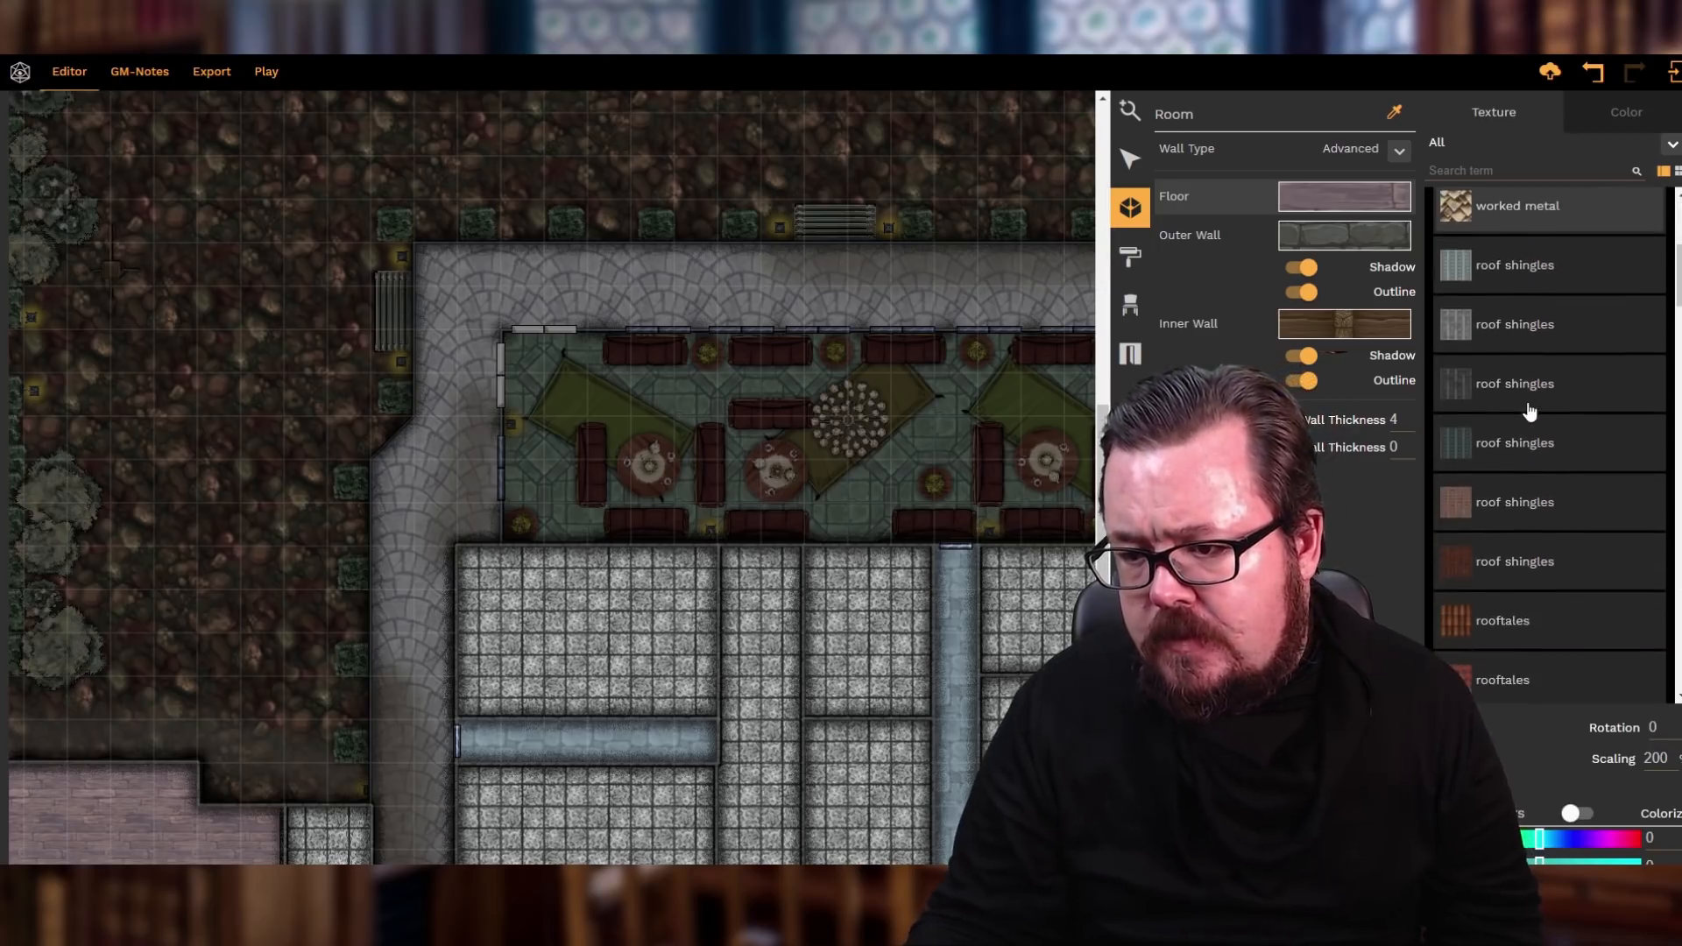
{"action": "scroll", "coordinate": [1528, 411], "scroll_direction": "down", "scroll_amount": 2}
{"action": "scroll", "coordinate": [1528, 412], "scroll_direction": "down", "scroll_amount": 2}
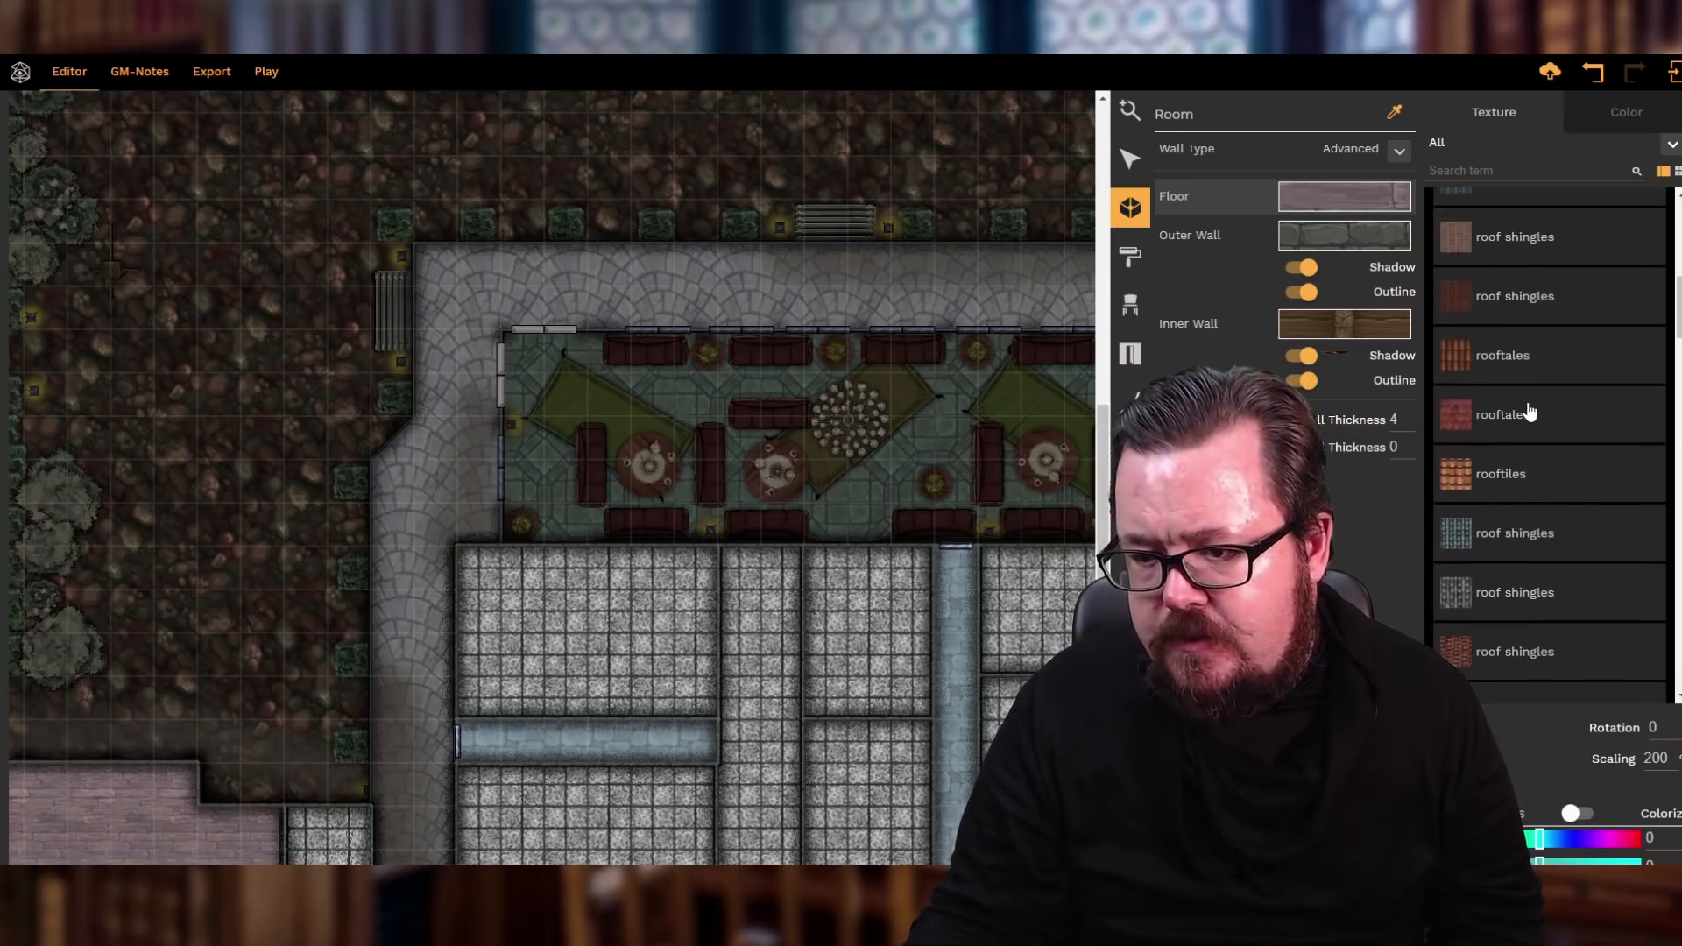
{"action": "scroll", "coordinate": [1529, 412], "scroll_direction": "down", "scroll_amount": 2}
{"action": "scroll", "coordinate": [1525, 423], "scroll_direction": "down", "scroll_amount": 2}
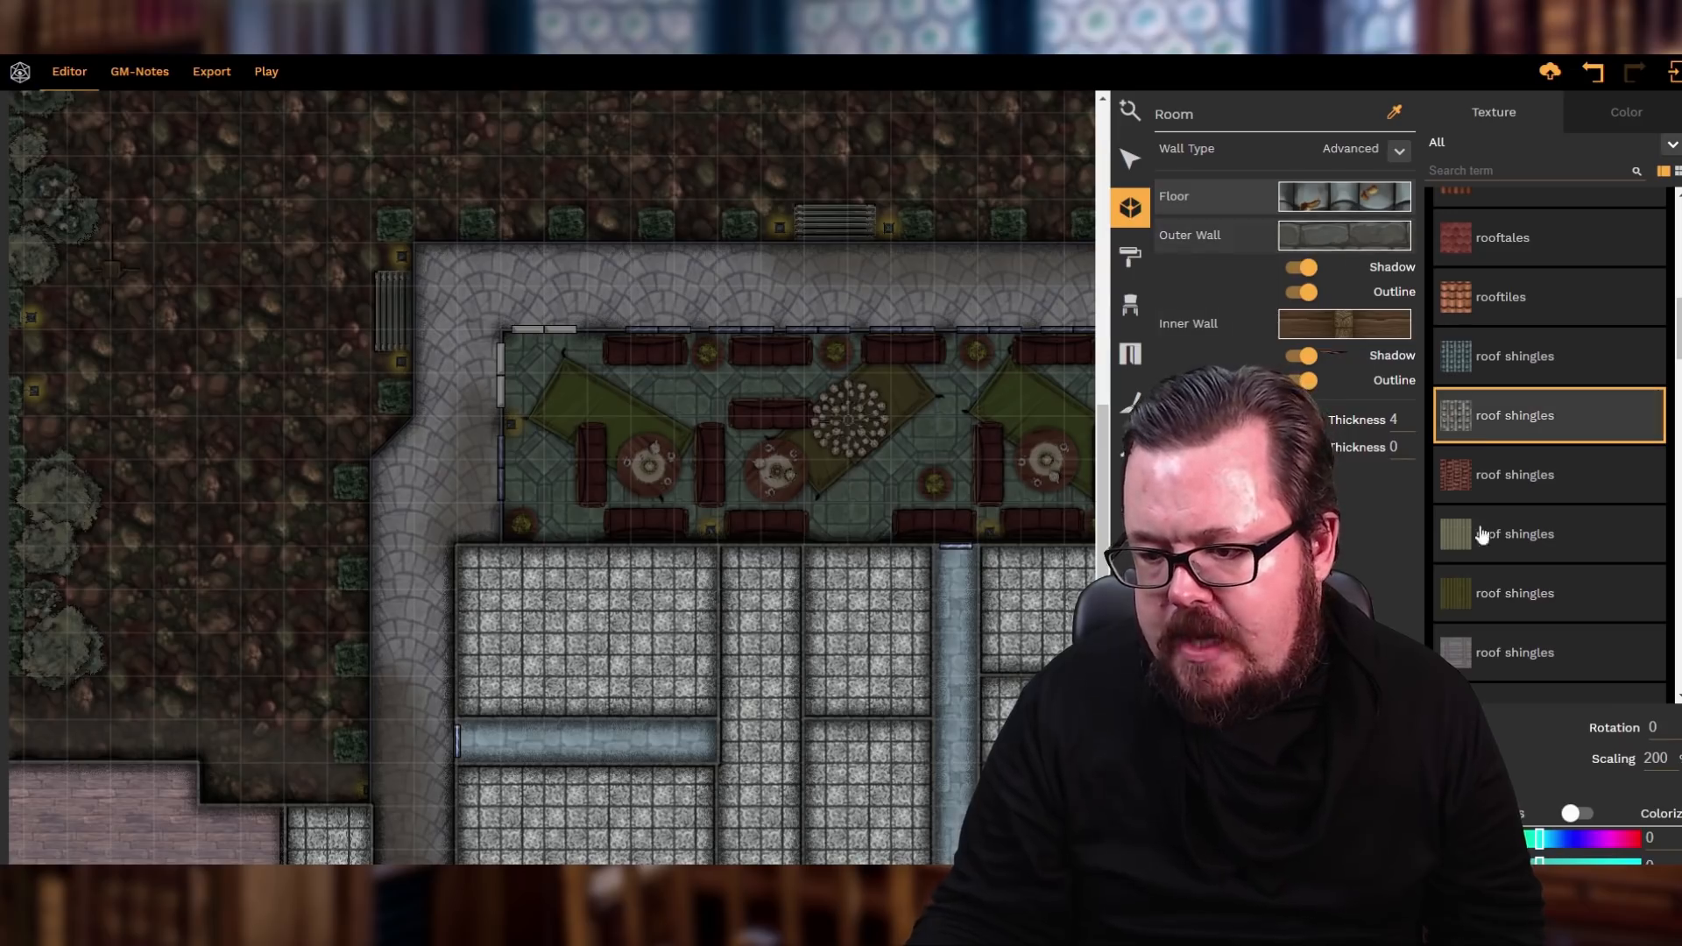
- Draw a 16-by-5-square roof-shingle area covering the whole furnished lounge beside the cobbled path
{"action": "left_click", "coordinate": [501, 545]}
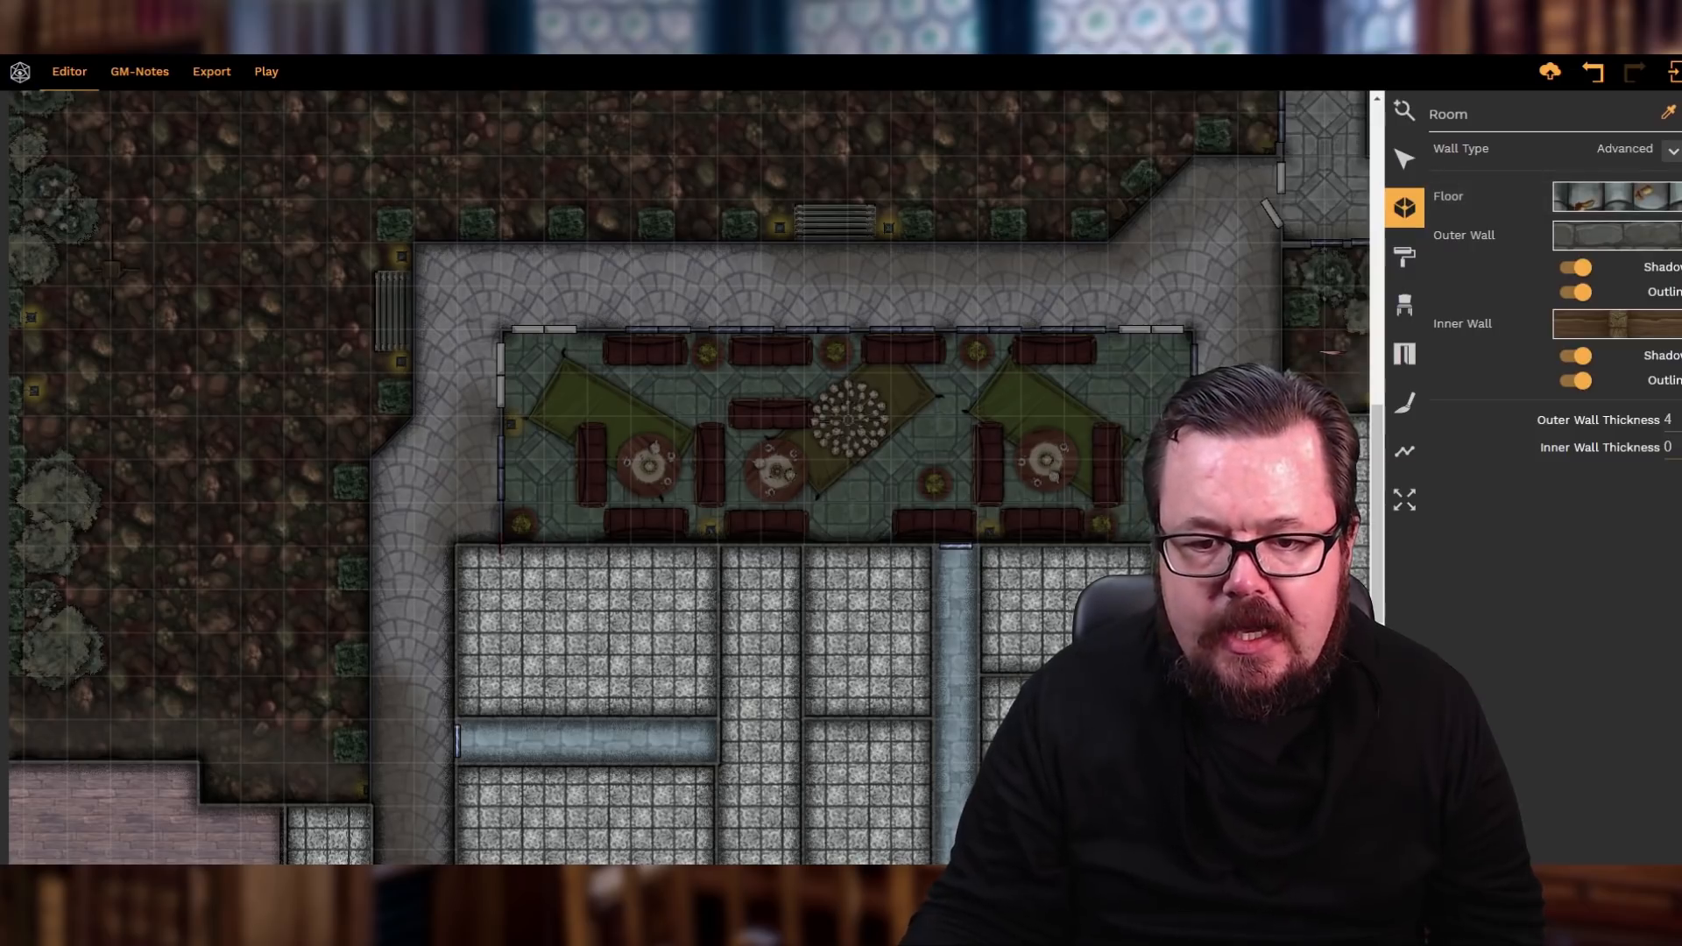
{"action": "left_click", "coordinate": [1193, 330]}
{"action": "left_click", "coordinate": [1195, 546]}
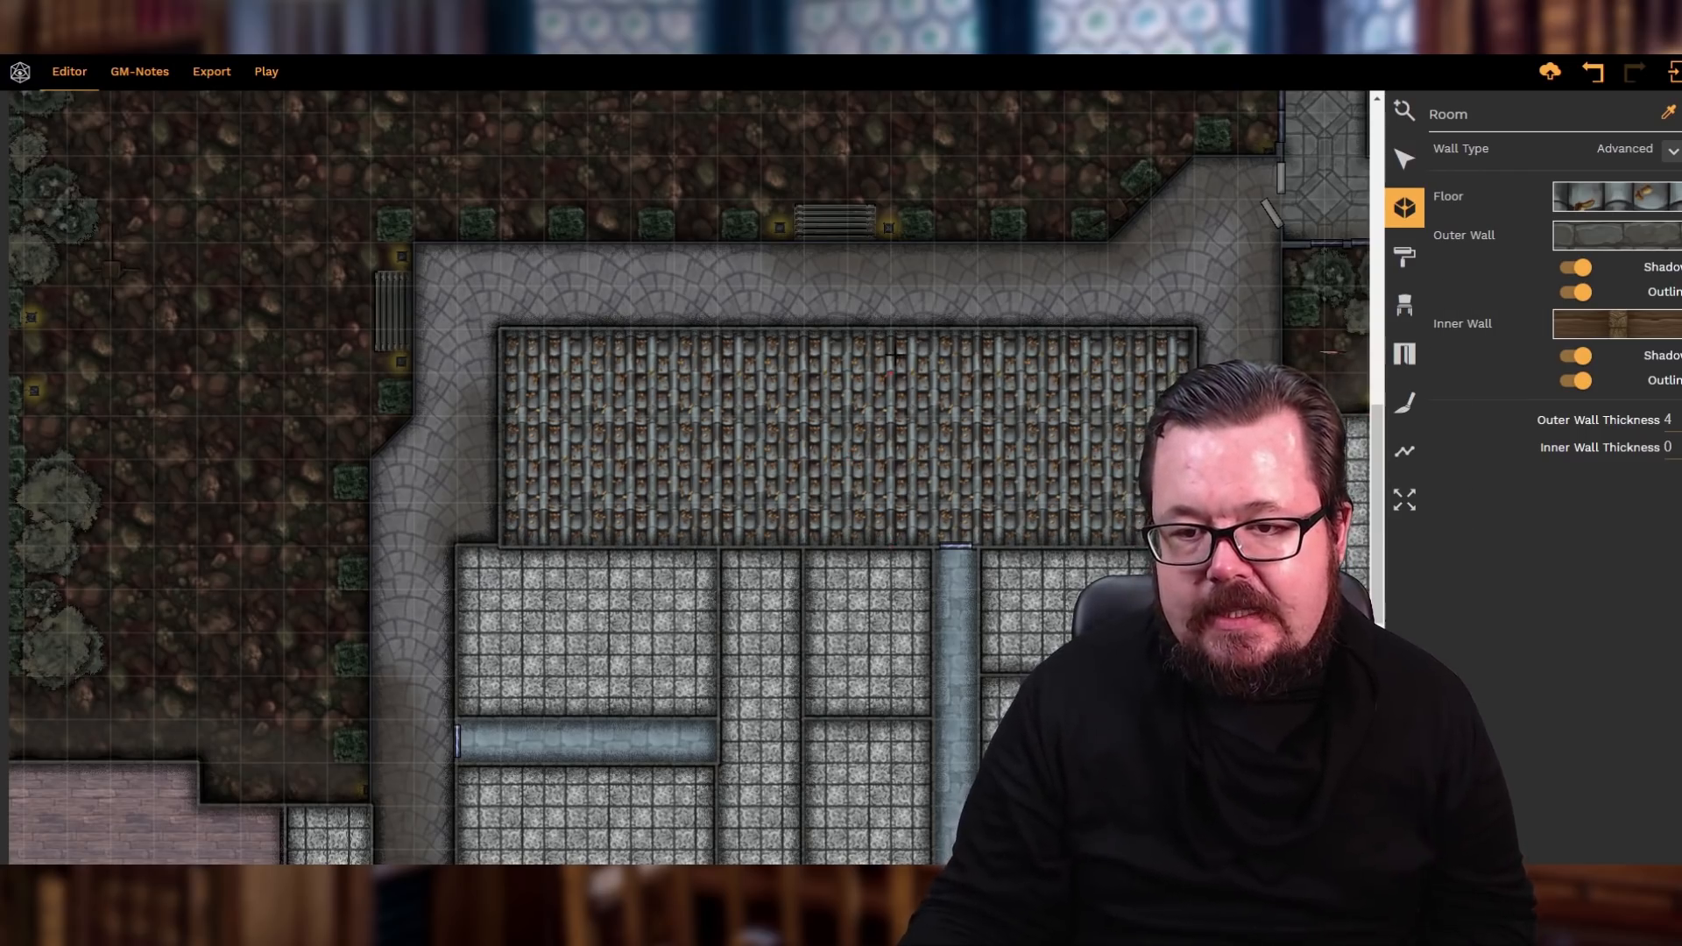
- Rotate the floor texture of the large roof-shingle area to 180 degrees
{"action": "left_click", "coordinate": [1404, 158]}
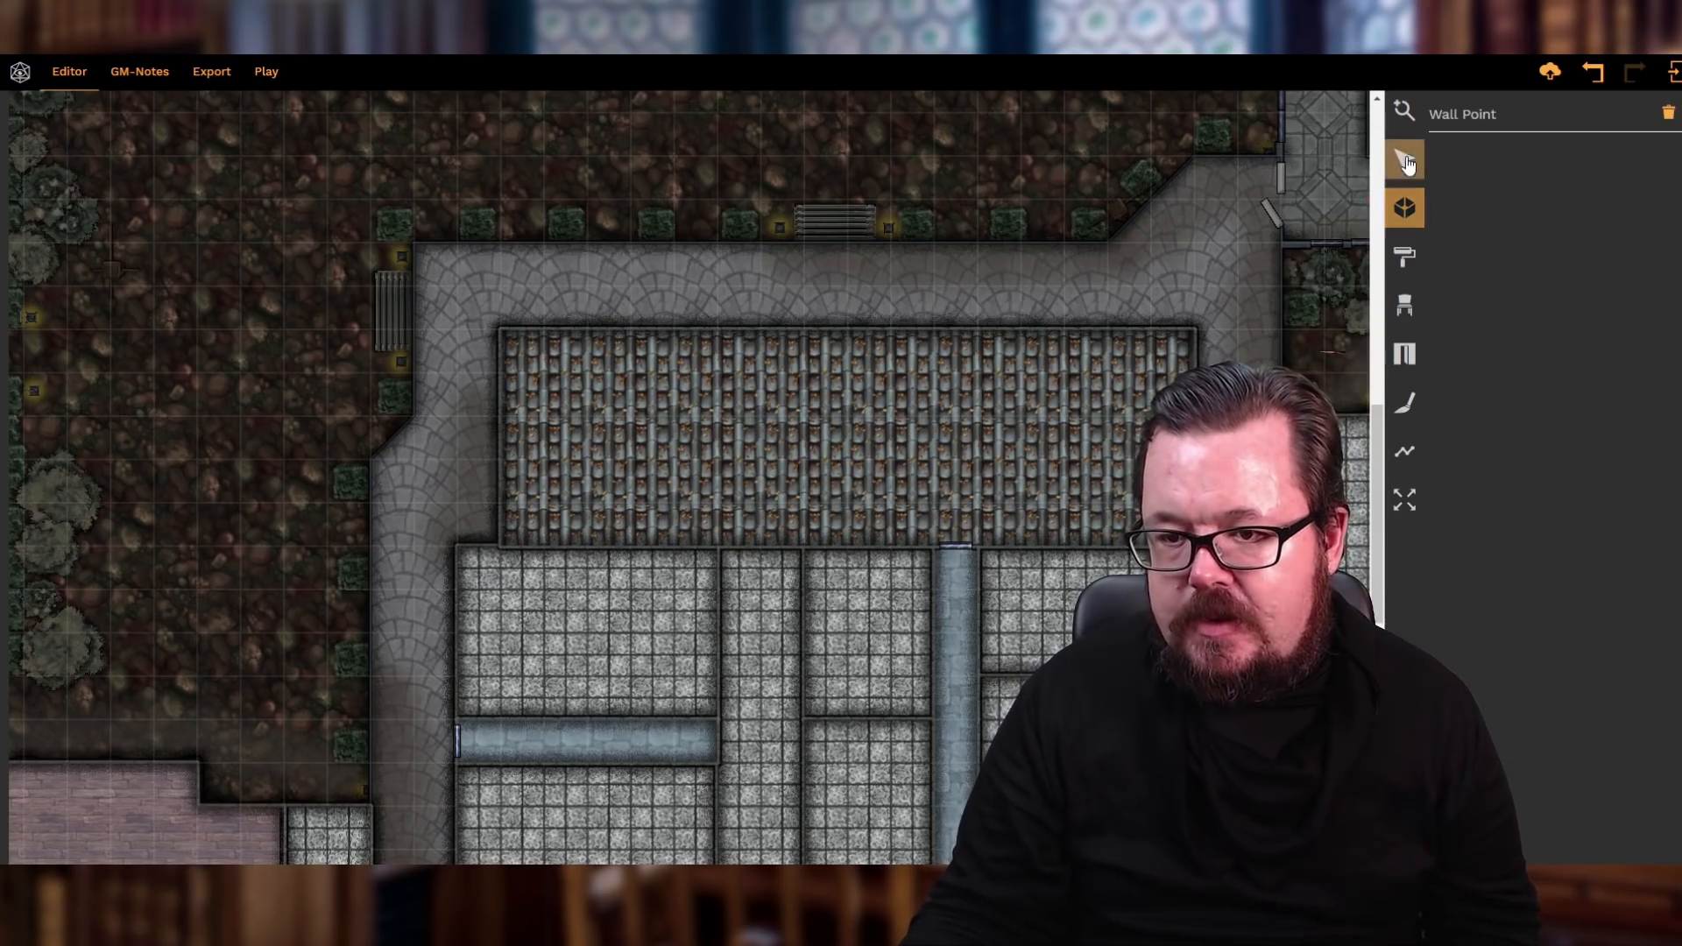
{"action": "left_click", "coordinate": [1037, 364]}
{"action": "left_click", "coordinate": [1616, 200]}
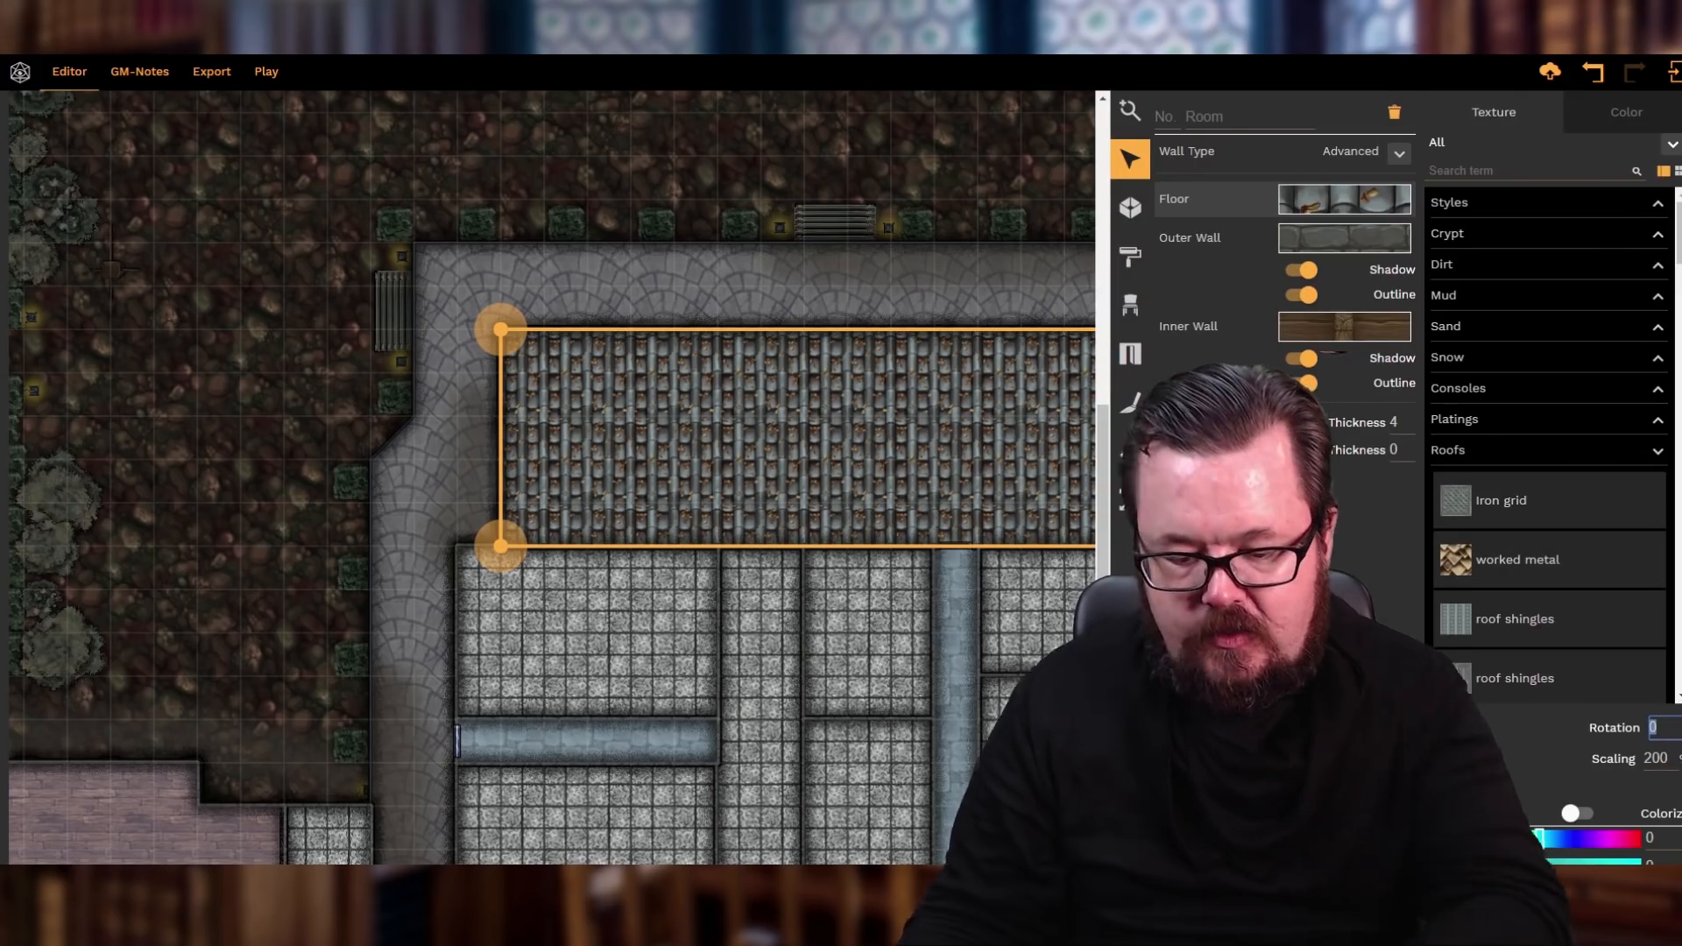
{"action": "type", "text": "180"}
{"action": "key", "text": "Return"}
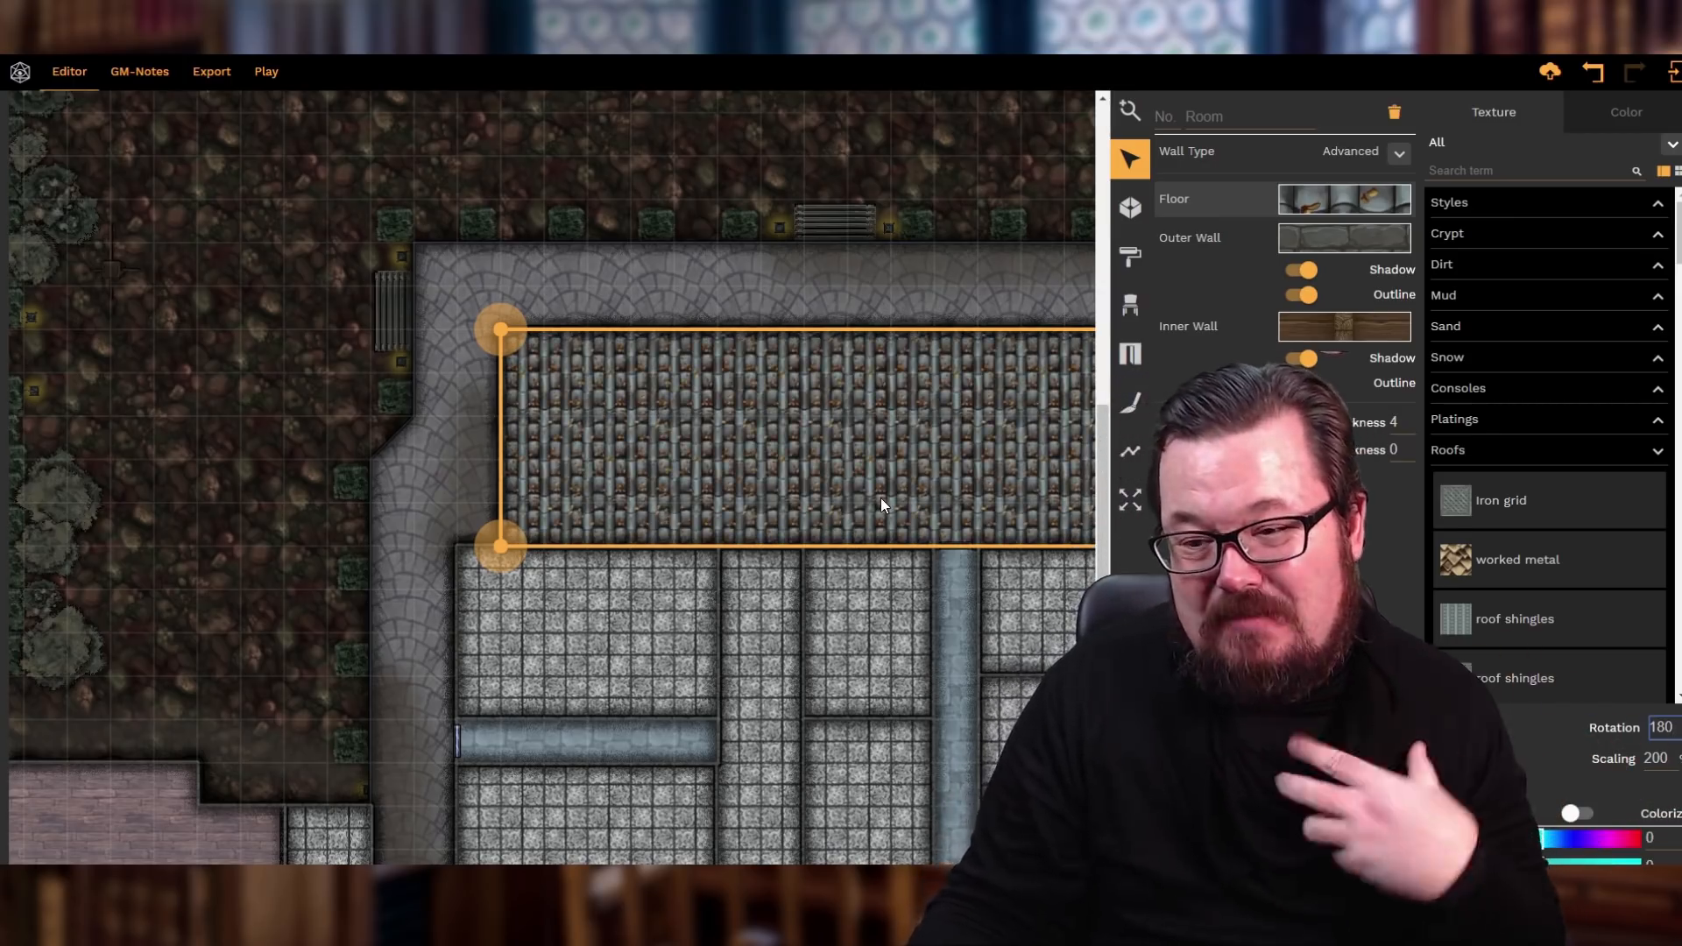
{"action": "left_click", "coordinate": [823, 279]}
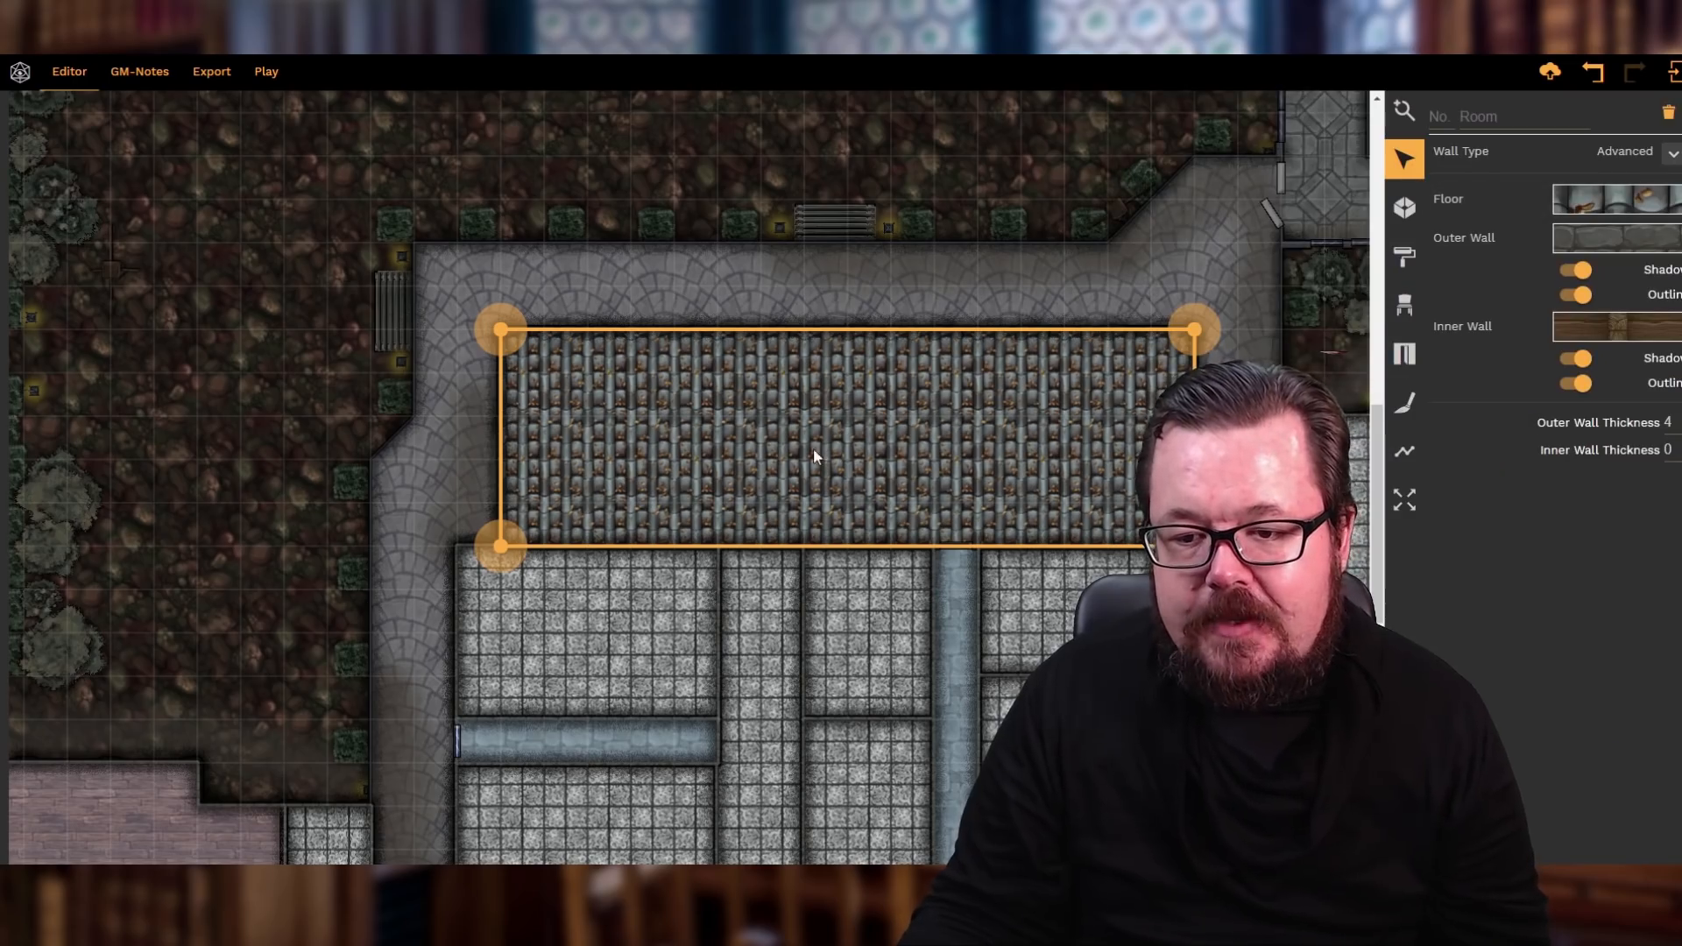
{"action": "left_click", "coordinate": [1022, 292]}
- Move the large roof area further down the room layer order, beneath the neighbouring rooms
{"action": "scroll", "coordinate": [983, 373], "scroll_direction": "down", "scroll_amount": 1}
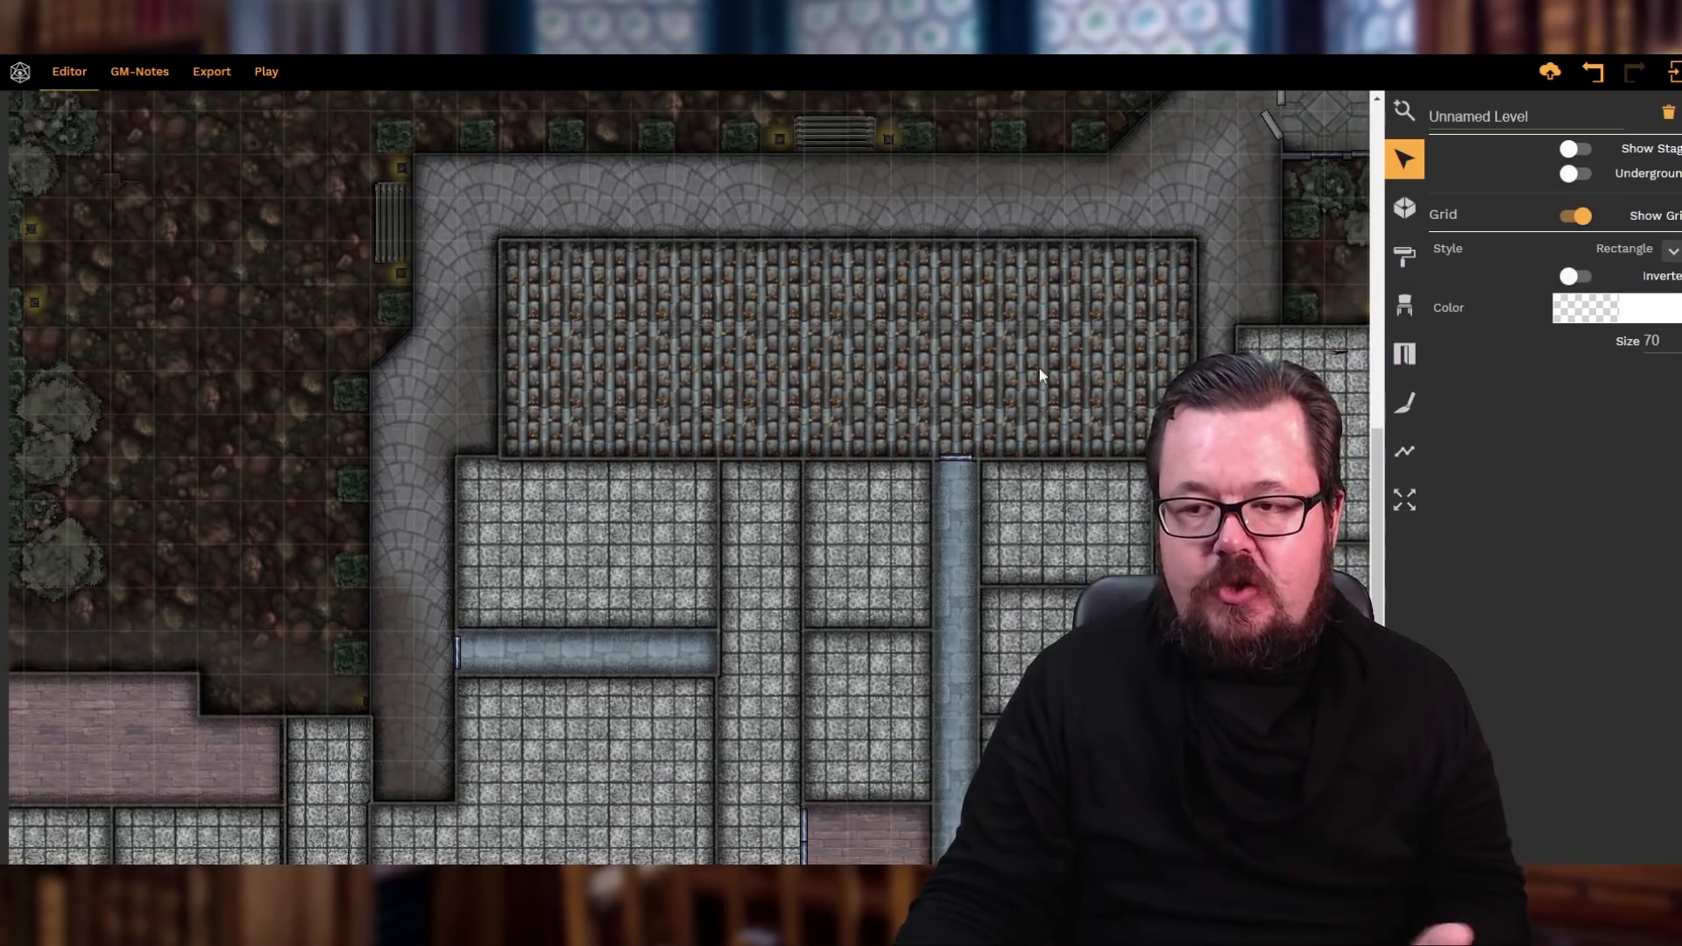
{"action": "left_click", "coordinate": [1676, 73]}
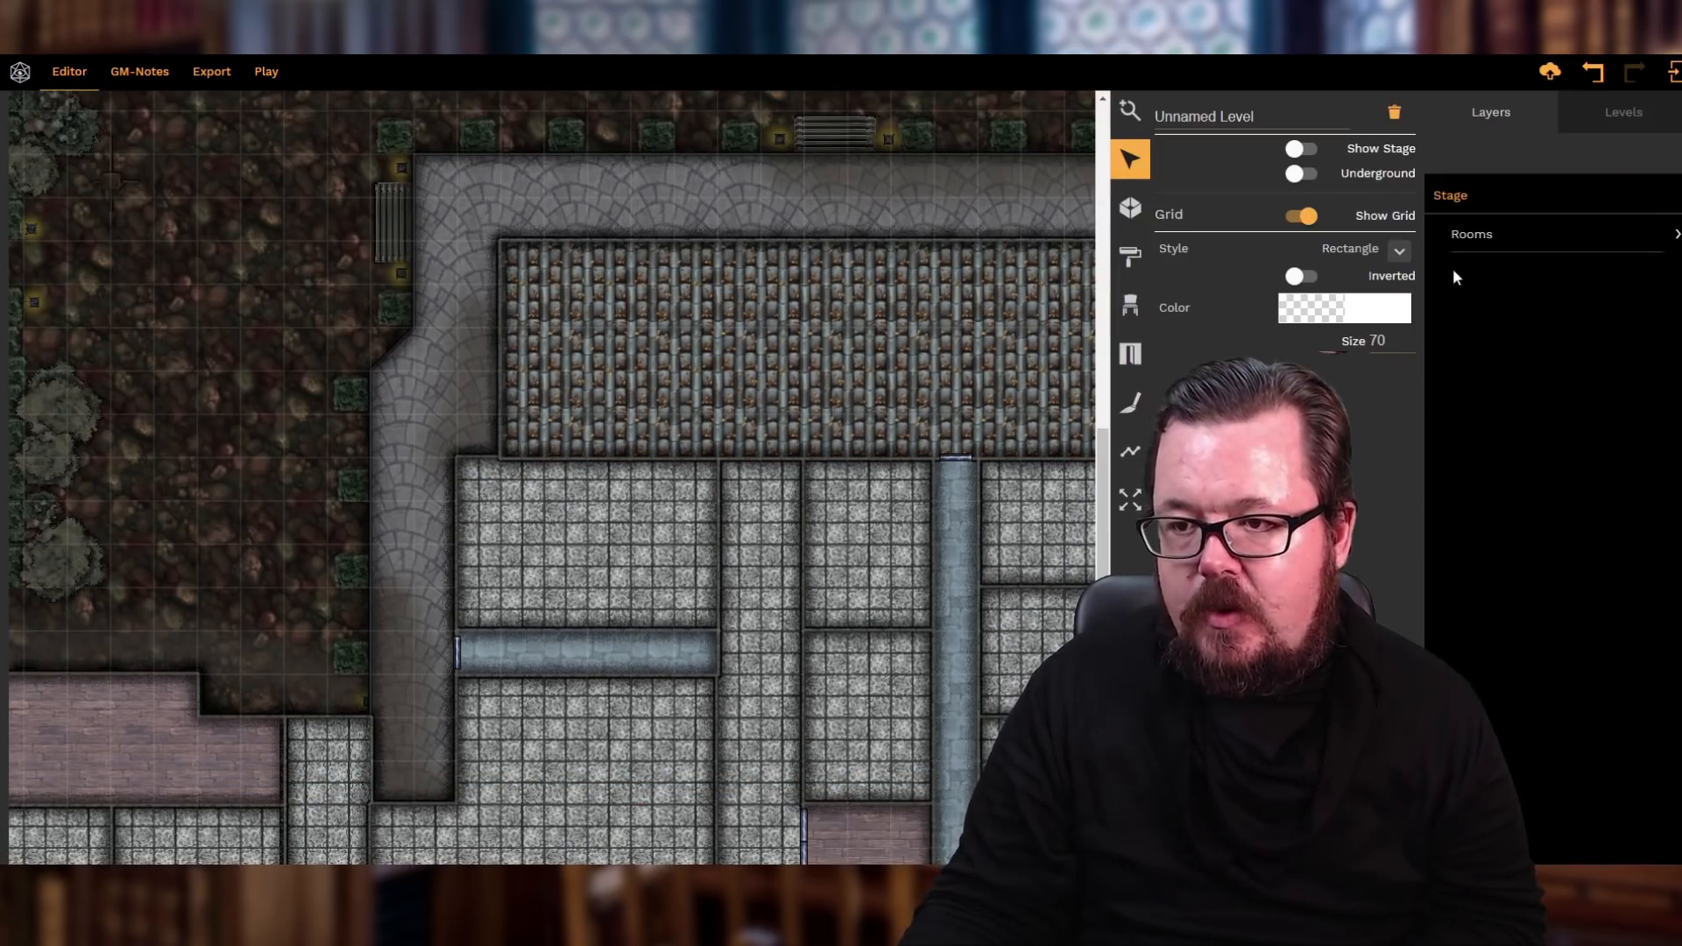
{"action": "left_click", "coordinate": [944, 324]}
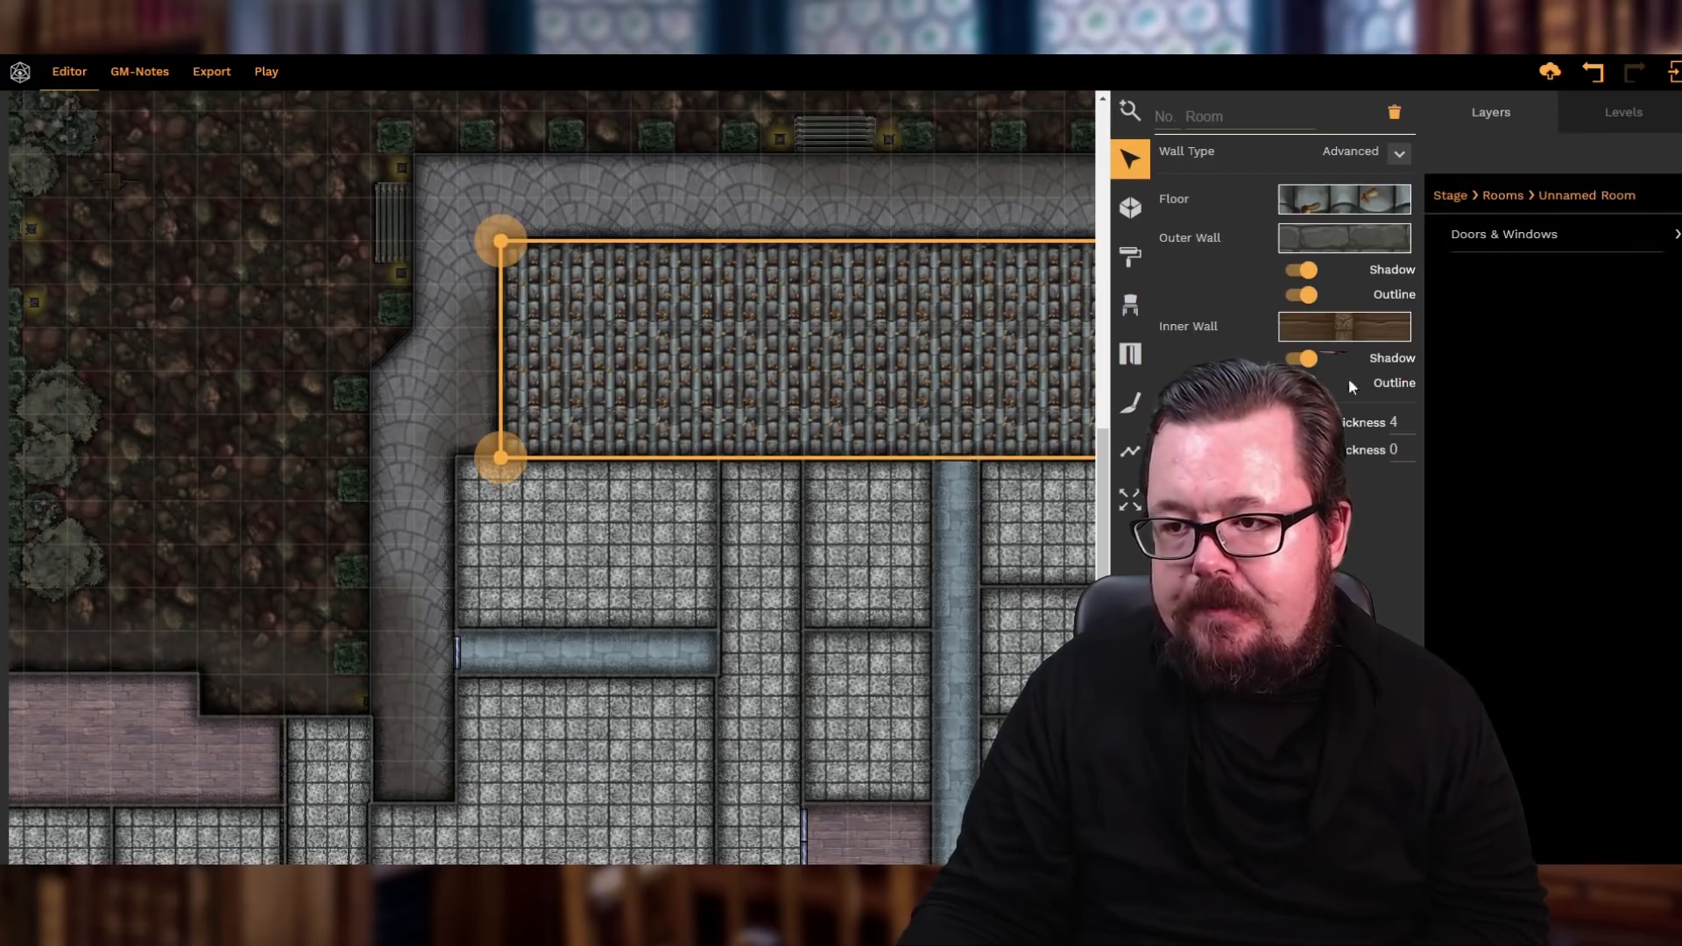
{"action": "left_click", "coordinate": [1510, 198]}
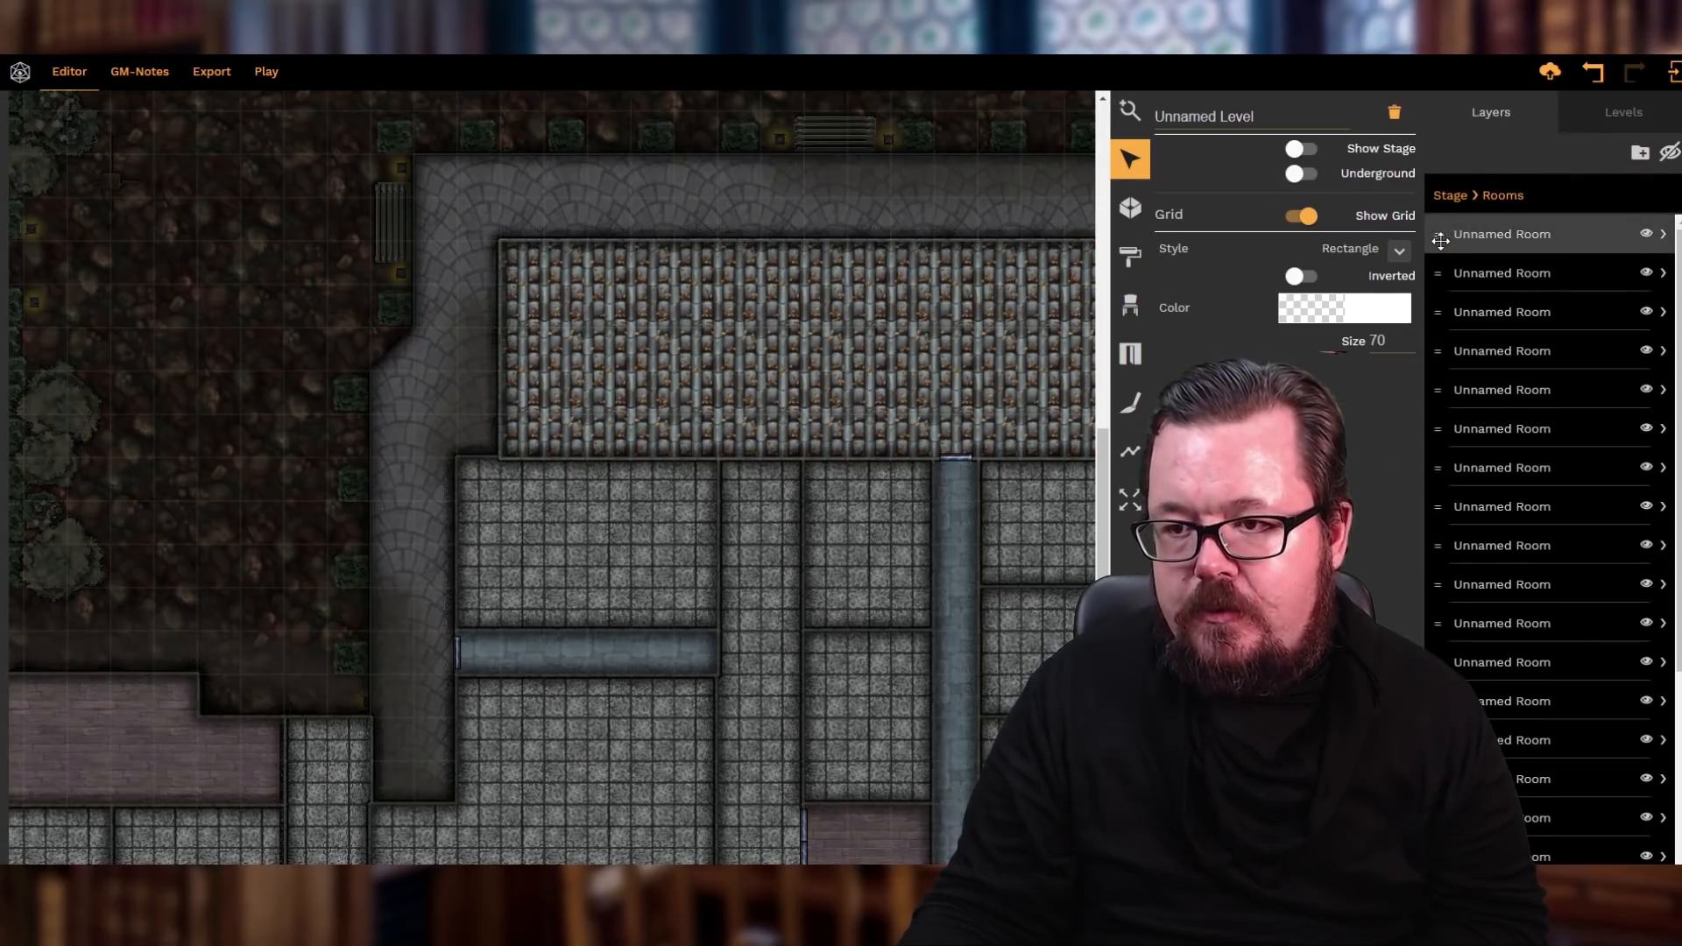
{"action": "left_click_drag", "start_coordinate": [1440, 241], "coordinate": [1434, 650]}
{"action": "scroll", "coordinate": [1435, 650], "scroll_direction": "down", "scroll_amount": 4}
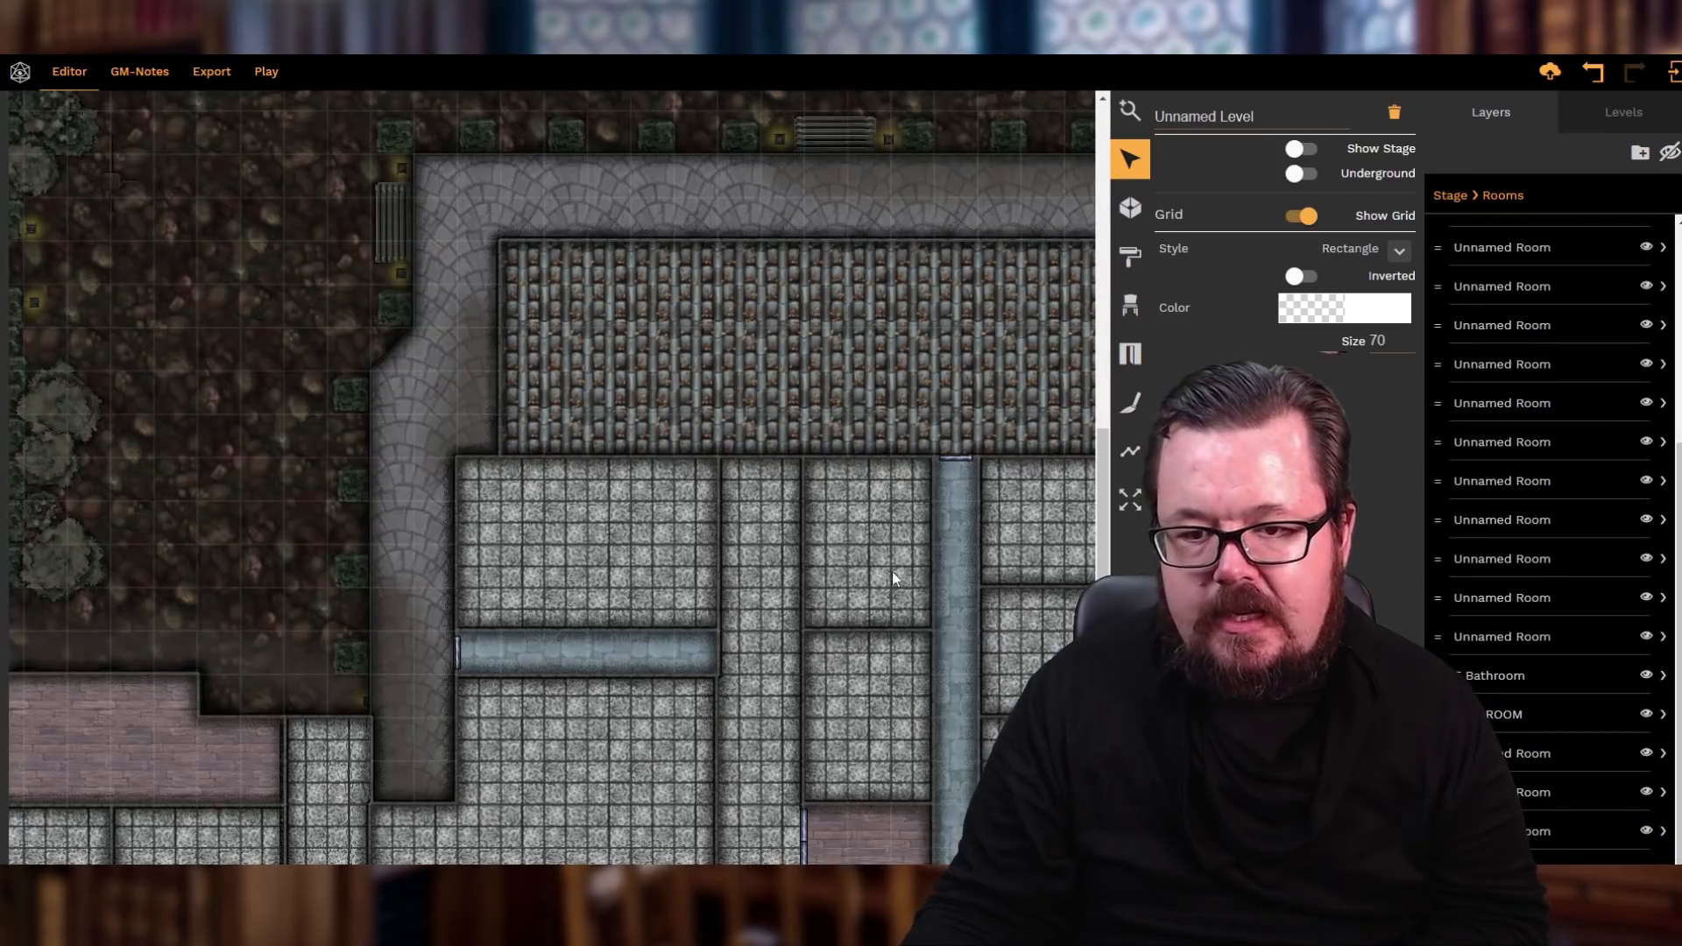
- Check how the roof meets the adjoining rooms and look over the level for spaces that are still uncovered
{"action": "left_click", "coordinate": [889, 557]}
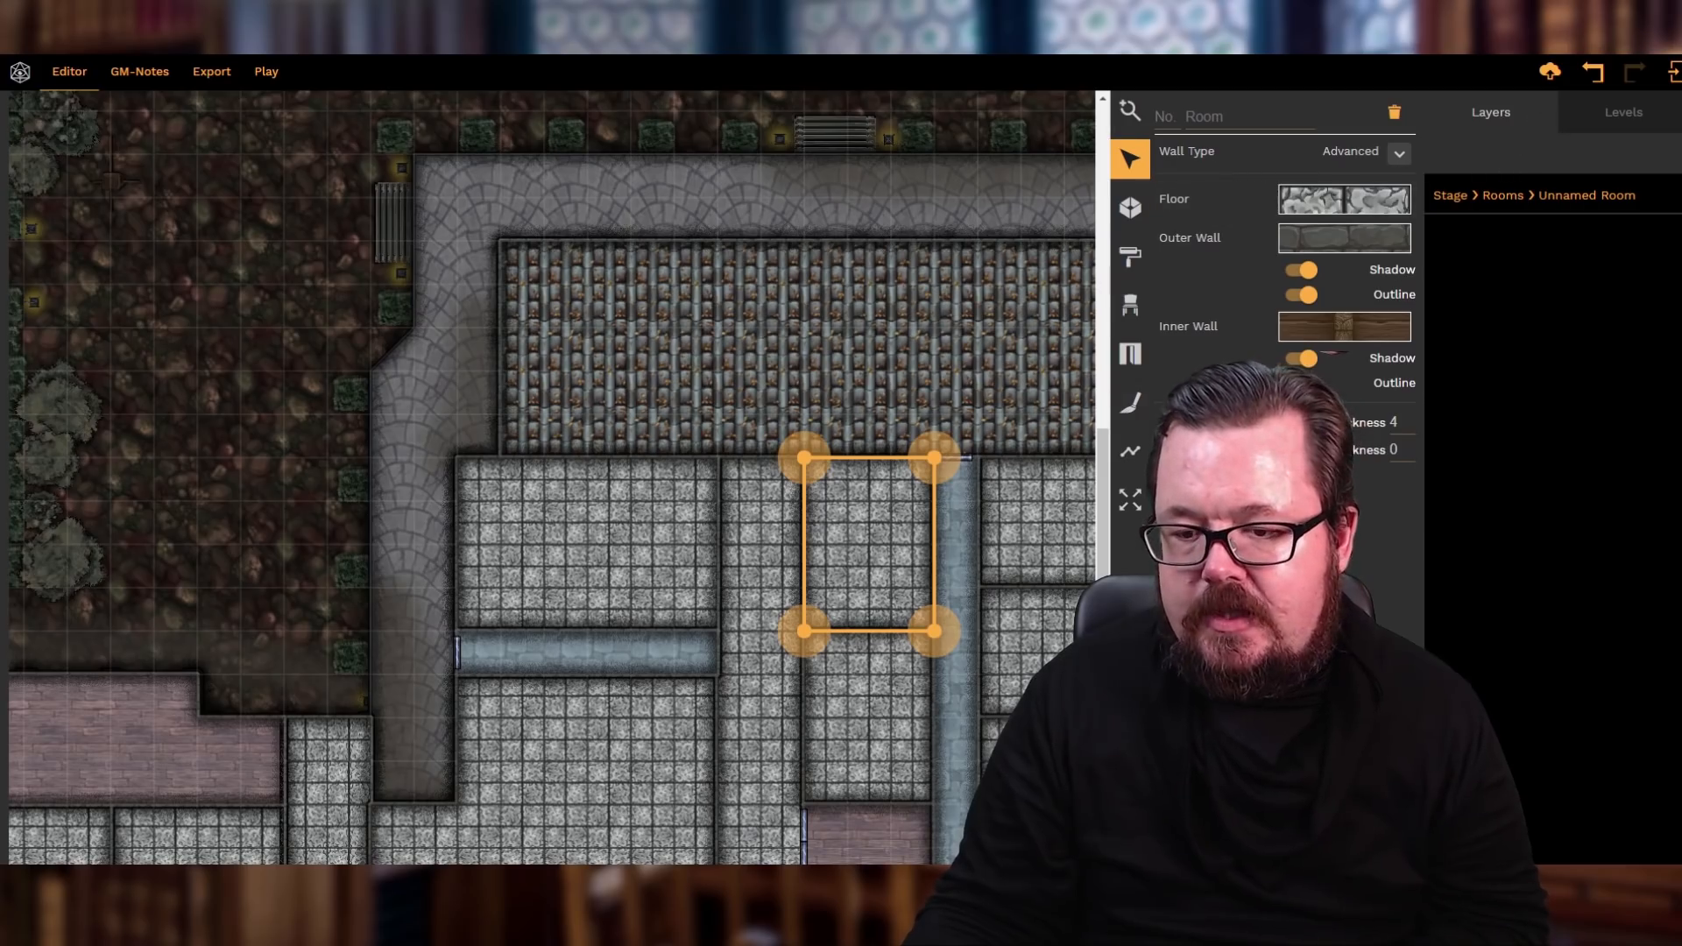
{"action": "left_click", "coordinate": [1120, 493]}
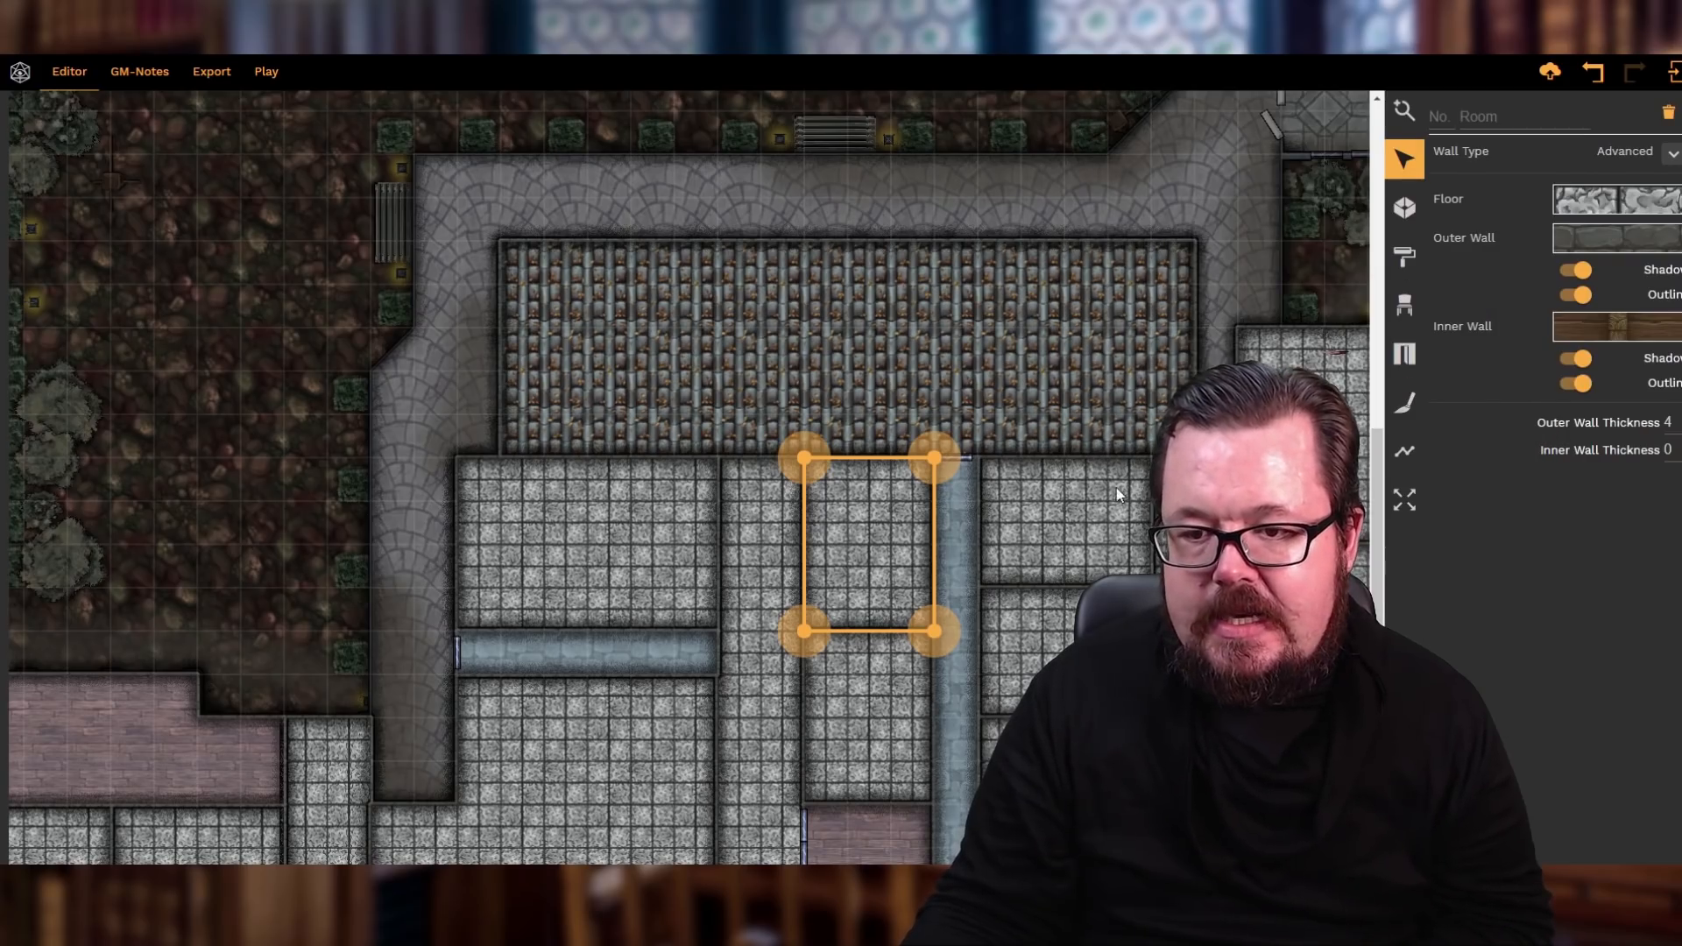
{"action": "left_click", "coordinate": [580, 502]}
{"action": "left_click", "coordinate": [828, 370]}
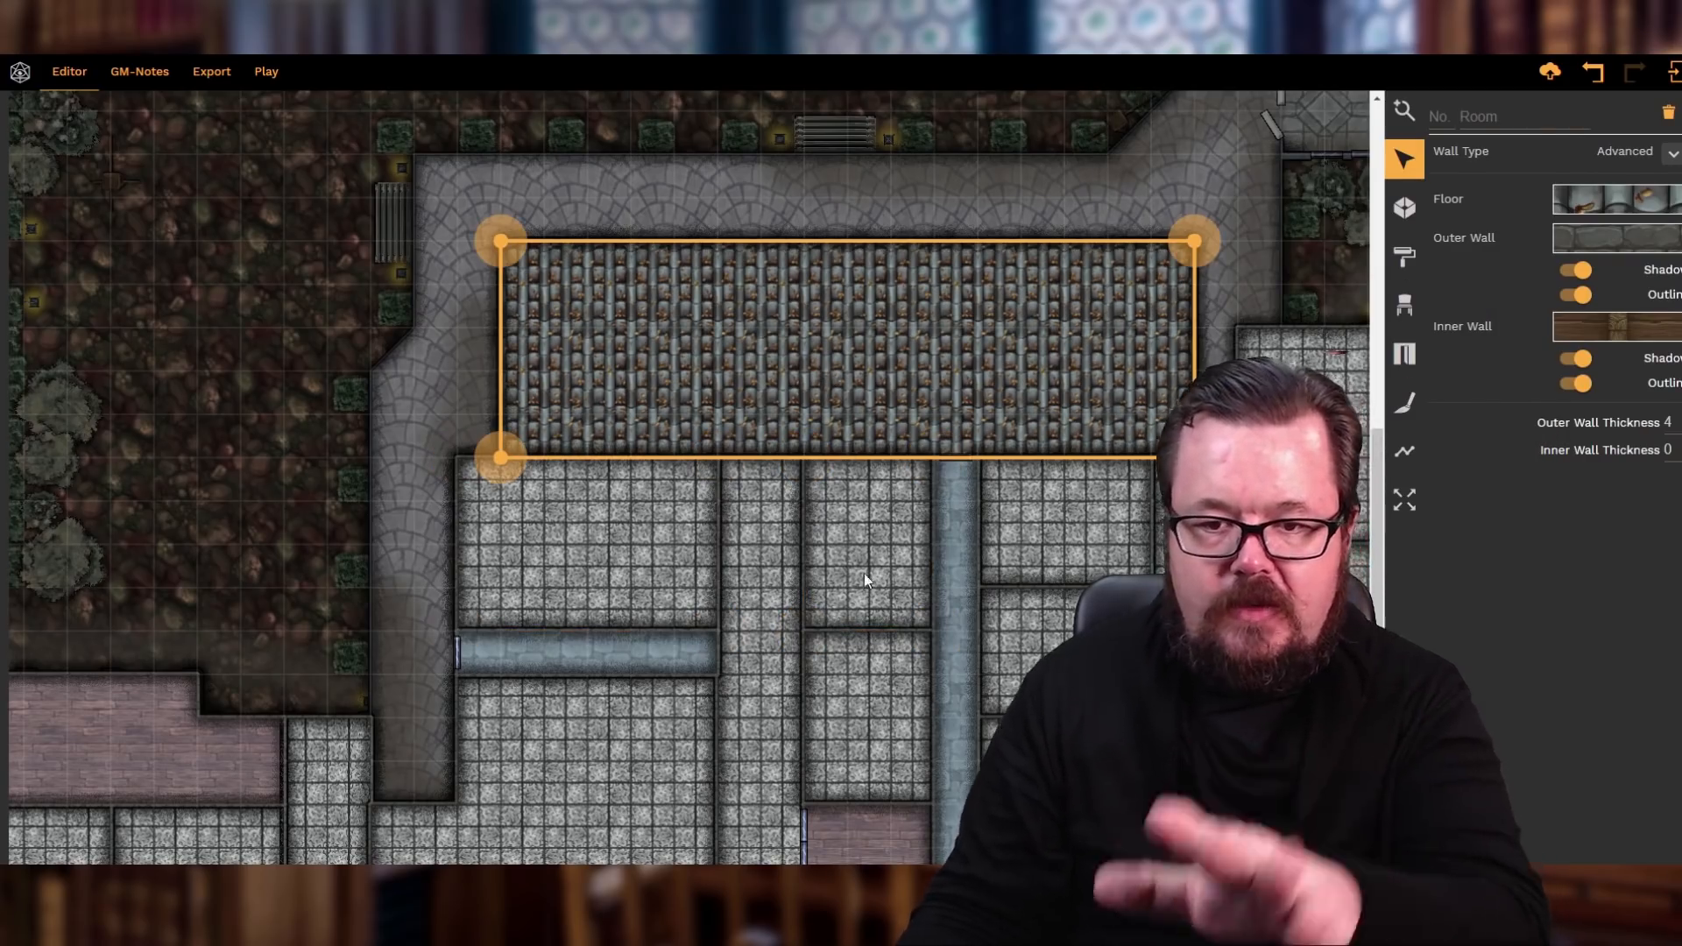
{"action": "left_click", "coordinate": [856, 548]}
{"action": "key", "text": "s"}
{"action": "scroll", "coordinate": [824, 813], "scroll_direction": "down", "scroll_amount": 1}
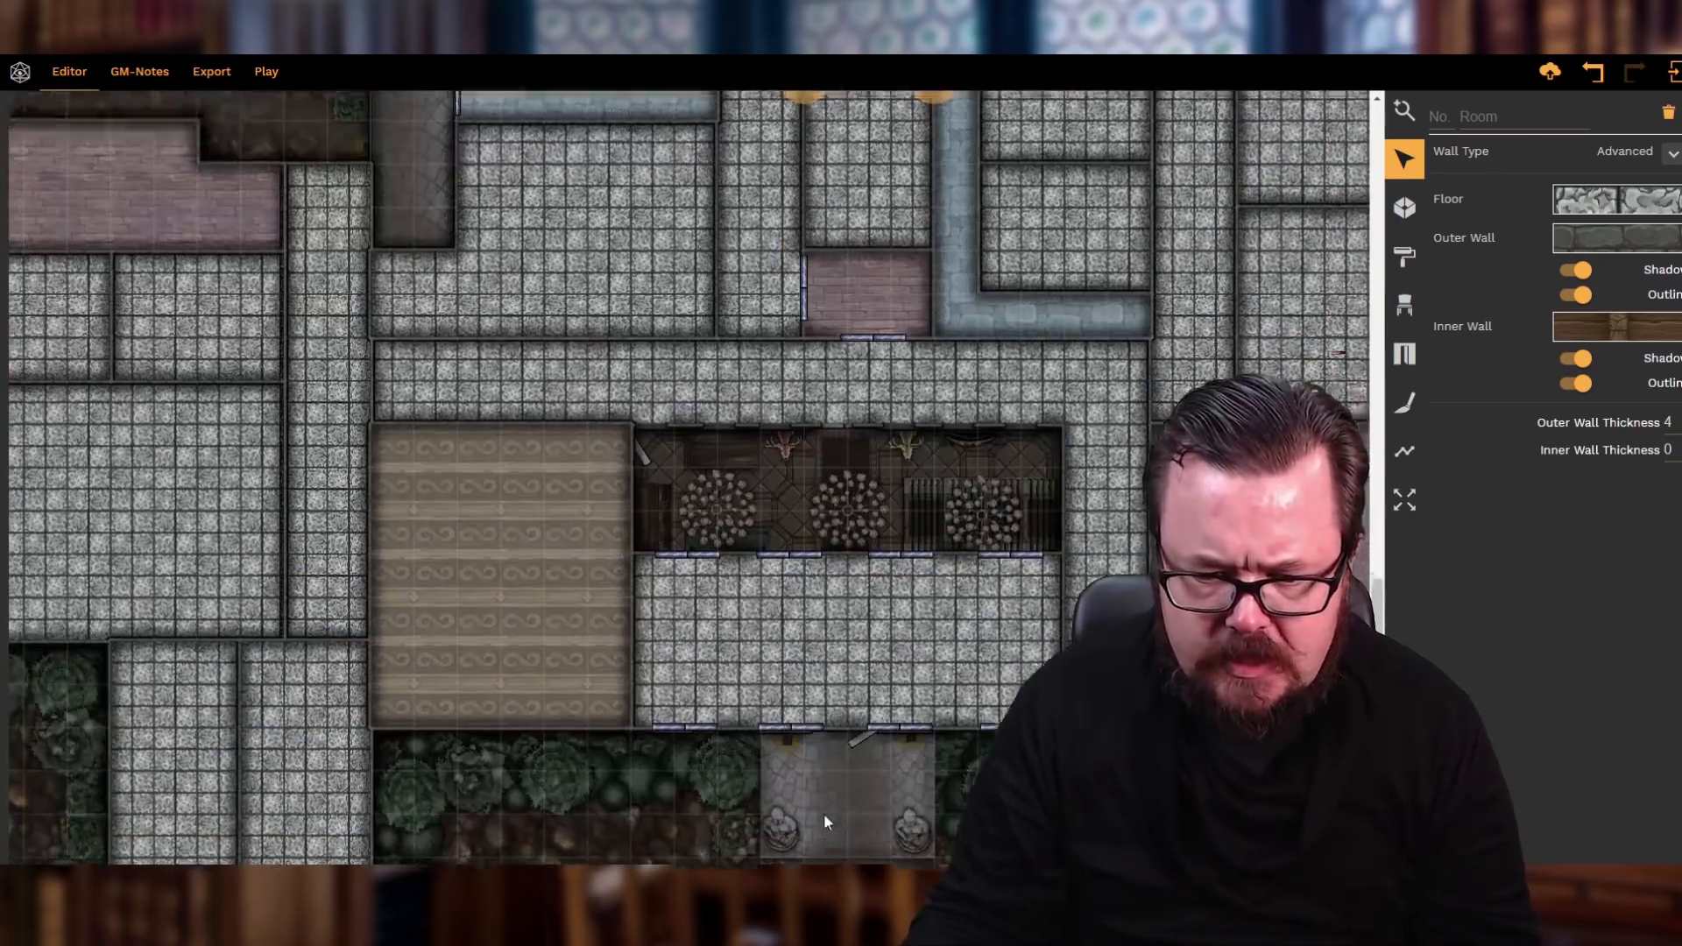
{"action": "scroll", "coordinate": [823, 813], "scroll_direction": "left", "scroll_amount": 5}
{"action": "scroll", "coordinate": [688, 477], "scroll_direction": "right", "scroll_amount": 12}
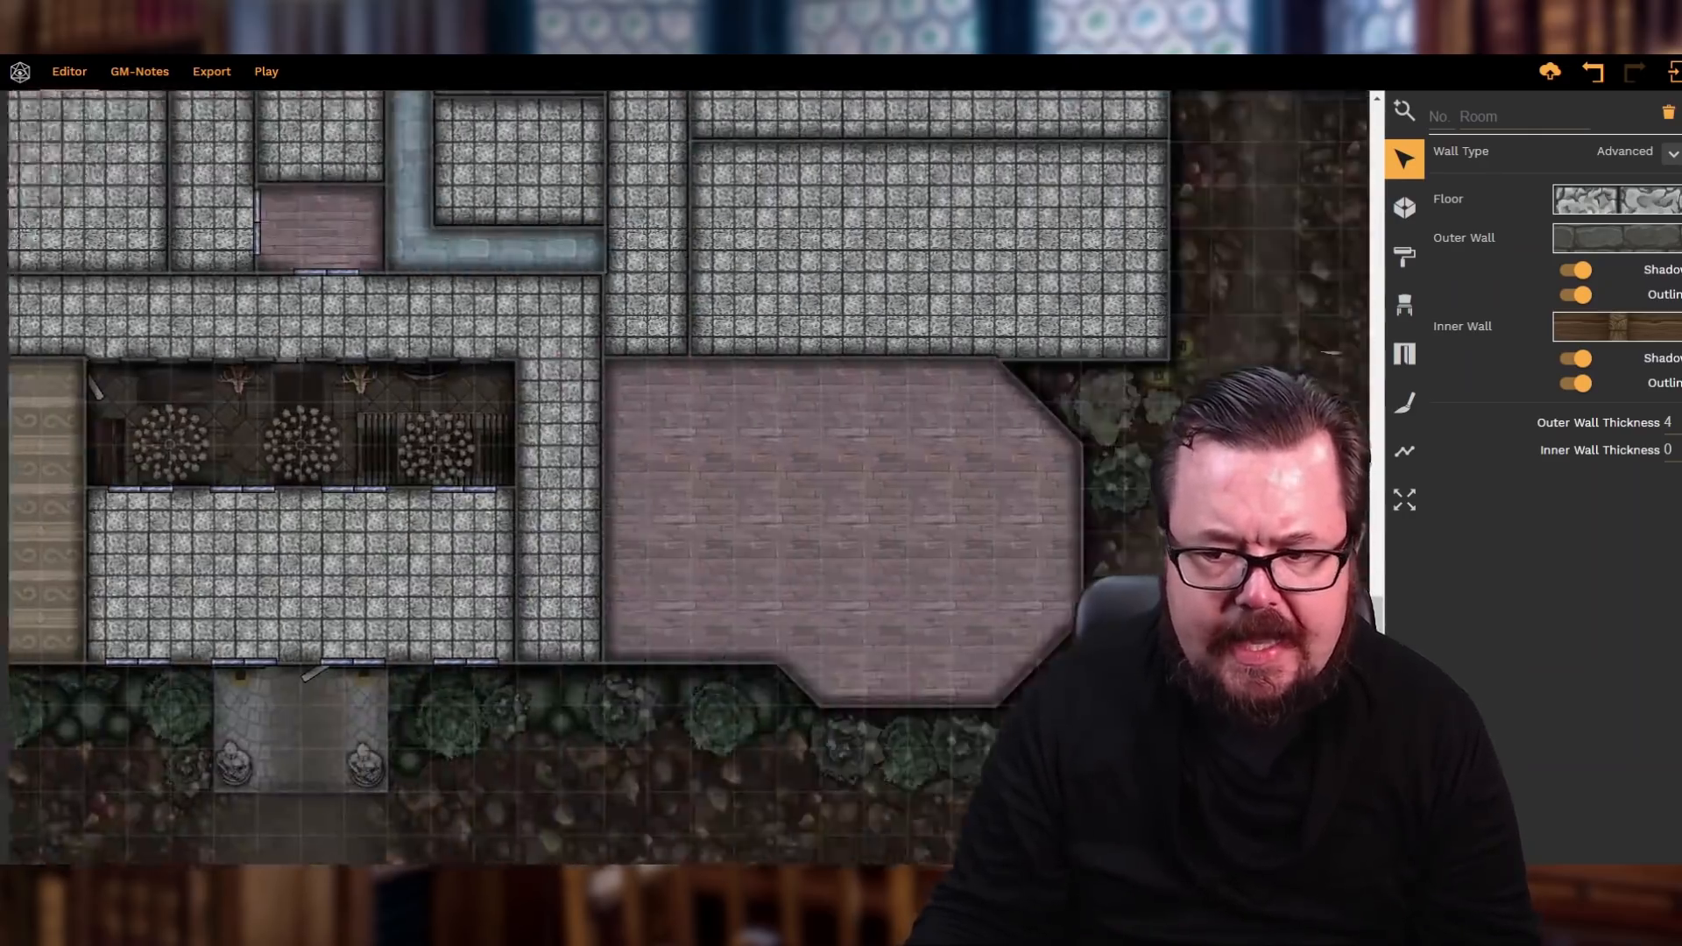
{"action": "scroll", "coordinate": [1057, 621], "scroll_direction": "up", "scroll_amount": 9}
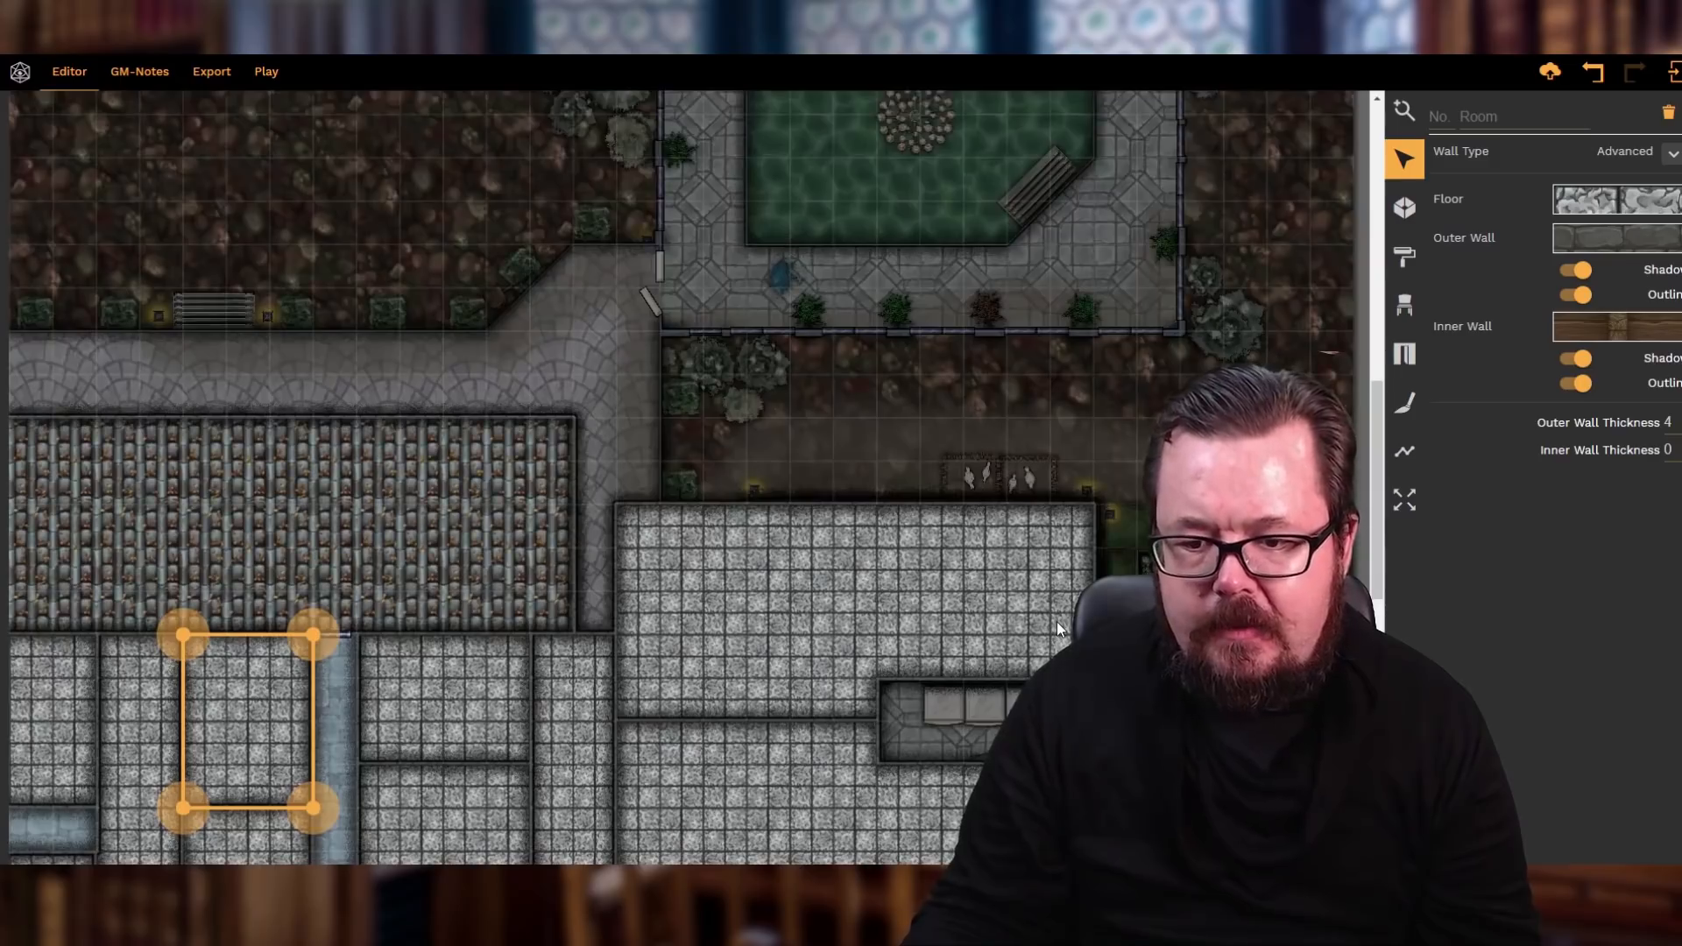
{"action": "scroll", "coordinate": [1056, 622], "scroll_direction": "down", "scroll_amount": 1}
{"action": "scroll", "coordinate": [988, 618], "scroll_direction": "down", "scroll_amount": 1}
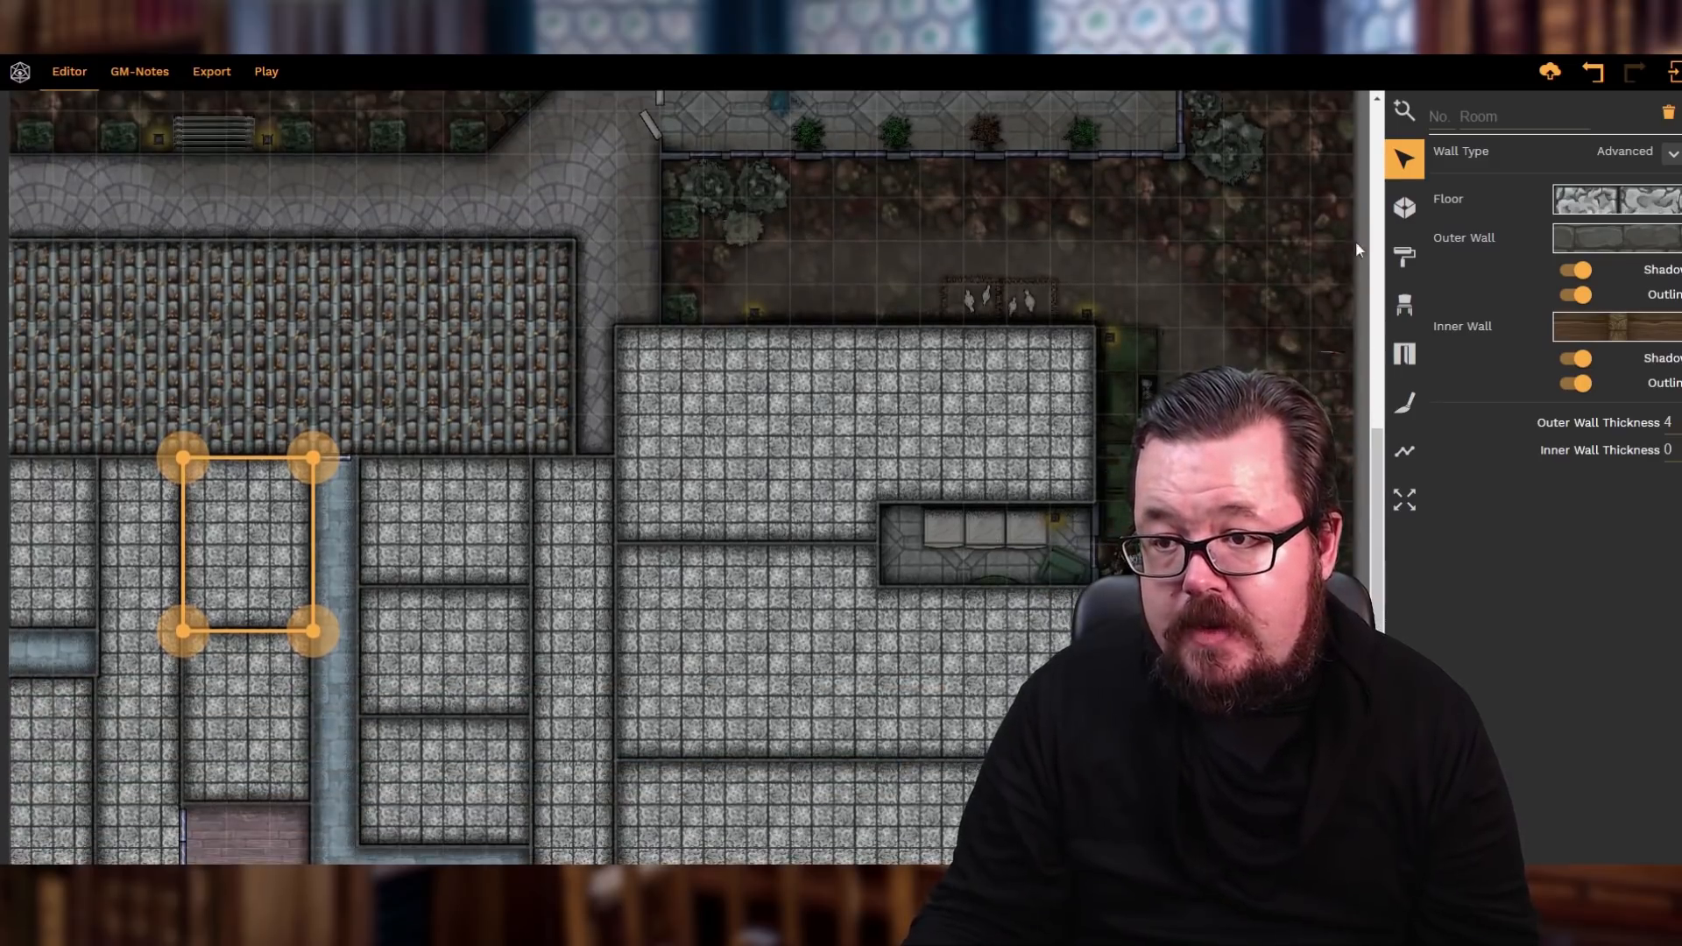
- Draw a 5-by-2-square roof-shingle area over the small uncovered space between the large rooms and rotate its texture to 90 degrees
{"action": "left_click", "coordinate": [1405, 209]}
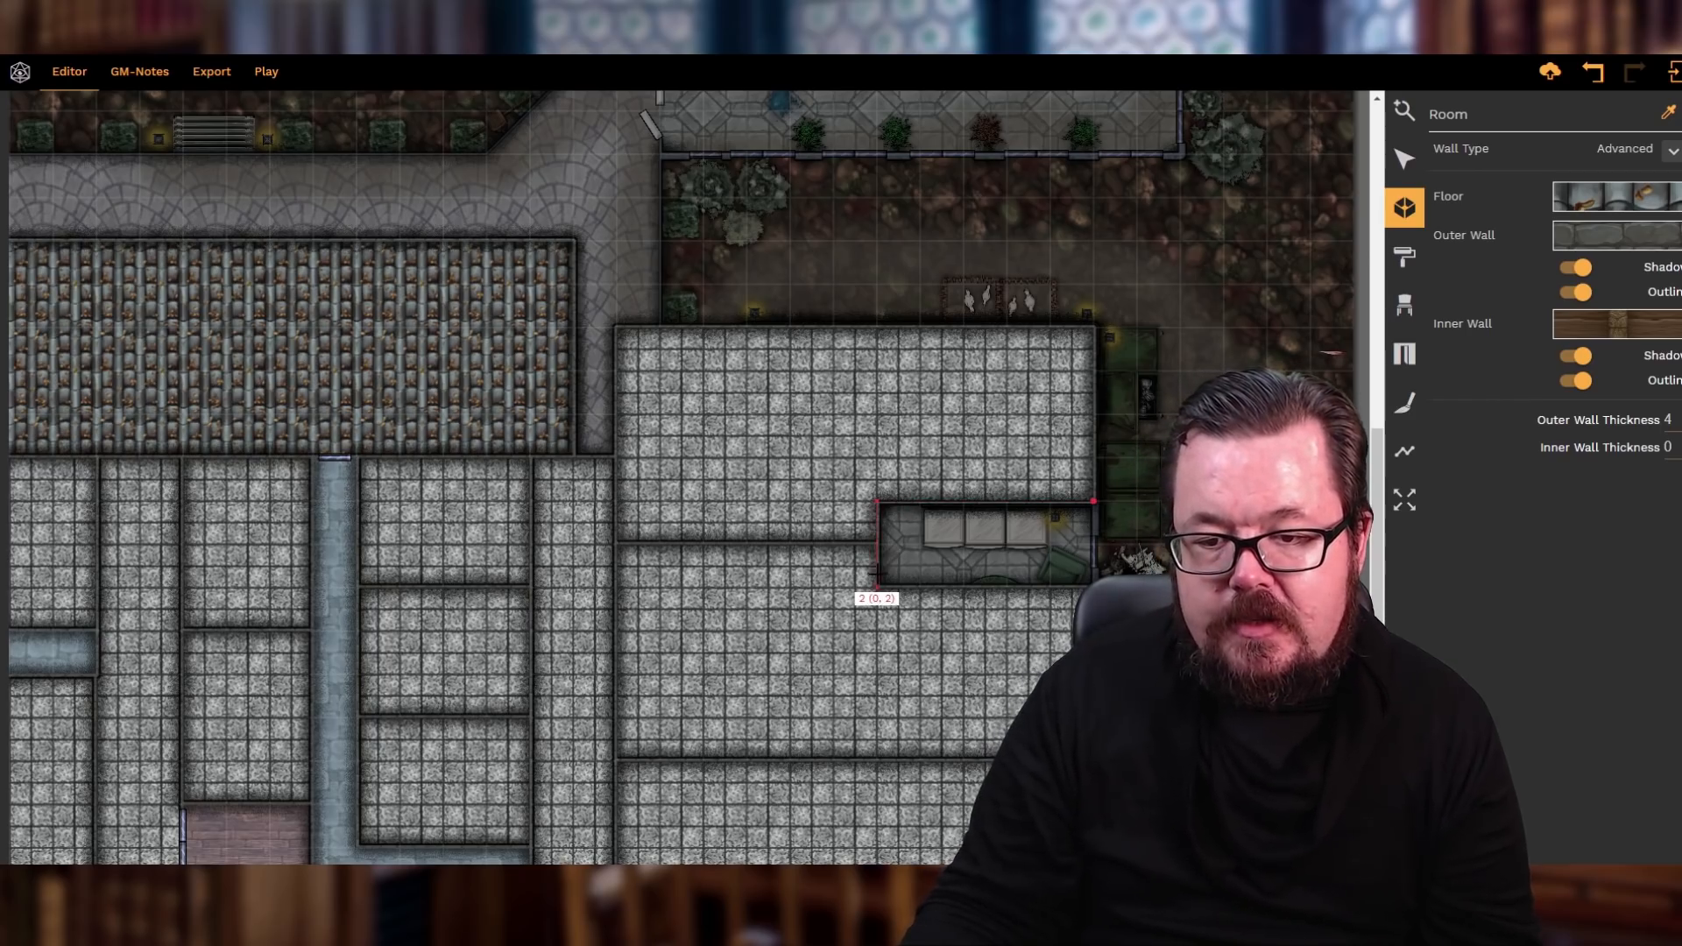
{"action": "left_click", "coordinate": [876, 582]}
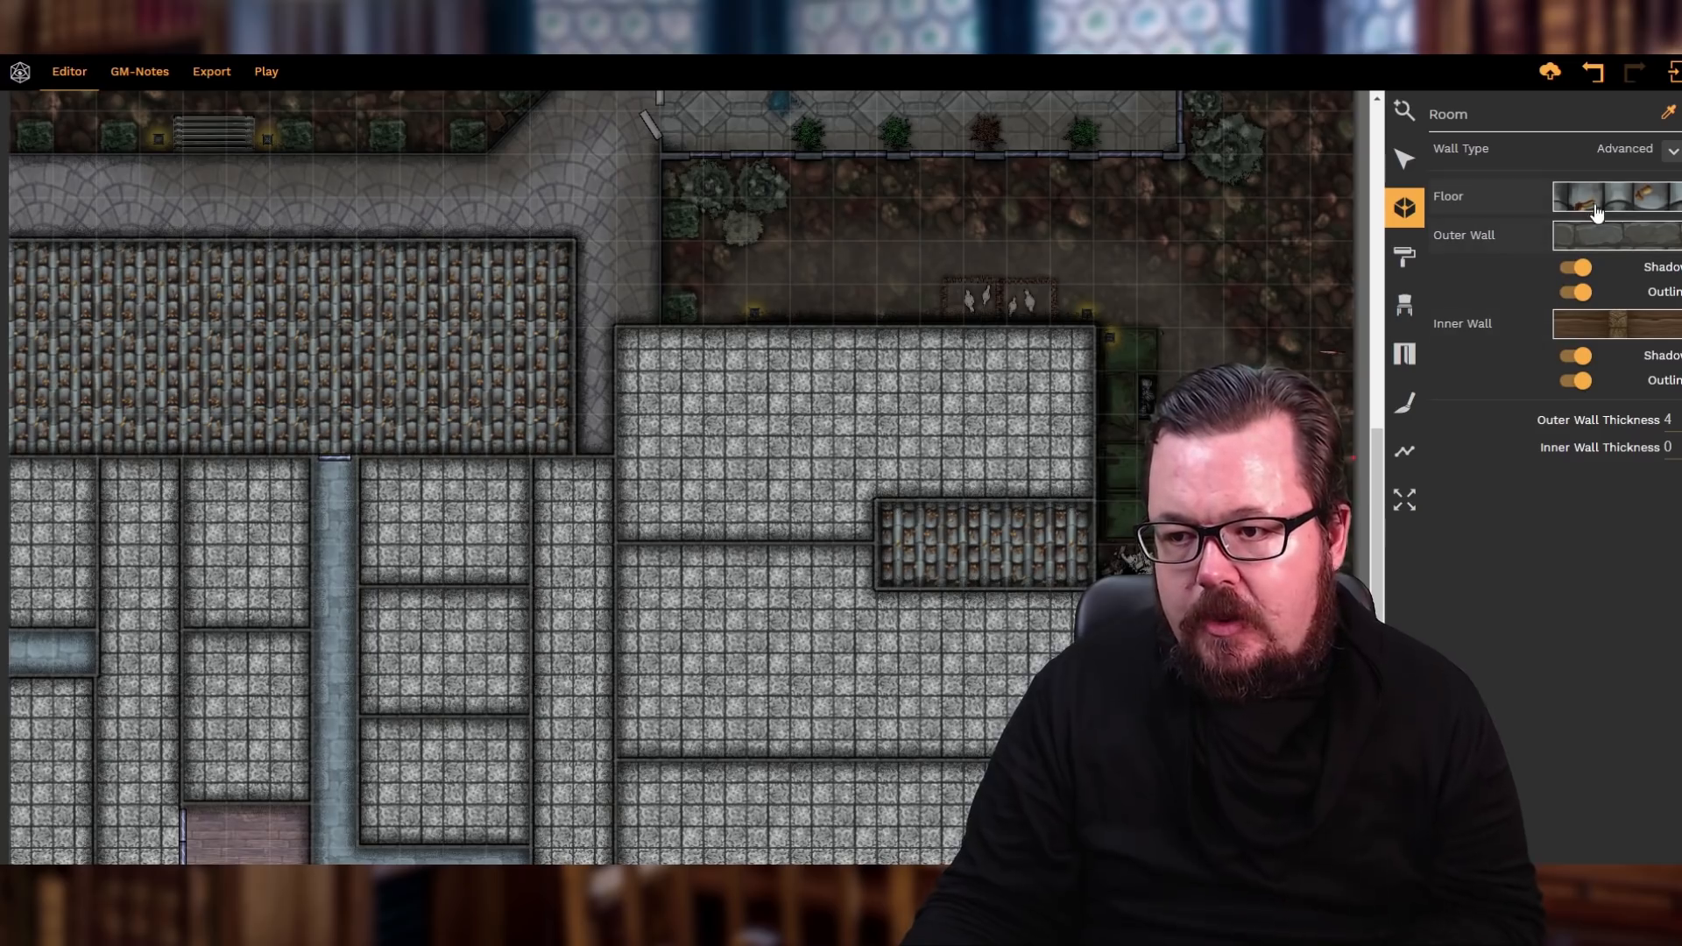
{"action": "left_click", "coordinate": [1404, 166]}
{"action": "left_click", "coordinate": [1049, 529]}
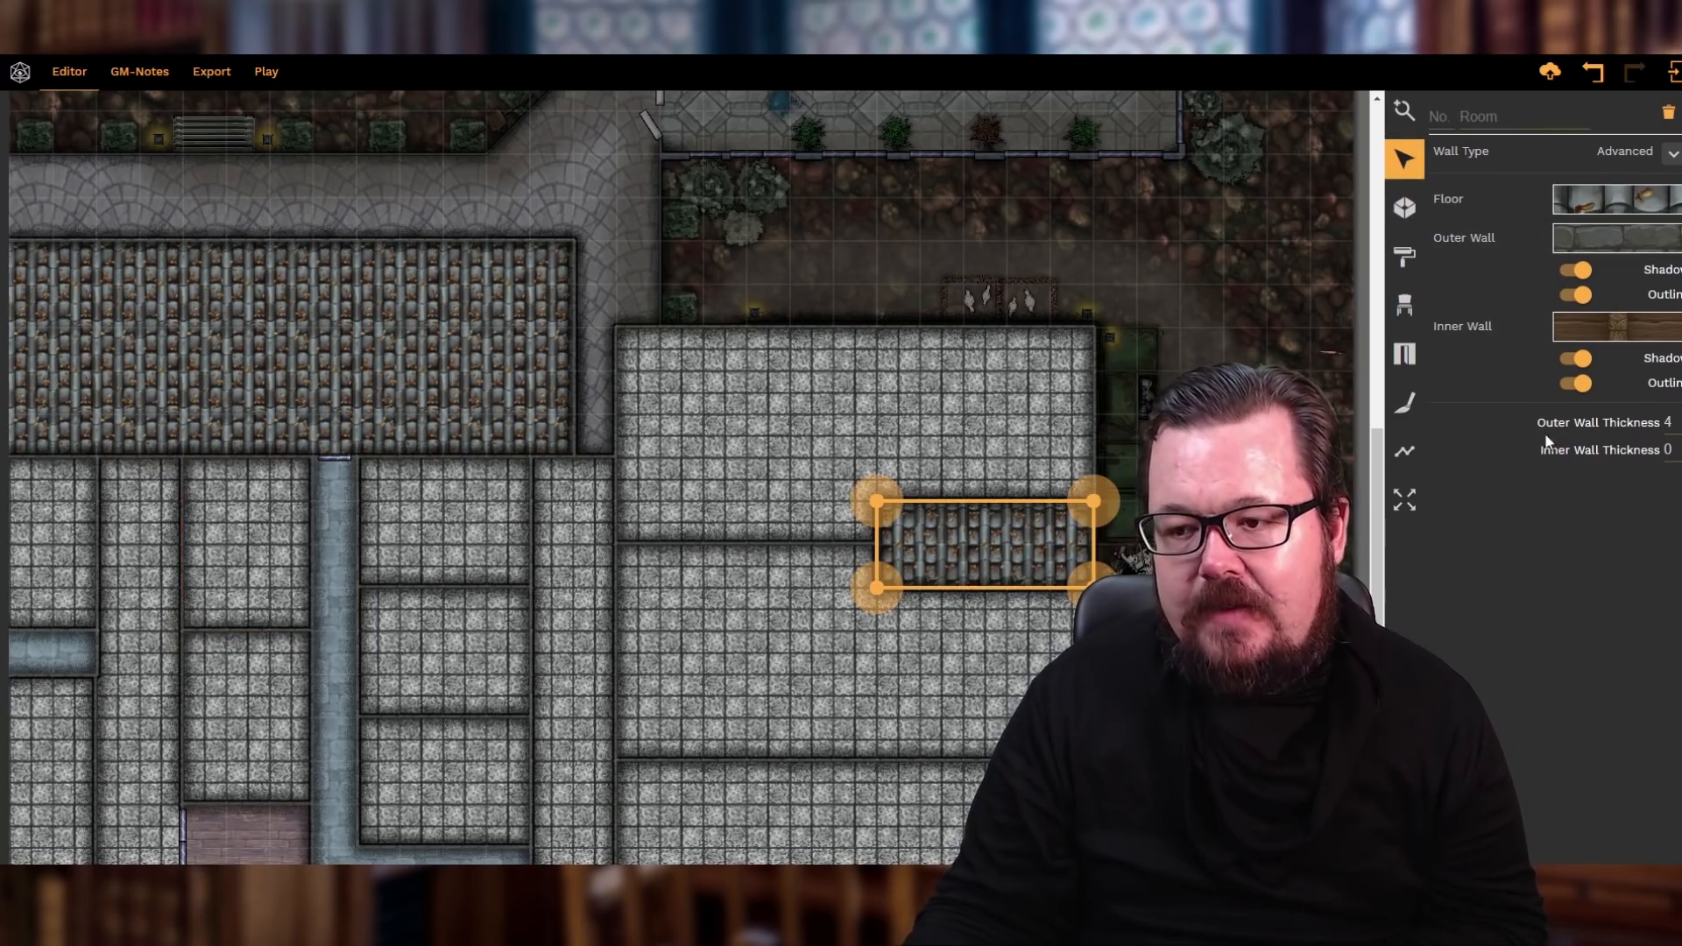
{"action": "left_click", "coordinate": [1599, 210]}
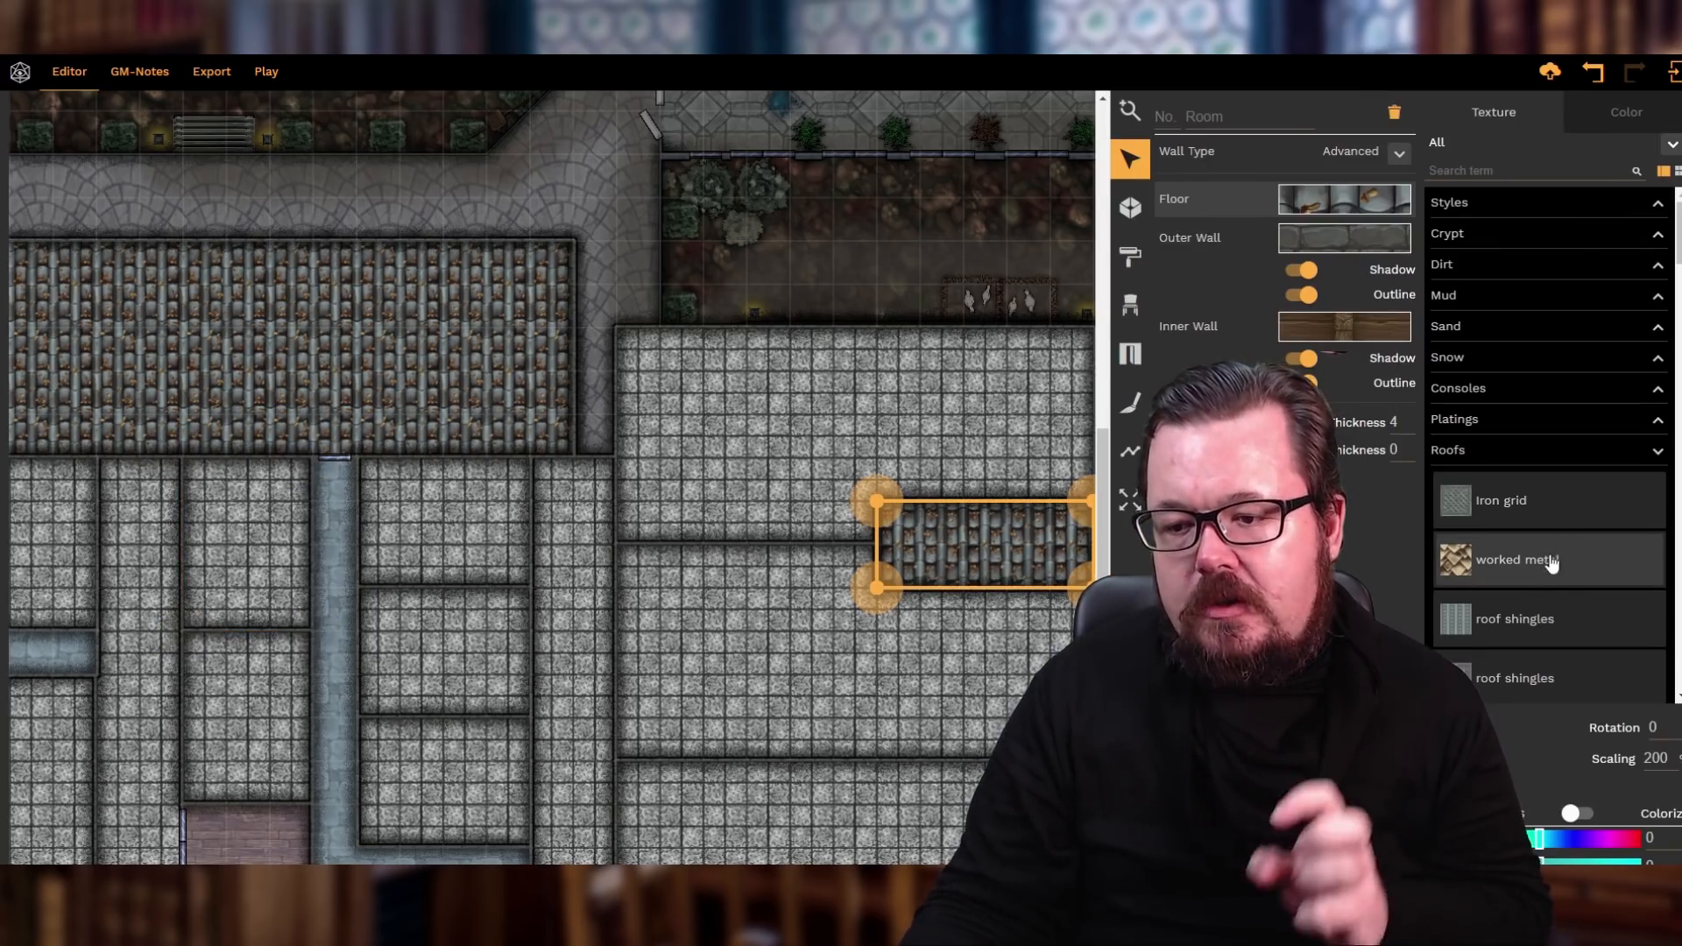
{"action": "left_click_drag", "start_coordinate": [1664, 726], "coordinate": [1541, 728]}
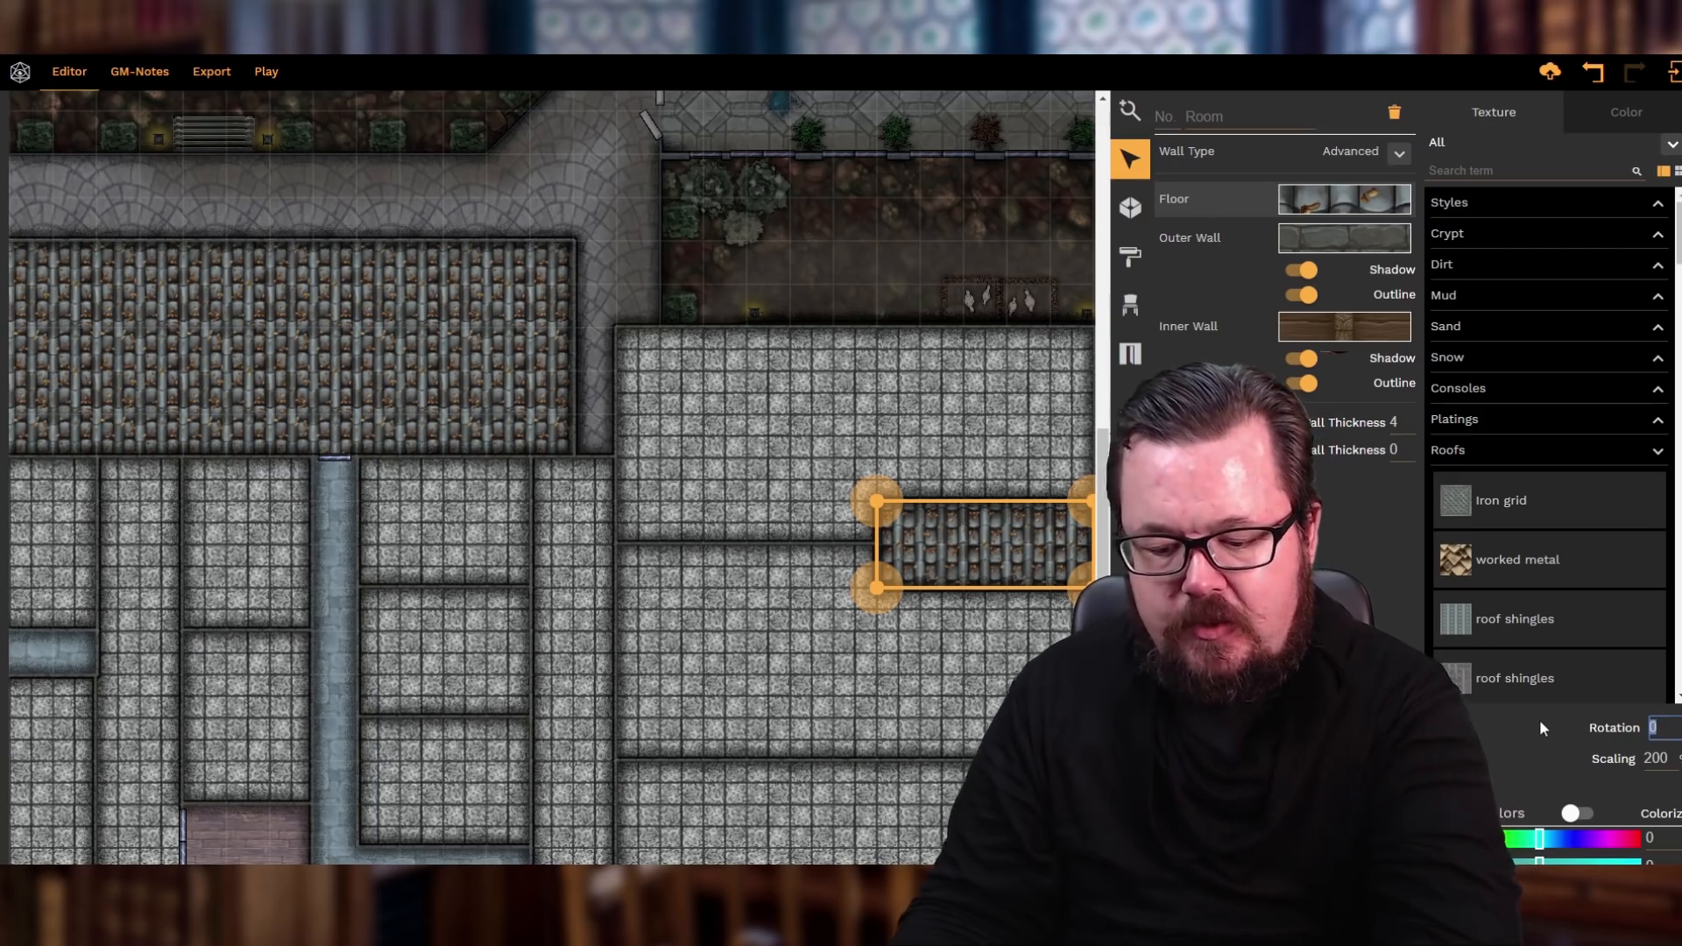
{"action": "type", "text": "90"}
{"action": "key", "text": "Return"}
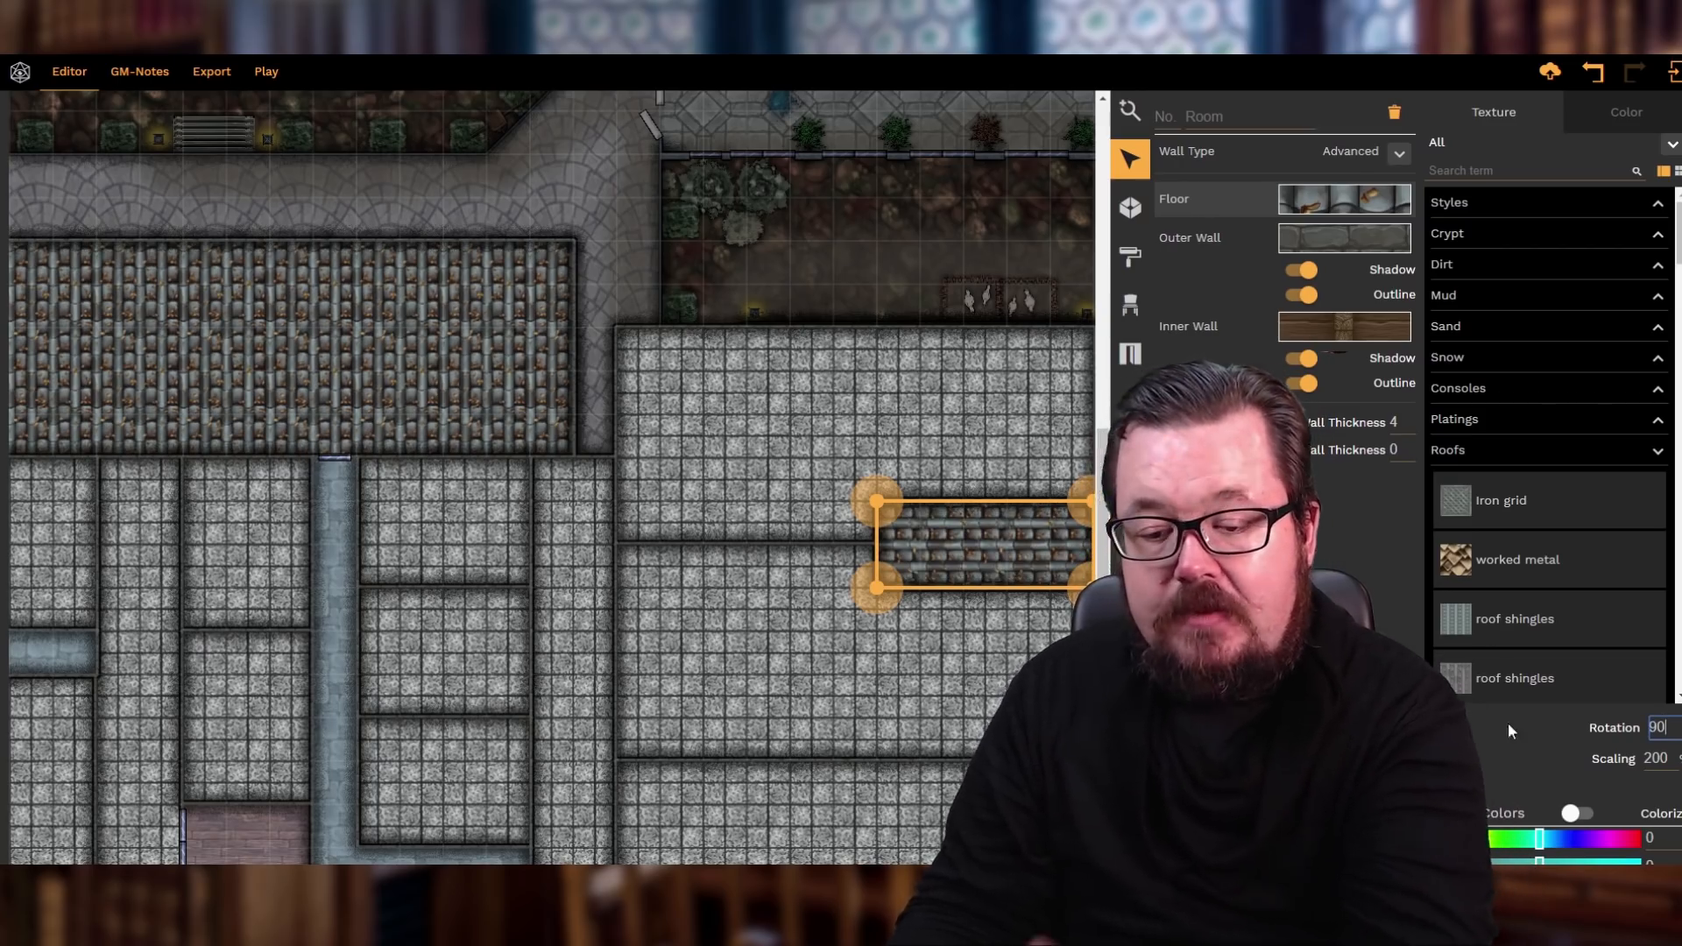
{"action": "left_click", "coordinate": [964, 657]}
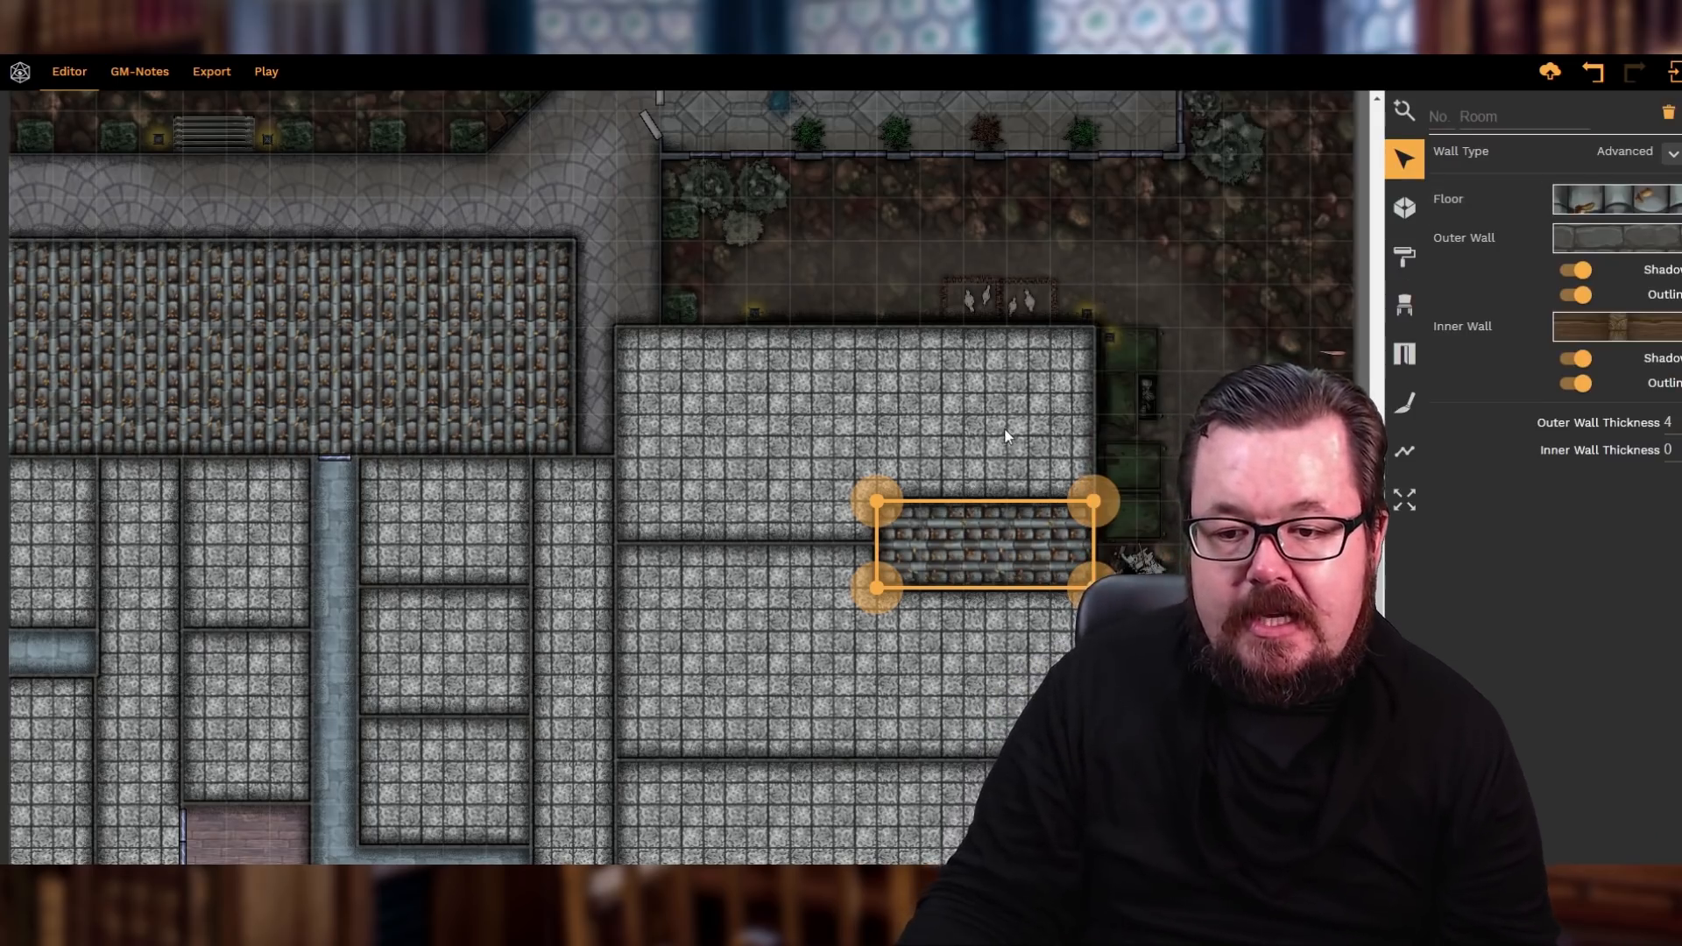
- Place two double windows on each long wall of the small roof area between the large rooms
{"action": "left_click", "coordinate": [727, 469]}
{"action": "scroll", "coordinate": [707, 707], "scroll_direction": "down", "scroll_amount": 3}
{"action": "scroll", "coordinate": [666, 723], "scroll_direction": "down", "scroll_amount": 3}
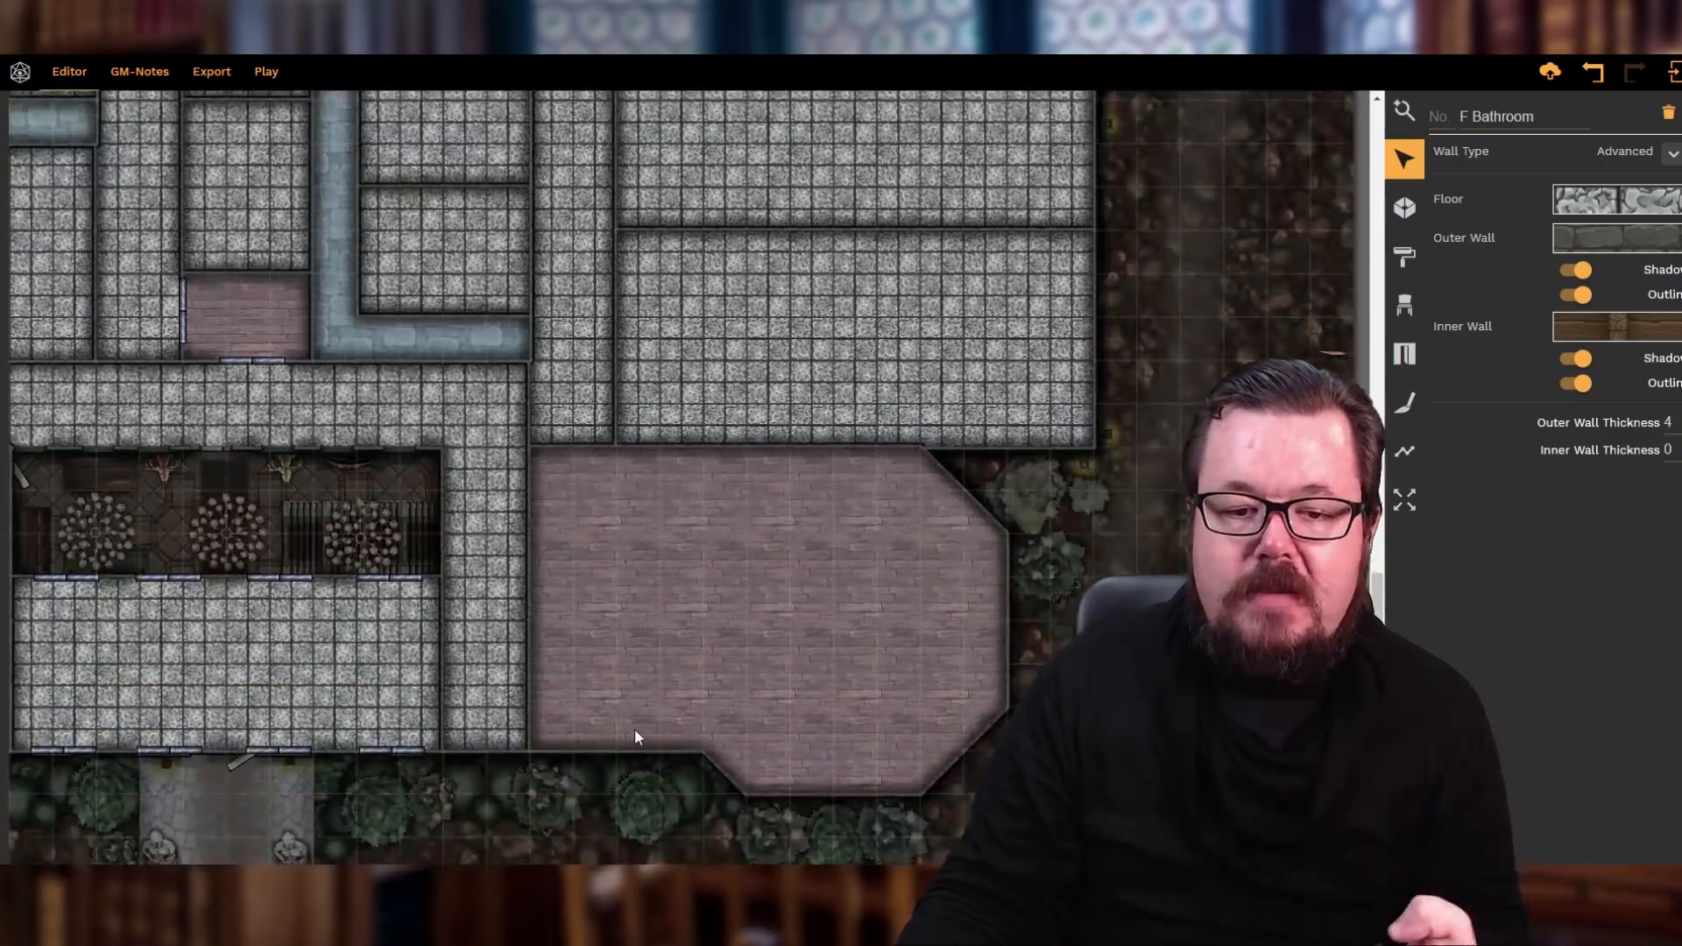
{"action": "scroll", "coordinate": [745, 543], "scroll_direction": "up", "scroll_amount": 3}
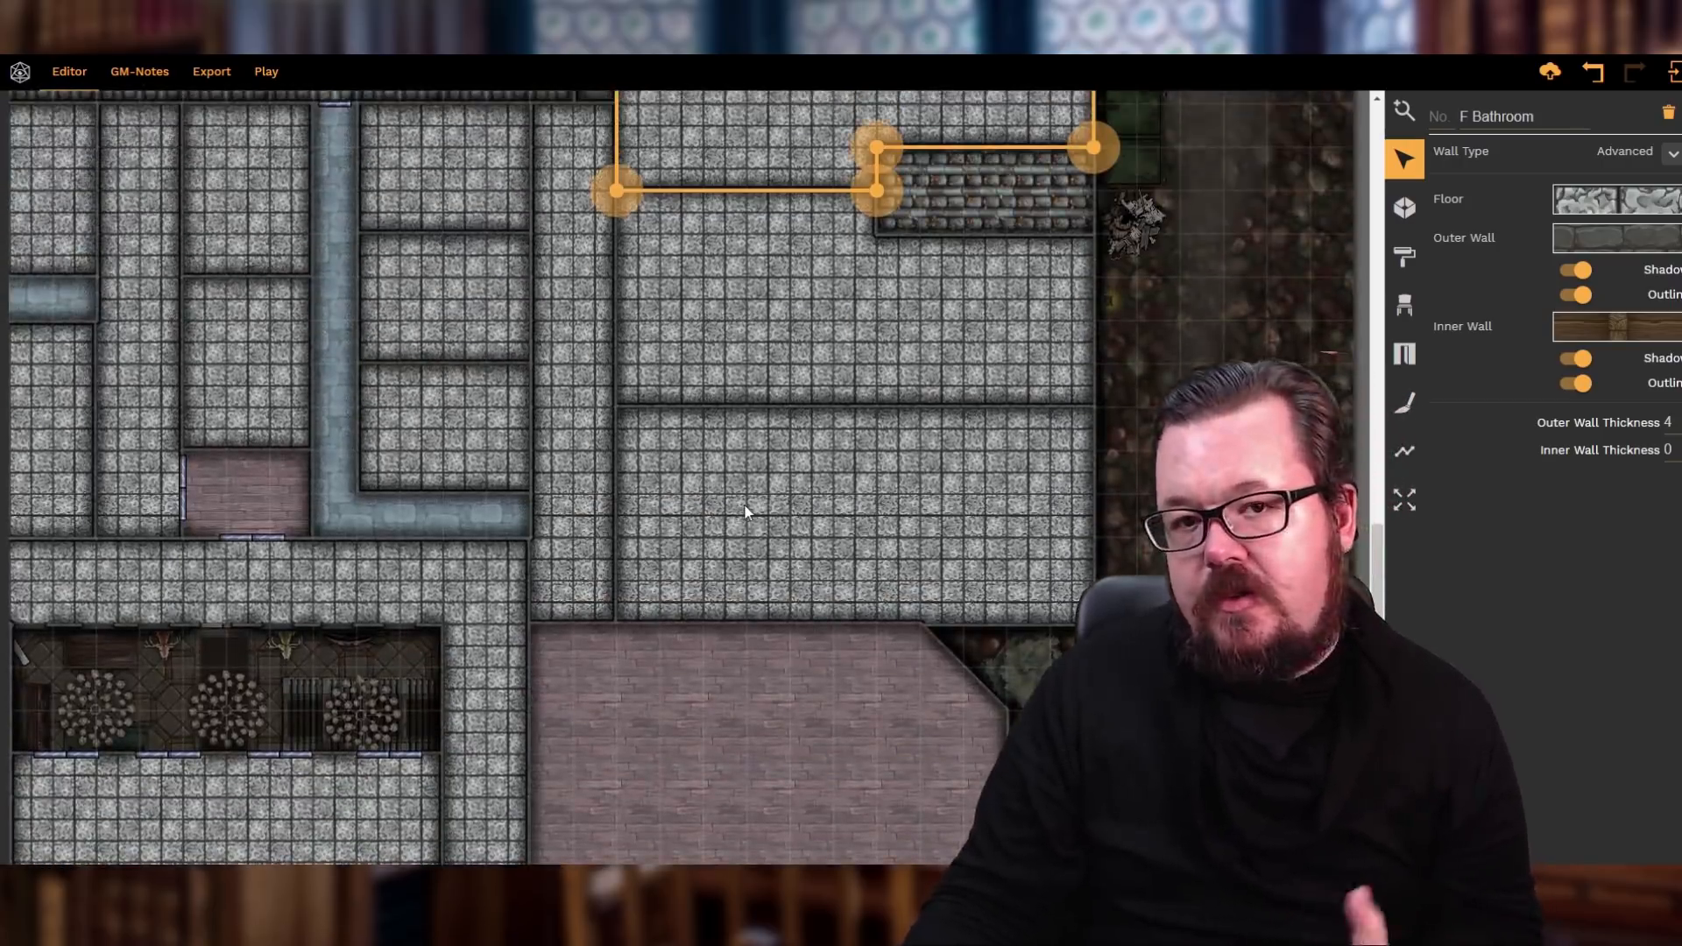
{"action": "scroll", "coordinate": [743, 504], "scroll_direction": "up", "scroll_amount": 3}
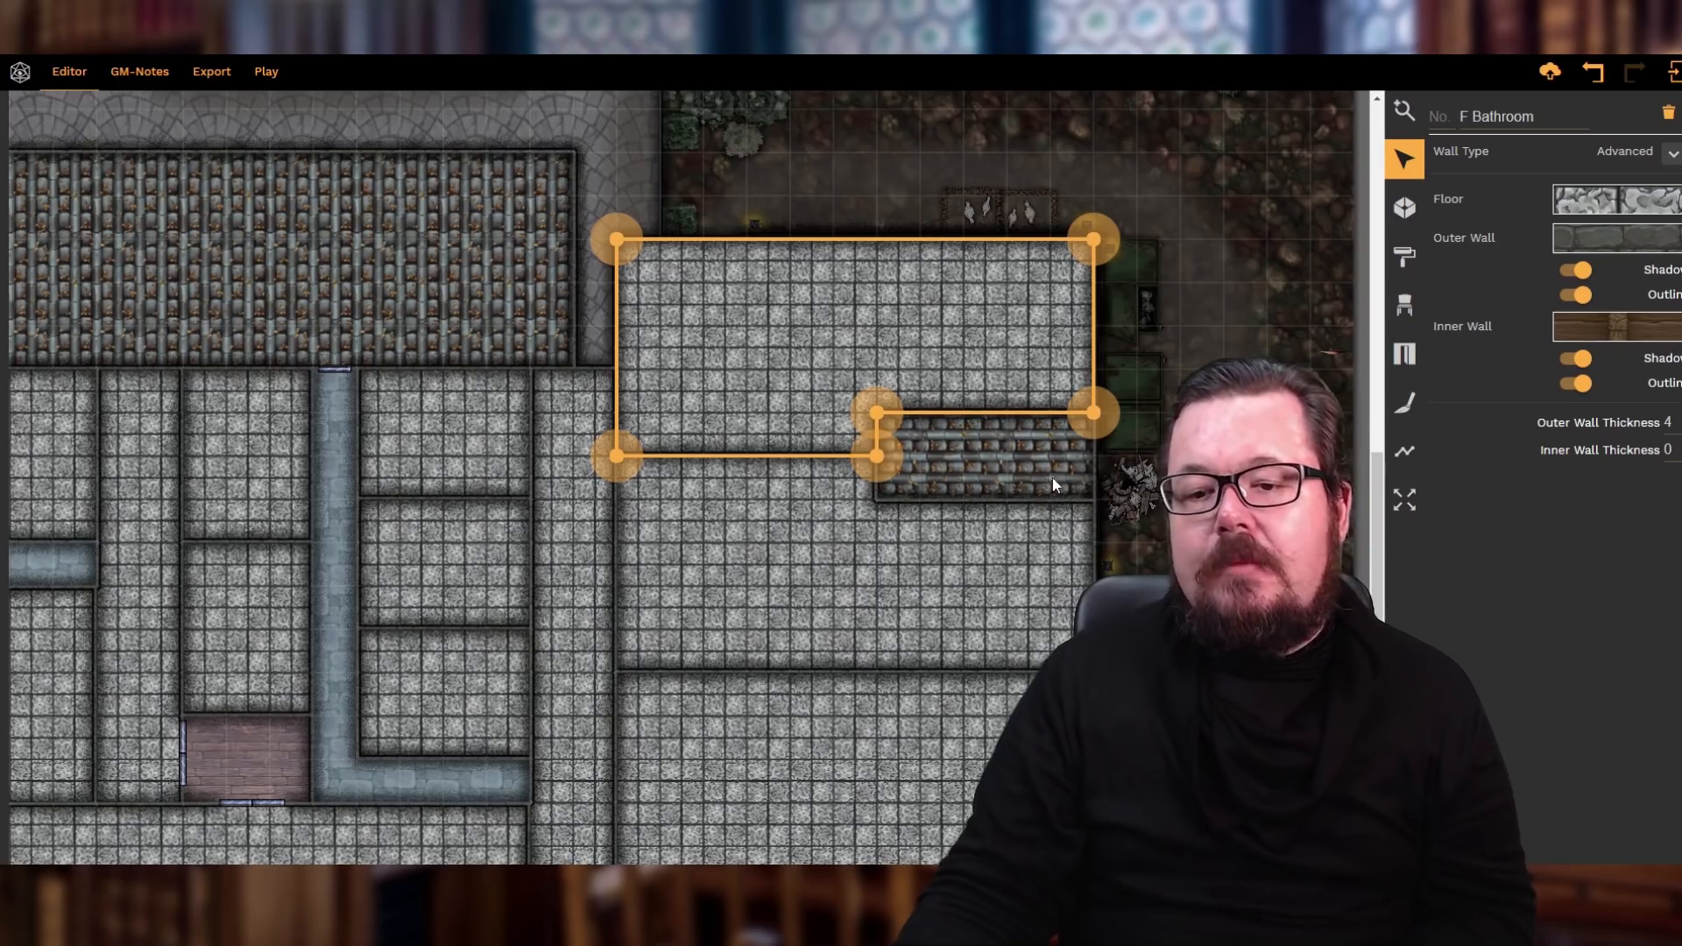
{"action": "left_click", "coordinate": [1406, 355]}
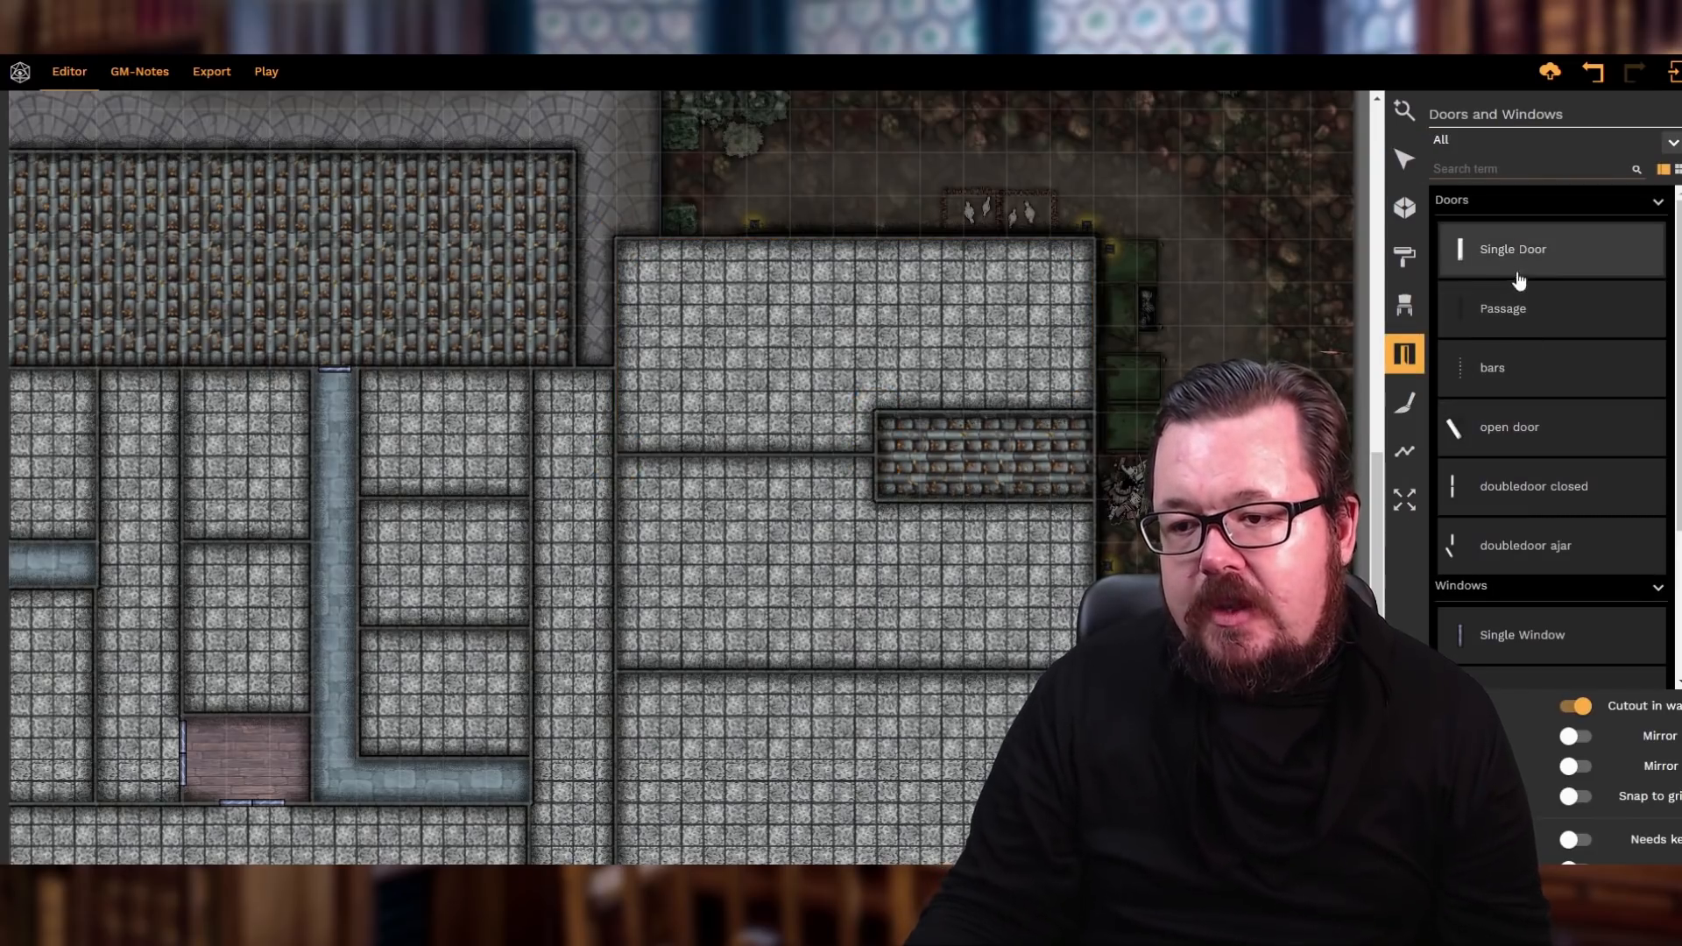
{"action": "scroll", "coordinate": [1520, 433], "scroll_direction": "down", "scroll_amount": 3}
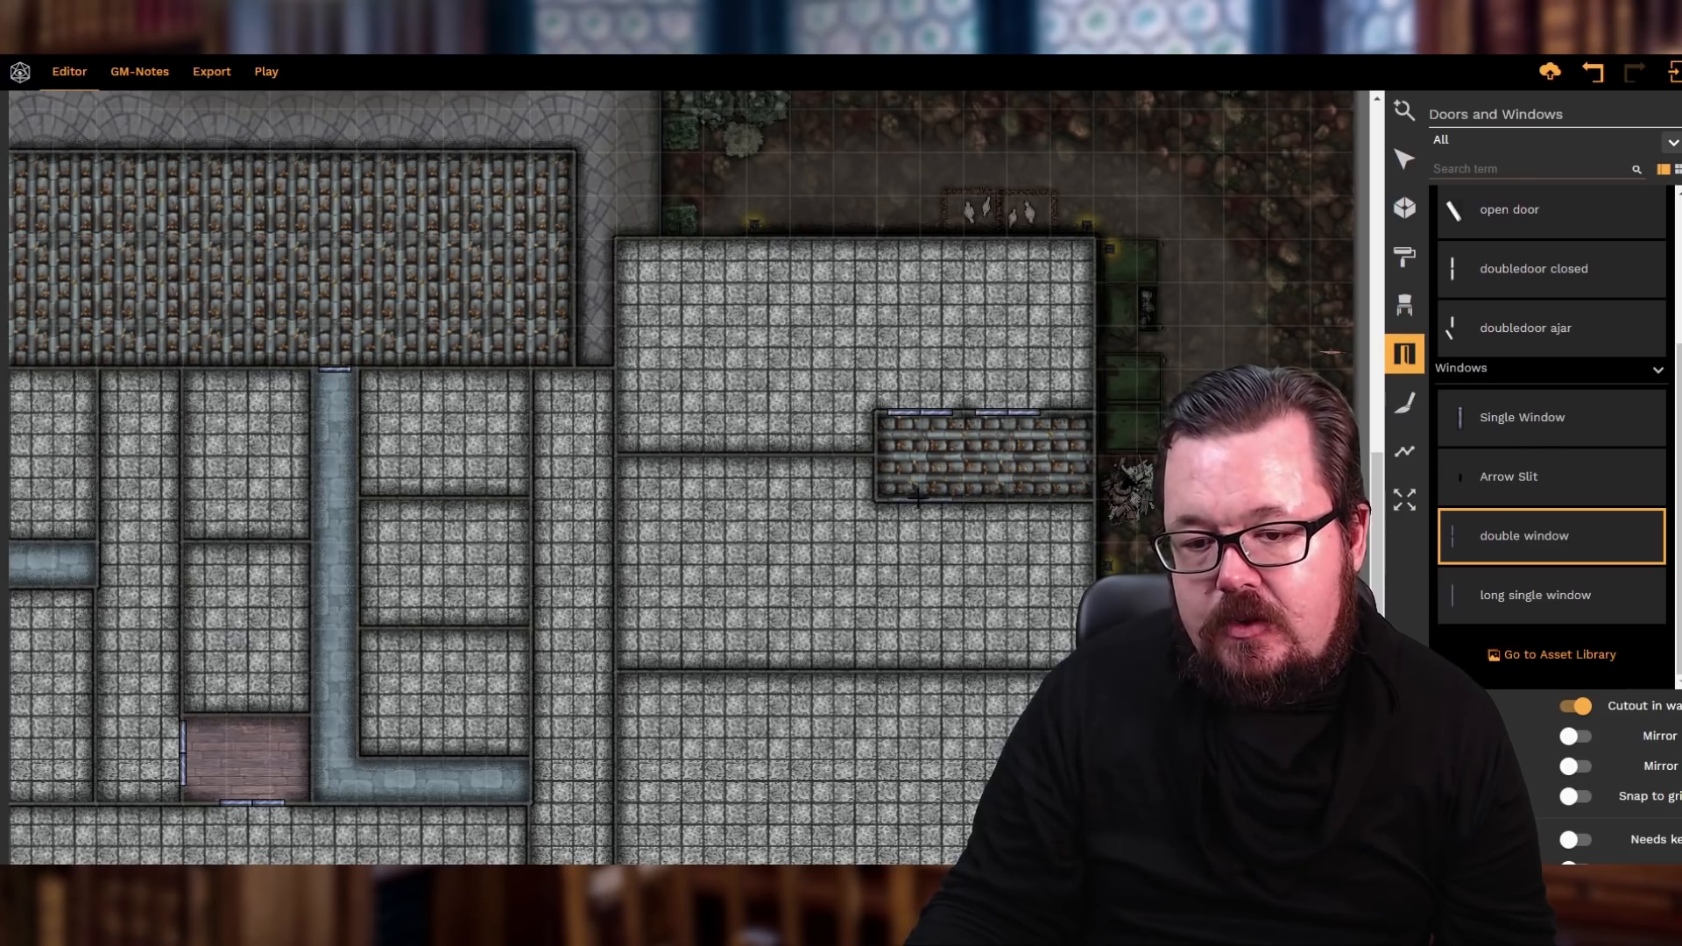
{"action": "left_click", "coordinate": [1007, 500]}
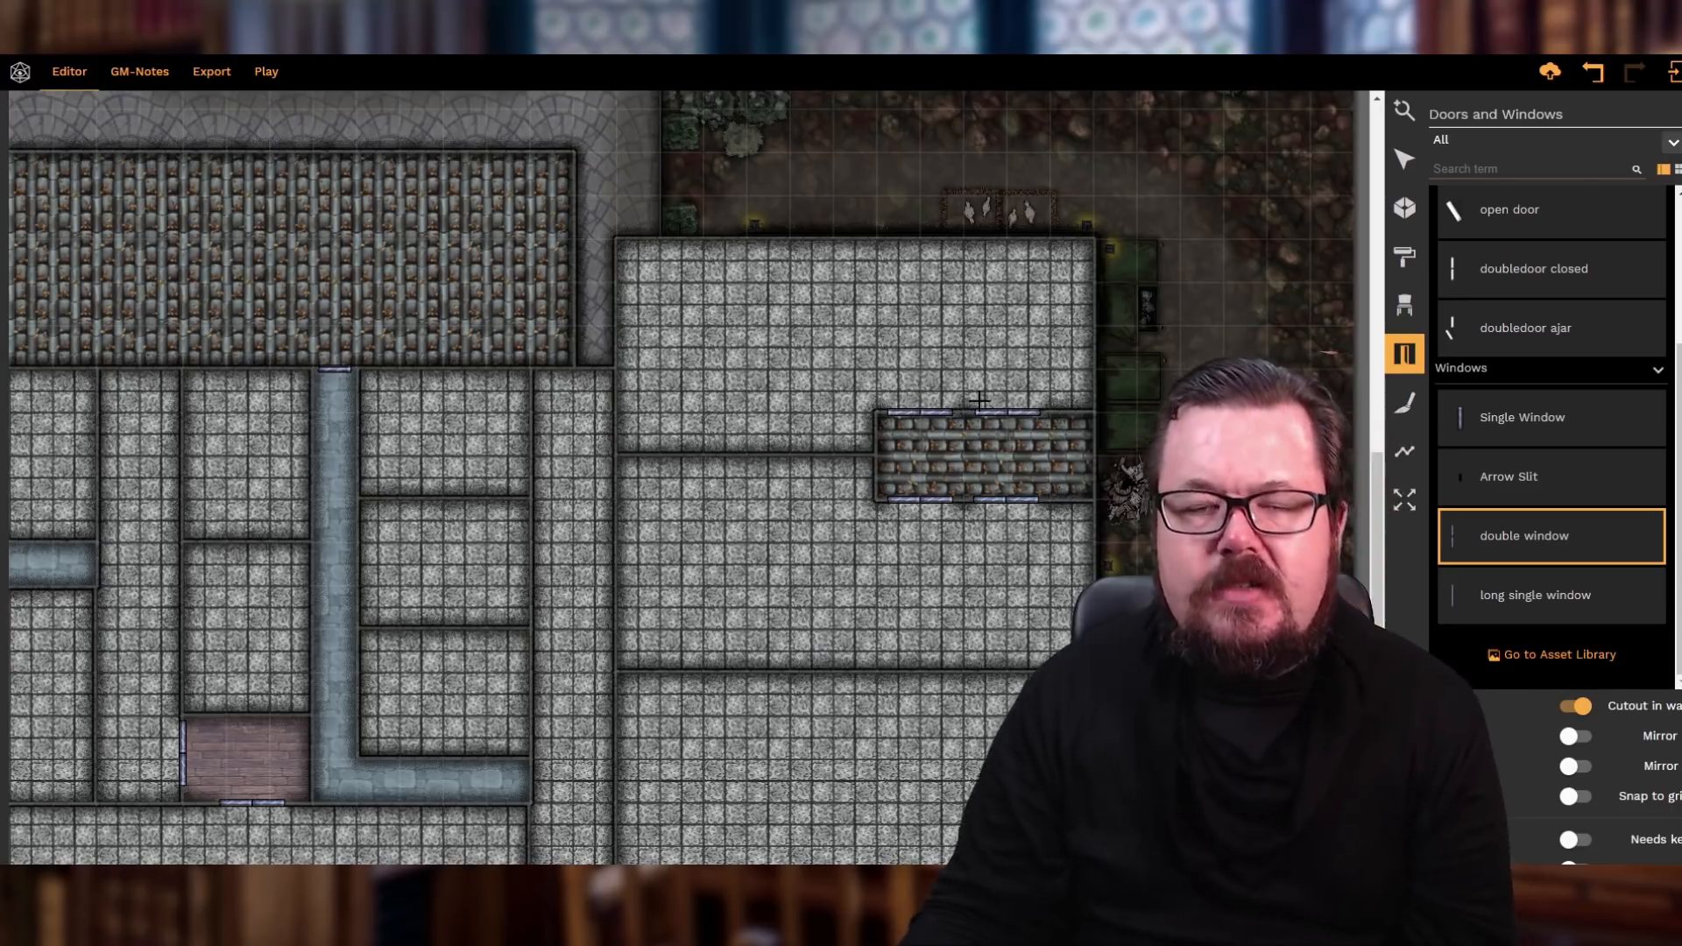
- Trace walls along all four sides of the pool building, 12 squares wide and 14 squares tall, leaving its floor uncovered
{"action": "scroll", "coordinate": [976, 402], "scroll_direction": "up", "scroll_amount": 2}
{"action": "scroll", "coordinate": [976, 402], "scroll_direction": "up", "scroll_amount": 7}
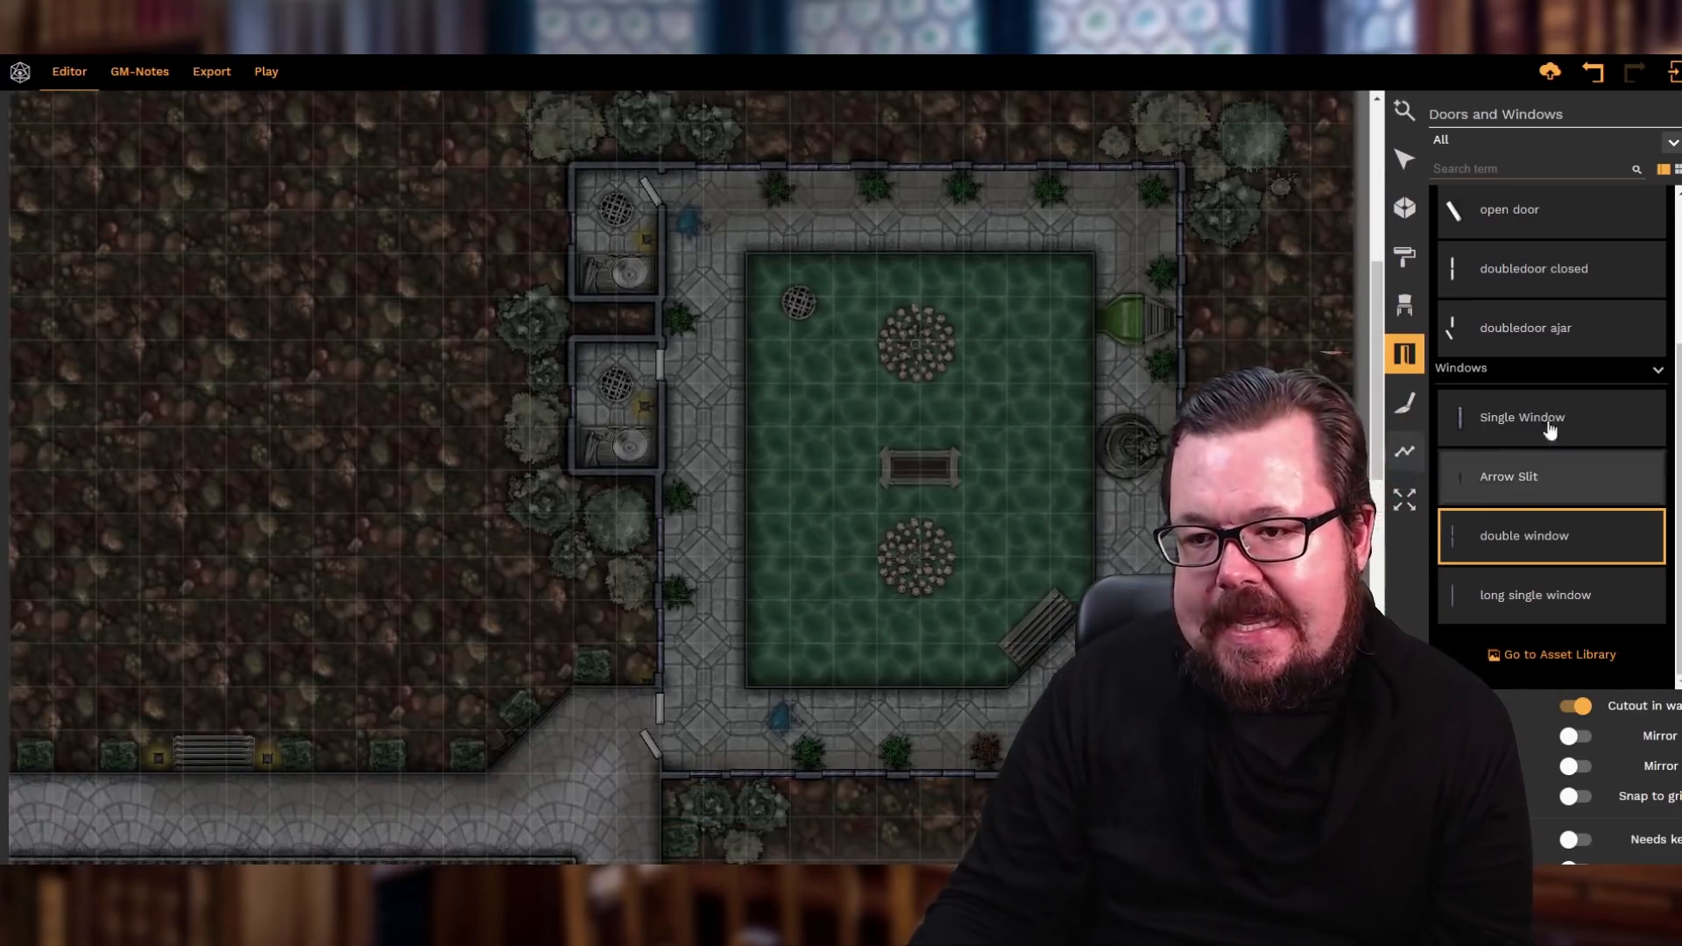
{"action": "left_click", "coordinate": [1405, 213]}
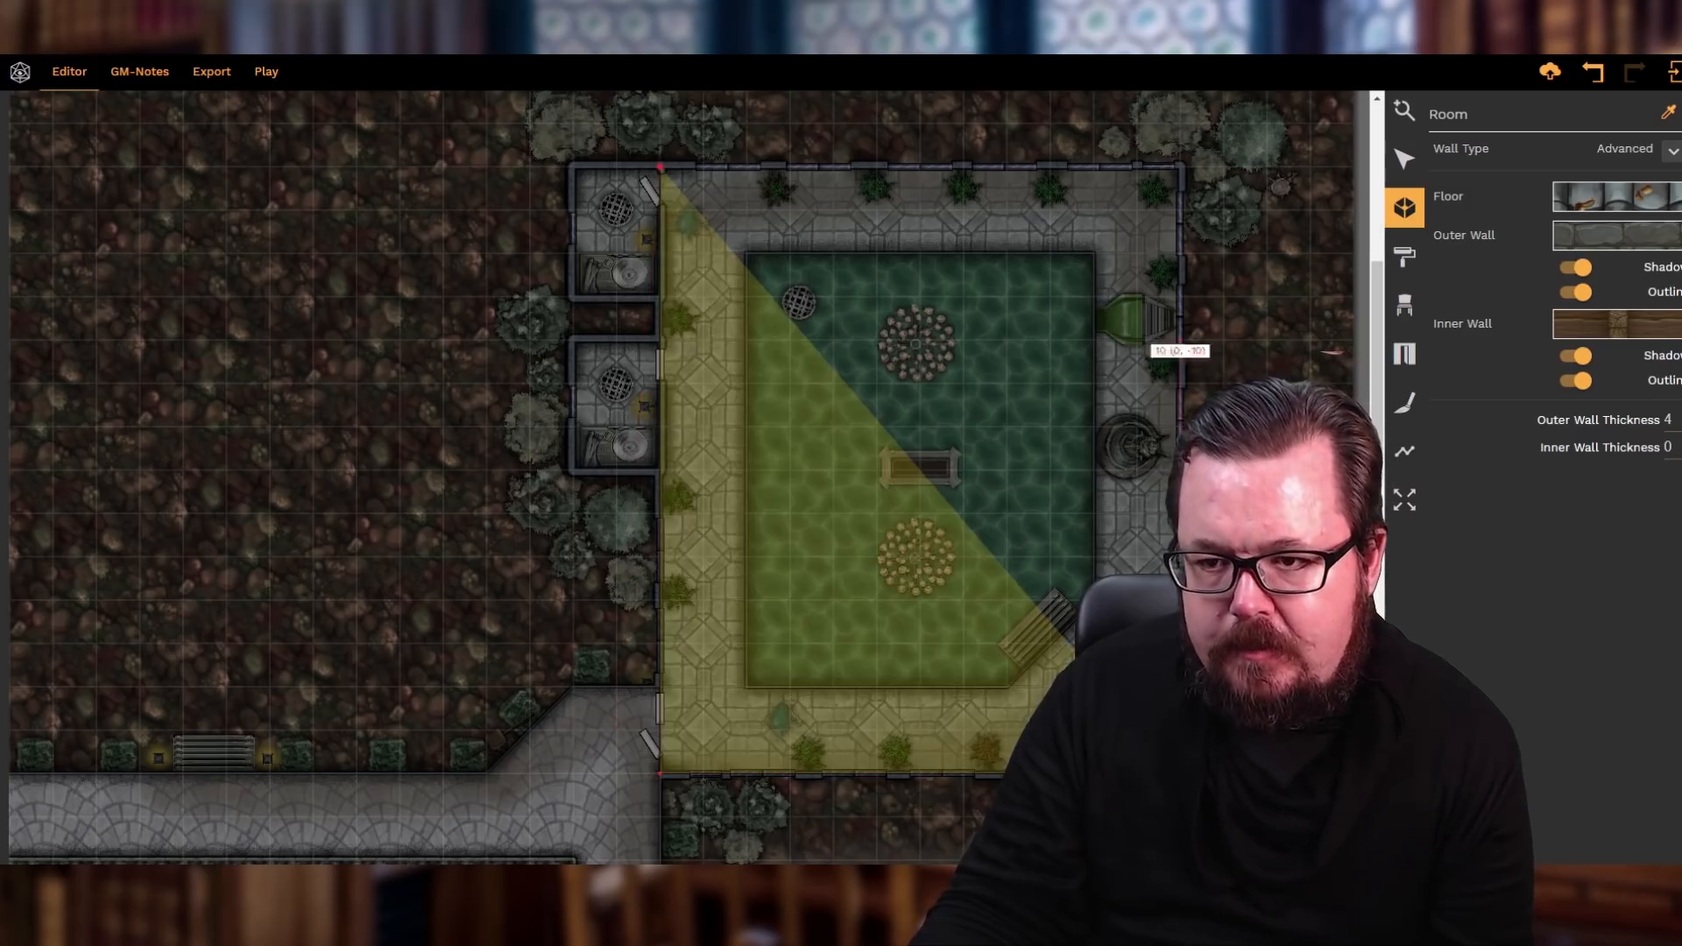
{"action": "left_click", "coordinate": [1181, 166]}
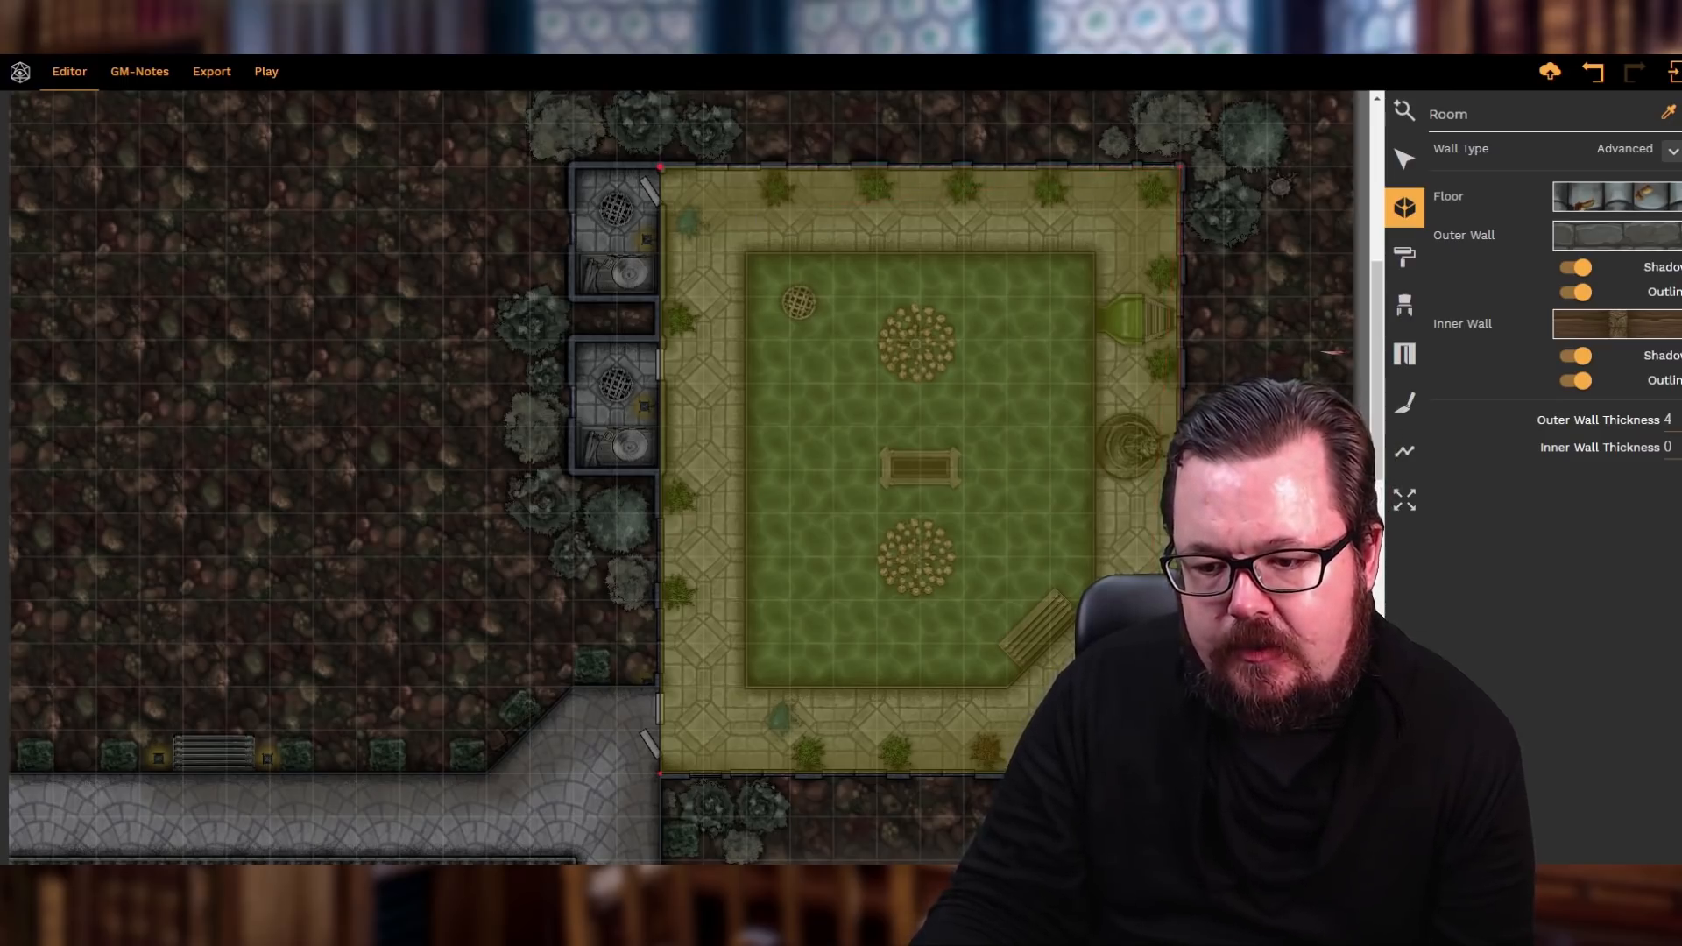
{"action": "left_click", "coordinate": [661, 775]}
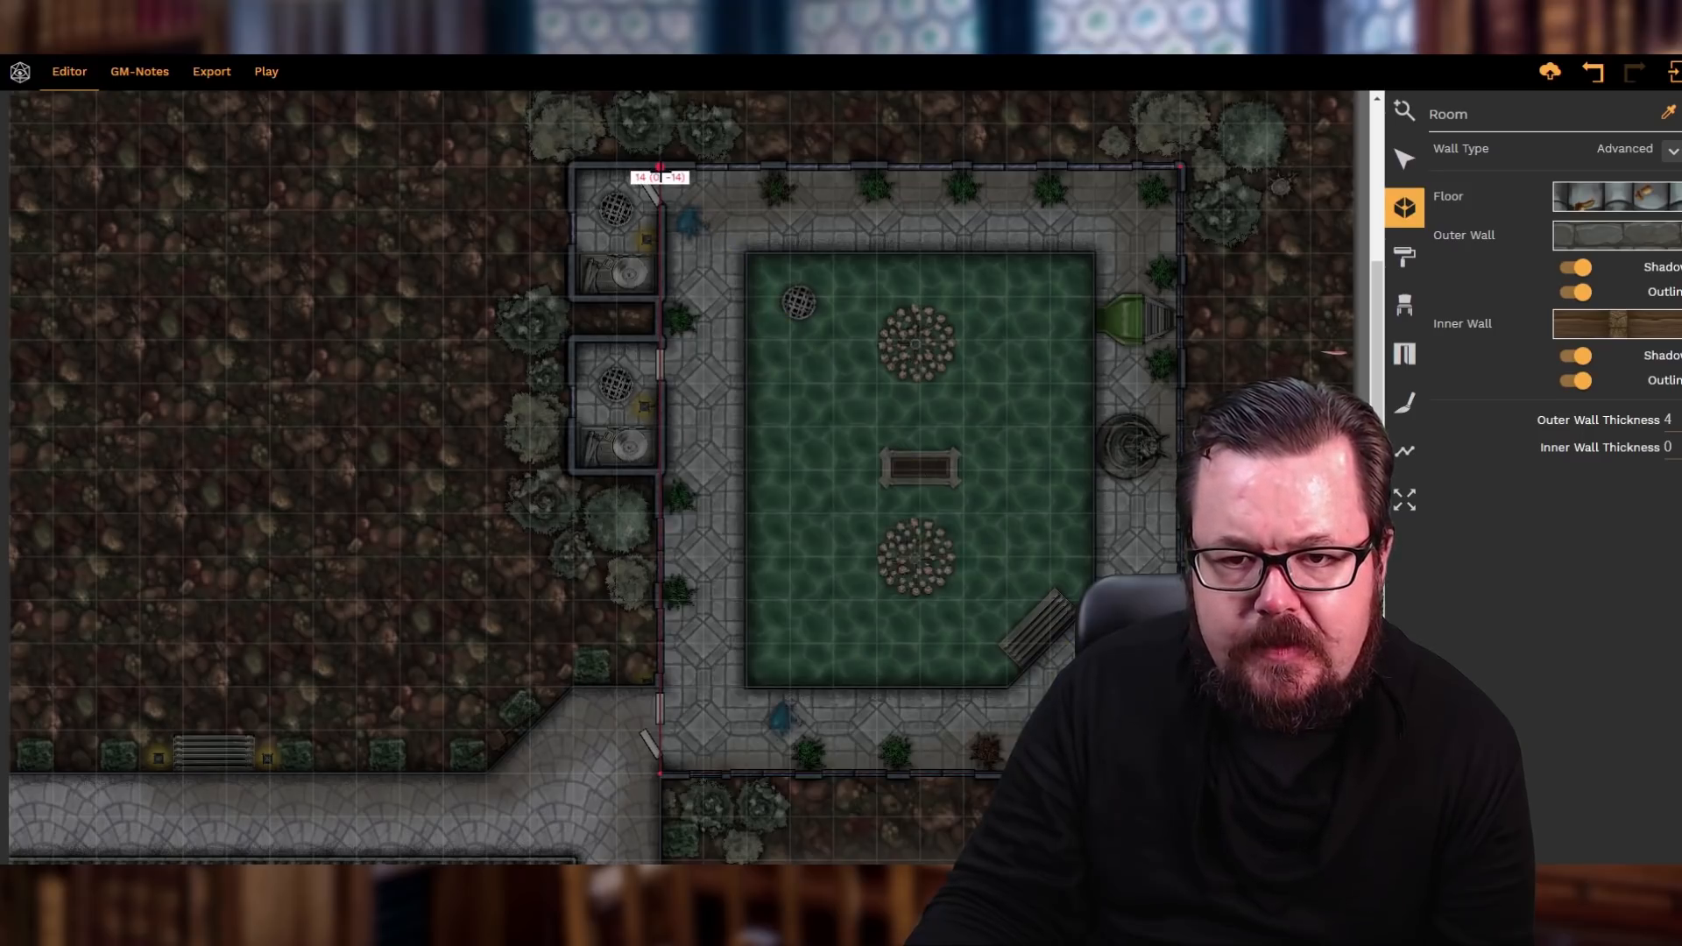
{"action": "left_click", "coordinate": [660, 166]}
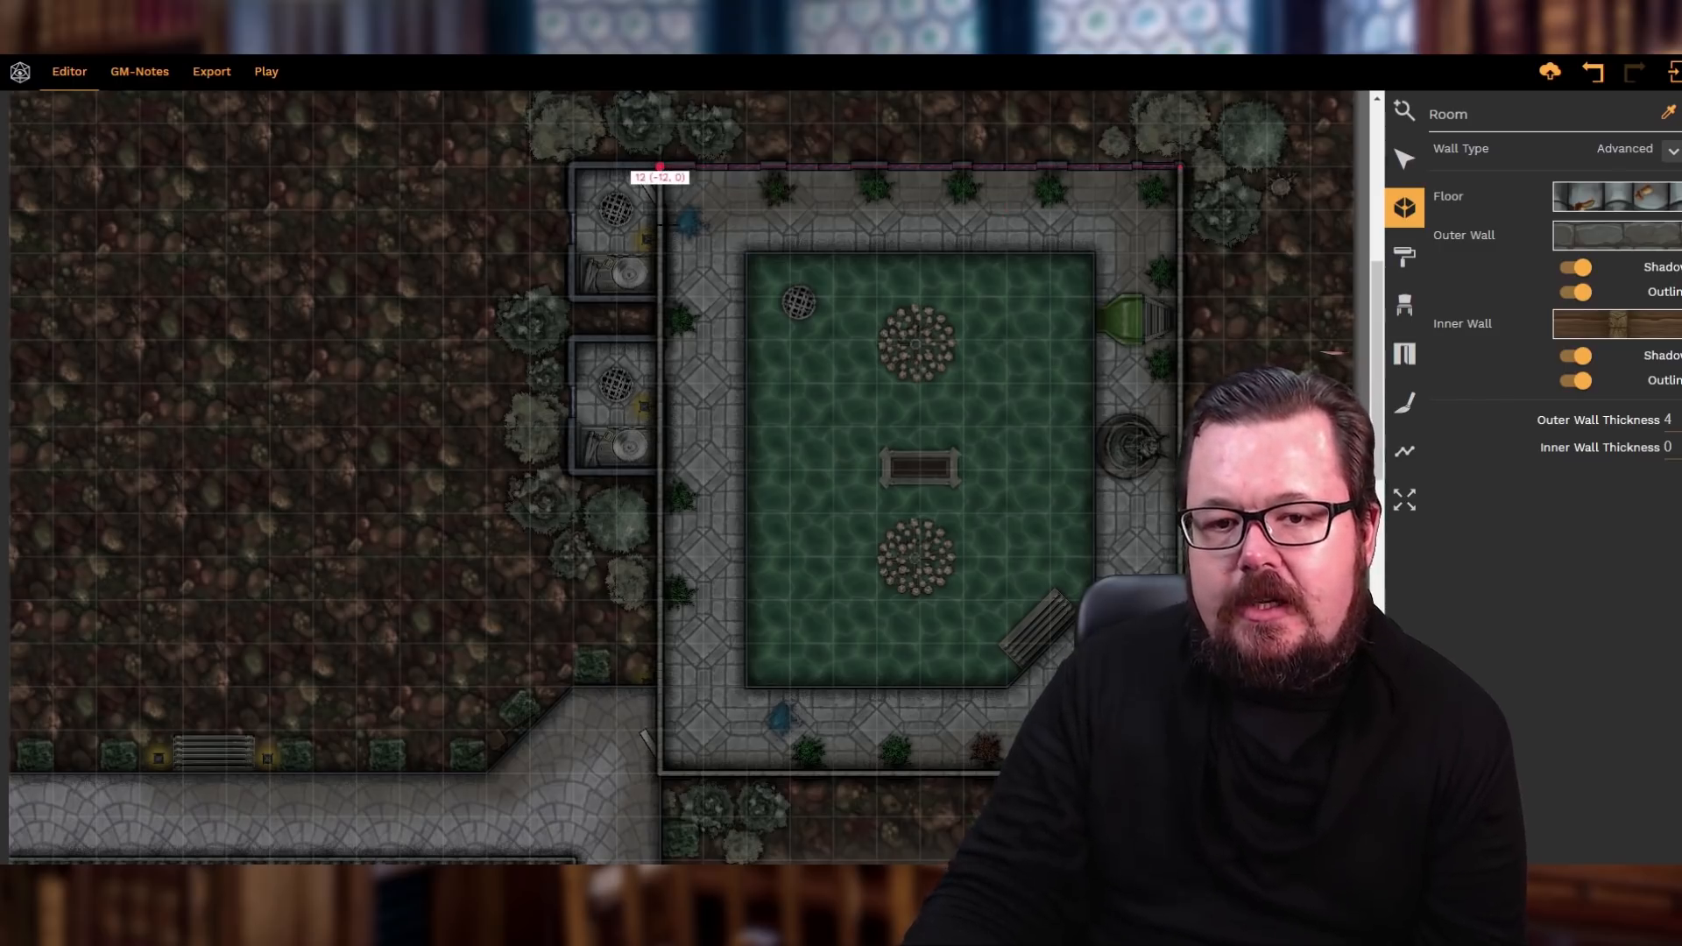
{"action": "left_click", "coordinate": [660, 167]}
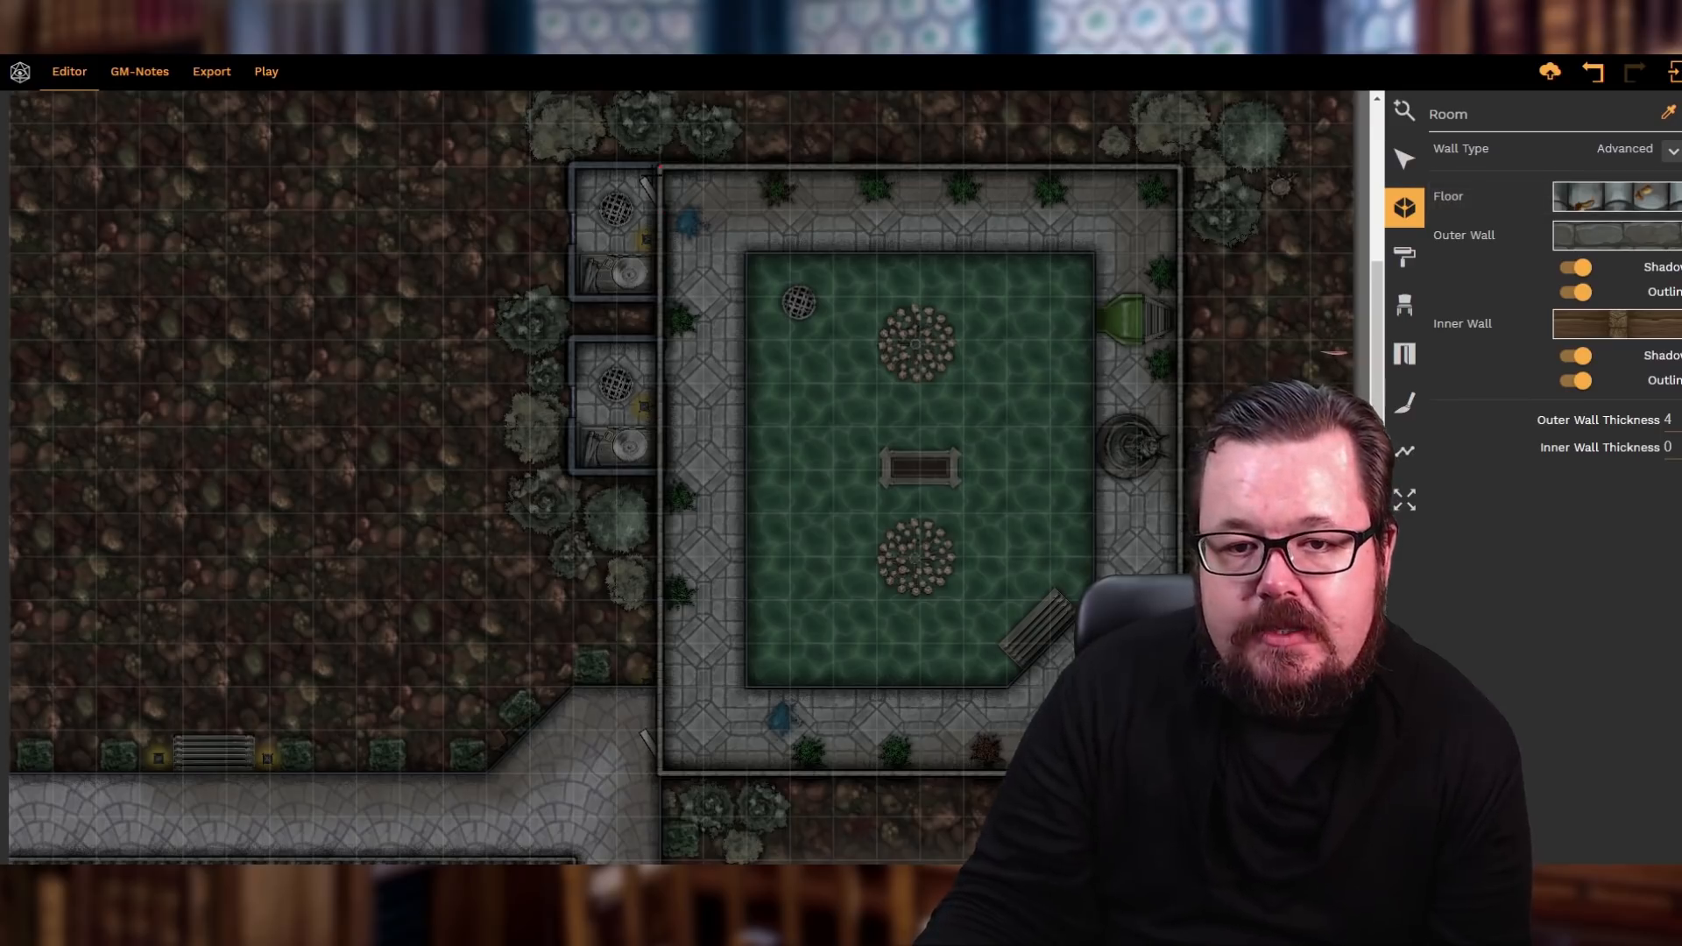
- Draw a roof-shingle area 2 squares wide and 7 tall over the small rooms beside the pool and rotate its texture to 270 degrees
{"action": "mouse_move", "coordinate": [572, 300]}
{"action": "left_mouse_down"}
{"action": "mouse_move", "coordinate": [572, 471]}
{"action": "mouse_move", "coordinate": [660, 473]}
{"action": "mouse_move", "coordinate": [659, 167]}
{"action": "left_mouse_up"}
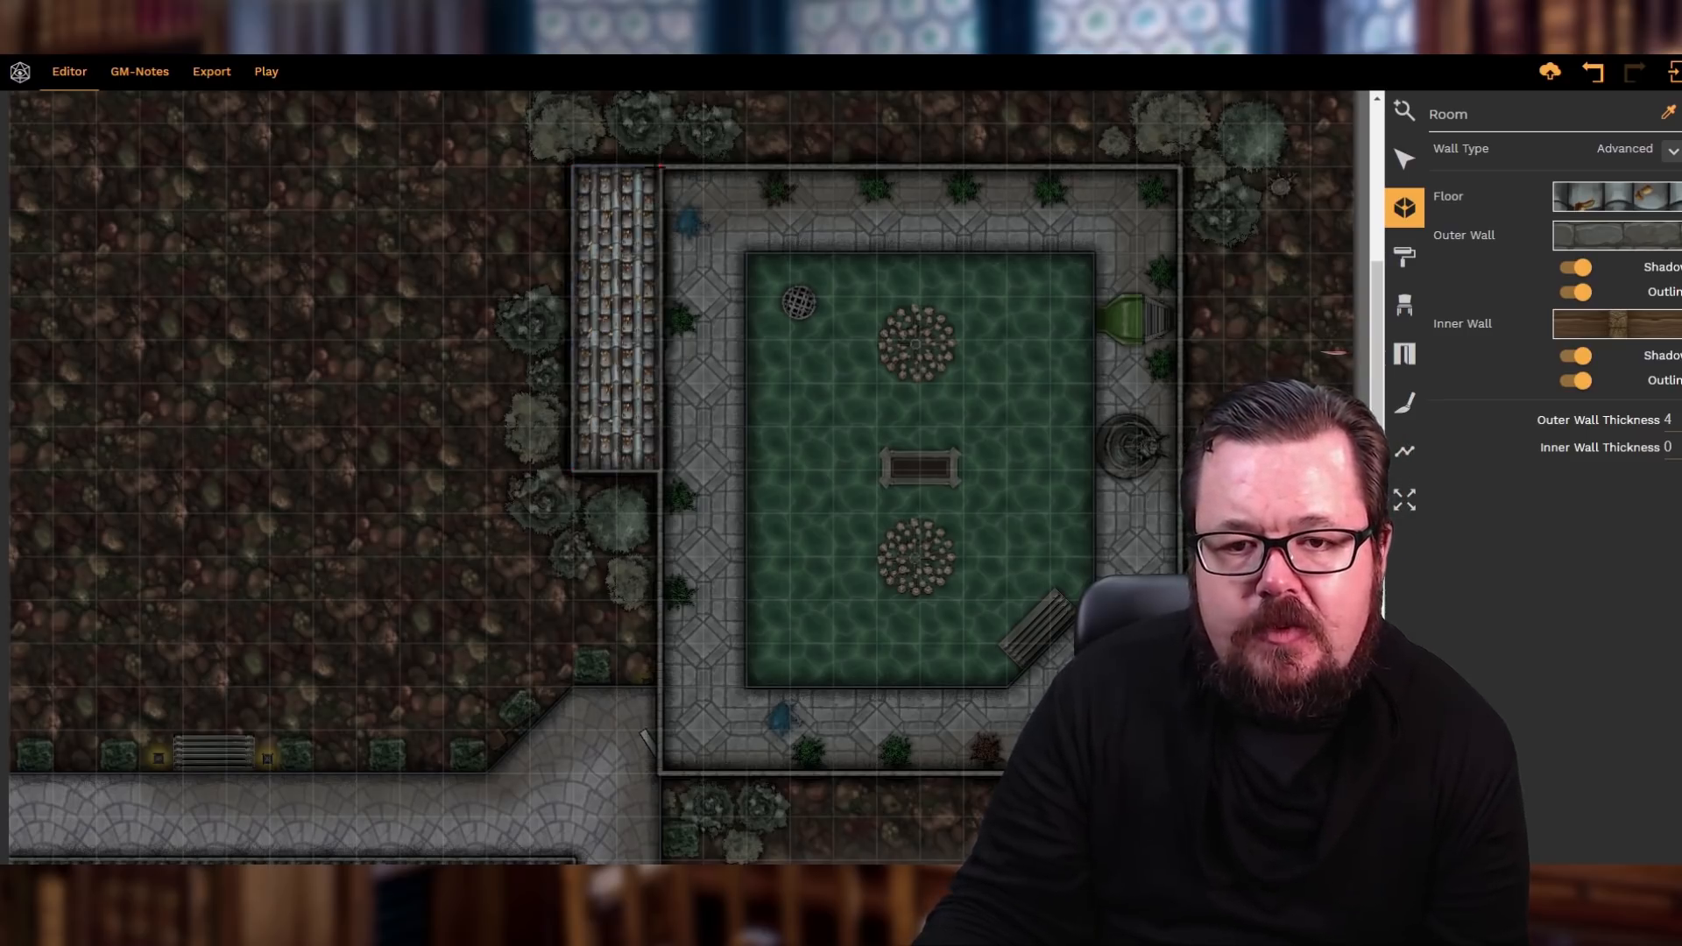
{"action": "left_click", "coordinate": [1403, 161]}
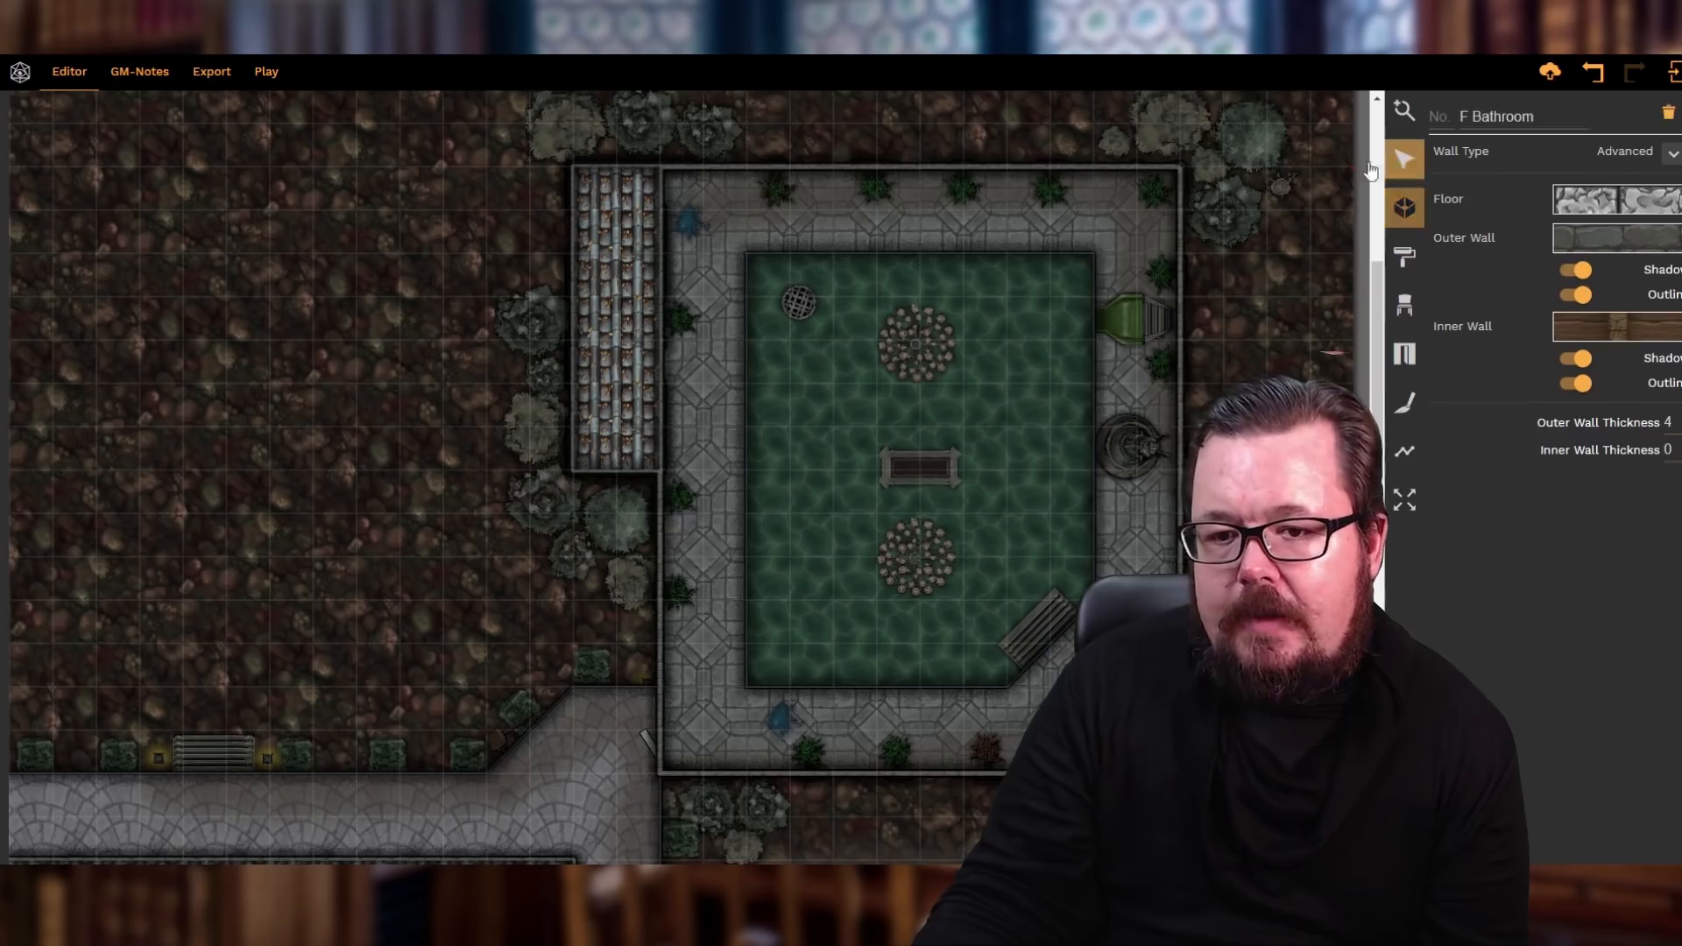
{"action": "left_click", "coordinate": [608, 276]}
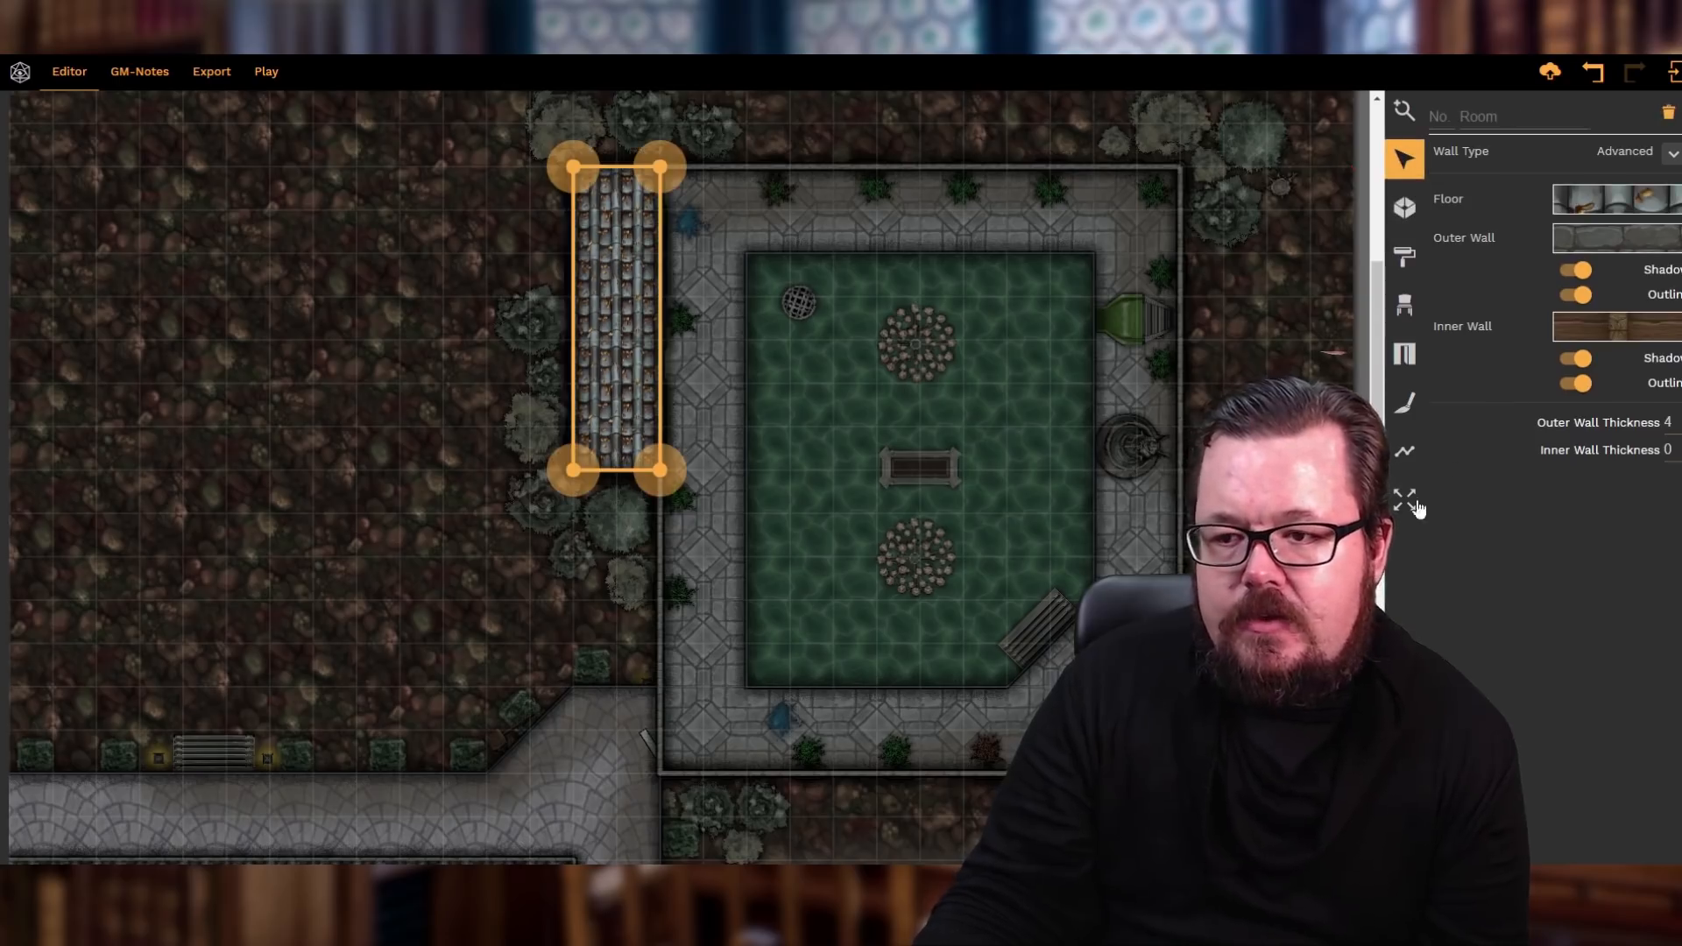
{"action": "left_click", "coordinate": [1577, 200]}
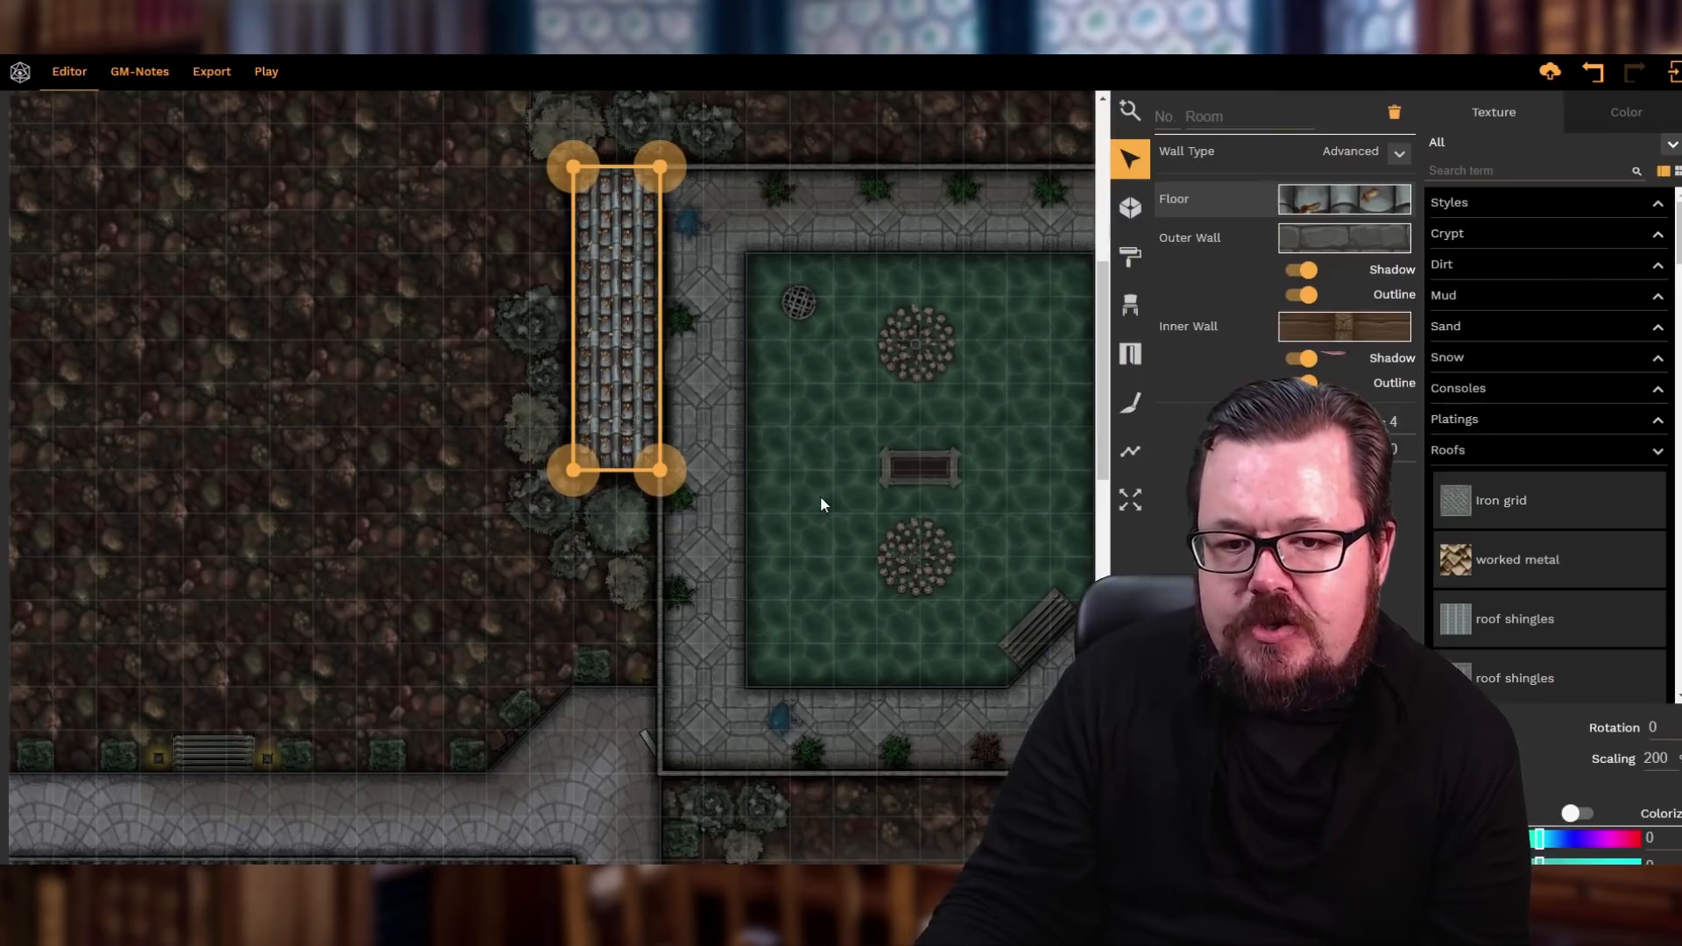
{"action": "left_click", "coordinate": [1654, 727]}
{"action": "key", "text": "BackSpace"}
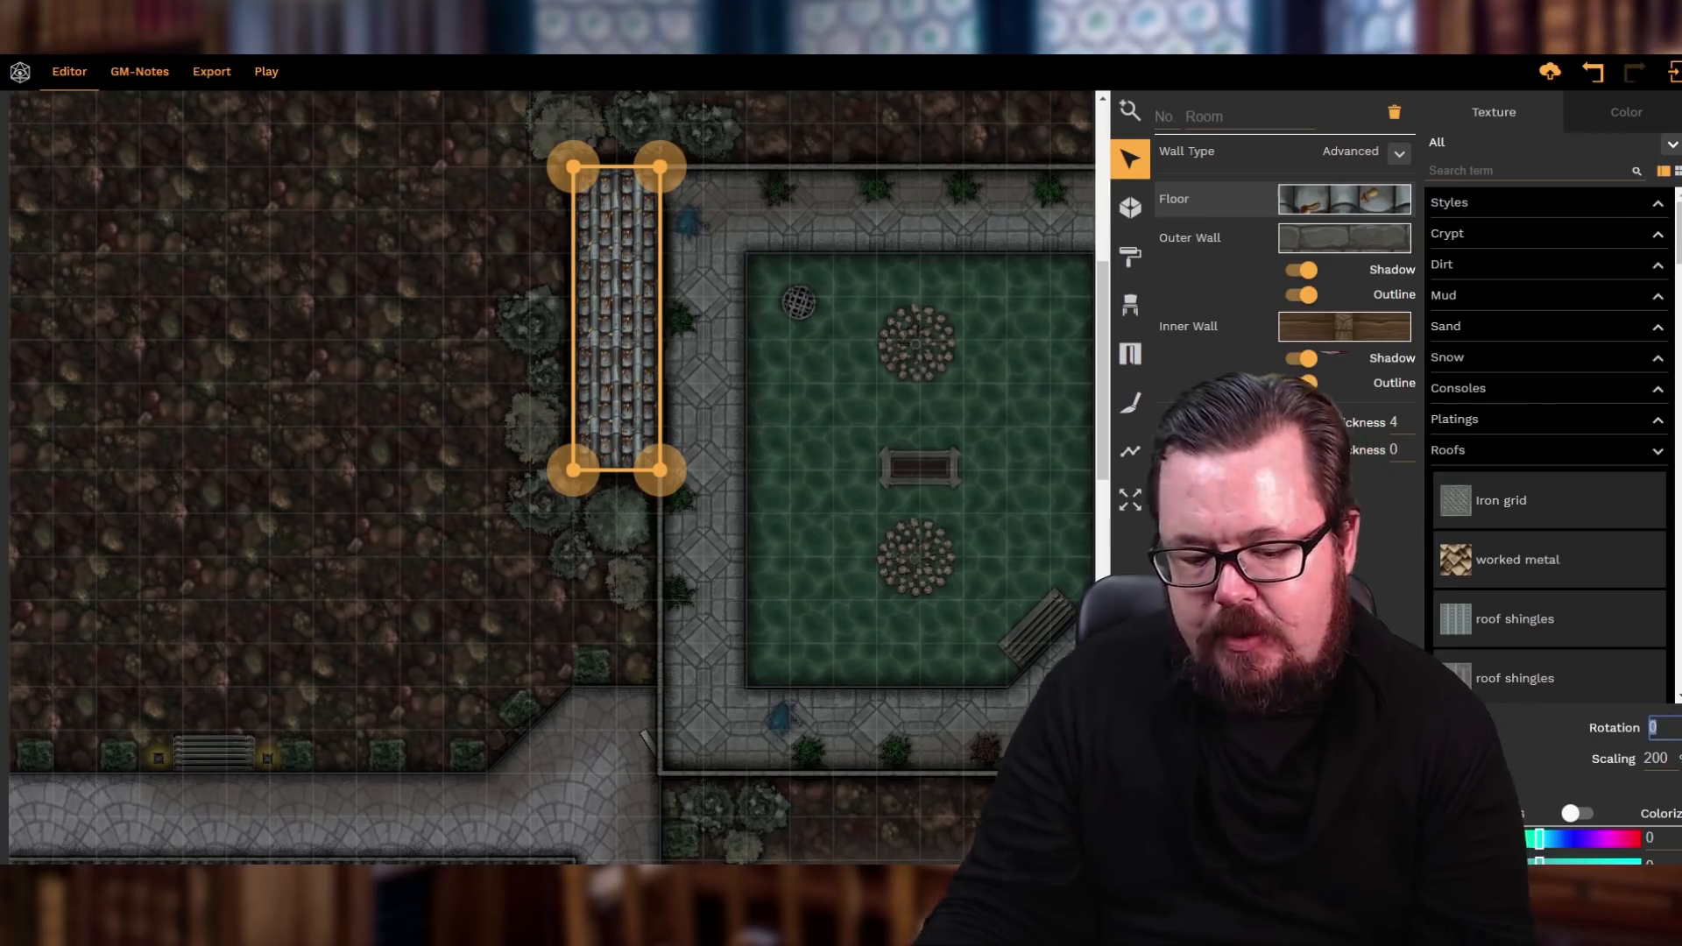
{"action": "type", "text": "27"}
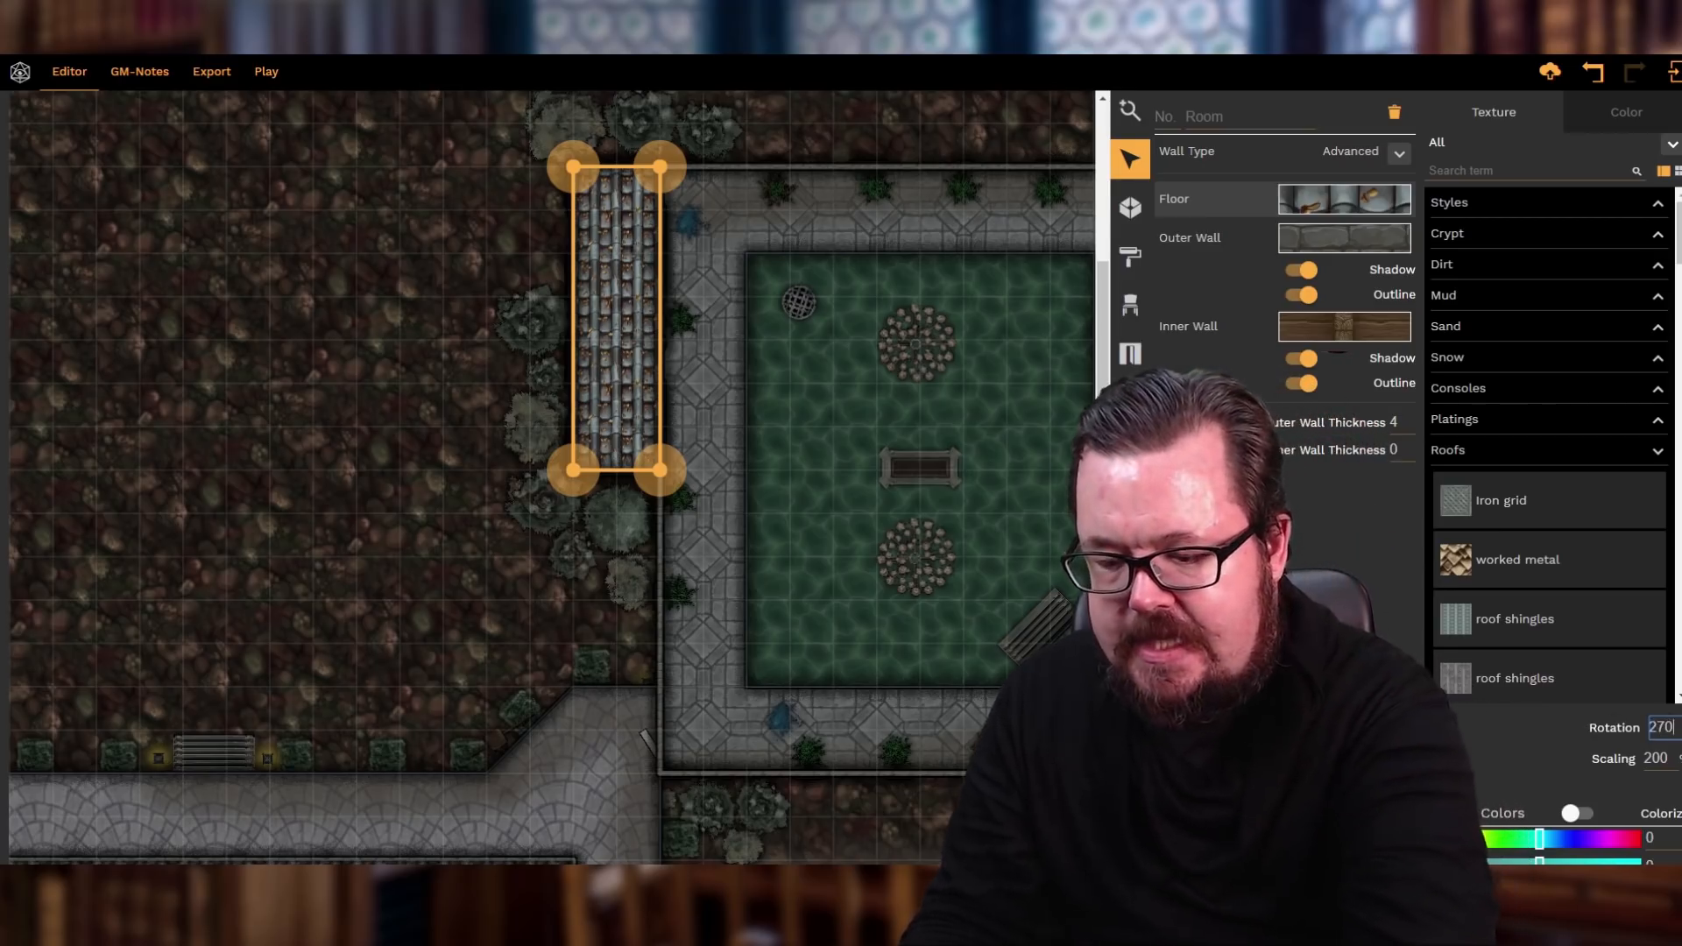
{"action": "type", "text": "0"}
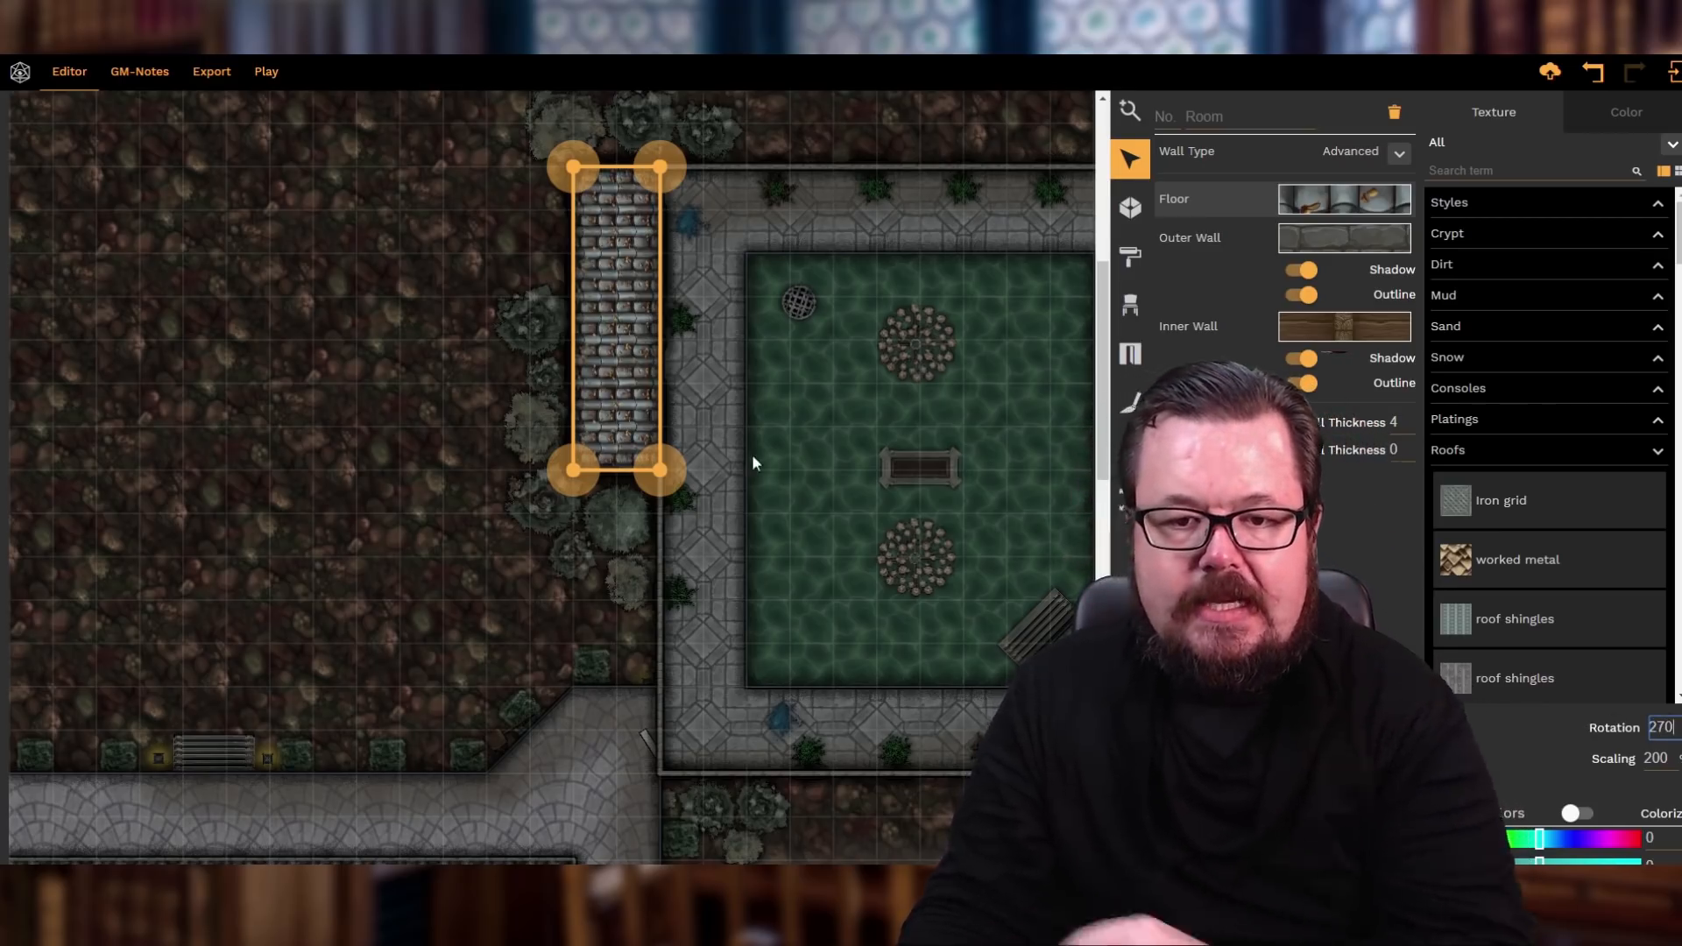
{"action": "left_click", "coordinate": [700, 401]}
{"action": "left_click", "coordinate": [529, 634]}
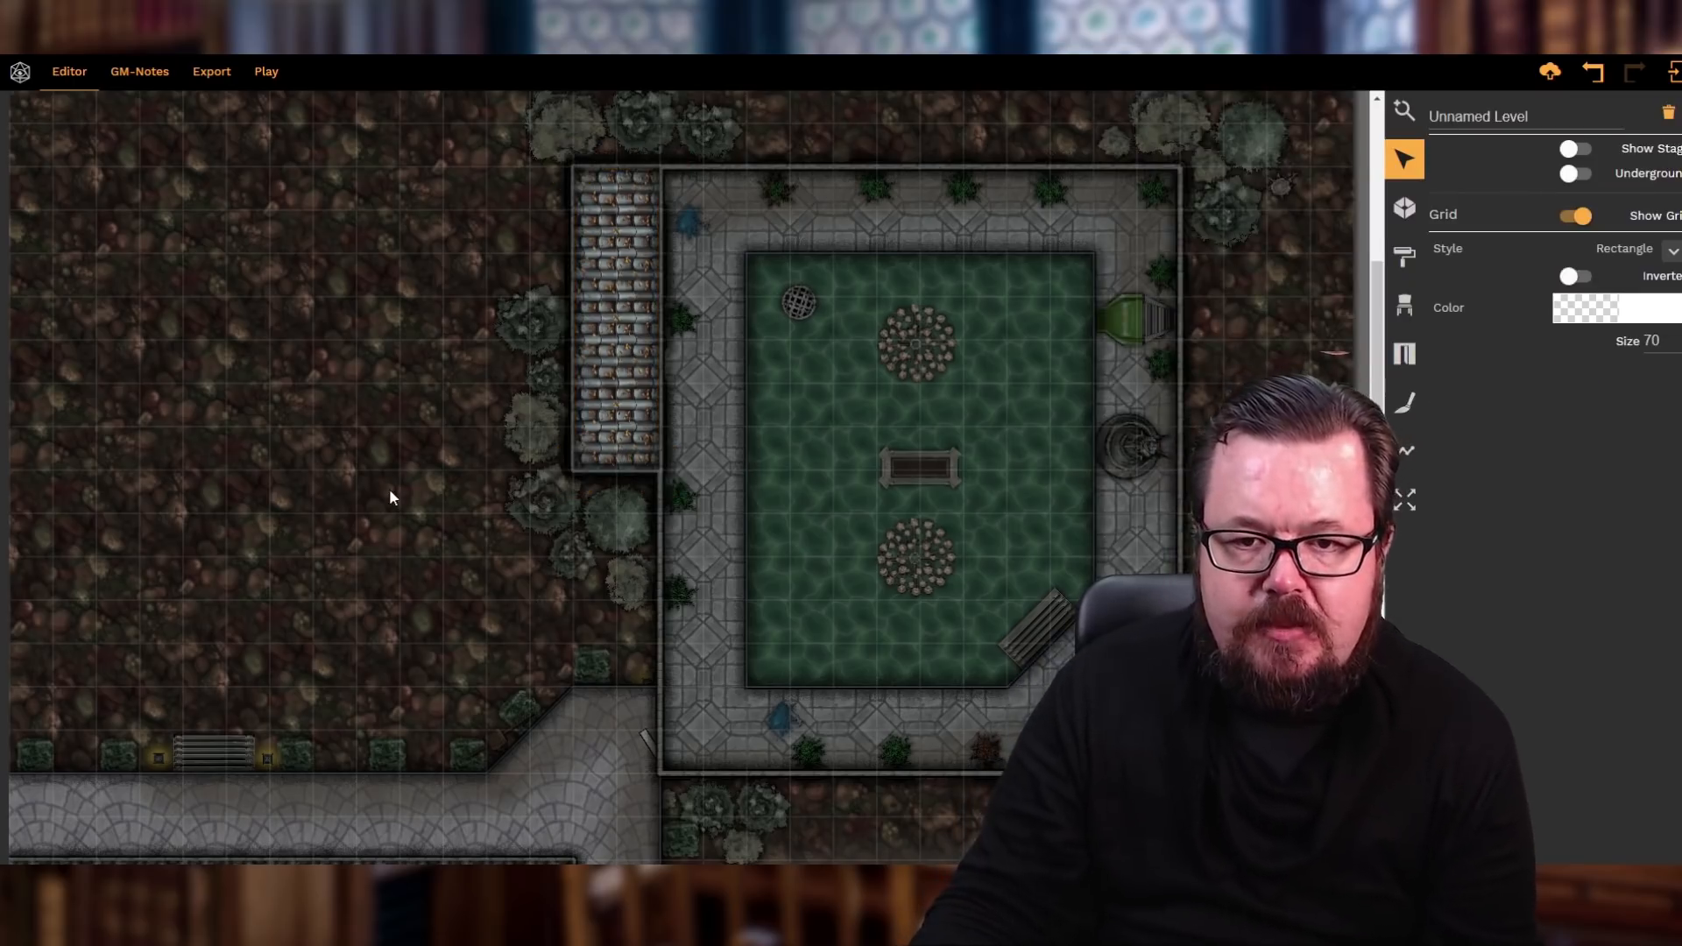
- Place double windows at two-square intervals along all four walls of the pool building
{"action": "left_click", "coordinate": [978, 175]}
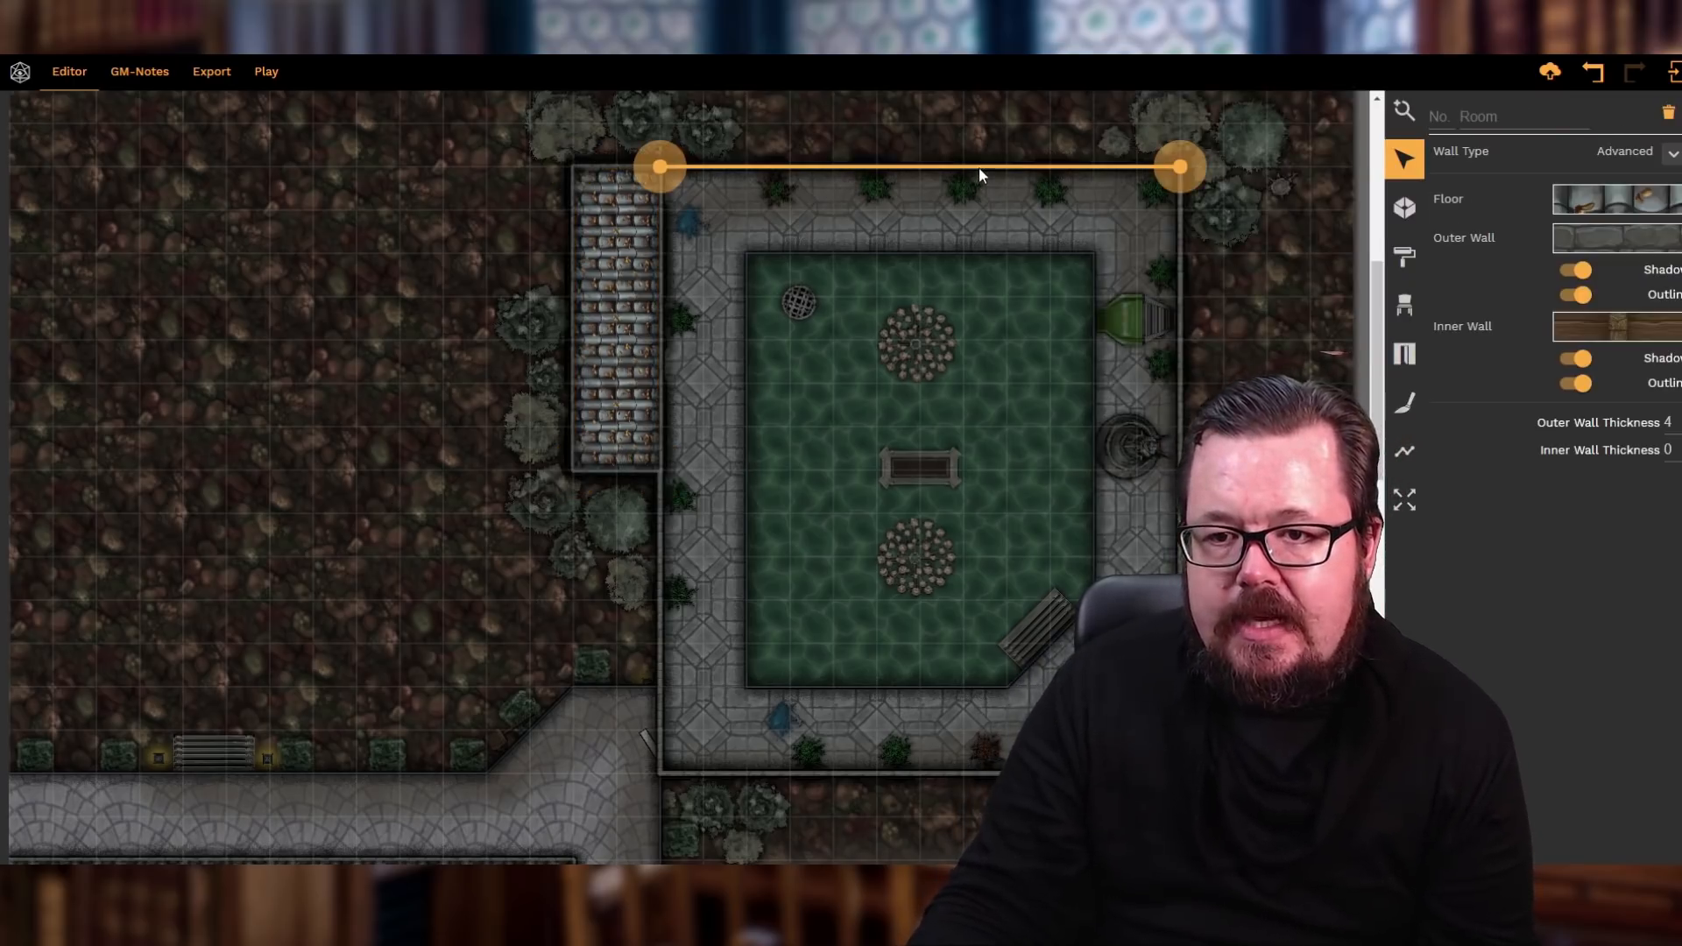
{"action": "left_click", "coordinate": [1404, 353]}
{"action": "scroll", "coordinate": [1481, 456], "scroll_direction": "down", "scroll_amount": 3}
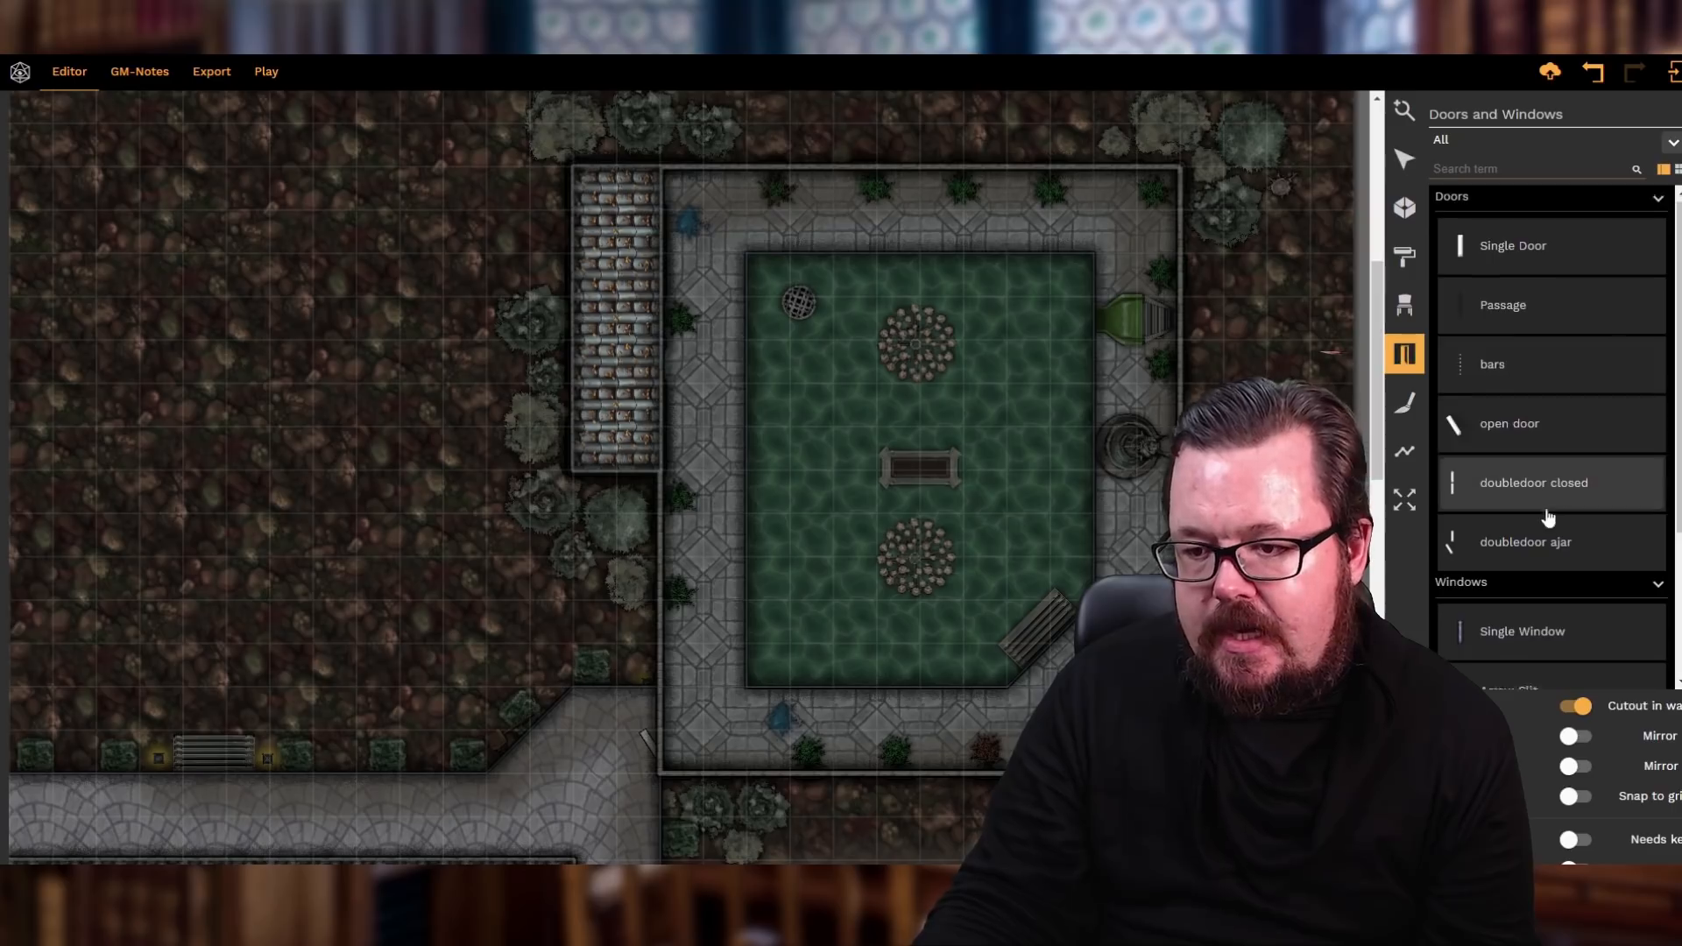
{"action": "left_click", "coordinate": [1533, 536]}
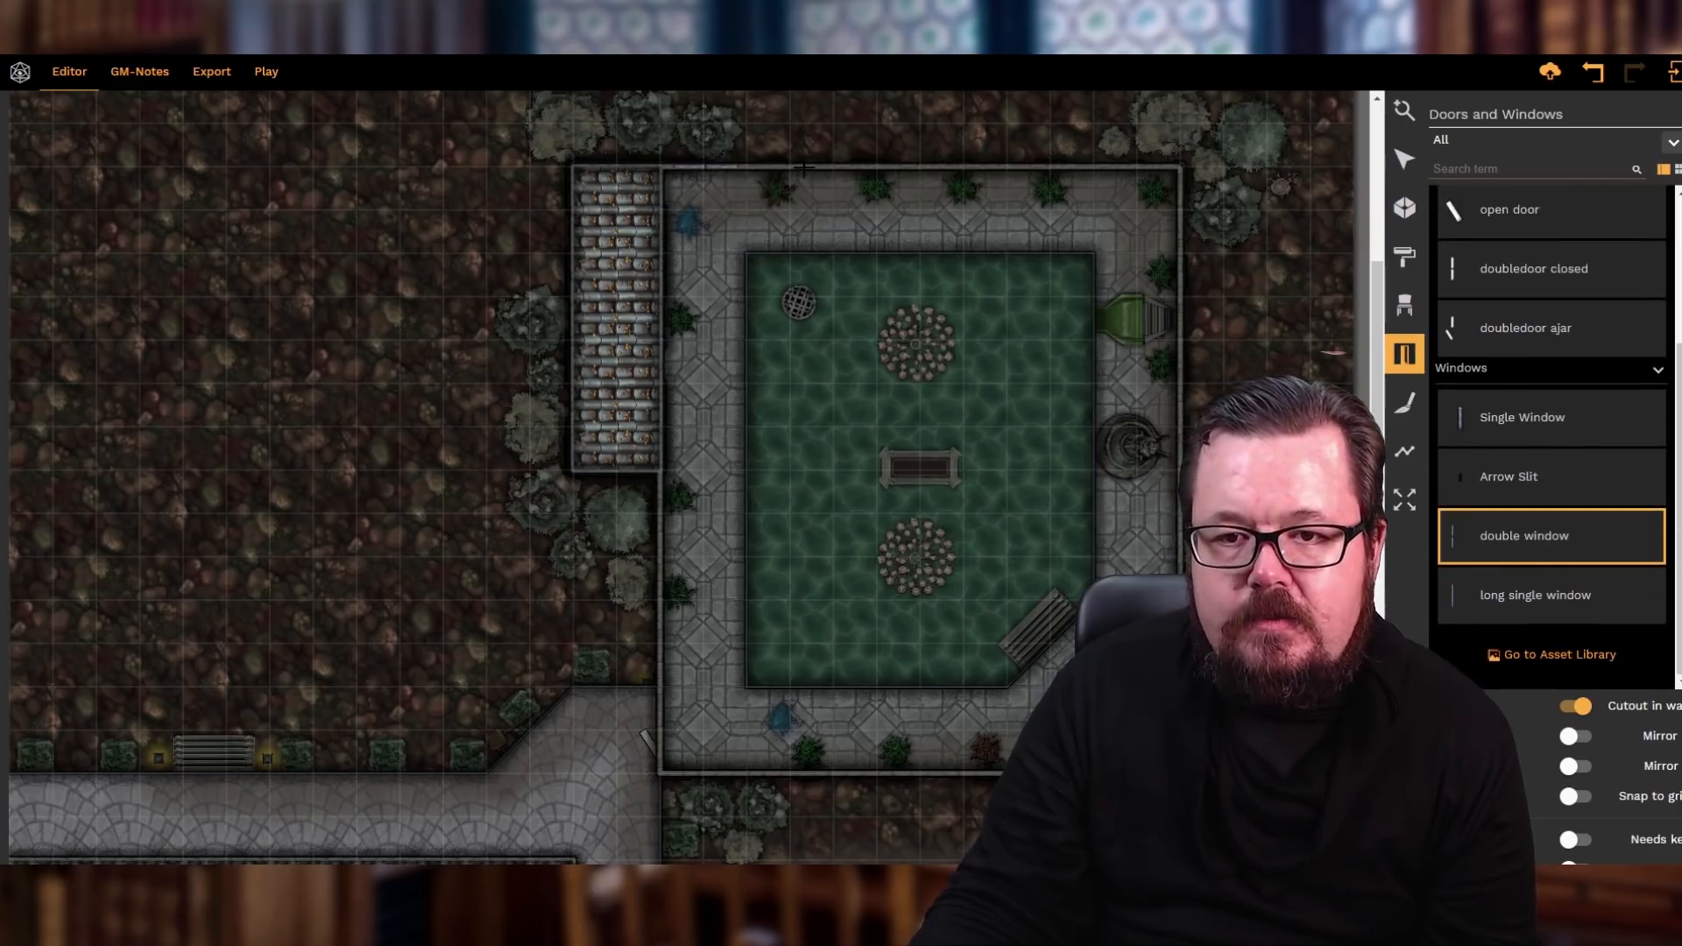
{"action": "left_click", "coordinate": [704, 168]}
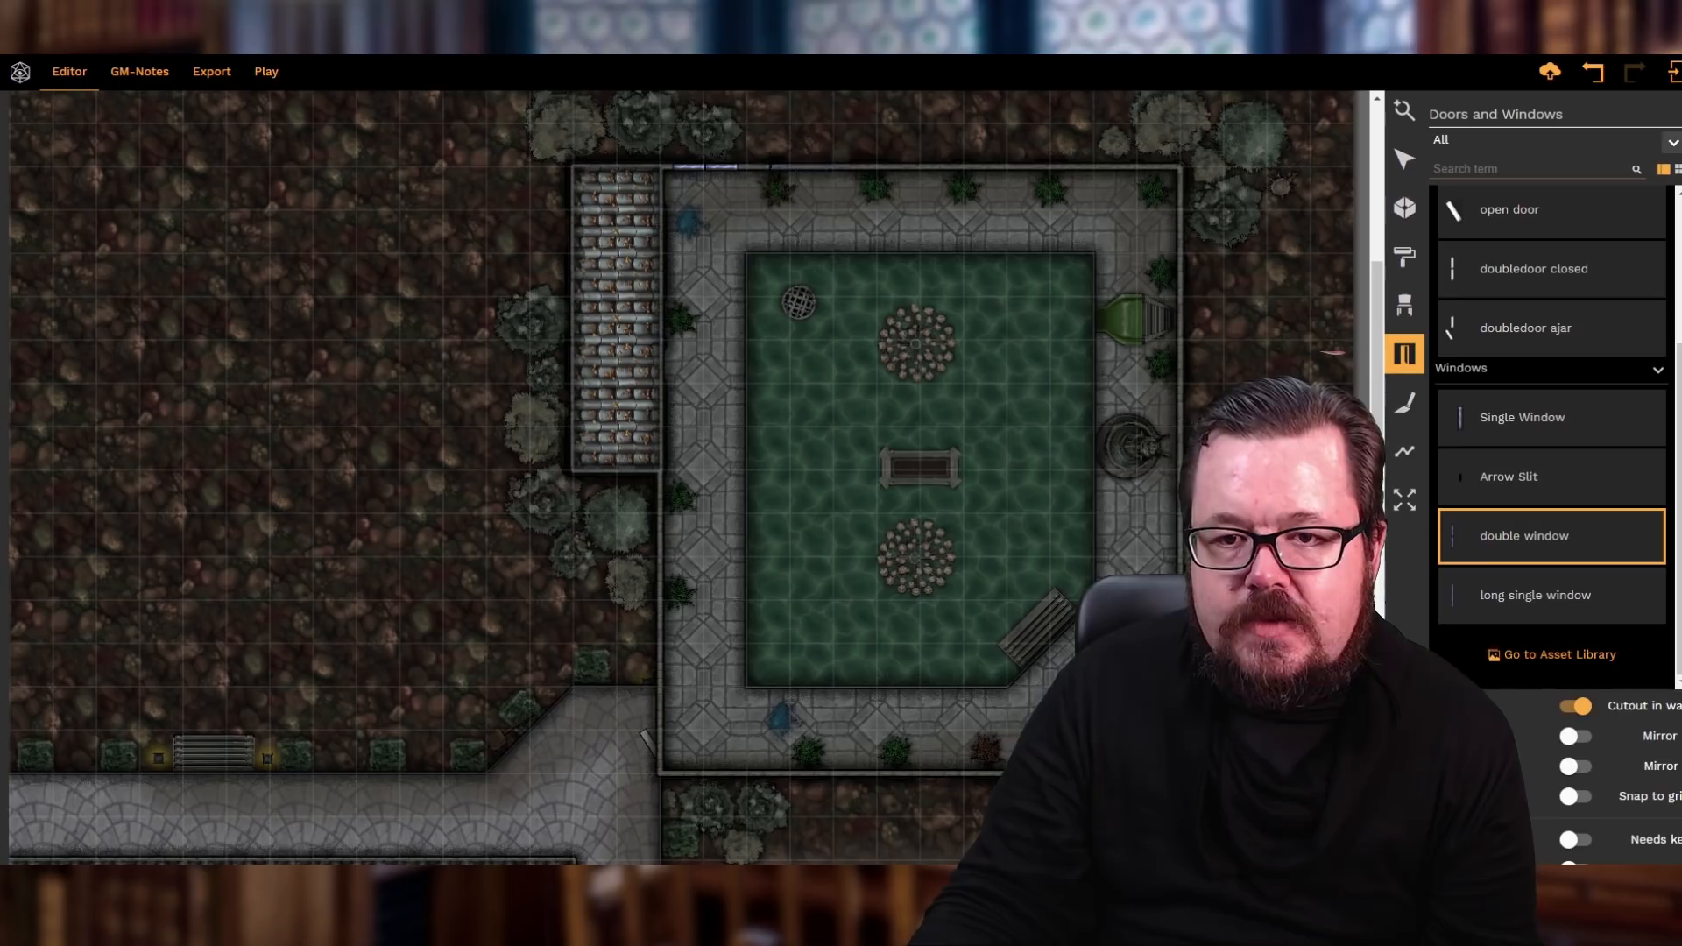
{"action": "left_click", "coordinate": [876, 166]}
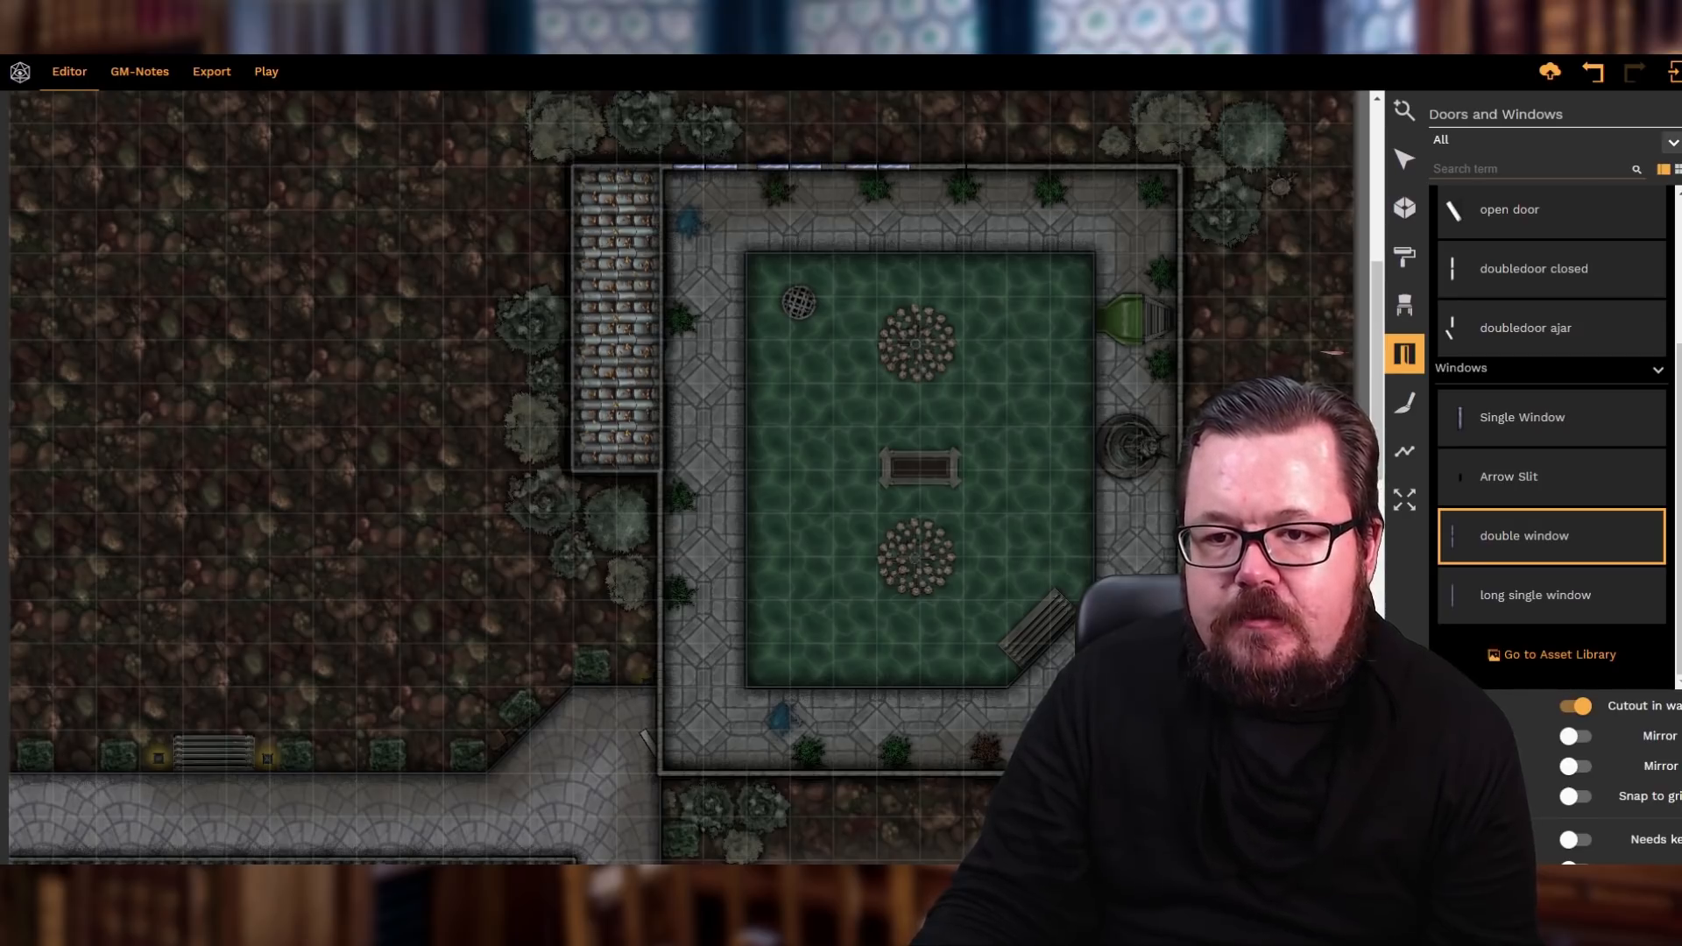
{"action": "left_click", "coordinate": [1051, 166]}
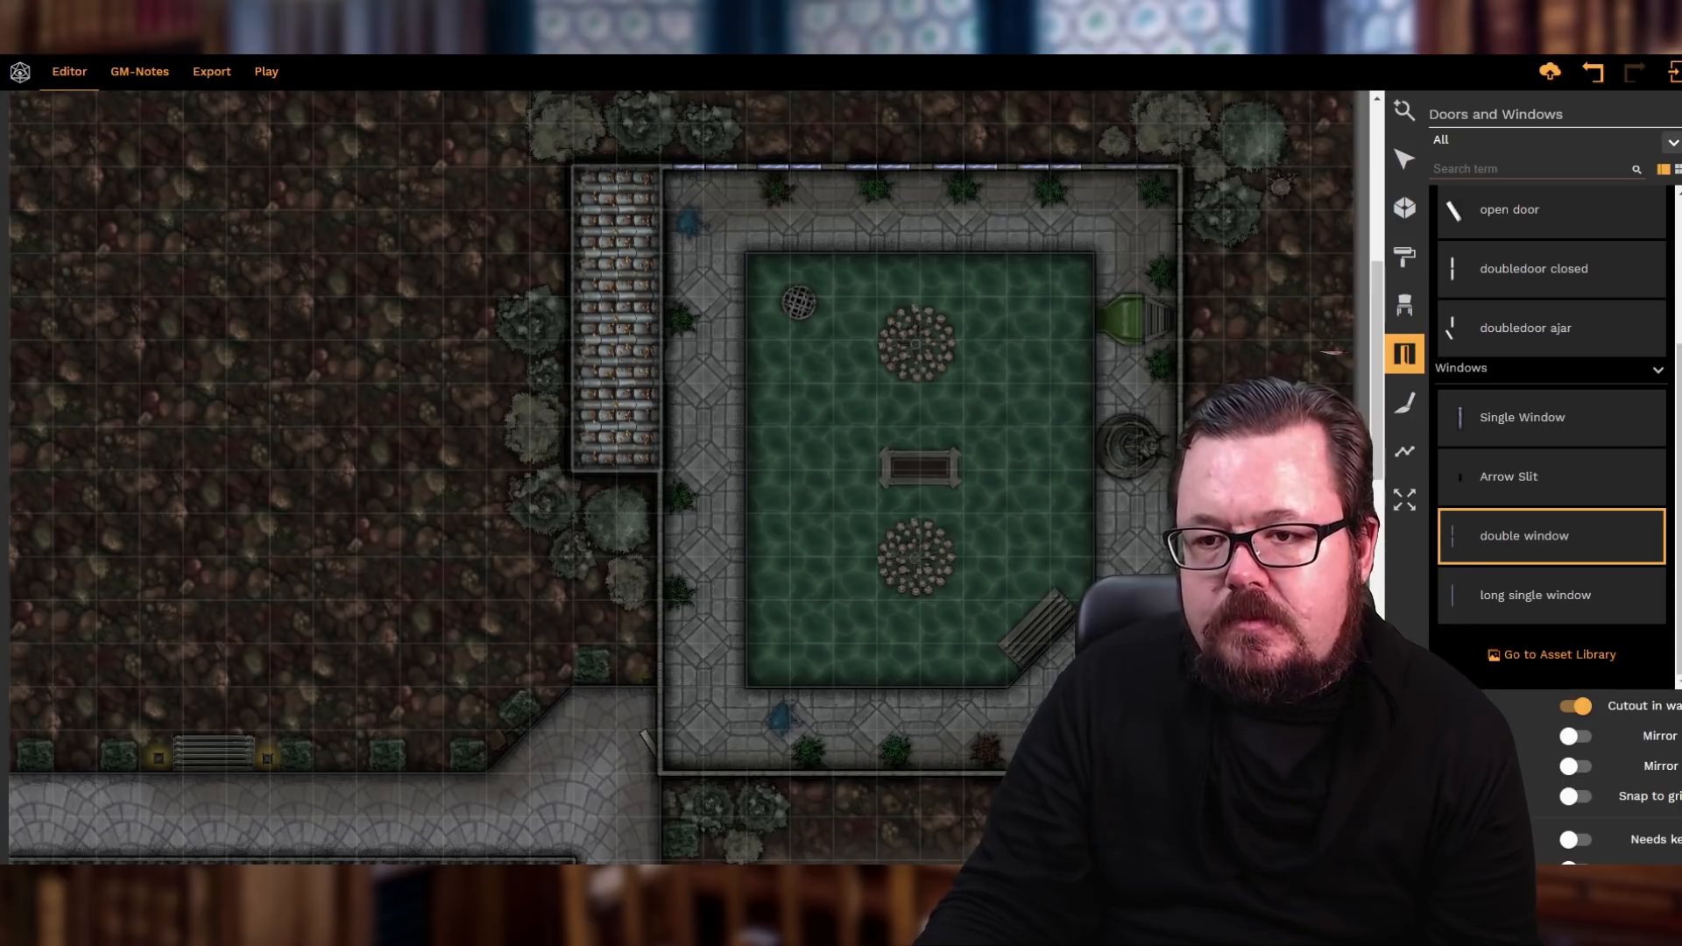
{"action": "left_click", "coordinate": [1137, 166]}
{"action": "left_click", "coordinate": [1180, 243]}
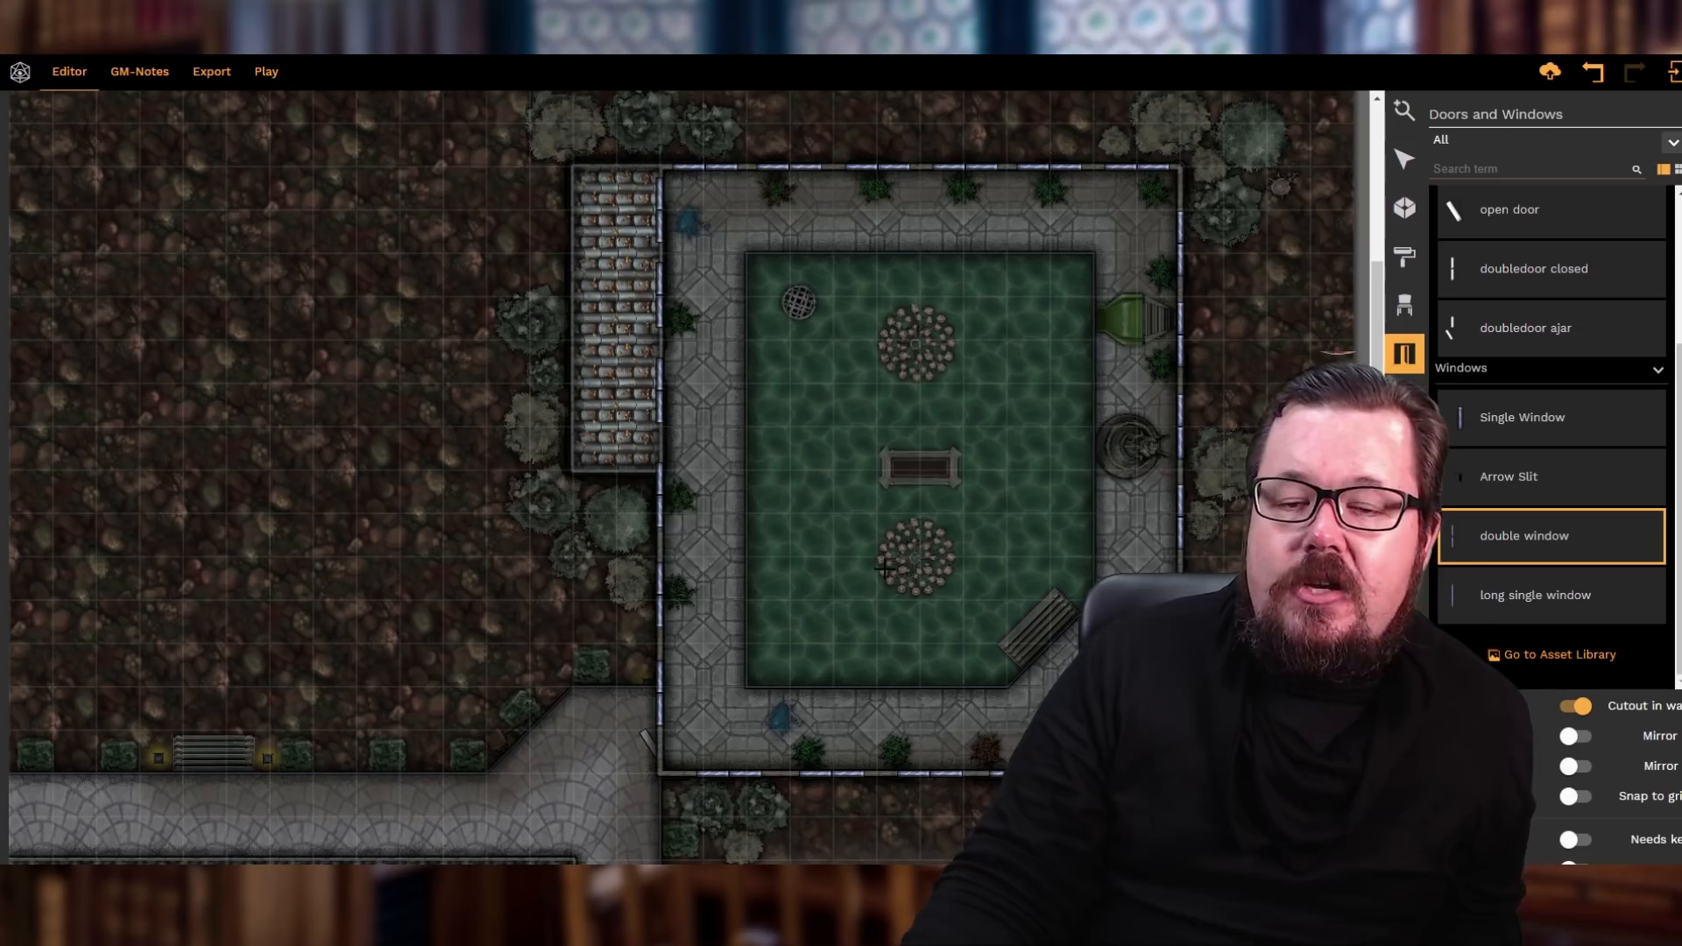
- Show the whole map and look over the roofs, rooms and pool building on this level
{"action": "scroll", "coordinate": [855, 426], "scroll_direction": "down", "scroll_amount": 7}
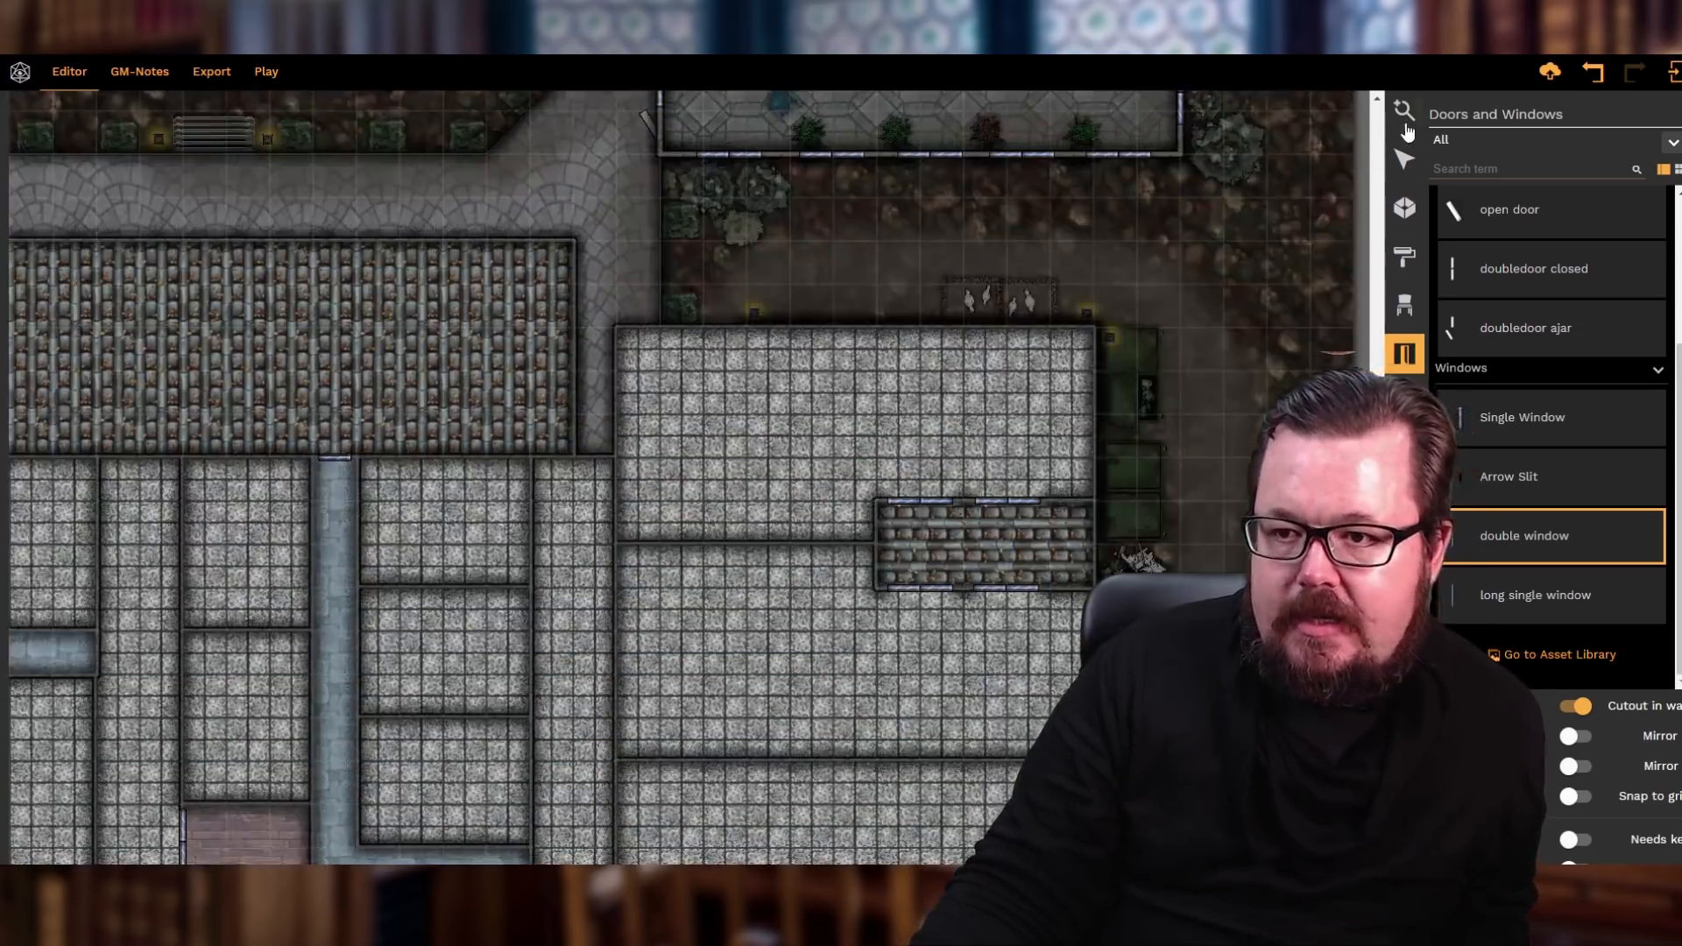
{"action": "left_click", "coordinate": [1405, 122]}
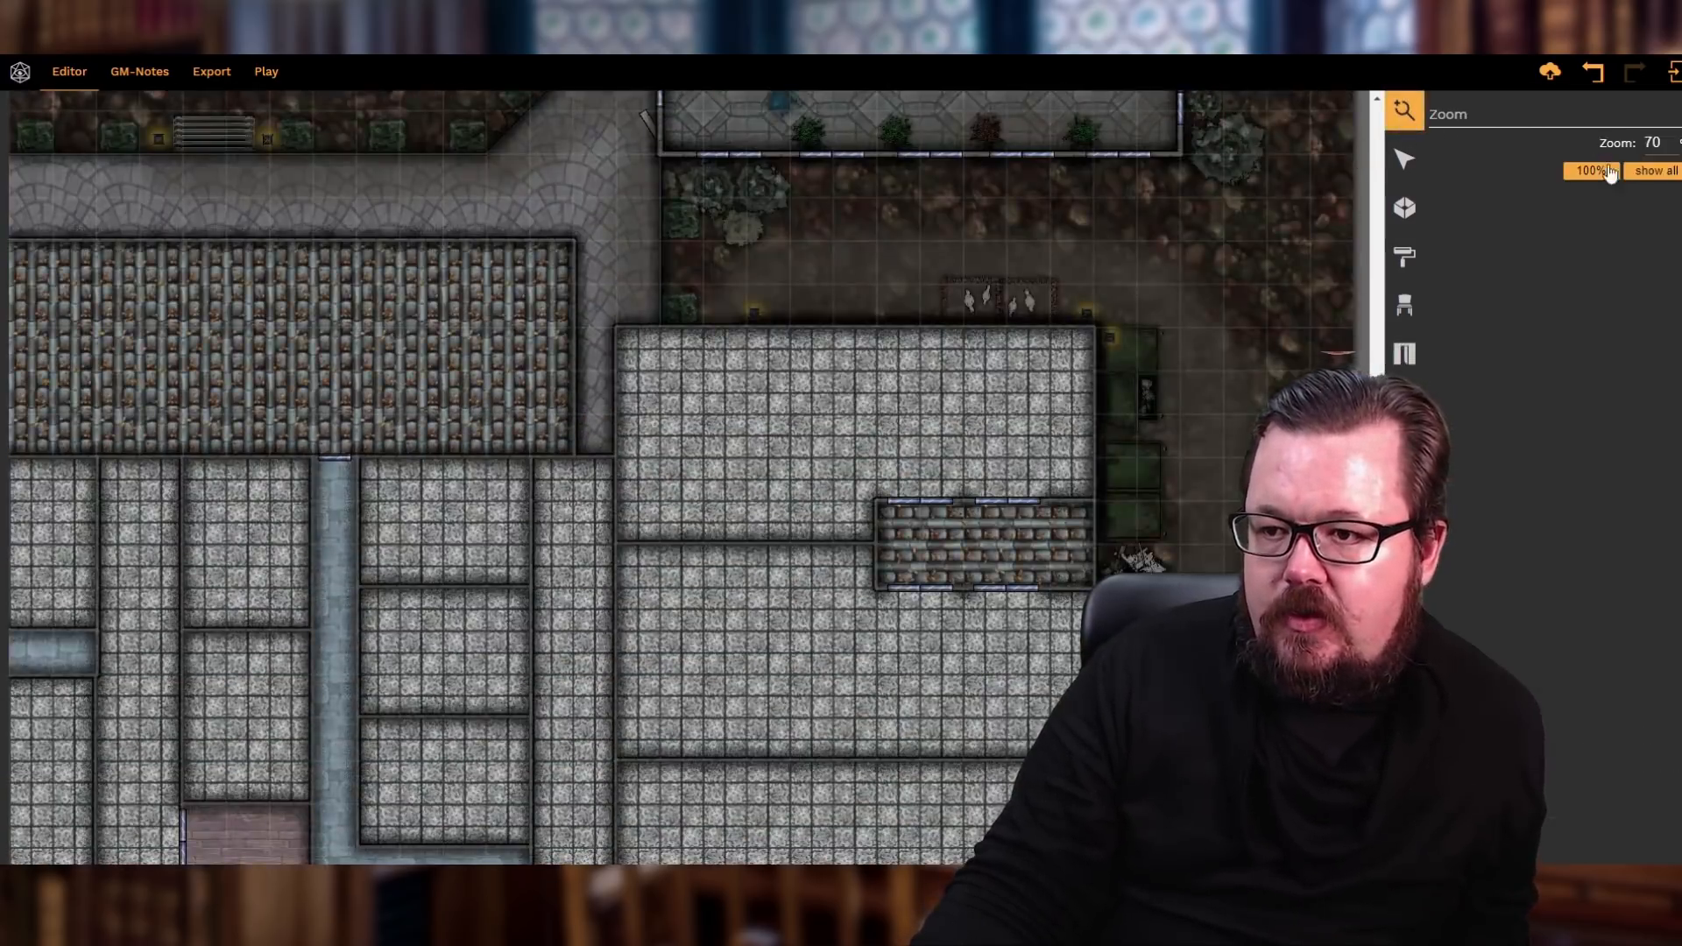
{"action": "scroll", "coordinate": [1072, 308], "scroll_direction": "down", "scroll_amount": 5}
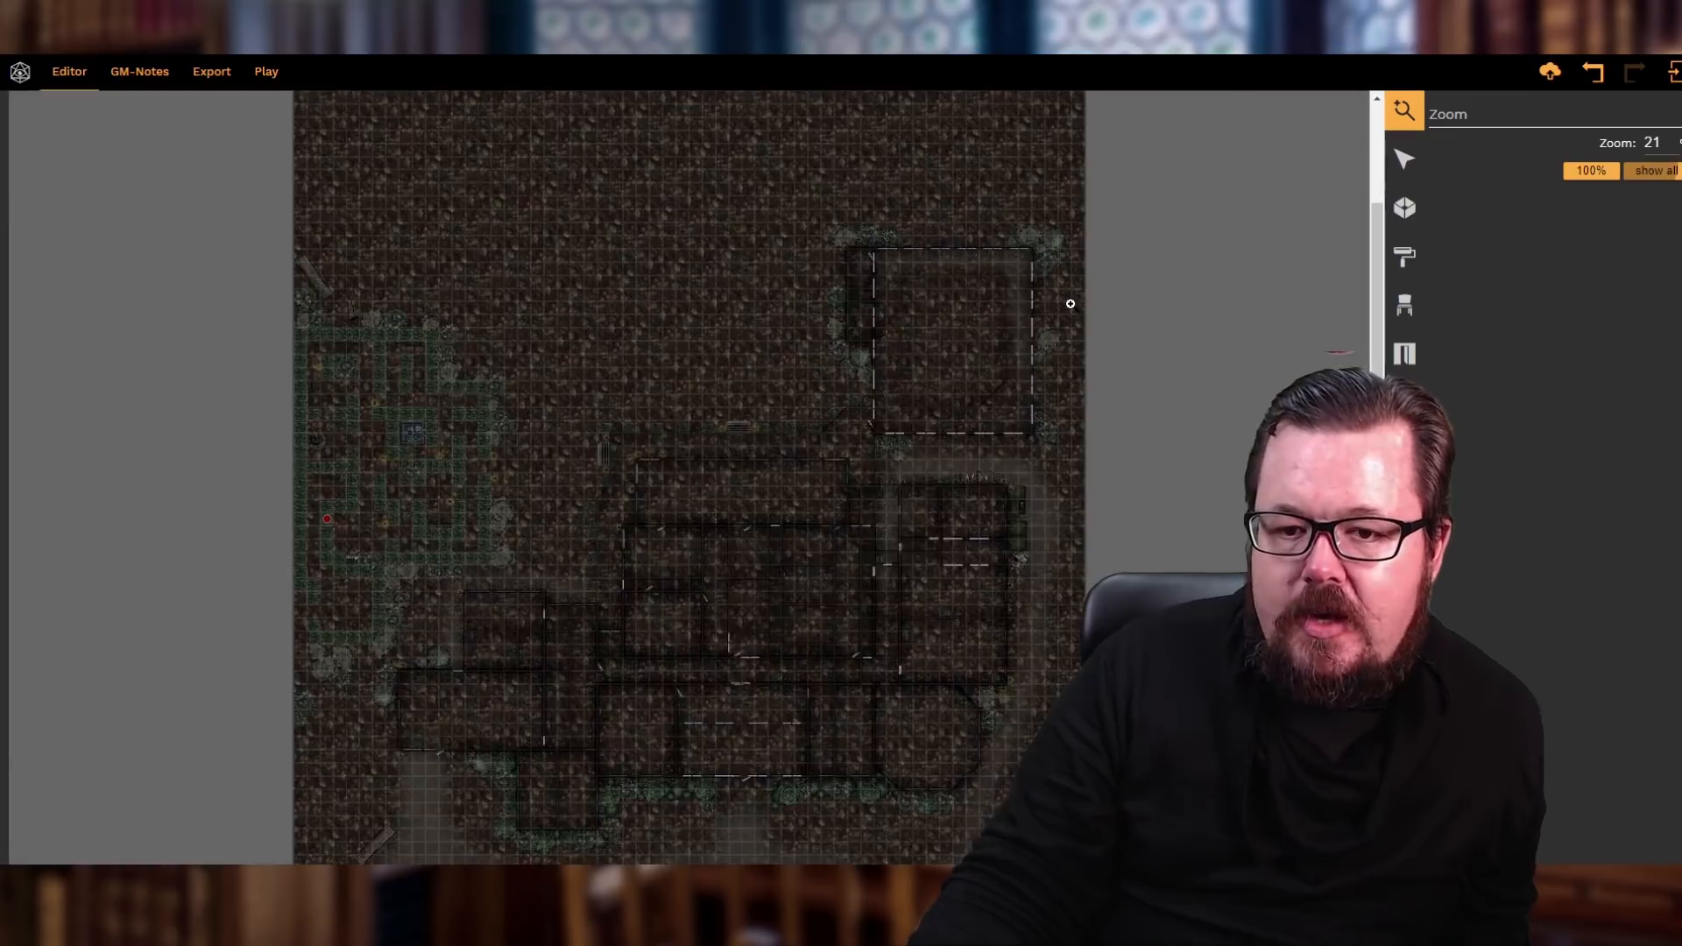
{"action": "scroll", "coordinate": [1156, 306], "scroll_direction": "down", "scroll_amount": 1}
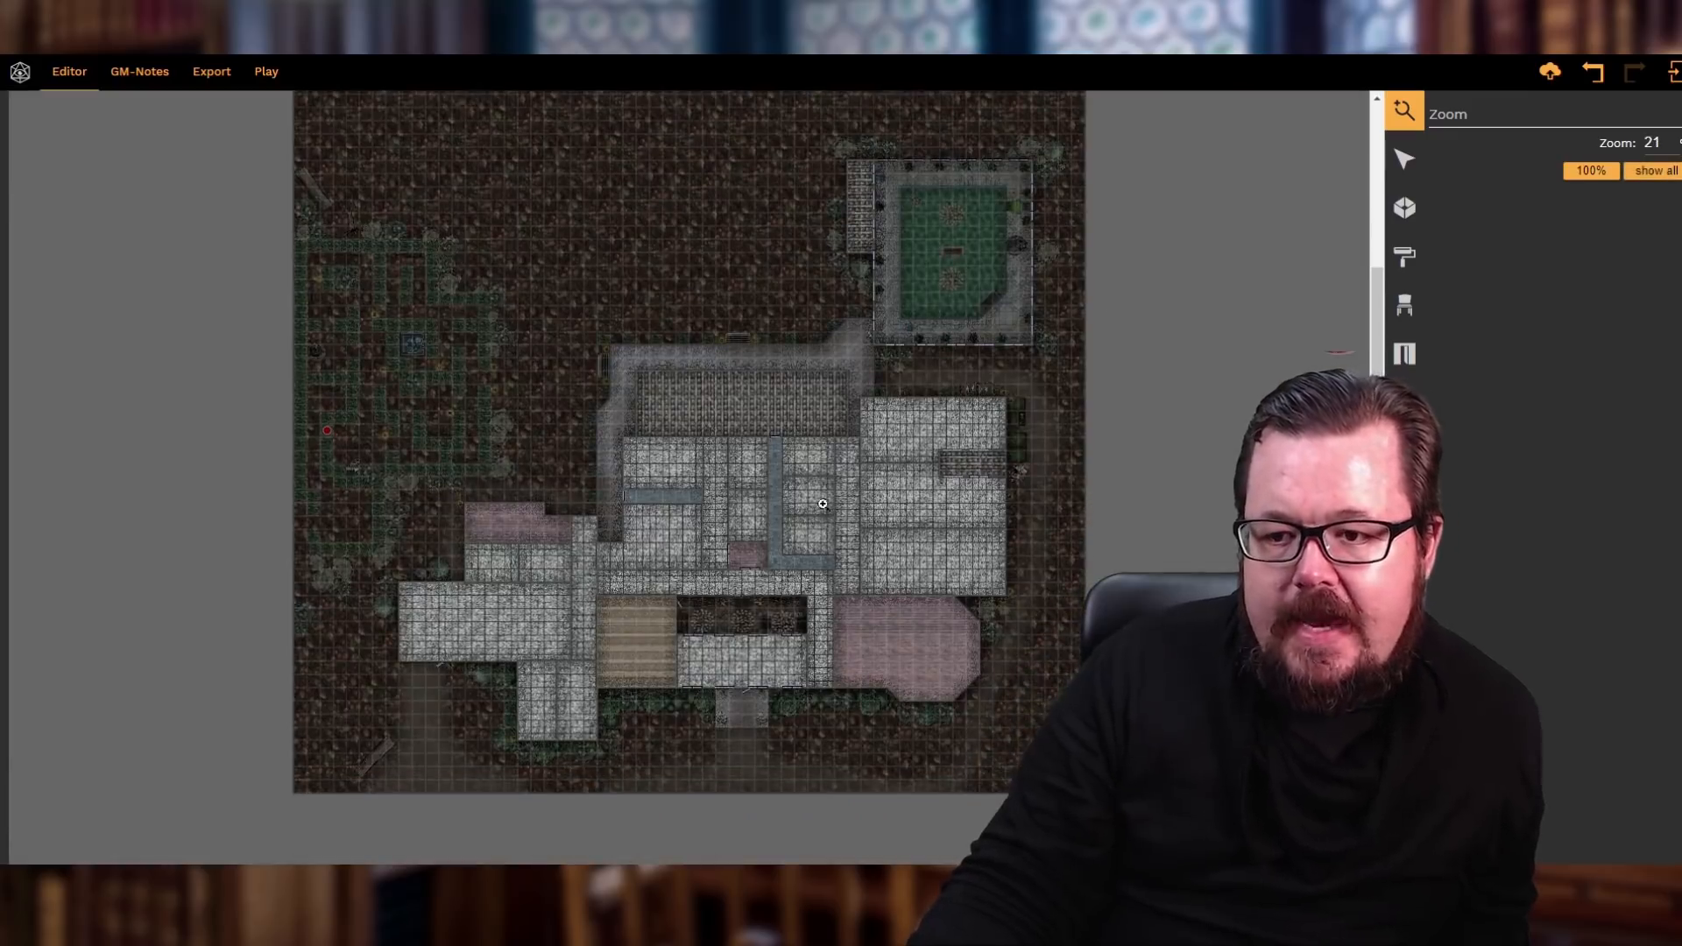